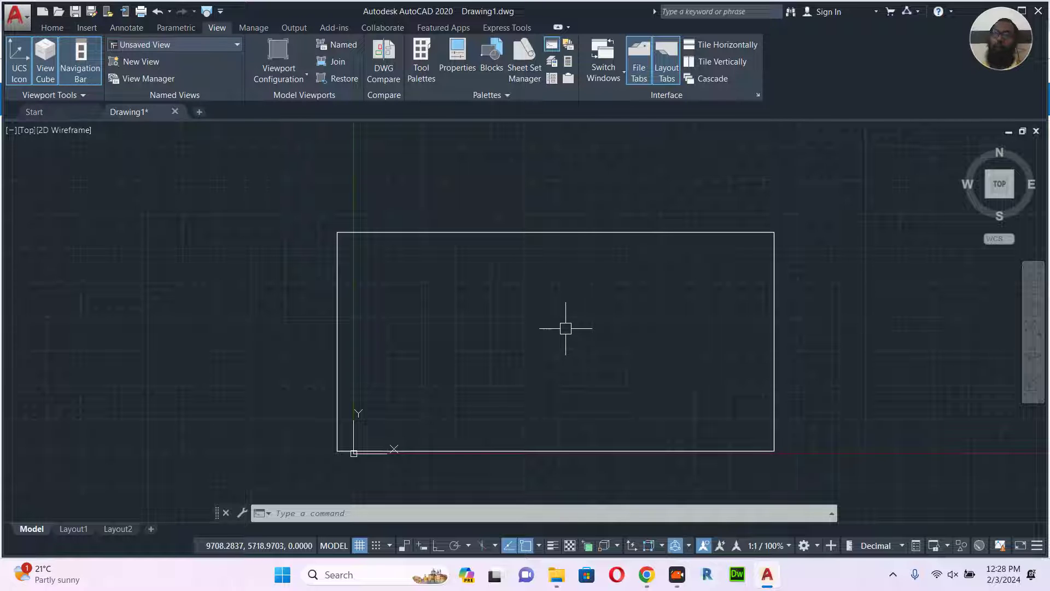
- Examine the smoke detector symbols, descriptions and mounting heights in the FIRE ALARM LEGEND table
scroll(566, 328, "down", 2)
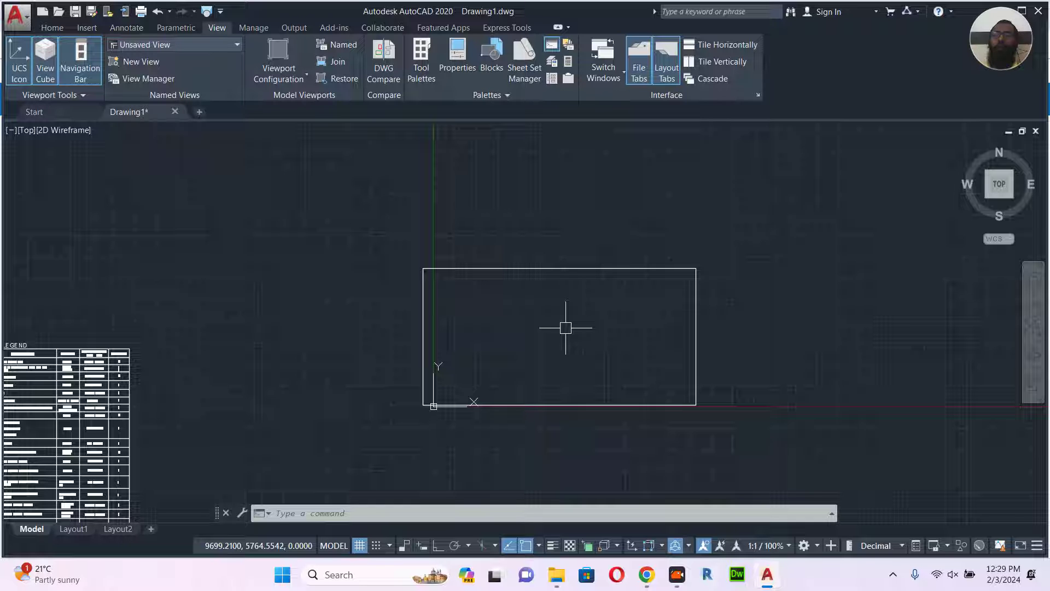
middle_click_drag(312, 399, 649, 293)
scroll(304, 270, "up", 6)
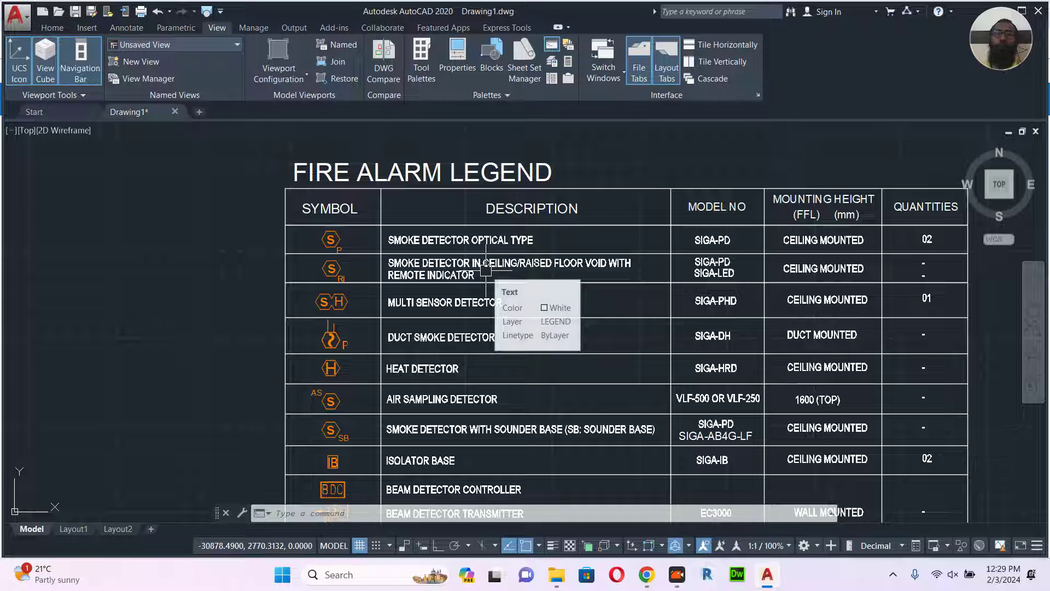
middle_click_drag(309, 355, 342, 279)
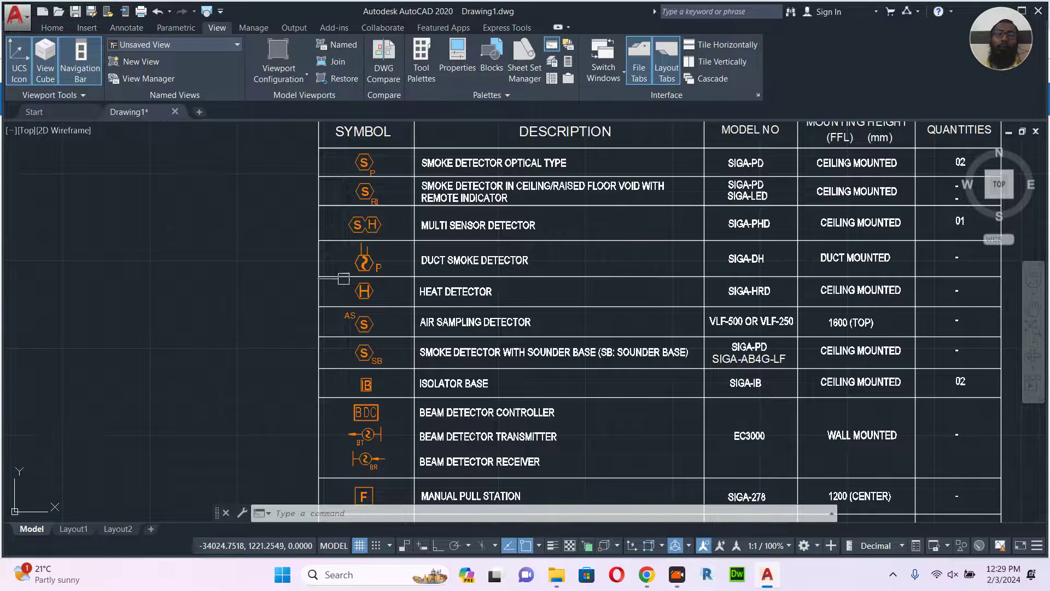
scroll(366, 200, "up", 4)
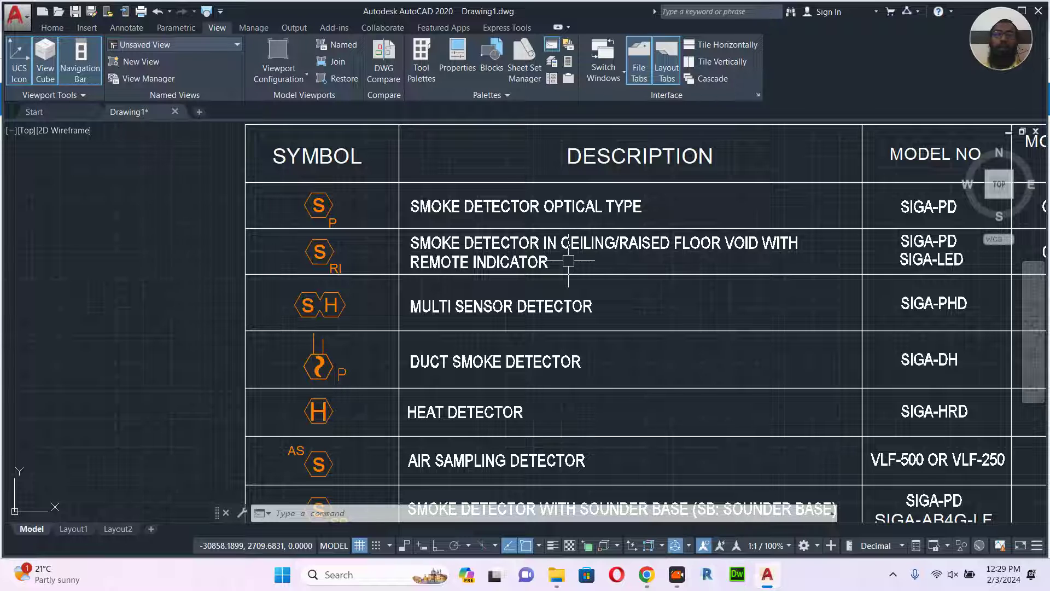
middle_click_drag(389, 320, 362, 253)
scroll(307, 328, "down", 8)
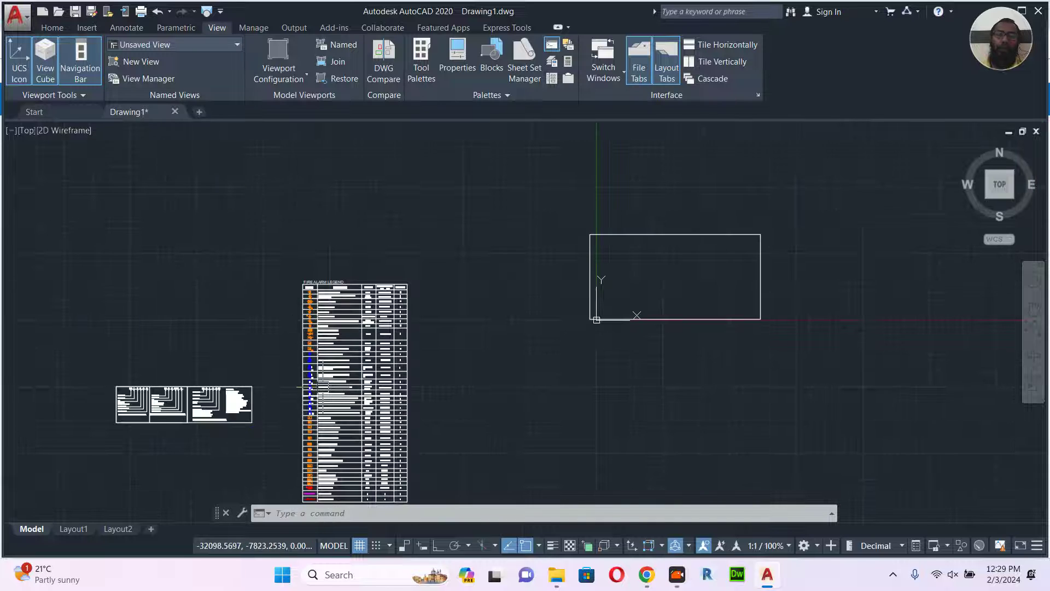
scroll(314, 262, "down", 3)
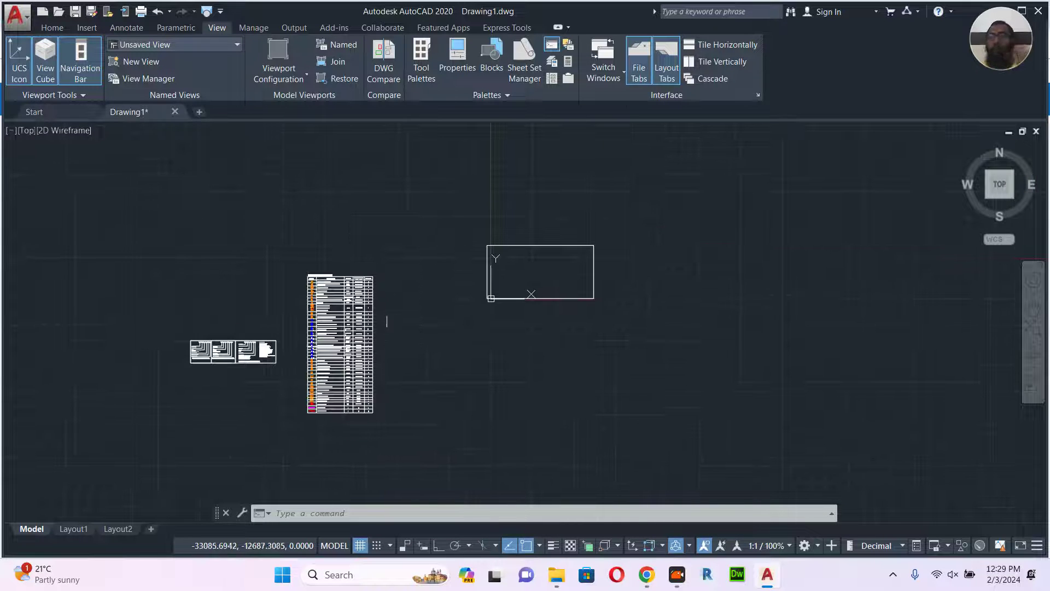
- Move the room rectangle up and to the right, clear of the drawing's origin axes
scroll(585, 225, "up", 4)
left_click(625, 216)
left_click(510, 304)
middle_click_drag(640, 300, 605, 290)
type("m")
key("Return")
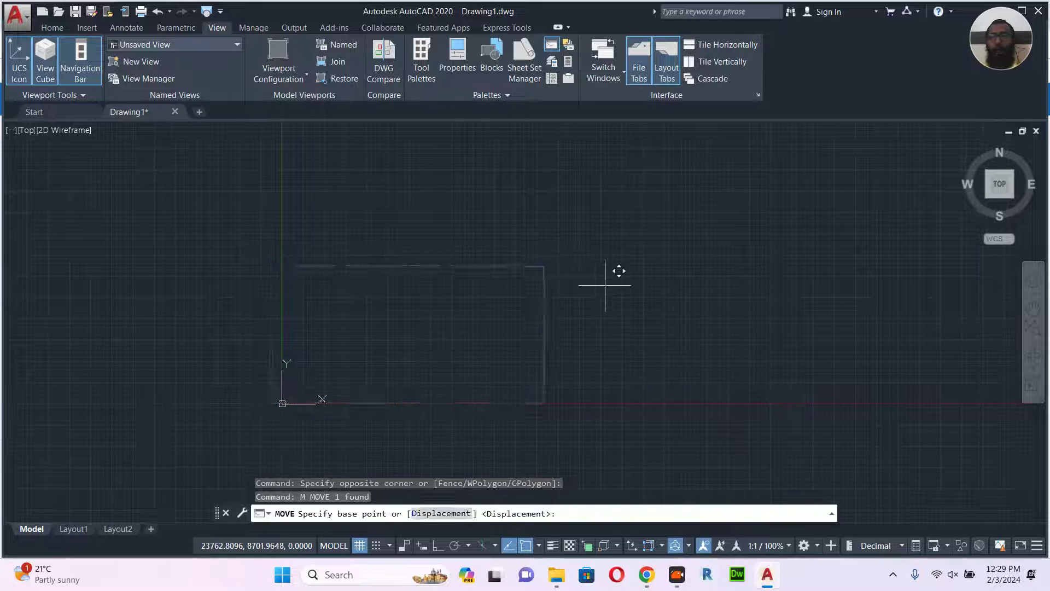
left_click(605, 286)
left_click(696, 249)
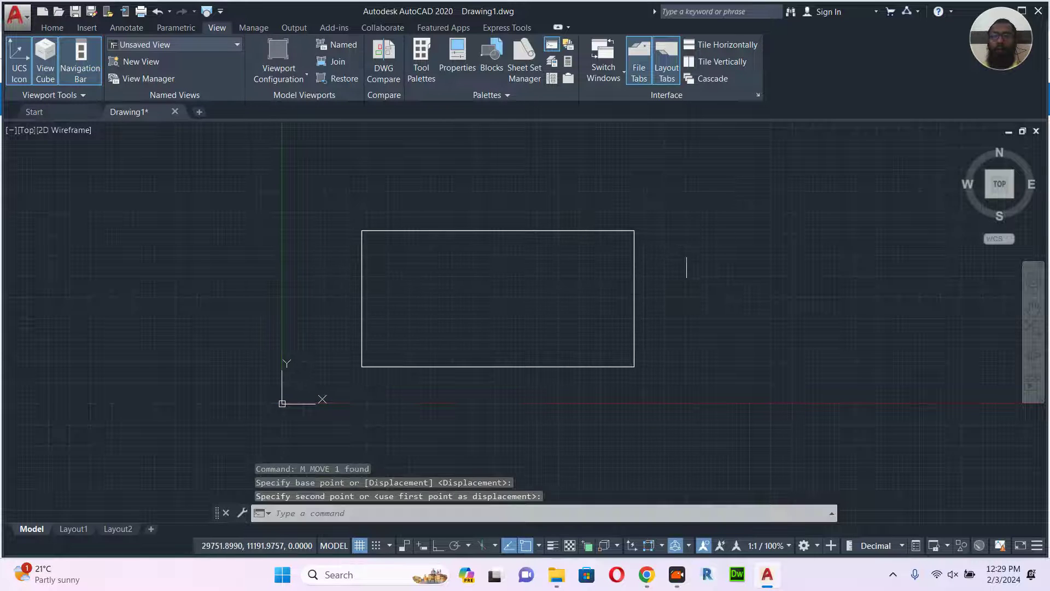
key("Escape")
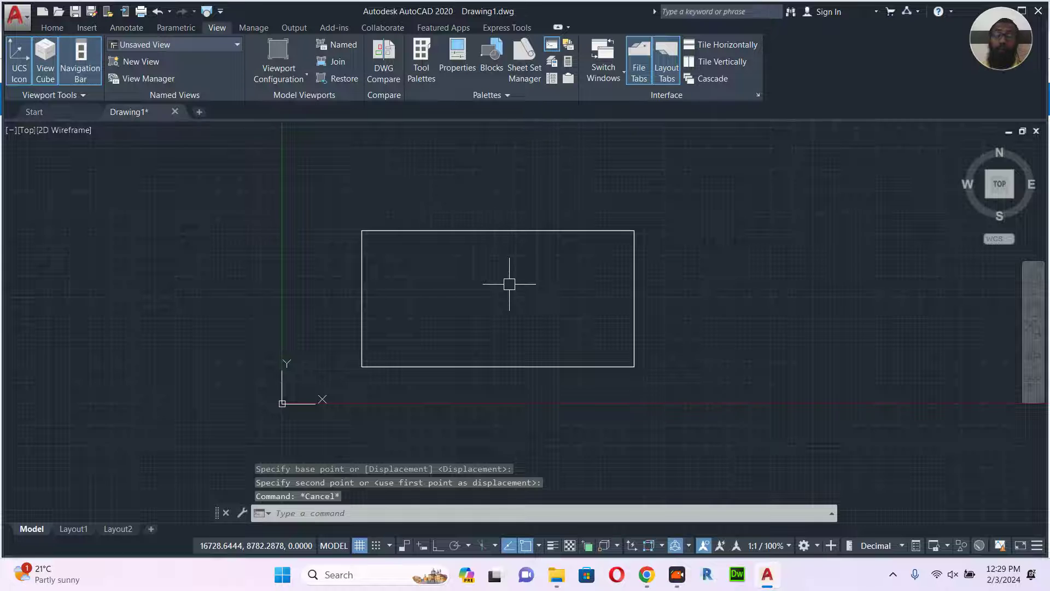
- Copy the SMOKE DETECTOR OPTICAL TYPE symbol from the legend with its base point at the hexagon's centre
middle_click_drag(440, 295, 478, 294)
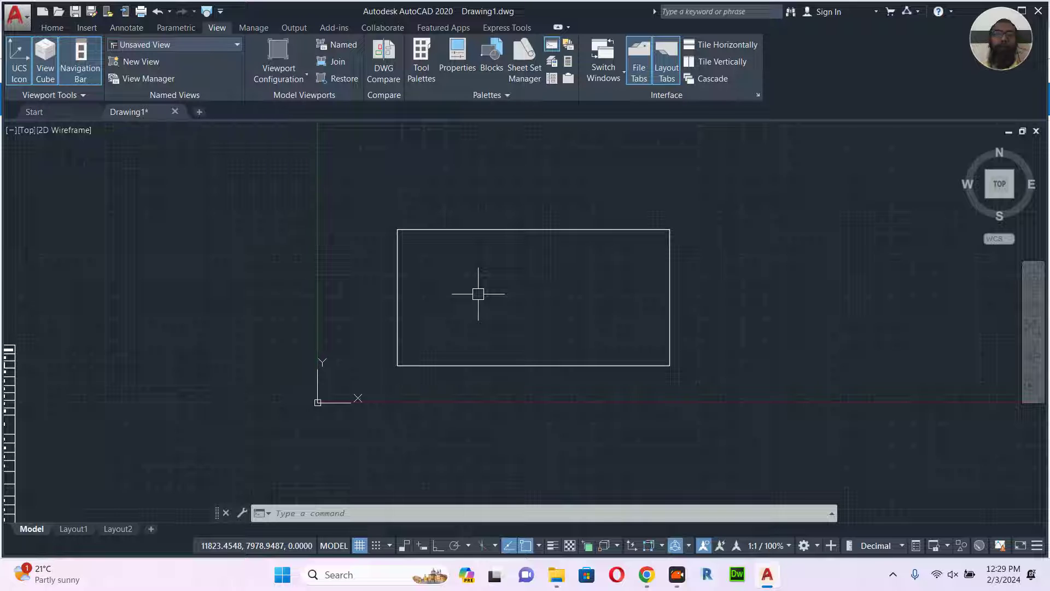
middle_click_drag(297, 342, 490, 258)
scroll(66, 275, "up", 4)
scroll(67, 275, "up", 8)
left_click(319, 213)
left_click(223, 305)
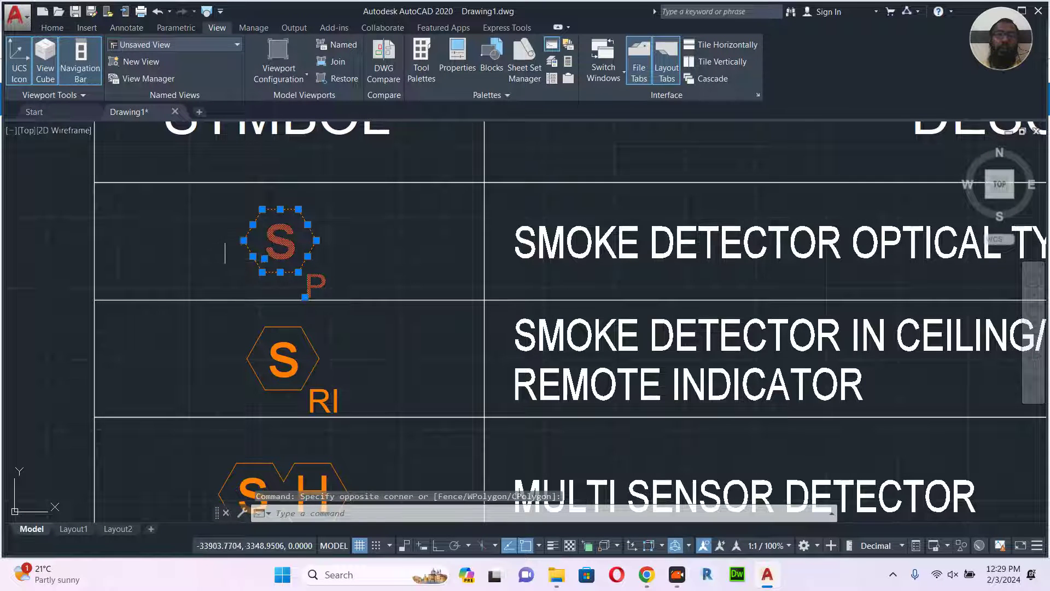
key("Escape")
left_click(223, 166)
left_click(376, 310)
middle_click_drag(521, 285, 268, 301)
scroll(777, 287, "down", 4)
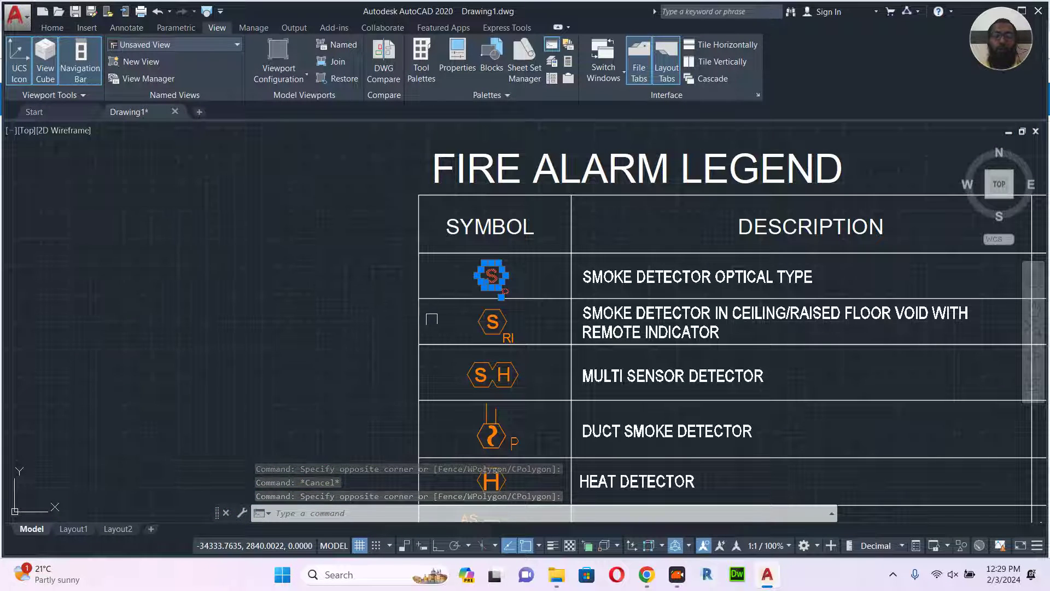
key("ctrl+shift+c")
scroll(495, 276, "up", 4)
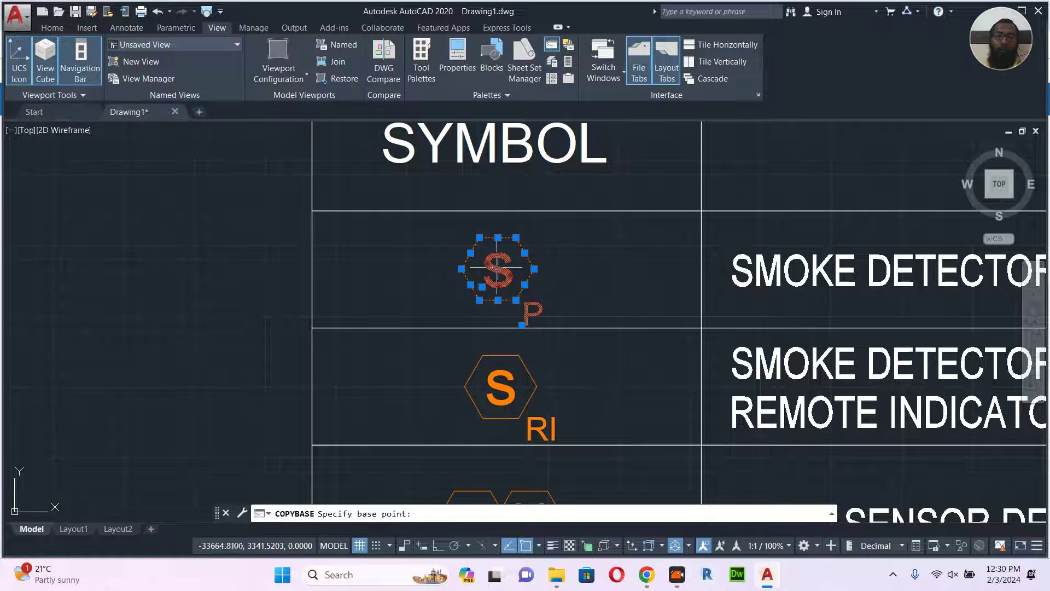
left_click(497, 269)
scroll(429, 305, "down", 5)
key("Escape")
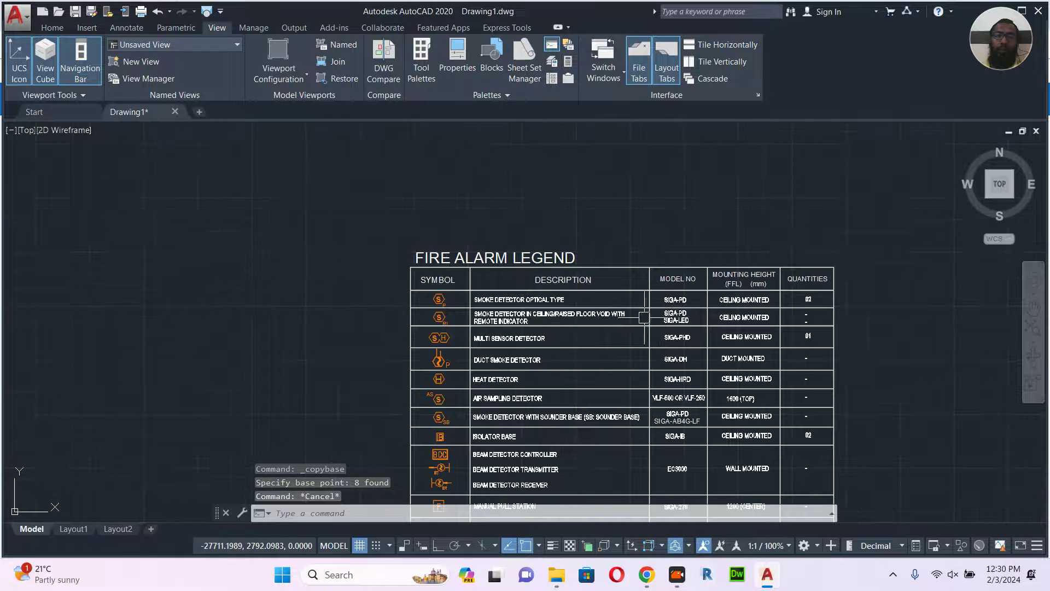
- Paste the smoke detector symbol as a block inside the room rectangle near its upper-left corner and select it
middle_click_drag(622, 328, 263, 439)
scroll(312, 375, "down", 6)
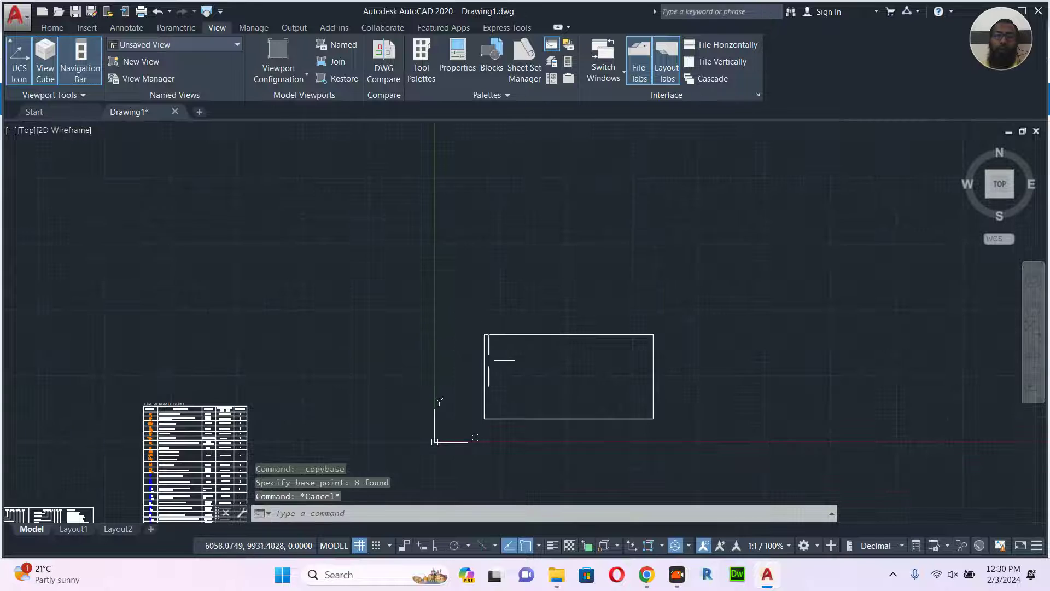
scroll(526, 352, "up", 5)
key("ctrl+shift+v")
scroll(503, 322, "up", 1)
scroll(506, 334, "up", 5)
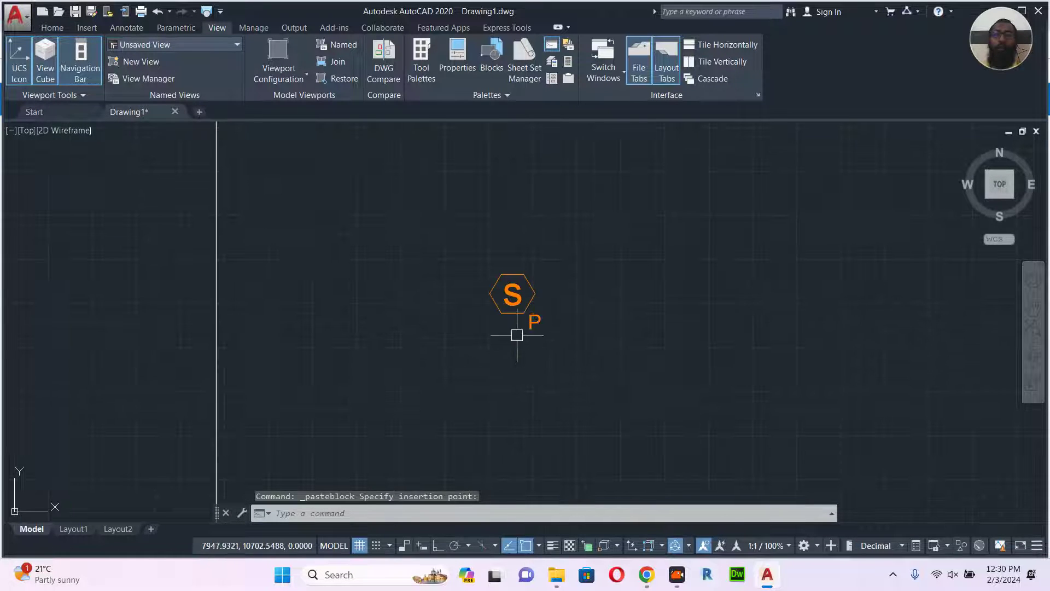
left_click(529, 305)
middle_click_drag(534, 335, 500, 333)
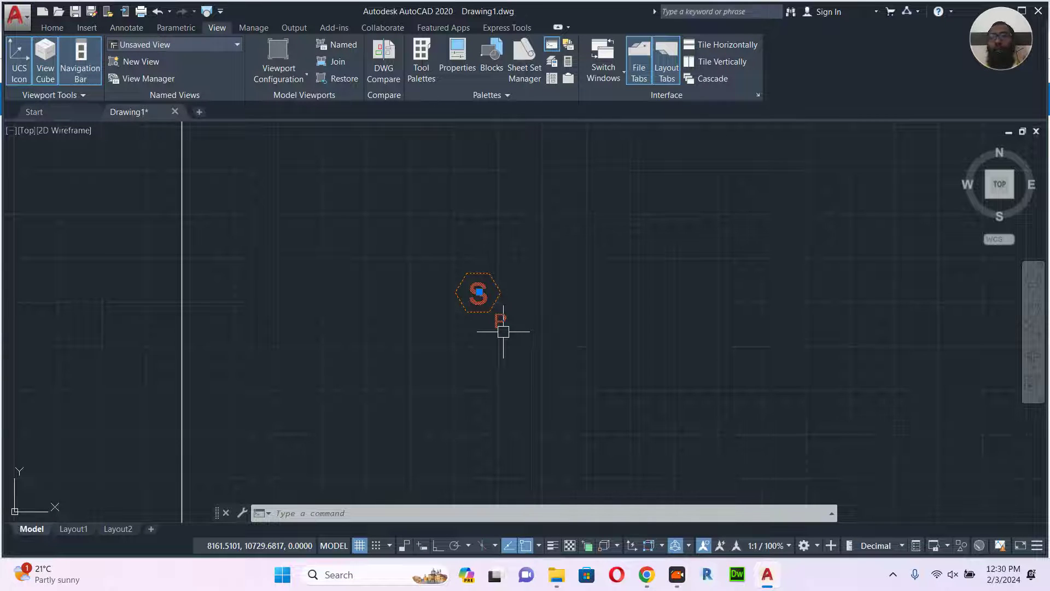
- Switch to Chrome, search Google for "STAND ALONE SMOKE DETECTOR" and look through the image results
left_click(647, 575)
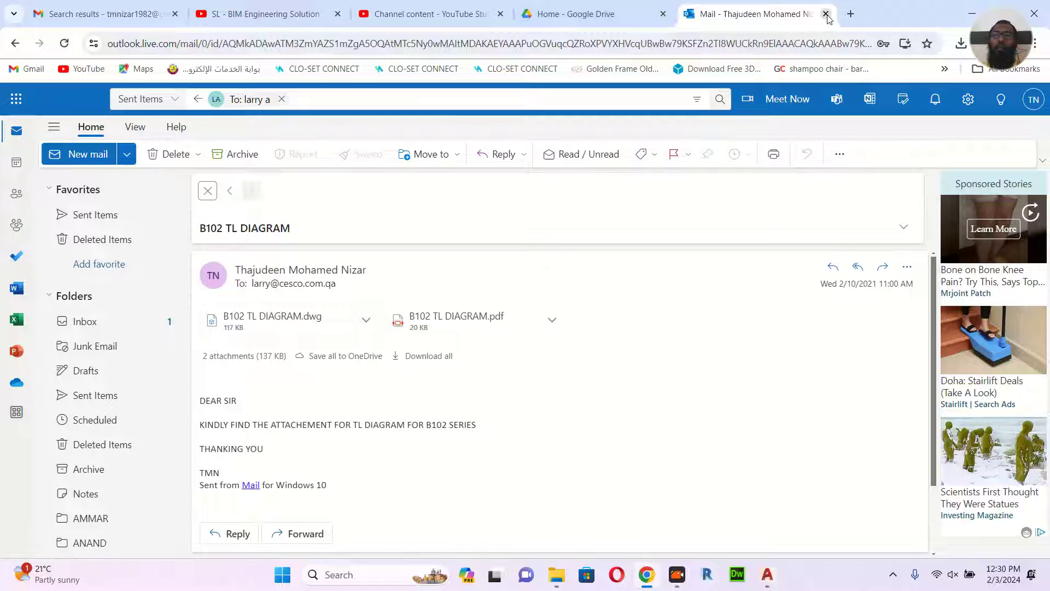
left_click(850, 14)
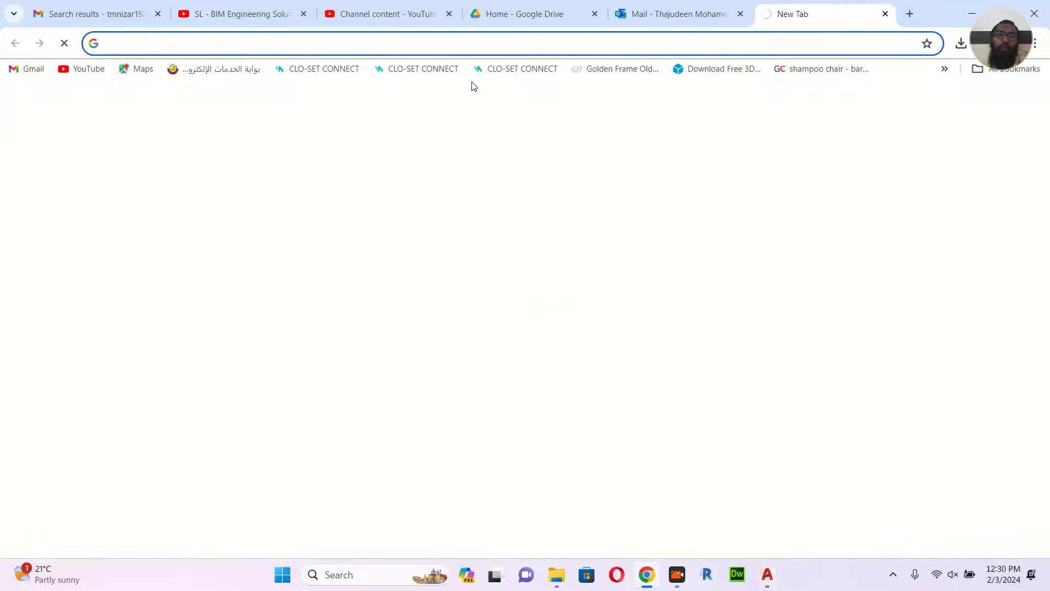
type("S")
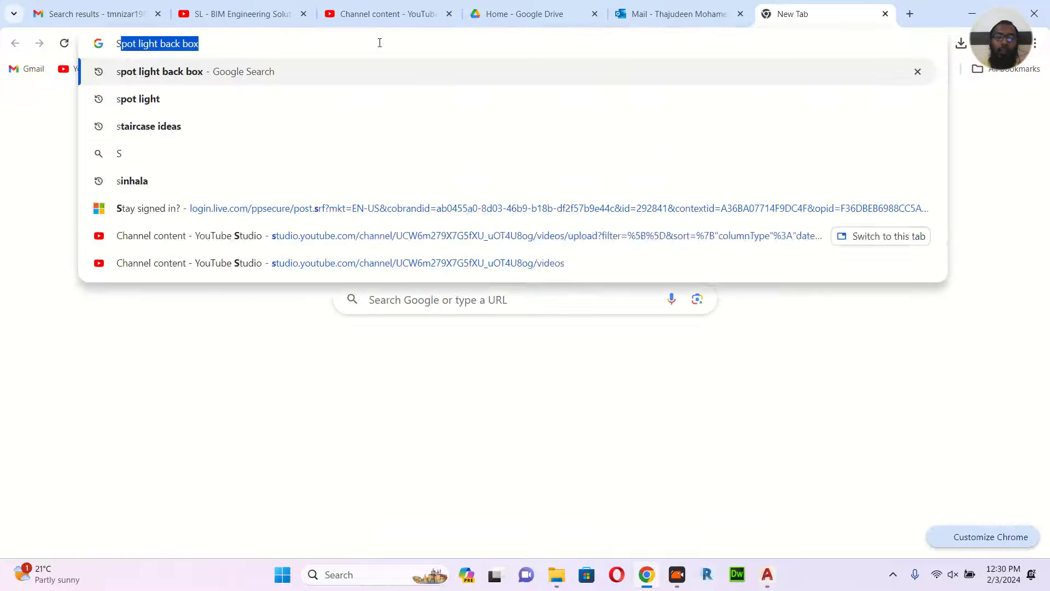
type("TAND")
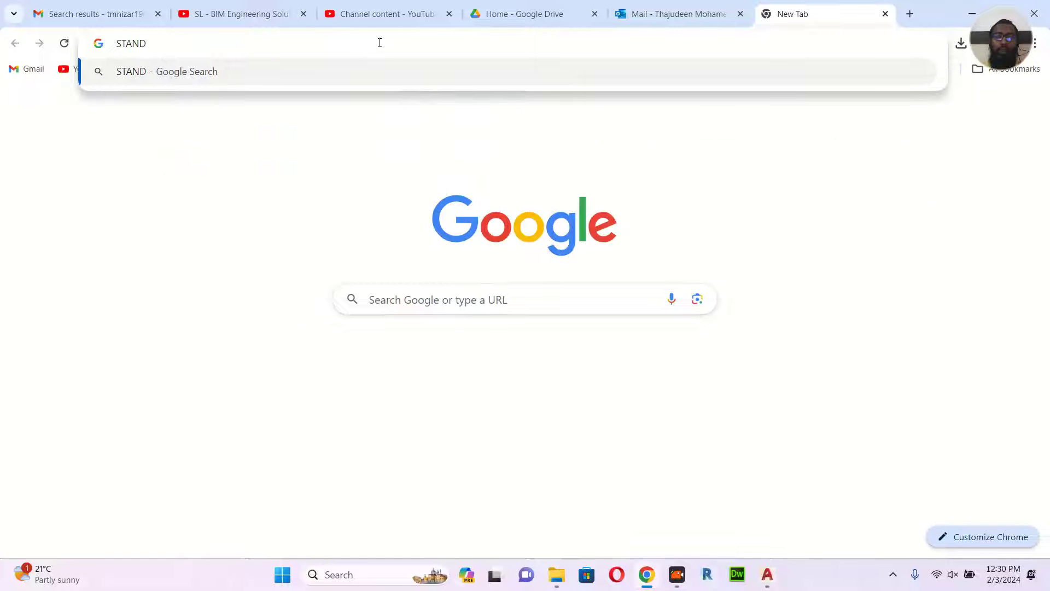
type(" ALONE SMOKE D")
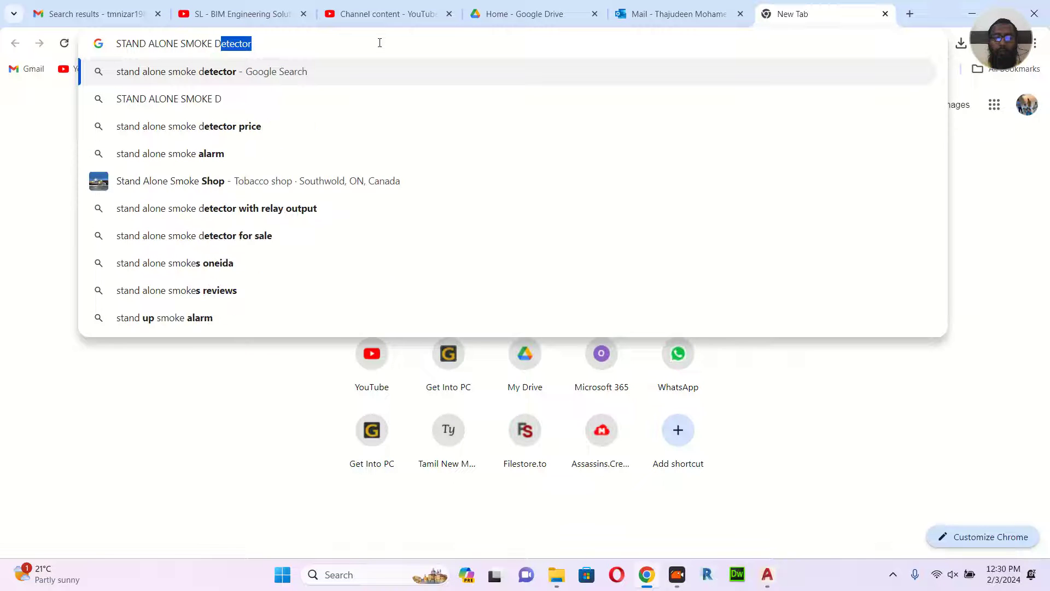
type("ETECTOR")
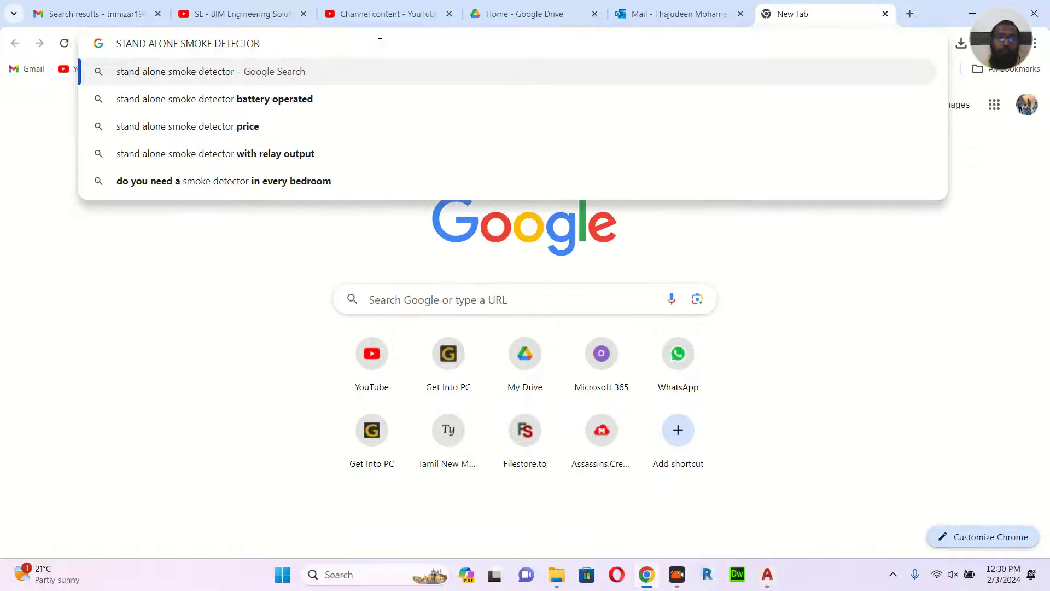
key("Return")
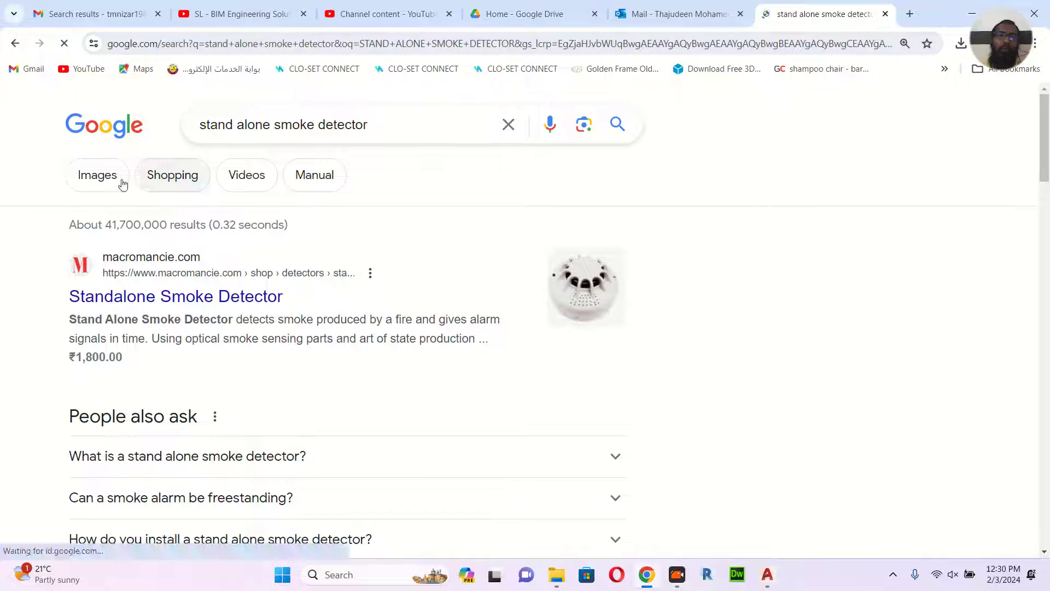
left_click(98, 176)
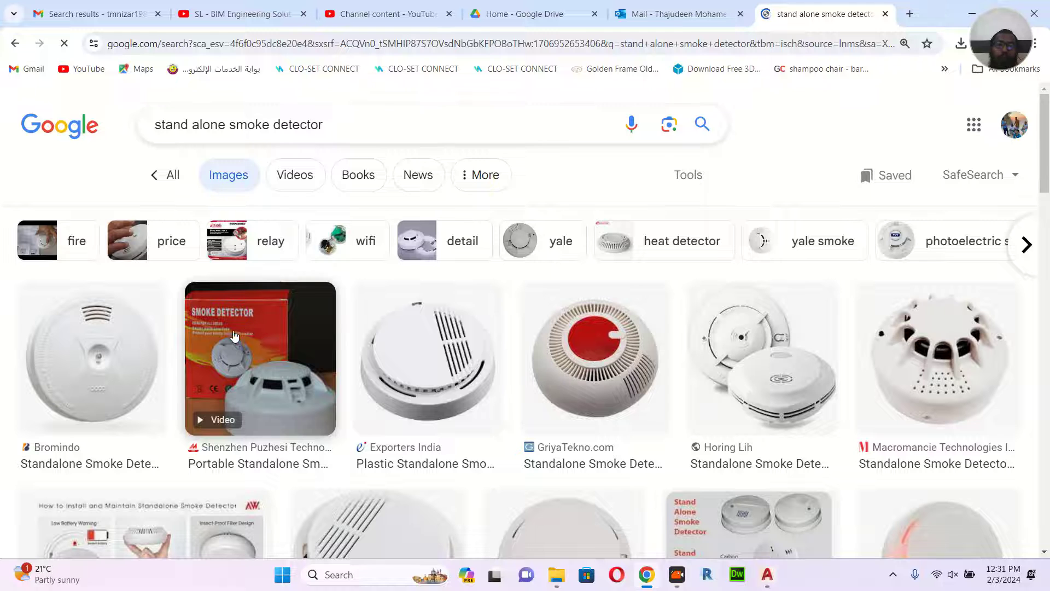
scroll(257, 337, "down", 5)
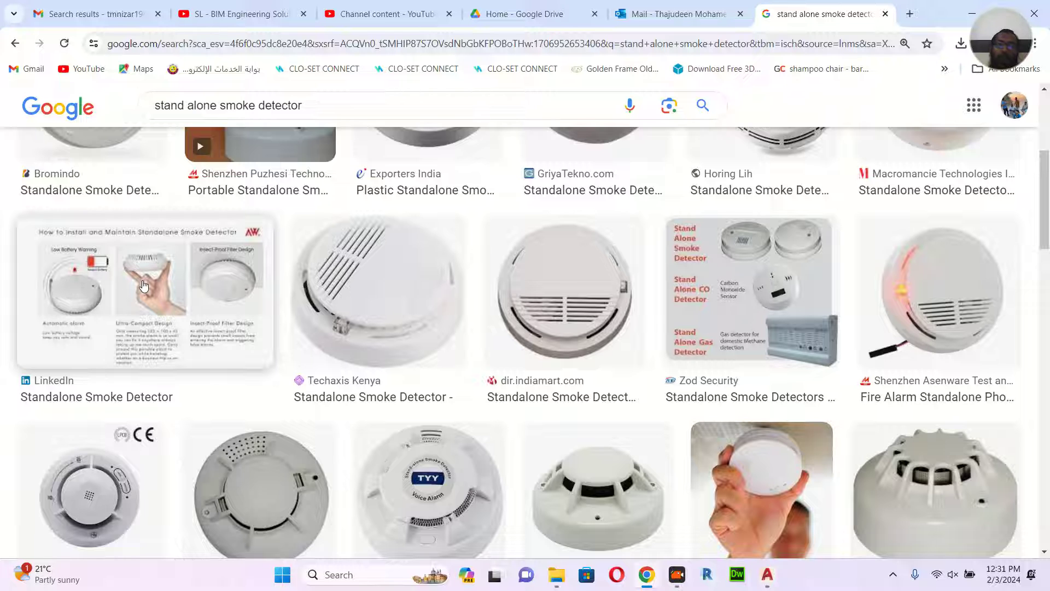
- Return to the AutoCAD drawing and deselect the pasted smoke detector block
left_click(971, 12)
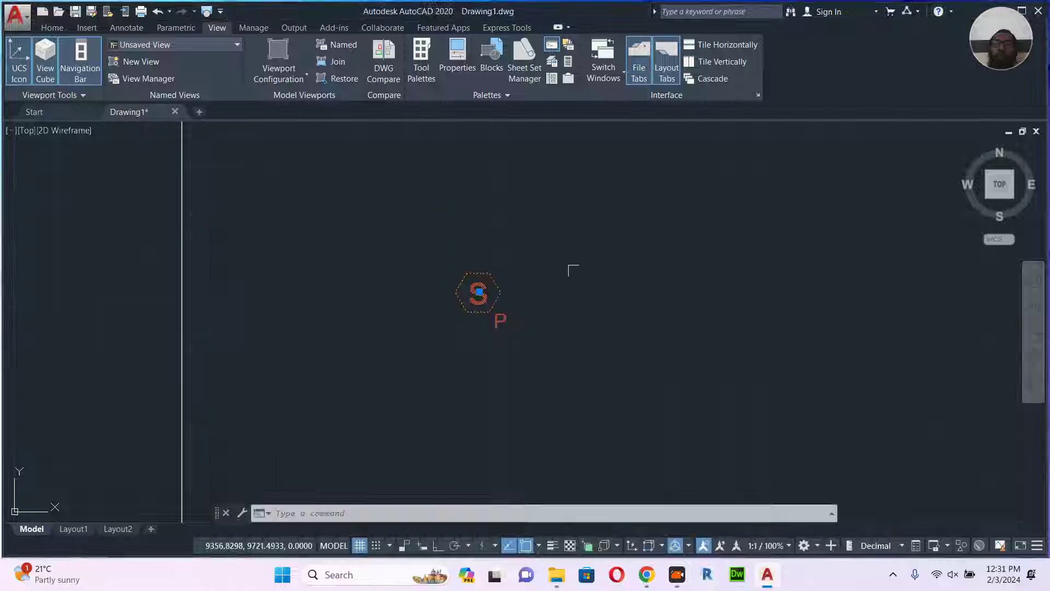
middle_click_drag(563, 246, 548, 286)
key("Escape")
key("Escape")
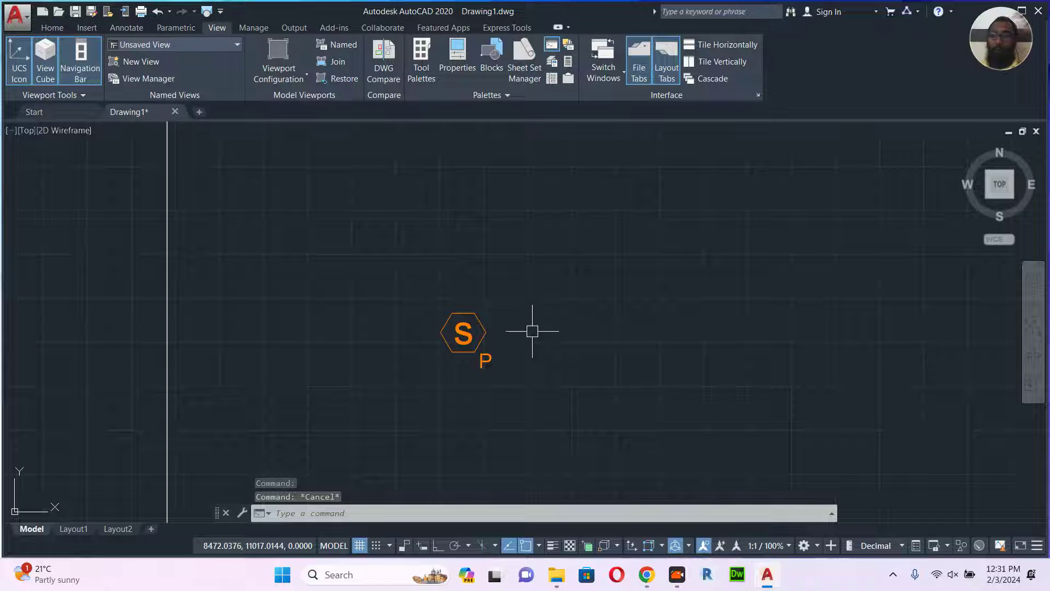
- Draw a circle with a diameter of 7000 centred on the smoke detector symbol
middle_click_drag(485, 328, 464, 312)
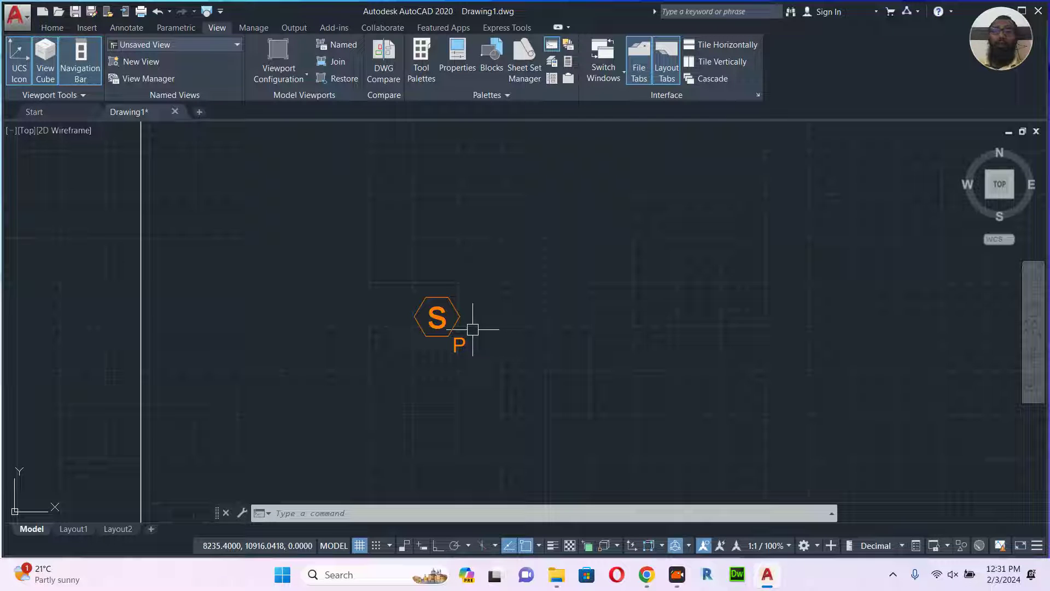
type("c")
key("Return")
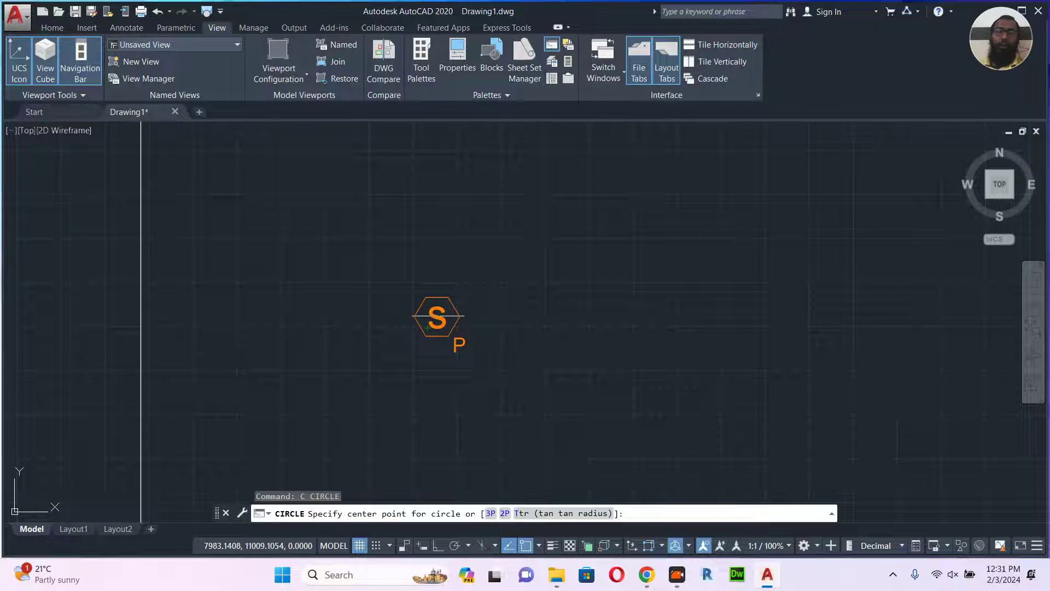
left_click(436, 316)
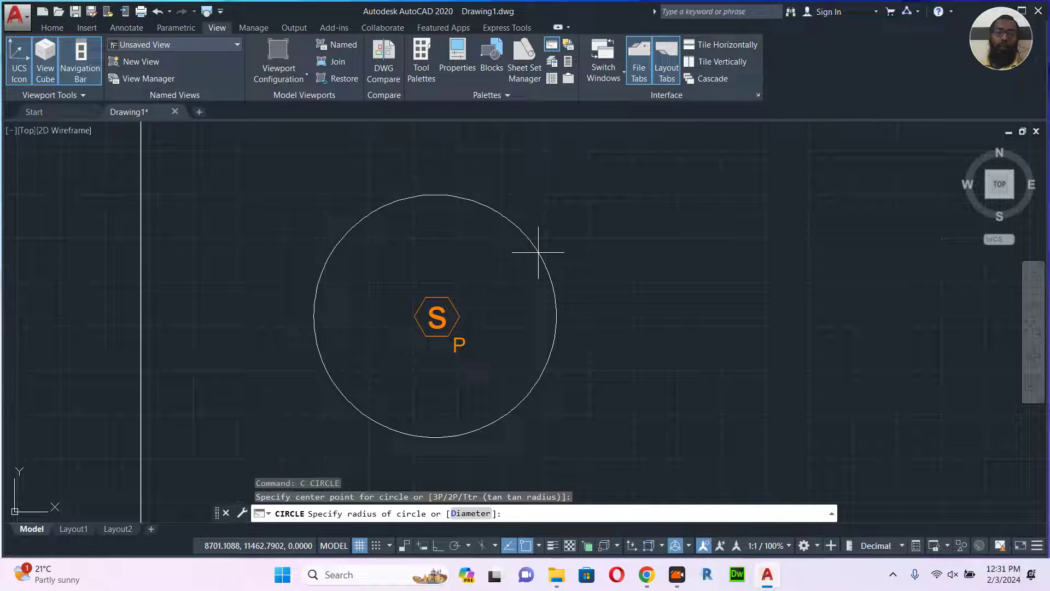
type("D")
key("Return")
type("70")
key("Return")
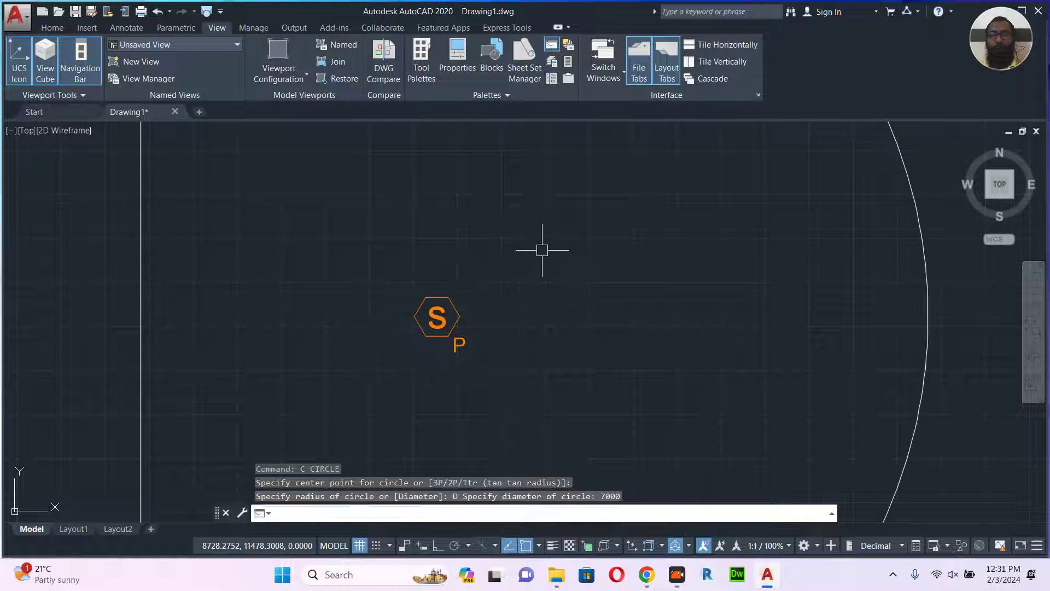
- Move the smoke detector and its coverage circle together so the circle passes through the room's upper-left corner
scroll(526, 257, "down", 6)
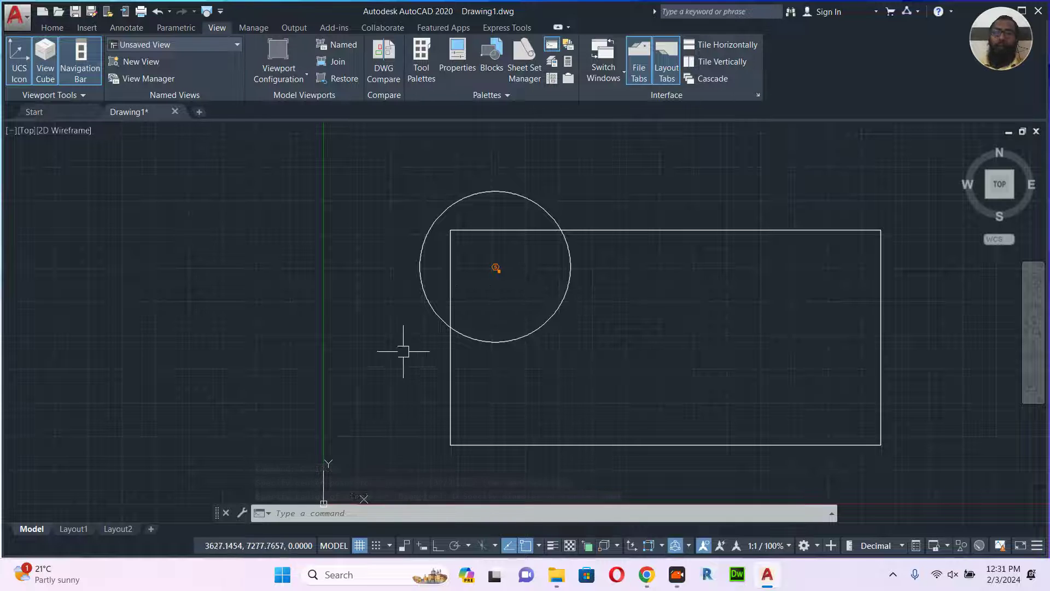
middle_click_drag(508, 309, 462, 263)
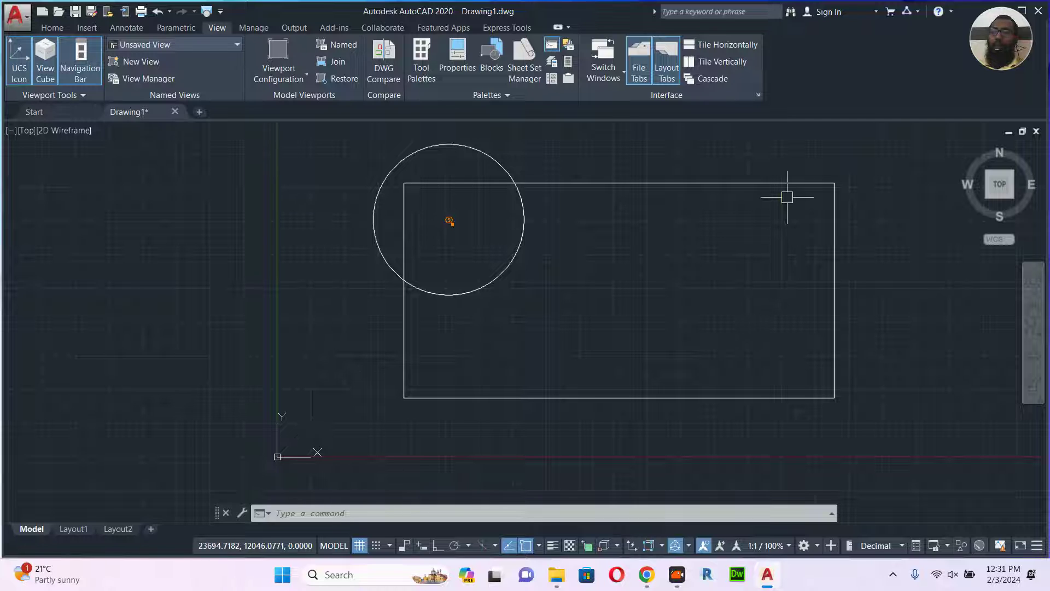
left_click(345, 145)
left_click(552, 319)
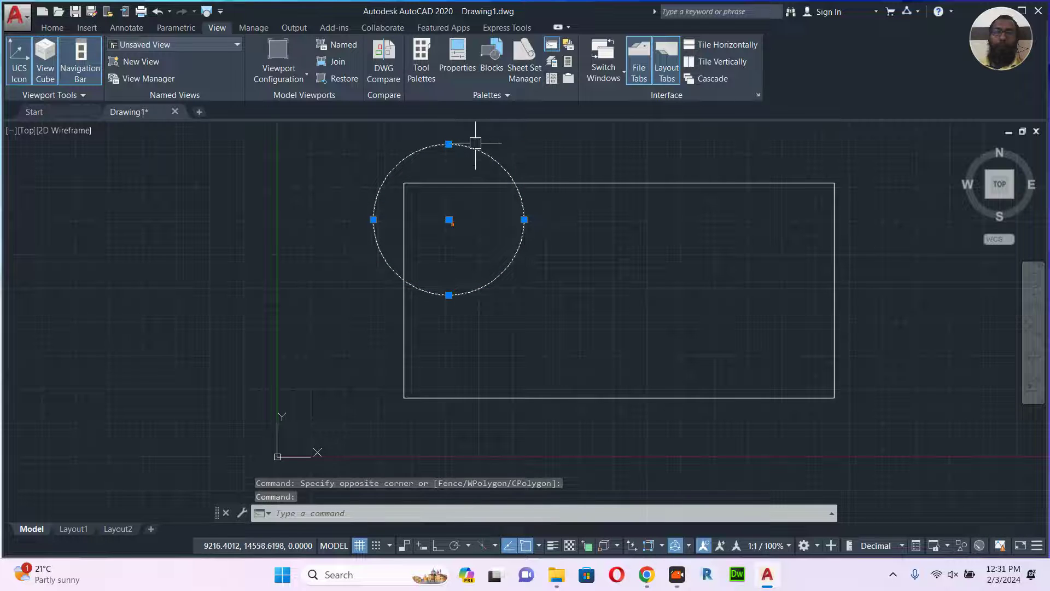
type("m")
key("Return")
scroll(452, 225, "up", 2)
left_click(486, 214)
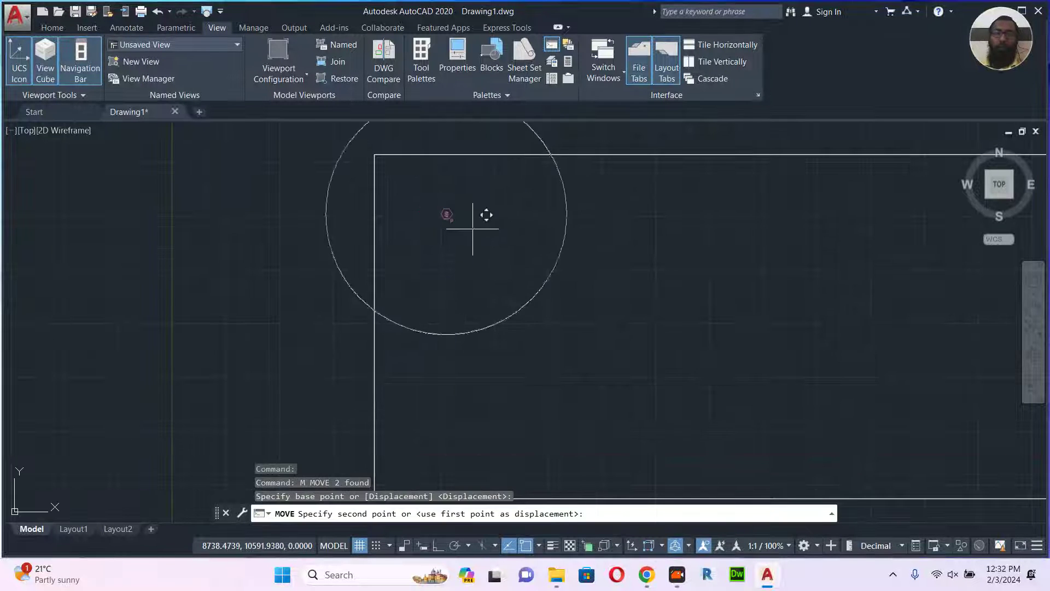
left_click(482, 258)
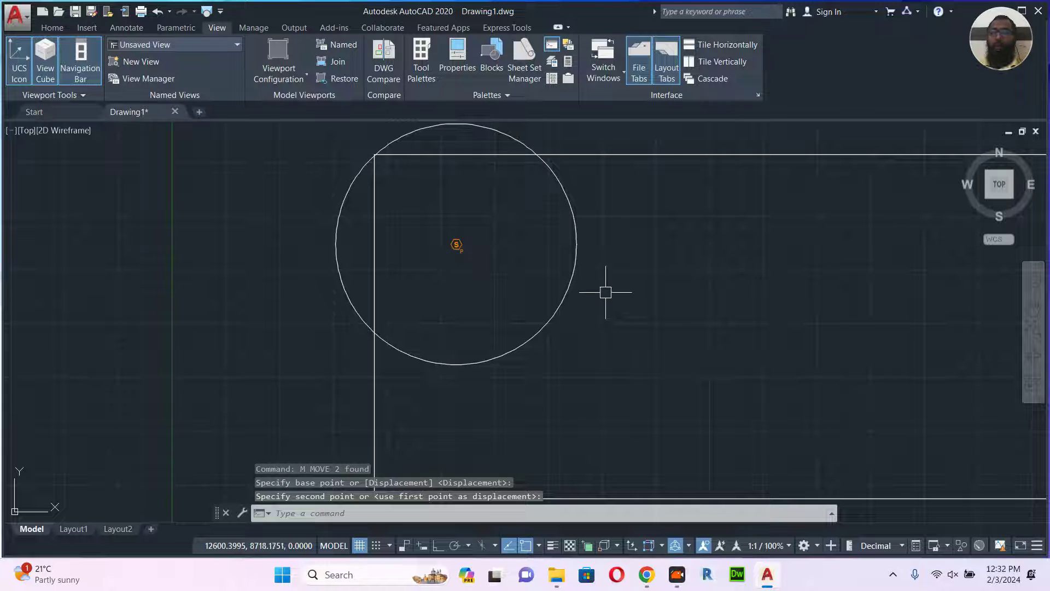
- Dimension the horizontal distance from the smoke detector symbol to the room's left wall
scroll(376, 260, "up", 4)
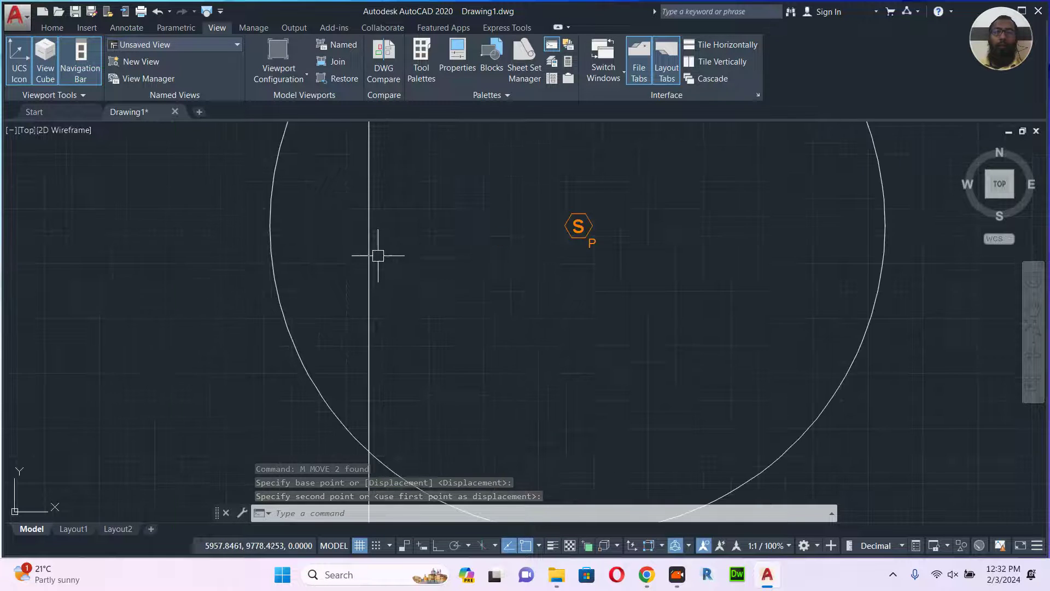
type("DLI")
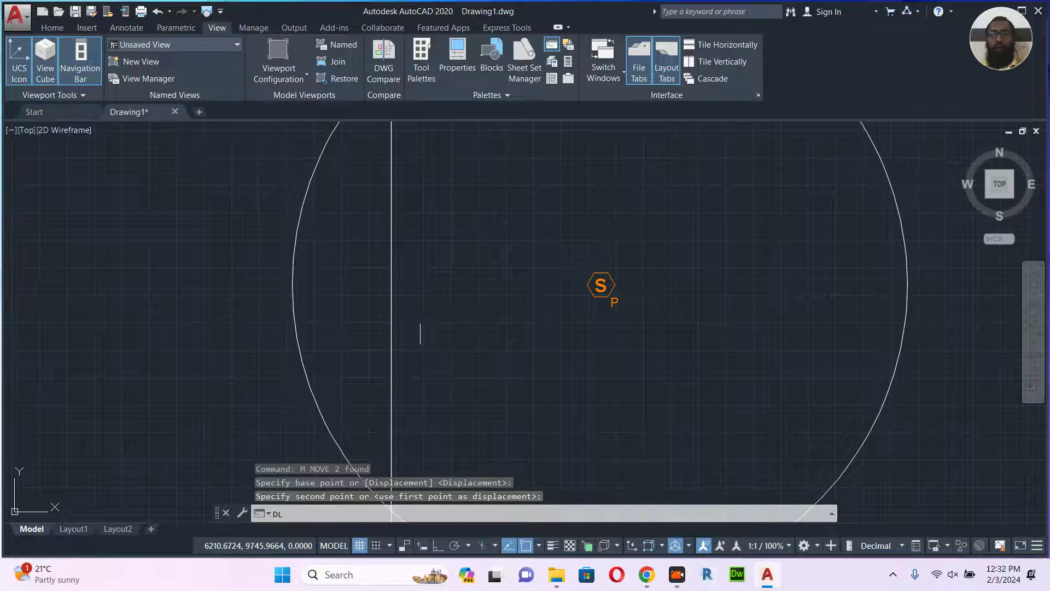
key("Return")
left_click(601, 272)
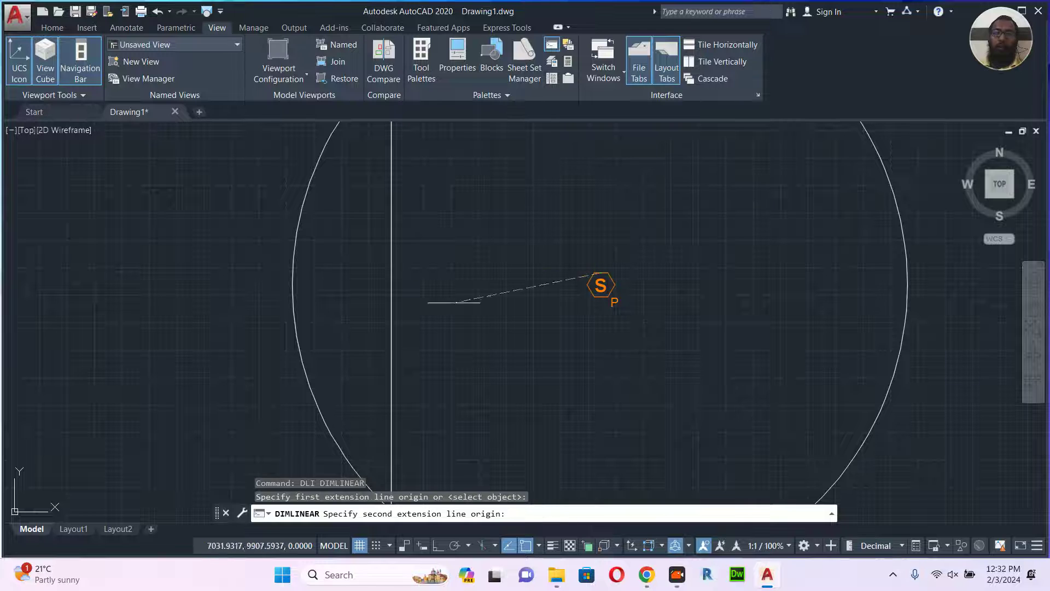
left_click(391, 263)
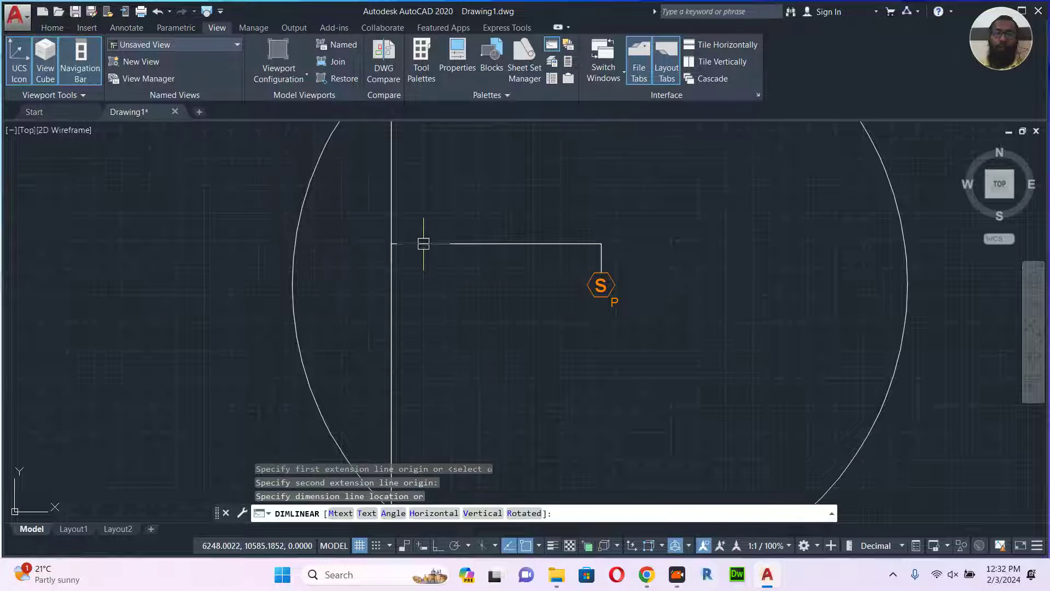
left_click(427, 244)
- Open the dimension's text to read it, leave it unedited and delete the dimension between the detector and the left wall
scroll(497, 244, "up", 3)
left_click(499, 230)
left_click(516, 230)
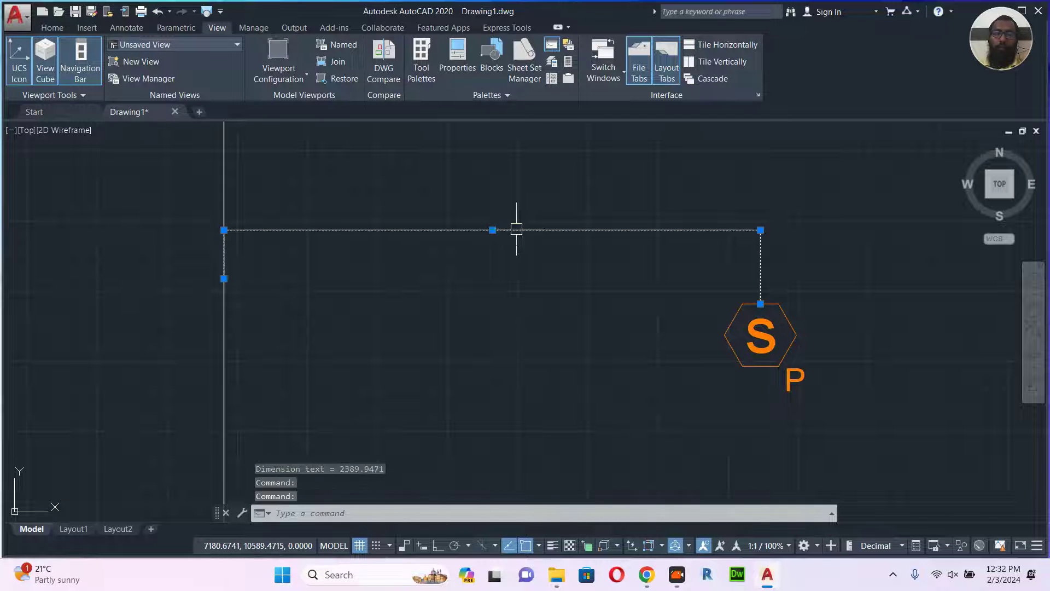
double_click(472, 230)
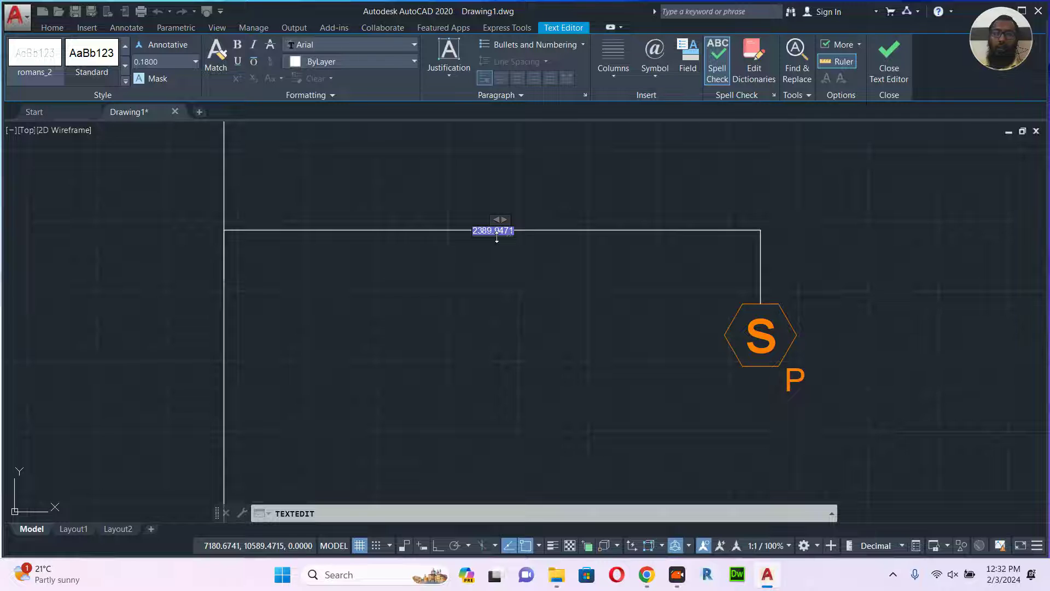
key("Escape")
scroll(525, 257, "down", 8)
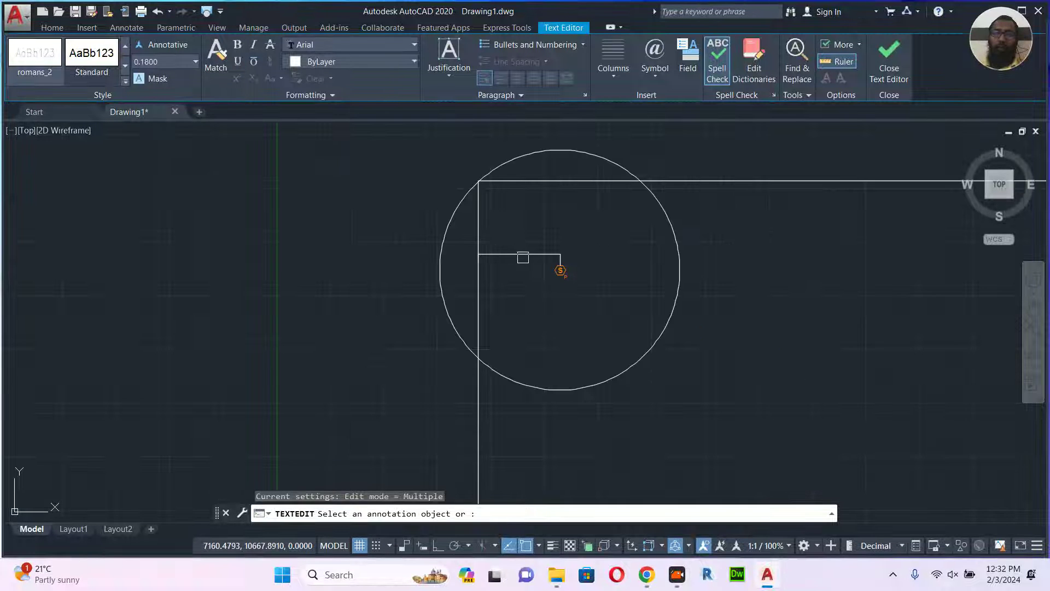
key("Escape")
left_click(529, 253)
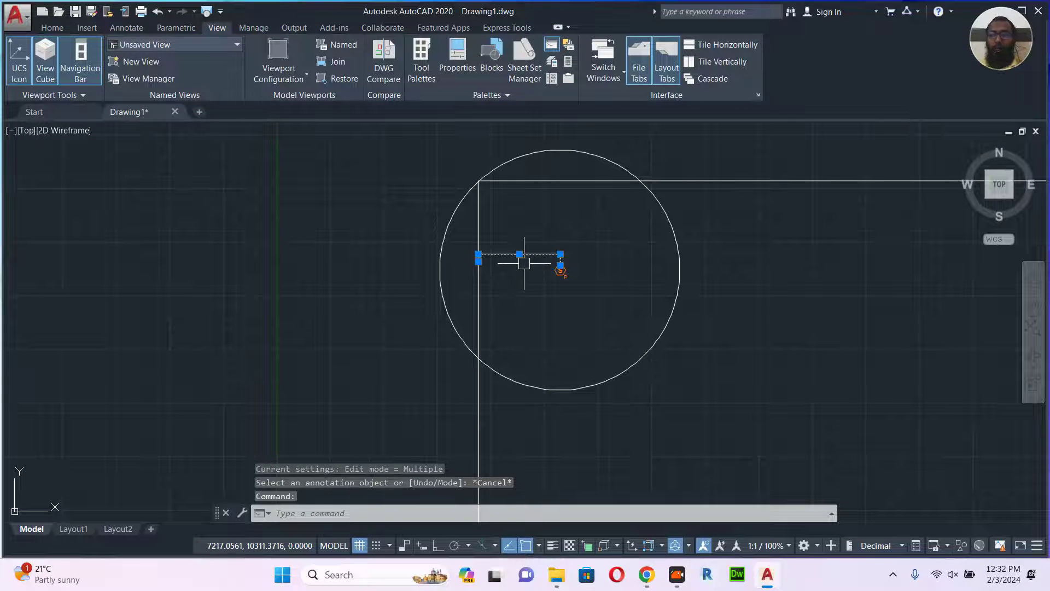
key("Delete")
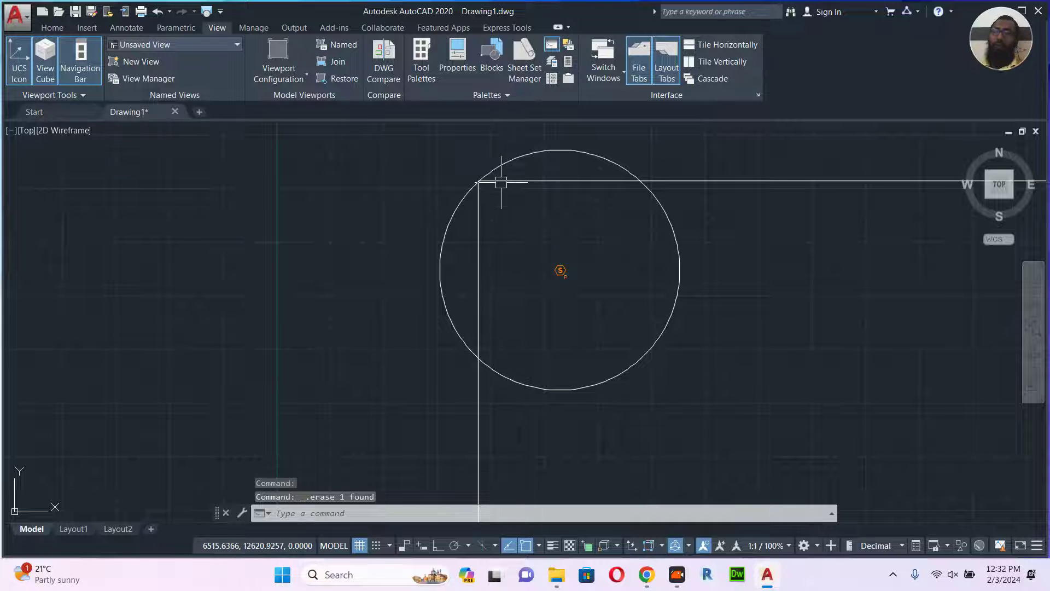
middle_click_drag(569, 274, 481, 262)
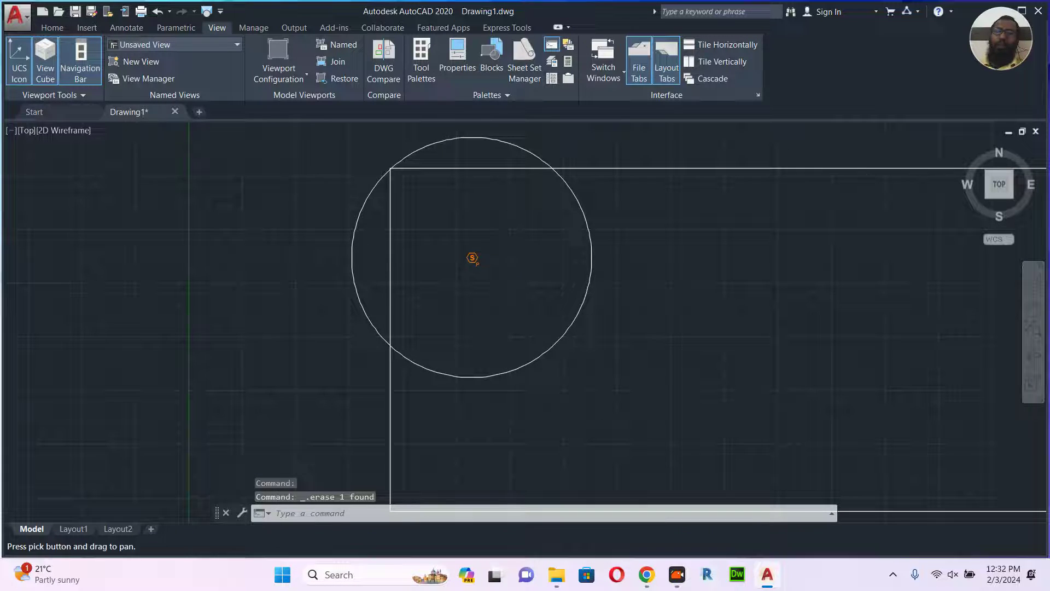
scroll(545, 328, "down", 4)
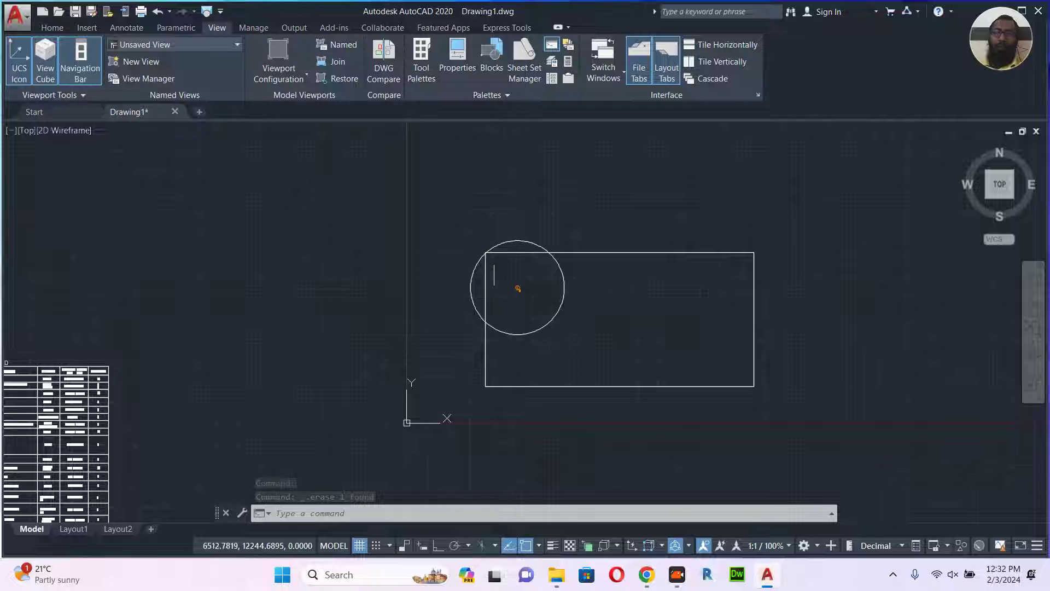
scroll(486, 267, "up", 2)
middle_click_drag(541, 280, 515, 265)
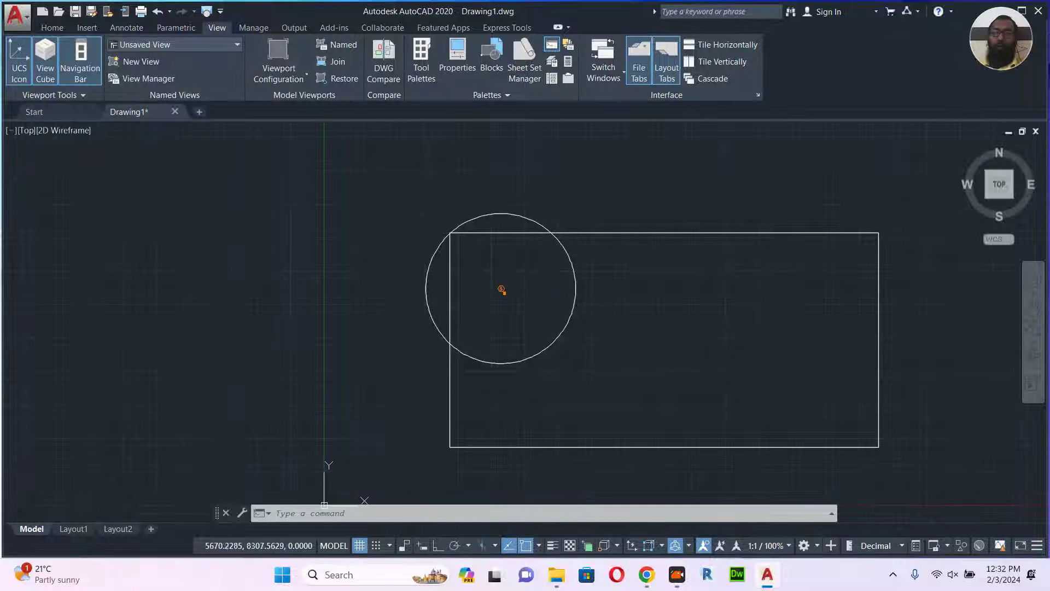
left_click(394, 379)
left_click(621, 190)
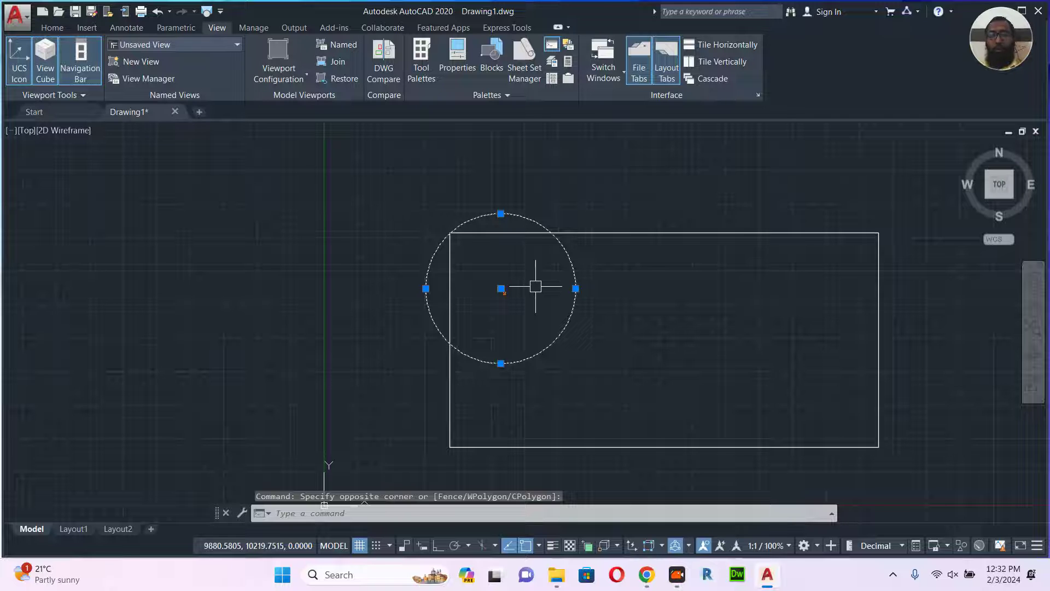
type("CO")
key("Return")
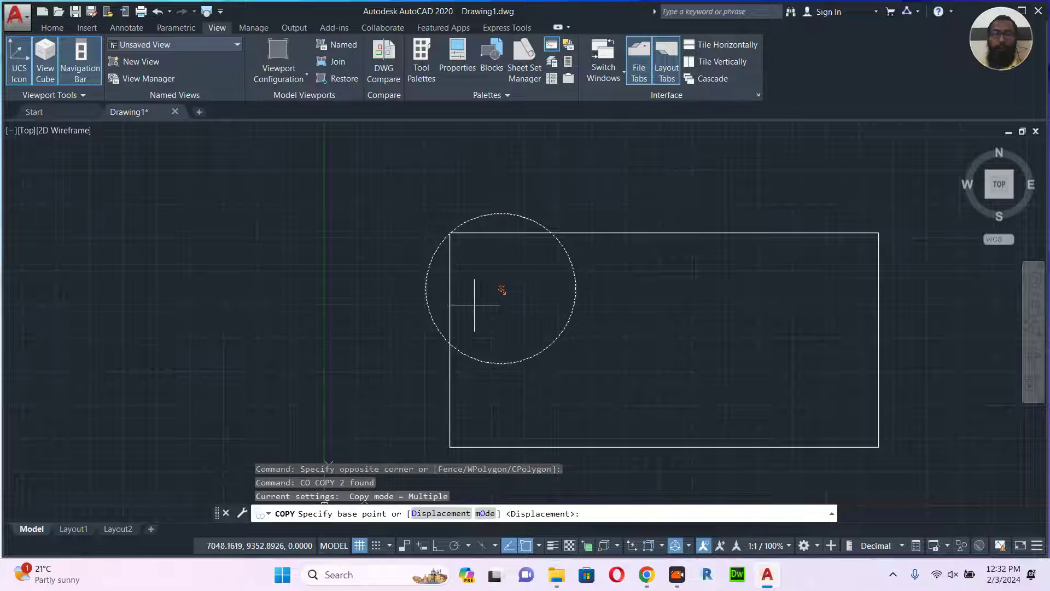
key("Escape")
- Mirror the smoke detector and its circle about the room's horizontal centreline with Ortho on, keeping the source objects
left_click(398, 175)
left_click(600, 379)
type("MI")
key("Return")
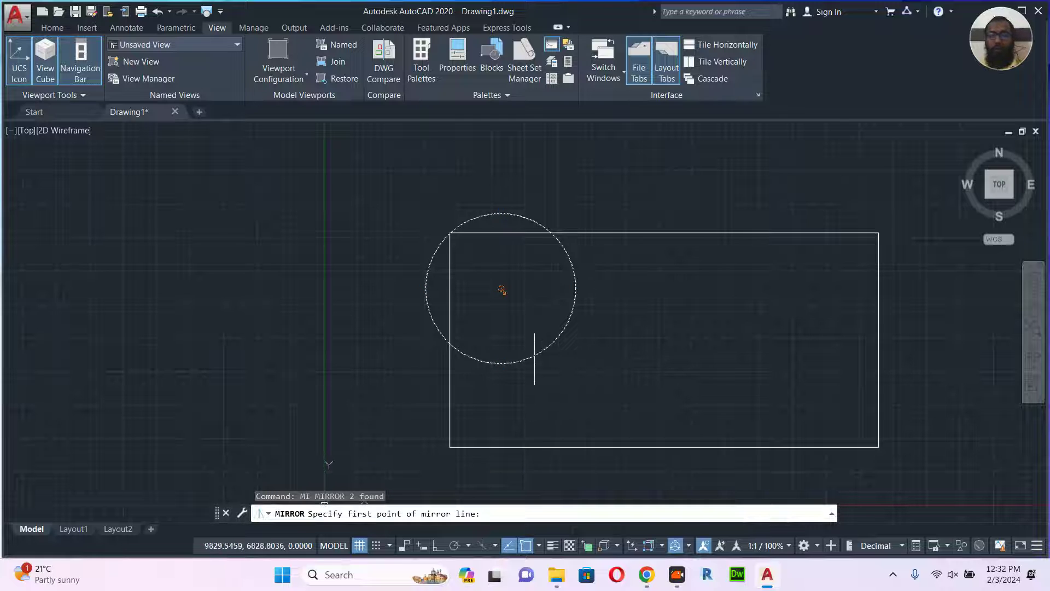
left_click(449, 340)
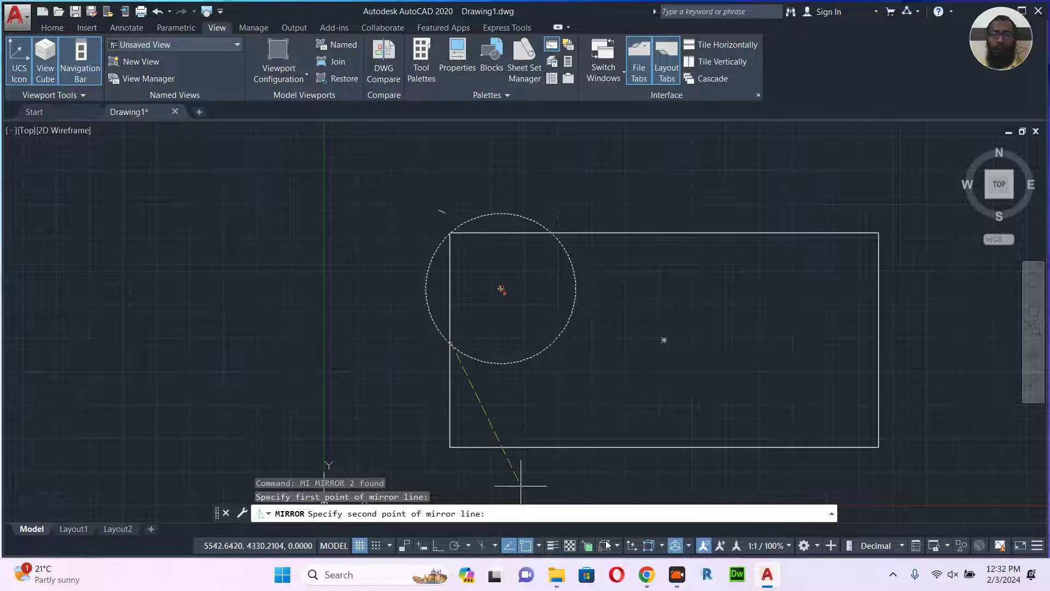
left_click(450, 545)
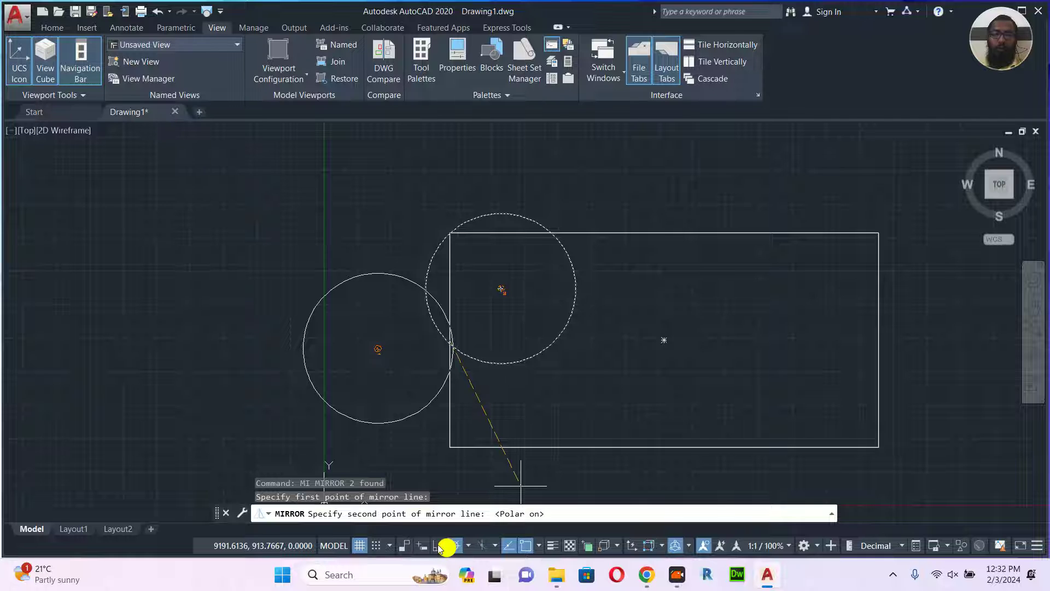
left_click(454, 545)
left_click(438, 545)
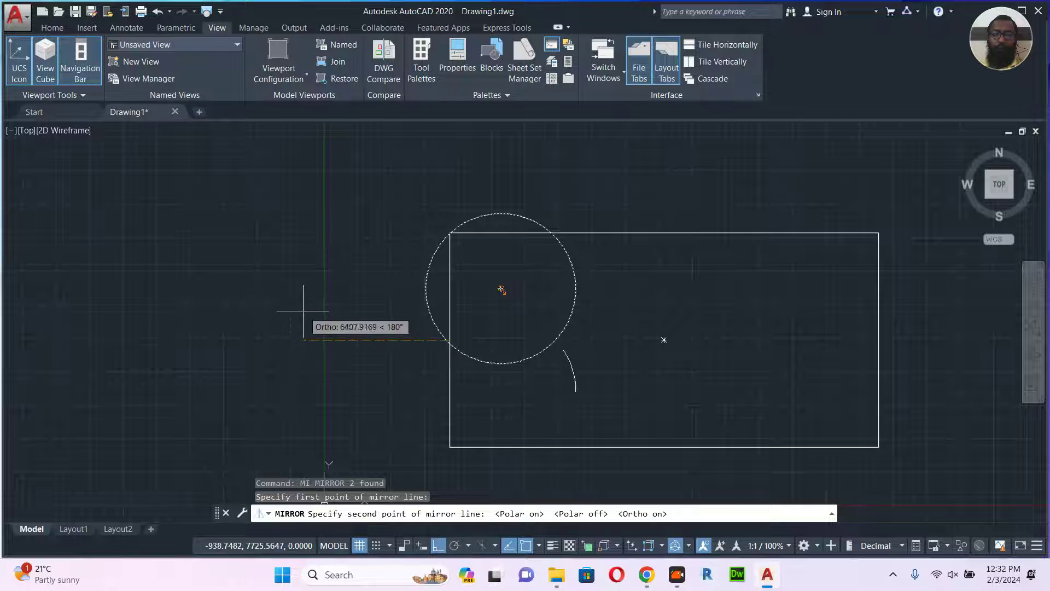
left_click(298, 340)
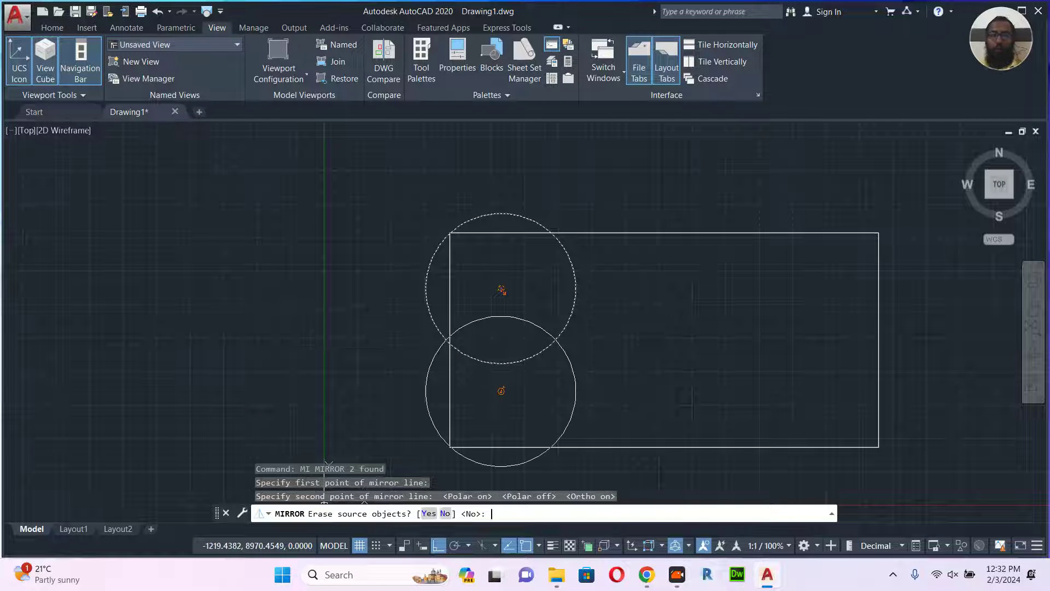
key("Return")
- Mirror the lower detector symbol about a horizontal line through its centre, erasing the source, so its lettering reads upright
scroll(493, 406, "up", 3)
left_click(483, 394)
left_click(544, 339)
scroll(492, 394, "up", 3)
type("mi")
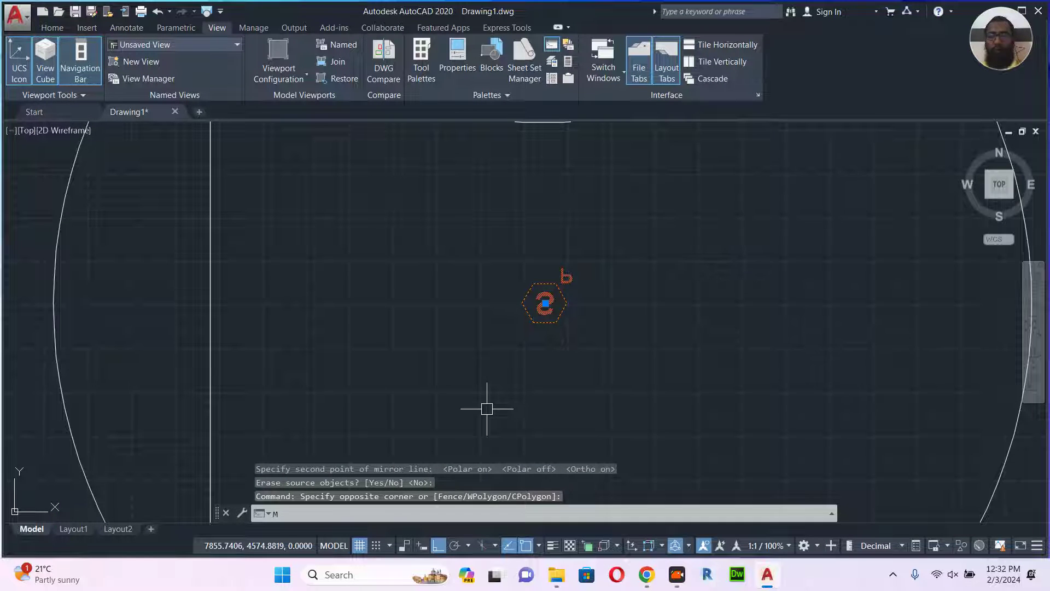
key("Return")
left_click(568, 302)
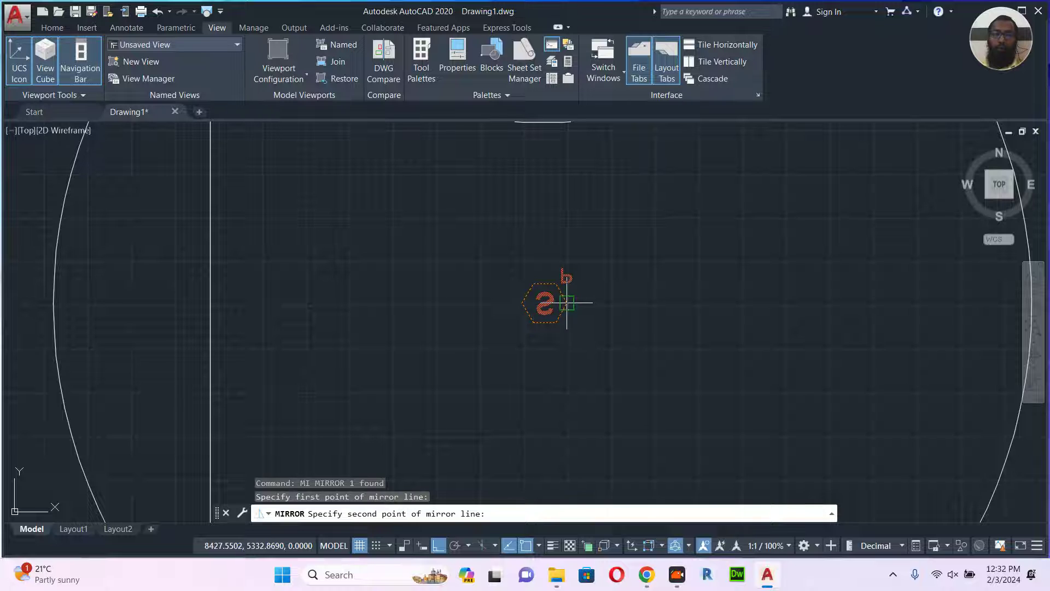
left_click(629, 301)
type("Y")
key("Return")
scroll(558, 295, "down", 8)
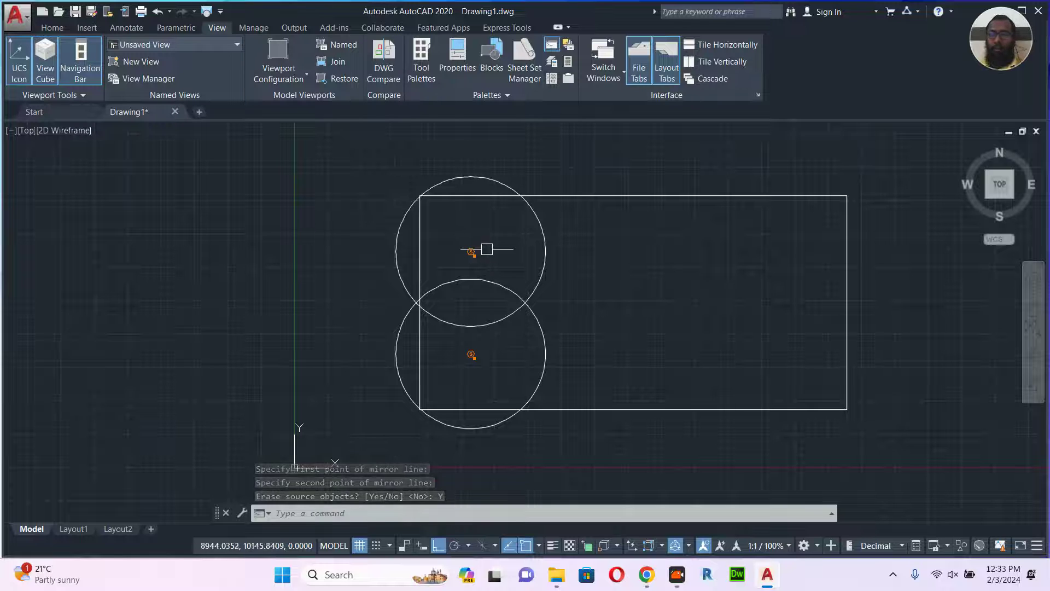
left_click(356, 162)
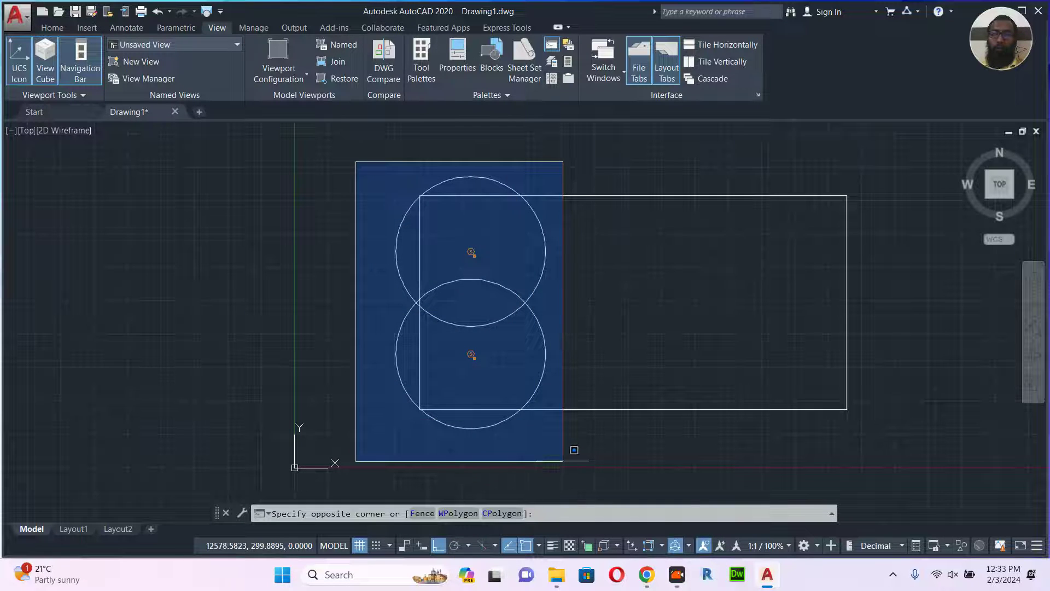
key("Escape")
left_click(681, 195)
key("Escape")
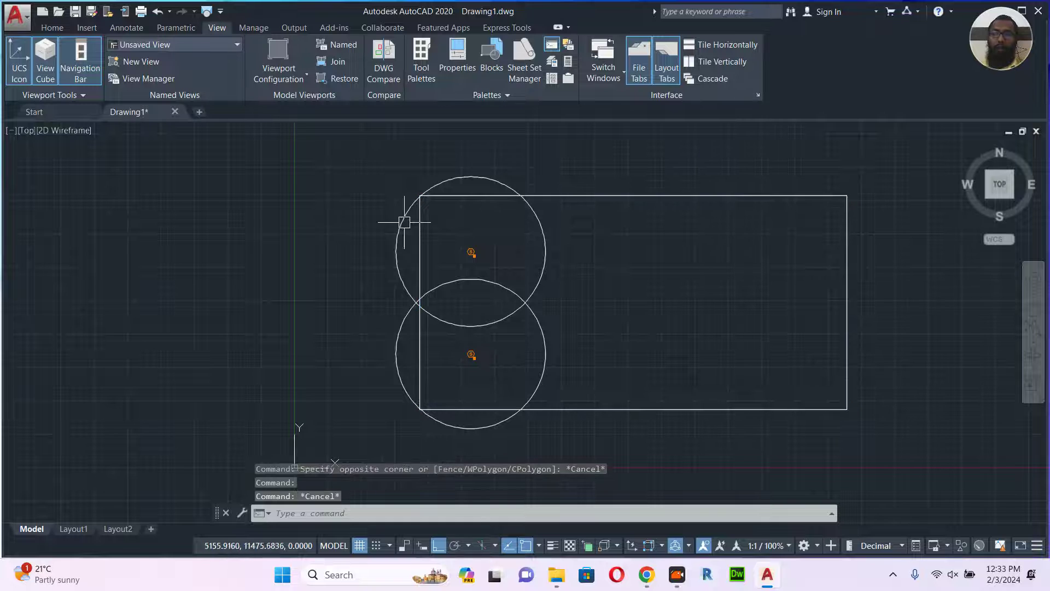
- Copy both smoke detectors and their coverage circles 7000 horizontally to the right
left_click(363, 152)
left_click(592, 432)
middle_click_drag(592, 432, 554, 404)
key("Return")
left_click(580, 298)
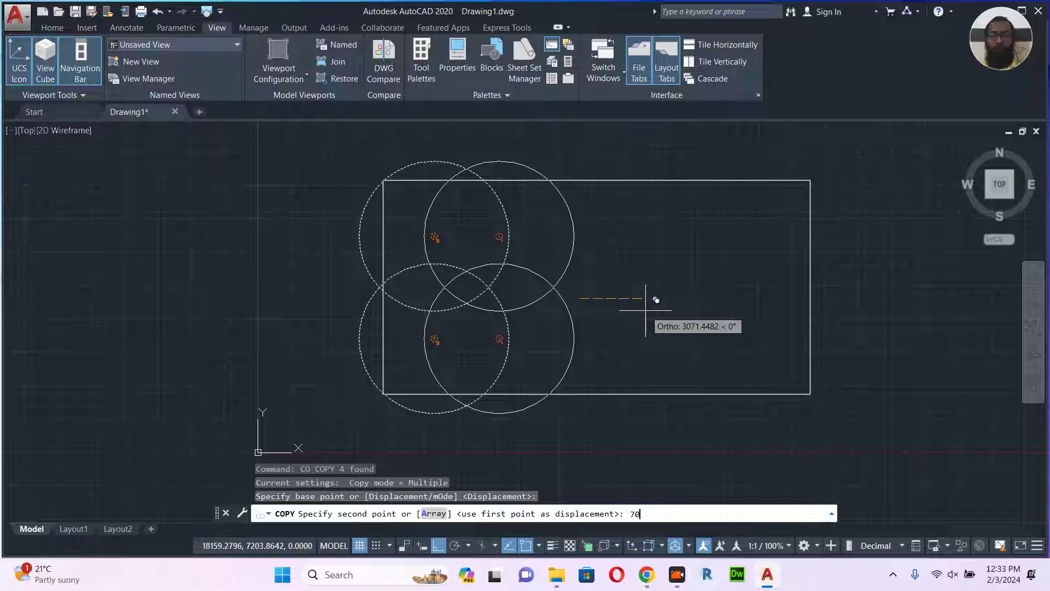
type("7000")
key("Return")
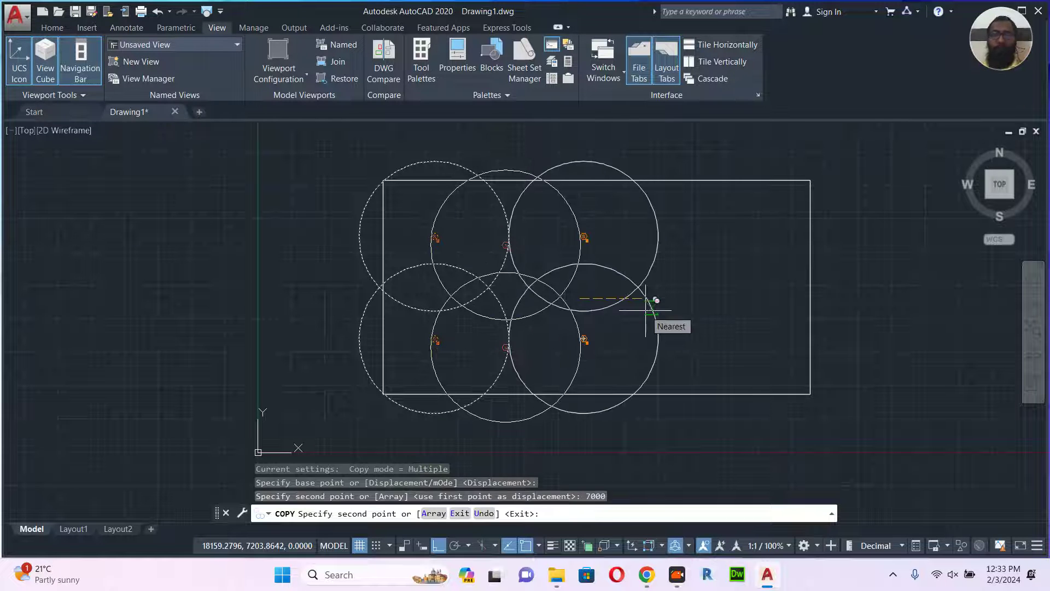
key("Escape")
- Add a horizontal linear dimension between the tops of the two upper smoke detectors, placing its line above them
scroll(526, 248, "up", 4)
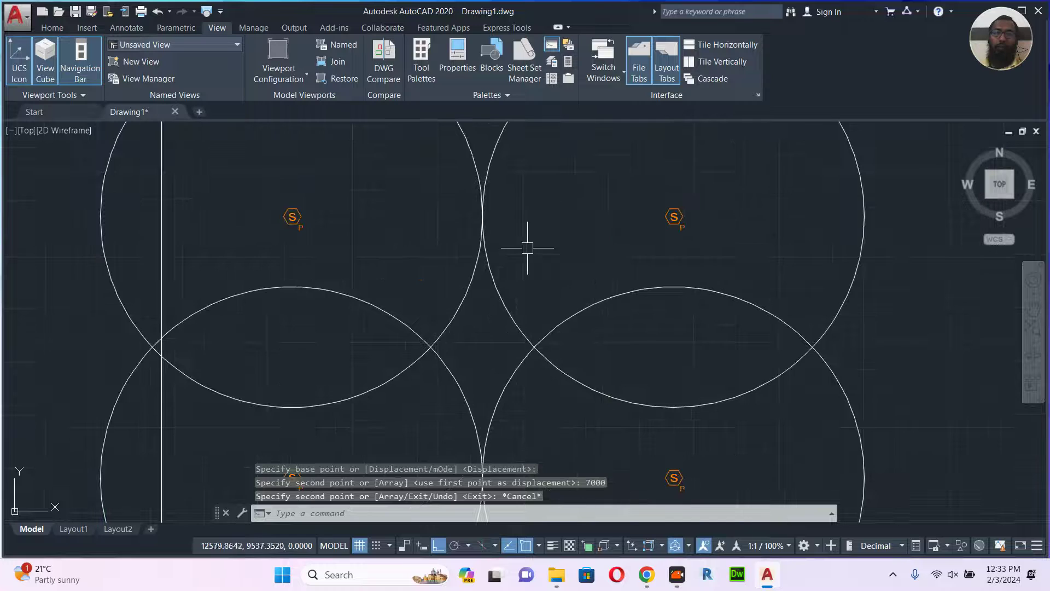
middle_click_drag(501, 246, 518, 274)
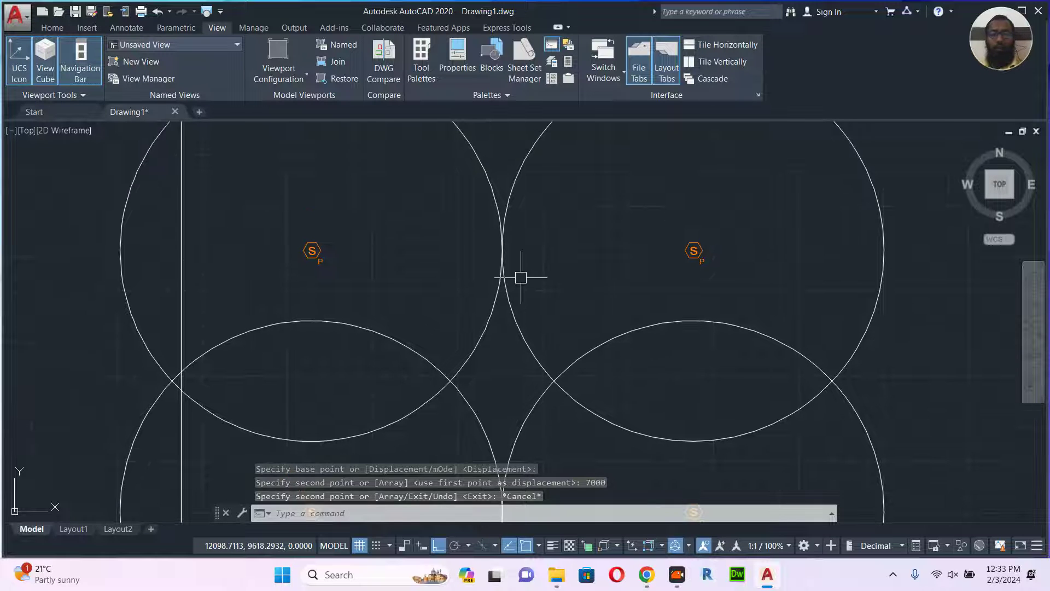
type("dli")
key("Return")
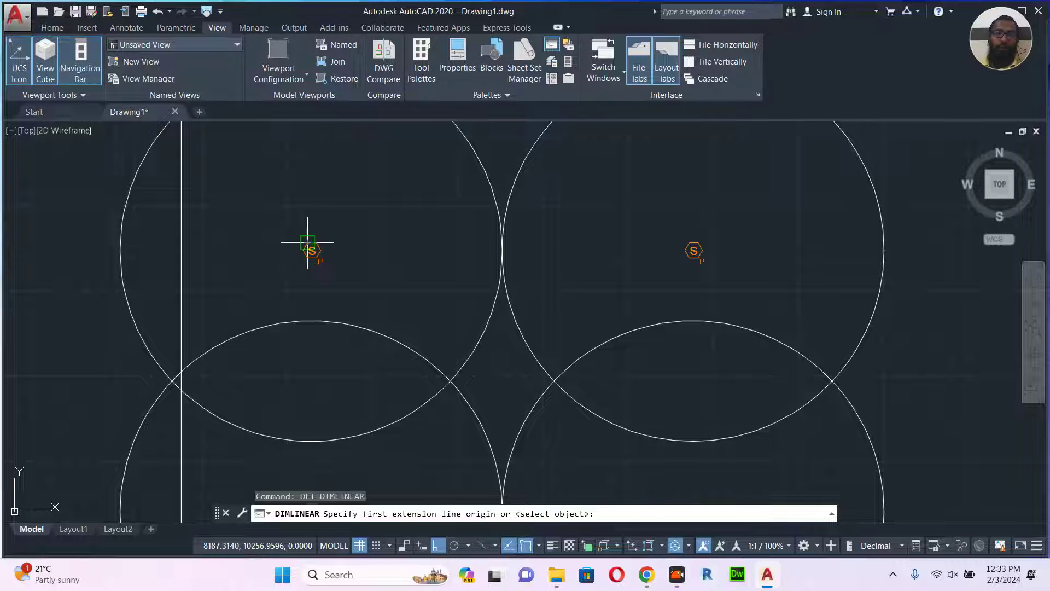
left_click(312, 243)
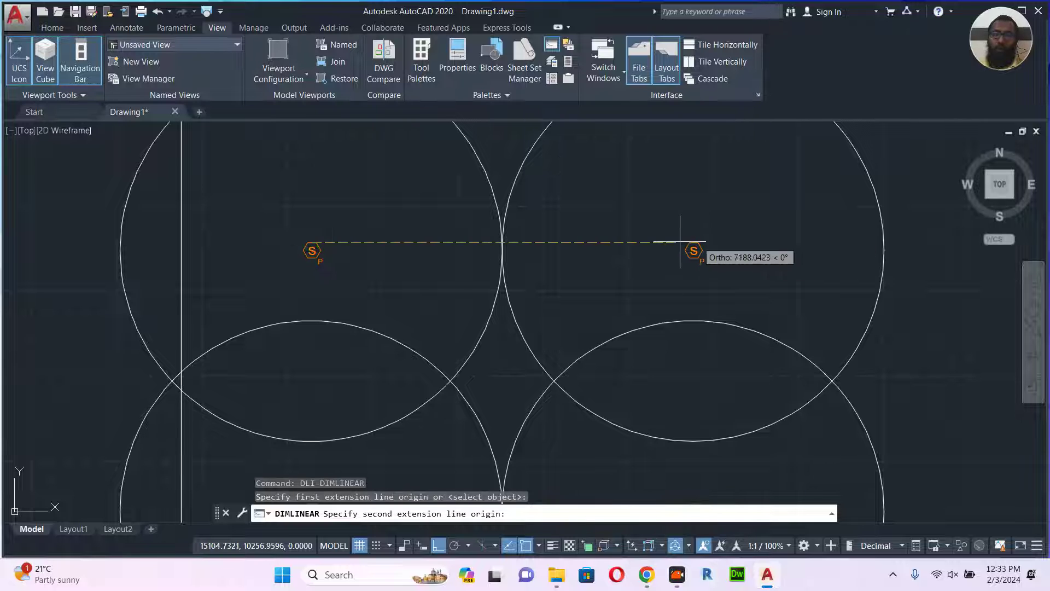
left_click(693, 242)
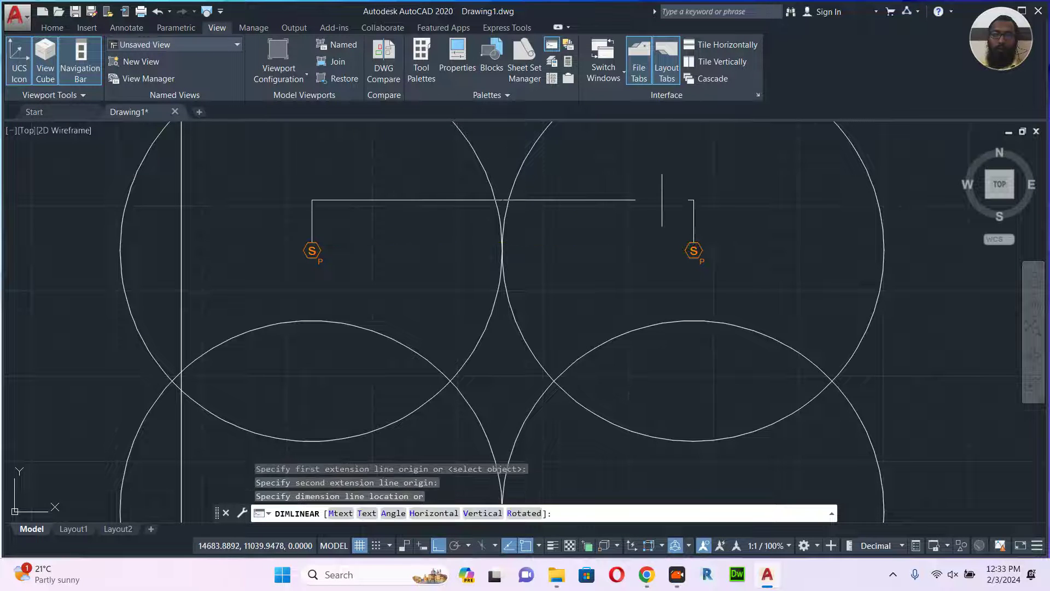
left_click(640, 201)
- Open the text of the dimension between the upper detectors to read it, leave it unedited and delete the dimension
double_click(485, 199)
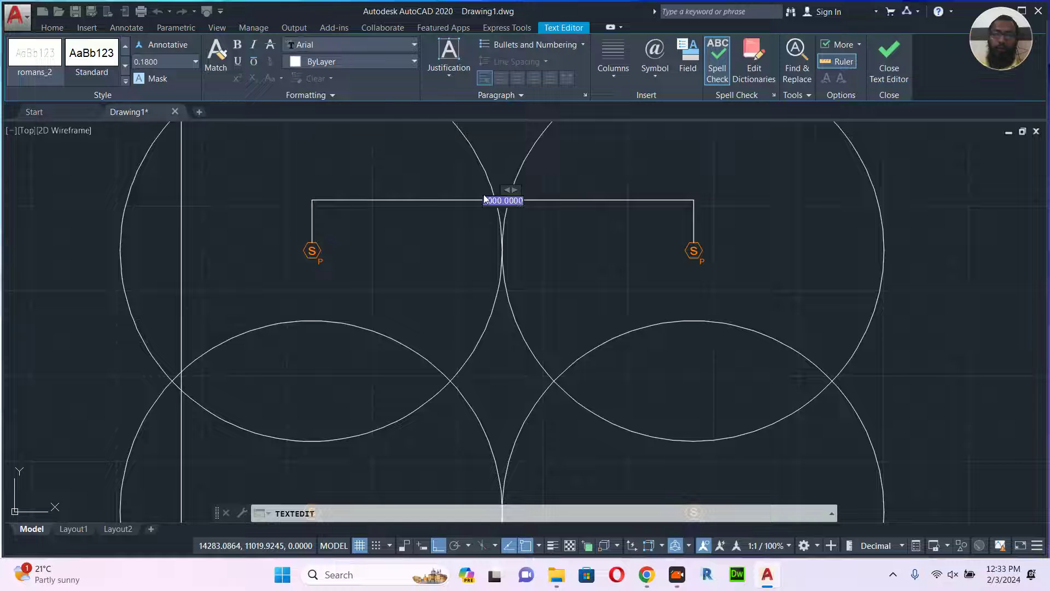
key("Escape")
key("Escape")
scroll(536, 235, "down", 2)
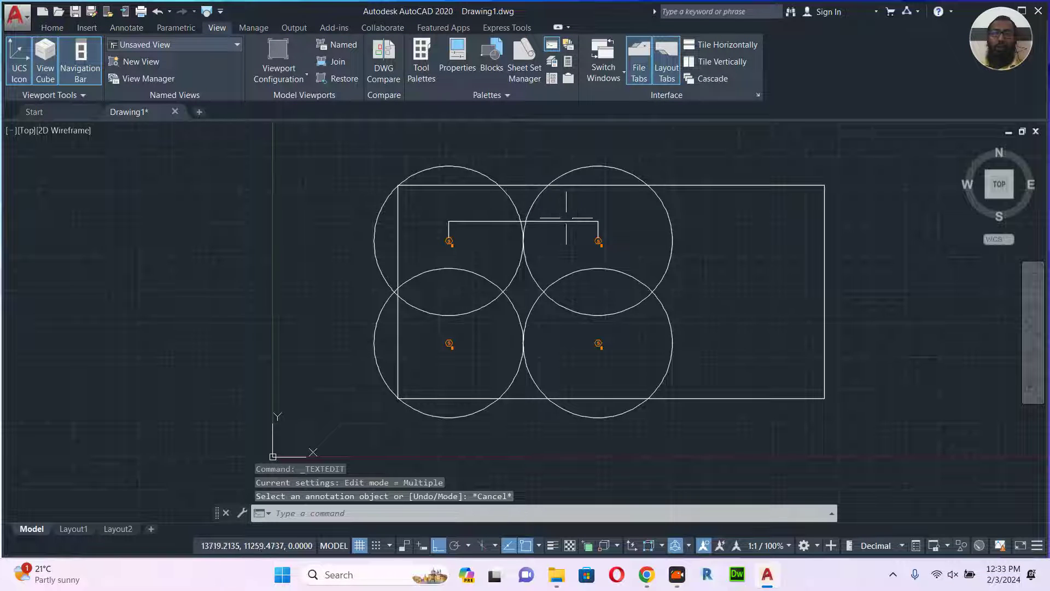
left_click(568, 219)
key("Delete")
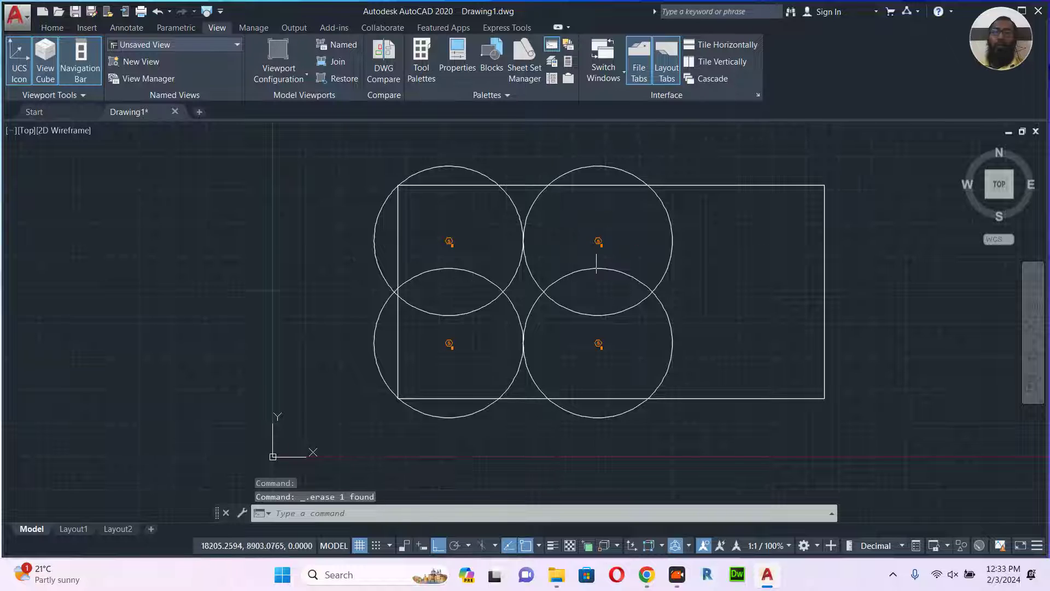
- Move the right-hand pair of smoke detectors and their coverage circles 2000 horizontally to the left
scroll(528, 282, "up", 3)
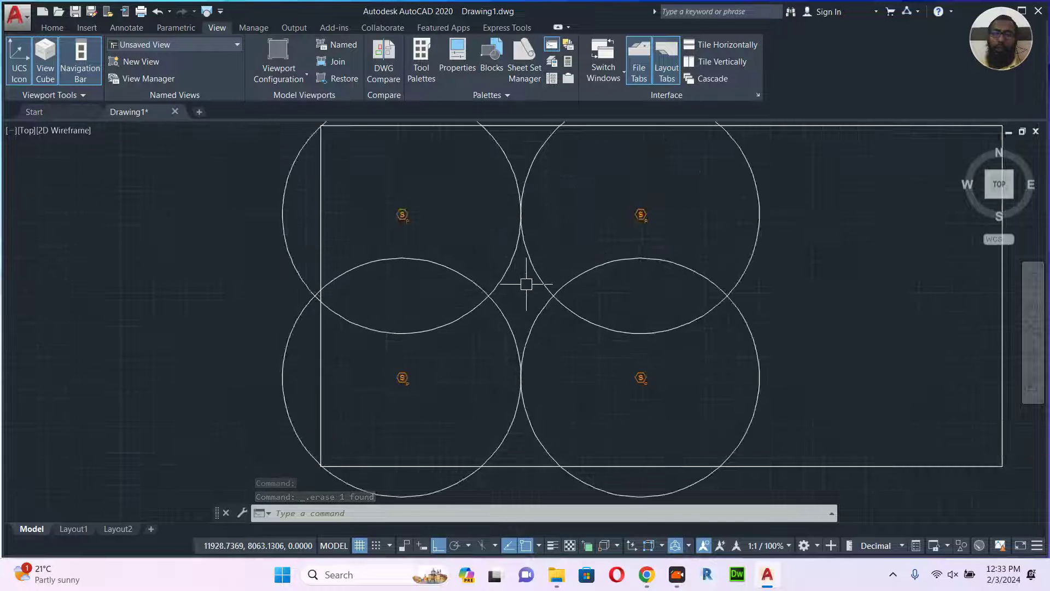
scroll(519, 287, "down", 3)
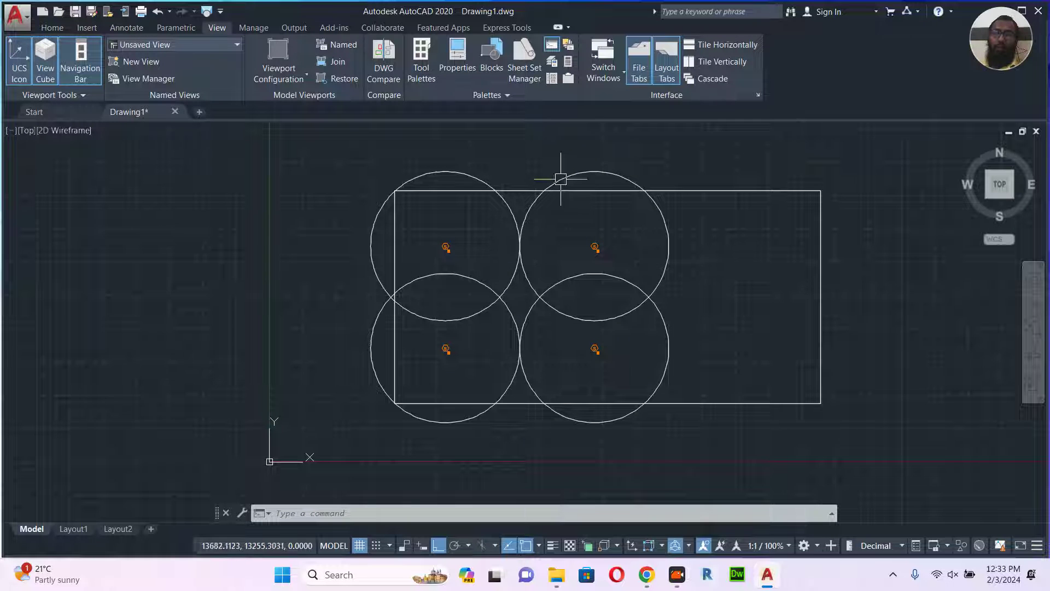
left_click(518, 152)
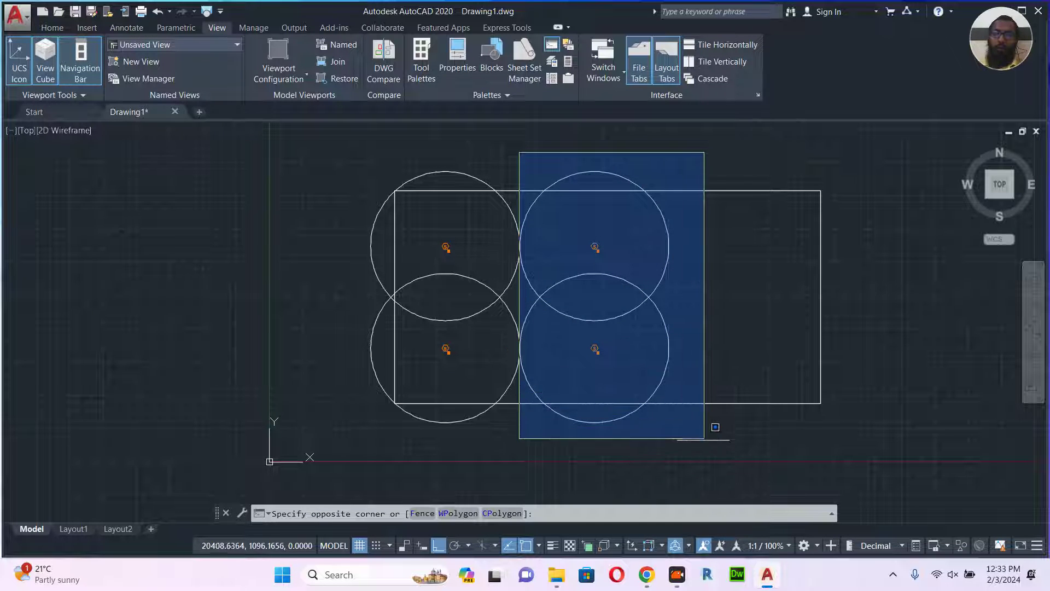
left_click(703, 439)
type("m")
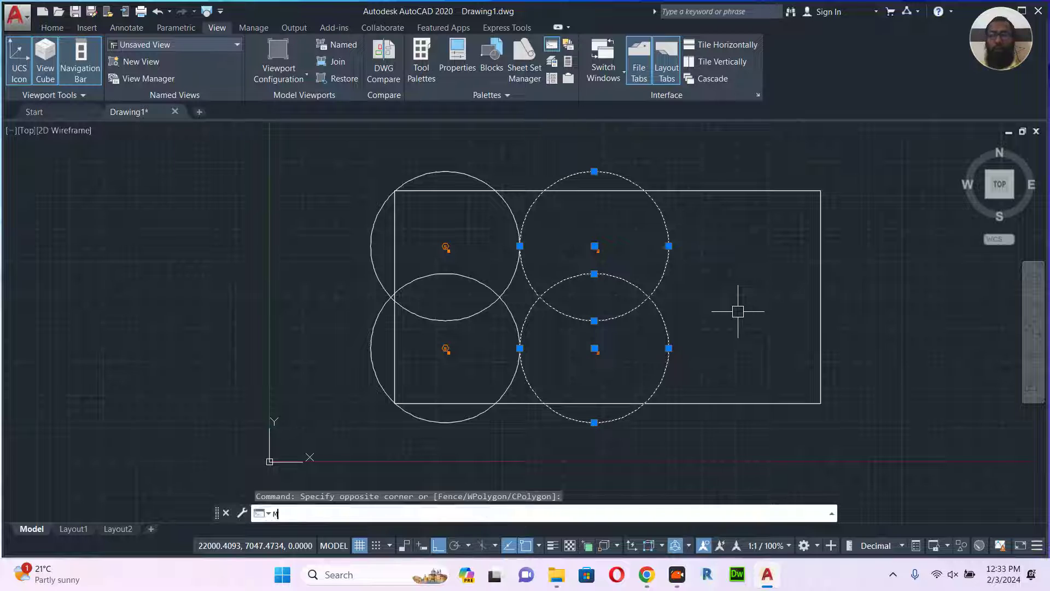
key("Return")
left_click(755, 306)
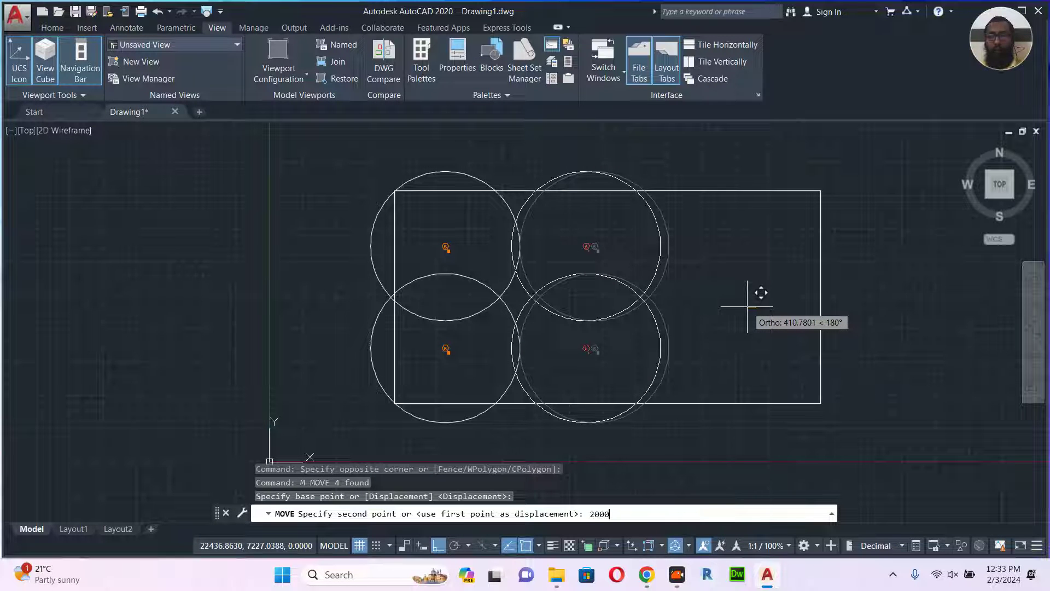
key("Return")
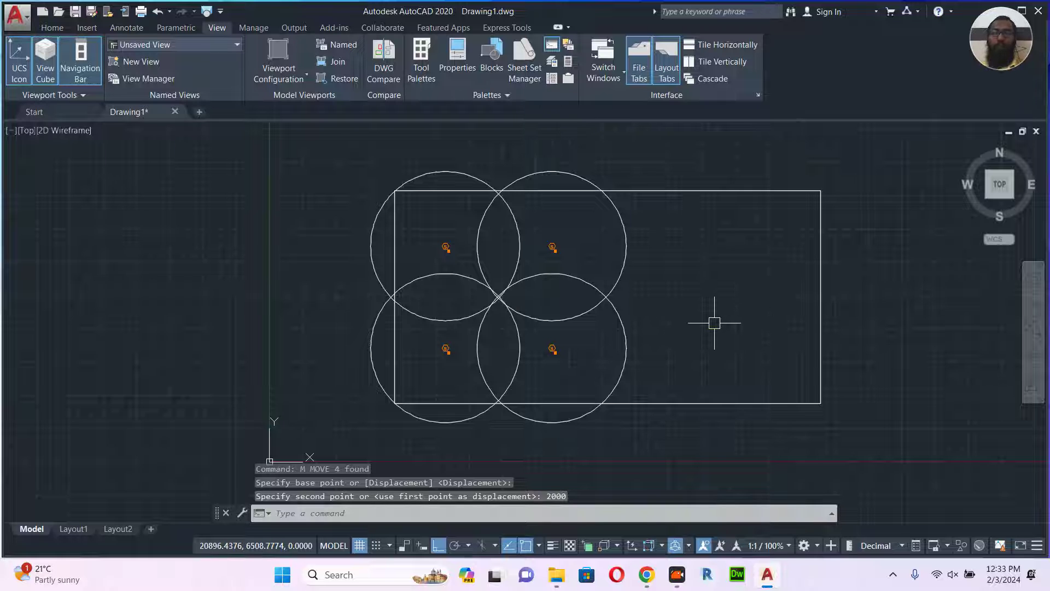
- Copy the right-hand pair of detectors with their circles horizontally to the right at distances of 5000 and 10000
left_click(464, 132)
left_click(679, 444)
middle_click_drag(639, 431, 618, 422)
type("co")
key("Return")
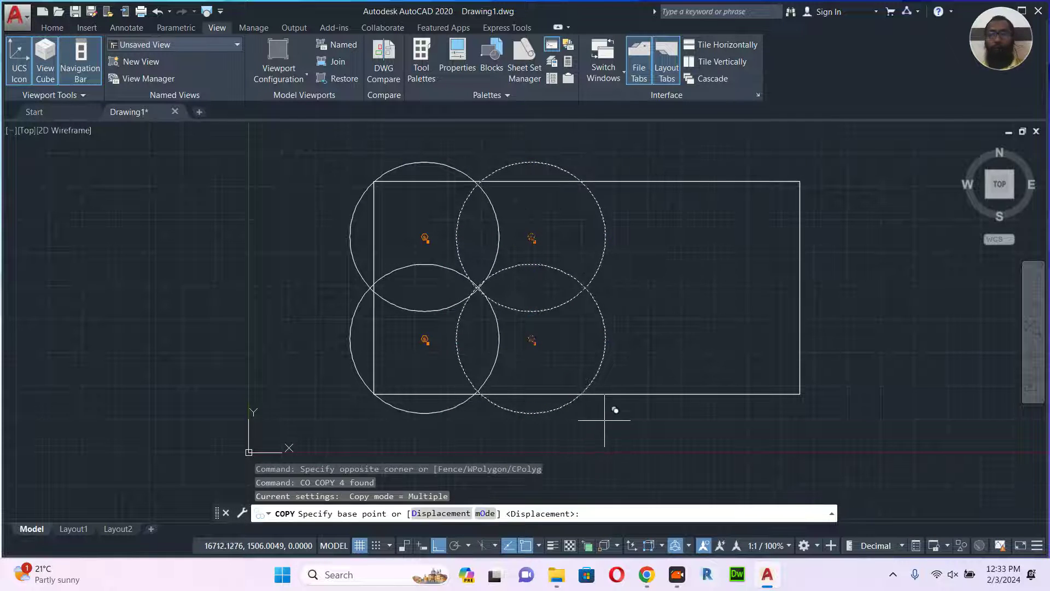
left_click(616, 421)
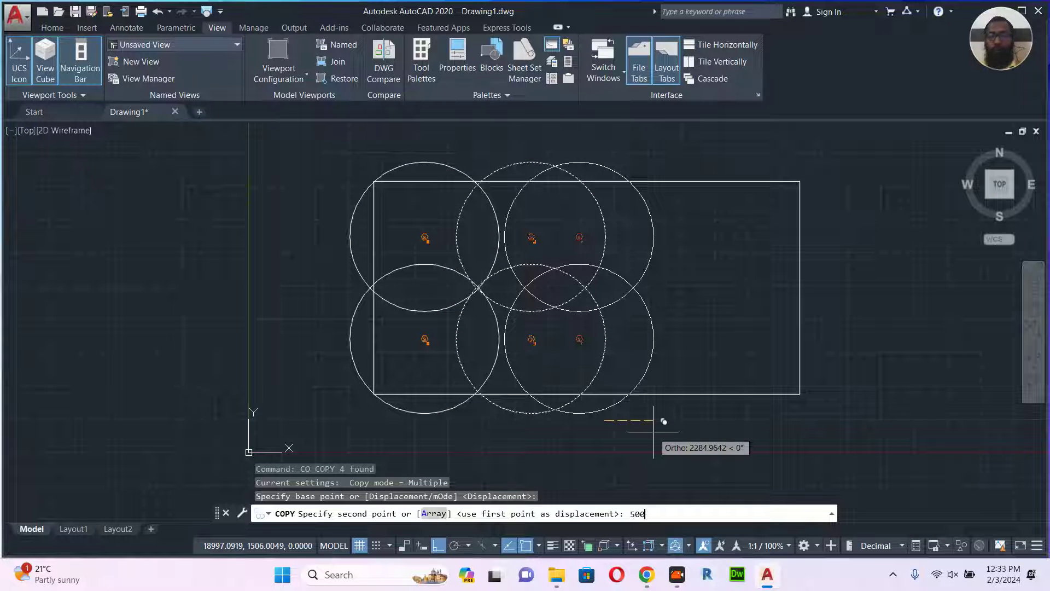
key("Return")
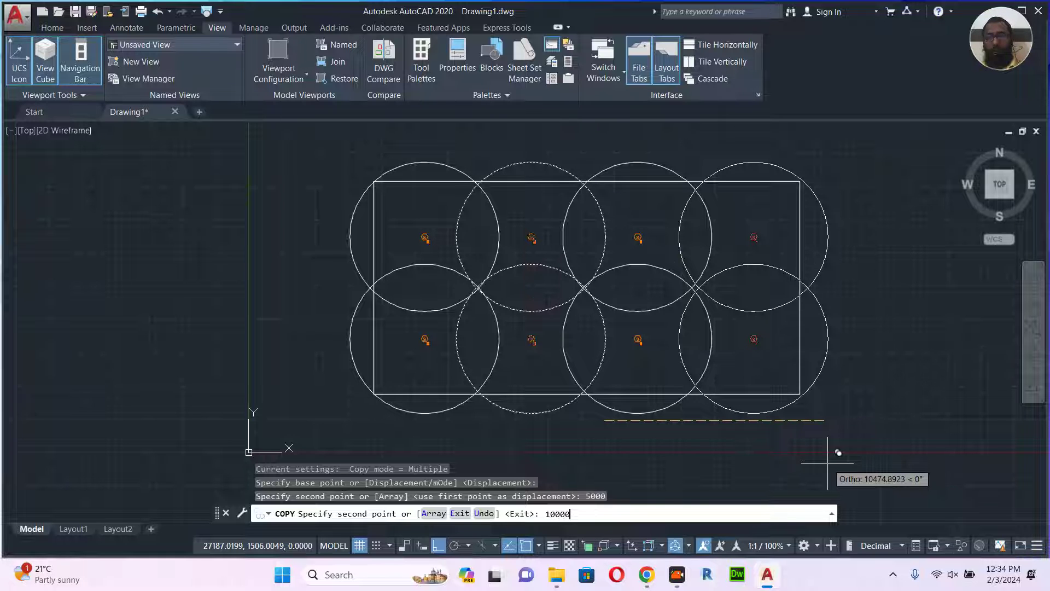
key("Return")
key("Escape")
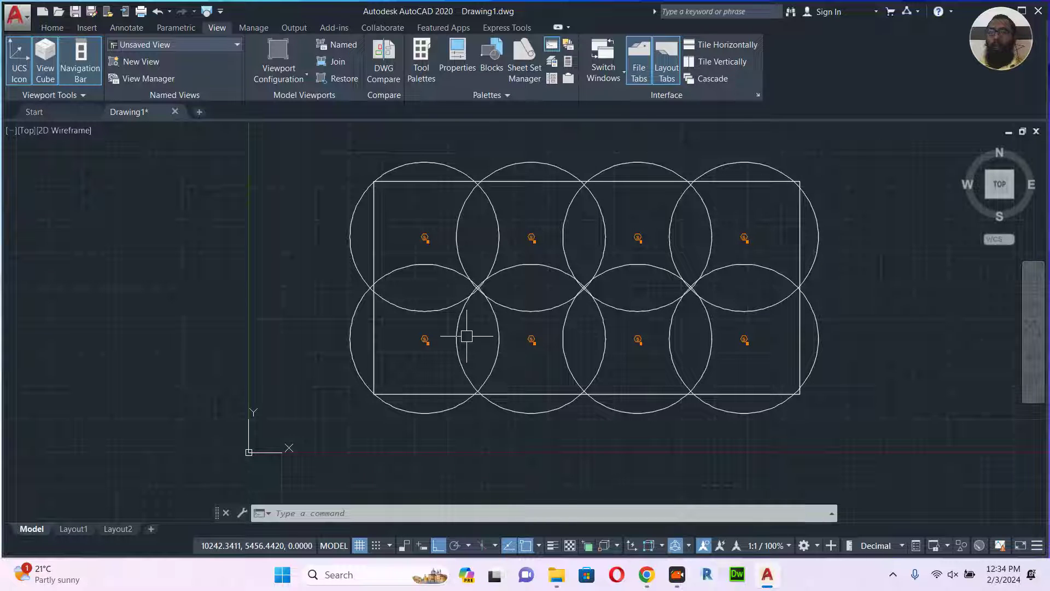
- Modify the Standard dimension style to use a text height of 5
type("D")
key("Return")
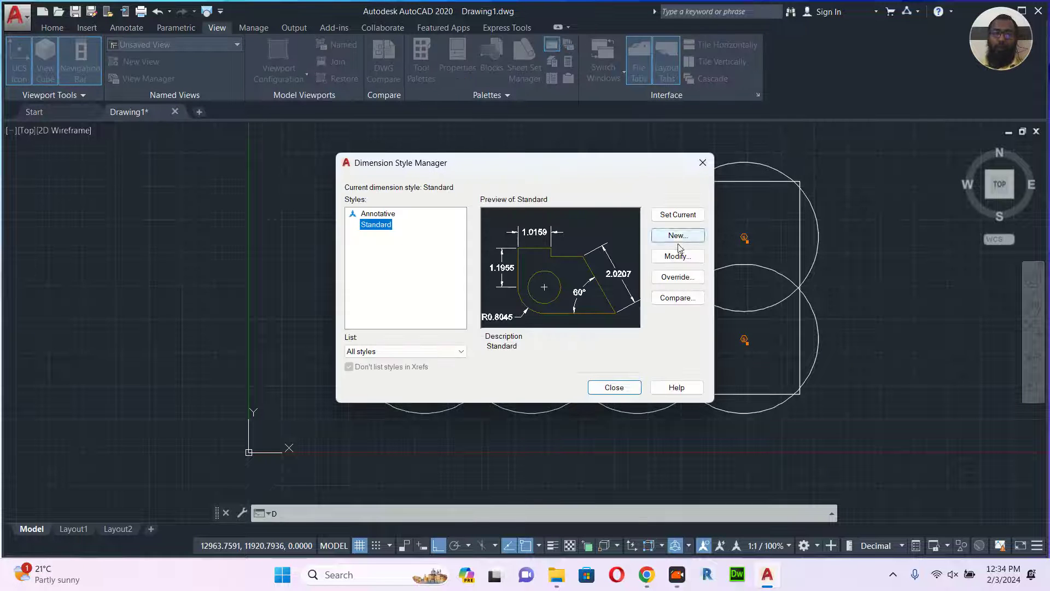
left_click(678, 257)
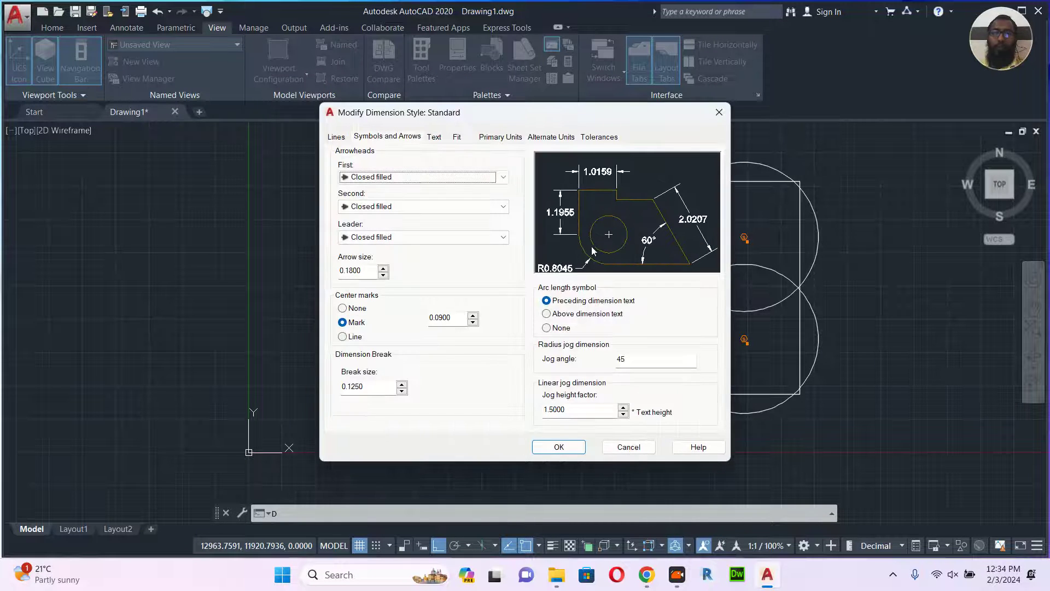
left_click(436, 138)
left_click_drag(501, 233, 453, 230)
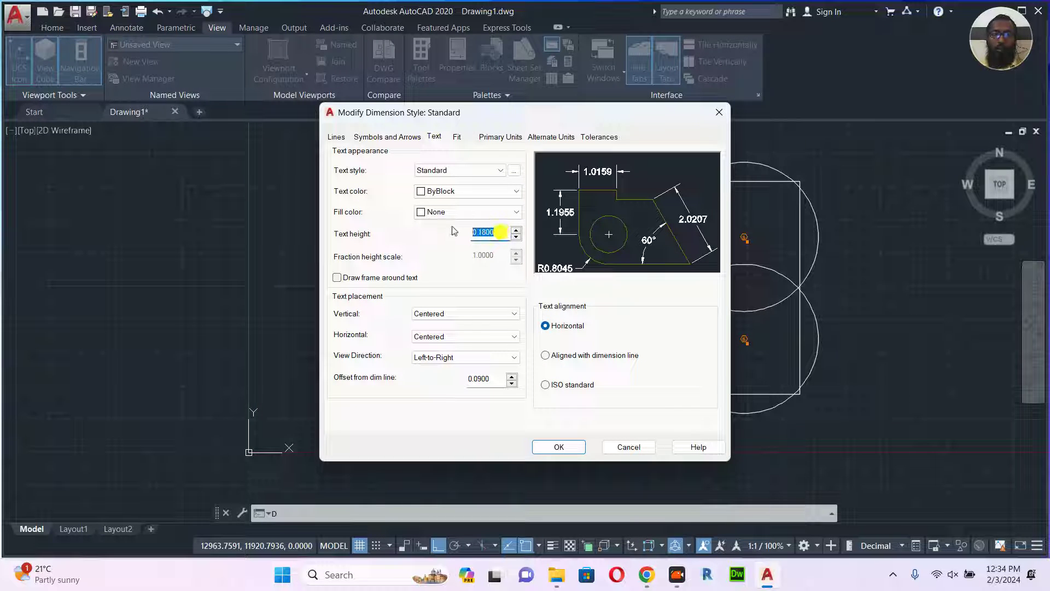
left_click(554, 444)
left_click(598, 390)
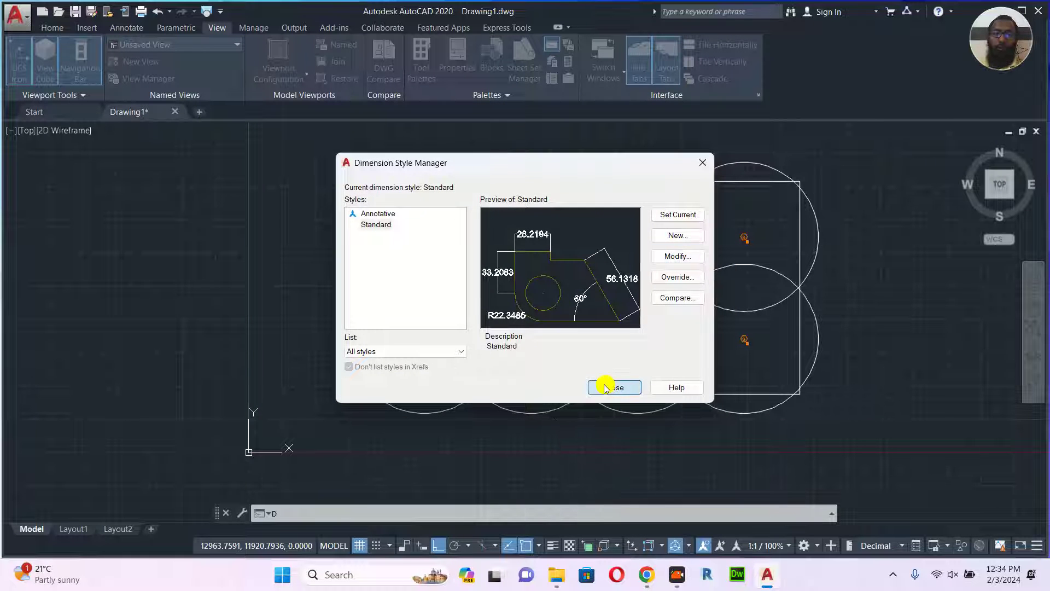
- Add a linear dimension across the room's full width from left wall to right wall, placed above the coverage circles
middle_click_drag(504, 225, 505, 241)
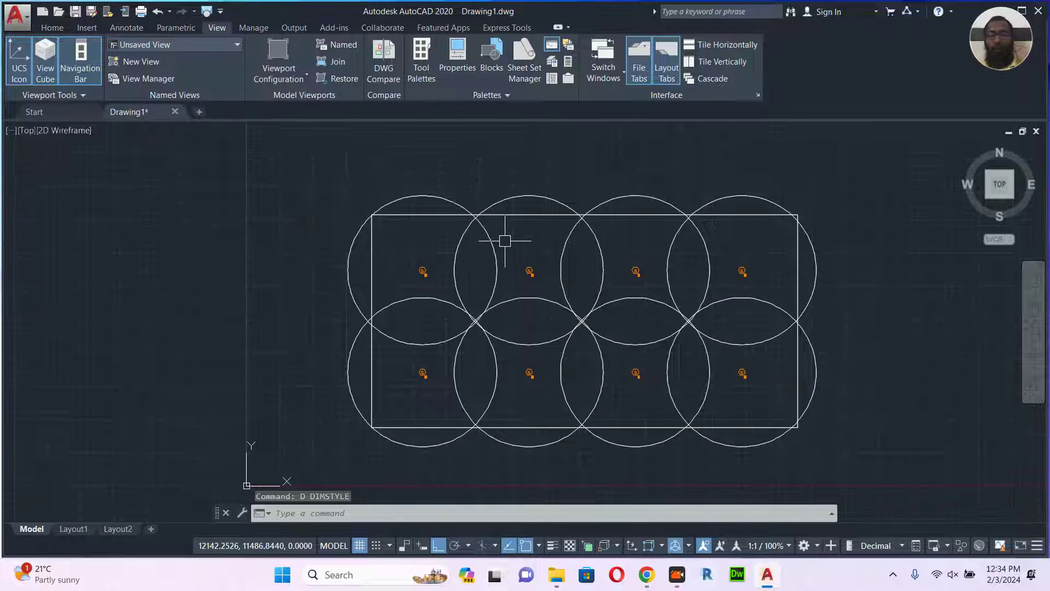
type("DLI")
key("Return")
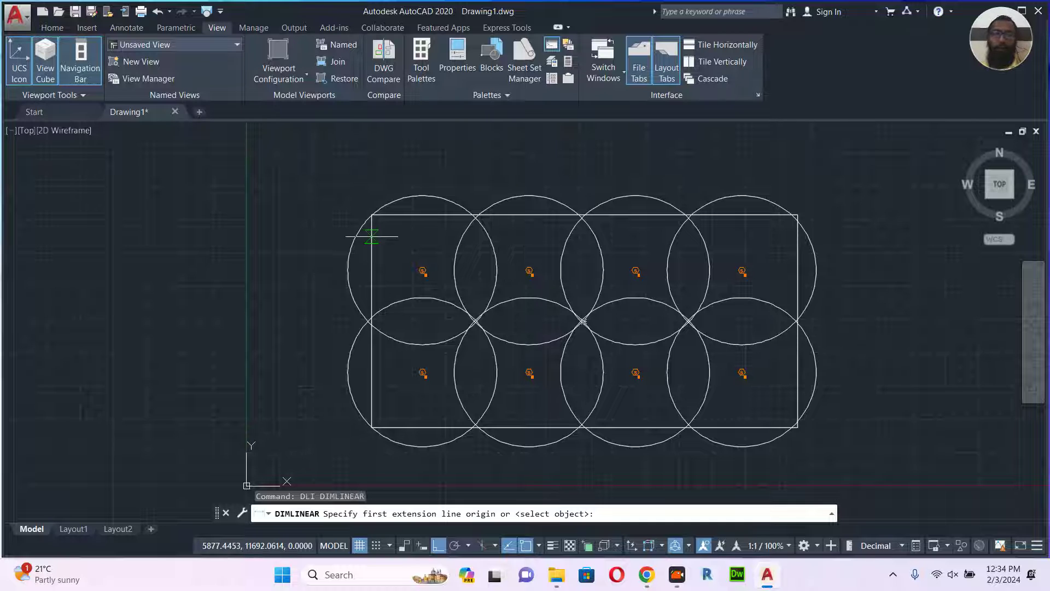
left_click(372, 237)
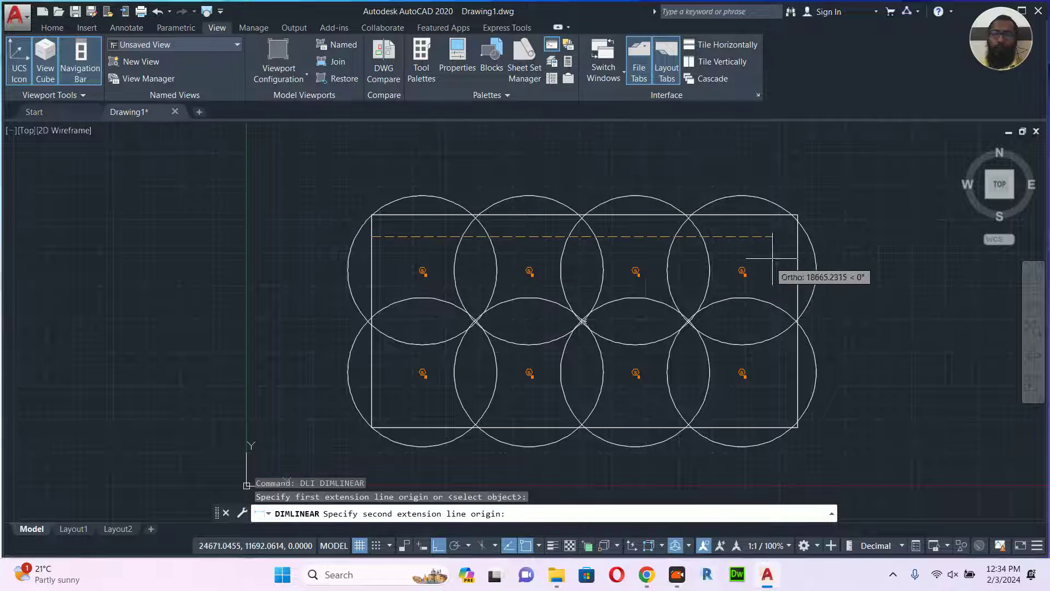
left_click(797, 236)
left_click(725, 173)
- Set the Standard dimension style's text height to 50 and close the style manager
scroll(580, 166, "up", 8)
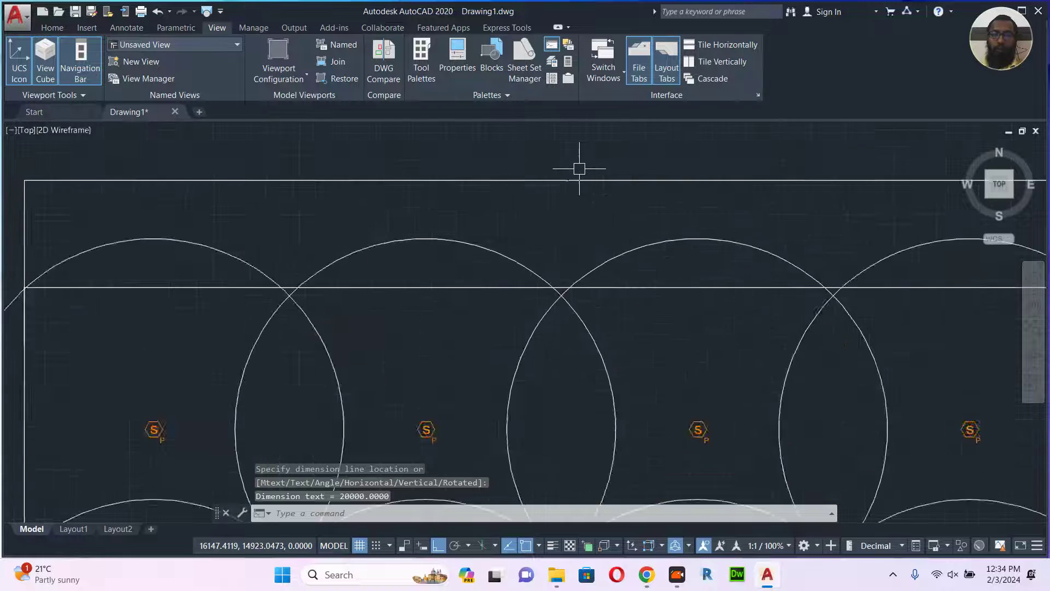
type("D")
key("Return")
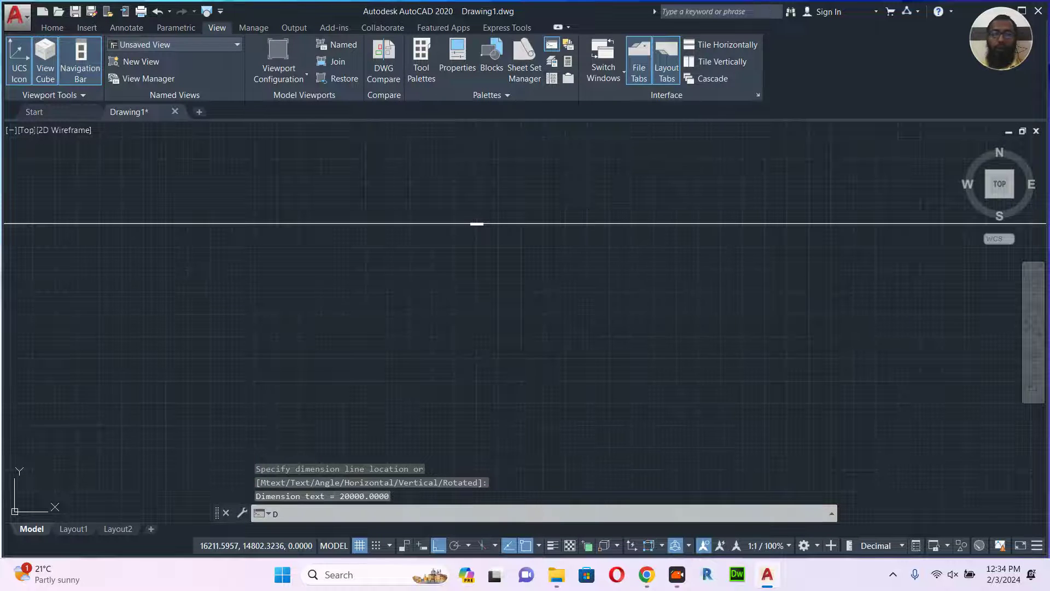
left_click(677, 257)
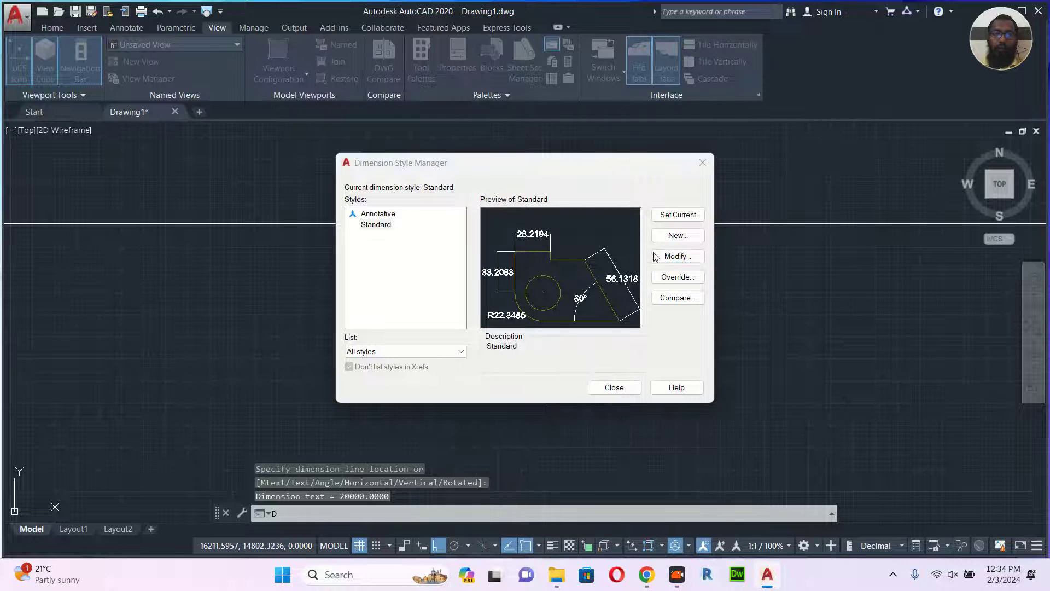
left_click_drag(498, 232, 452, 236)
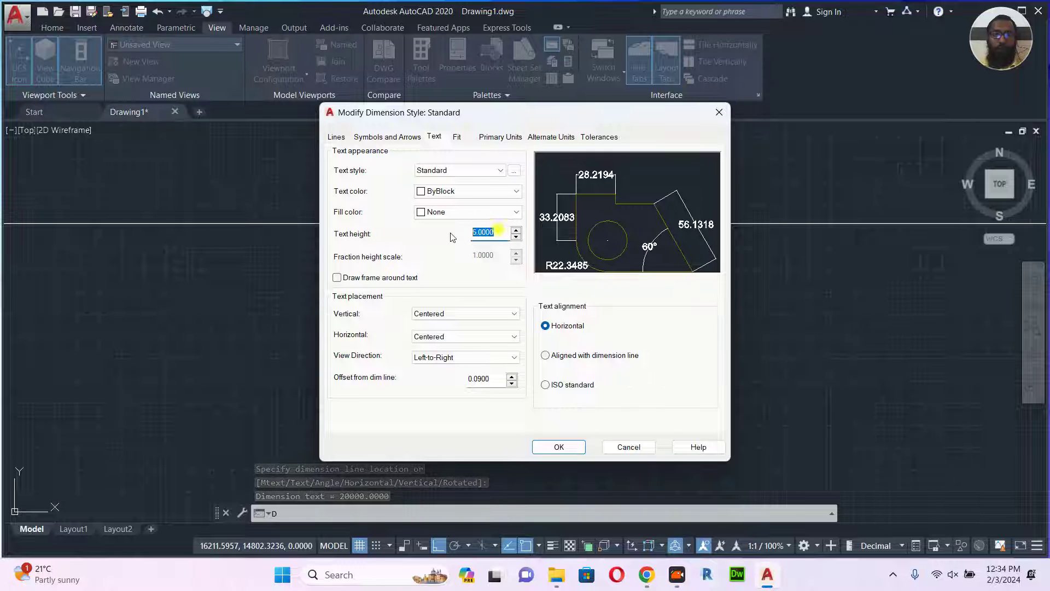
type("50")
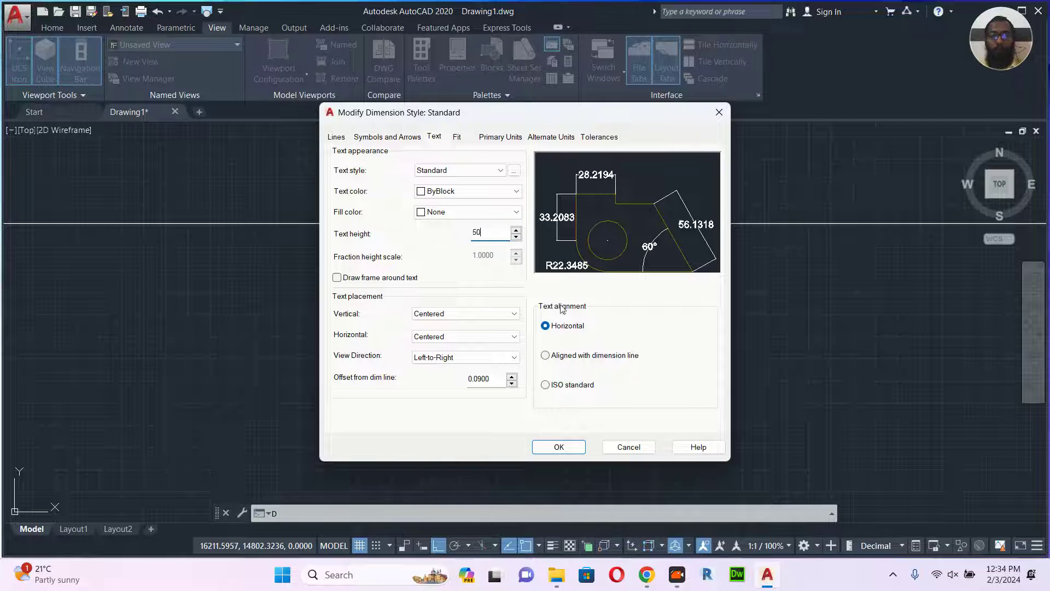
left_click(582, 446)
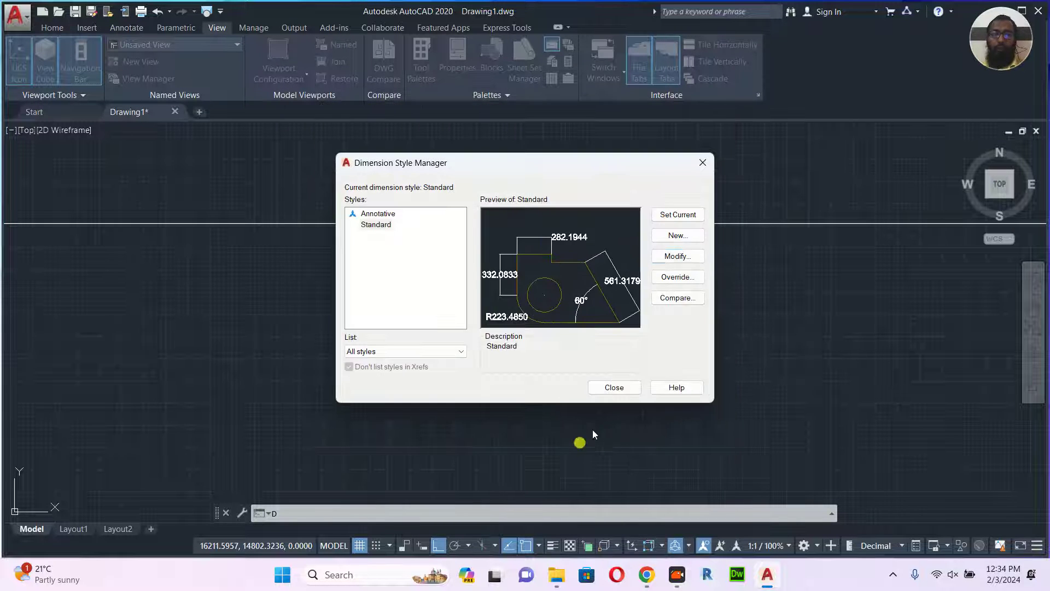
left_click(627, 389)
- Set the Standard dimension style's text height to 100 and its linear precision to 0
scroll(560, 297, "down", 3)
scroll(559, 303, "up", 2)
type("D")
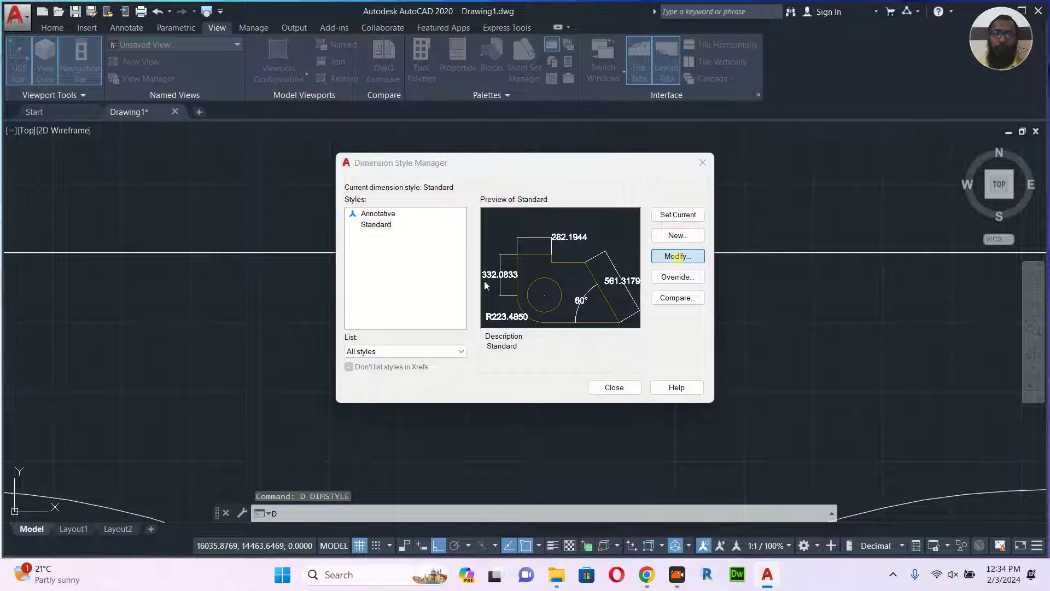
double_click(501, 232)
type("100")
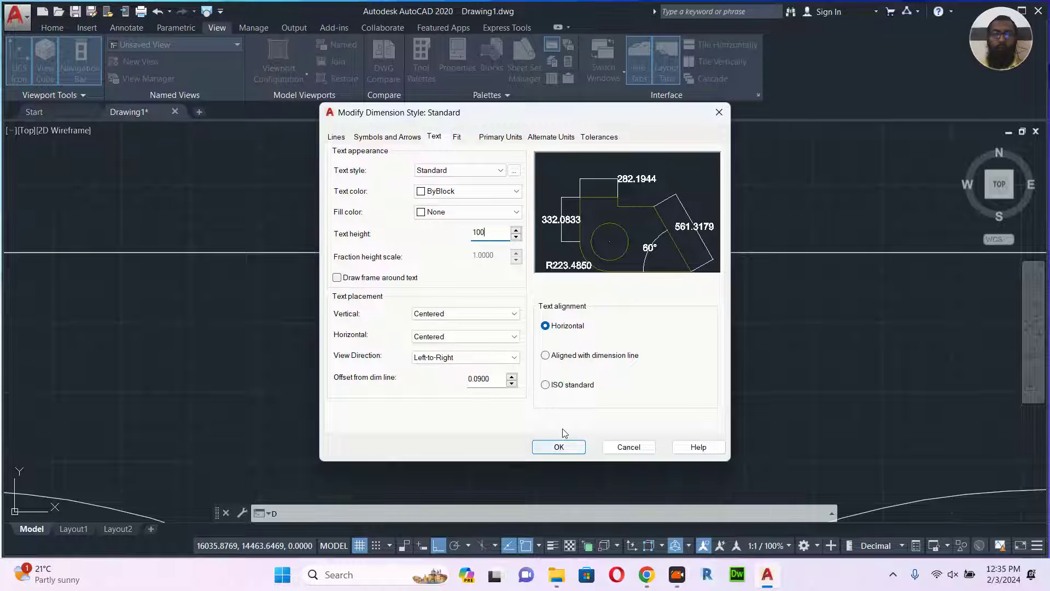
left_click(493, 137)
left_click(504, 184)
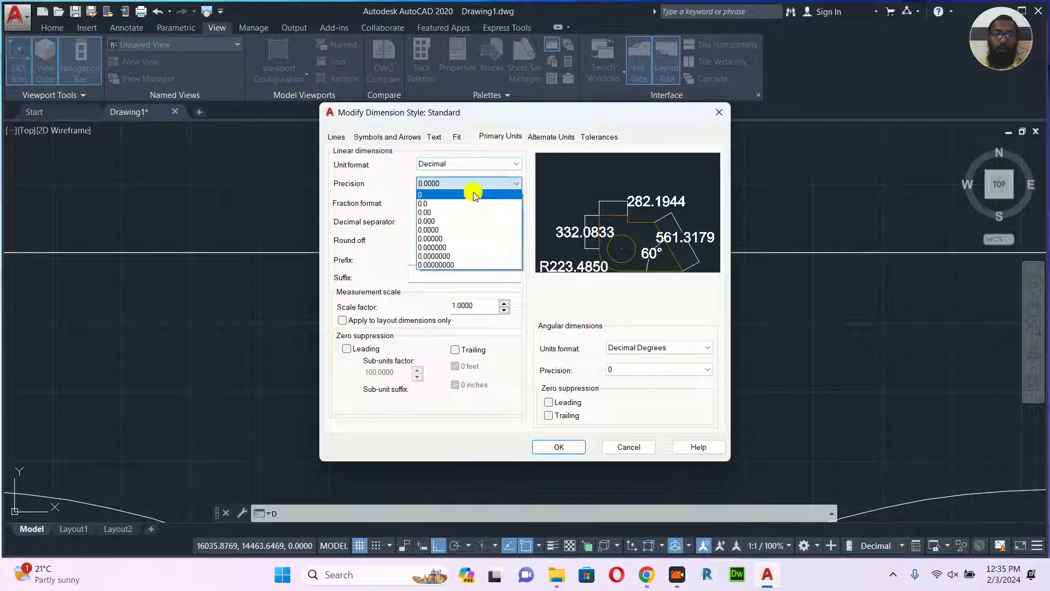
left_click(438, 193)
left_click(558, 448)
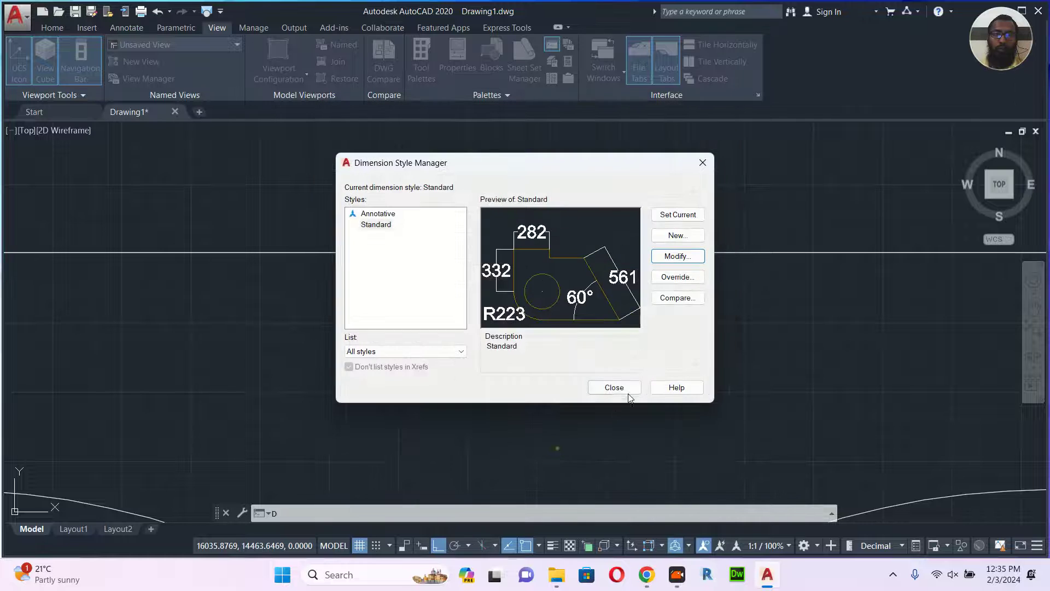
- Close the dimension style manager and examine the size of the overall width dimension's text
left_click(622, 388)
scroll(570, 273, "down", 5)
scroll(570, 274, "down", 6)
middle_click_drag(598, 349, 551, 260)
scroll(527, 215, "up", 8)
middle_click_drag(528, 215, 541, 296)
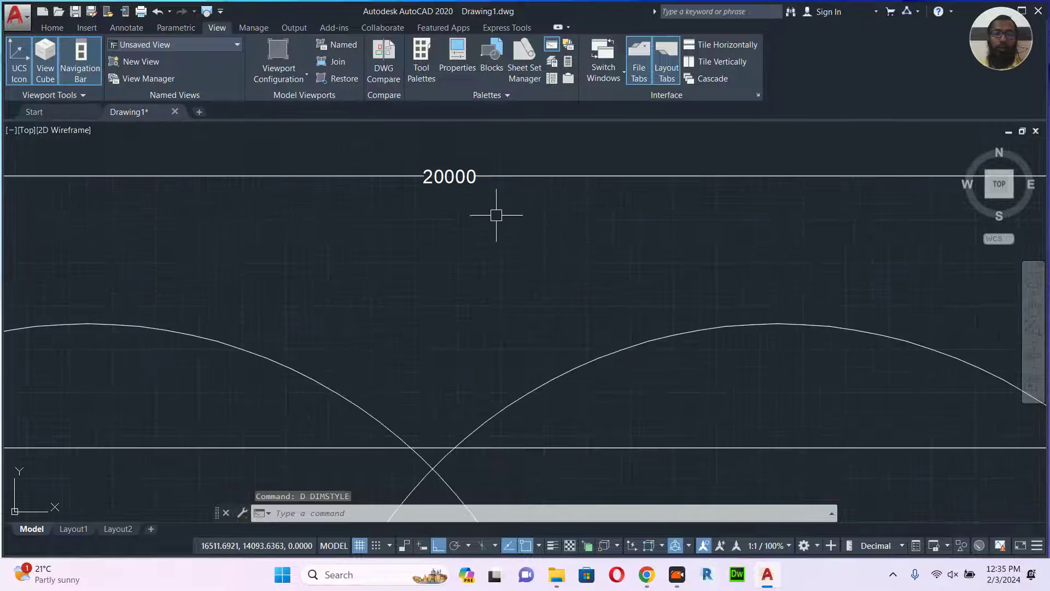
scroll(474, 193, "down", 6)
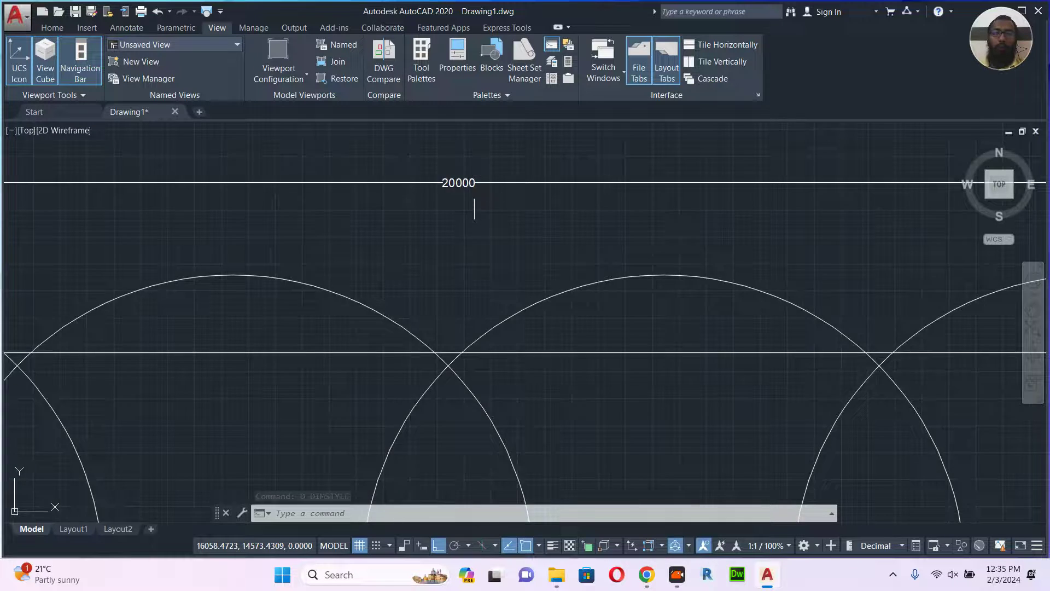
- Add a vertical linear dimension for the room's full height, placed outside the right wall beyond the coverage circles
middle_click_drag(705, 291, 607, 247)
type("DLI")
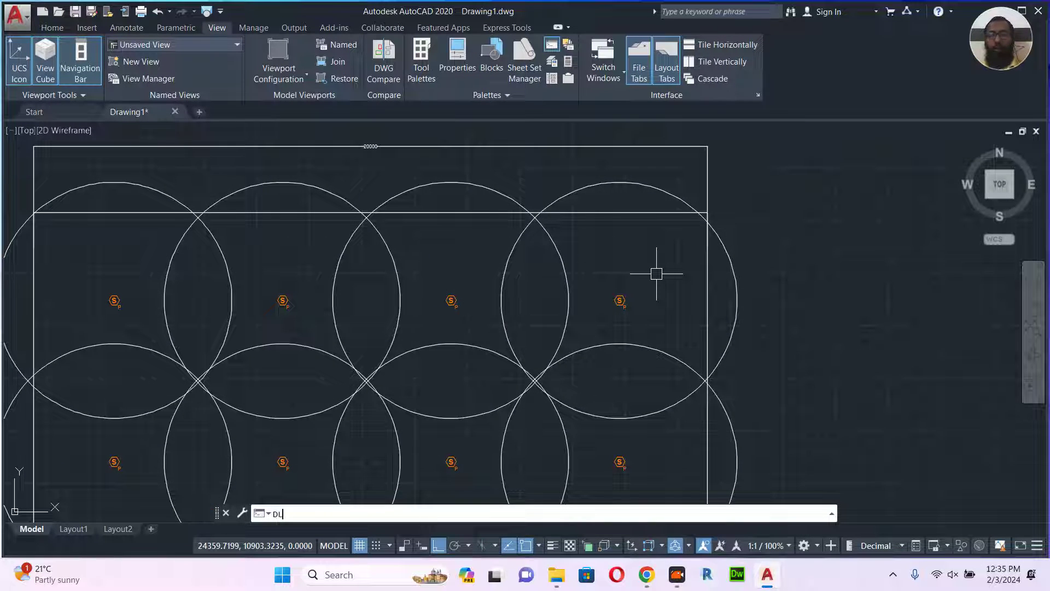
key("Return")
left_click(666, 219)
middle_click_drag(655, 367, 627, 257)
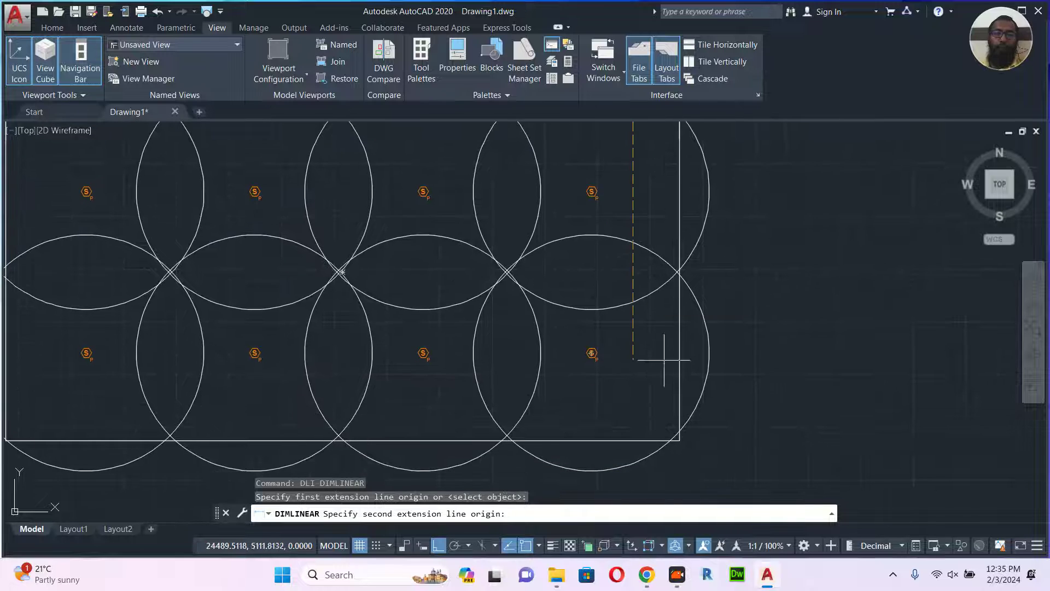
left_click(630, 439)
left_click(768, 274)
scroll(770, 273, "up", 2)
scroll(771, 273, "up", 5)
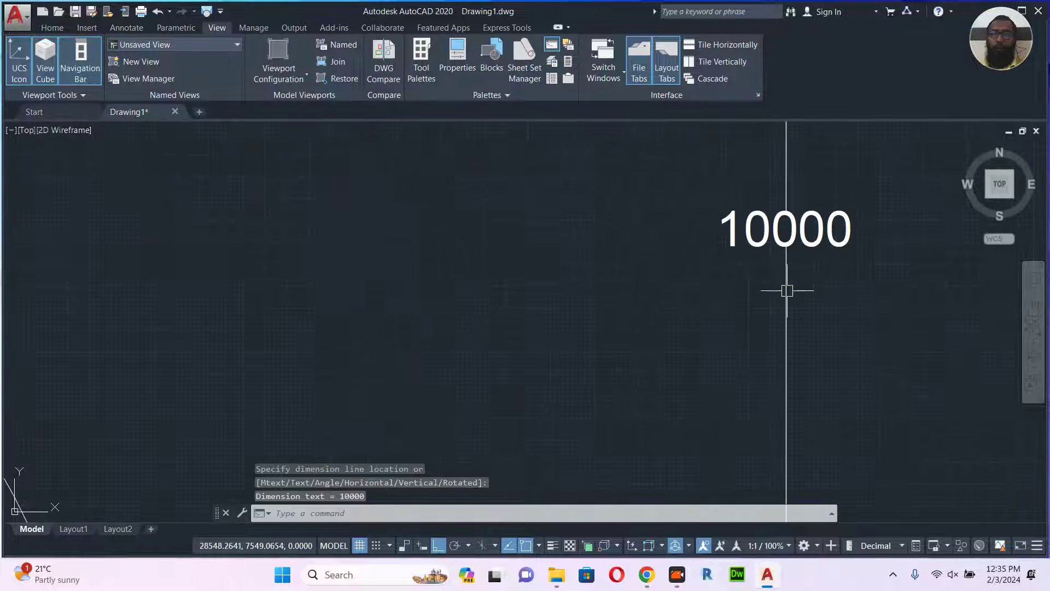
scroll(788, 291, "down", 7)
- Set the Standard dimension style's text height to 200 and close the style manager
key("Return")
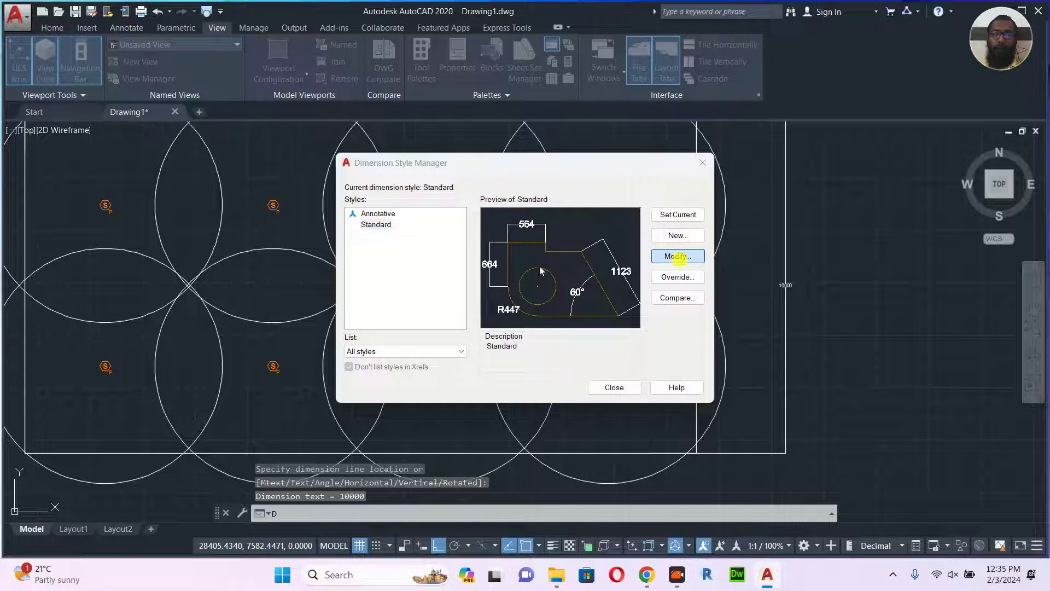
key("Return")
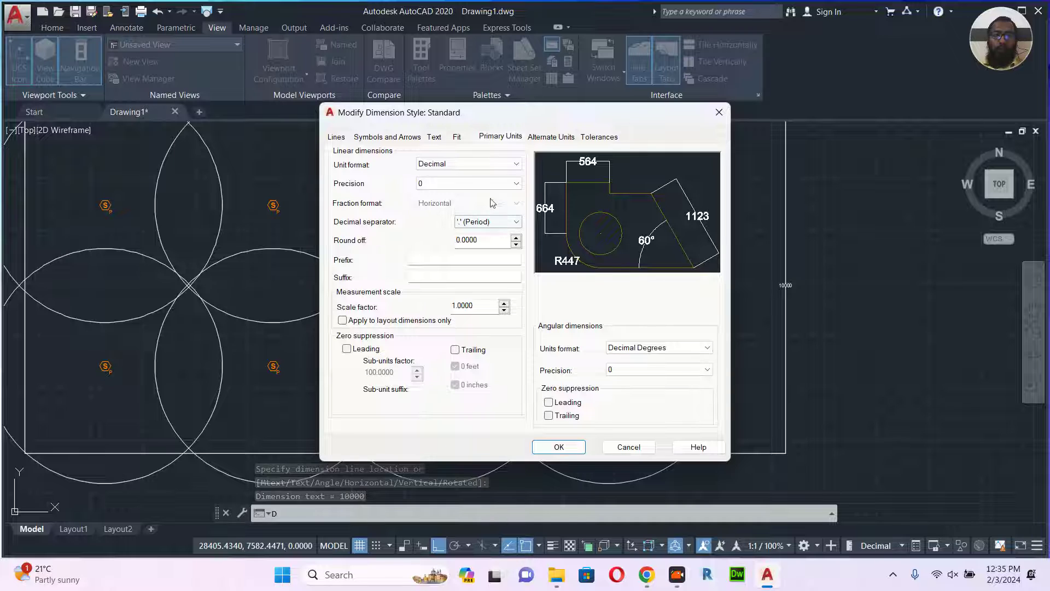
left_click(433, 136)
left_click_drag(509, 232, 465, 233)
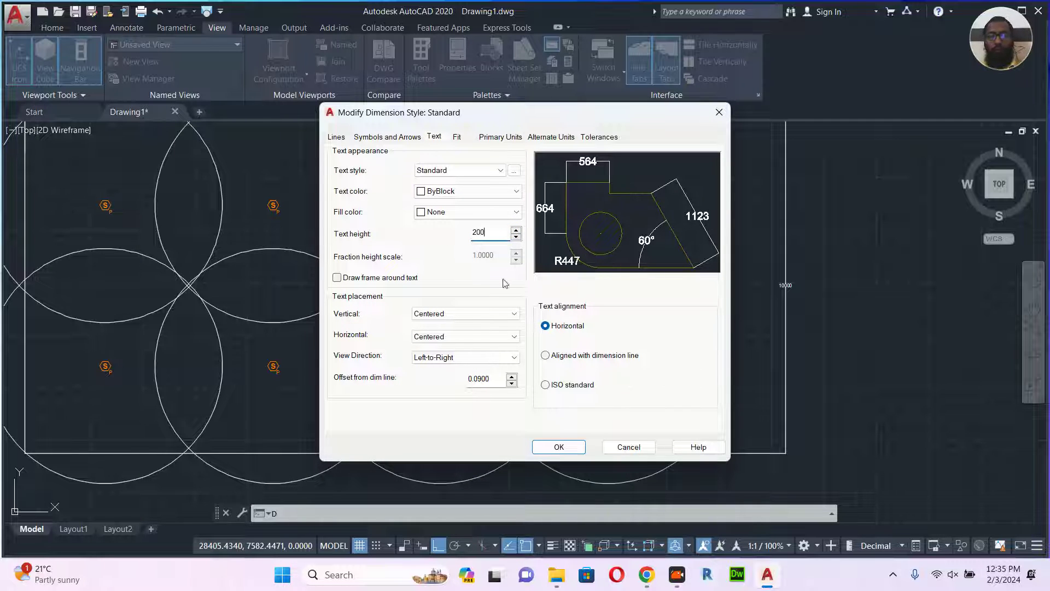
type("200")
left_click(569, 447)
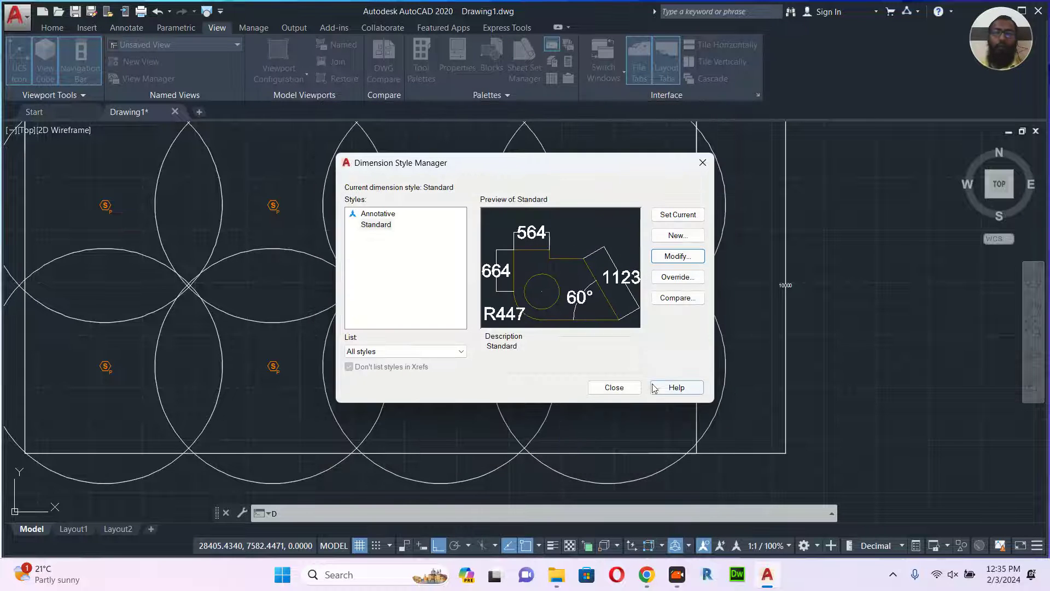
left_click(612, 387)
scroll(629, 325, "down", 3)
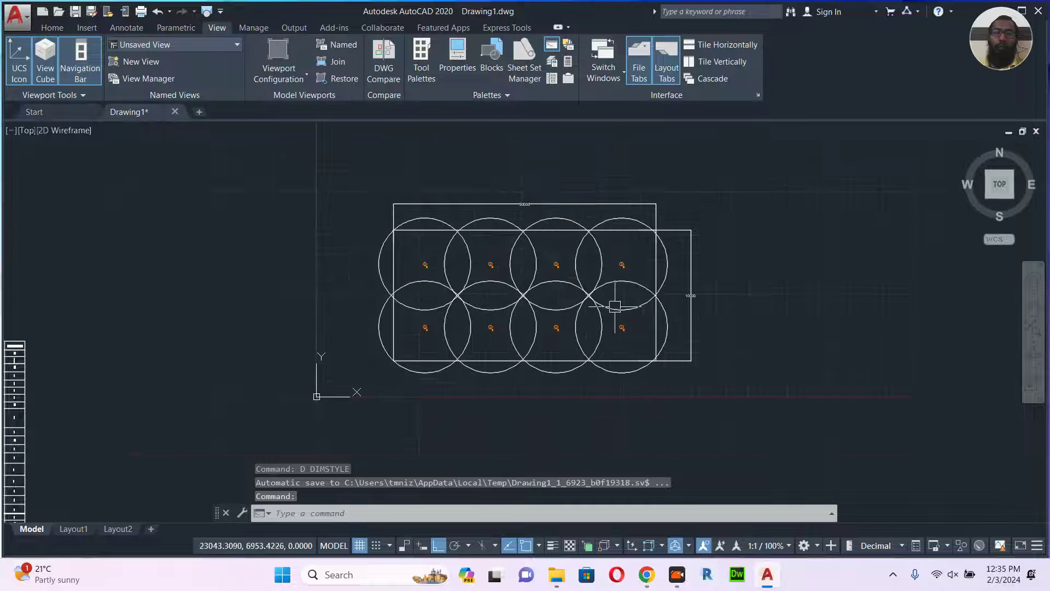
key("Escape")
scroll(546, 251, "up", 3)
scroll(506, 174, "down", 3)
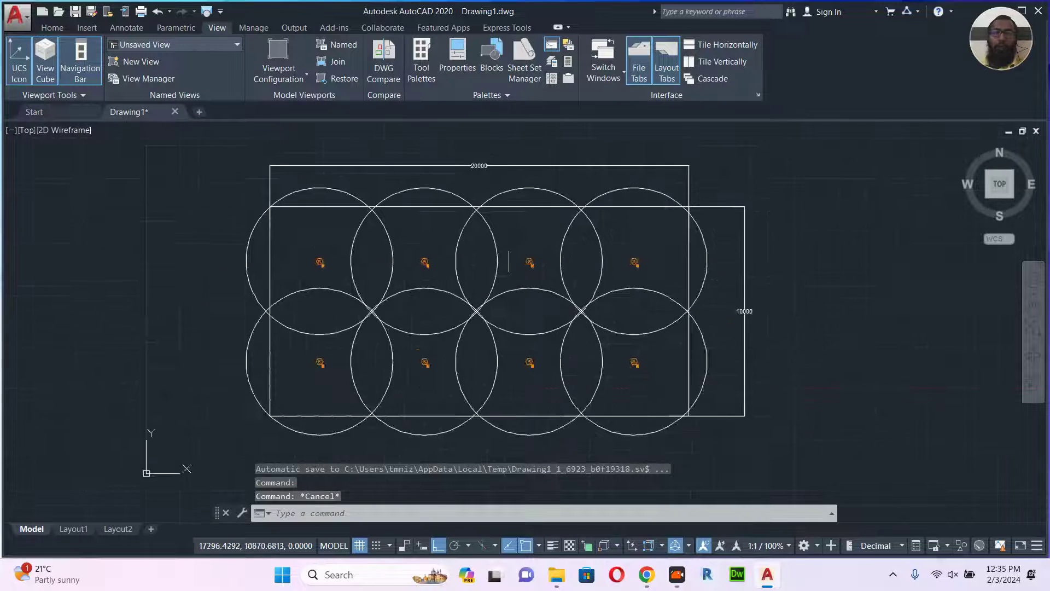
scroll(662, 285, "up", 4)
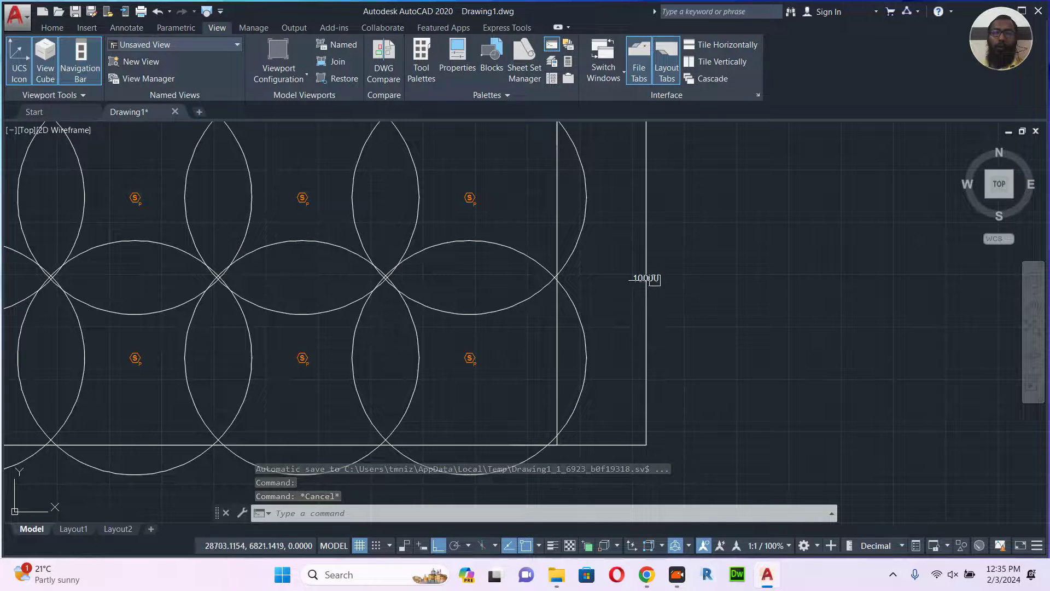
- Erase all the coverage circles, leaving the smoke detector symbols, room outline and dimensions in place
middle_click_drag(532, 268, 711, 258)
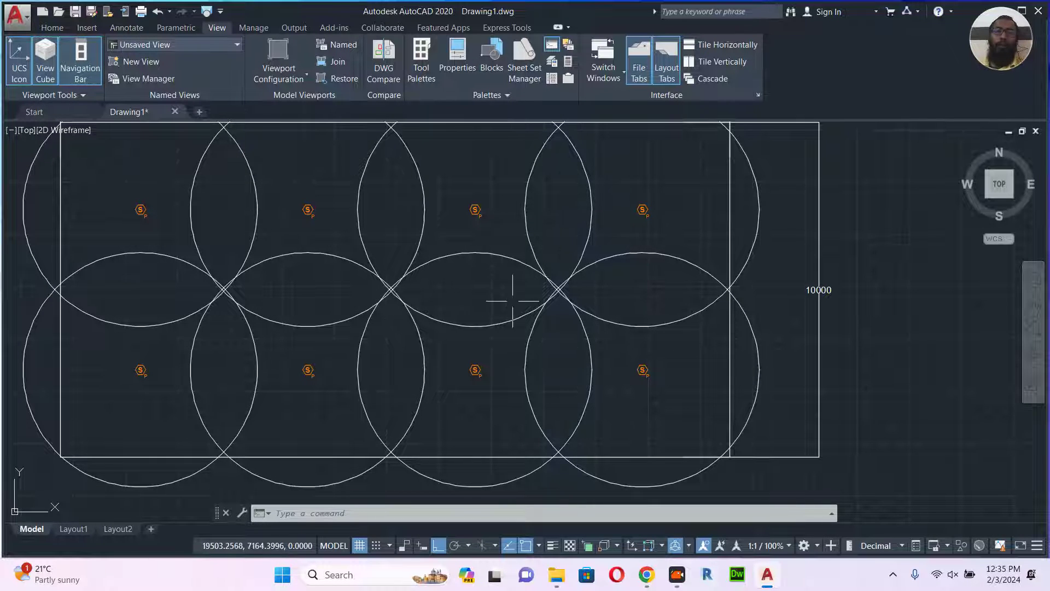
middle_click_drag(338, 273, 453, 268)
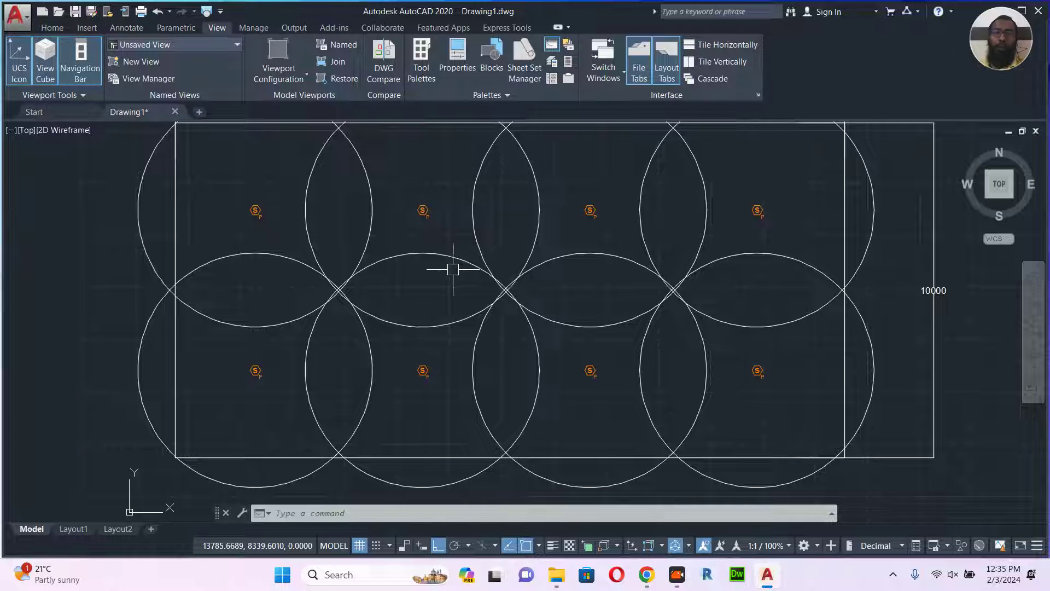
left_click(724, 281)
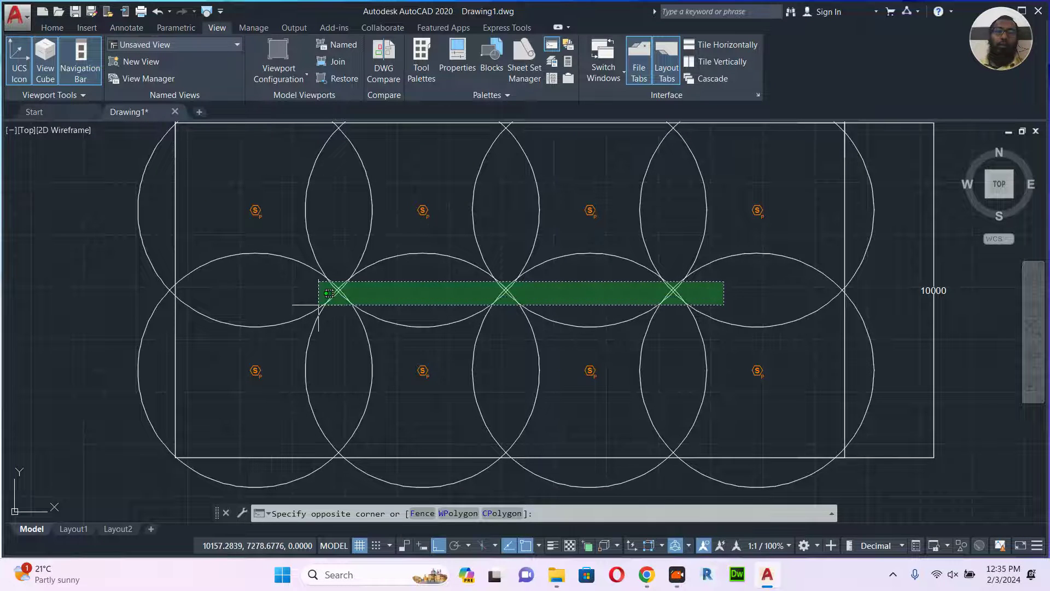
key("Escape")
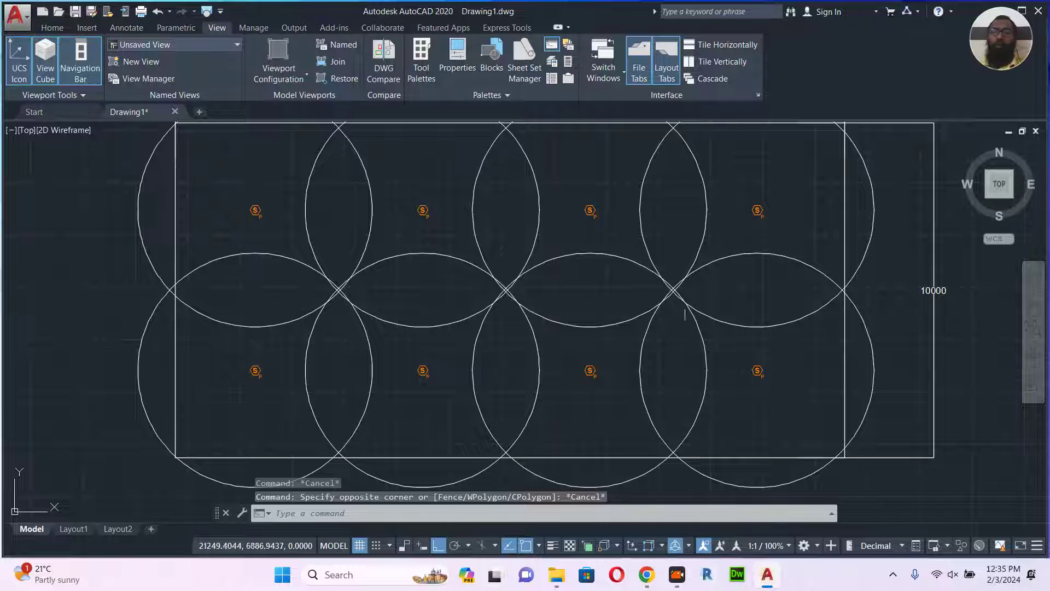
left_click(728, 285)
left_click(324, 309)
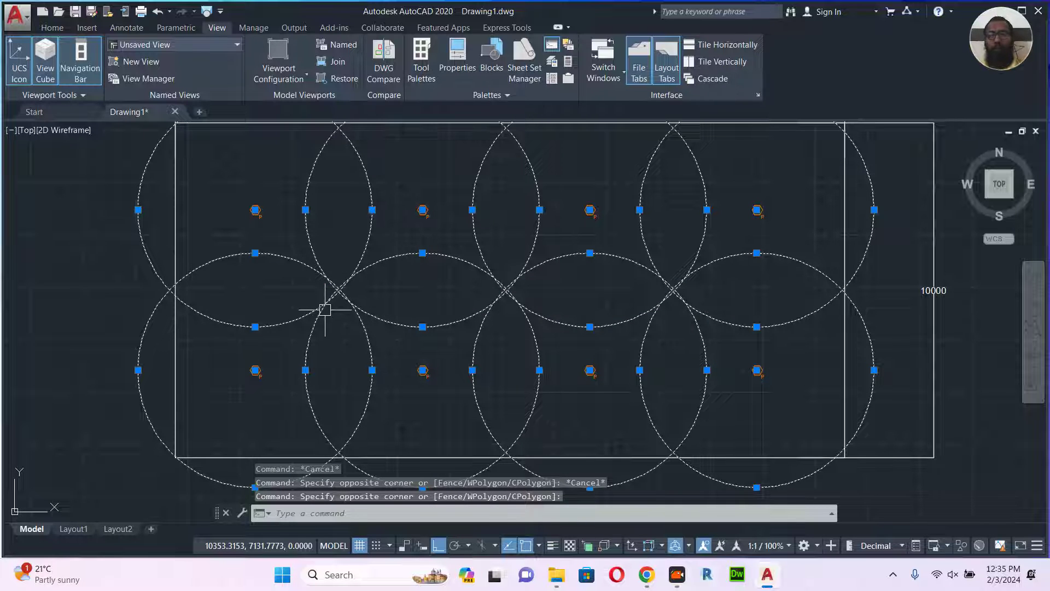
type("e")
key("Return")
scroll(558, 305, "down", 3)
key("Escape")
- Draw an L-shaped polyline enclosing a small room about 1850 wide and 3700 high in the main room's upper-left corner
scroll(544, 300, "down", 3)
scroll(476, 270, "up", 3)
scroll(422, 251, "up", 5)
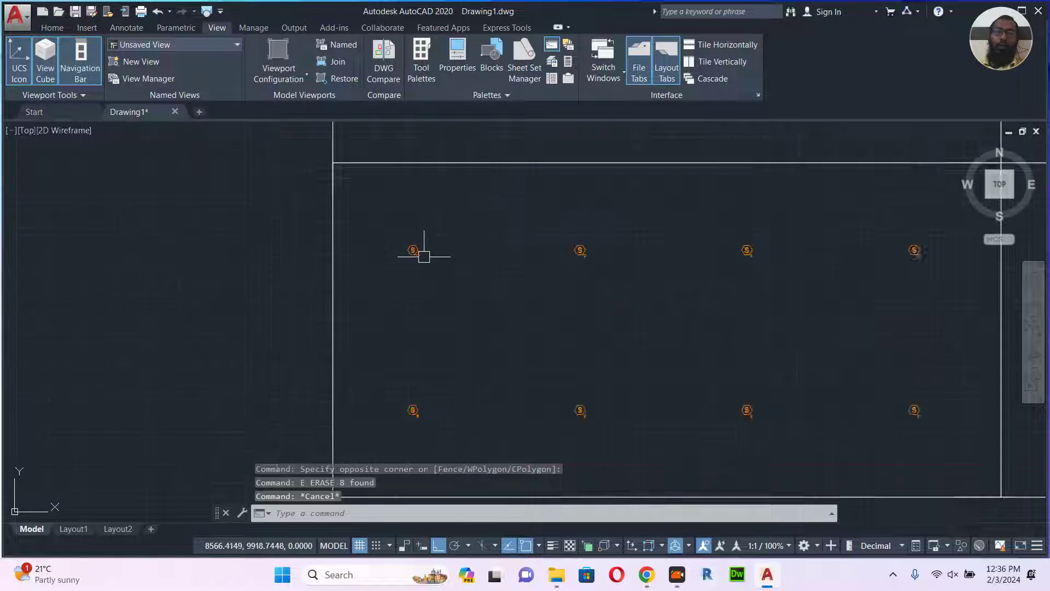
scroll(424, 282, "down", 3)
scroll(478, 312, "up", 2)
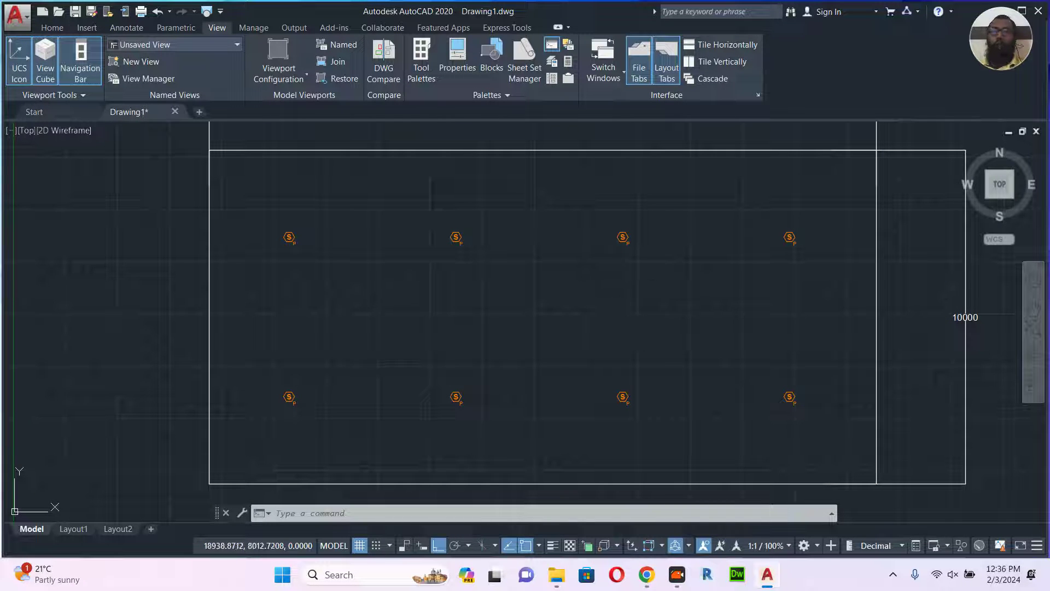
middle_click_drag(493, 284, 585, 308)
type("pl")
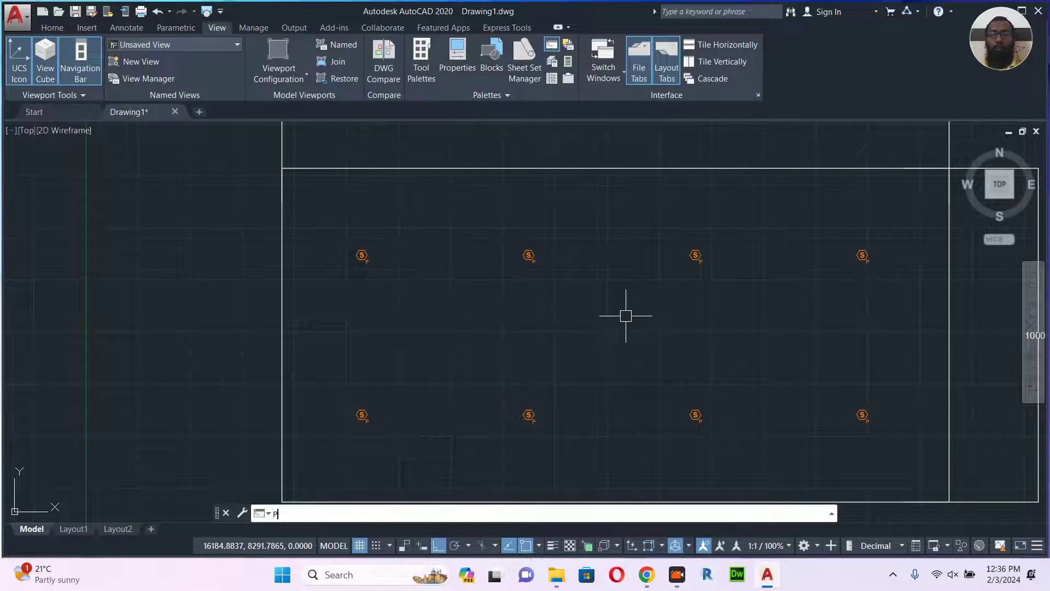
key("Return")
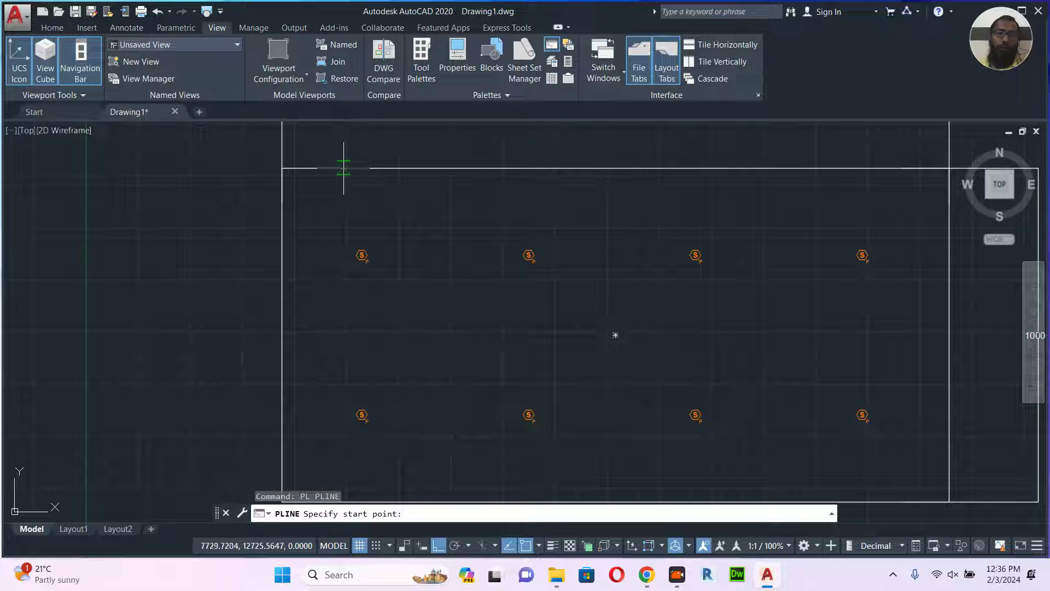
left_click(343, 168)
left_click(343, 290)
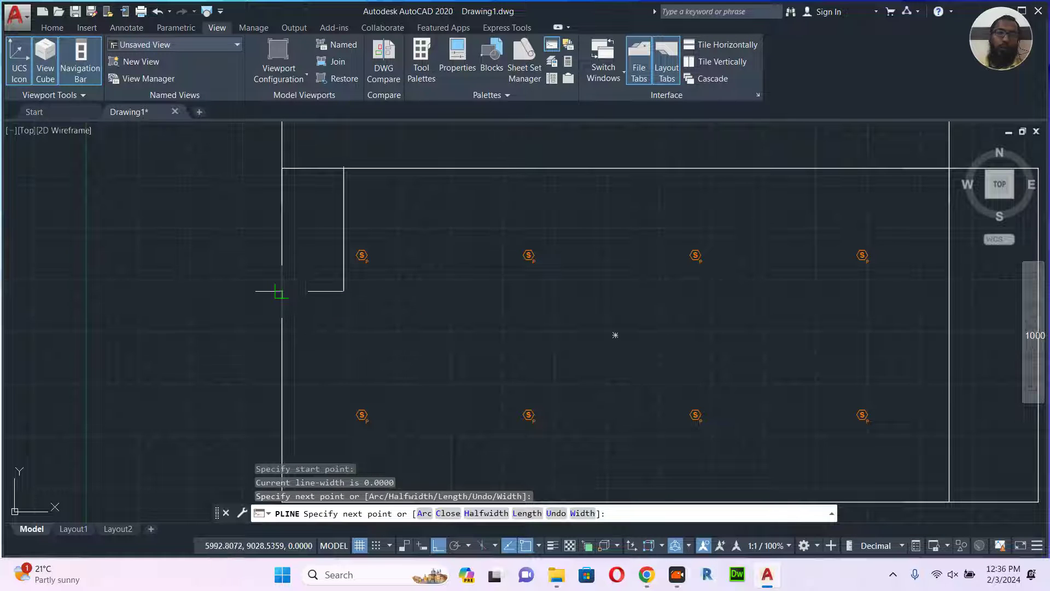
left_click(282, 291)
key("Escape")
- Add a linear dimension across the small corner room's width, placed just above its top wall
middle_click_drag(339, 305, 374, 315)
scroll(359, 223, "up", 2)
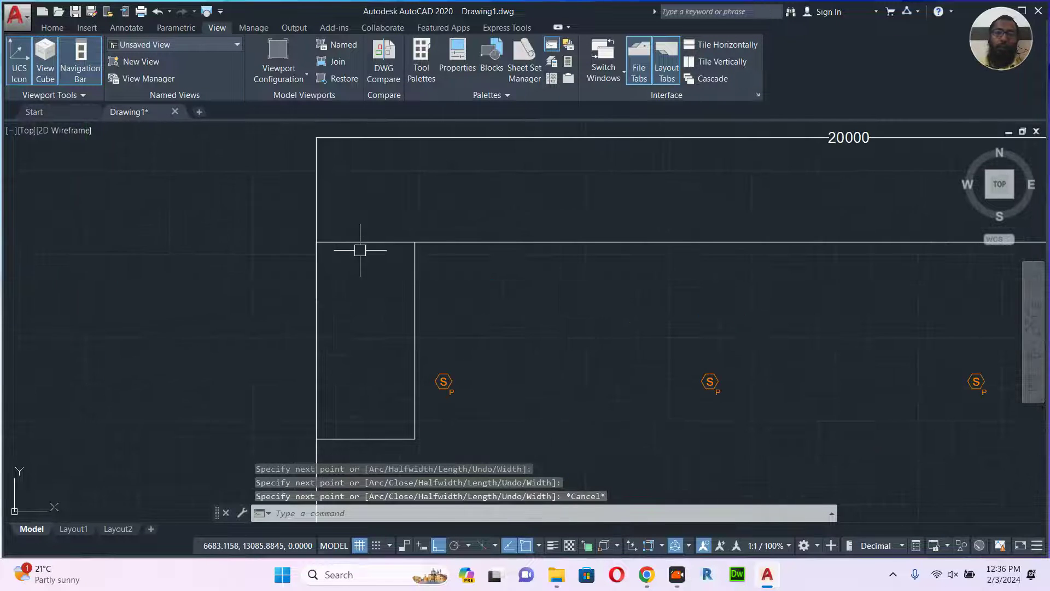
type("DLI")
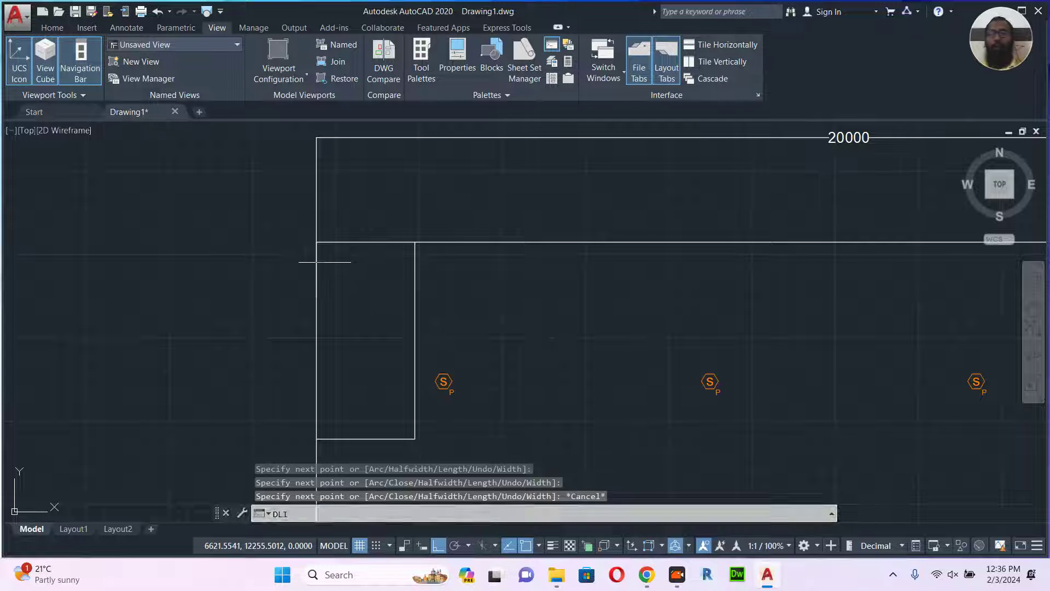
key("Return")
left_click(317, 254)
left_click(414, 255)
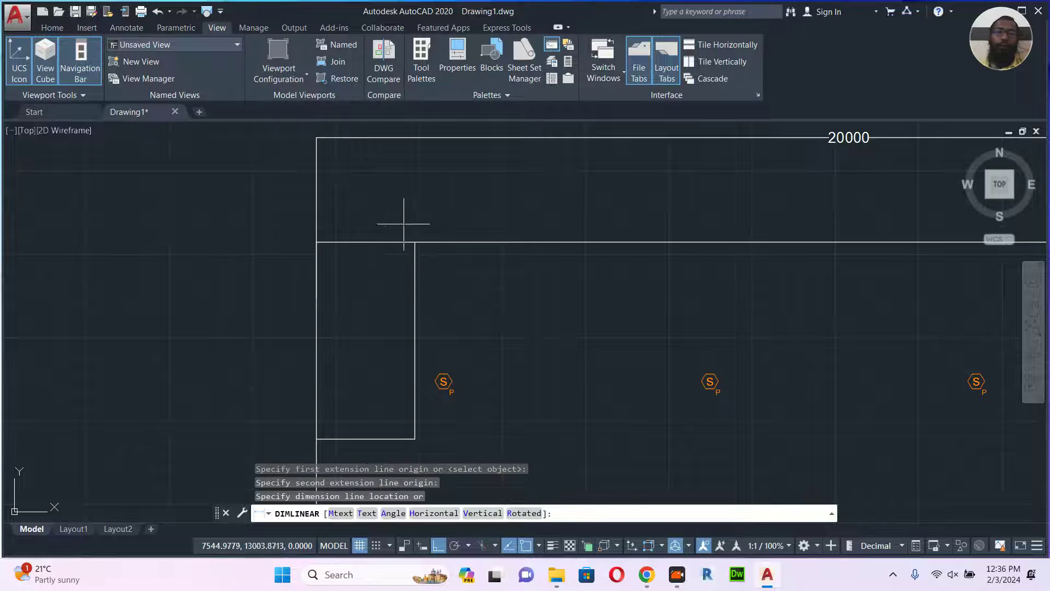
left_click(397, 222)
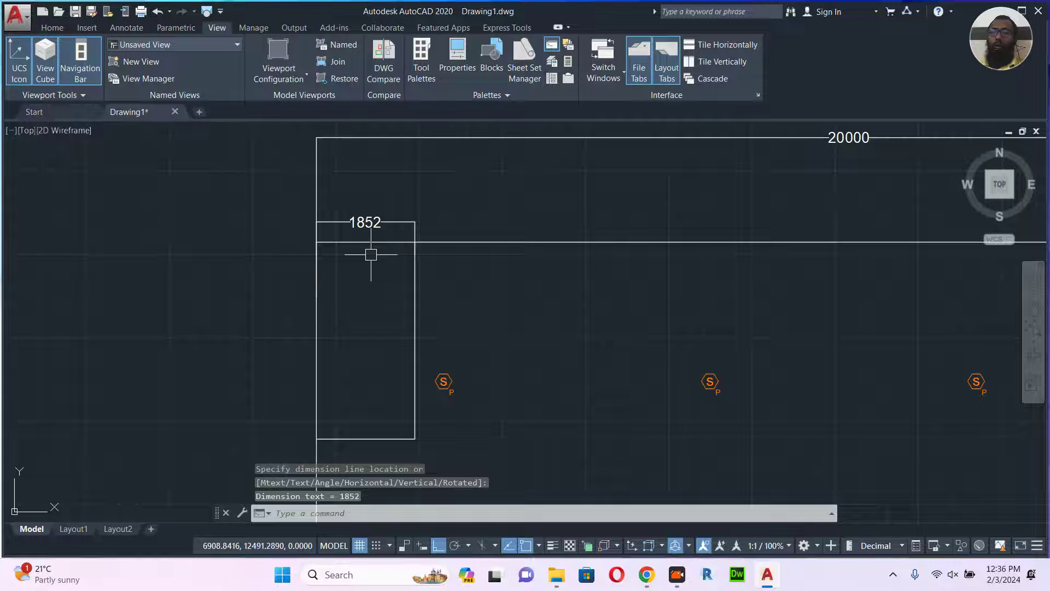
middle_click_drag(479, 354, 519, 300)
key("Escape")
- Erase the width dimension of the small corner room
left_click(454, 168)
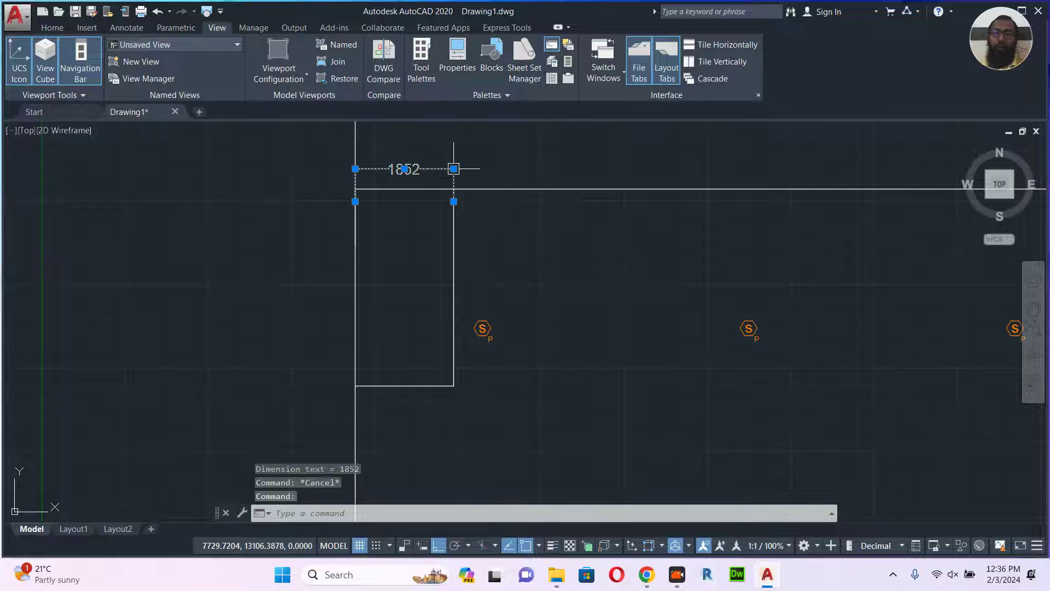
type("e")
key("Return")
- Copy the upper-left smoke detector horizontally to the left into the small corner room
left_click(483, 328)
type("co")
key("Return")
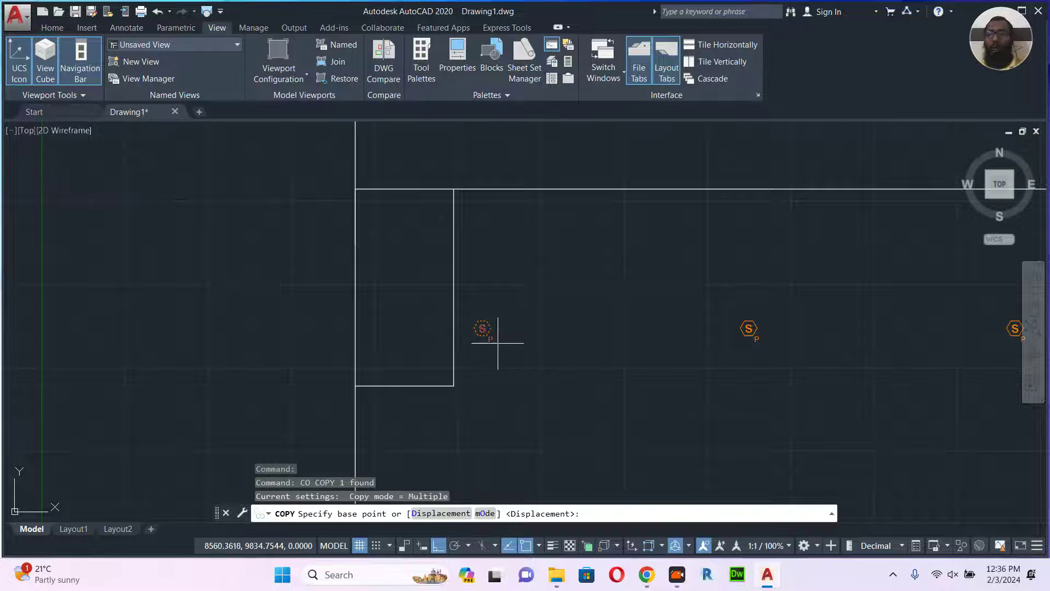
left_click(482, 328)
left_click(399, 271)
key("Escape")
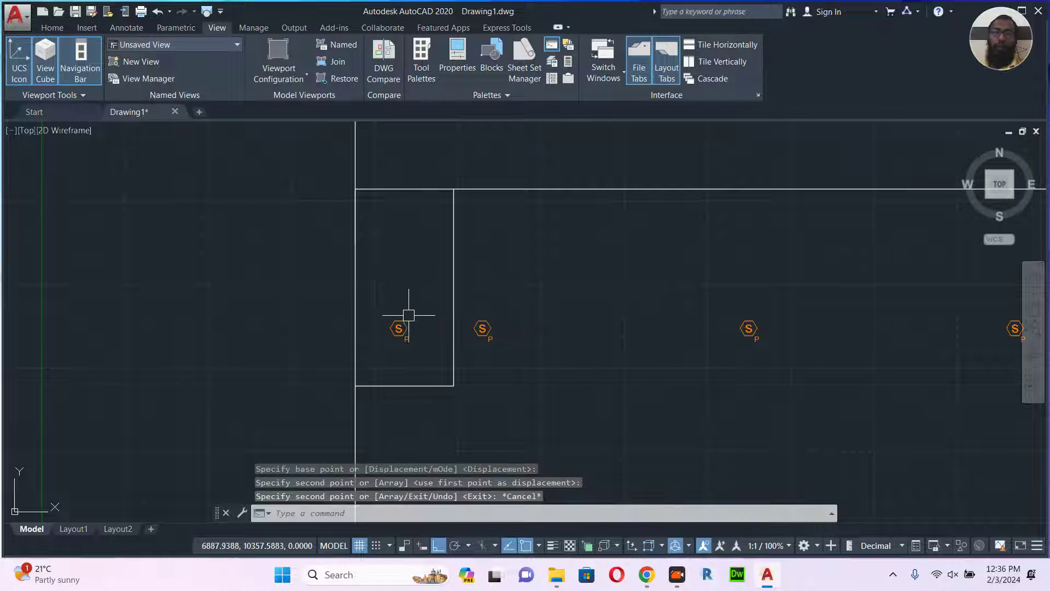
- Move the copied smoke detector straight up to about mid-height of the small corner room
left_click(405, 327)
type("m")
key("Return")
left_click(499, 289)
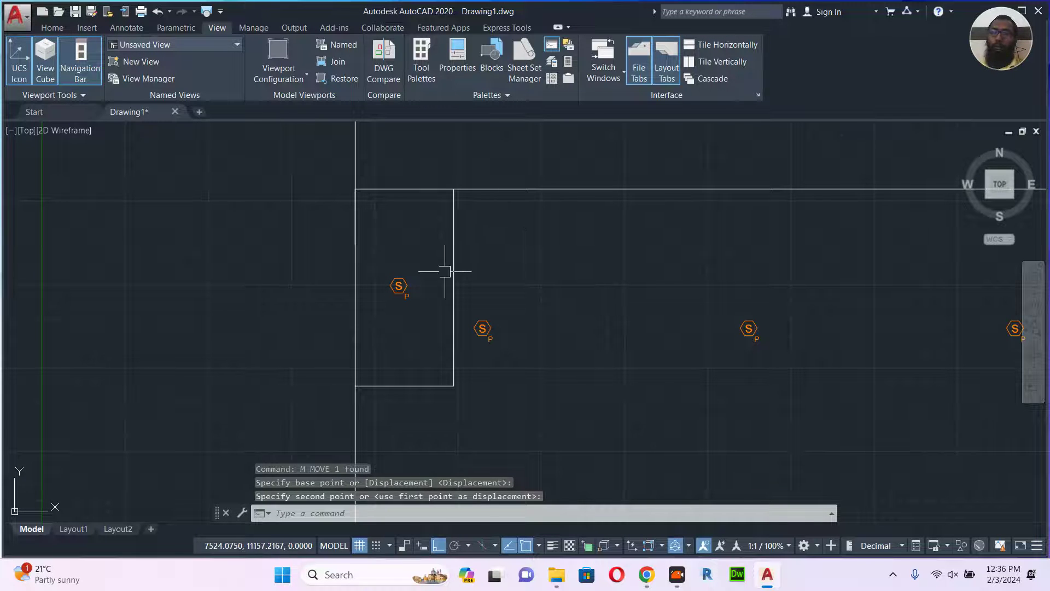
- Examine the smoke detector in the corner room and its position relative to the rest of the detector layout
scroll(441, 272, "down", 5)
mouse_move(375, 291)
middle_mouse_down()
mouse_move(442, 268)
mouse_move(392, 274)
mouse_move(406, 276)
middle_mouse_up()
scroll(530, 242, "up", 6)
scroll(493, 260, "up", 2)
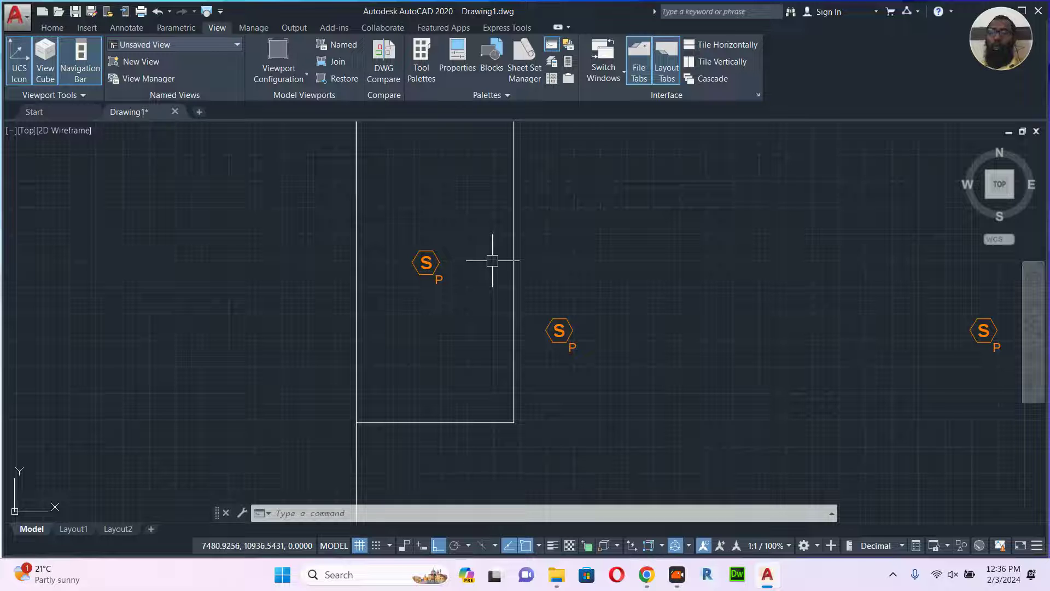
scroll(437, 266, "up", 1)
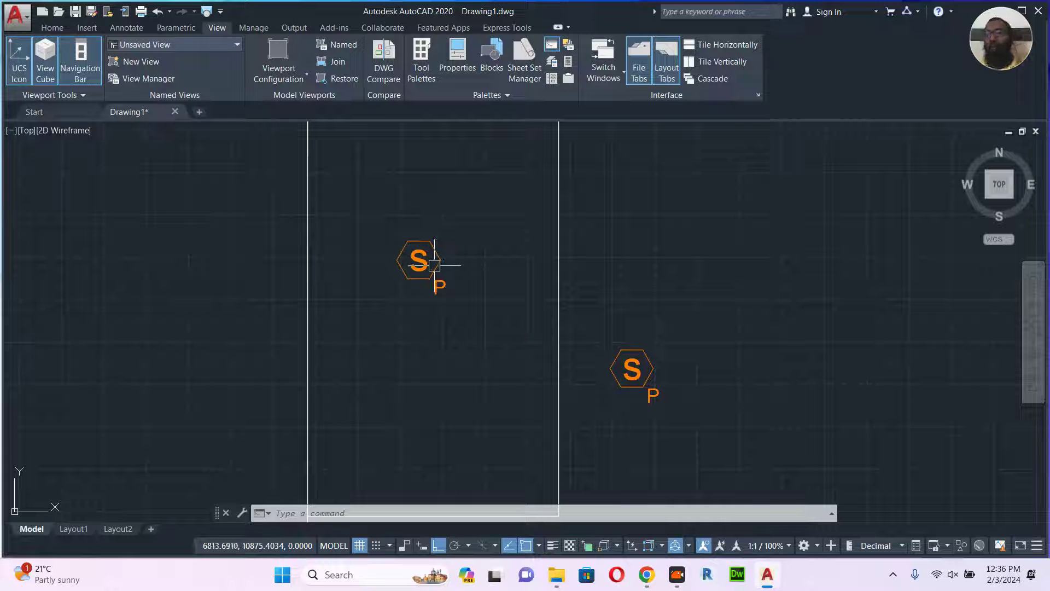
mouse_move(434, 261)
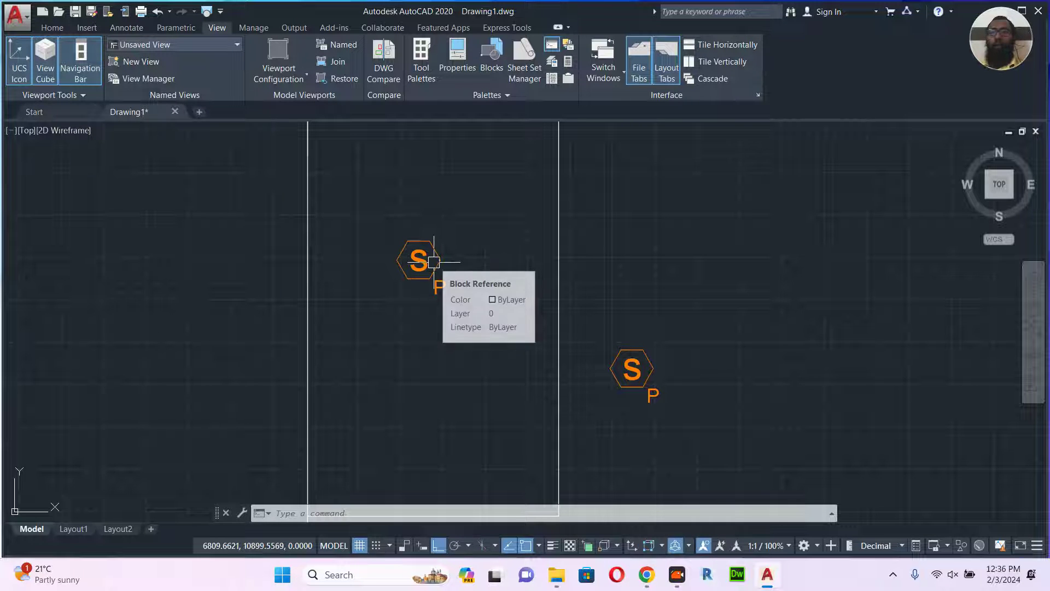
scroll(432, 261, "down", 3)
middle_click_drag(532, 304, 448, 242)
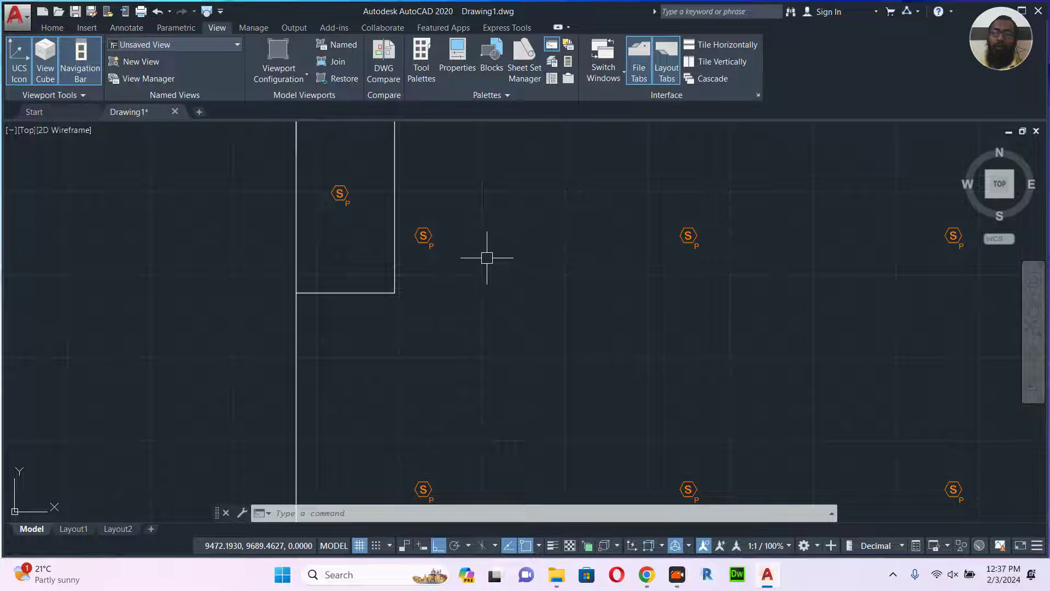
scroll(487, 258, "down", 4)
middle_click_drag(422, 277, 416, 259)
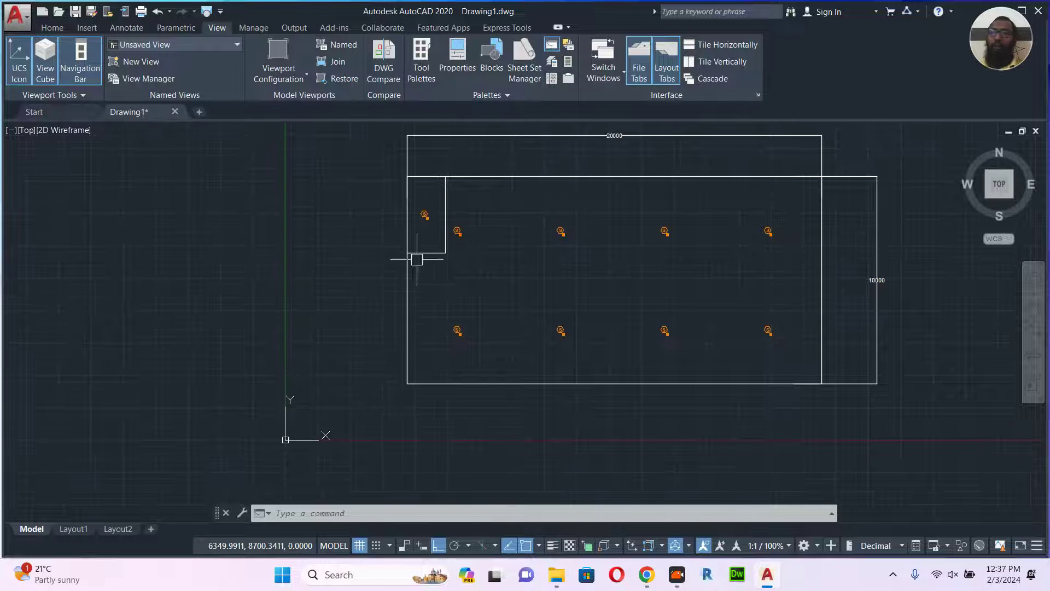
- Erase the 10000 height dimension and the 20000 width dimension of the large room
scroll(500, 291, "down", 2)
middle_click_drag(345, 302, 527, 227)
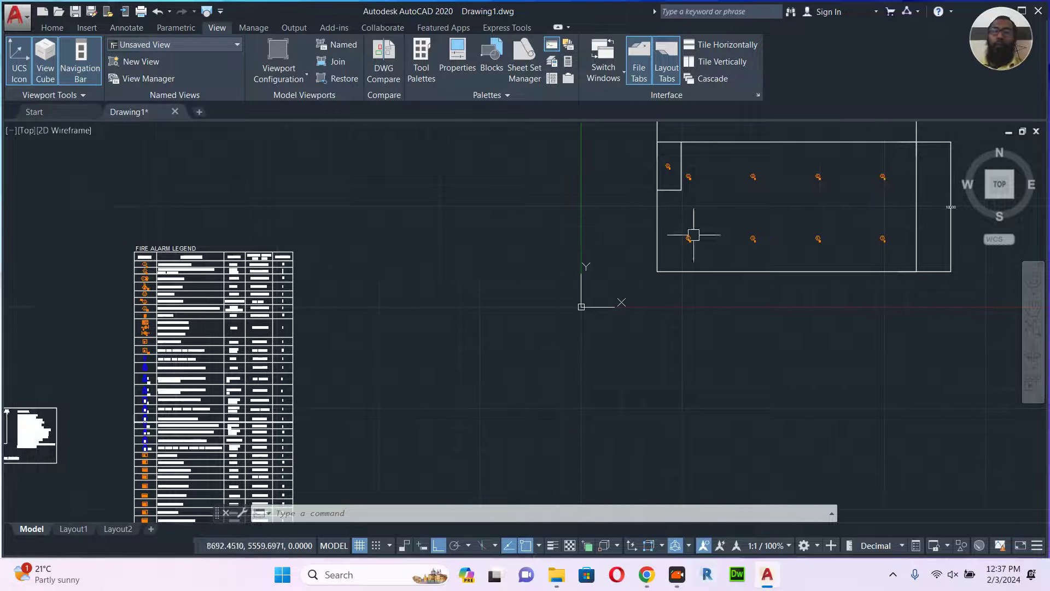
middle_click_drag(785, 200, 699, 237)
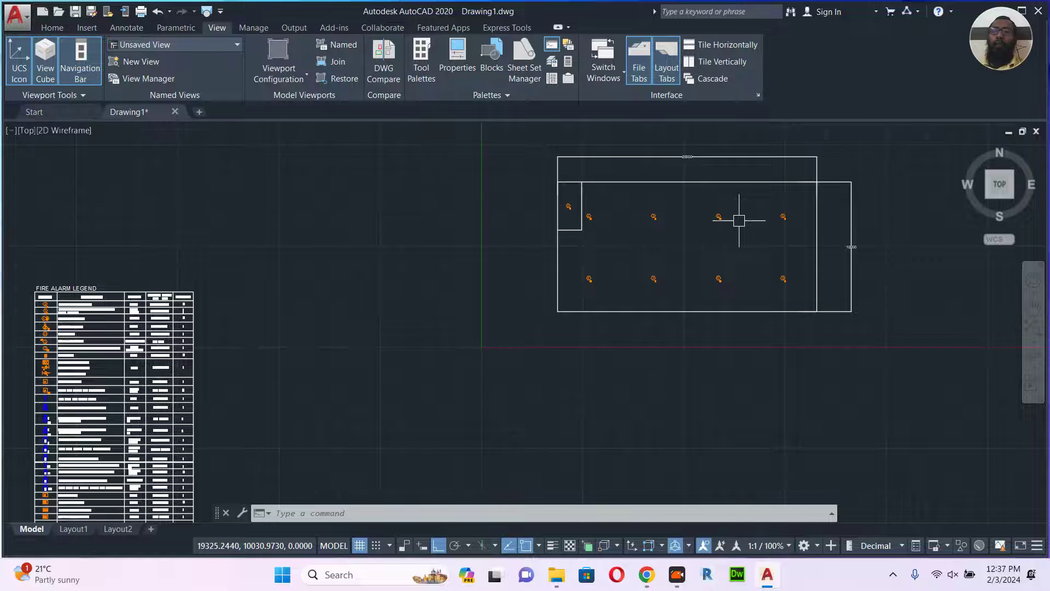
scroll(738, 220, "up", 4)
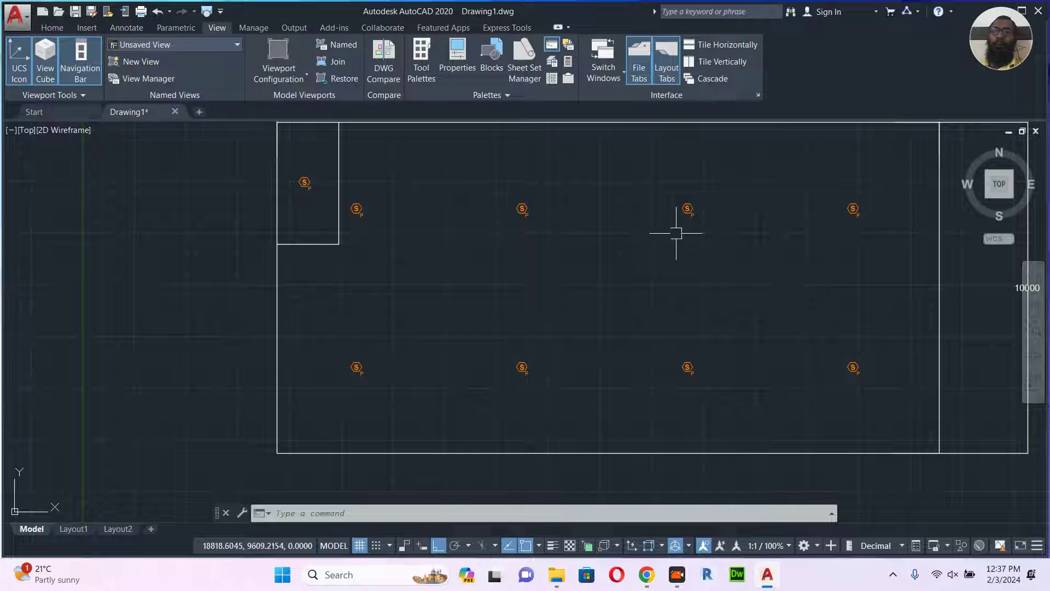
middle_click_drag(591, 230, 494, 272)
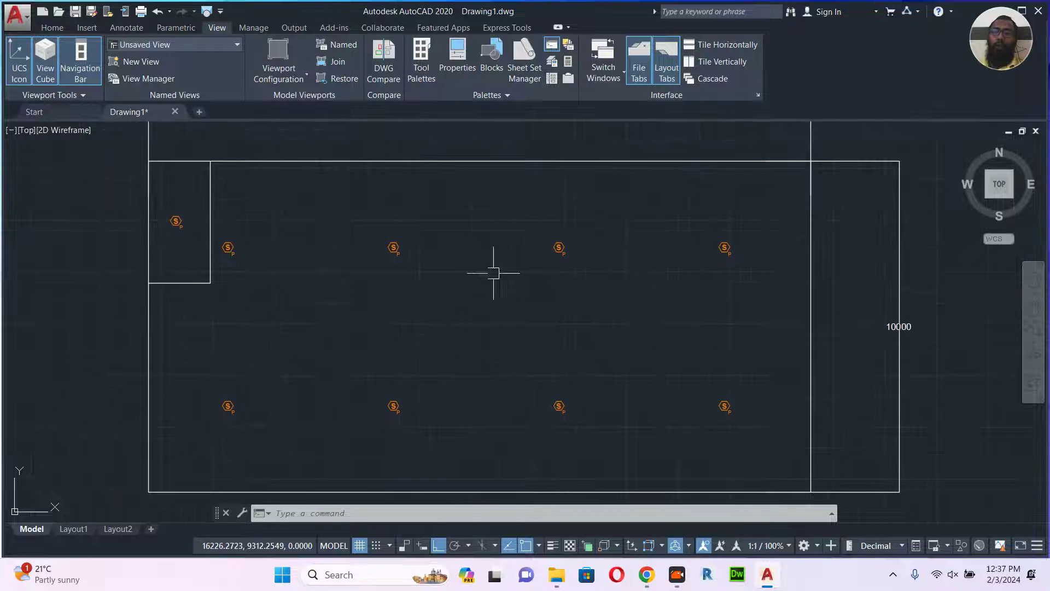
left_click(881, 166)
type("e")
key("Return")
middle_click_drag(631, 190, 694, 314)
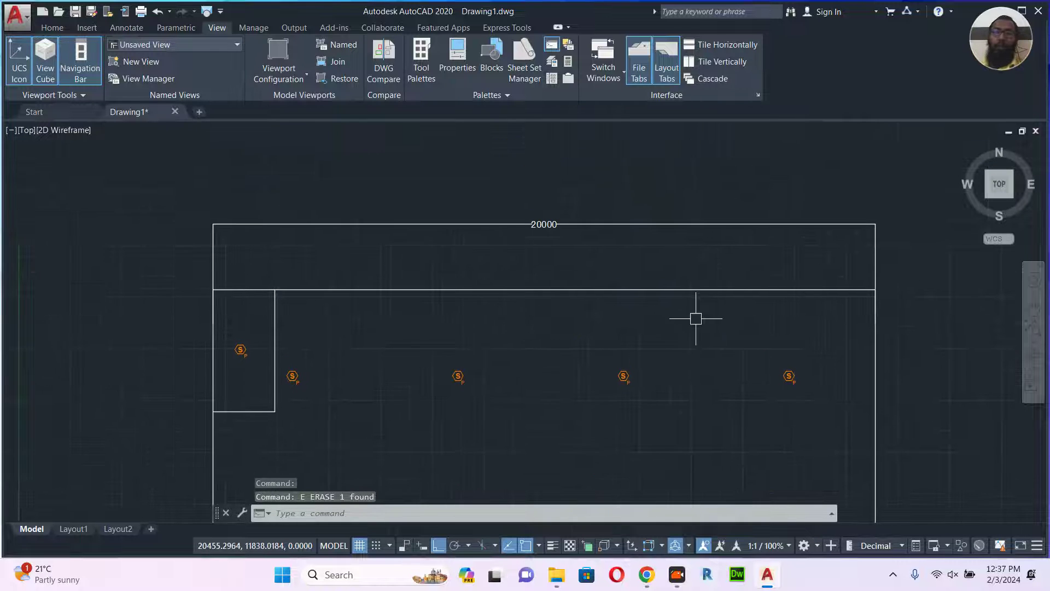
left_click(690, 223)
type("e")
key("Return")
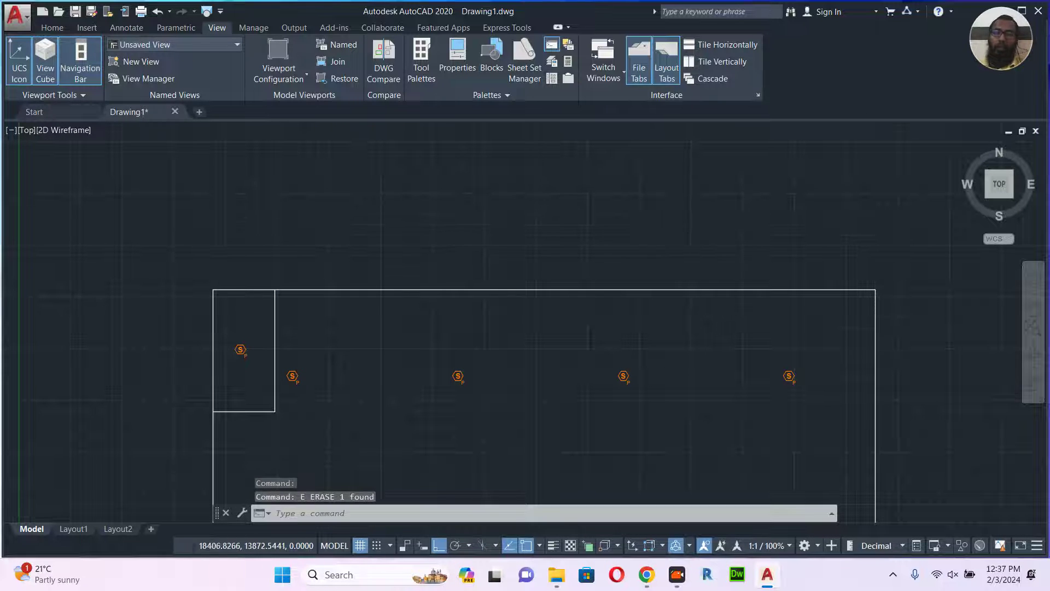
- Copy the legend symbol for the ceiling/raised floor void smoke detector with remote indicator, using a base point
scroll(601, 257, "down", 4)
middle_click_drag(501, 293, 806, 187)
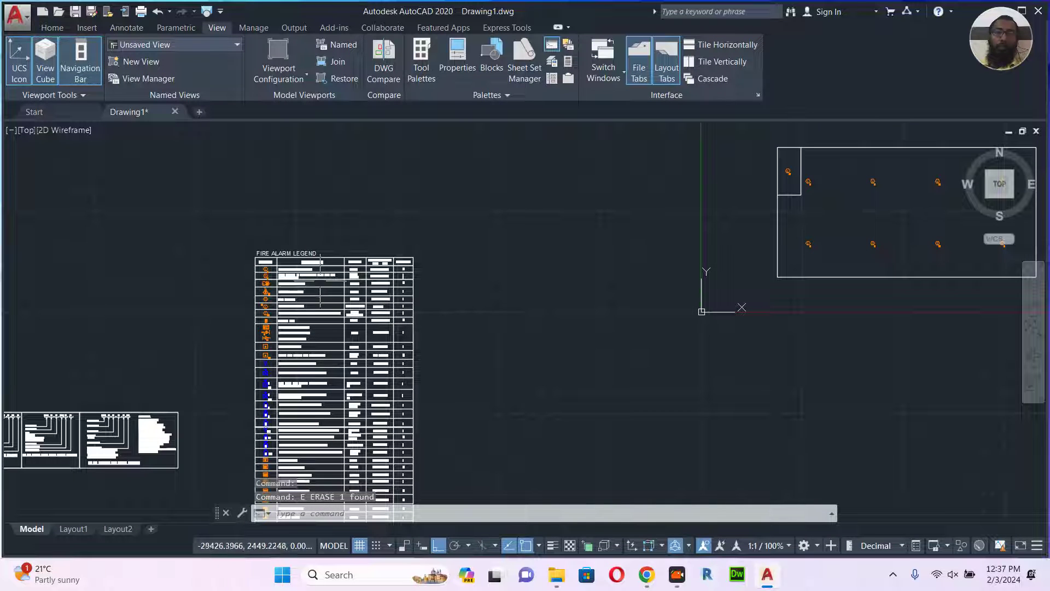
middle_click_drag(369, 284, 454, 303)
scroll(373, 306, "up", 7)
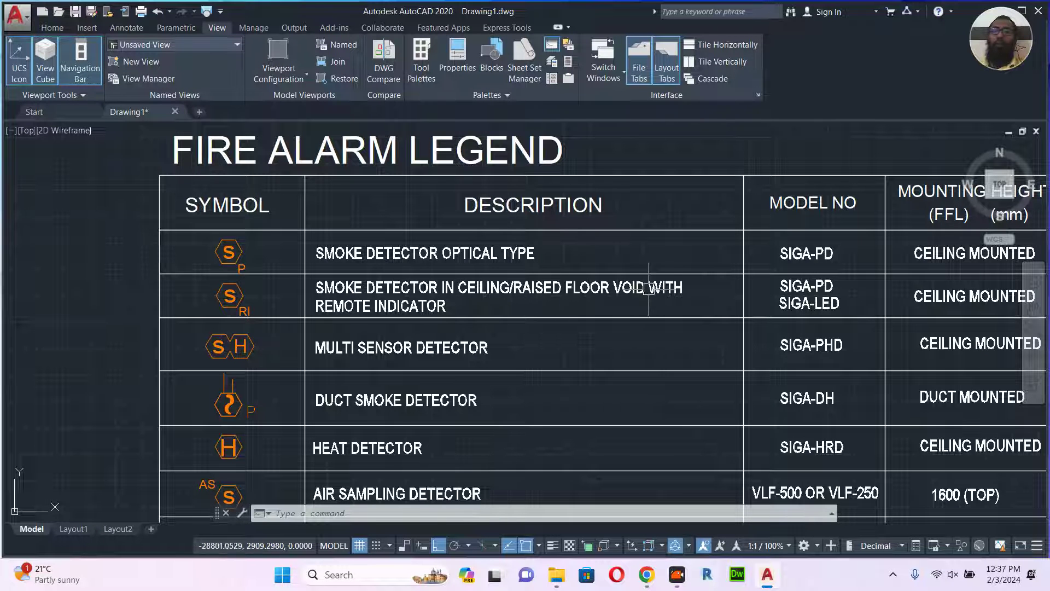
scroll(480, 342, "up", 5)
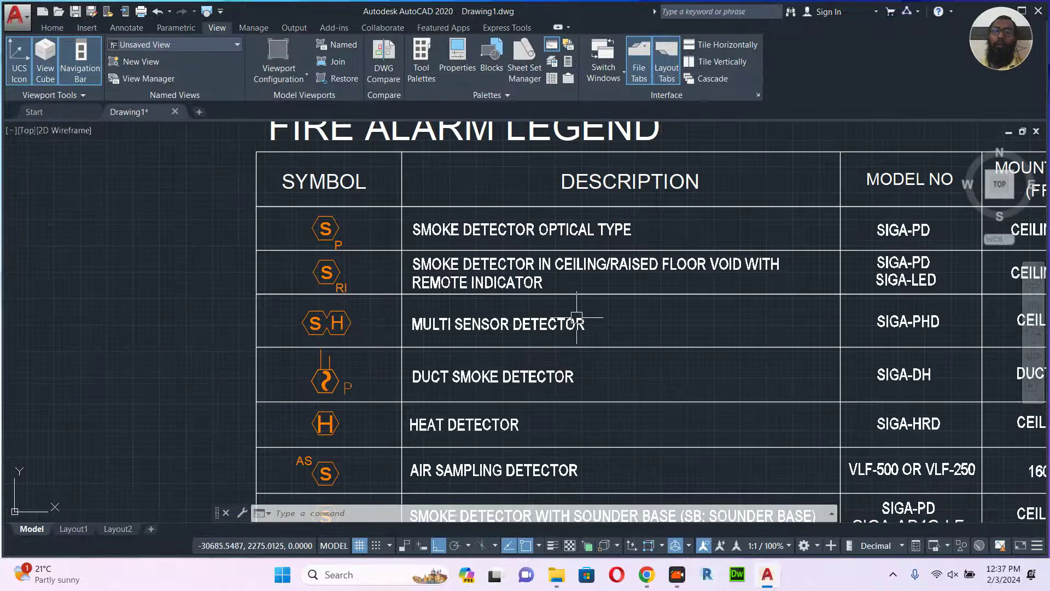
left_click(399, 253)
left_click(210, 350)
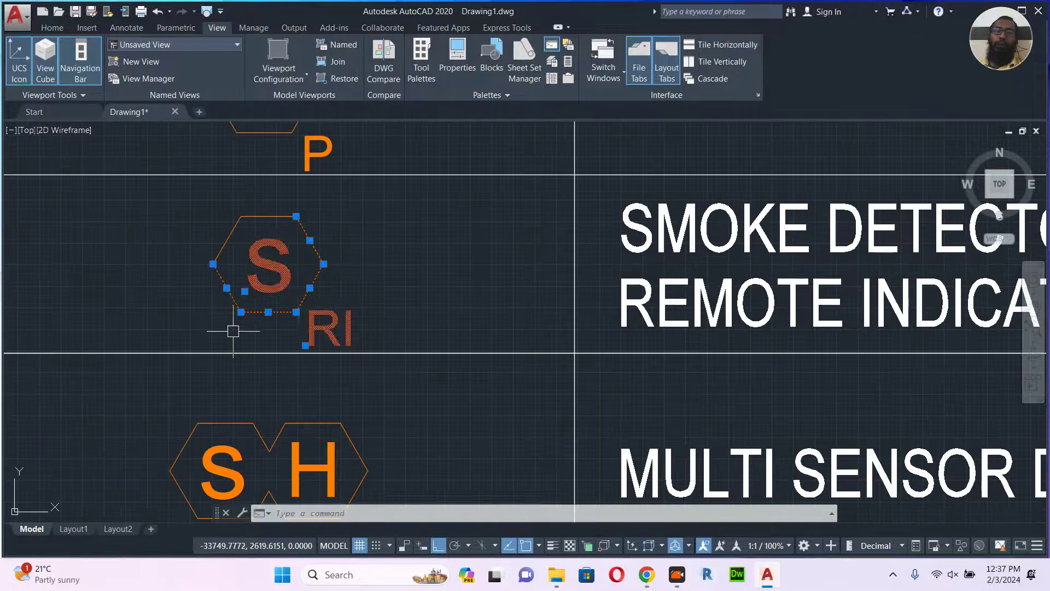
key("Escape")
left_click(198, 207)
left_click(386, 380)
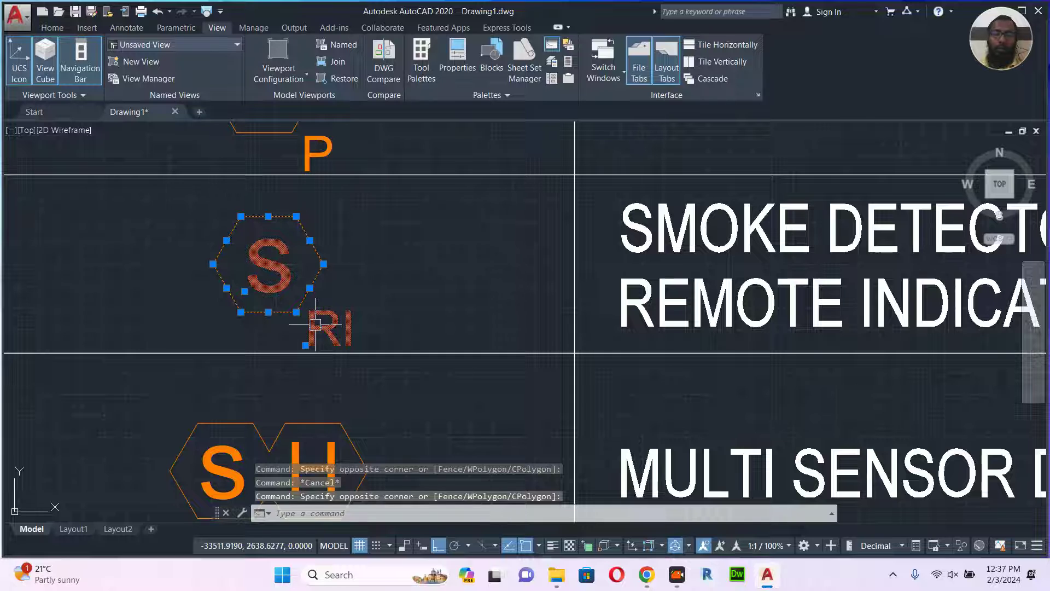
key("ctrl+shift+c")
- Paste the remote-indicator smoke detector as a block just right of the upper-left optical smoke detector in the large room
scroll(274, 271, "down", 7)
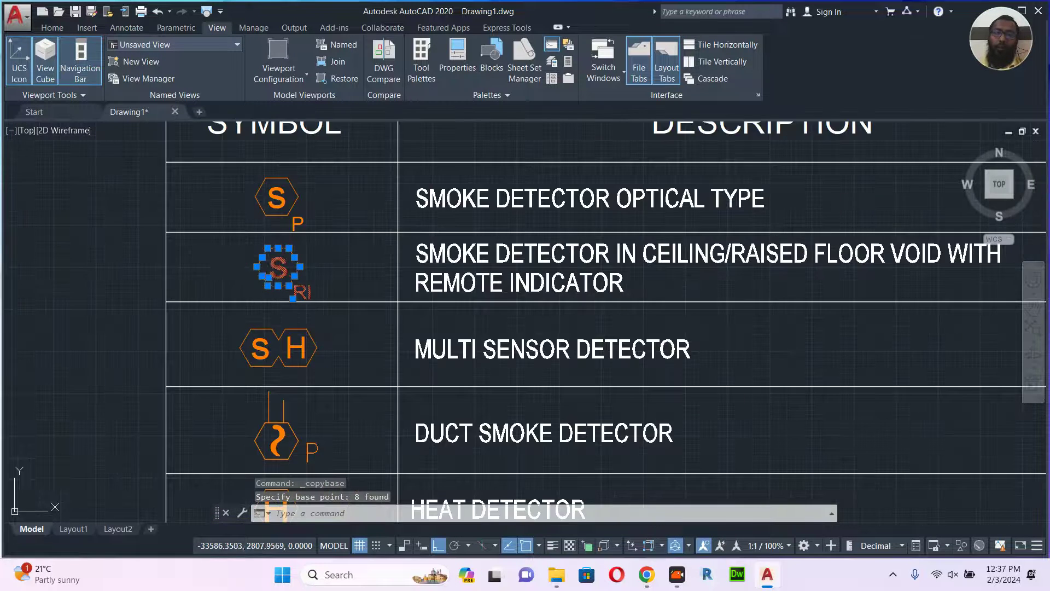
middle_click_drag(514, 304, 117, 312)
scroll(453, 280, "down", 6)
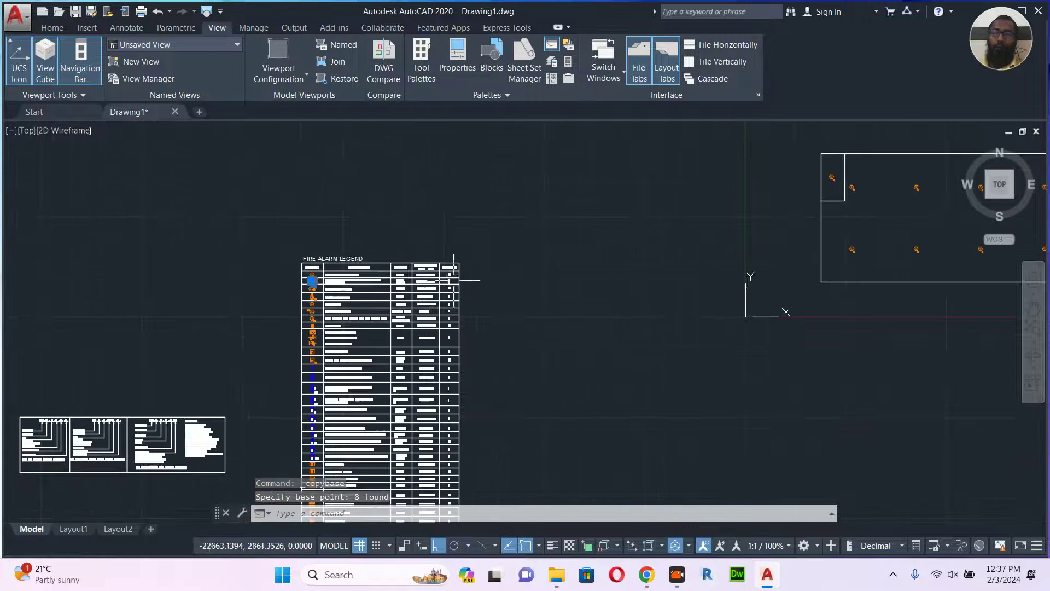
scroll(824, 238, "up", 10)
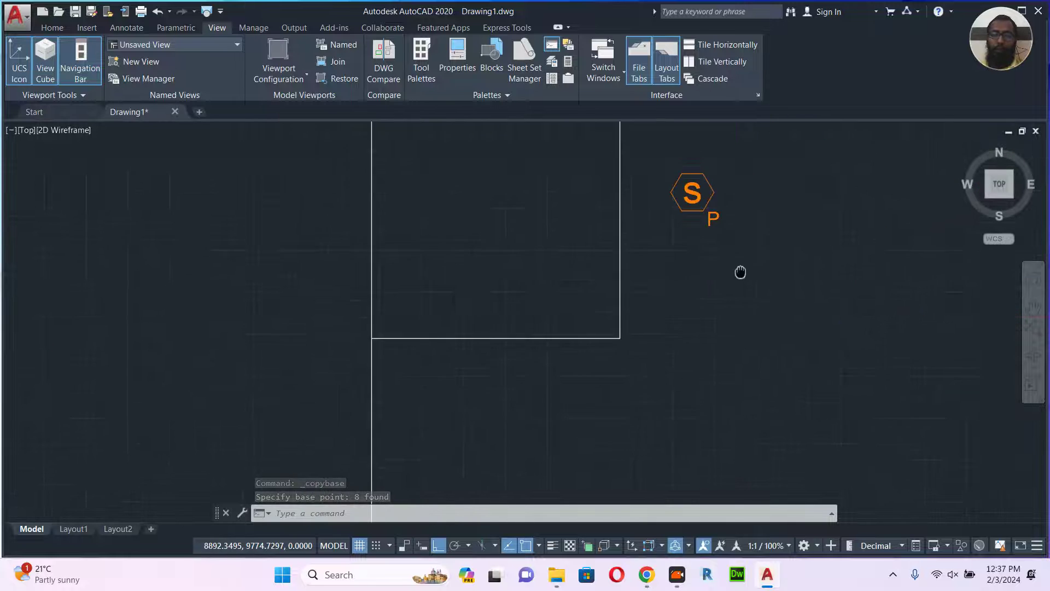
key("ctrl+shift+v")
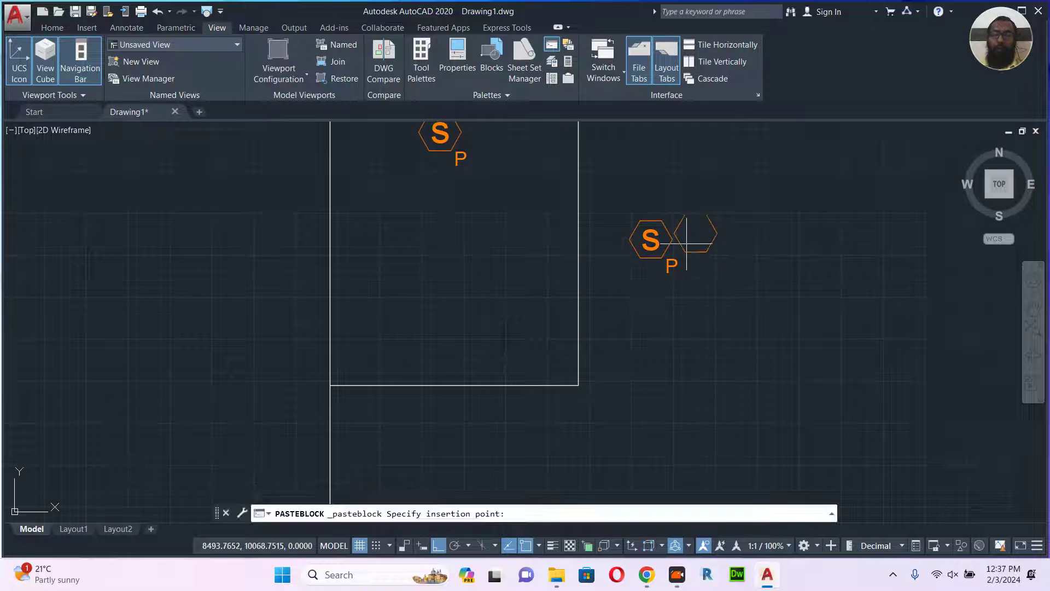
scroll(692, 247, "up", 3)
scroll(694, 244, "up", 2)
left_click(680, 288)
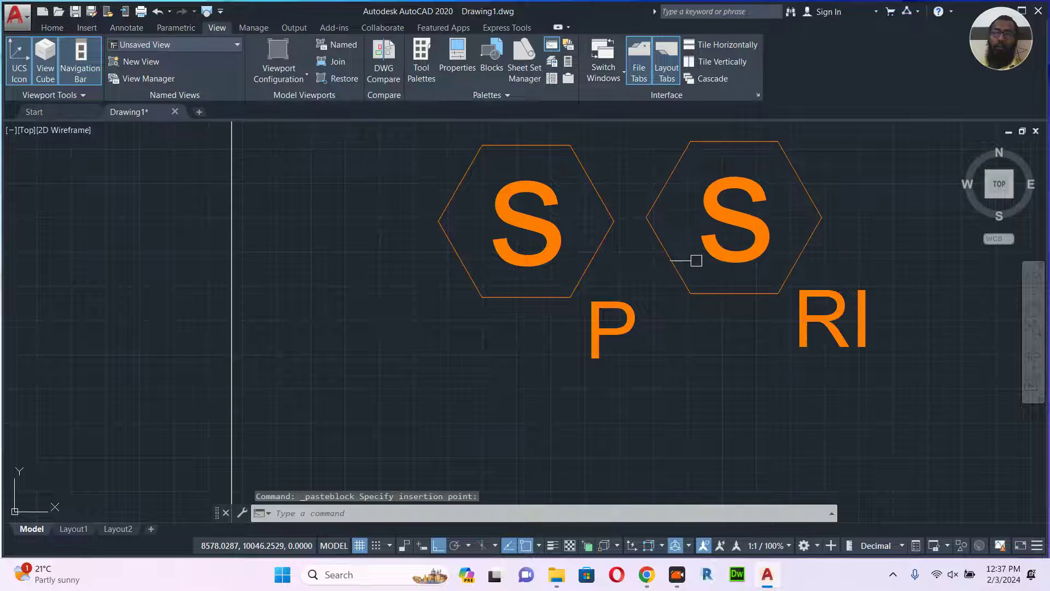
scroll(680, 288, "down", 4)
key("Escape")
key("Escape")
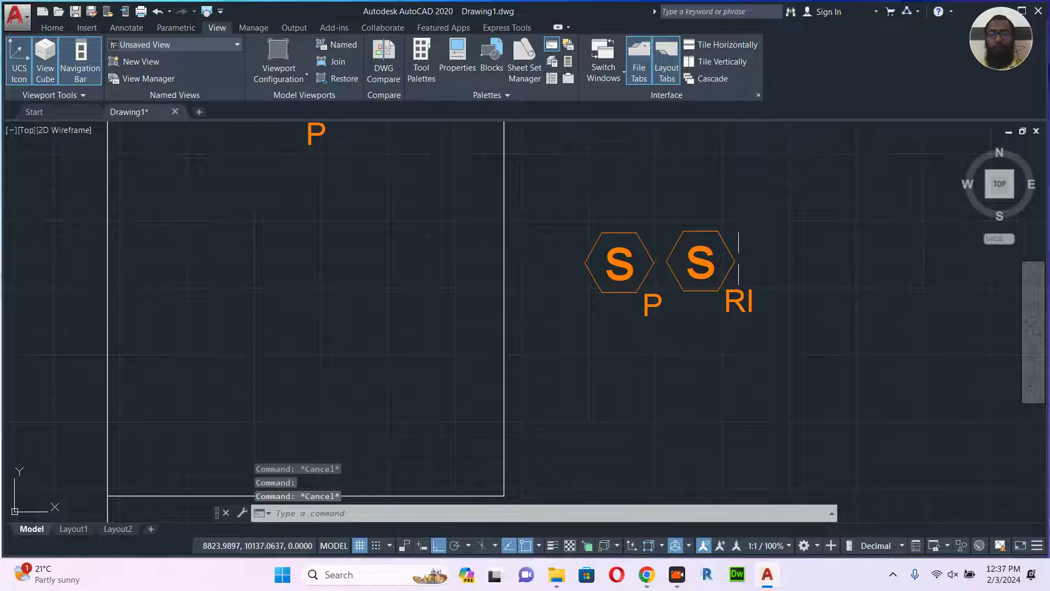
- Examine the pasted remote-indicator smoke detector block and its position beside the optical smoke detector
left_click(721, 277)
key("Escape")
scroll(711, 311, "down", 3)
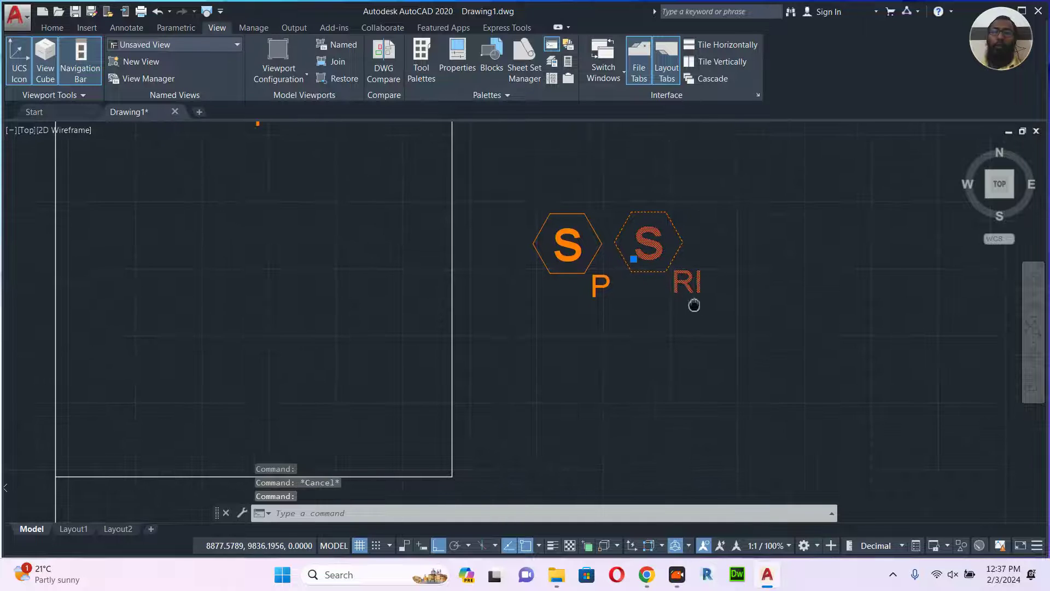
middle_click_drag(749, 321, 723, 318)
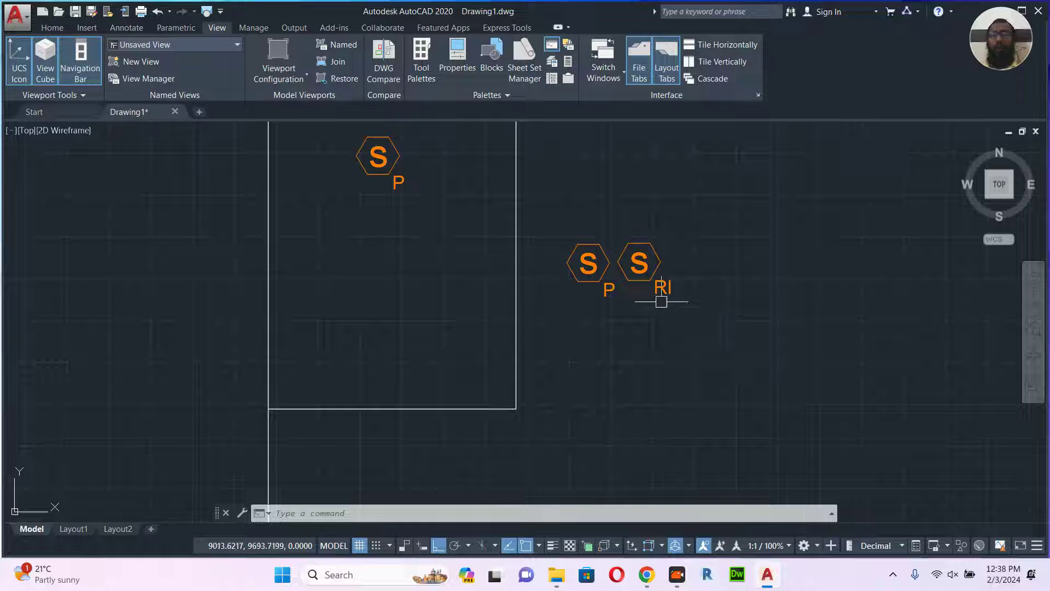
left_click(661, 271)
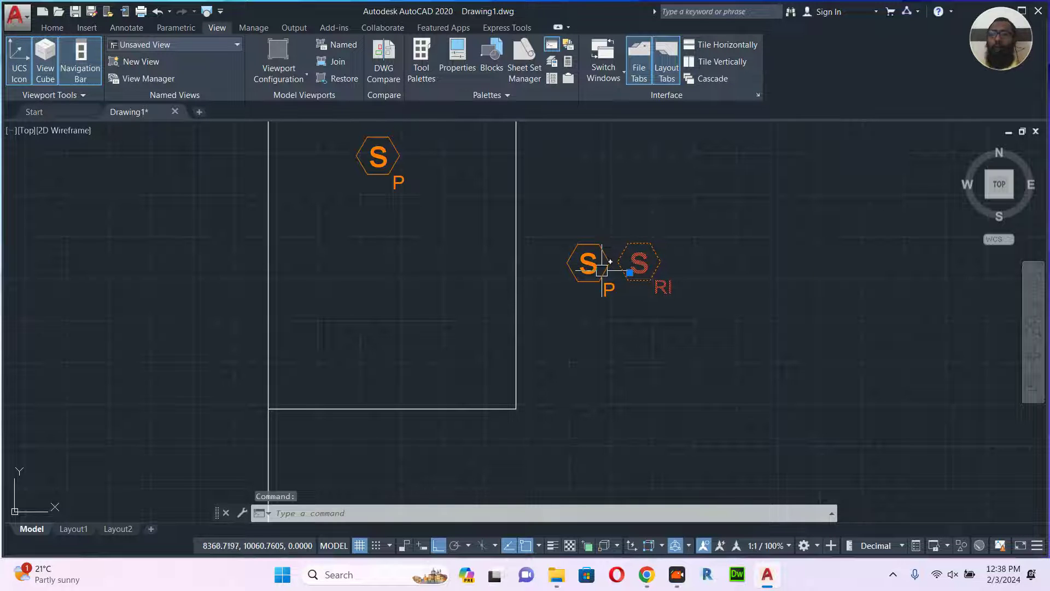
key("Escape")
left_click(657, 257)
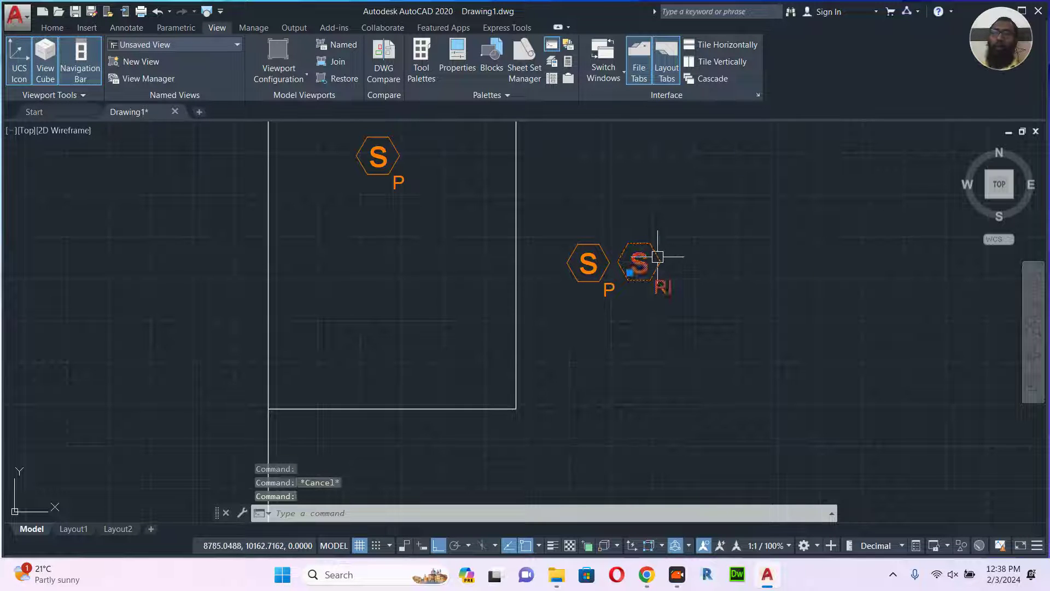
key("Escape")
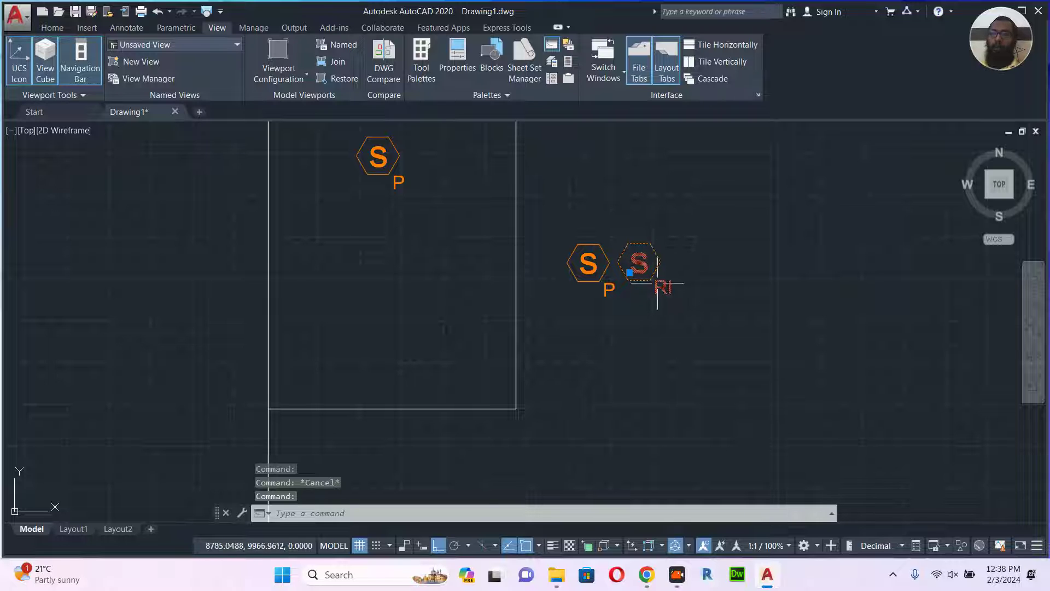
scroll(664, 294, "up", 2)
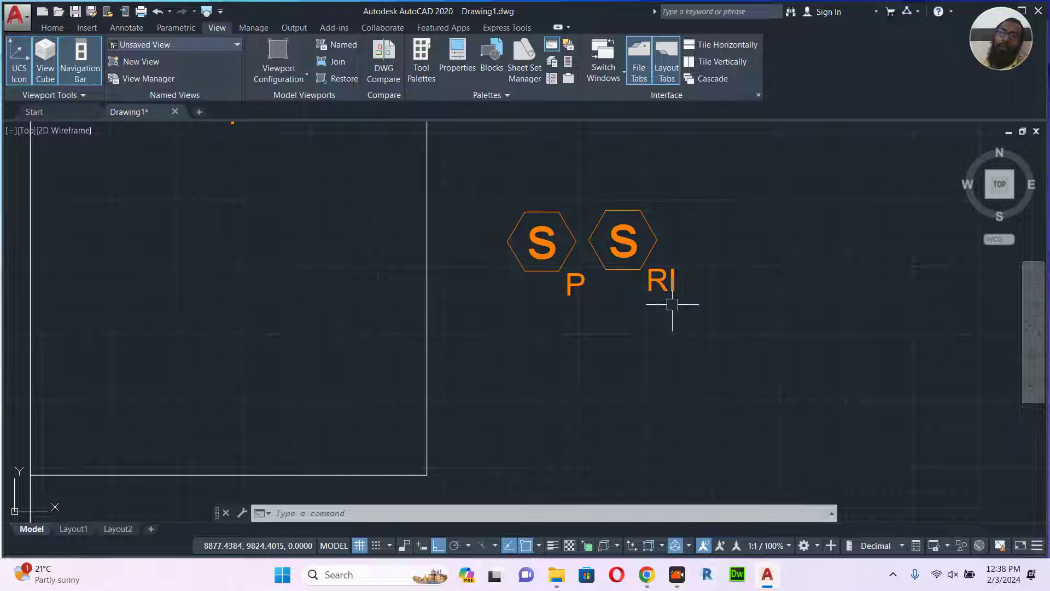
- Draw two parallel horizontal polylines of similar length, one above the other, in the empty area left of the room
scroll(669, 304, "down", 8)
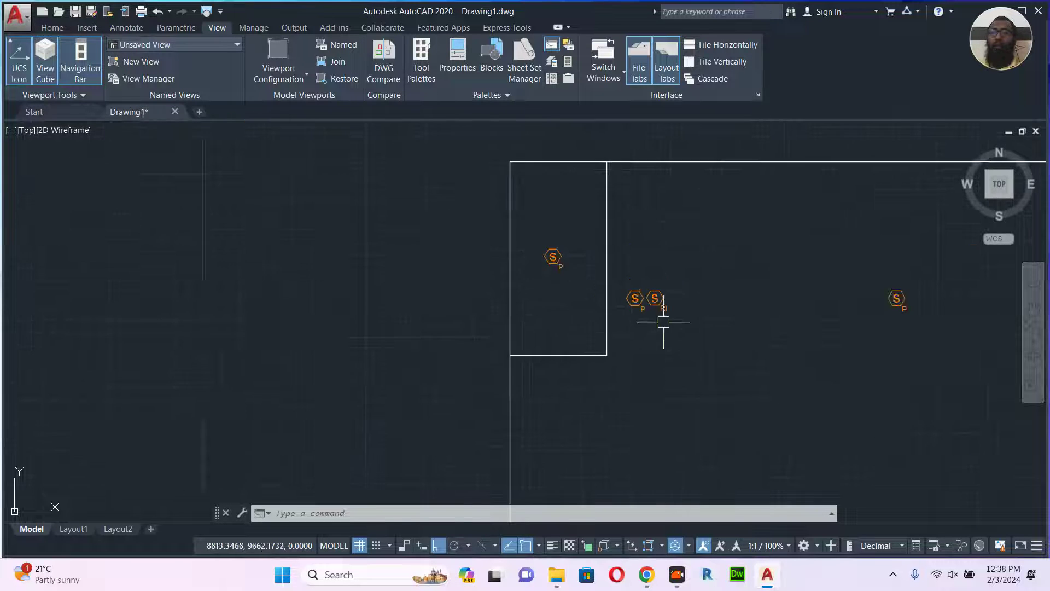
middle_click_drag(415, 290, 499, 312)
type("pl")
key("Return")
left_click(358, 252)
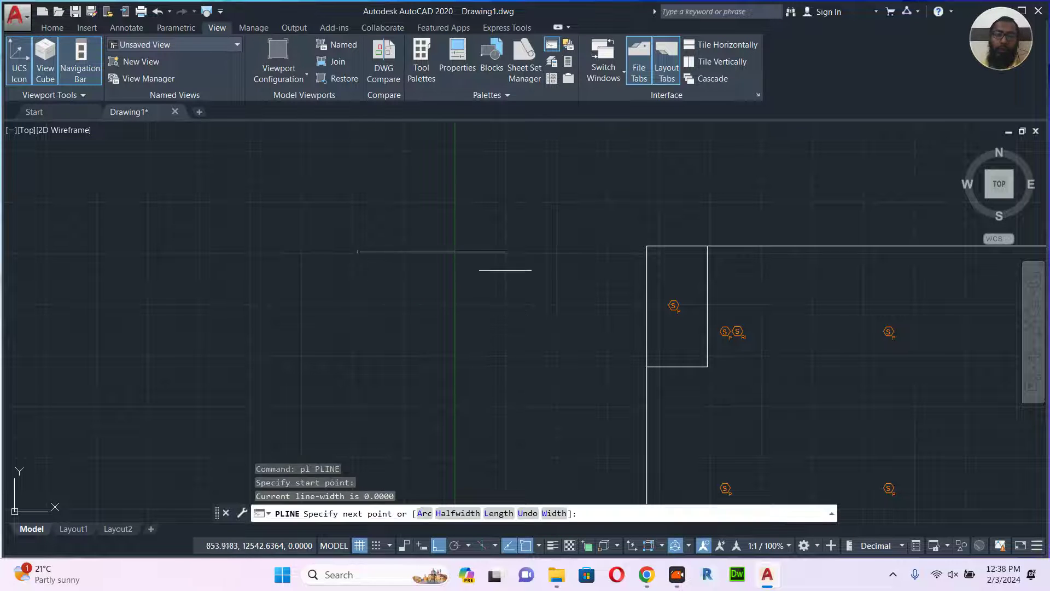
left_click(552, 270)
key("Escape")
key("Return")
left_click(361, 307)
left_click(551, 307)
key("Escape")
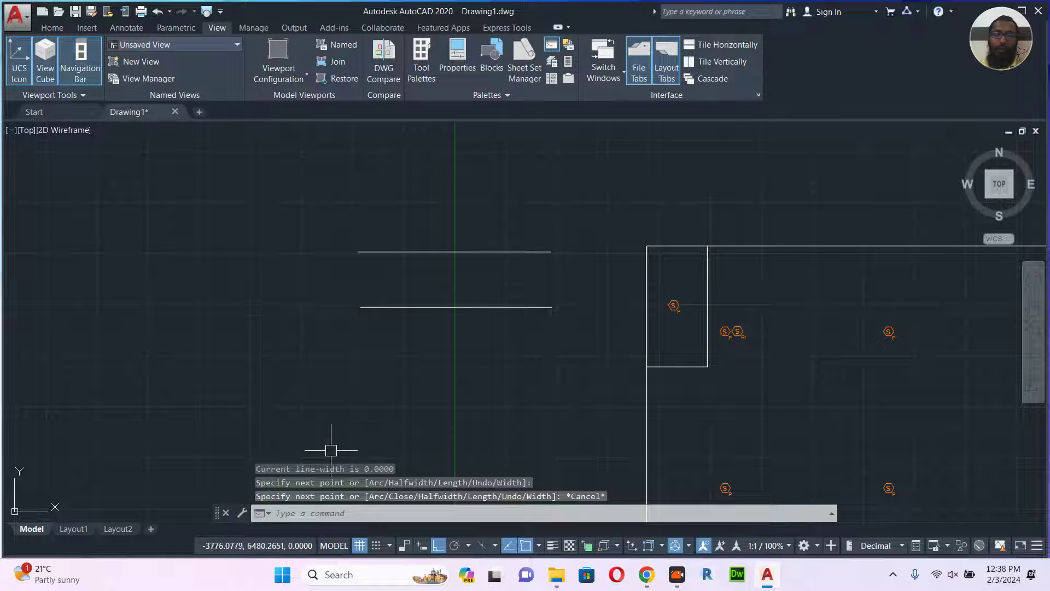
- Regenerate the model and draw a small rectangle hanging from the underside of the lower line, left of its midpoint
scroll(414, 335, "up", 2)
type("re")
key("Return")
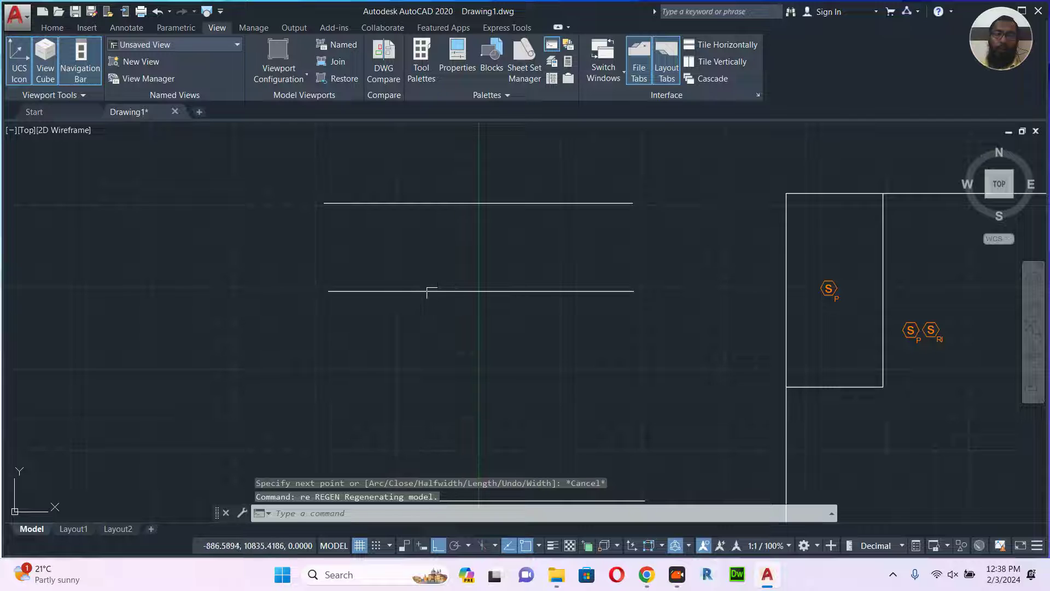
type("rec")
key("Return")
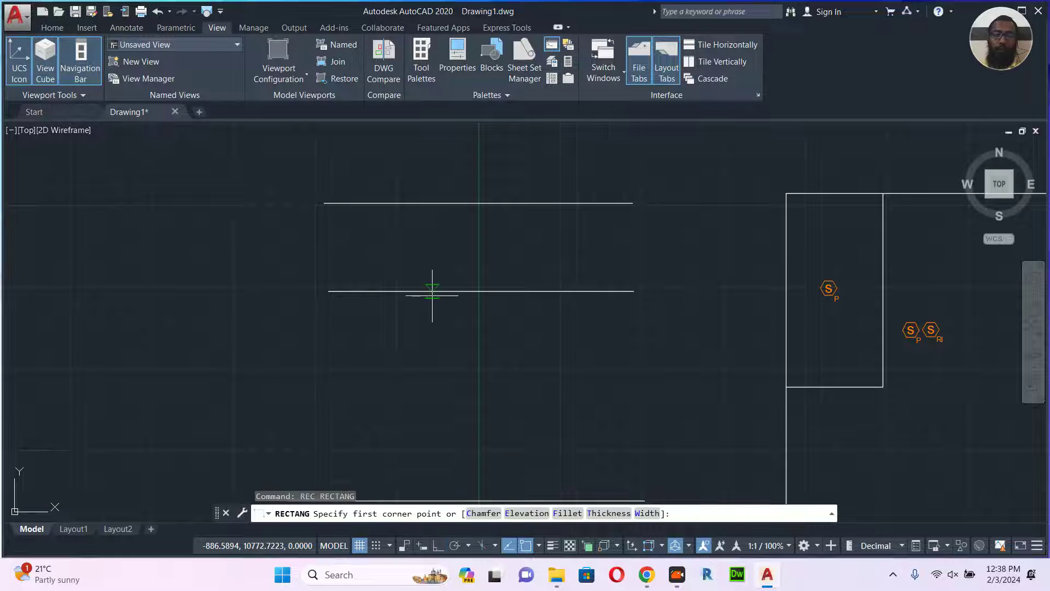
left_click(437, 291)
scroll(465, 298, "up", 4)
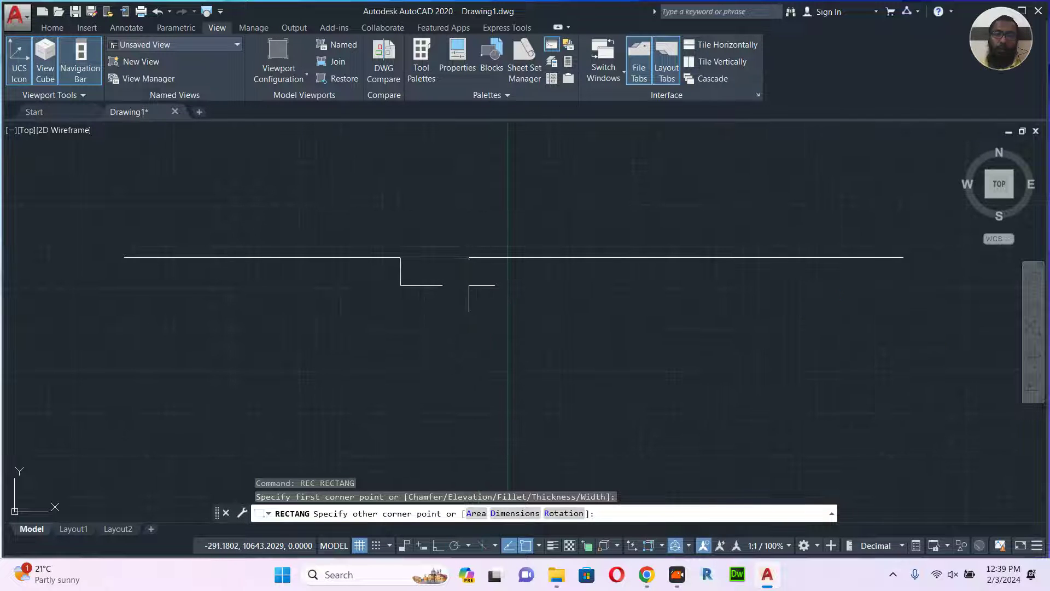
left_click(469, 285)
key("Escape")
middle_click_drag(416, 239, 443, 355)
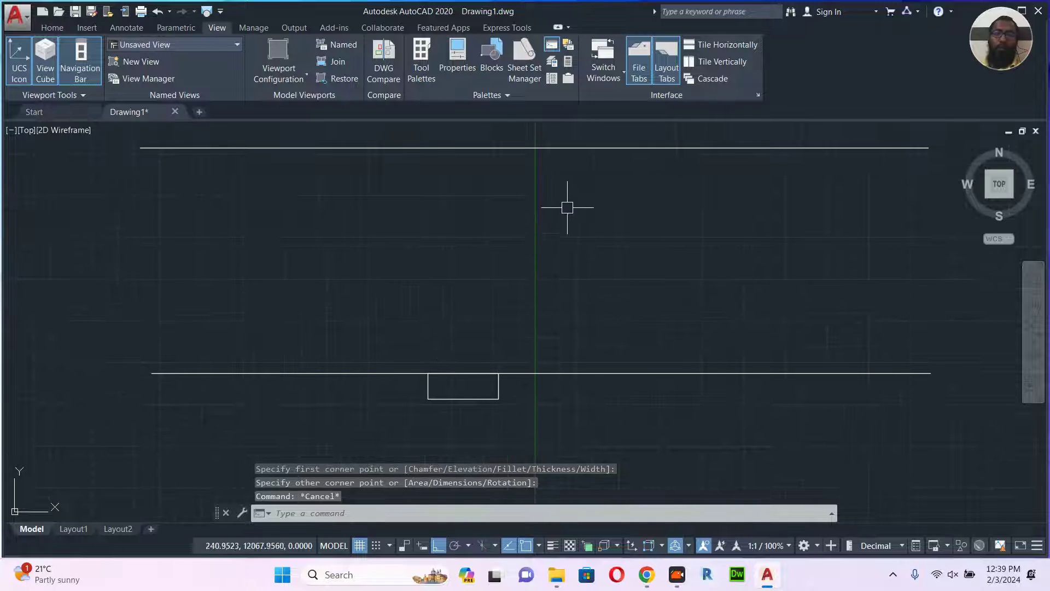
- Draw a smaller rectangle hanging from the underside of the upper line, starting at its midpoint
key("Return")
left_click(535, 148)
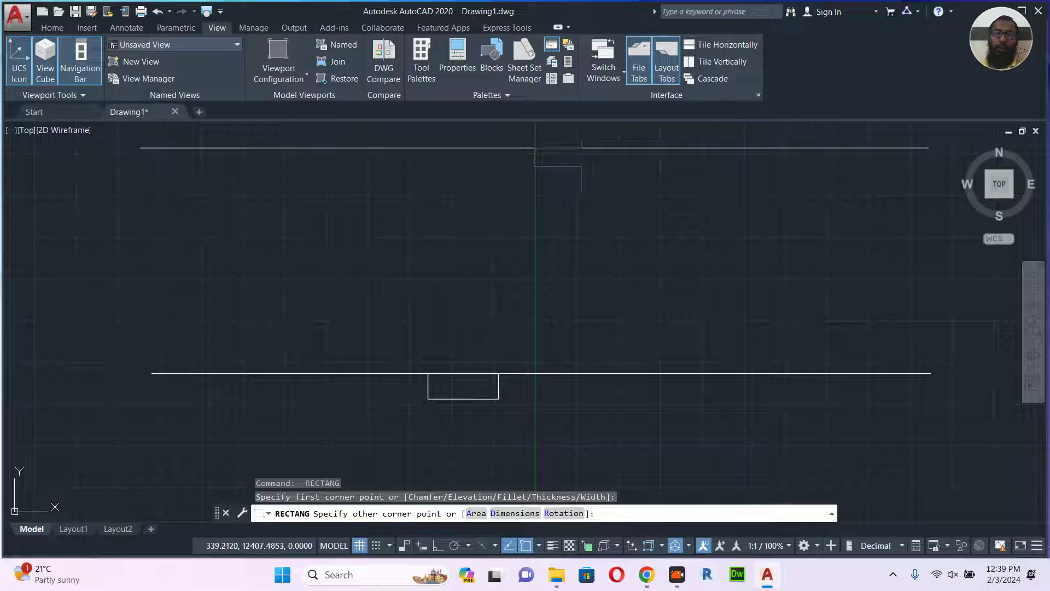
left_click(588, 167)
key("Escape")
- Draw a second rectangle under the lower line, starting at its midpoint to the right of the first one
key("Return")
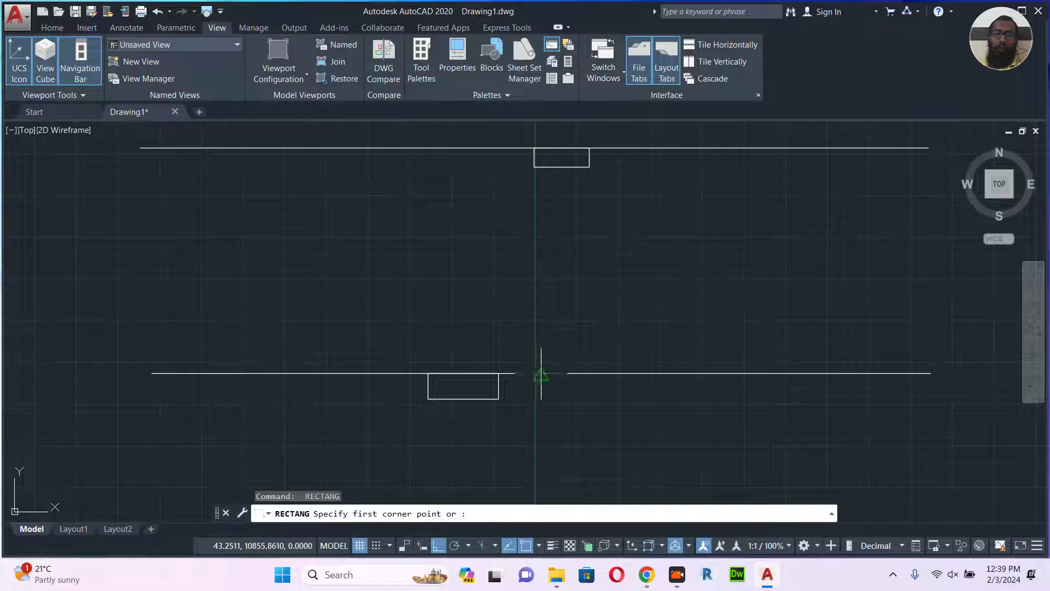
left_click(541, 374)
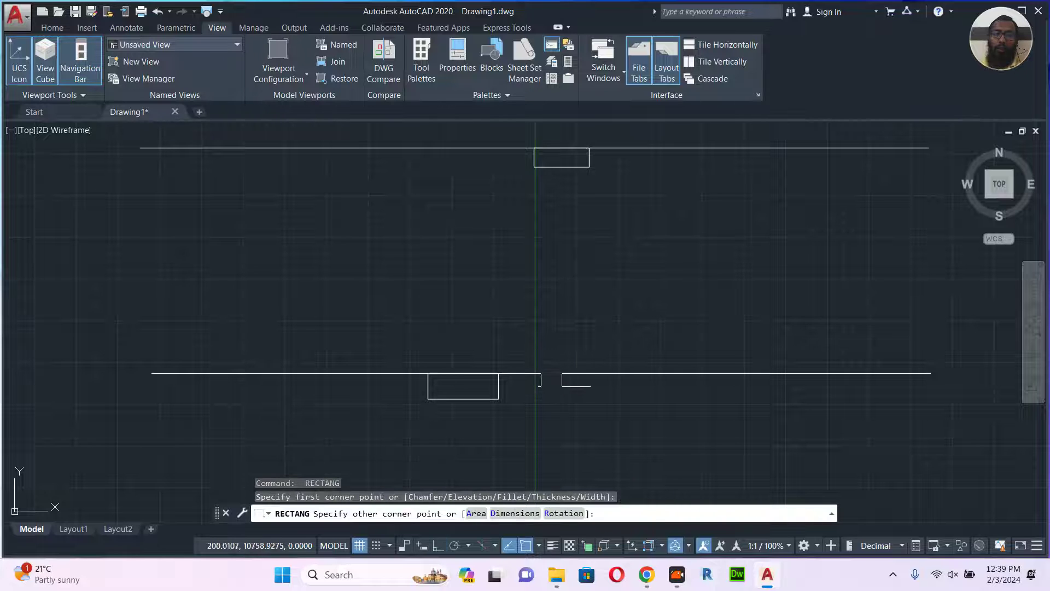
left_click(612, 401)
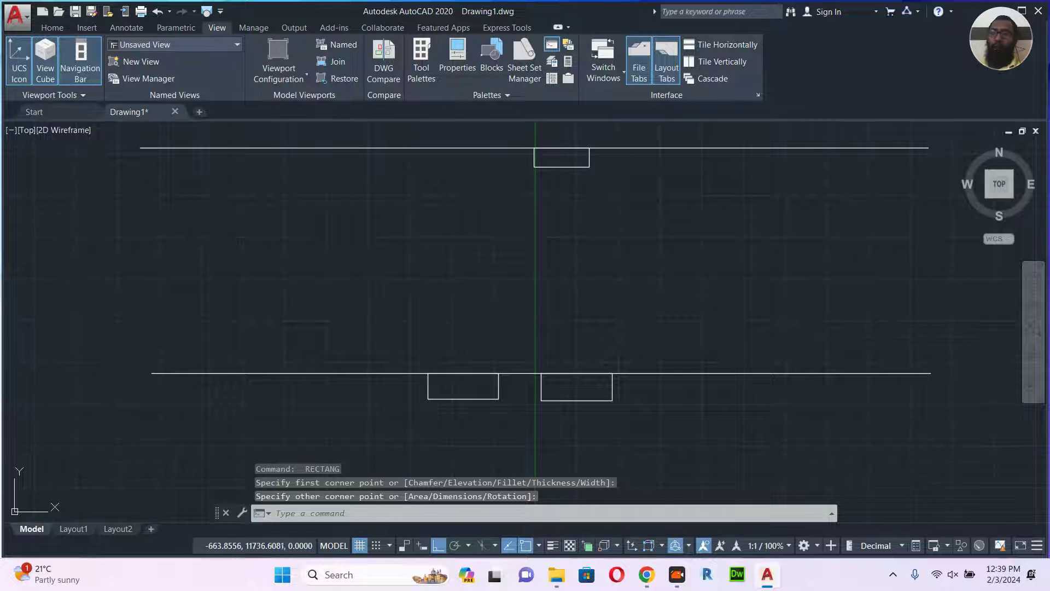
middle_click_drag(444, 254, 441, 277)
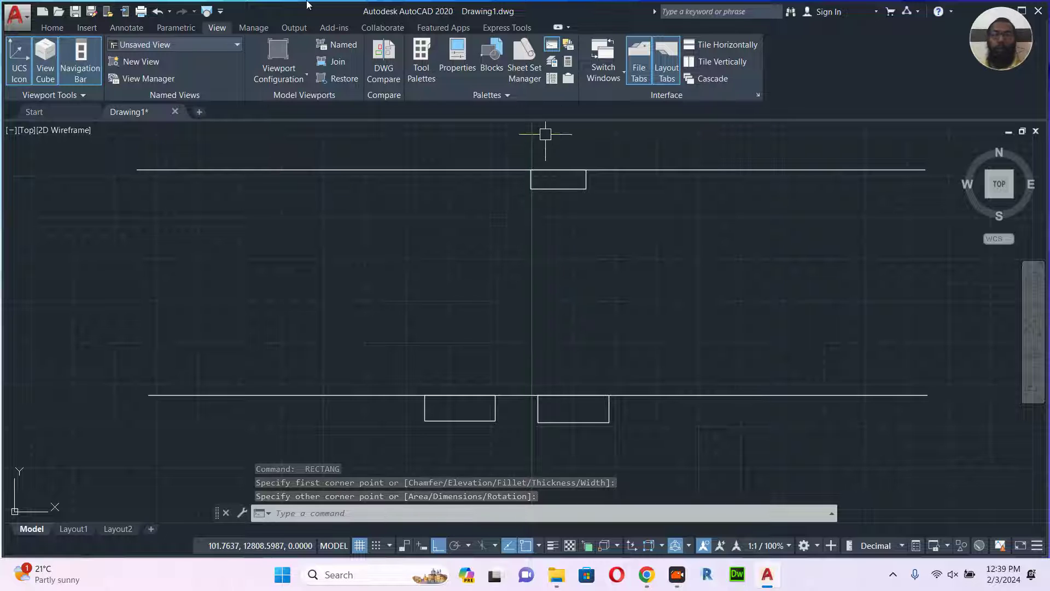
- Set the current object colour to Red
left_click(53, 27)
left_click(788, 44)
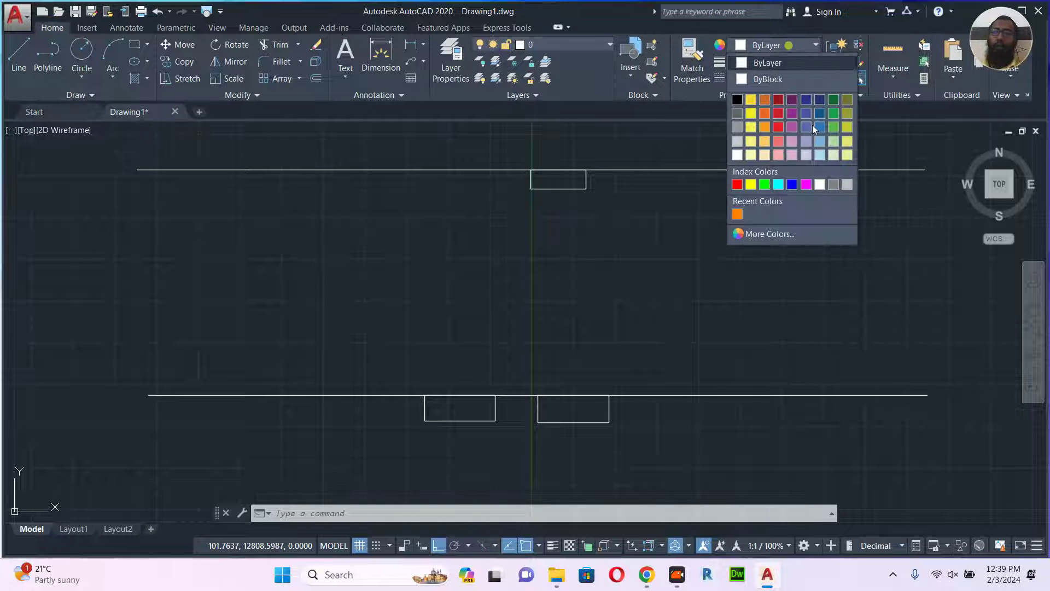
left_click(737, 186)
type("pl")
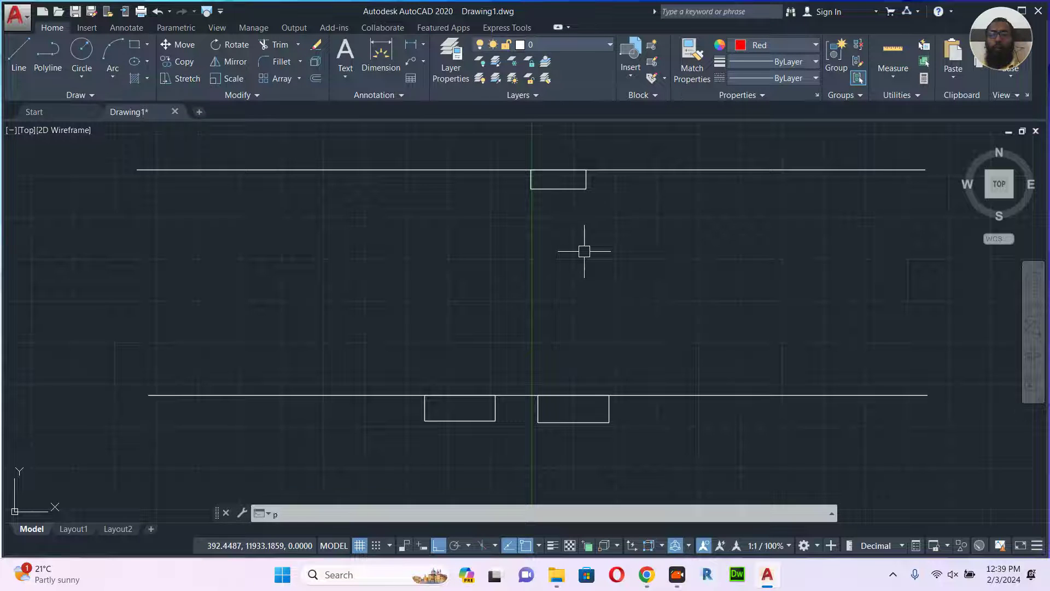
key("Return")
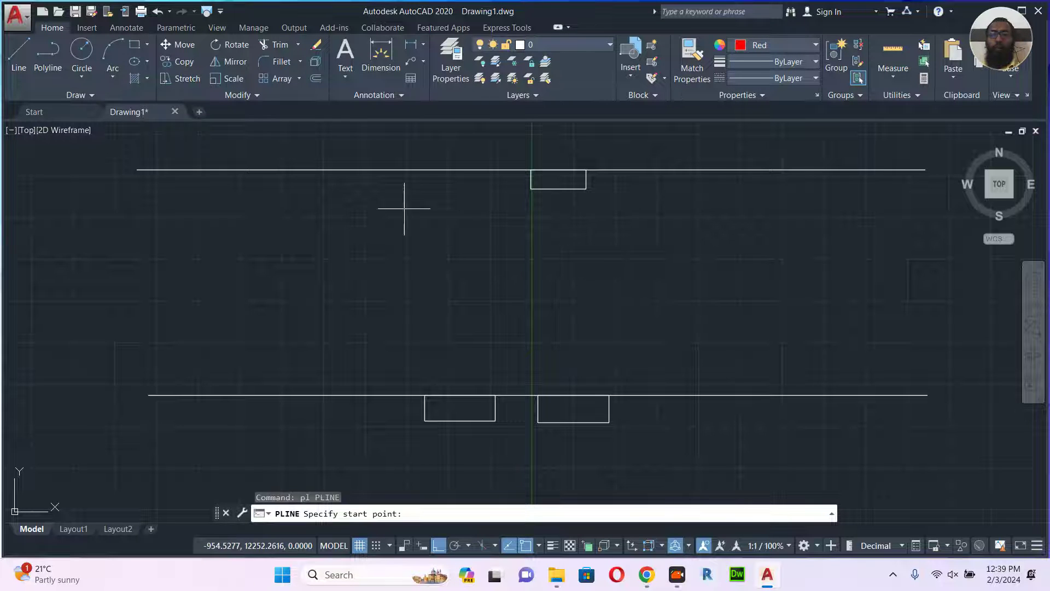
left_click(277, 179)
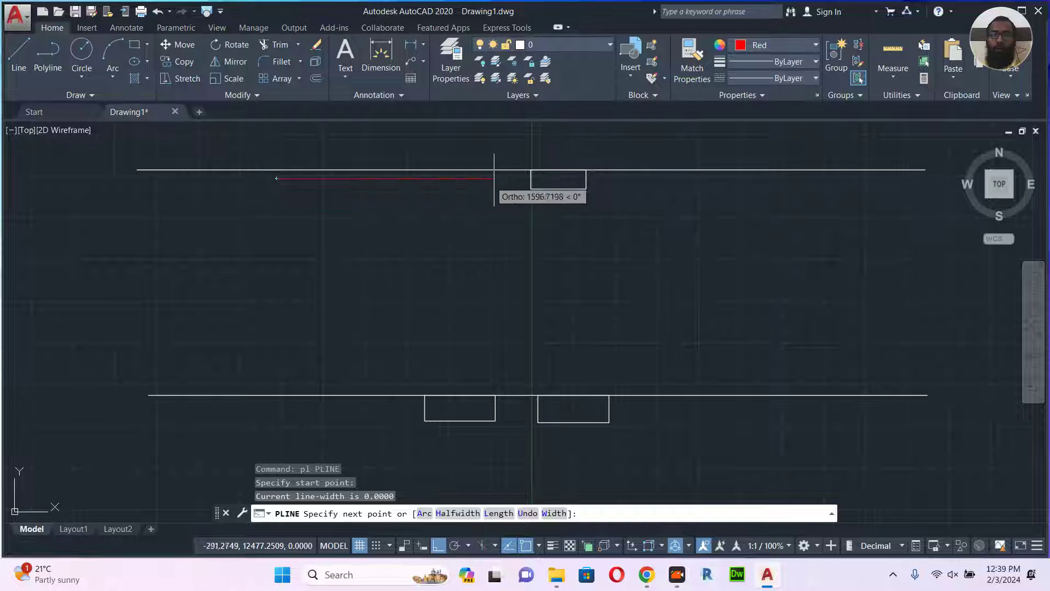
key("Escape")
- Draw a red horizontal polyline just above the upper white line, from near its left end to short of the small rectangle
middle_click_drag(375, 177, 411, 235)
key("Return")
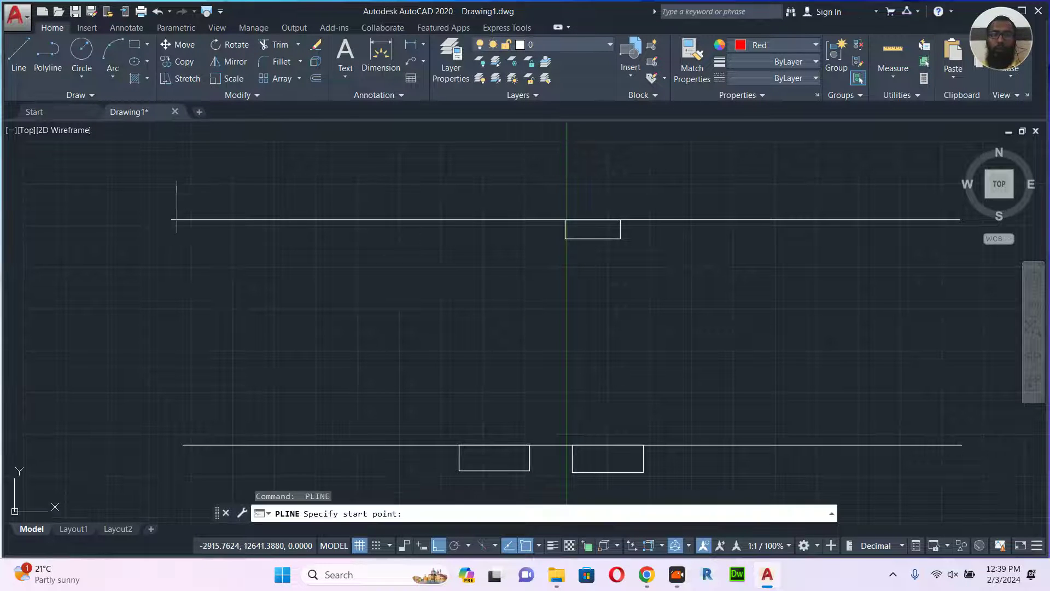
left_click(176, 206)
left_click(508, 207)
key("Escape")
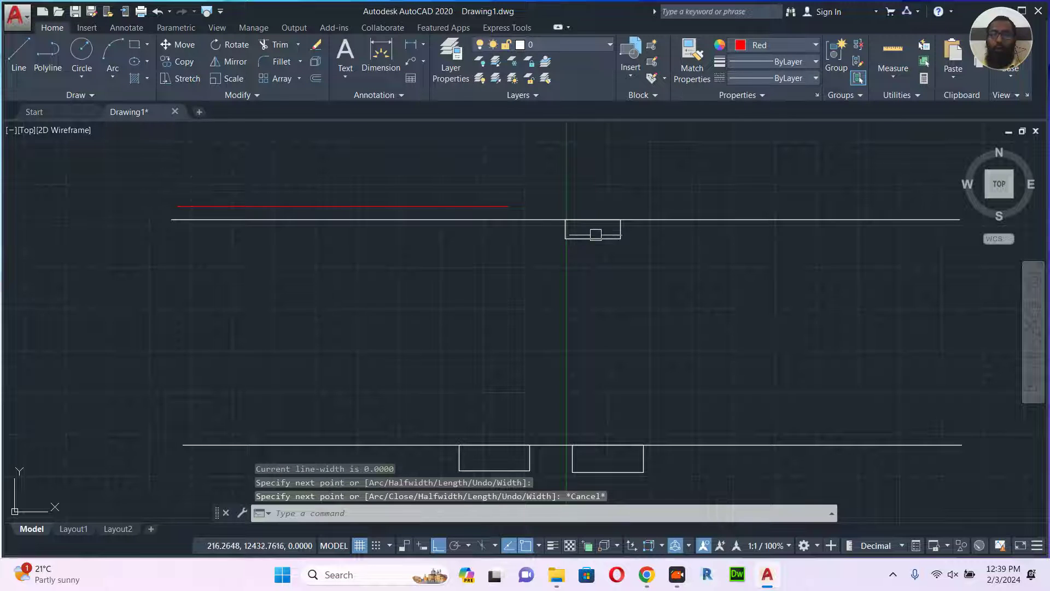
- Copy the small rectangle under the upper line straight up so the copy sits on top of that line
left_click(601, 237)
middle_click_drag(638, 250, 628, 258)
type("co")
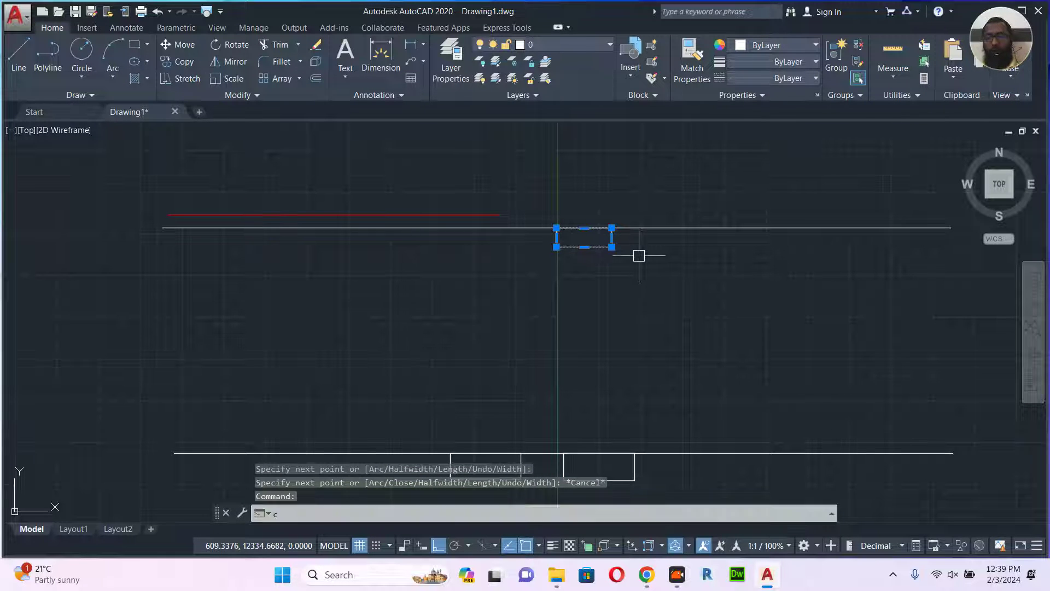
key("Return")
left_click(681, 284)
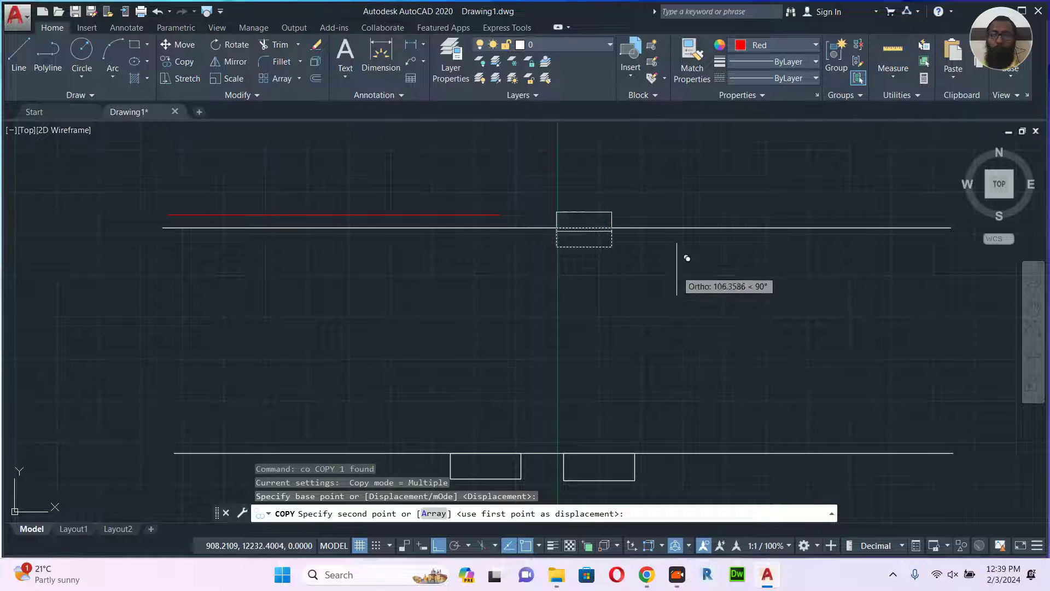
left_click(681, 263)
key("Escape")
- Change the colour of the copied rectangle above the upper line to Blue
left_click(604, 196)
left_click(581, 209)
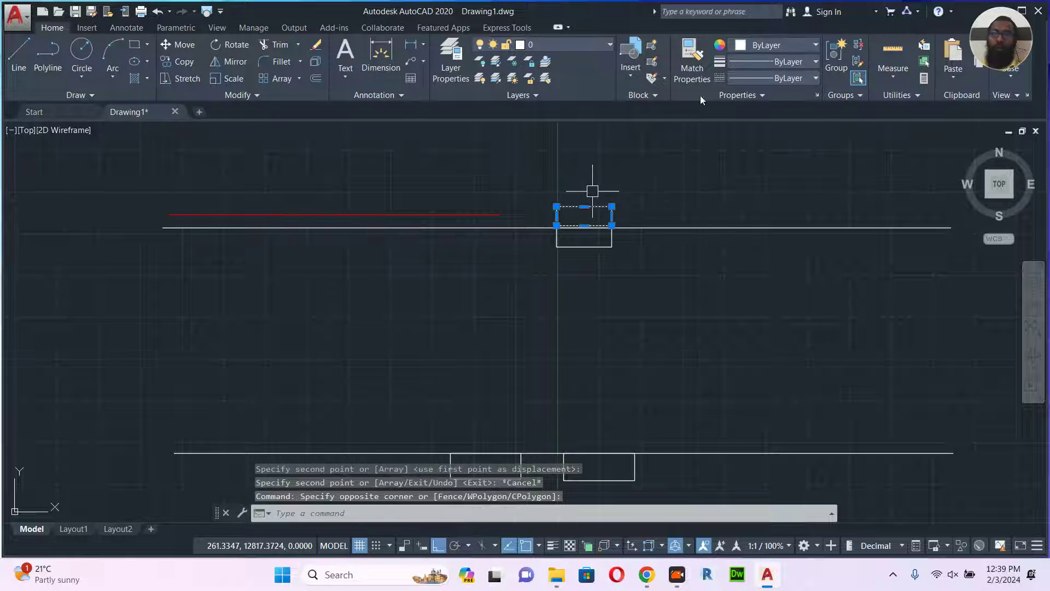
left_click(758, 46)
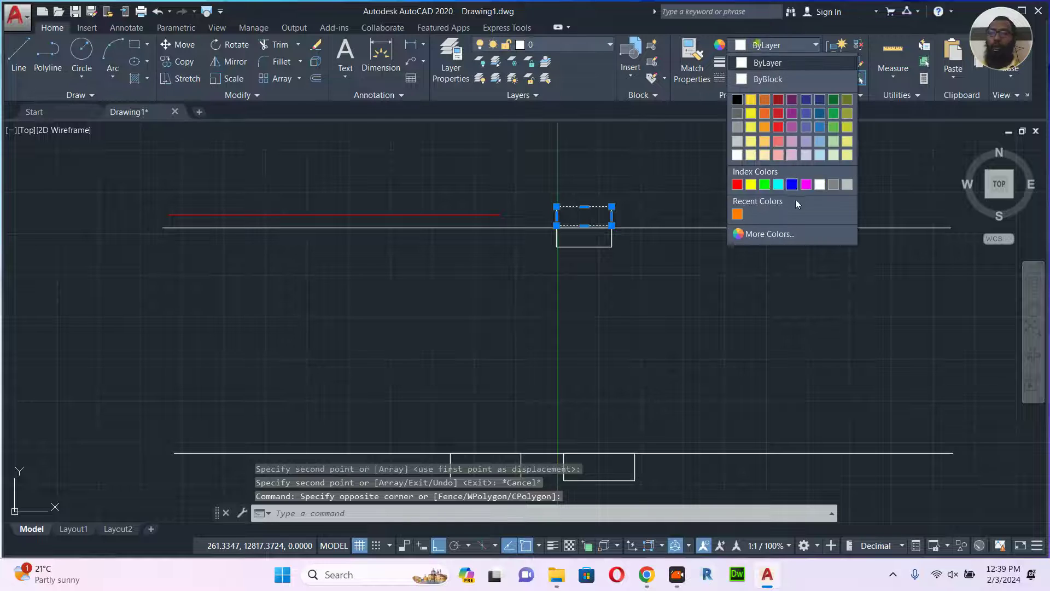
left_click(738, 184)
left_click(759, 42)
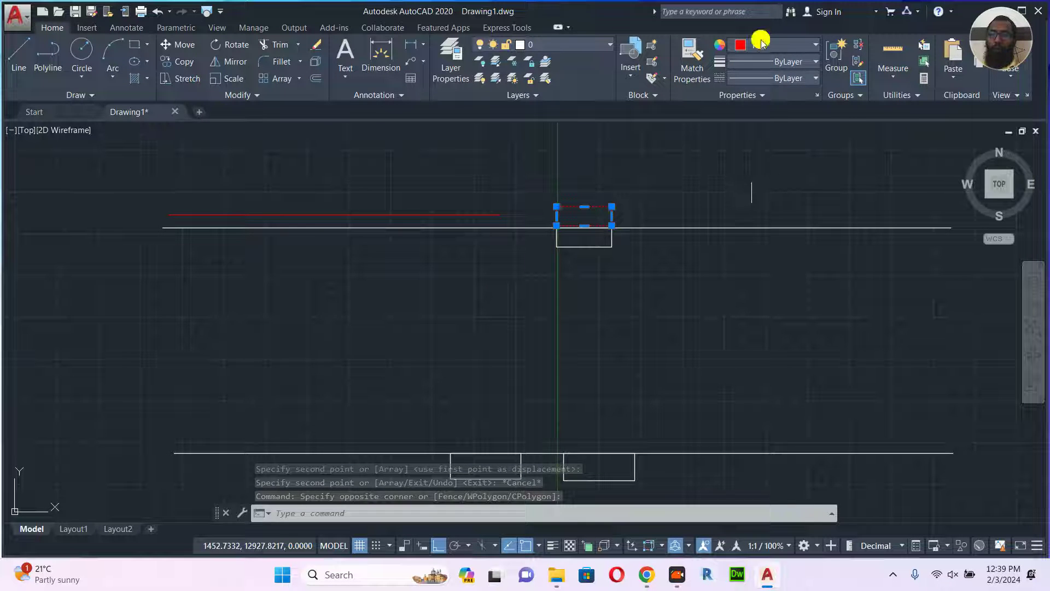
left_click(792, 184)
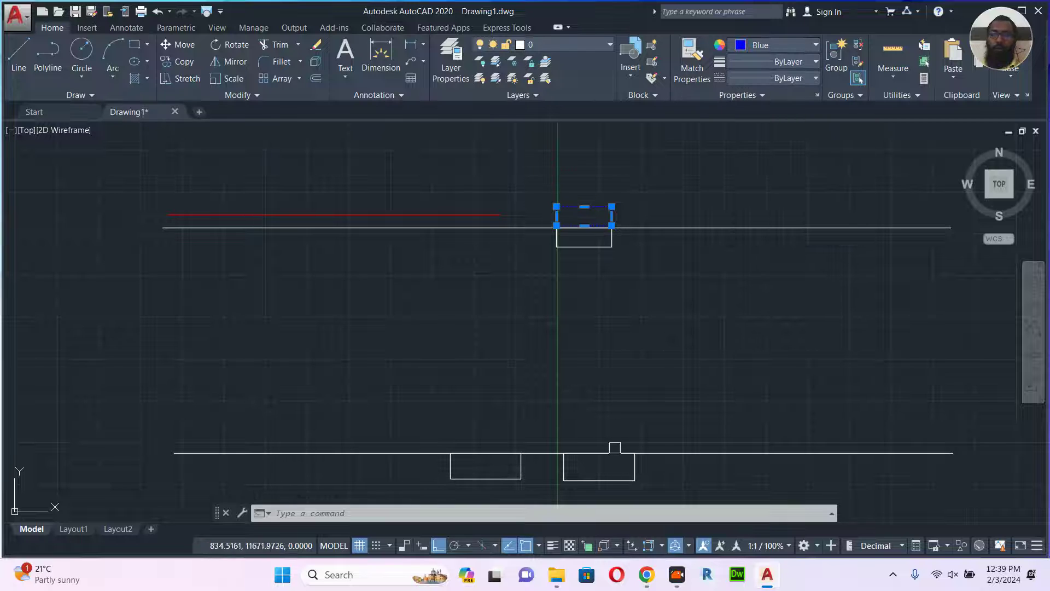
- Switch to Chrome, search Google Images for "pvc circular box", and return to AutoCAD
left_click(647, 575)
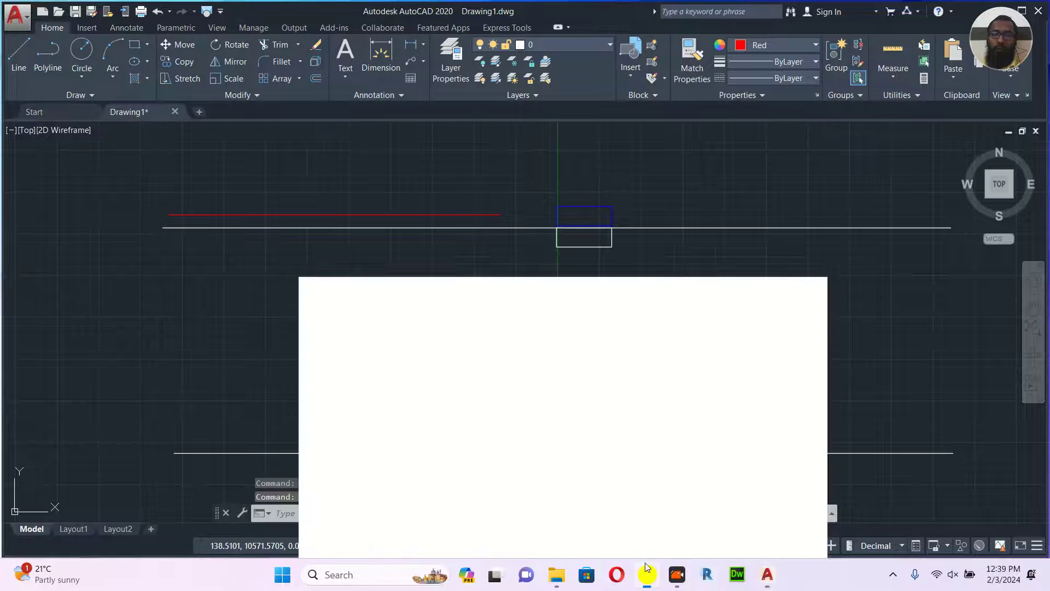
left_click_drag(252, 109, 79, 111)
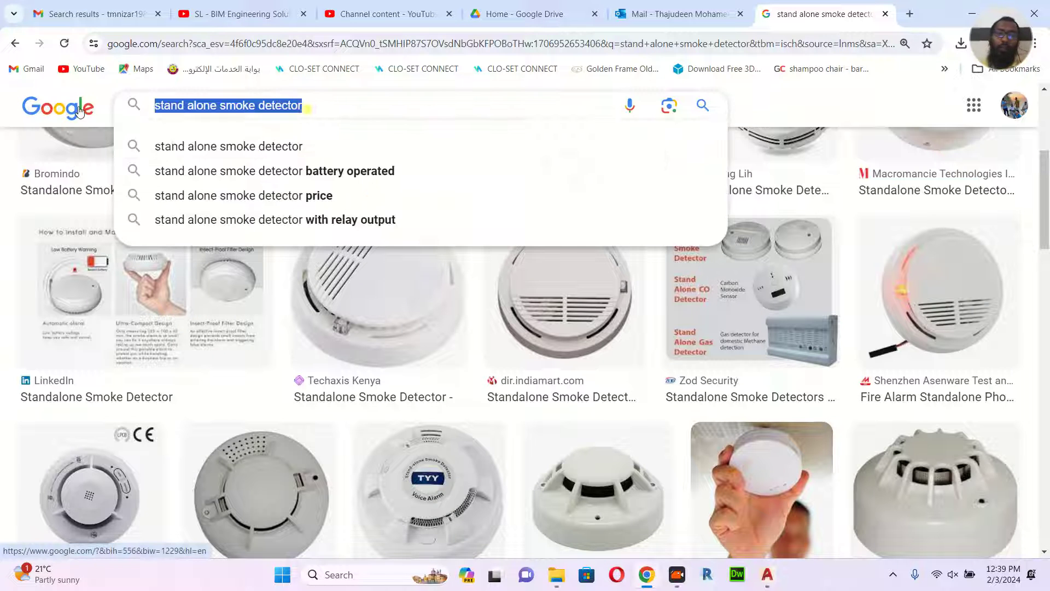
type("pvc c")
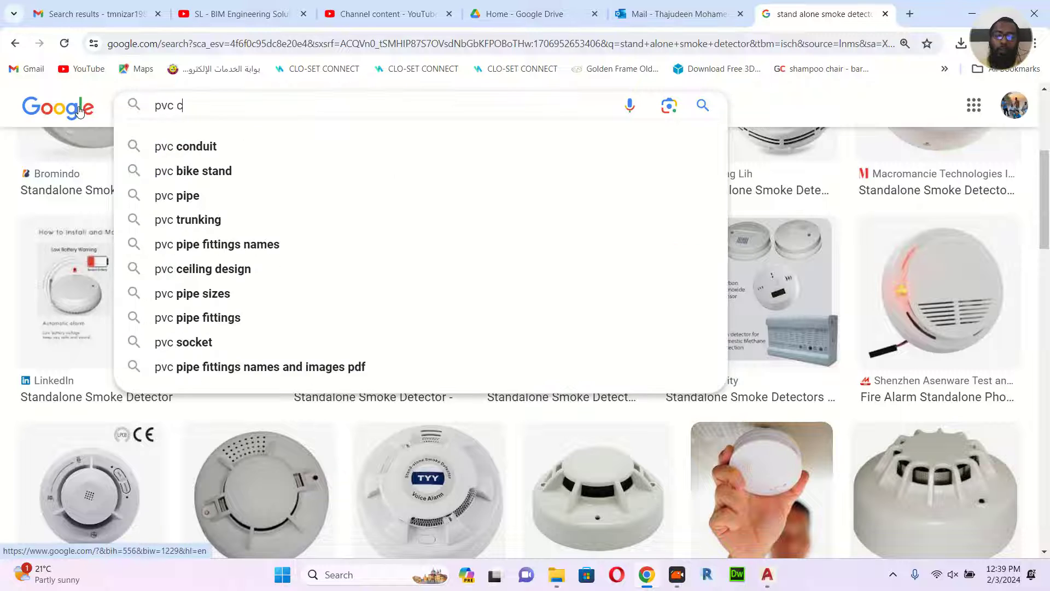
type("ircul")
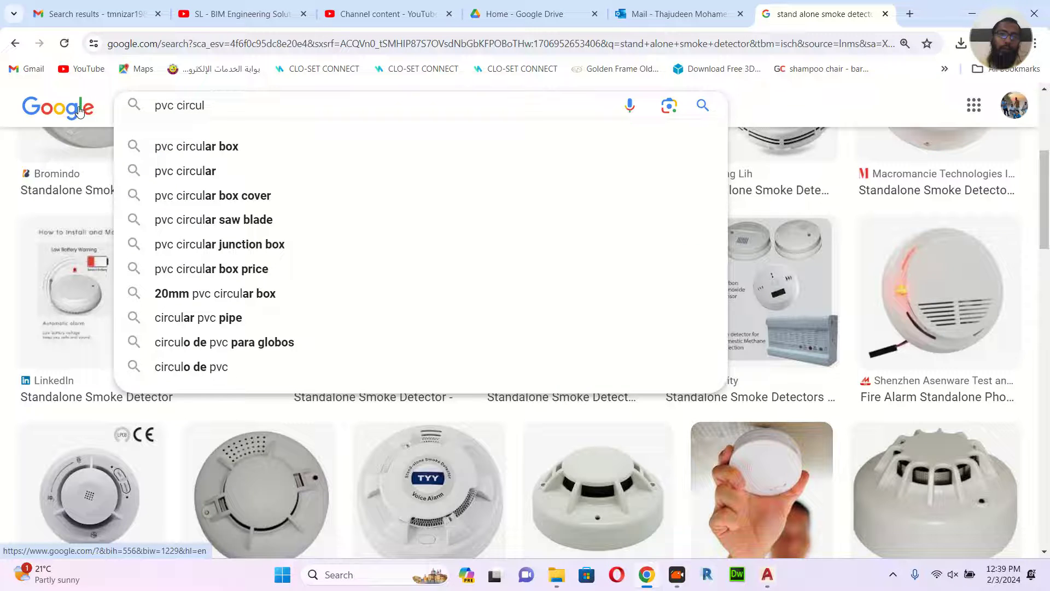
left_click(169, 156)
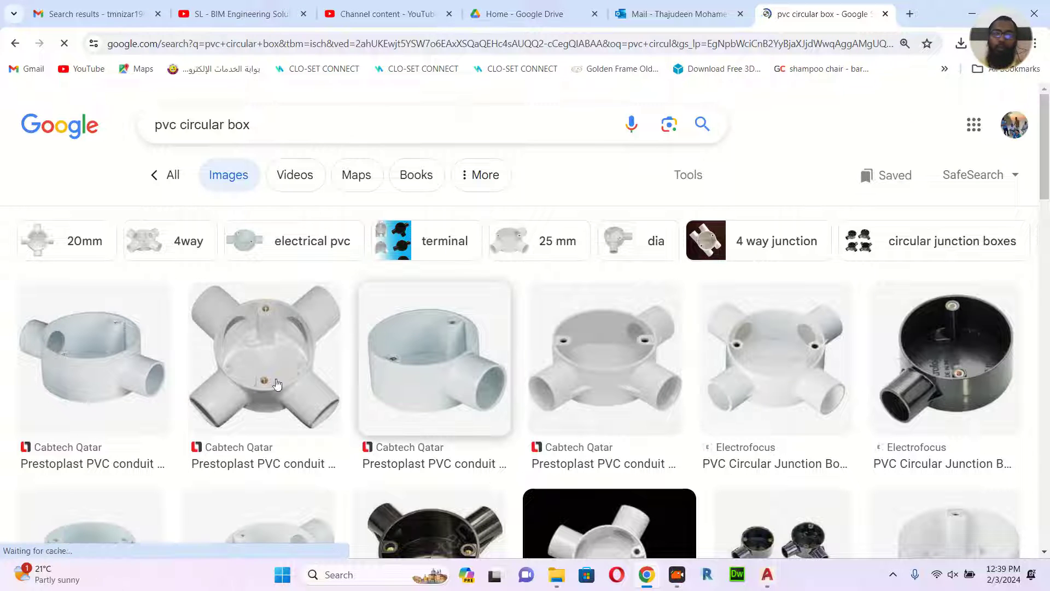
left_click(970, 12)
- Copy the blue rectangle horizontally along the upper line, once to its left and once to its right
left_click(564, 214)
left_click(550, 194)
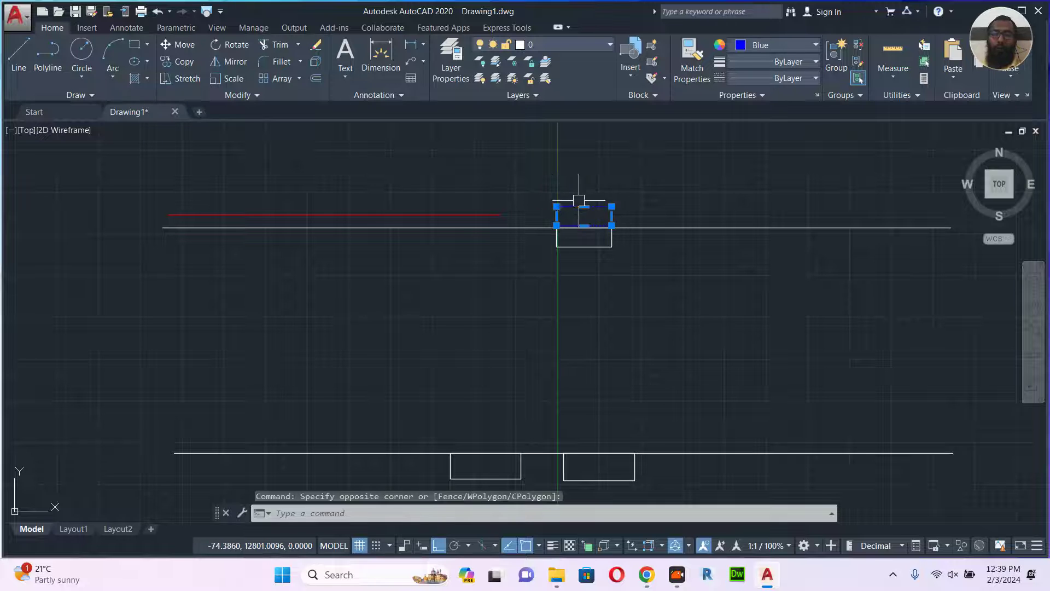
type("co")
key("Return")
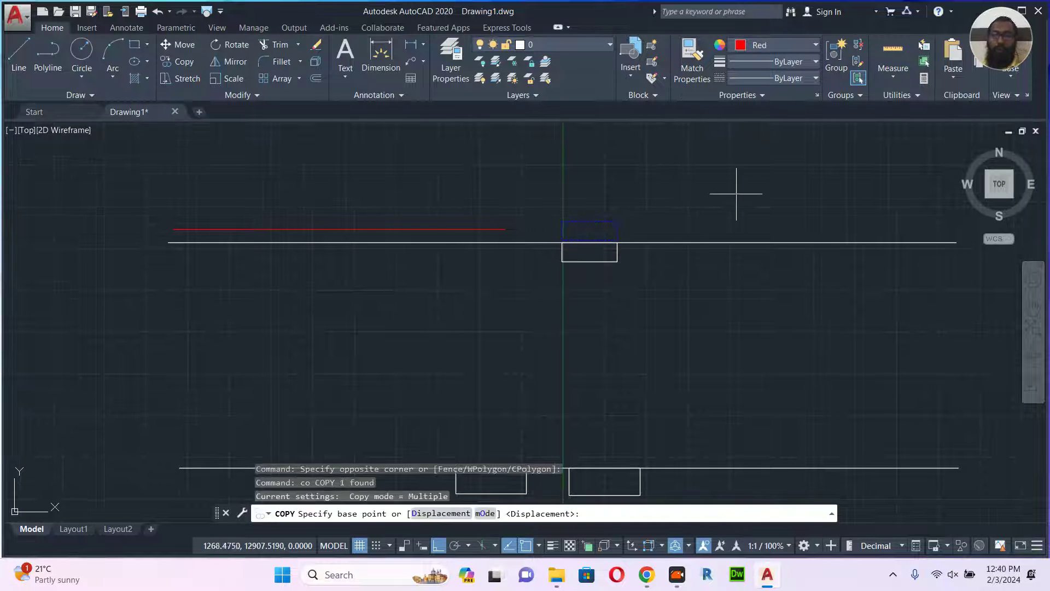
left_click(740, 186)
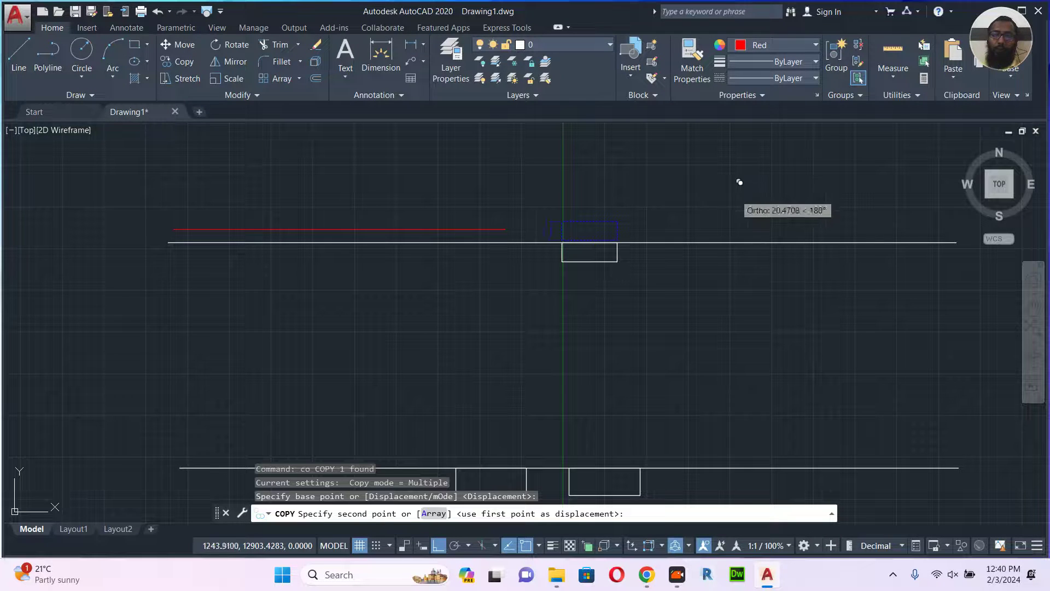
left_click(679, 188)
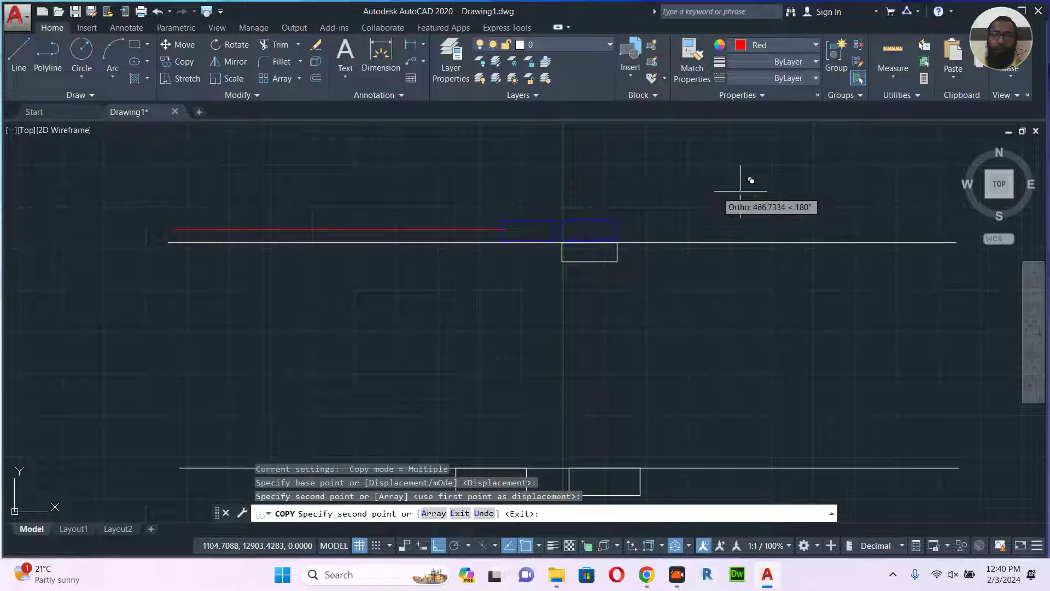
left_click(806, 190)
key("Escape")
middle_click_drag(613, 298, 646, 268)
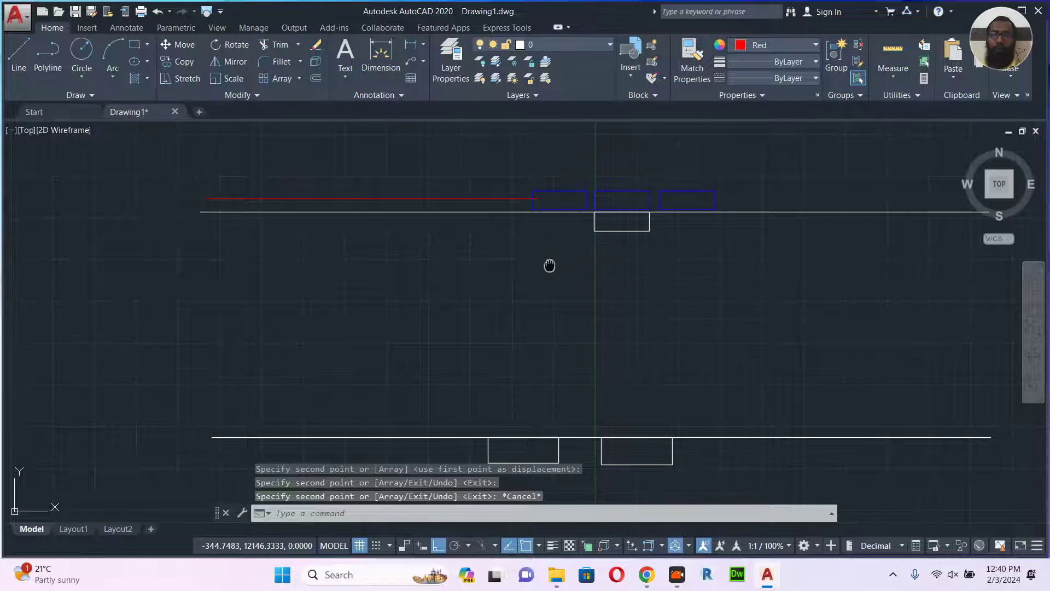
middle_click_drag(549, 266, 581, 268)
type("pl")
key("Return")
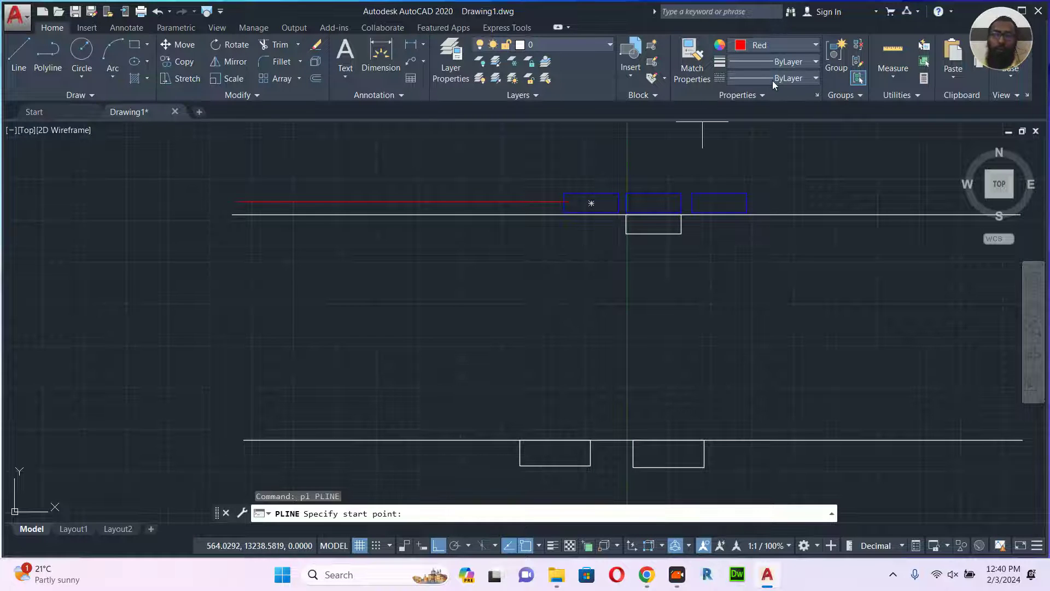
key("Escape")
- Set the current colour to Magenta and draw a stepped polyline from the left blue rectangle down to the left rectangle under the lower line
left_click(771, 47)
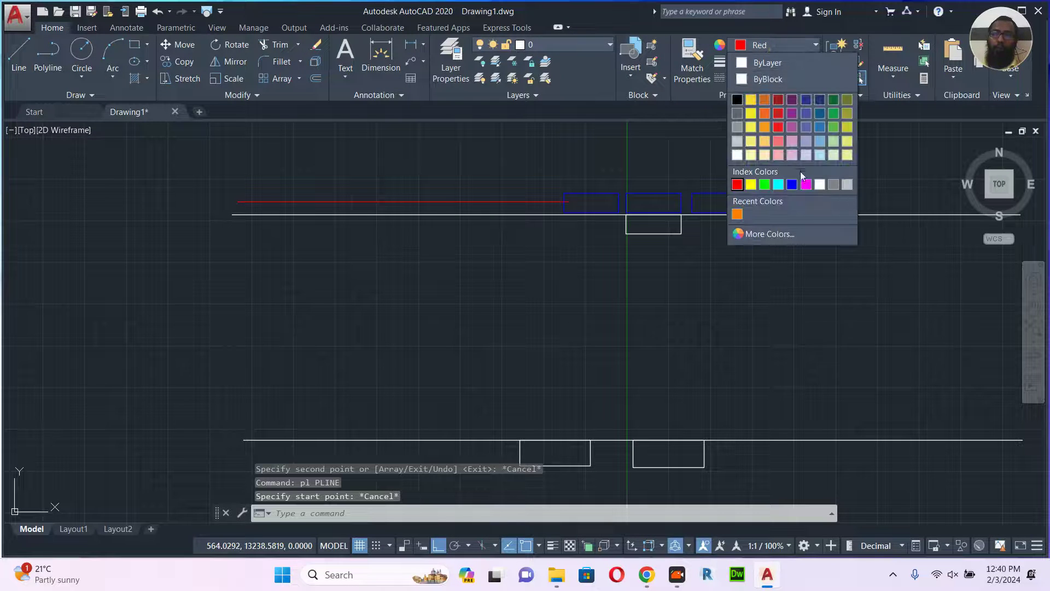
left_click(810, 186)
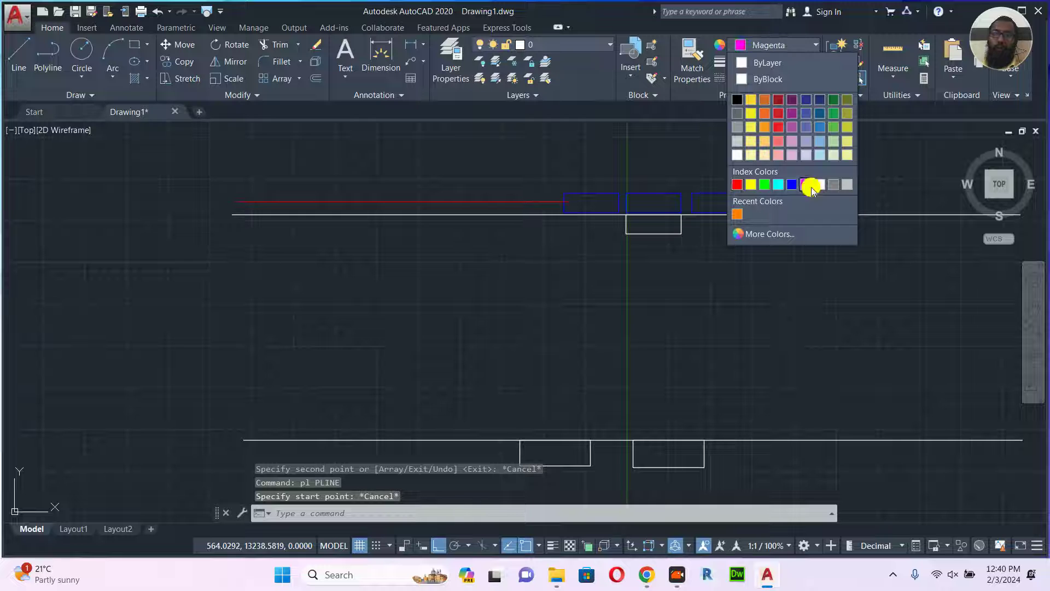
type("pl")
key("Return")
left_click(591, 204)
left_click(589, 302)
left_click(558, 302)
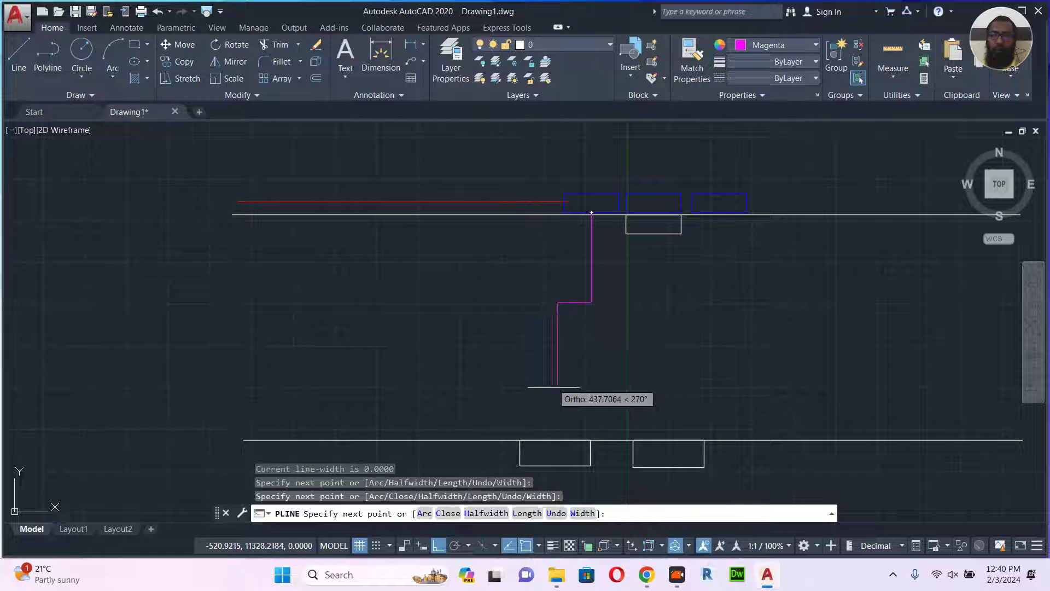
left_click(555, 453)
key("Escape")
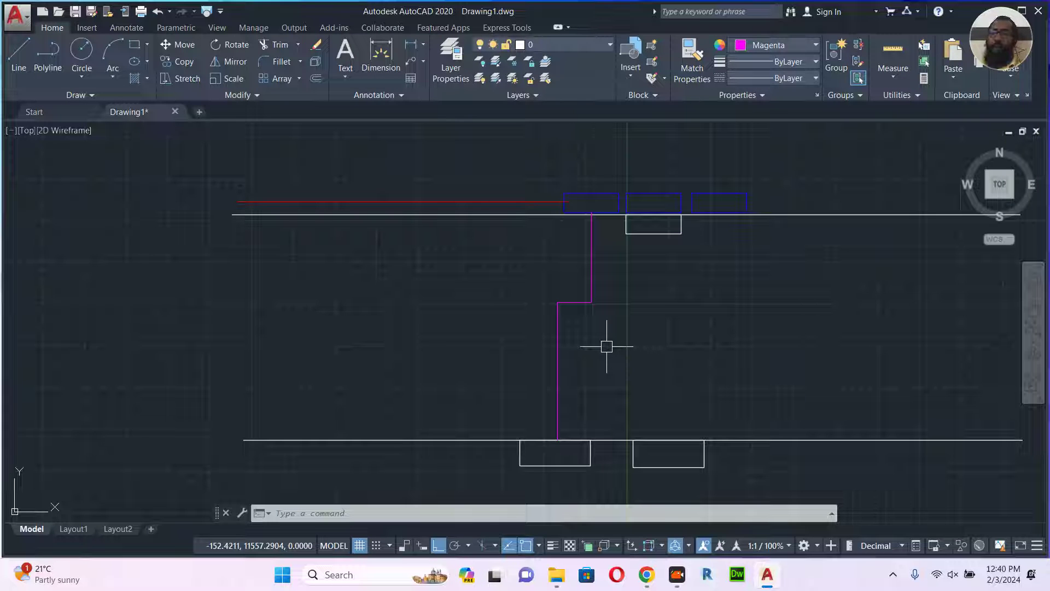
- Switch to Chrome, search Google Images for "flexible conduit", and return to AutoCAD
left_click(646, 575)
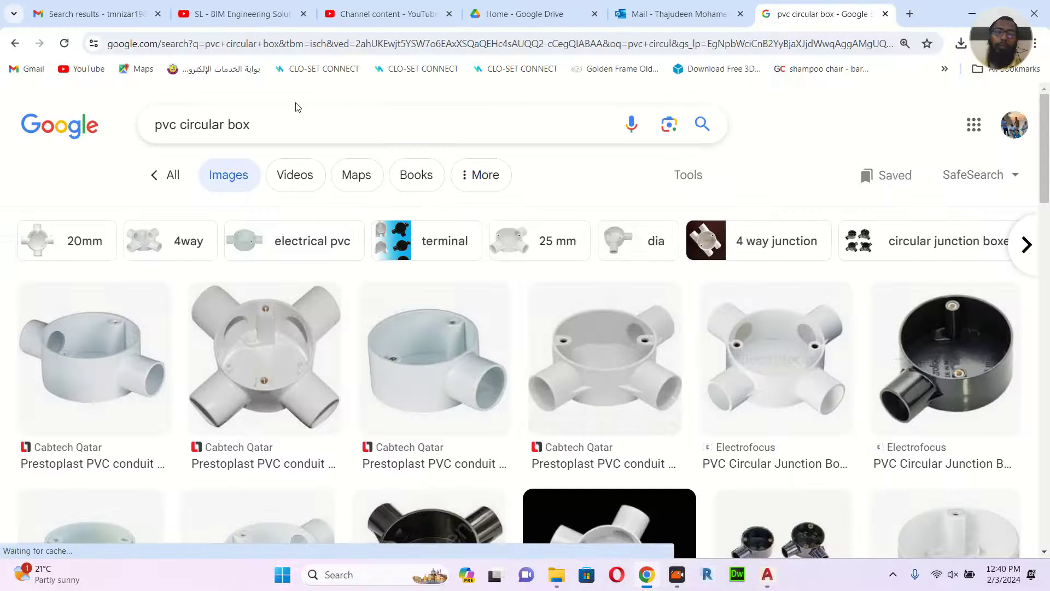
left_click(299, 123)
type("f")
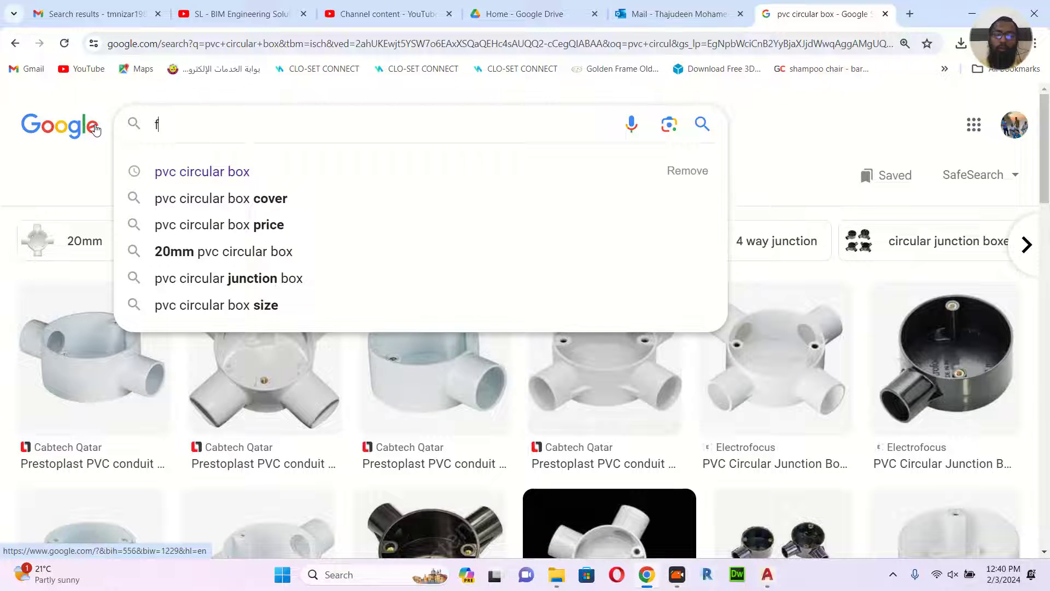
type("lexible")
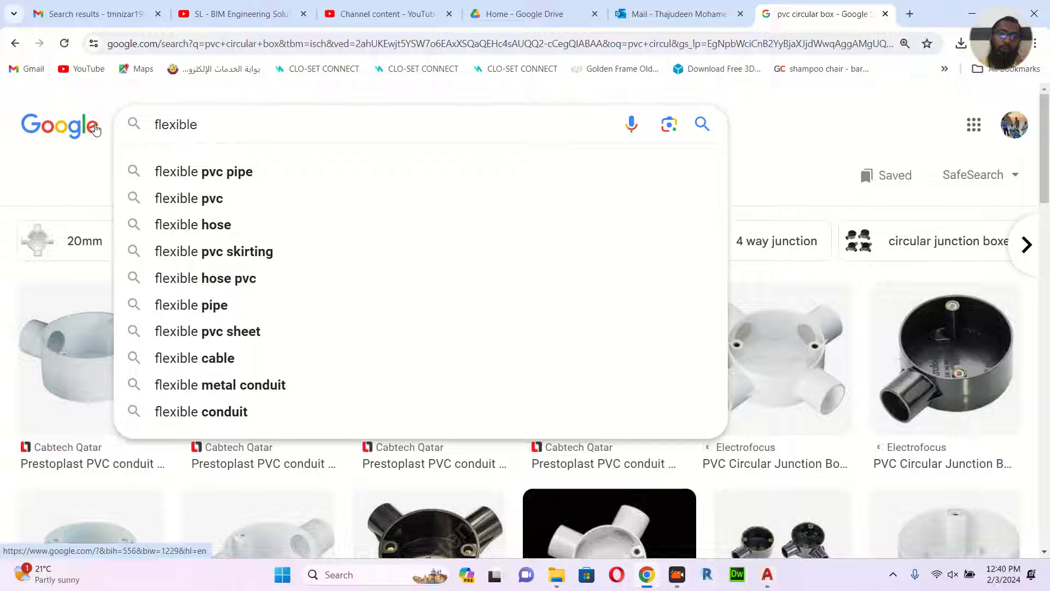
left_click(197, 411)
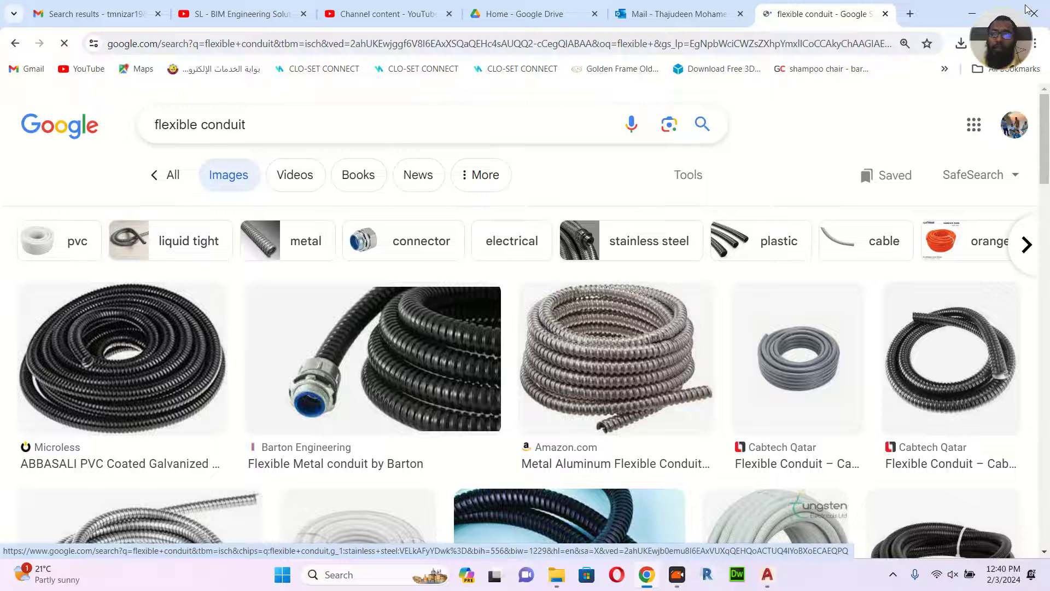
left_click(979, 7)
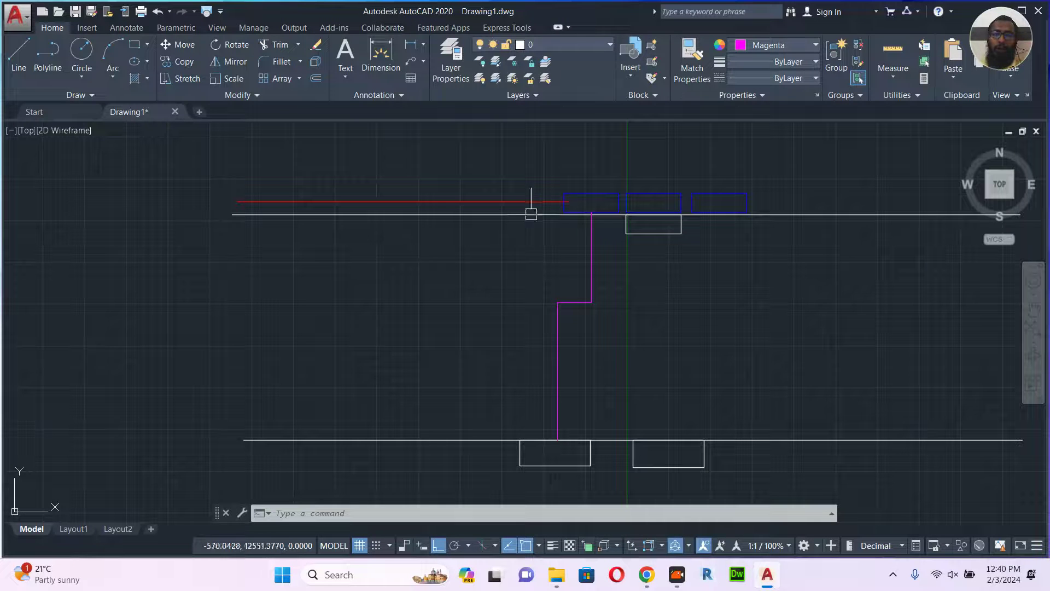
- Draw a short horizontal polyline joining the left and middle blue rectangles above the upper line
middle_click_drag(662, 320, 609, 328)
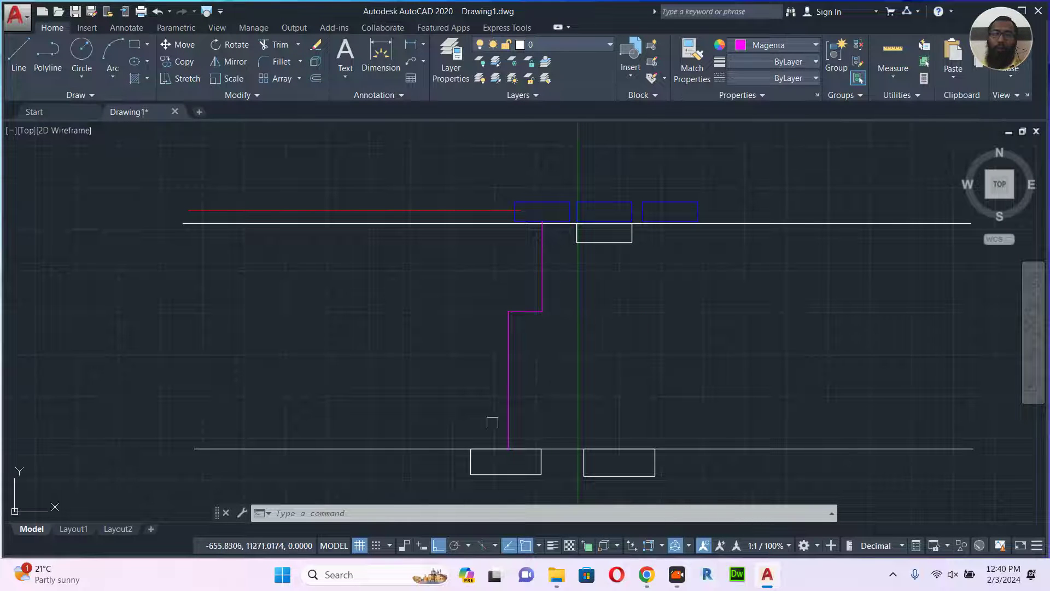
middle_click_drag(564, 445, 539, 431)
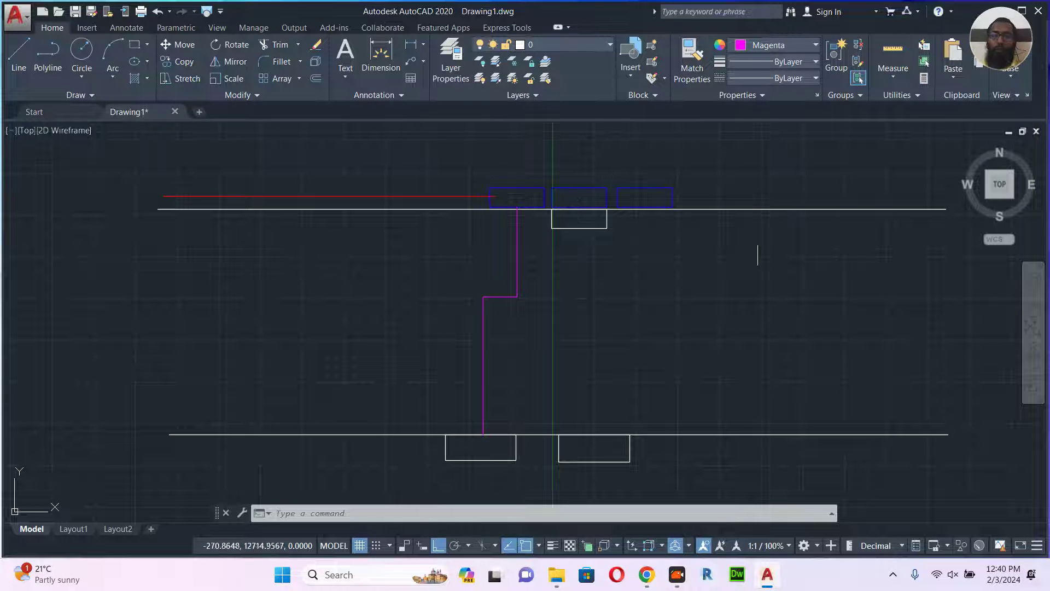
type("pl")
key("Return")
scroll(543, 201, "up", 3)
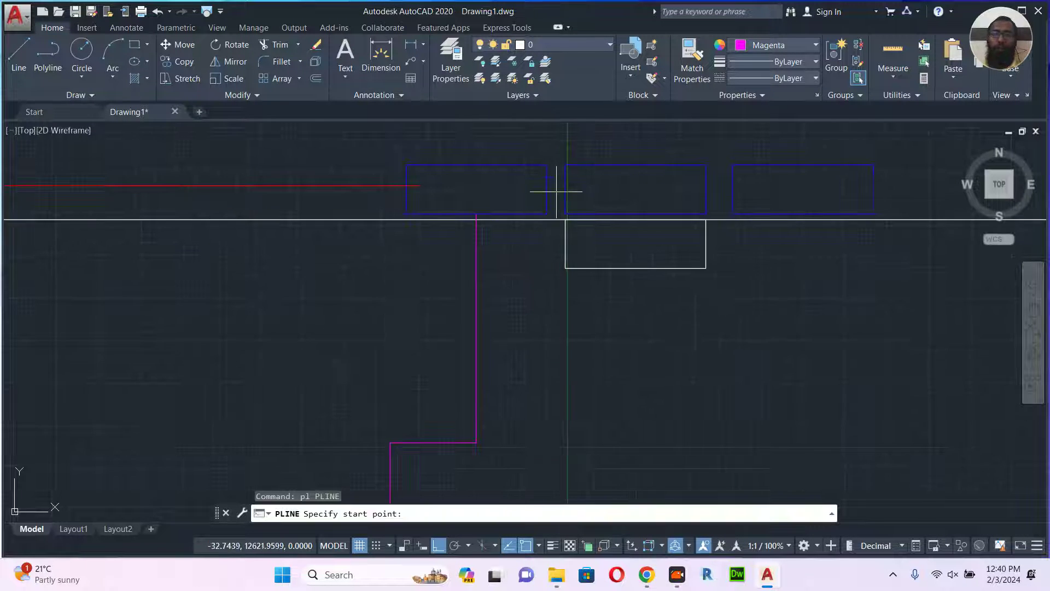
left_click(565, 190)
left_click(546, 189)
key("Escape")
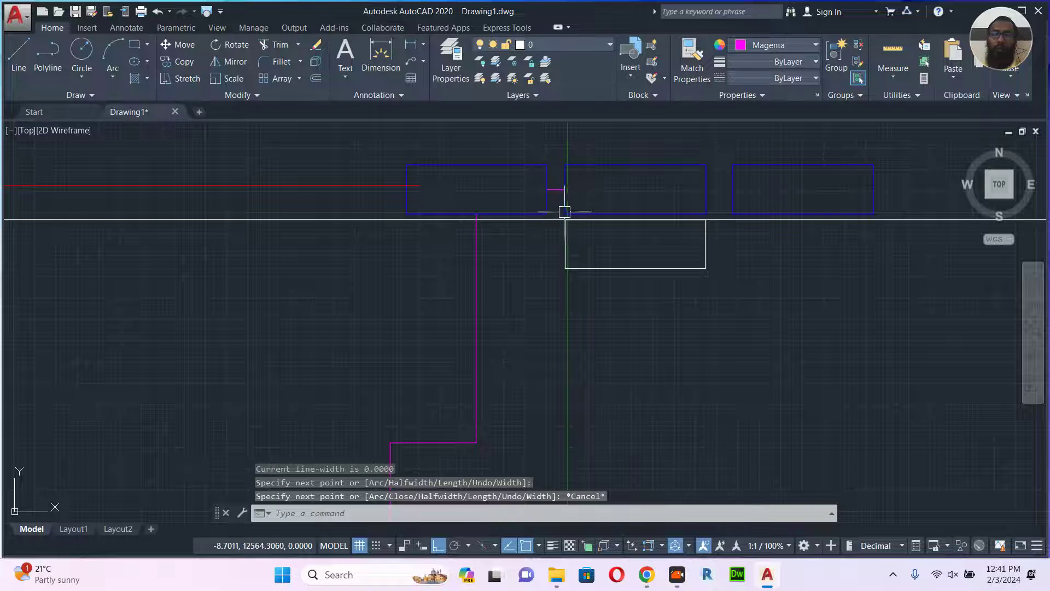
- Match the properties of the long red line to the short connector between the blue rectangles
left_click(373, 186)
type("m")
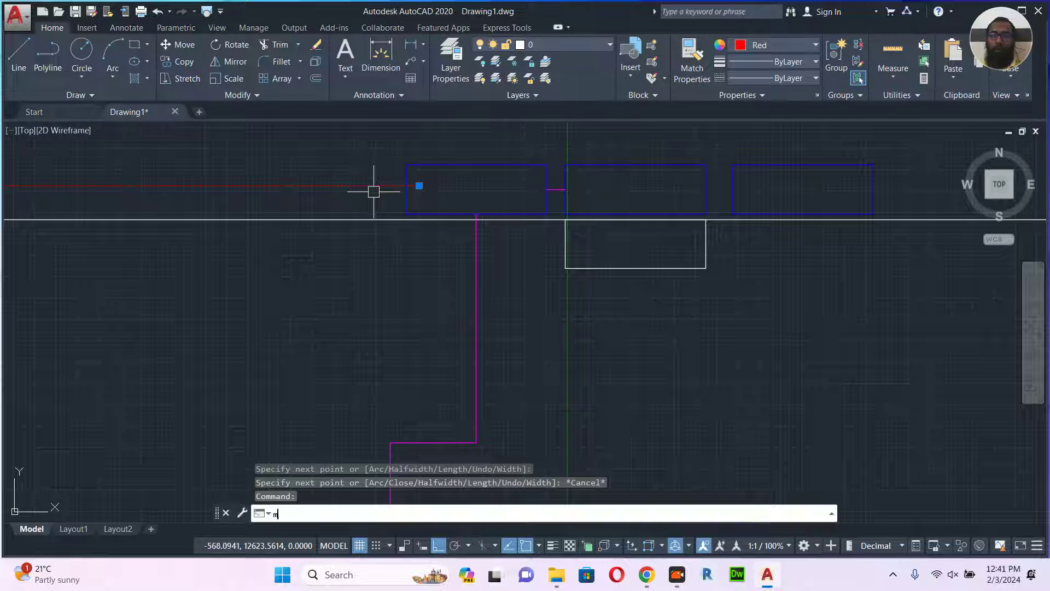
type("a")
key("Return")
scroll(607, 192, "up", 2)
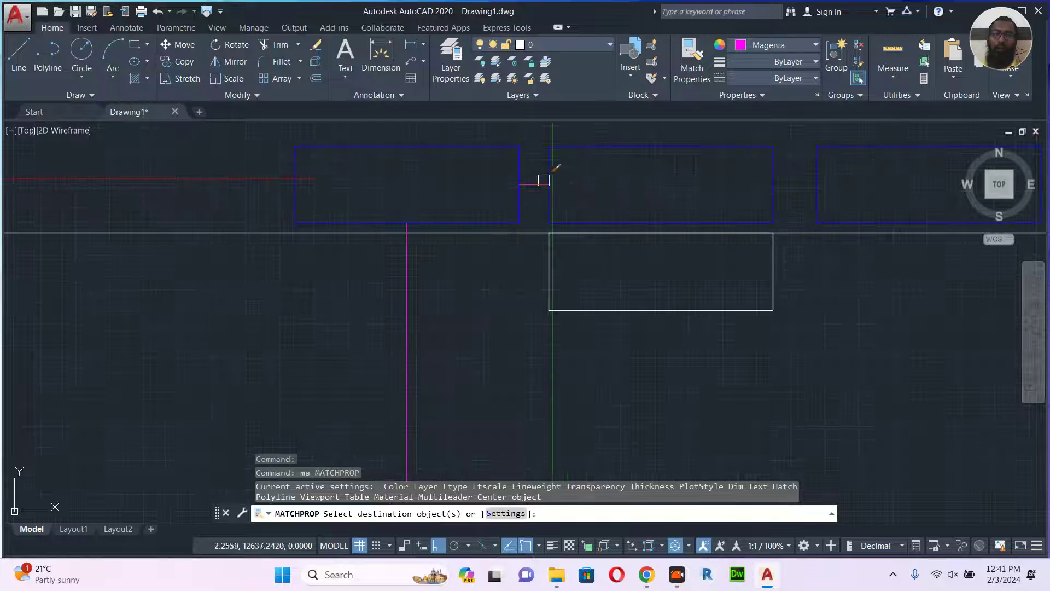
key("Escape")
scroll(490, 193, "down", 4)
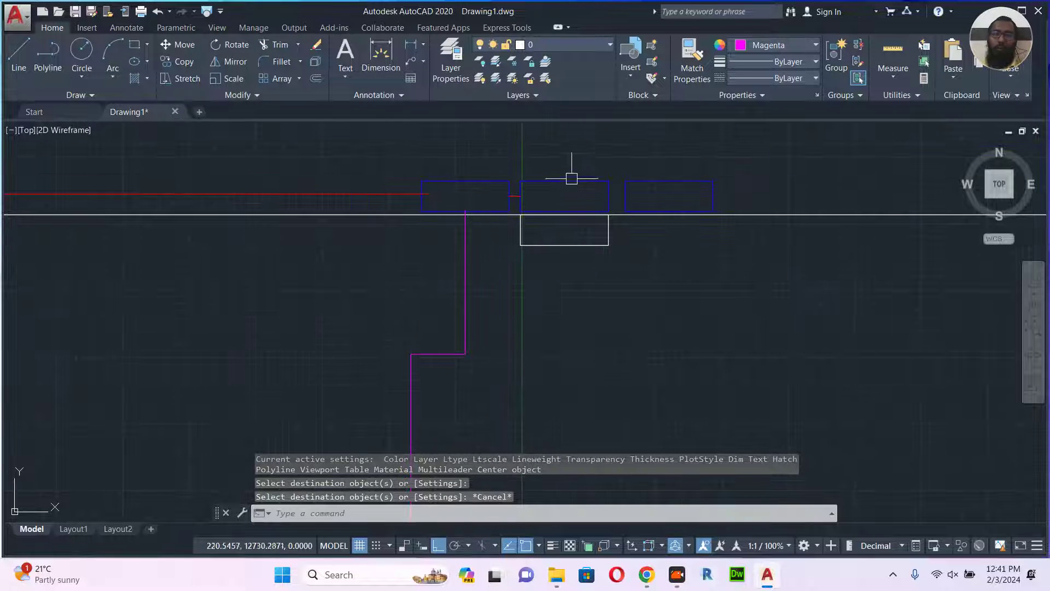
- Draw a stepped magenta polyline from the rightmost blue rectangle down to the right-hand rectangle under the lower line
mouse_move(664, 226)
middle_mouse_down()
mouse_move(669, 234)
mouse_move(664, 218)
mouse_move(638, 216)
middle_mouse_up()
type("pl")
key("Return")
left_click(644, 180)
scroll(628, 225, "down", 2)
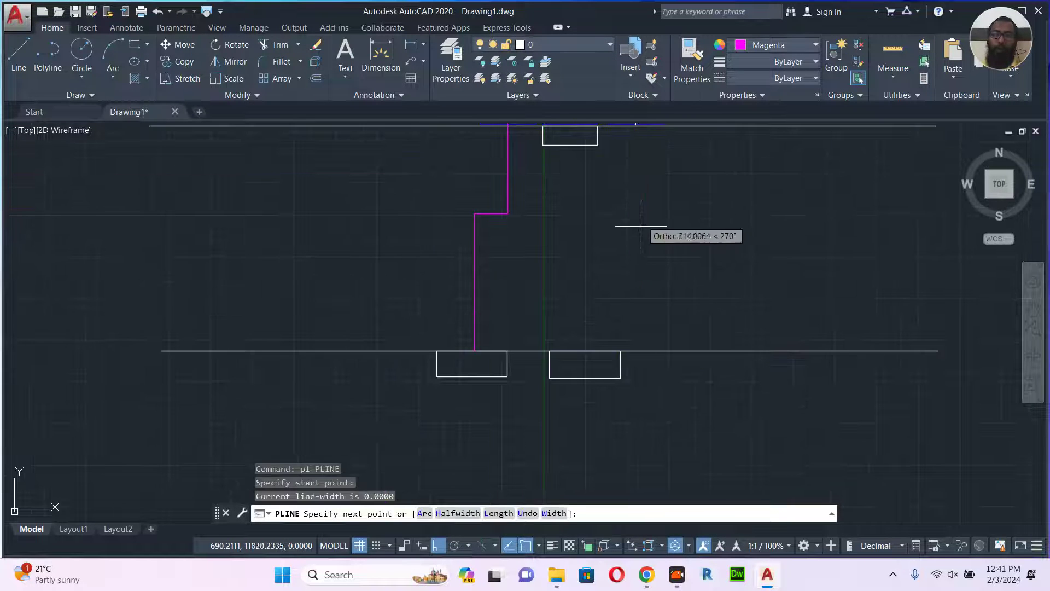
left_click(643, 255)
left_click(594, 258)
left_click(591, 352)
key("Escape")
scroll(595, 342, "down", 2)
middle_click_drag(659, 244, 647, 309)
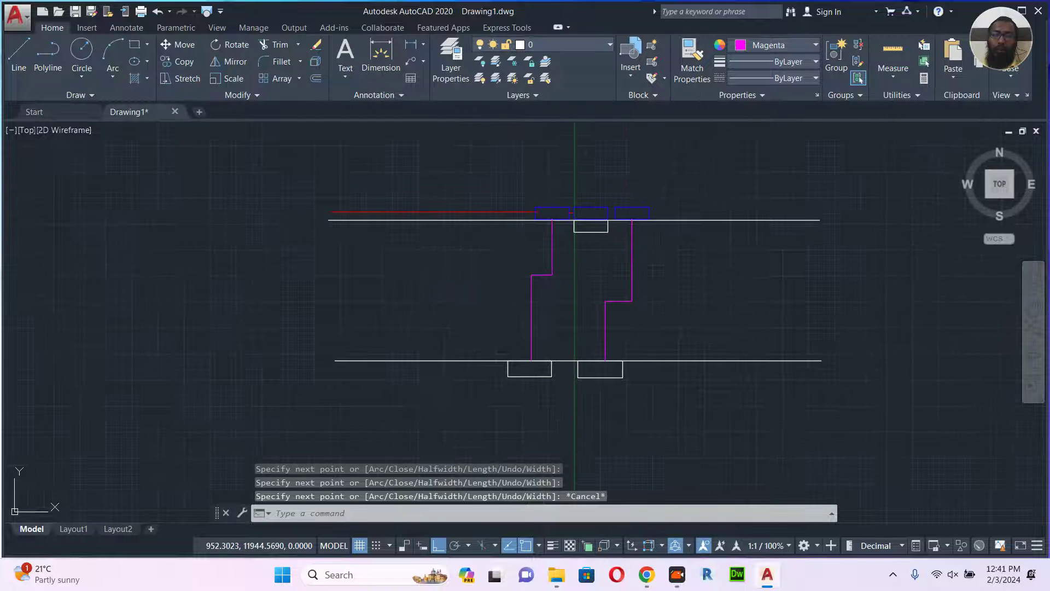
- Examine the ceiling section's blue boxes, magenta drops and rectangles beneath both lines, and compare it with the detector plan
scroll(645, 202, "up", 3)
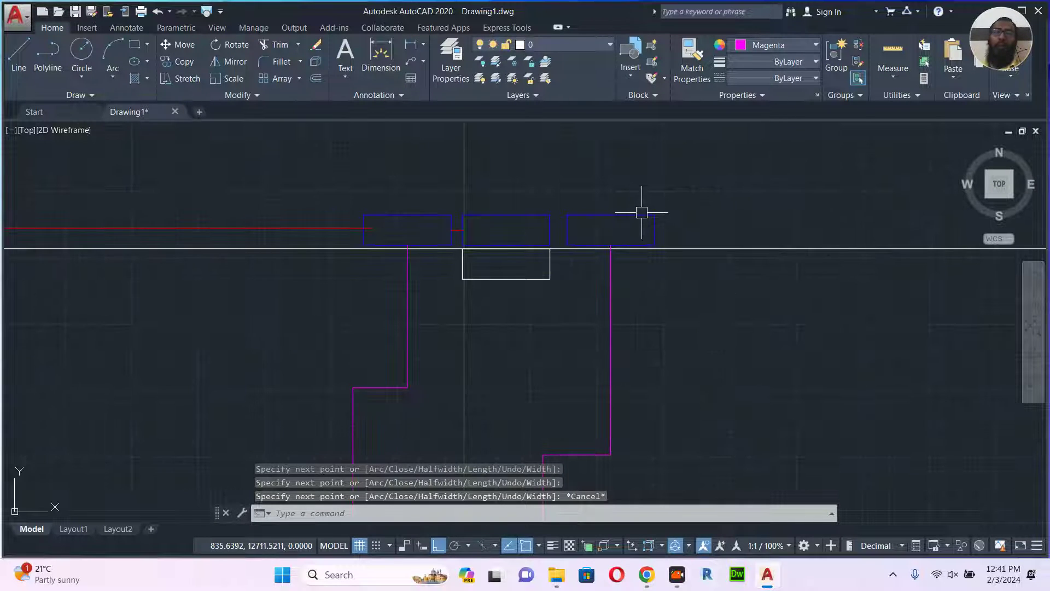
left_click(641, 214)
middle_click_drag(668, 296, 668, 206)
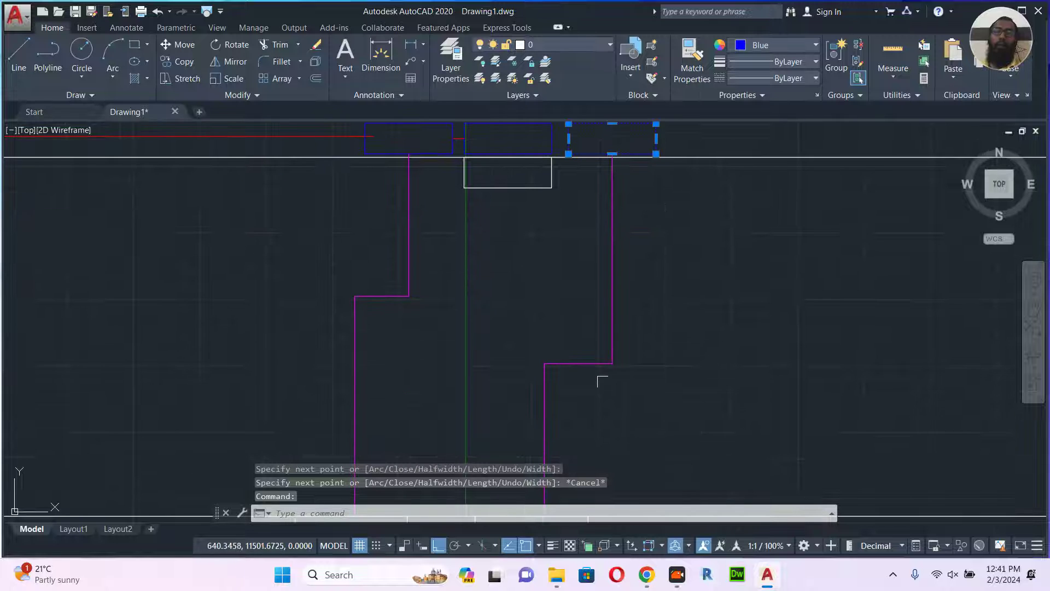
scroll(602, 379, "down", 3)
key("Escape")
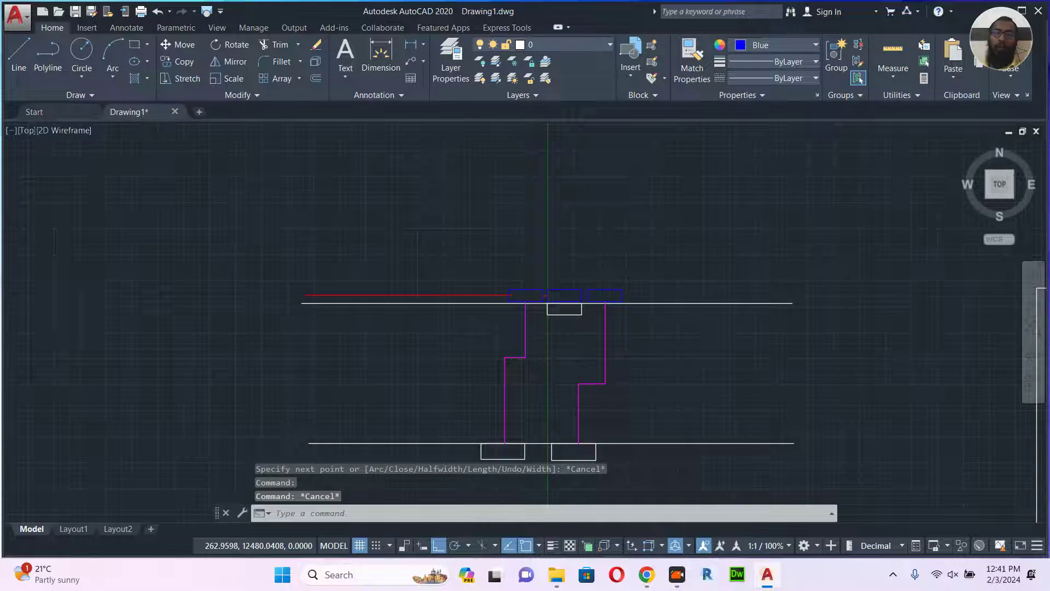
scroll(573, 318, "up", 3)
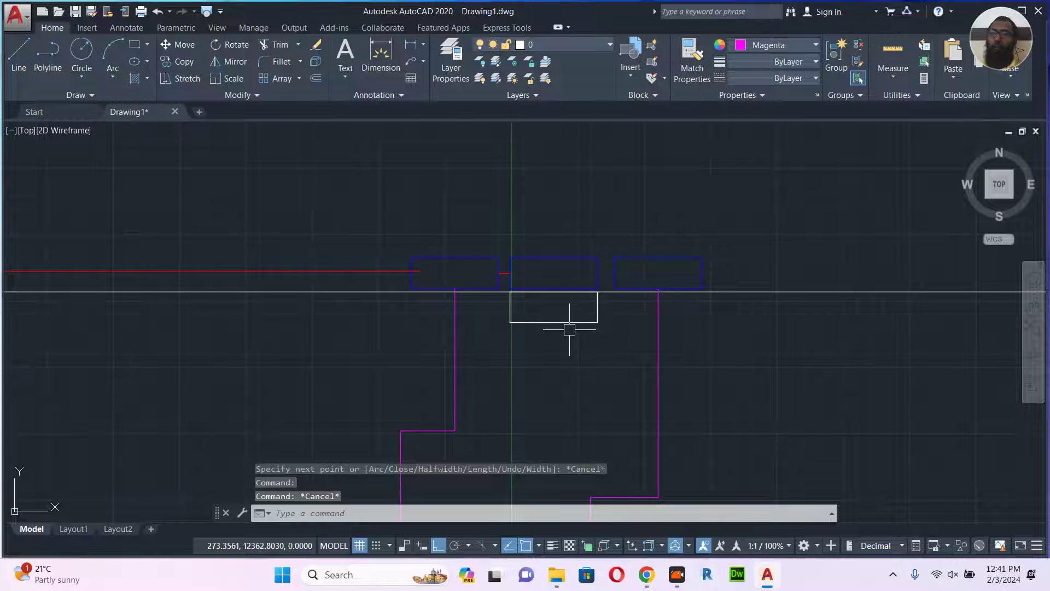
scroll(546, 230, "down", 3)
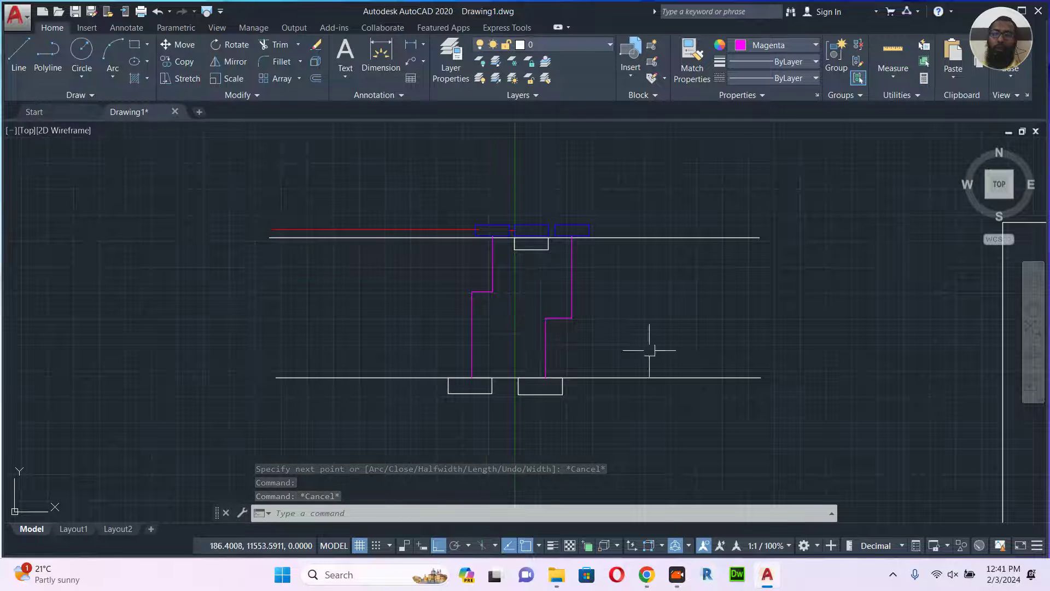
scroll(445, 295, "down", 3)
key("Escape")
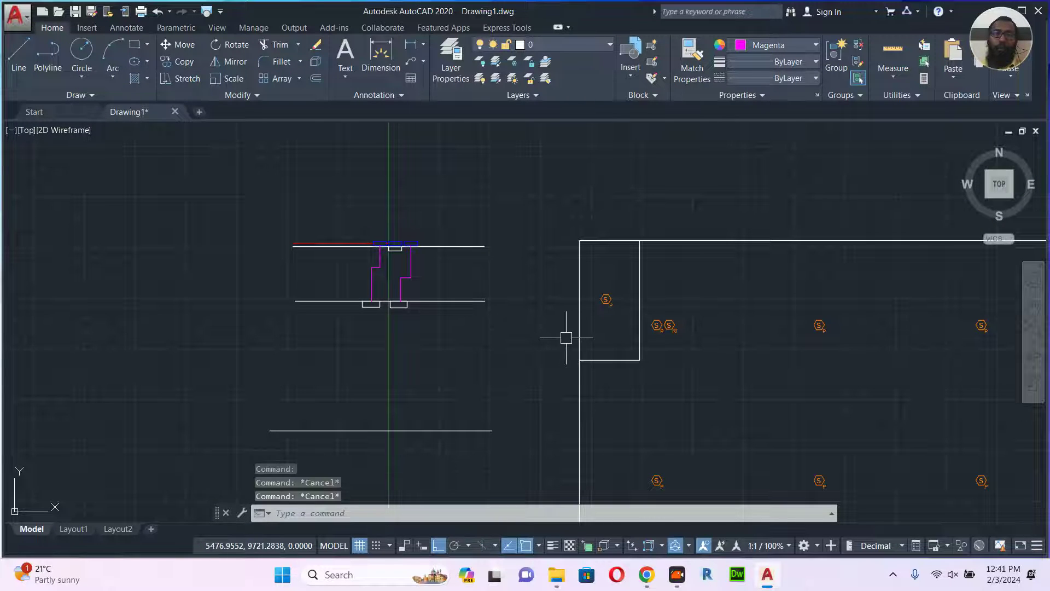
key("ctrl+o")
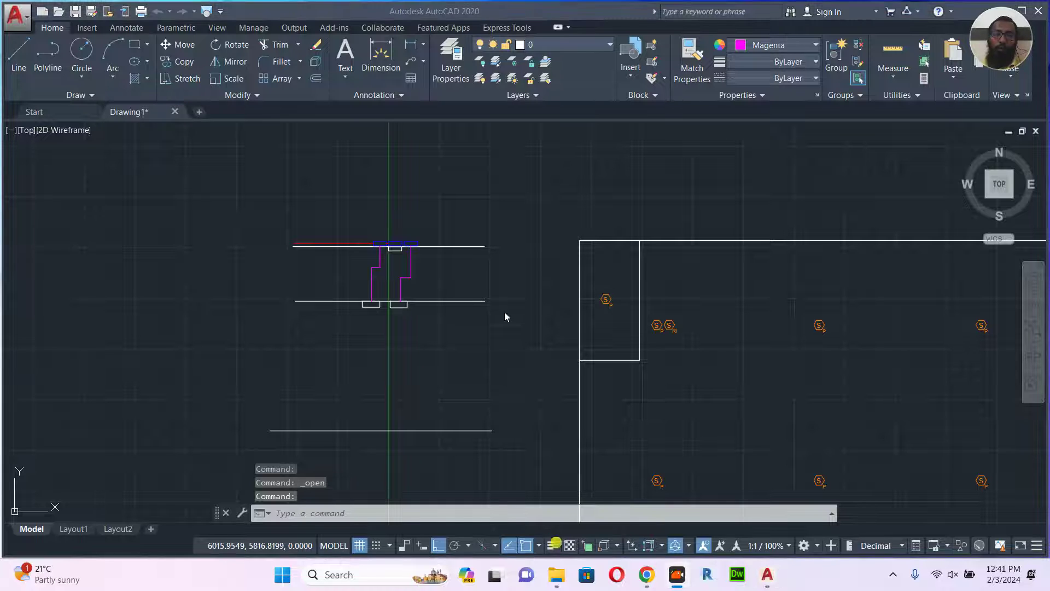
scroll(505, 316, "down", 3)
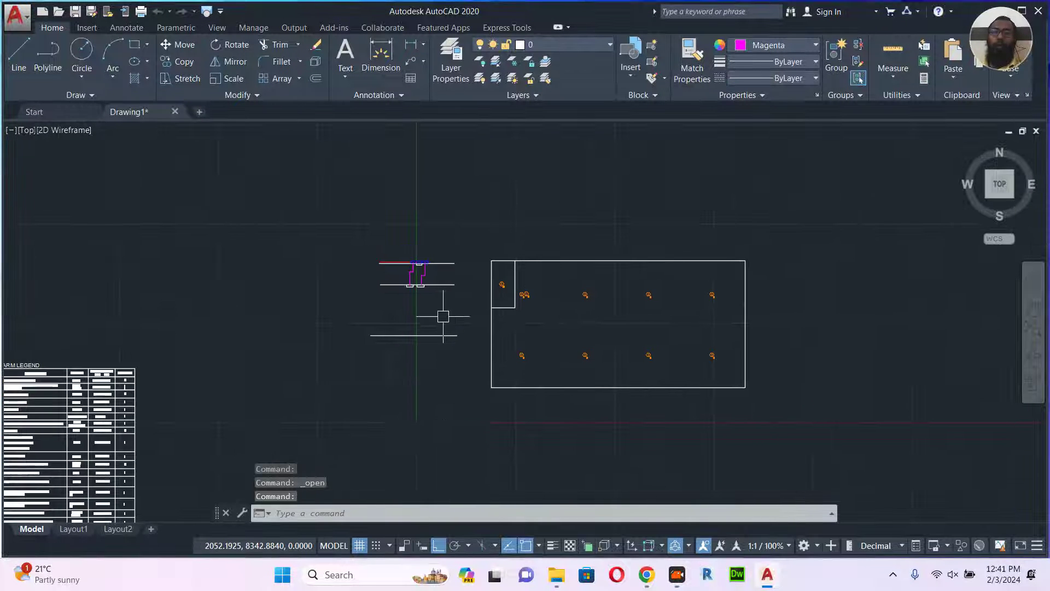
- Erase the entire ceiling section sketch, including its horizontal lines, beside the detector floor plan
scroll(443, 316, "up", 2)
left_click(484, 203)
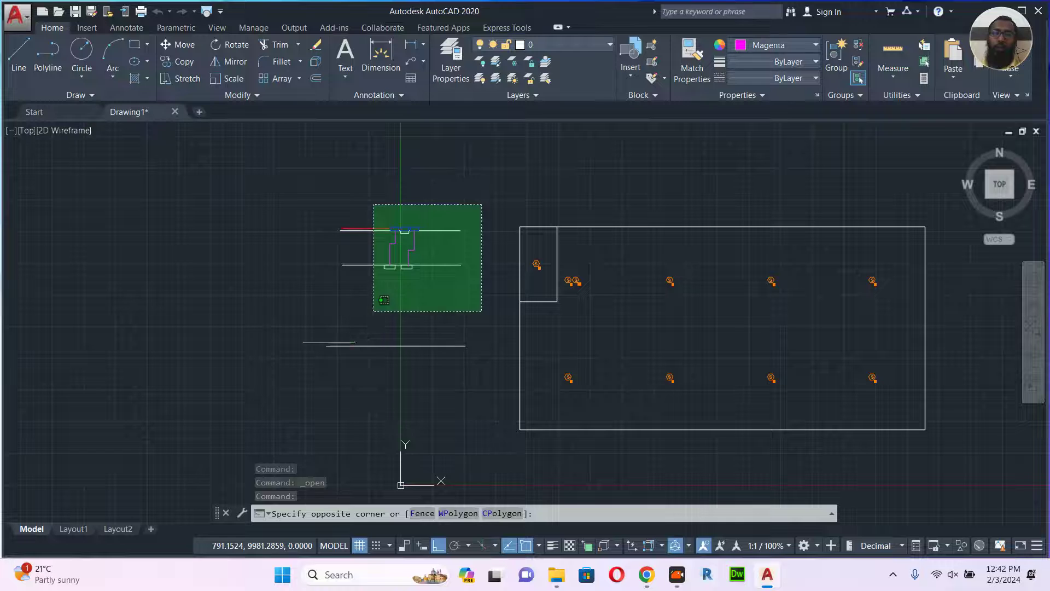
left_click(260, 402)
scroll(437, 222, "up", 4)
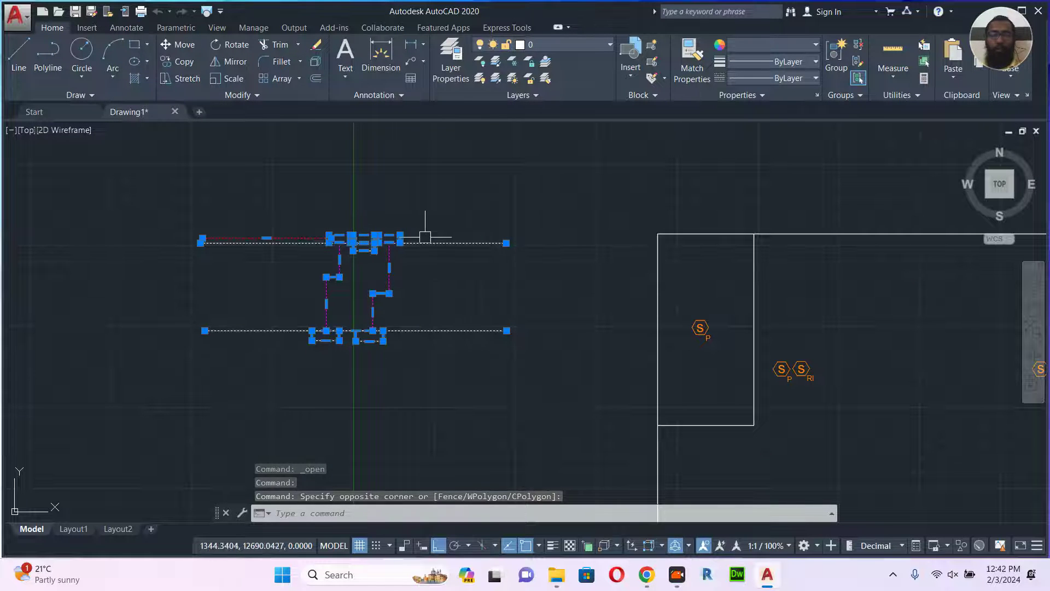
type("e")
key("Return")
scroll(503, 290, "down", 2)
mouse_move(519, 298)
middle_mouse_down()
mouse_move(317, 246)
mouse_move(277, 229)
mouse_move(258, 197)
middle_mouse_up()
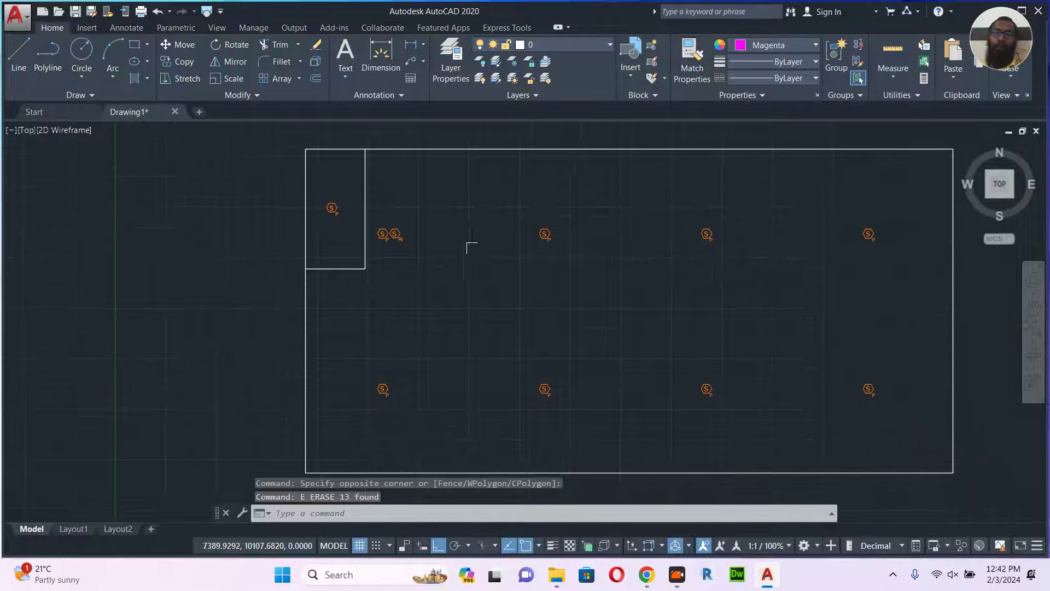
- Copy the RI smoke detector symbol horizontally beside each of the other three P detectors in the plan's upper row
scroll(402, 246, "up", 4)
left_click(402, 227)
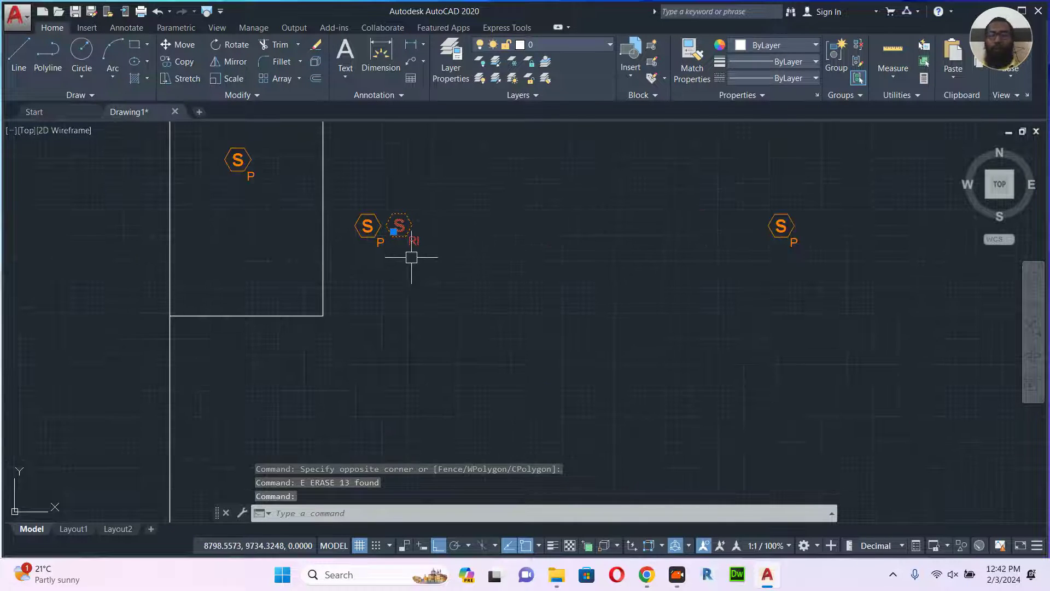
type("co")
key("Return")
left_click(382, 245)
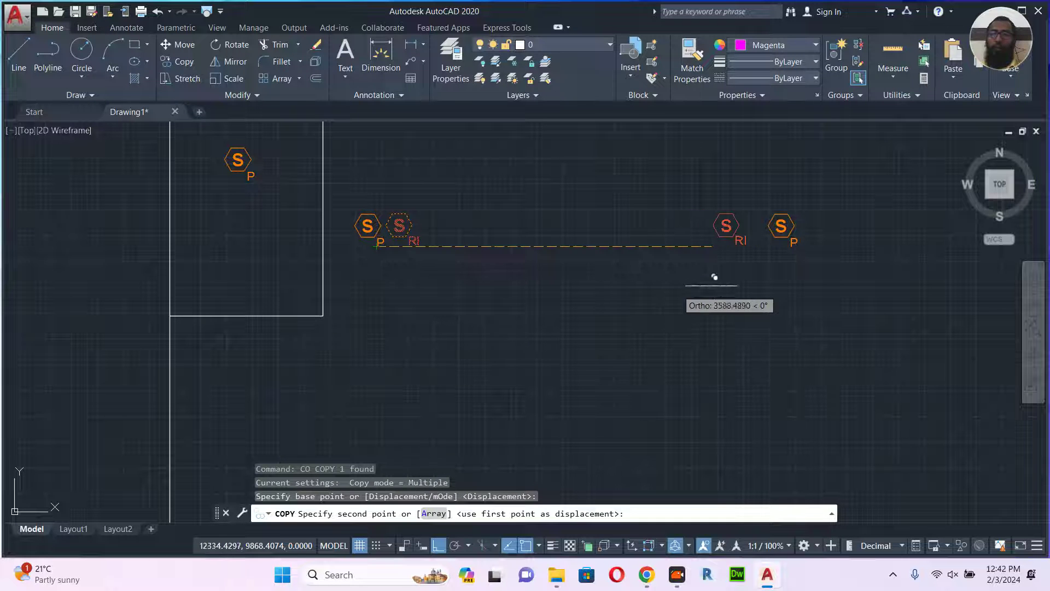
left_click(732, 274)
middle_click_drag(769, 296, 273, 251)
left_click(624, 241)
scroll(623, 241, "down", 6)
middle_click_drag(938, 281, 669, 268)
scroll(513, 312, "up", 10)
middle_click_drag(419, 268, 607, 381)
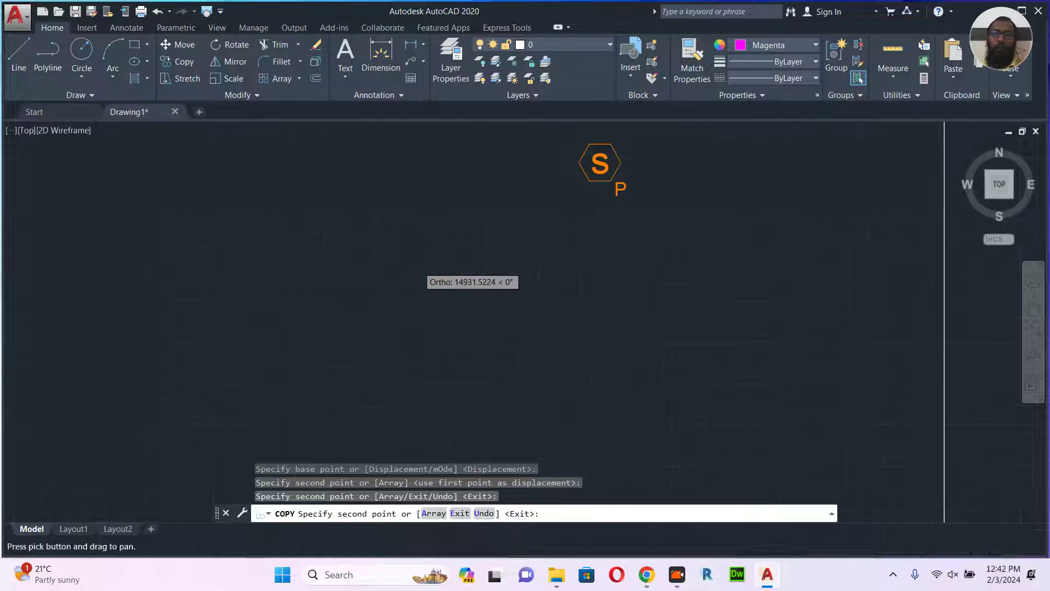
left_click(525, 312)
middle_click_drag(525, 310, 577, 260)
scroll(584, 244, "down", 2)
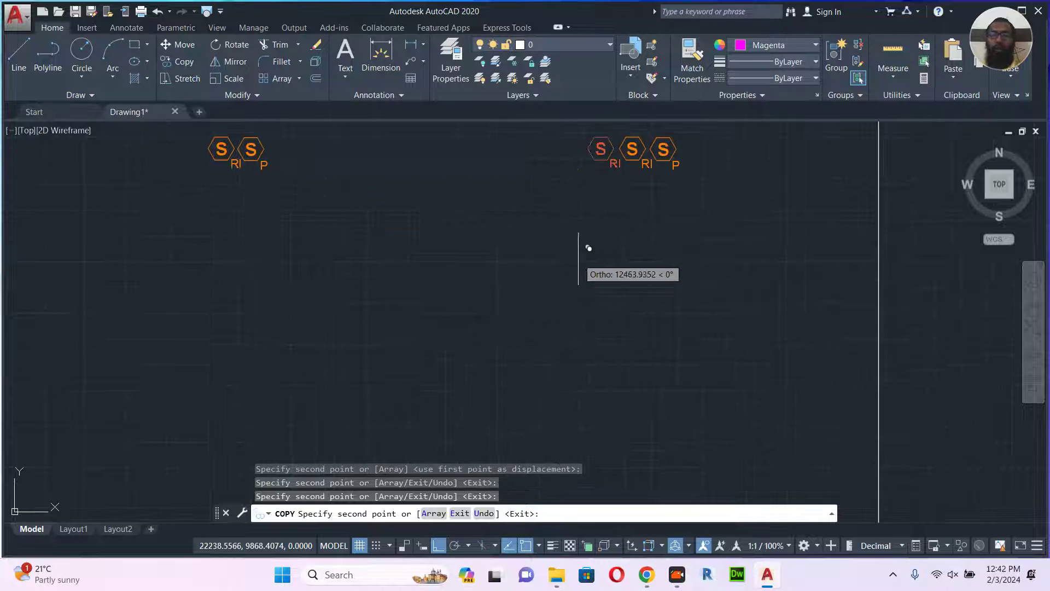
- Turn Ortho off and copy the RI symbol beside each of the four P detectors in the plan's lower row
left_click(439, 546)
scroll(619, 270, "down", 4)
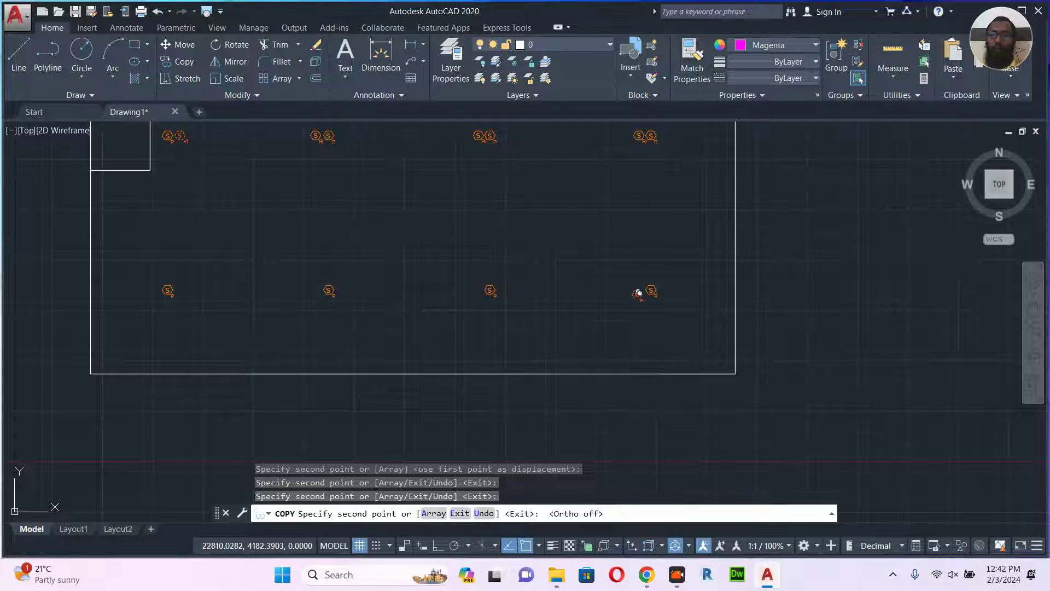
scroll(638, 293, "up", 6)
left_click(630, 307)
middle_click_drag(387, 320, 732, 331)
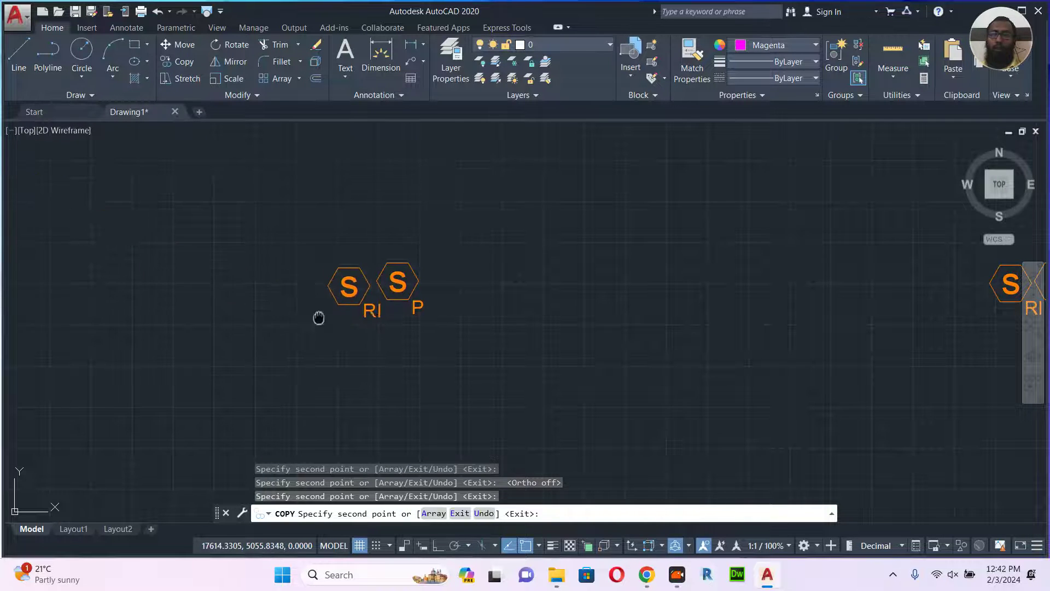
middle_click_drag(319, 317, 125, 308)
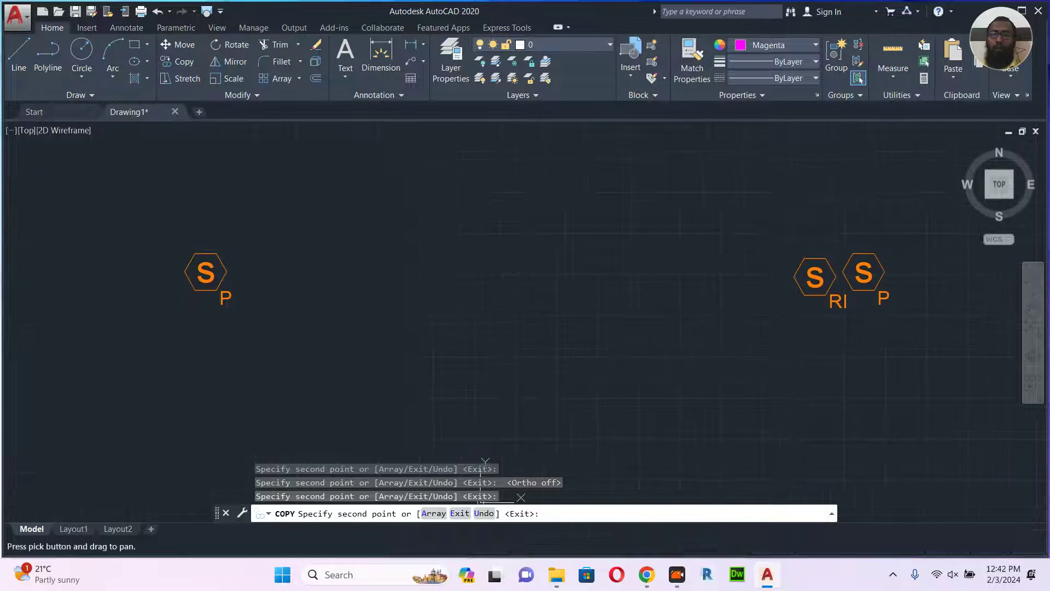
left_click(123, 308)
scroll(286, 286, "down", 5)
middle_click_drag(285, 286, 671, 301)
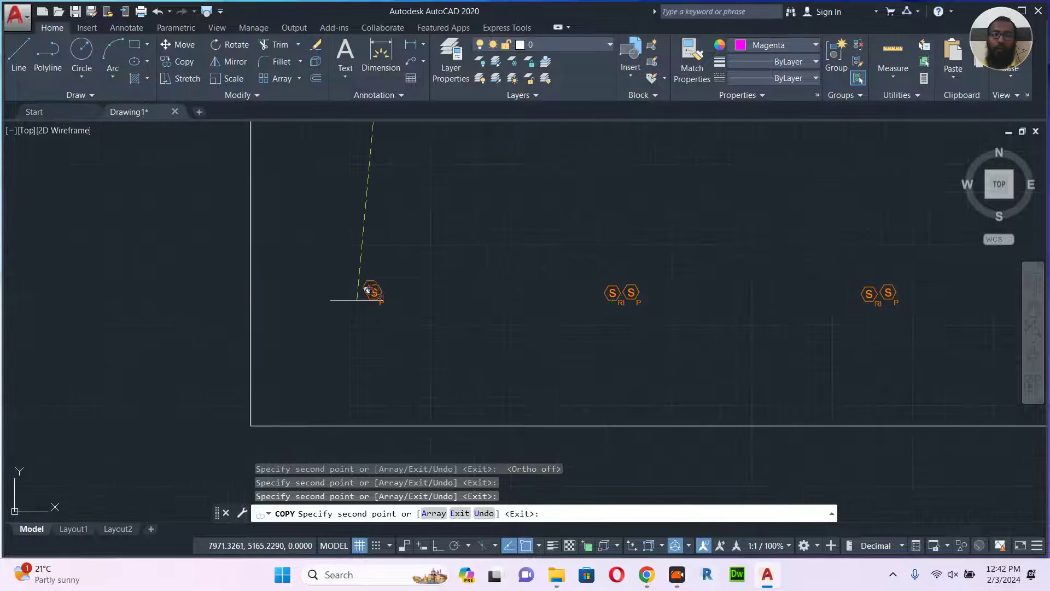
scroll(345, 298, "up", 2)
left_click(340, 313)
- Copy the RI symbol beside the P detector in the small corner room and finish copying
middle_click_drag(380, 335, 507, 561)
middle_click_drag(408, 265, 417, 361)
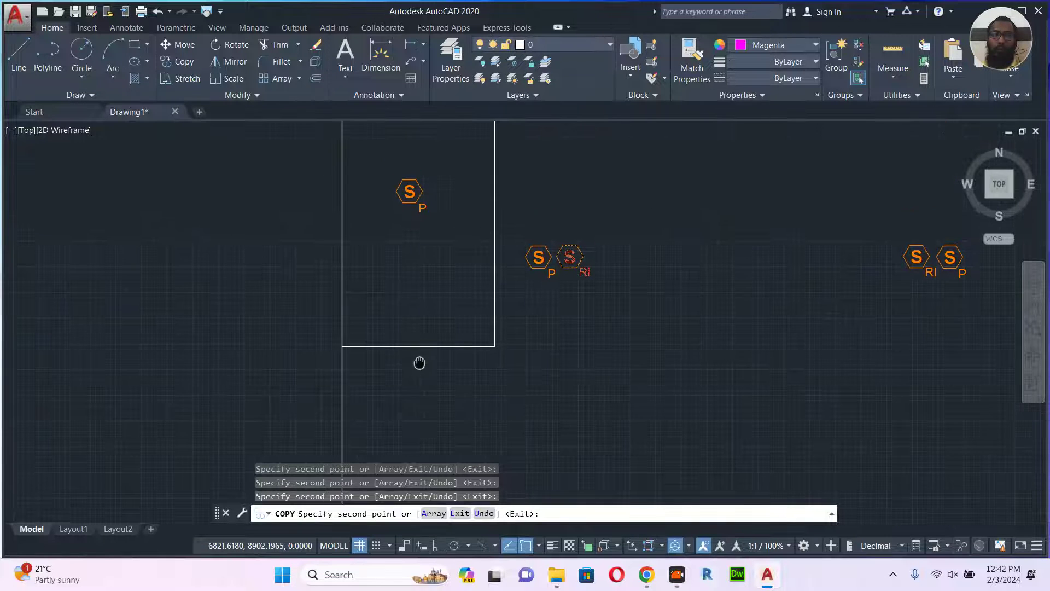
scroll(356, 206, "up", 2)
key("Escape")
scroll(361, 213, "down", 5)
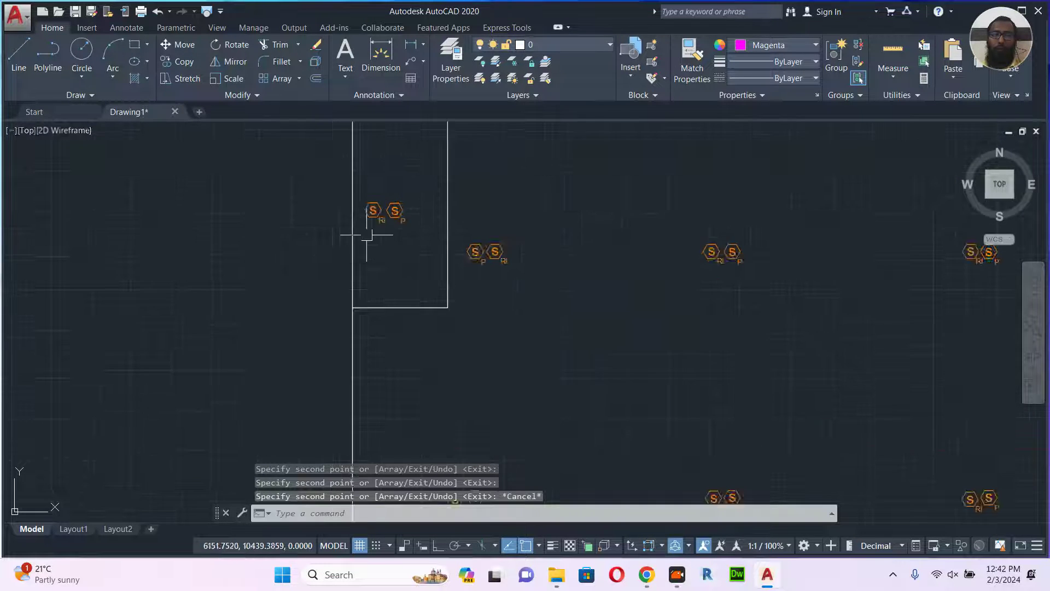
- Examine the void smoke, multi sensor, duct smoke and heat detector entries in the fire alarm legend
scroll(476, 241, "down", 3)
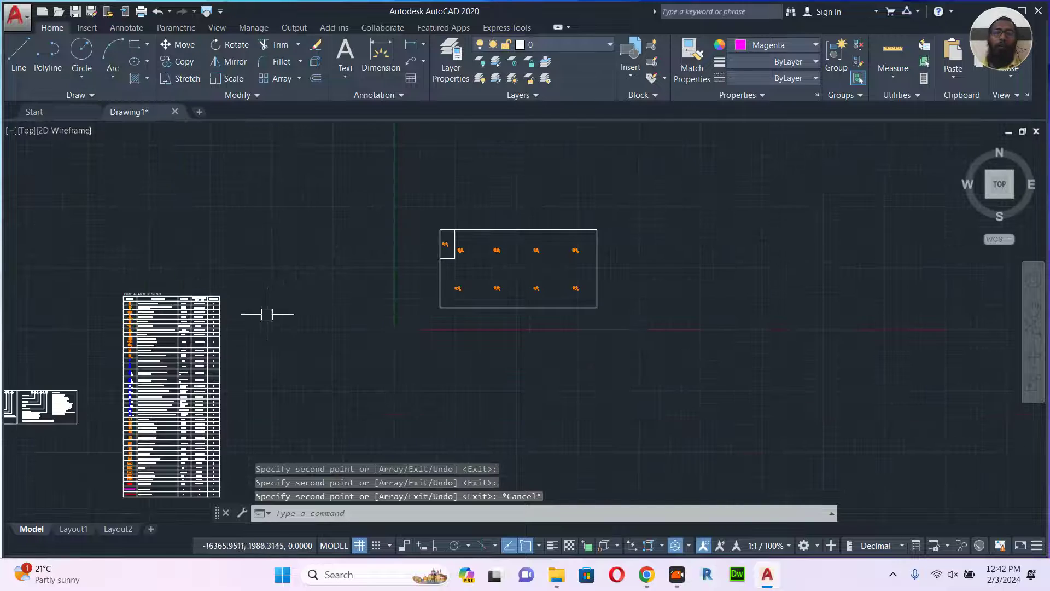
scroll(257, 309, "down", 2)
scroll(131, 307, "up", 5)
scroll(257, 315, "up", 2)
scroll(363, 326, "up", 6)
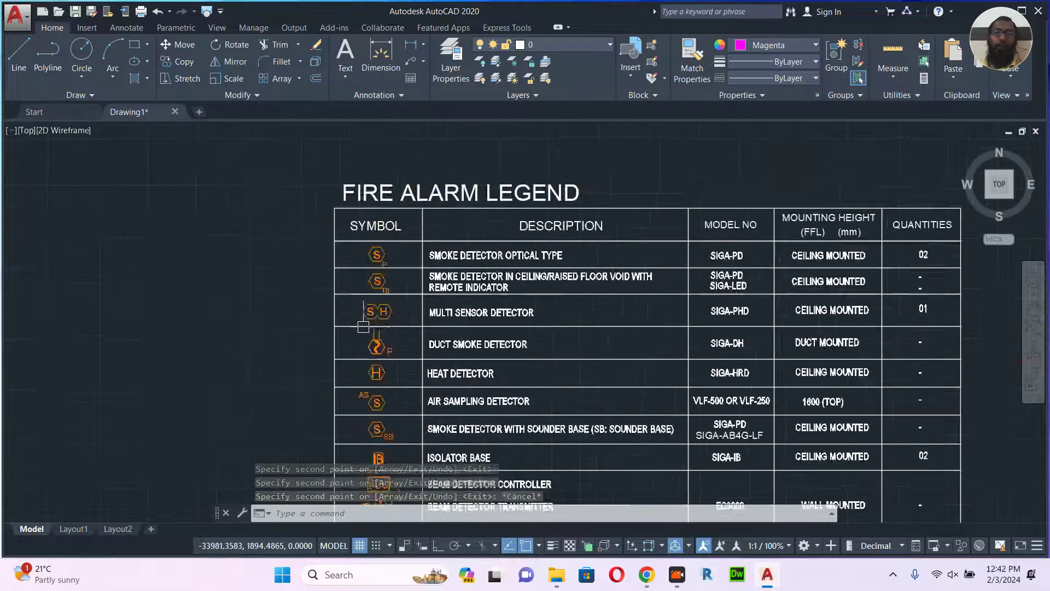
middle_click_drag(522, 301, 395, 276)
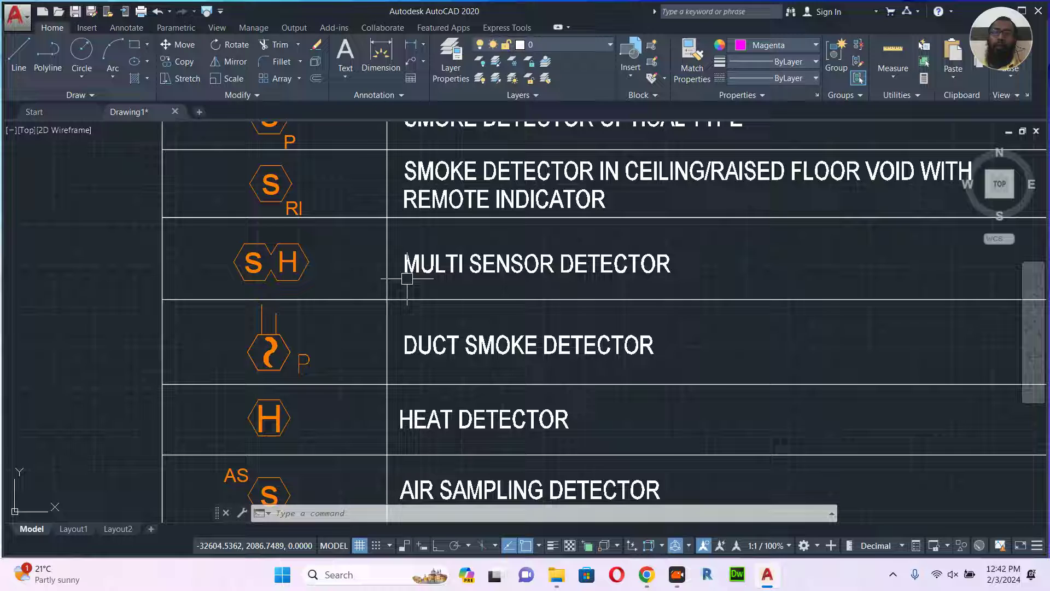
middle_click_drag(629, 279, 628, 278)
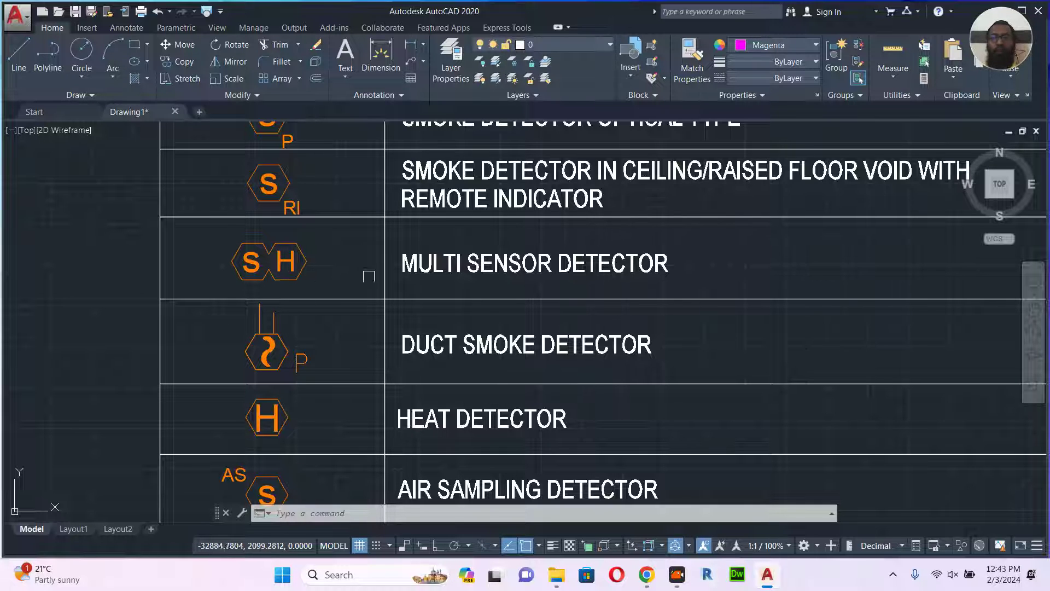
middle_click_drag(360, 269, 354, 268)
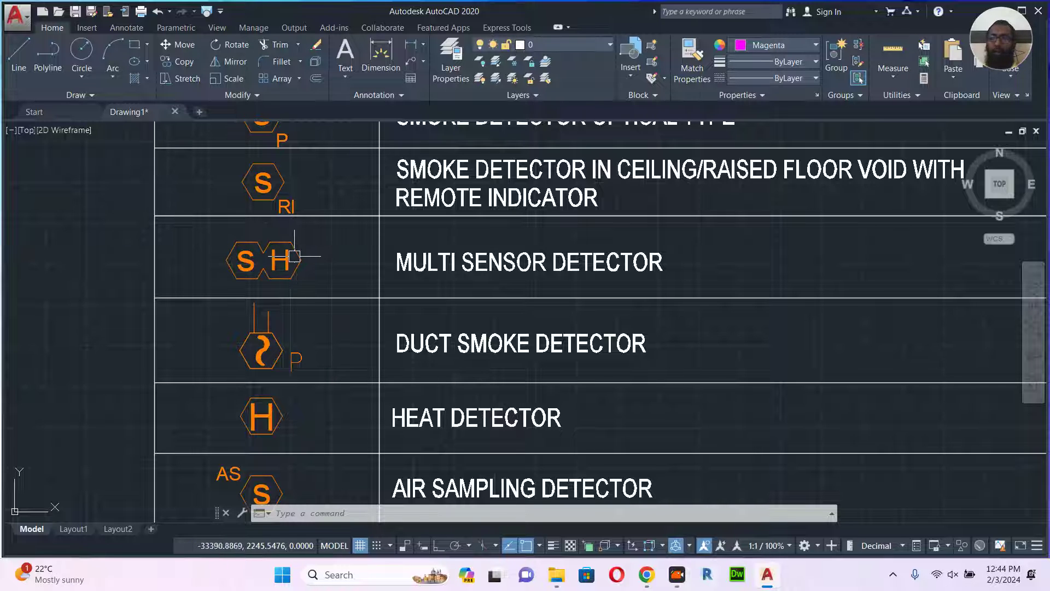
- Copy the multi sensor detector symbol from the fire alarm legend with a base point
middle_click_drag(328, 283, 317, 273)
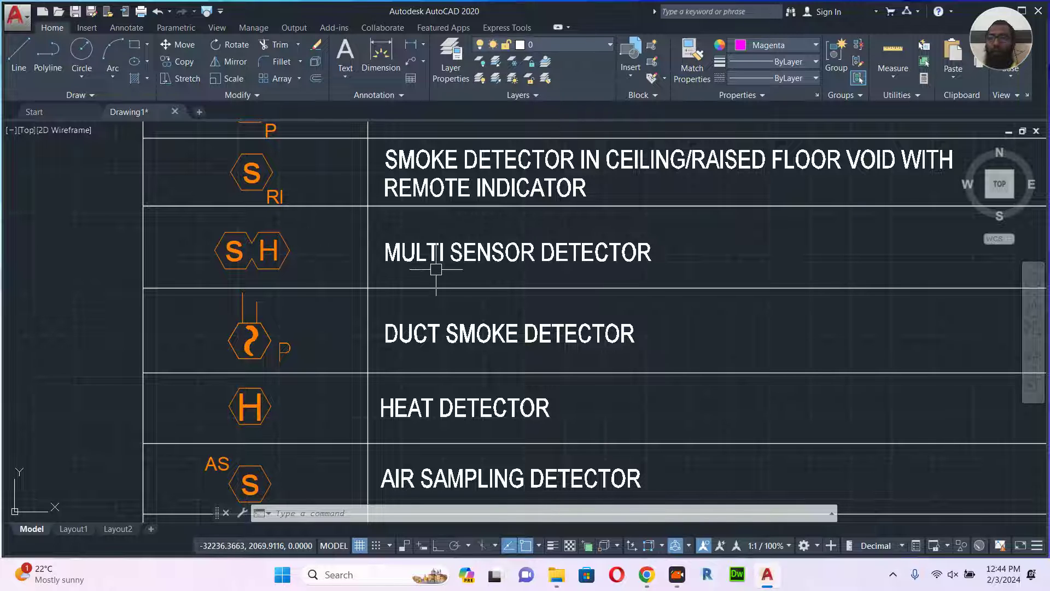
middle_click_drag(470, 313, 464, 275)
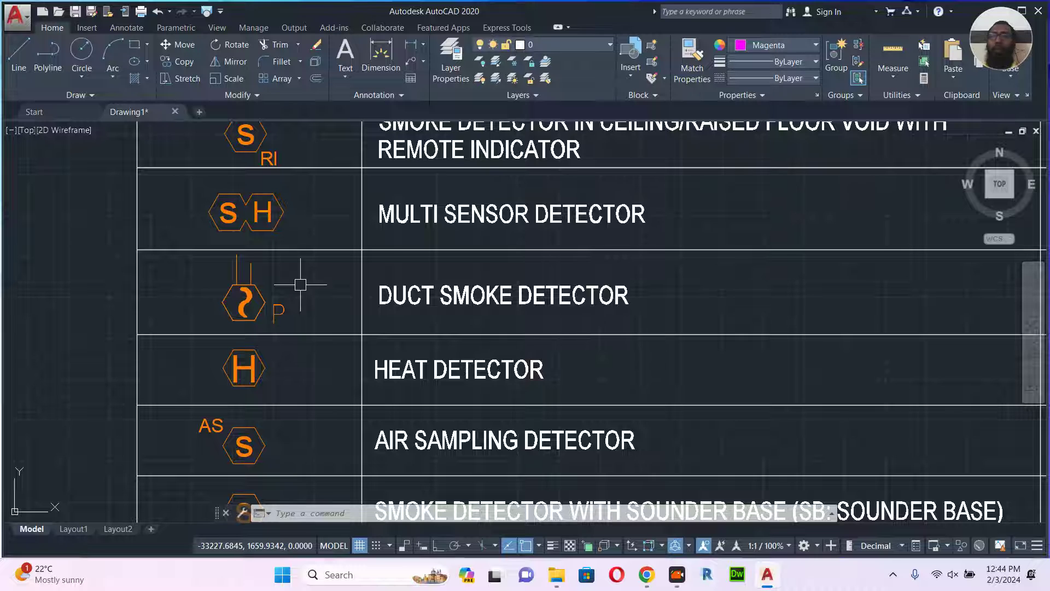
scroll(300, 285, "down", 5)
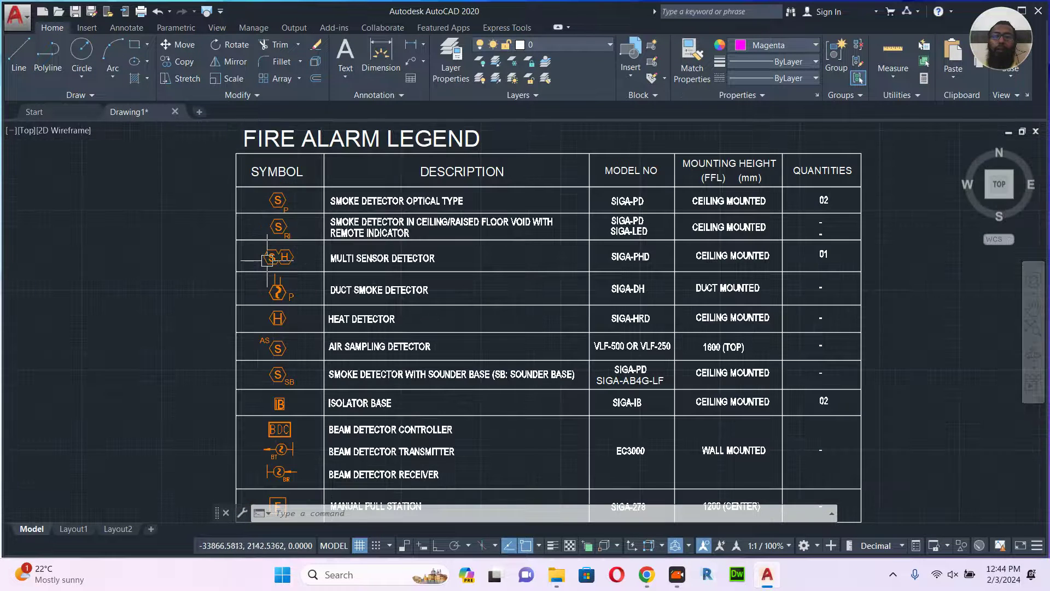
scroll(219, 193, "up", 9)
left_click(204, 176)
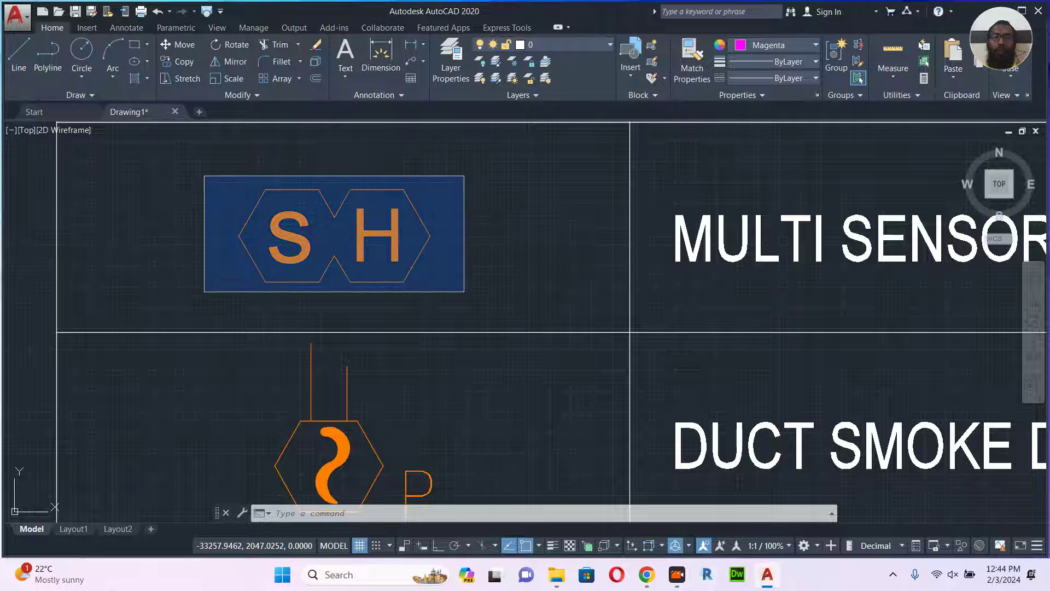
left_click(463, 293)
key("ctrl+shift+c")
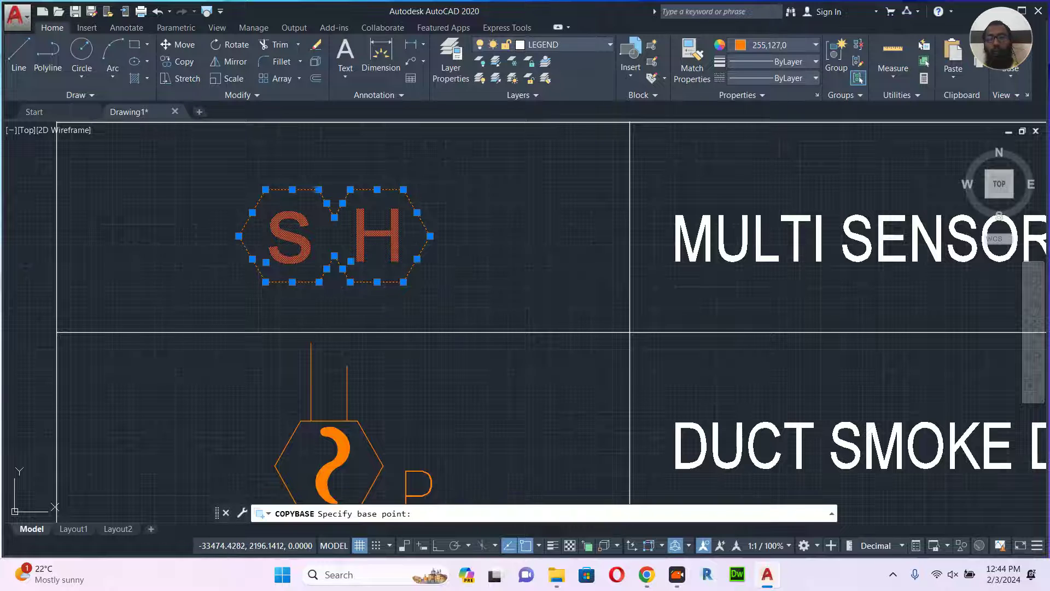
- Draw a rectangle about 4439 wide against the plan's east wall, matching the plan's full height
scroll(470, 284, "down", 6)
scroll(597, 273, "down", 2)
middle_click_drag(598, 272, 200, 264)
scroll(201, 264, "down", 2)
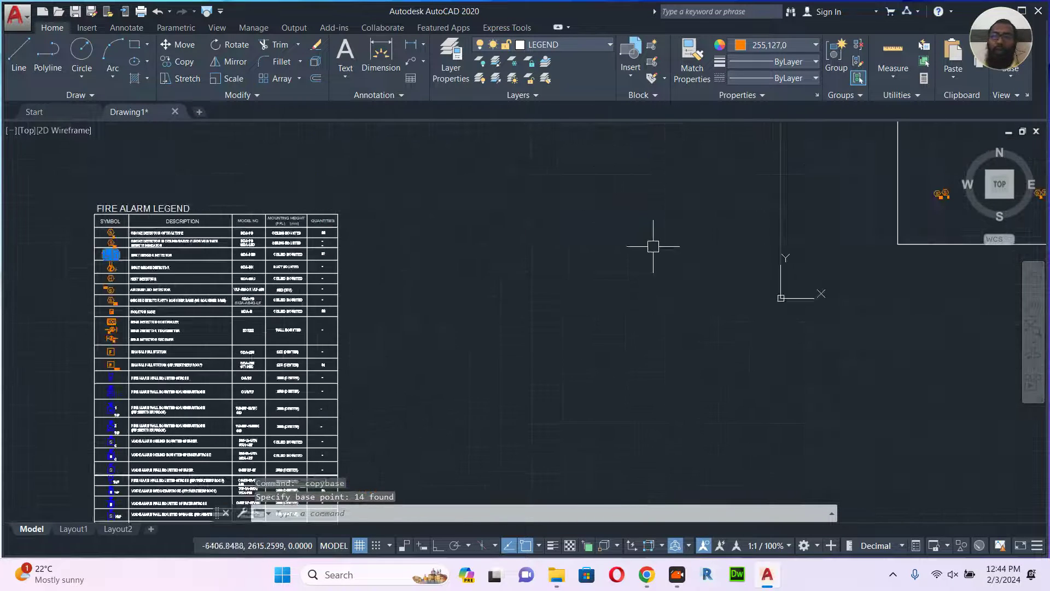
middle_click_drag(424, 325, 47, 380)
middle_click_drag(724, 298, 606, 354)
scroll(727, 253, "up", 2)
middle_click_drag(767, 260, 633, 328)
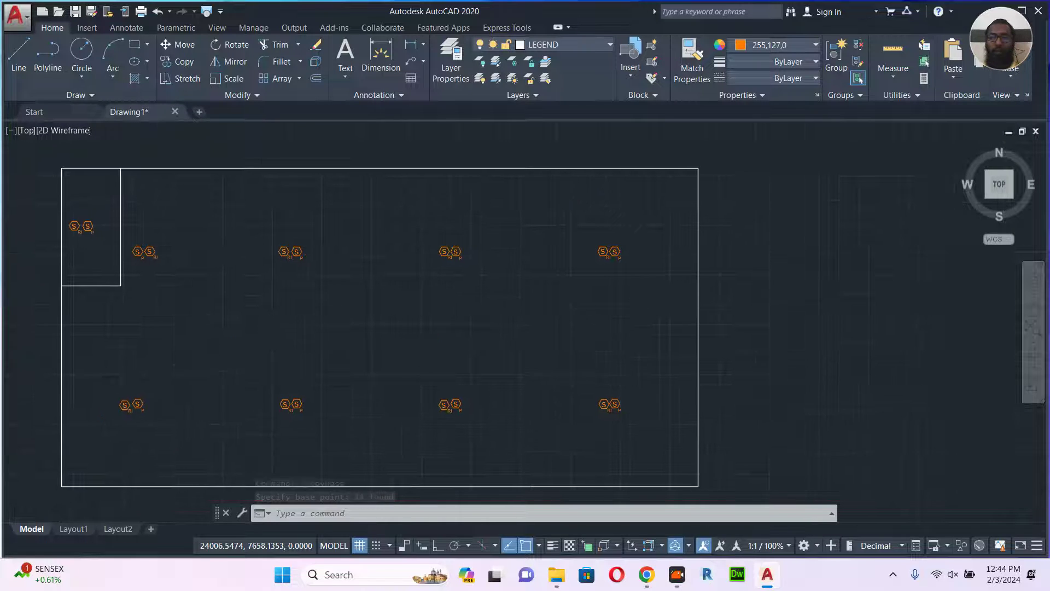
type("rec")
key("Return")
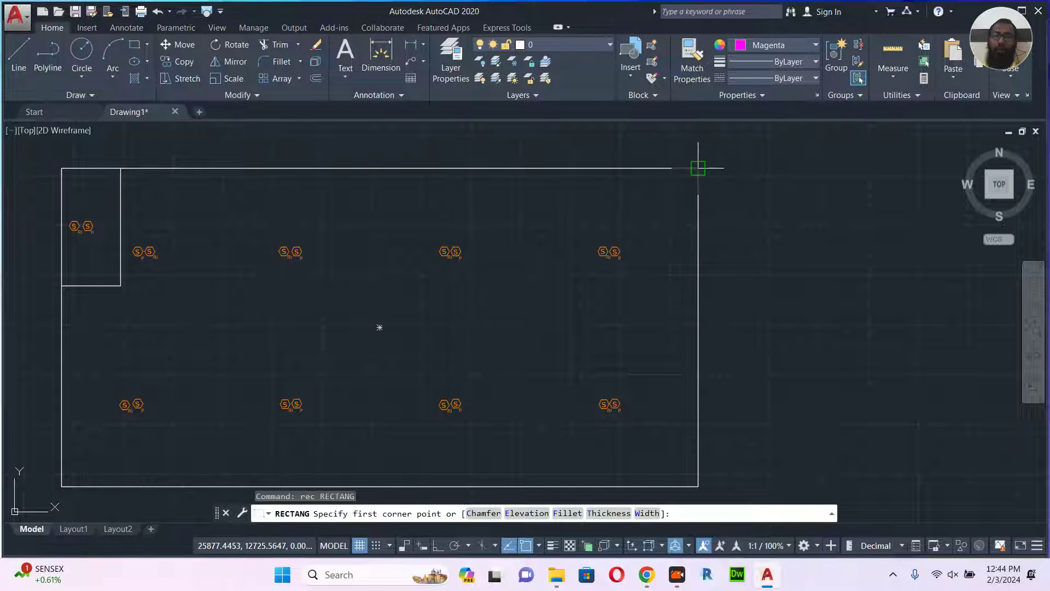
left_click(698, 167)
scroll(755, 234, "down", 2)
mouse_move(759, 260)
middle_mouse_down()
mouse_move(760, 282)
mouse_move(741, 242)
middle_mouse_up()
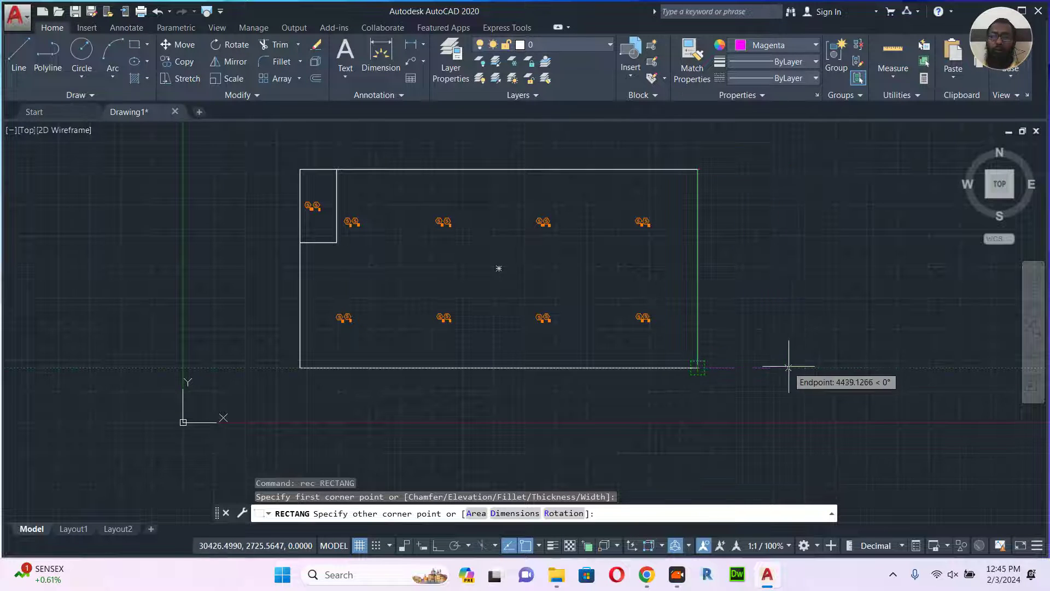
left_click(789, 367)
key("Escape")
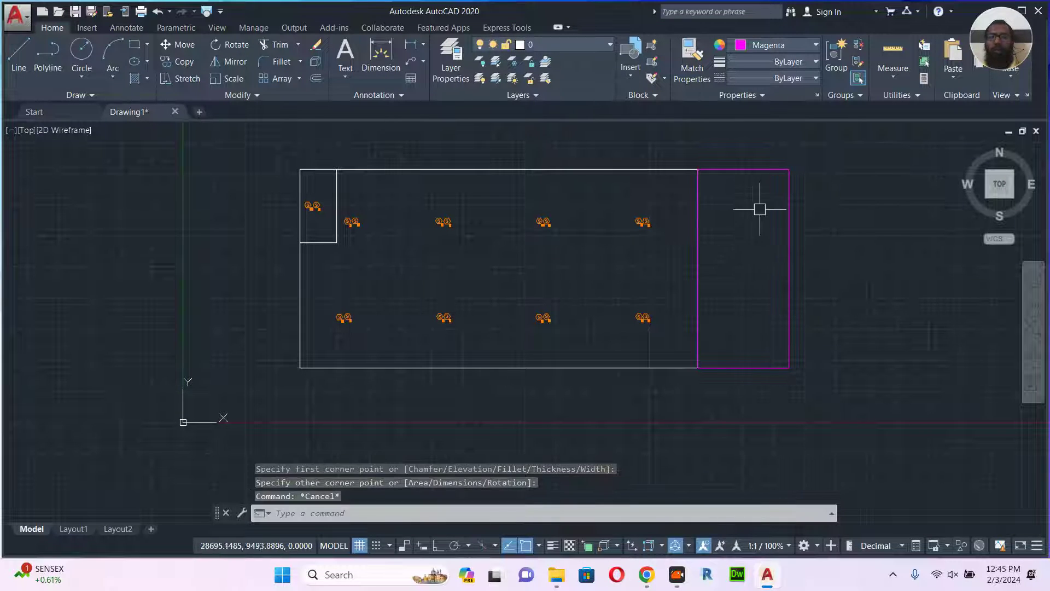
key("ctrl+v")
scroll(738, 210, "up", 2)
scroll(730, 209, "up", 2)
key("Escape")
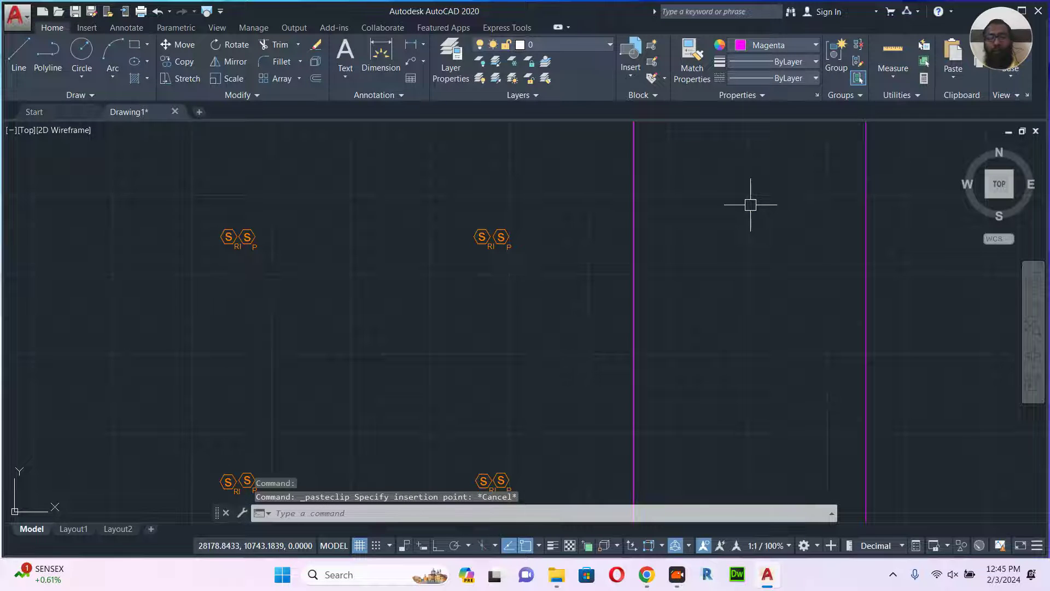
- Paste the copied multi sensor detector symbol as a block in the upper half of the new east room
key("ctrl+shift+v")
scroll(751, 206, "down", 2)
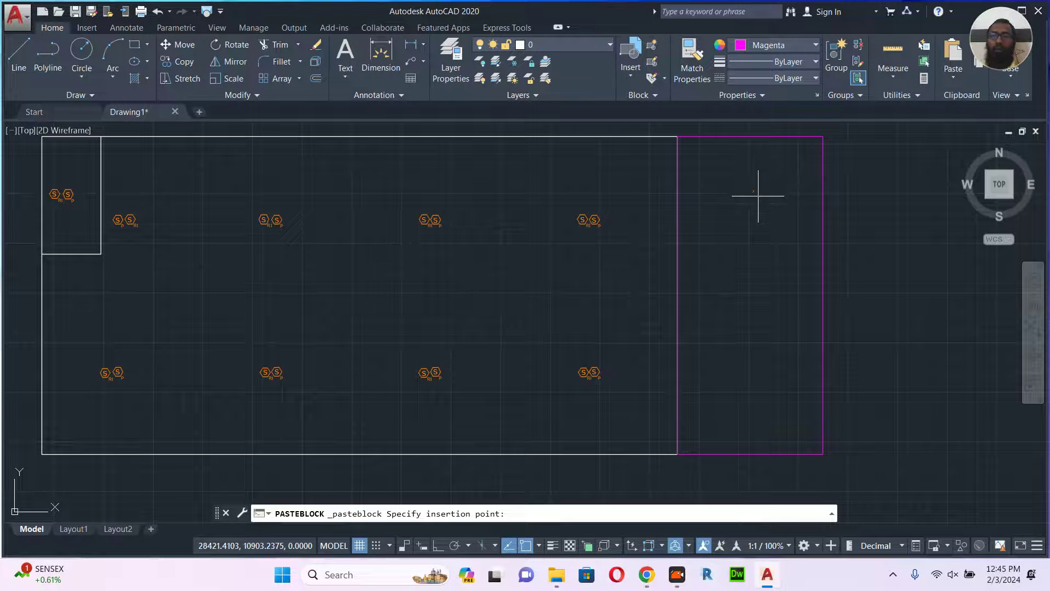
left_click(757, 207)
- Turn Ortho on and copy the multi sensor symbol straight down into the lower half of the east room
middle_click_drag(842, 289, 799, 286)
type("co")
key("Return")
left_click(825, 250)
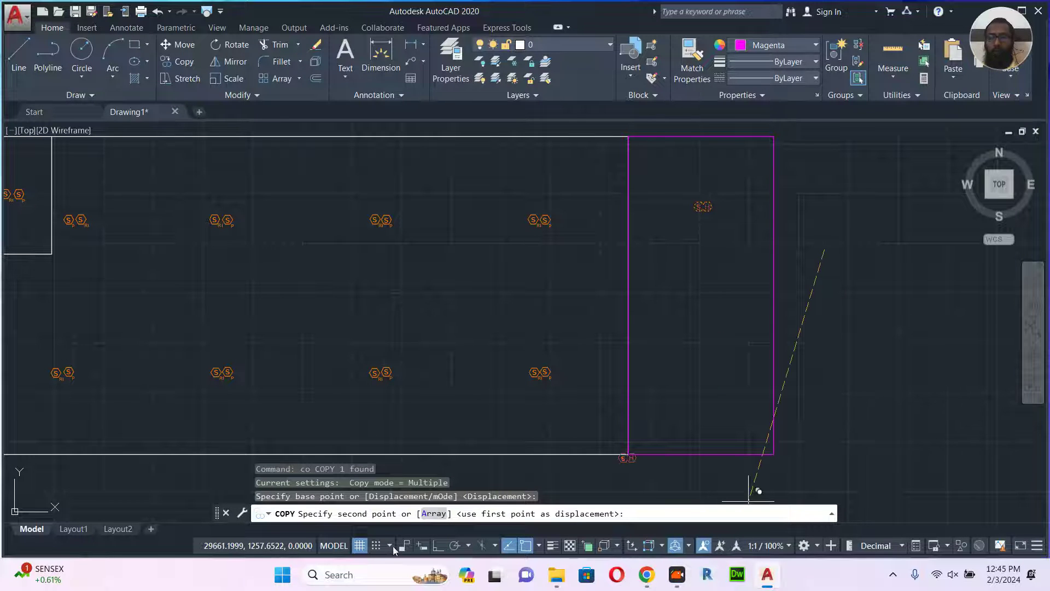
left_click(438, 546)
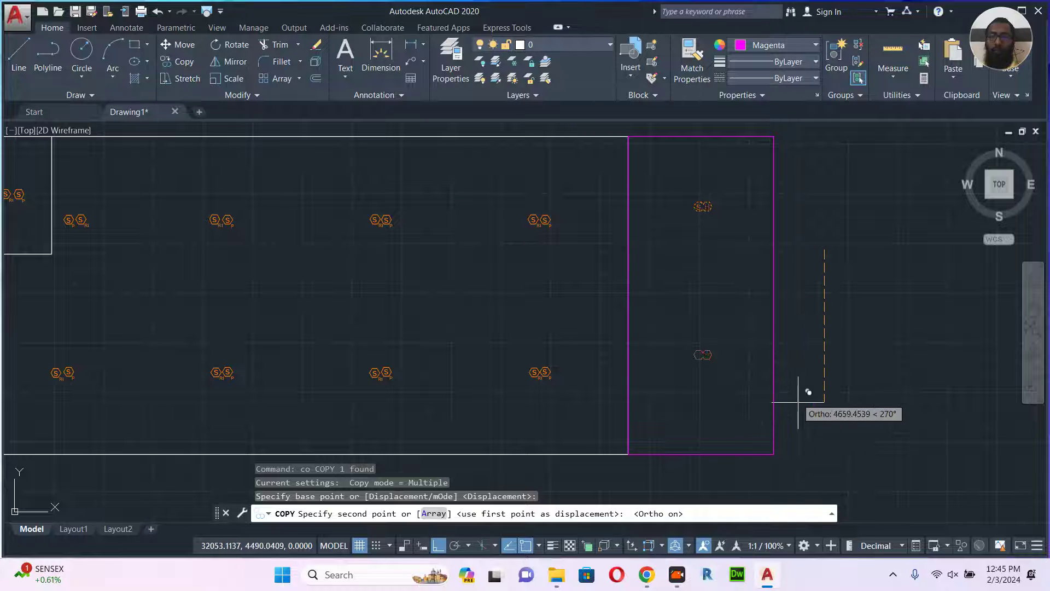
left_click(810, 407)
key("Escape")
- Review the legend's duct smoke detector entry and switch to Chrome to search Google Images for "air handling unit with duct"
scroll(802, 364, "down", 4)
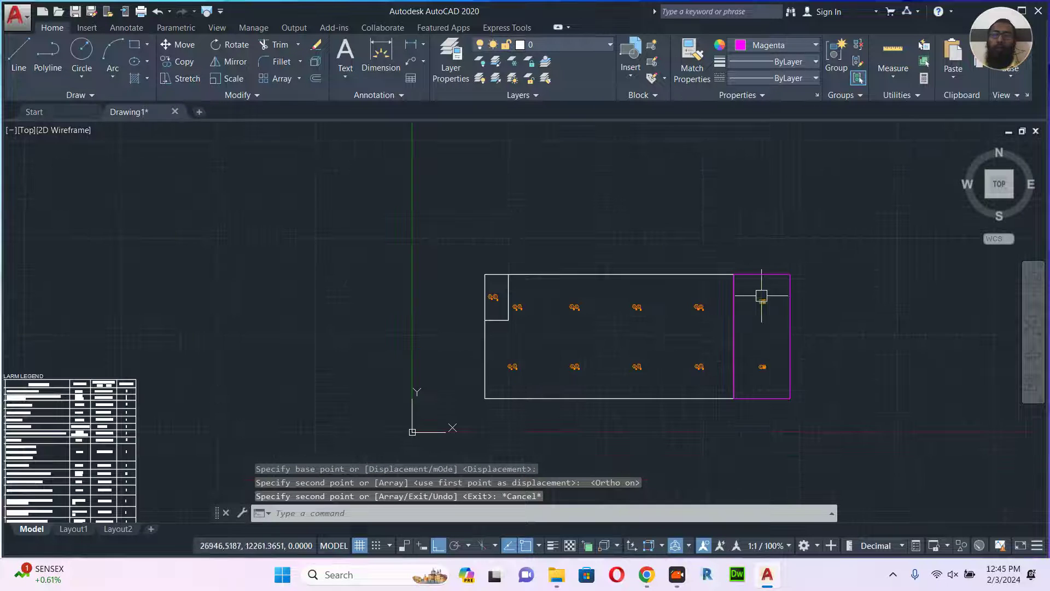
mouse_move(569, 335)
middle_mouse_down()
mouse_move(778, 211)
mouse_move(870, 180)
middle_mouse_up()
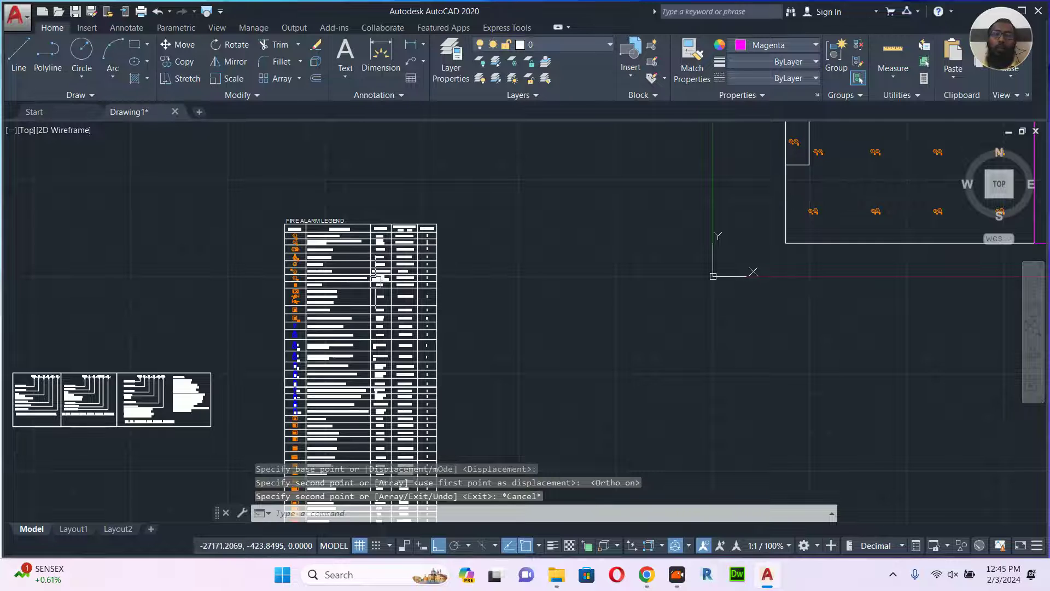
scroll(290, 263, "up", 8)
middle_click_drag(239, 211, 268, 270)
scroll(261, 257, "up", 3)
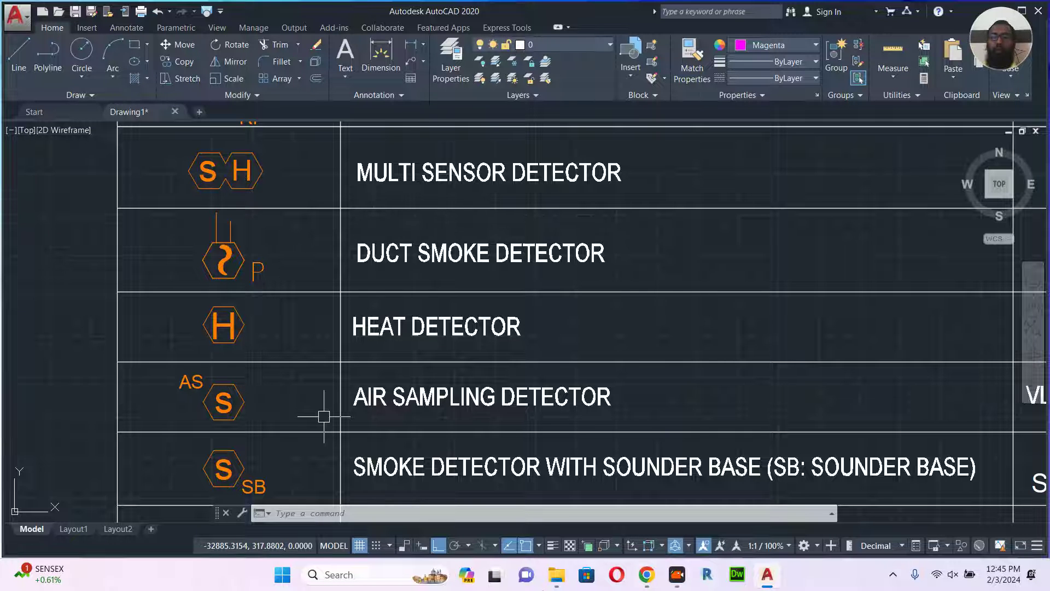
left_click(648, 575)
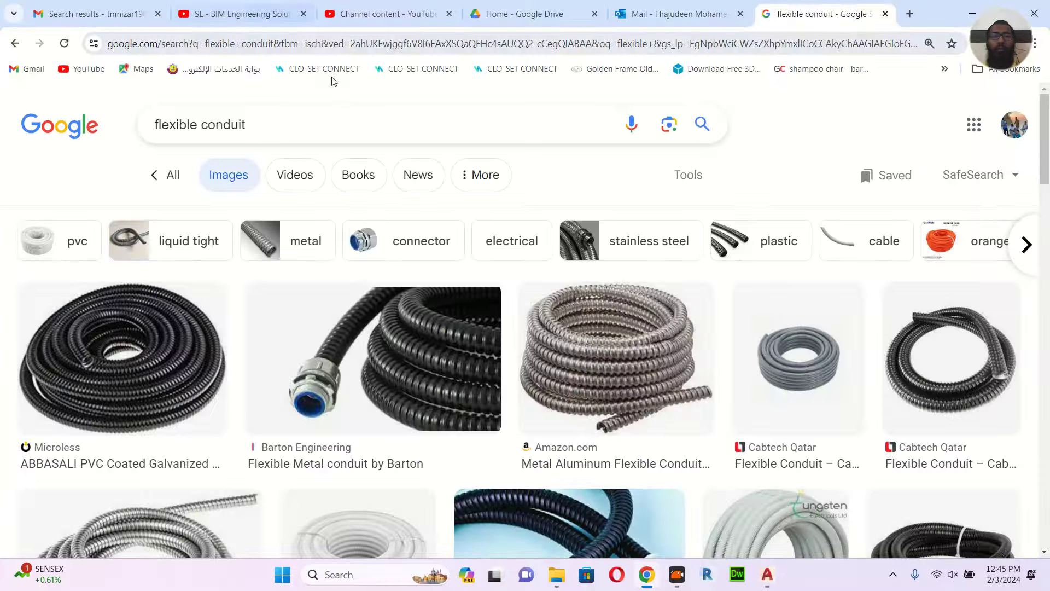
left_click_drag(275, 129, 112, 134)
type("a")
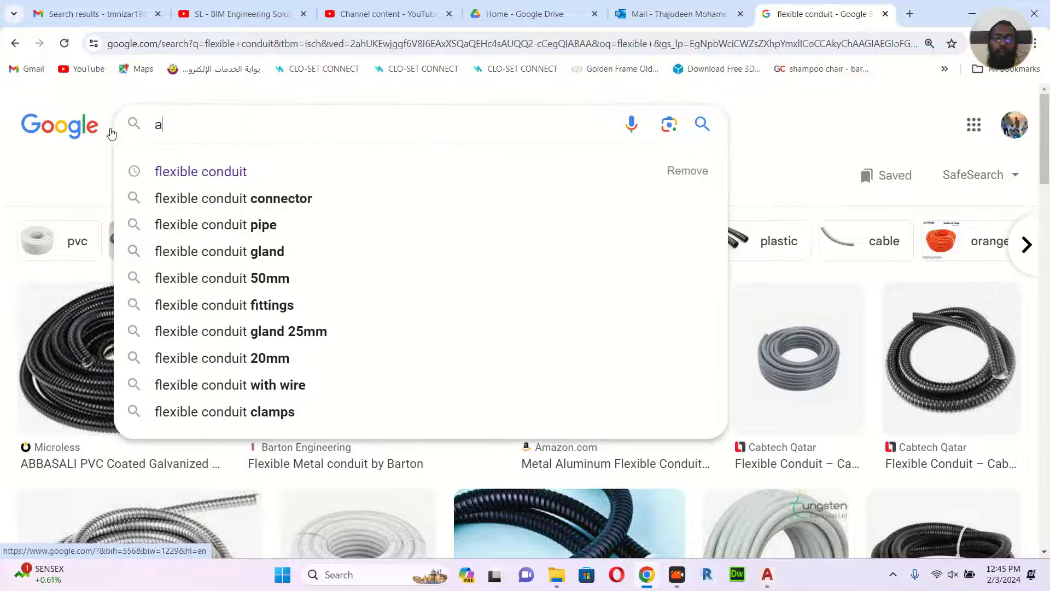
type("ir hand")
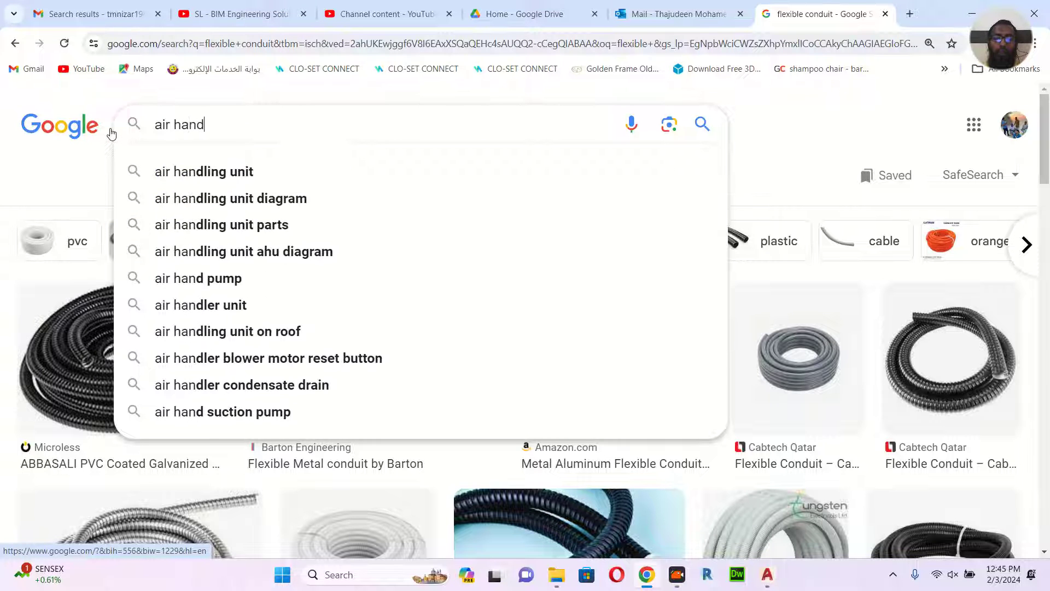
type("ling un")
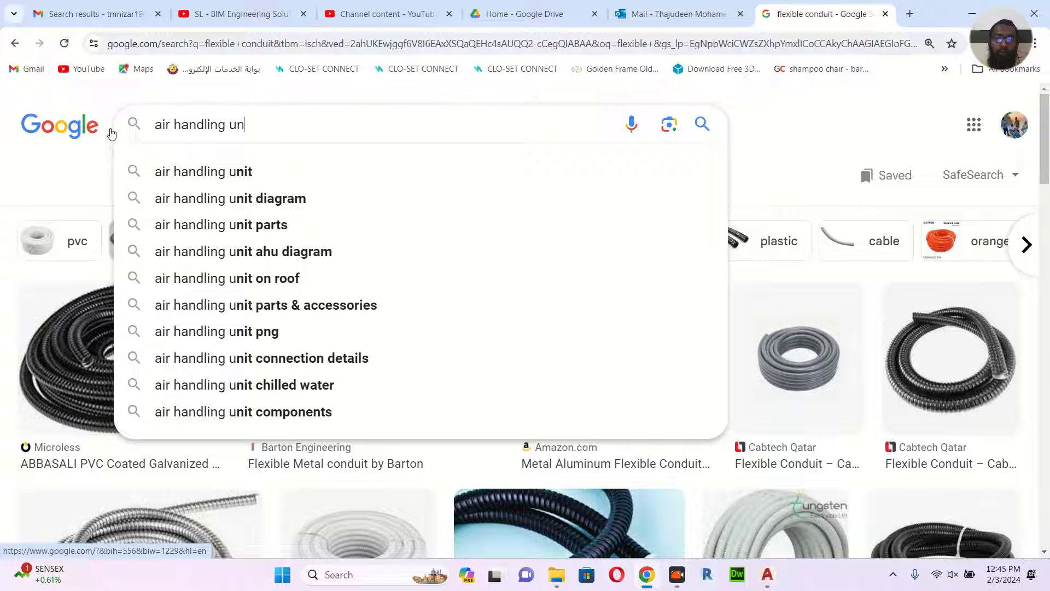
type("it with du")
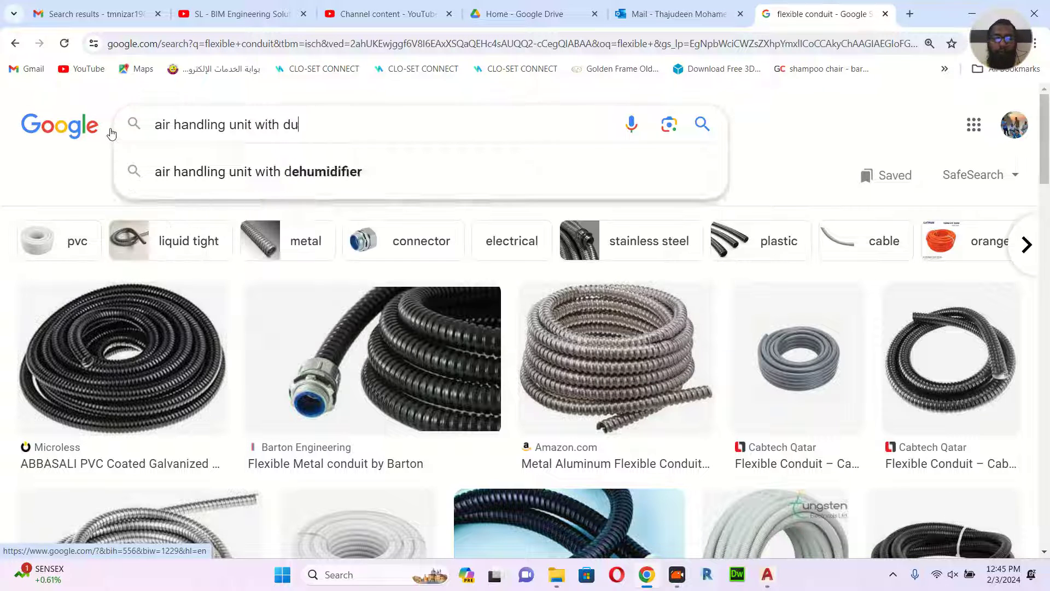
type("ct")
key("Return")
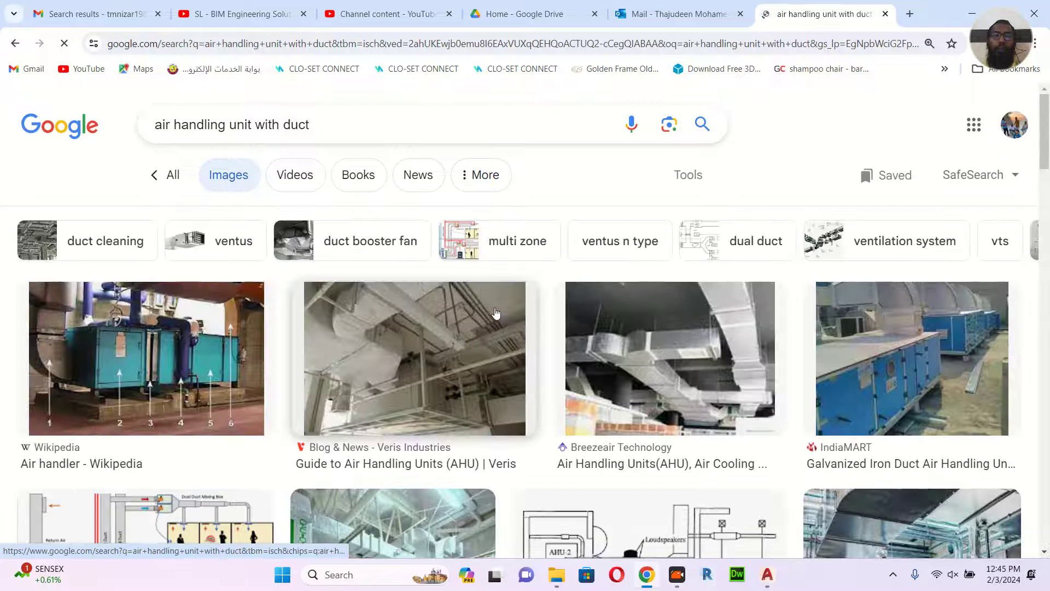
scroll(628, 255, "down", 2)
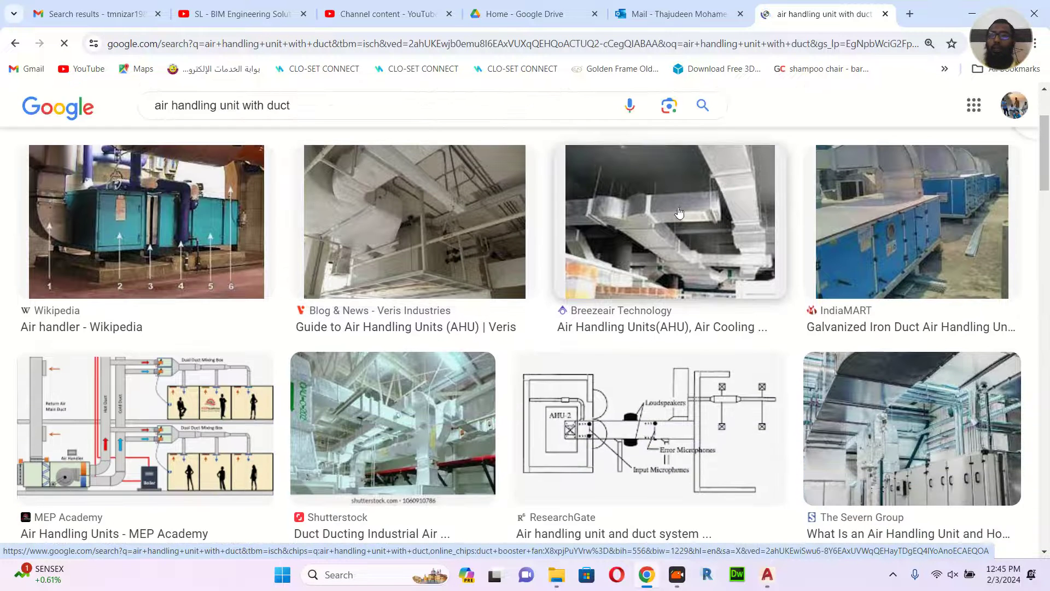
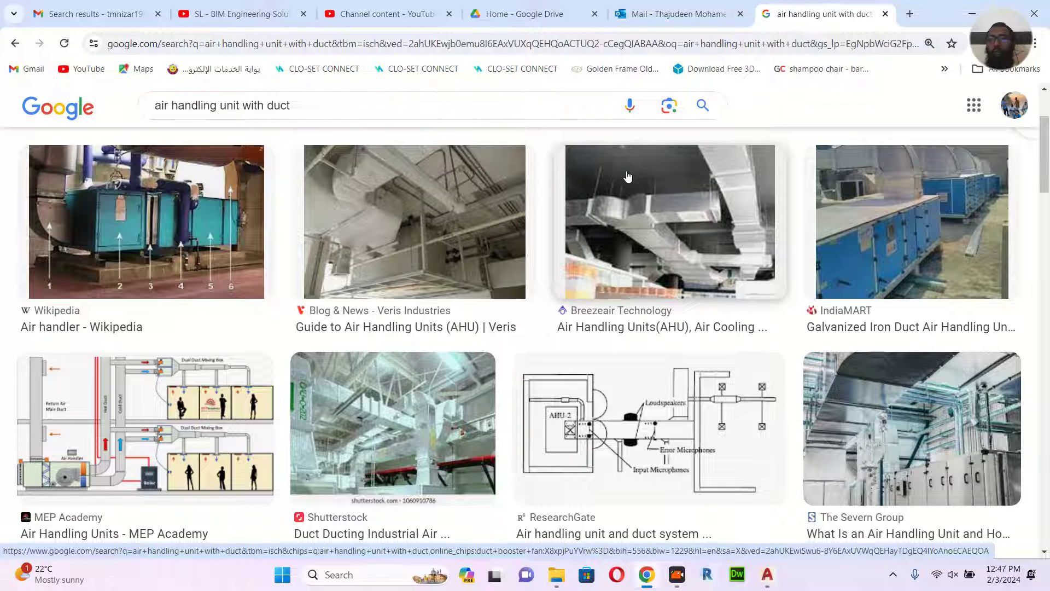
- Return to AutoCAD and draw a horizontal polyline across the plan from the west wall to the east room, between the two detector rows
left_click(971, 10)
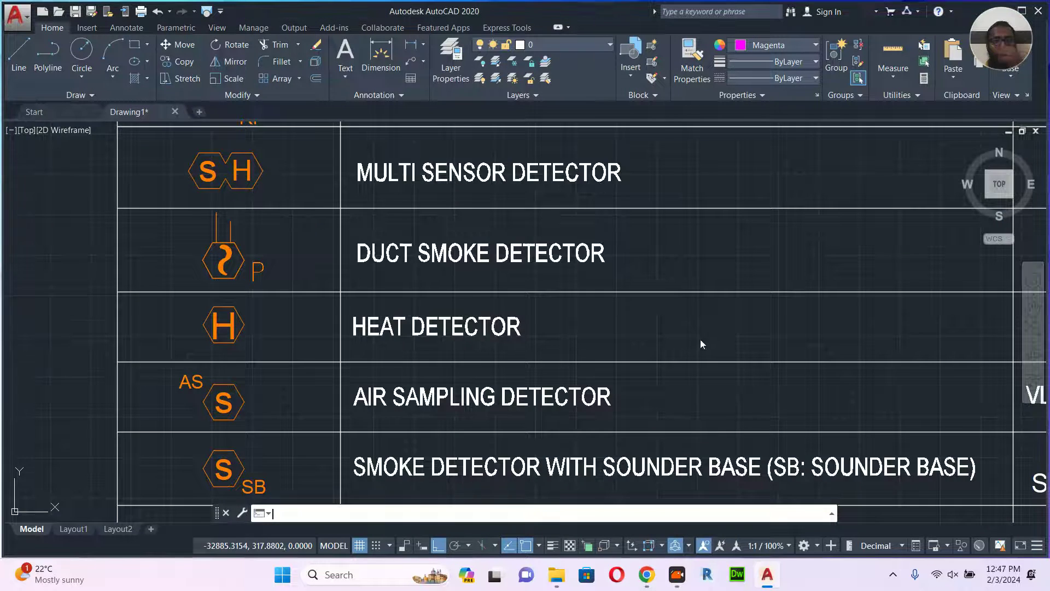
scroll(627, 288, "down", 5)
middle_click_drag(416, 237, 92, 184)
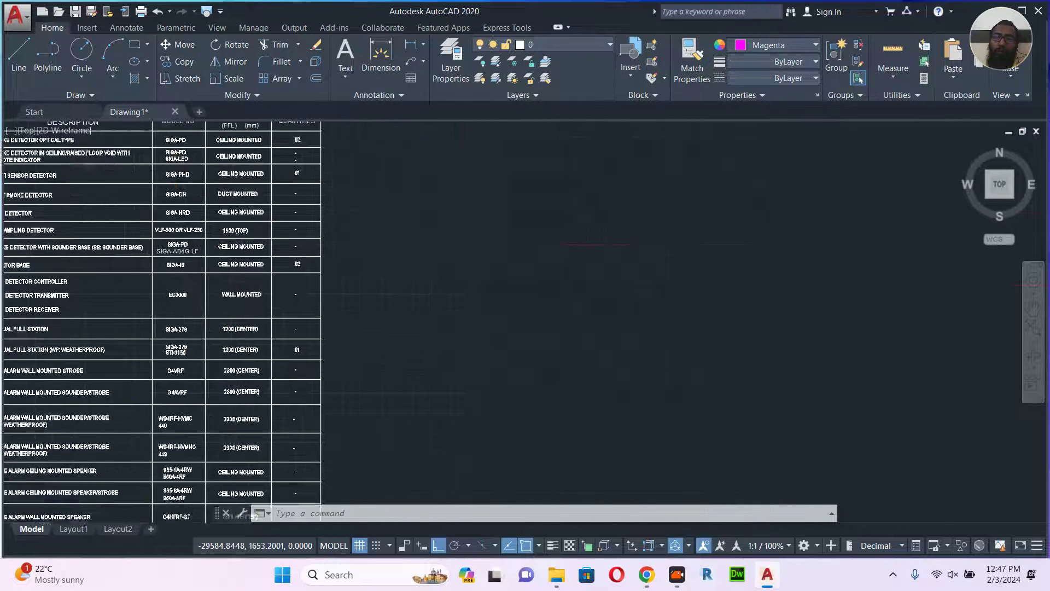
scroll(92, 183, "down", 2)
scroll(547, 259, "down", 2)
scroll(591, 218, "up", 4)
middle_click_drag(585, 194, 582, 249)
type("pl")
key("Return")
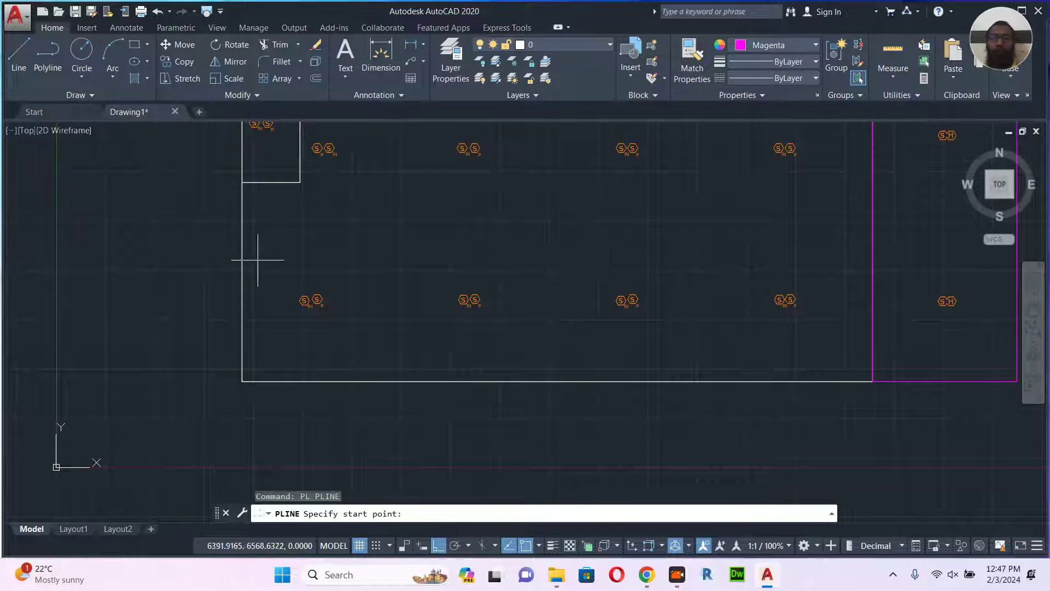
left_click(242, 249)
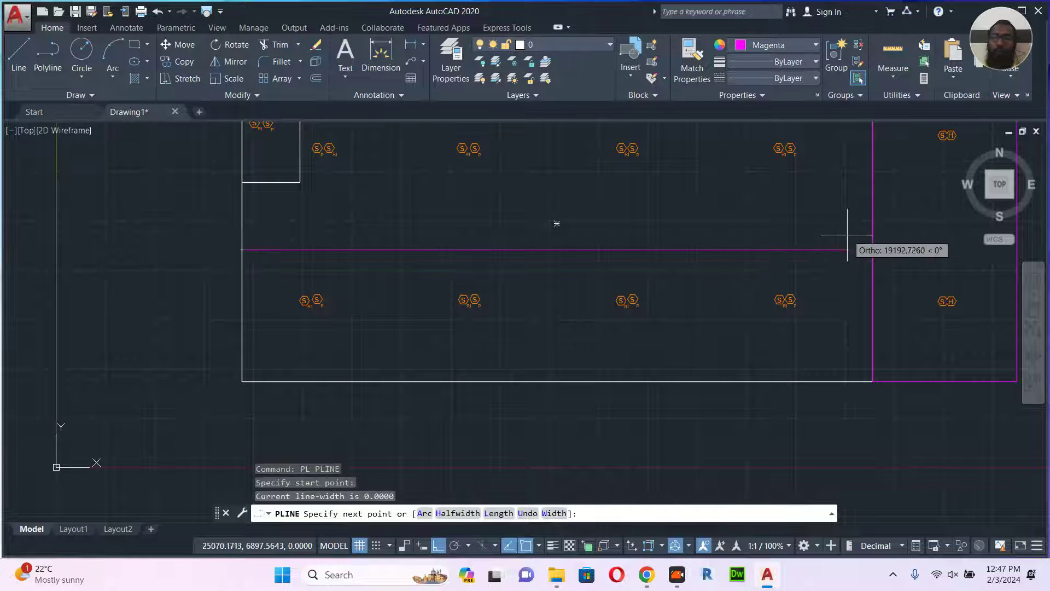
left_click(872, 250)
key("Escape")
- Draw three vertical polylines from the horizontal partition to the south wall, separating the four lower-row detector pairs into rooms
key("Return")
left_click(709, 250)
left_click(708, 381)
key("Escape")
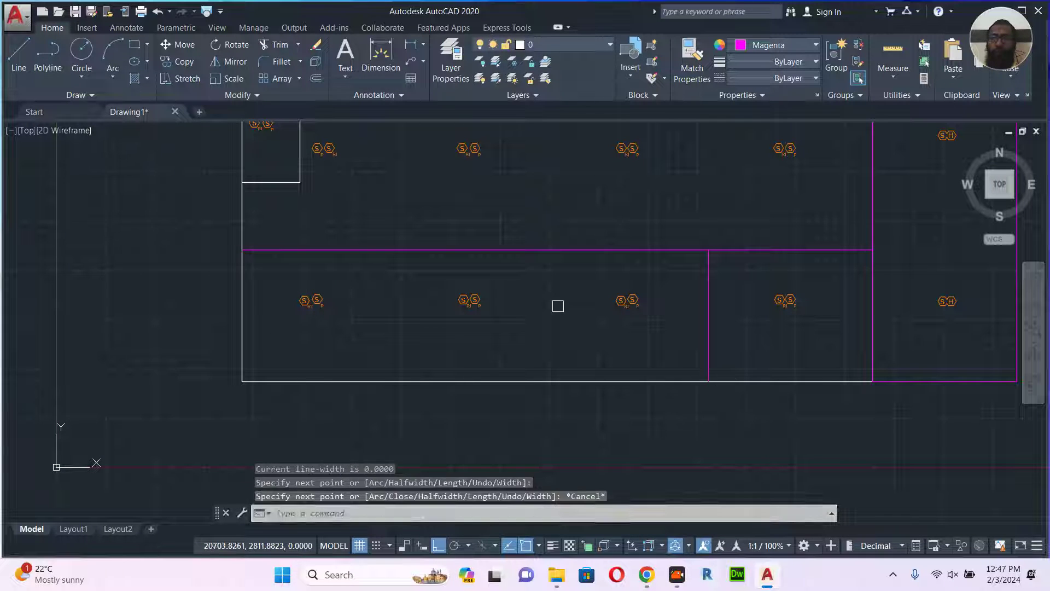
key("Return")
left_click(557, 250)
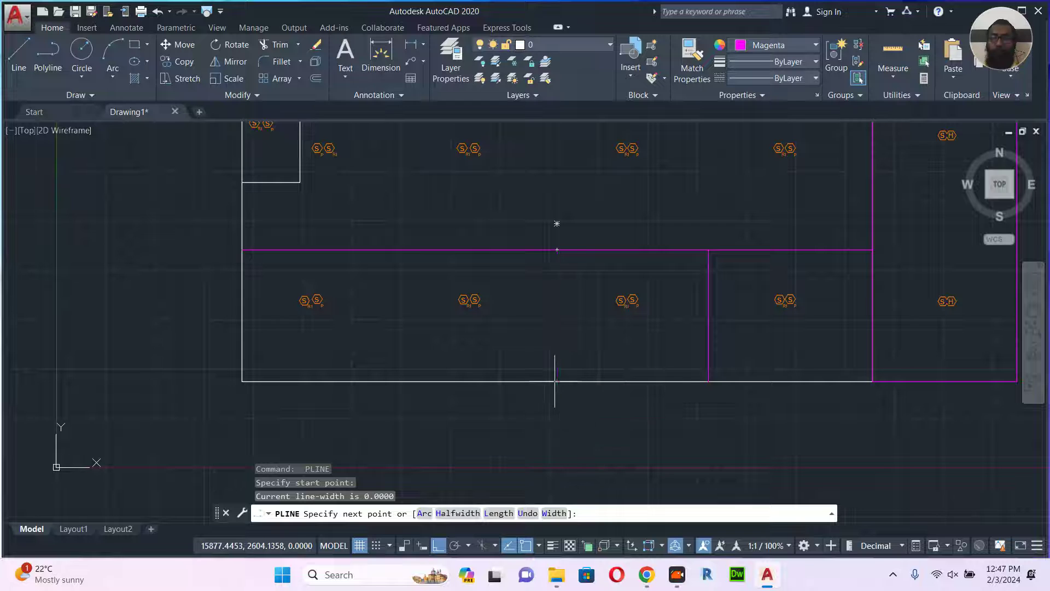
left_click(557, 381)
key("Escape")
key("Return")
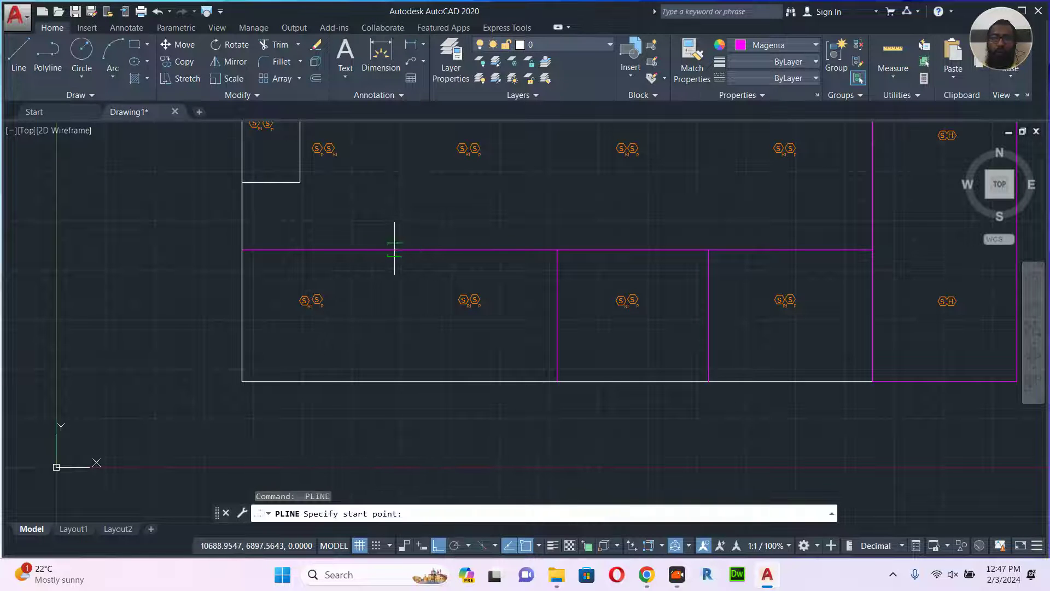
left_click(395, 250)
left_click(394, 381)
key("Escape")
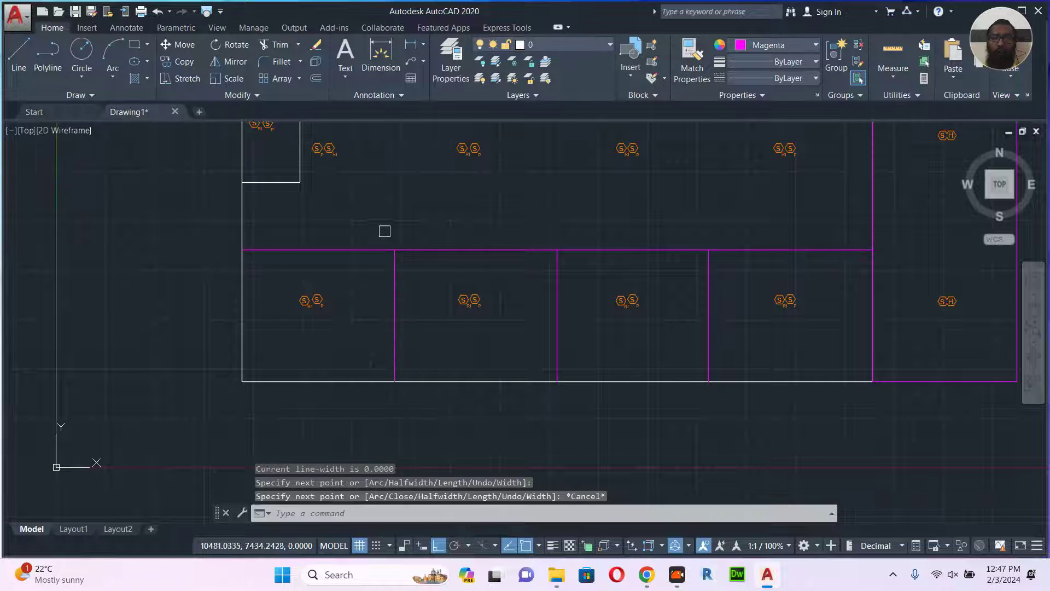
- Draw an L-shaped green polyline starting southwest of the building, running east below the south wall and up into the first lower room
middle_click_drag(358, 311, 363, 270)
type("pl")
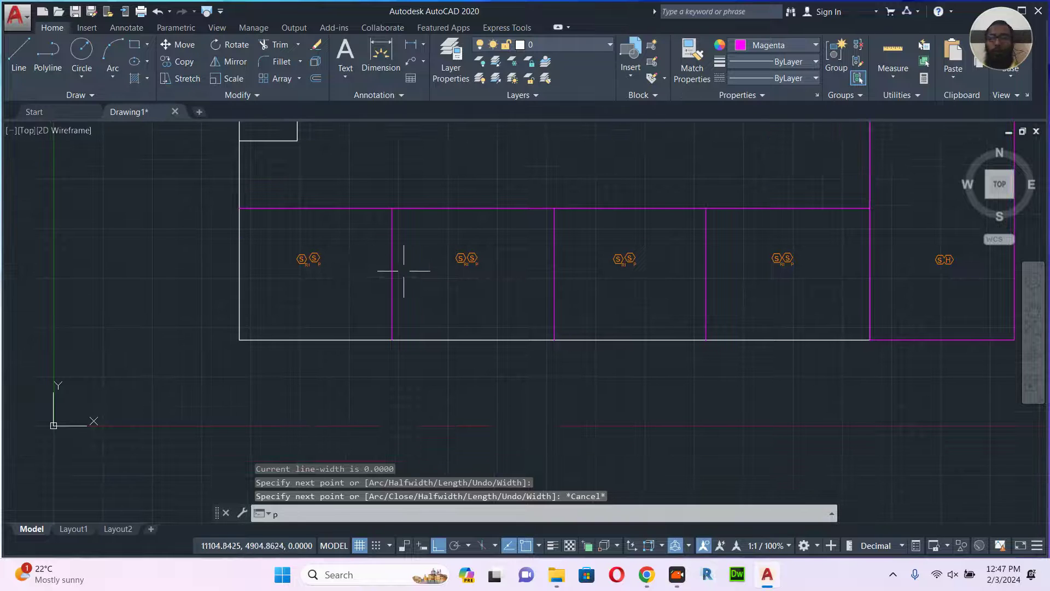
key("Return")
left_click(791, 42)
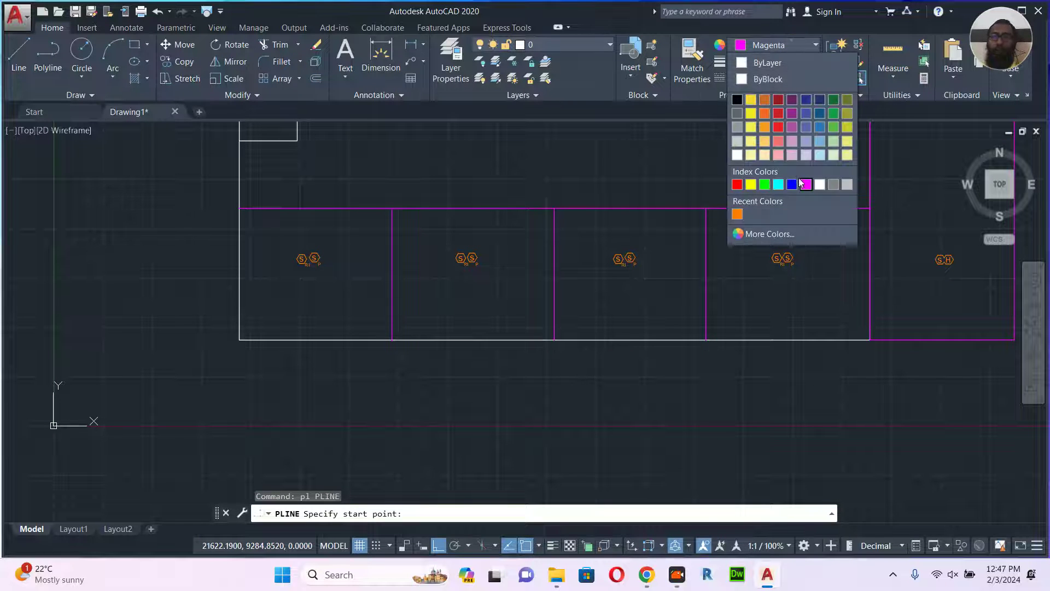
left_click(765, 185)
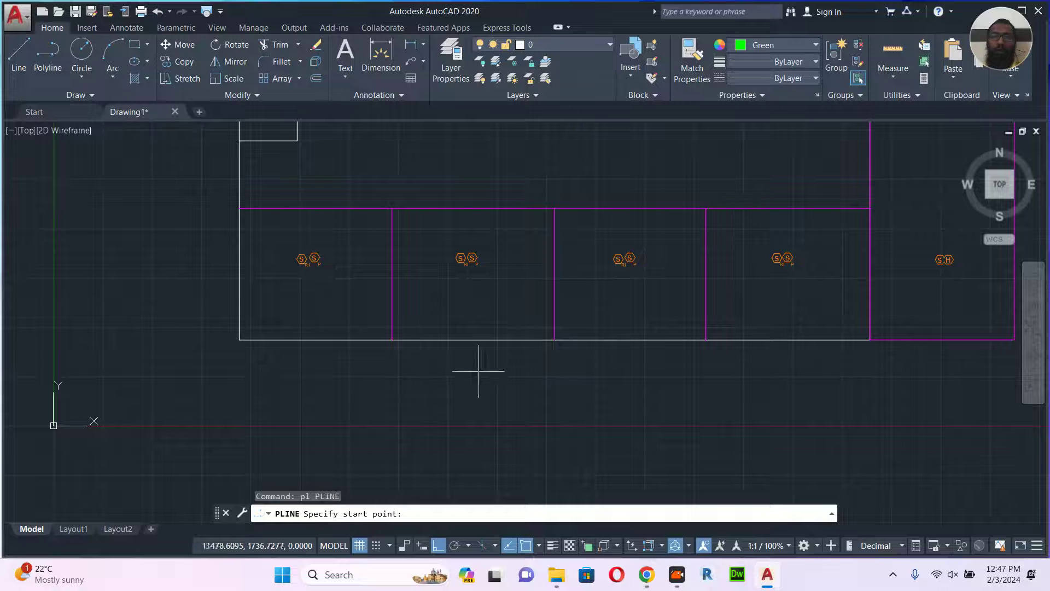
left_click(167, 376)
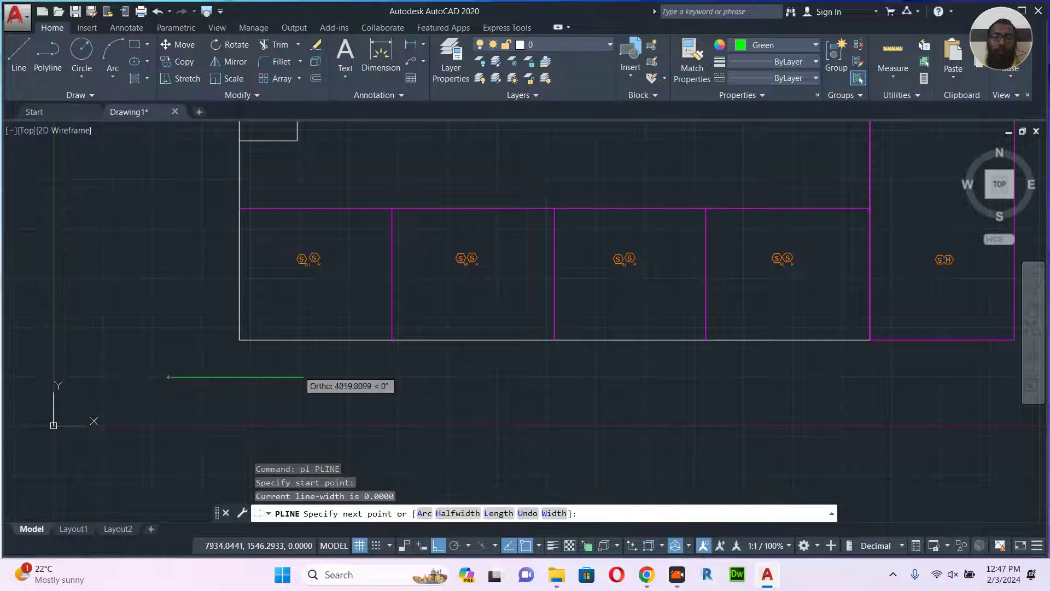
left_click(310, 376)
left_click(310, 322)
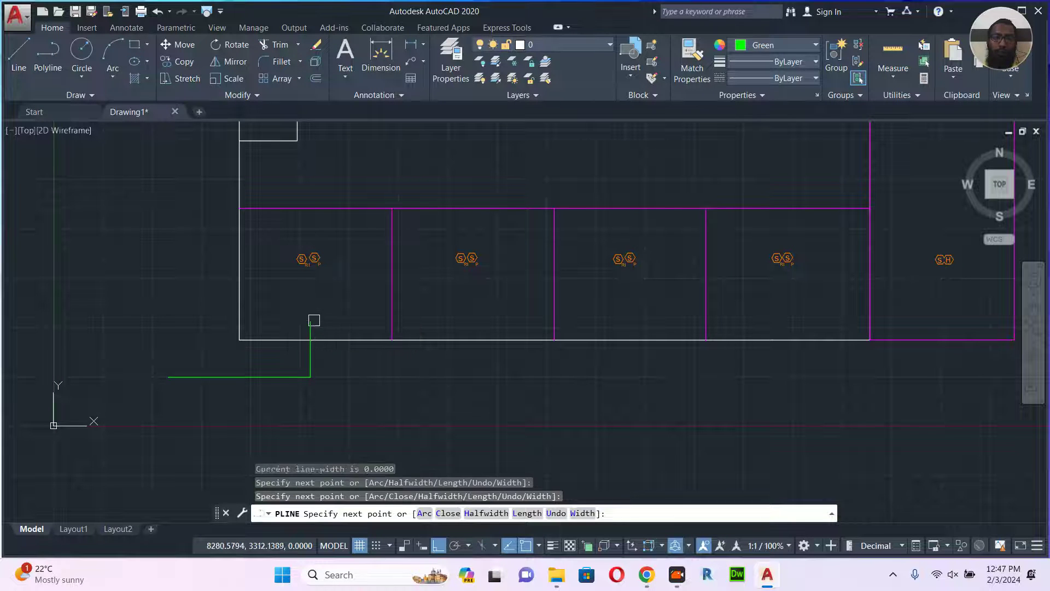
key("Escape")
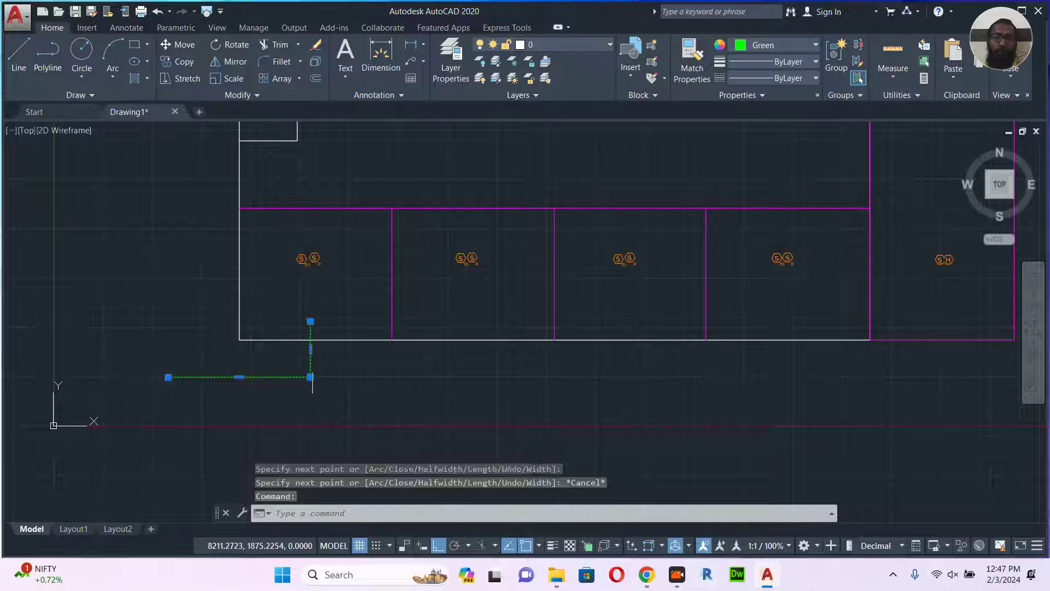
- Give the green L-shaped polyline a thick duct-like width by picking two points for the width of all segments
double_click(311, 367)
type("w")
key("Return")
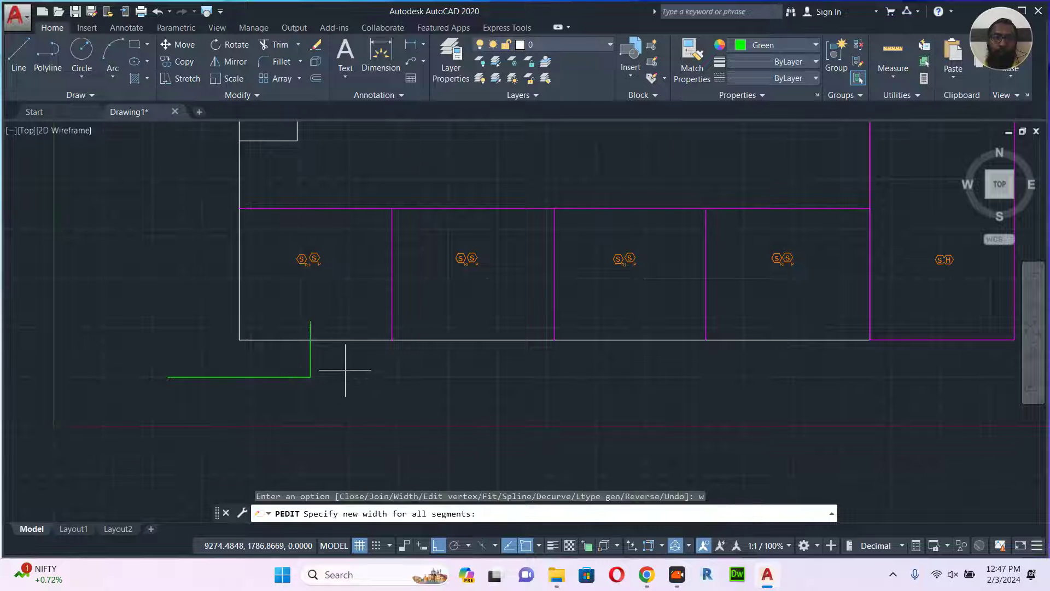
scroll(346, 368, "up", 2)
left_click(345, 368)
left_click(350, 385)
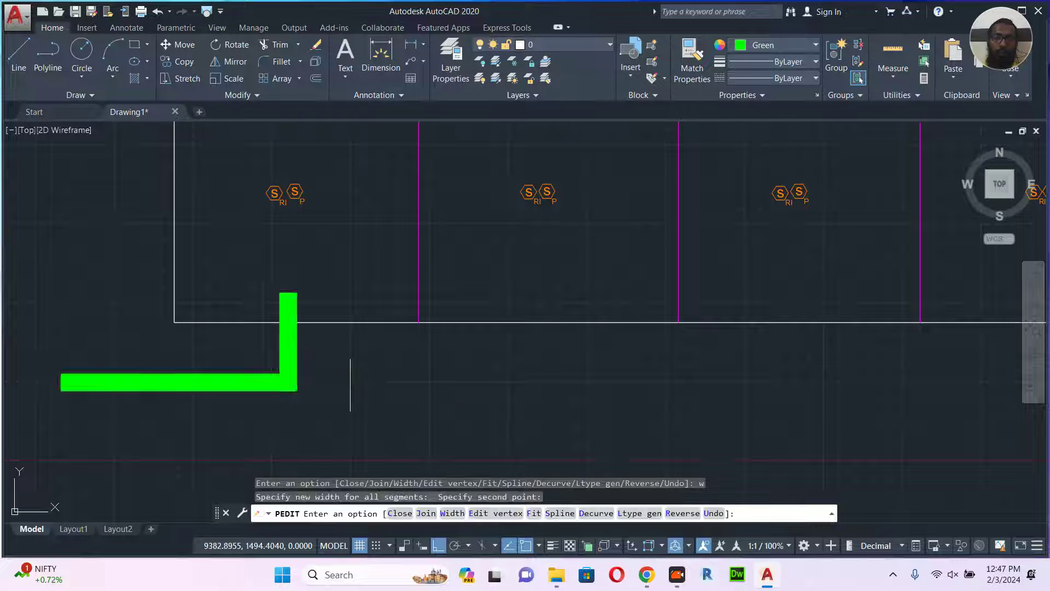
key("Escape")
- Copy the green duct branch horizontally eastward three times so each of the four lower rooms has a branch
left_click(300, 358)
middle_click_drag(329, 367, 340, 345)
type("co")
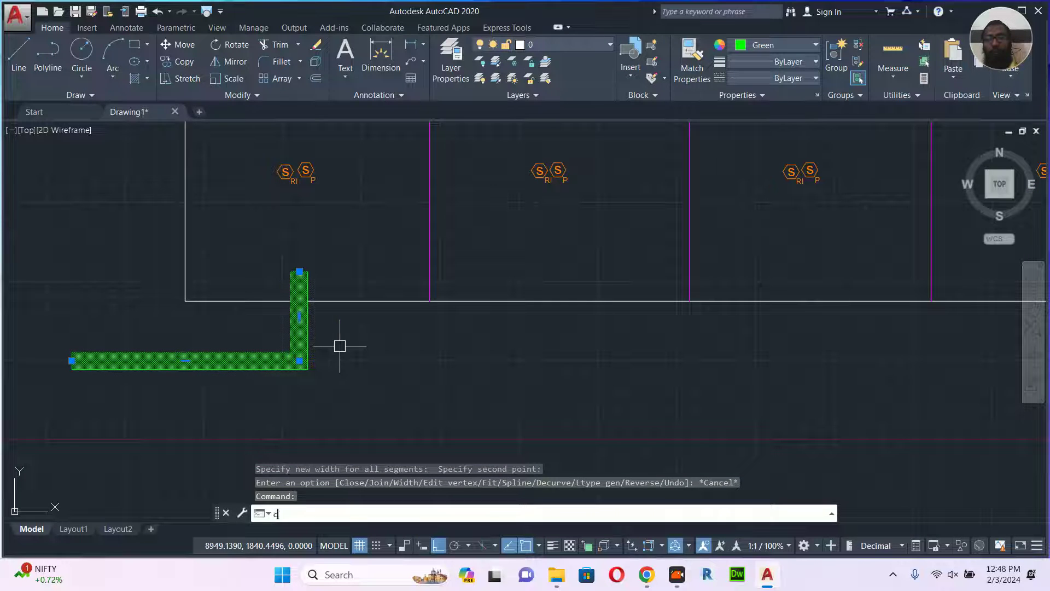
key("Return")
left_click(374, 346)
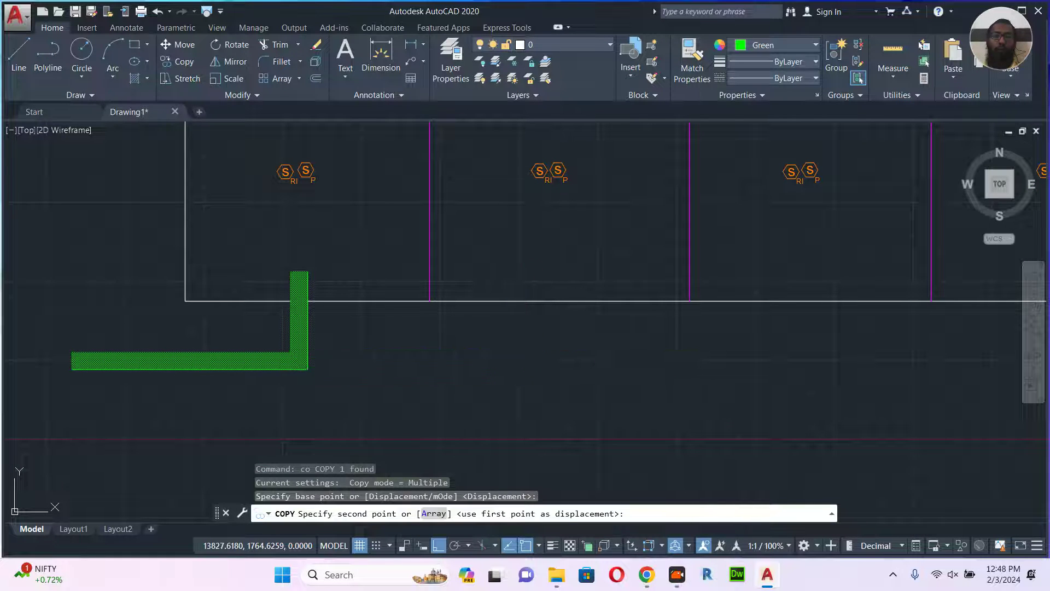
left_click(597, 334)
middle_click_drag(694, 342, 427, 291)
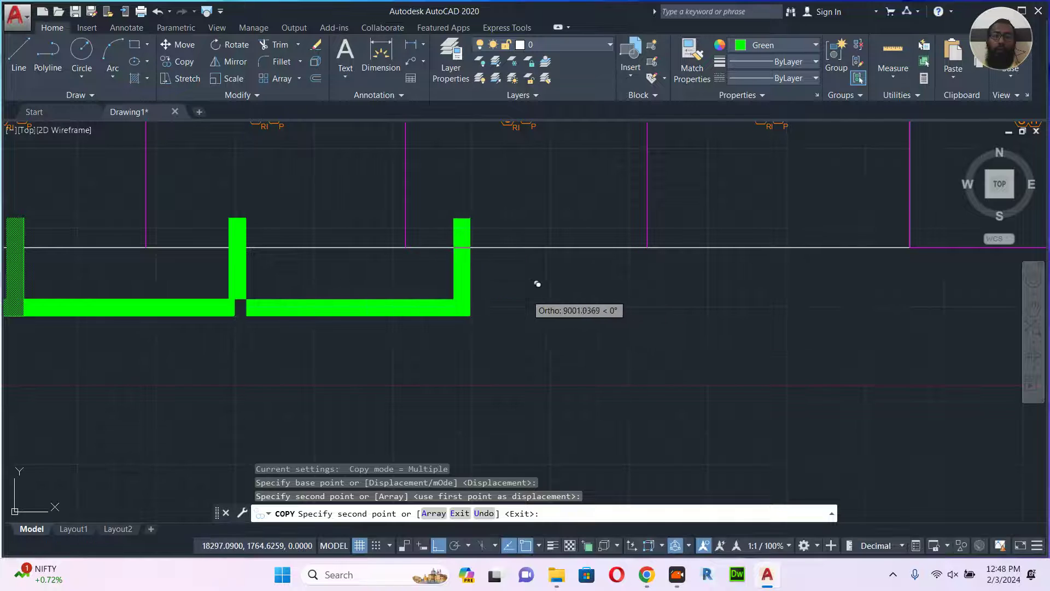
left_click(534, 283)
middle_click_drag(616, 288, 418, 282)
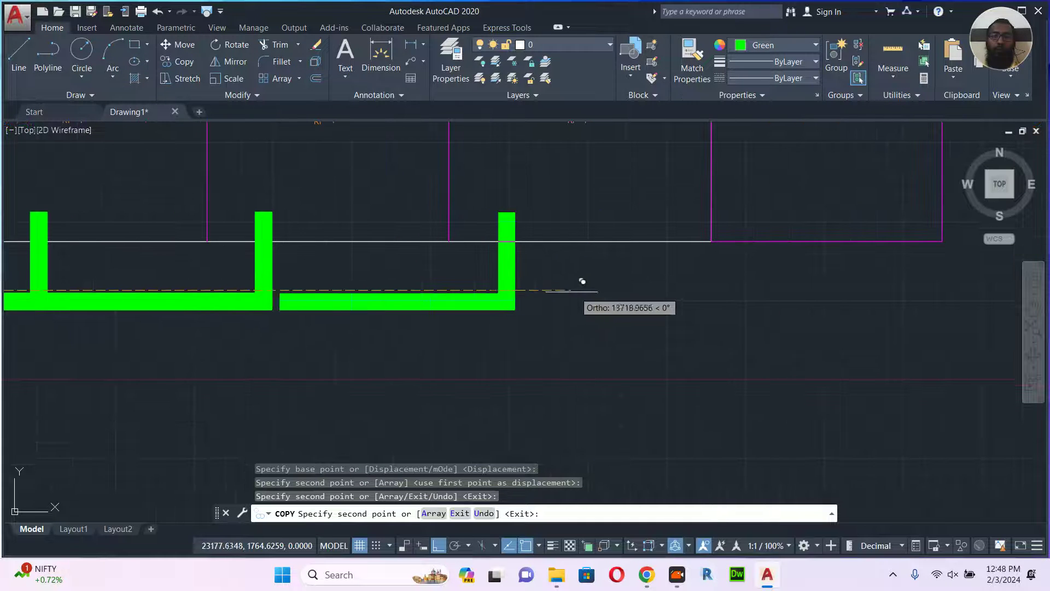
left_click(559, 285)
middle_click_drag(639, 298, 623, 299)
scroll(622, 299, "down", 2)
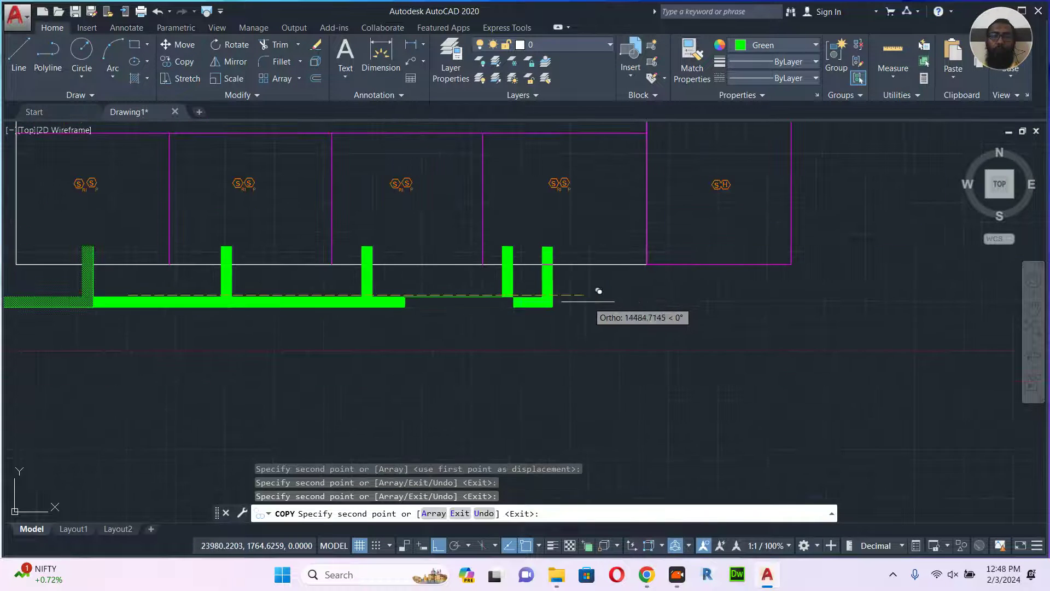
key("Escape")
- Copy all four green duct branches straight down to form a second duct run below the first
middle_click_drag(422, 305, 569, 302)
left_click(688, 280)
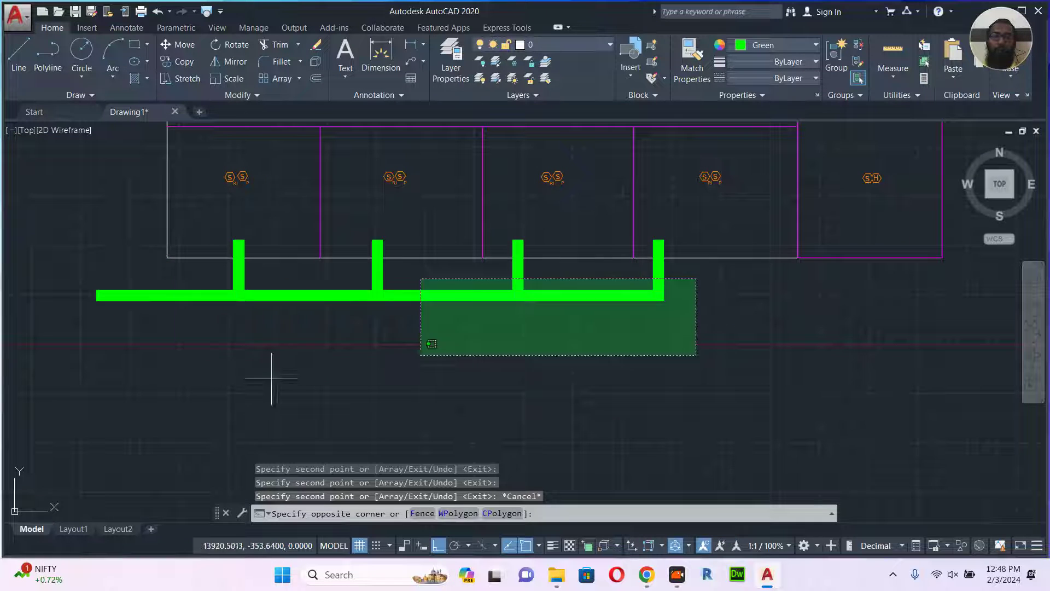
left_click(175, 375)
middle_click_drag(529, 331, 504, 328)
type("co")
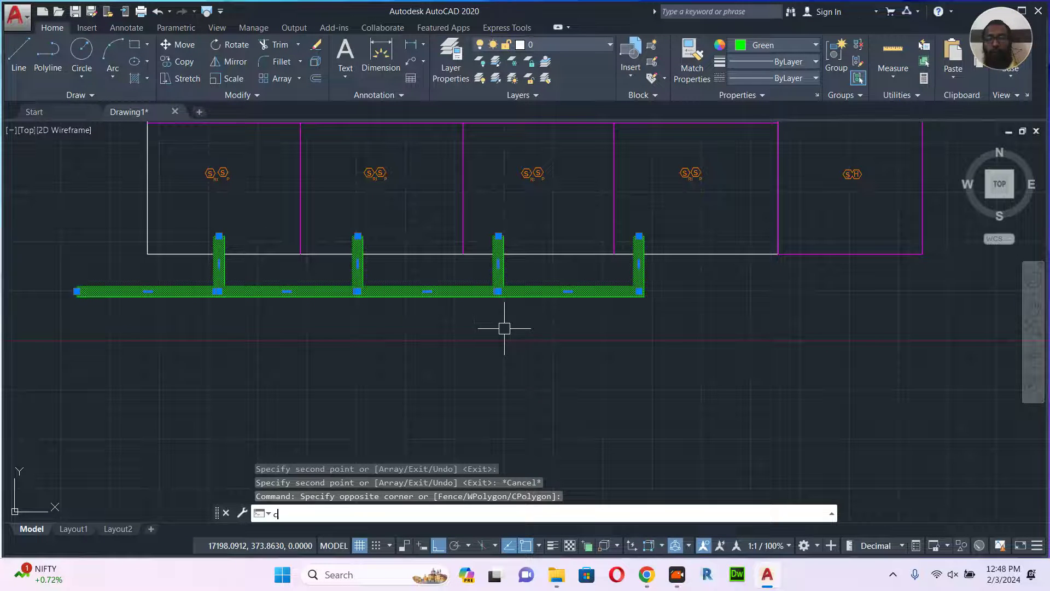
key("Return")
left_click(535, 339)
left_click(544, 395)
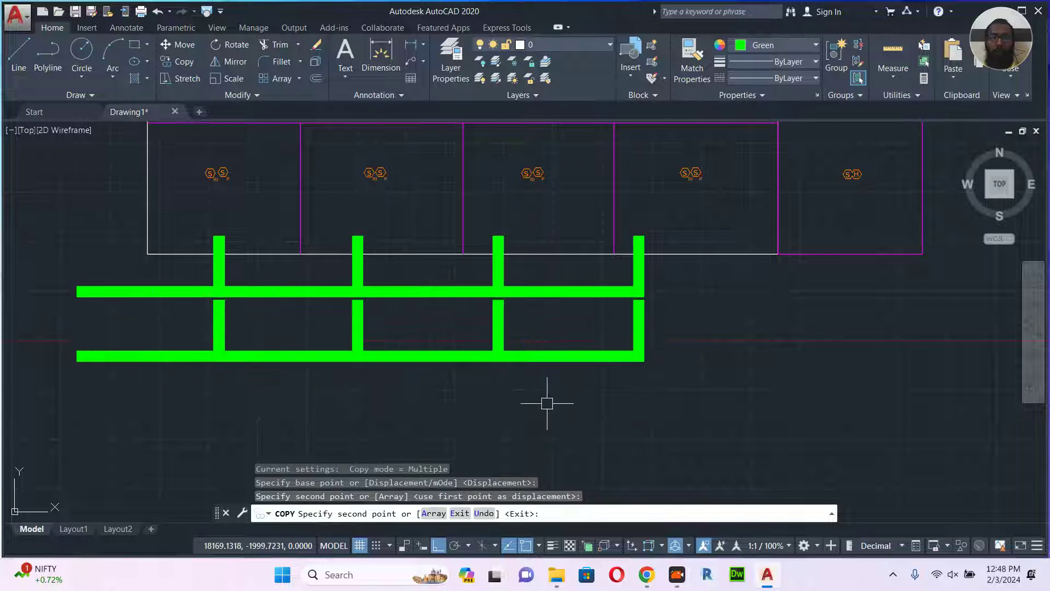
key("Escape")
- Move the lower duct run east so its branches stand clear of the upper run's branches
left_click(677, 316)
left_click(197, 395)
type("m")
key("Return")
left_click(342, 399)
left_click(378, 397)
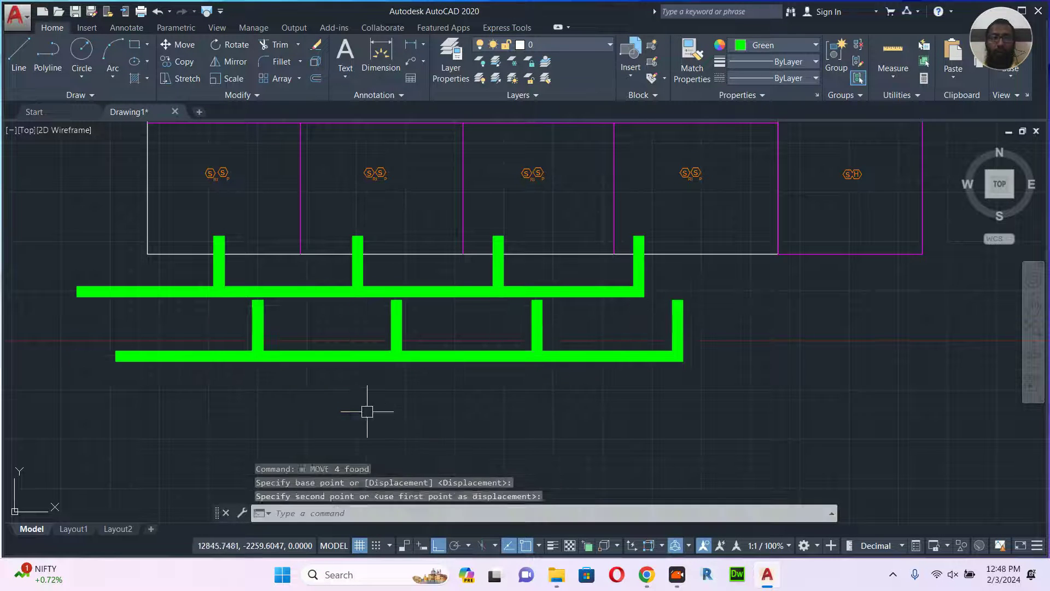
key("Escape")
- Change the colour of the lower duct run to Cyan
left_click(742, 313)
left_click(241, 417)
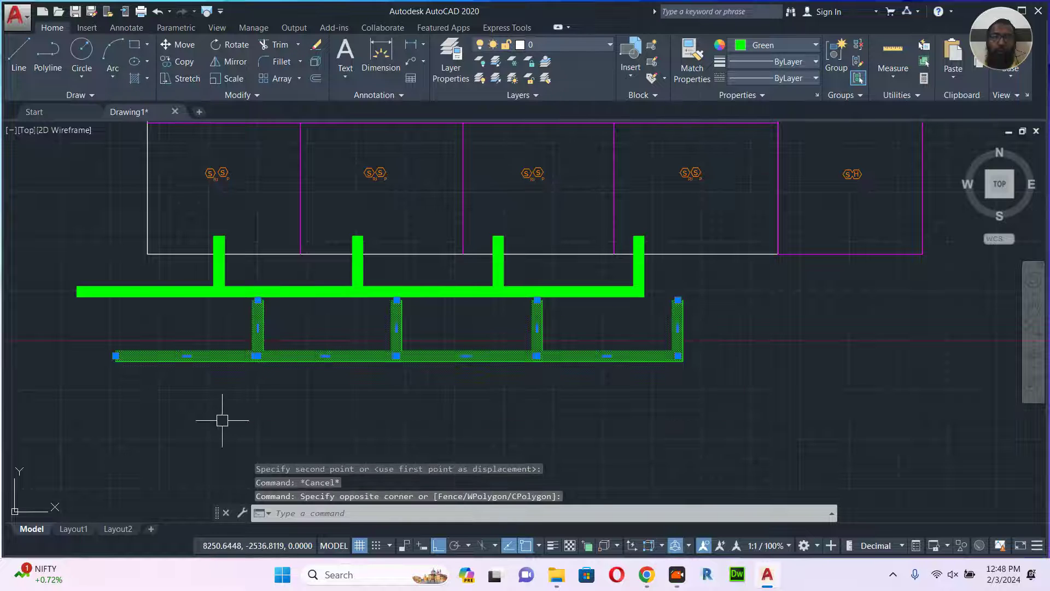
left_click(800, 48)
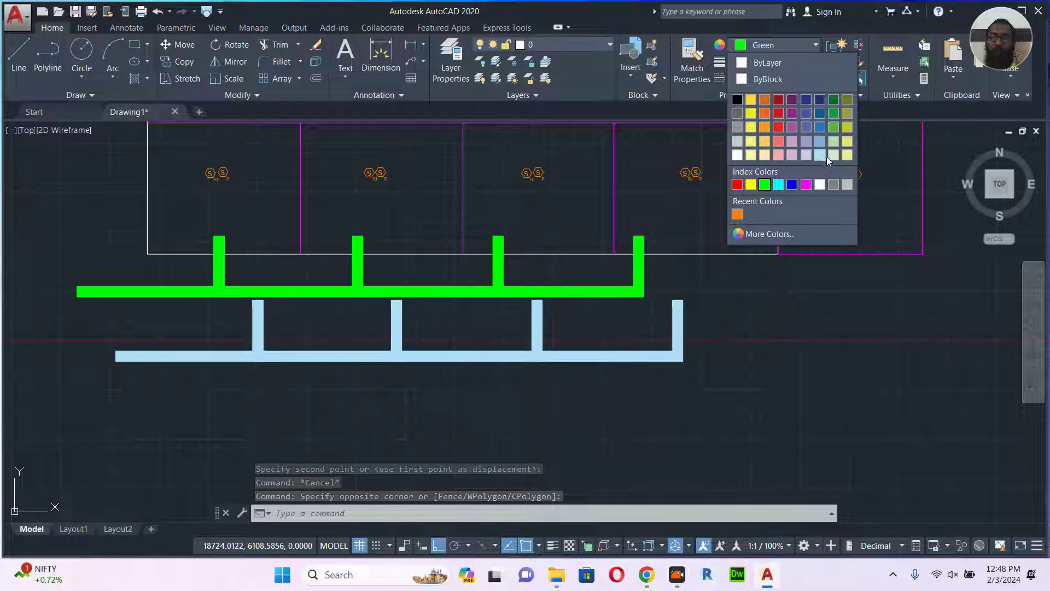
left_click(778, 185)
- Move the cyan duct run up so its branches overlap the green main duct
left_click(717, 342)
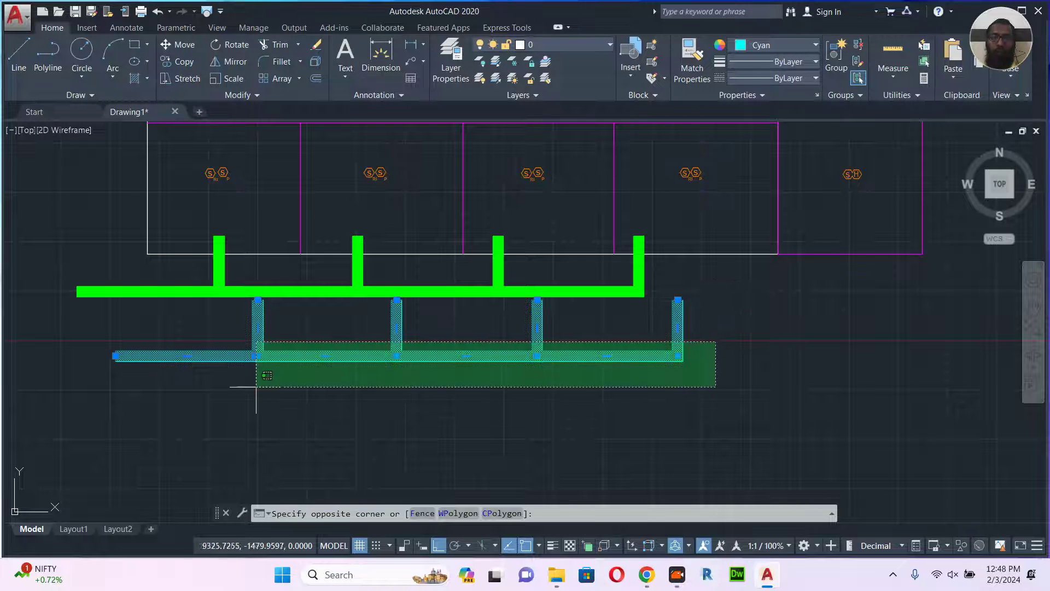
left_click(173, 388)
key("Escape")
type("m")
key("Return")
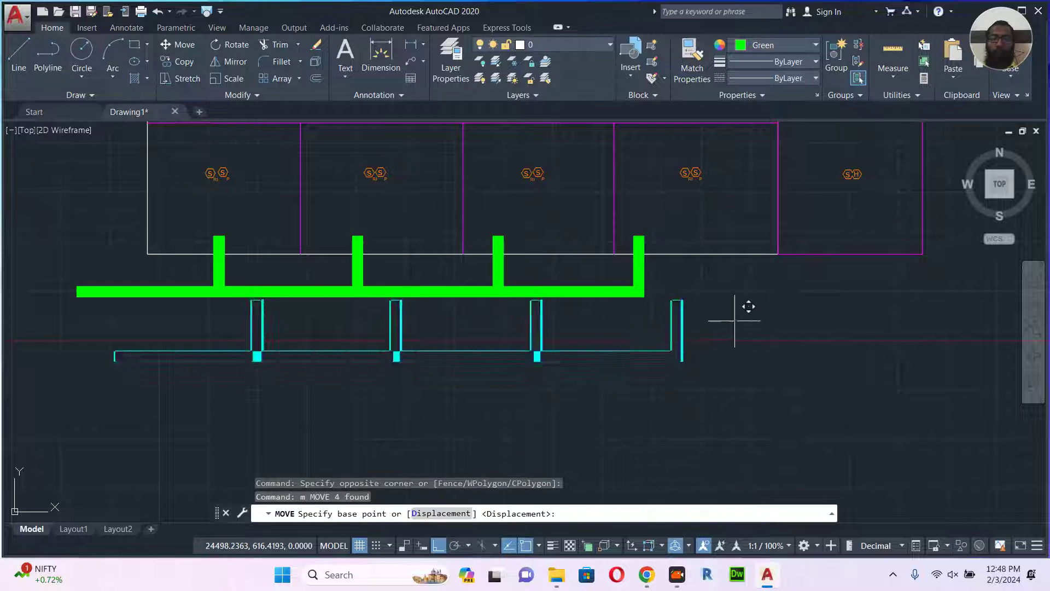
left_click(746, 304)
left_click(749, 277)
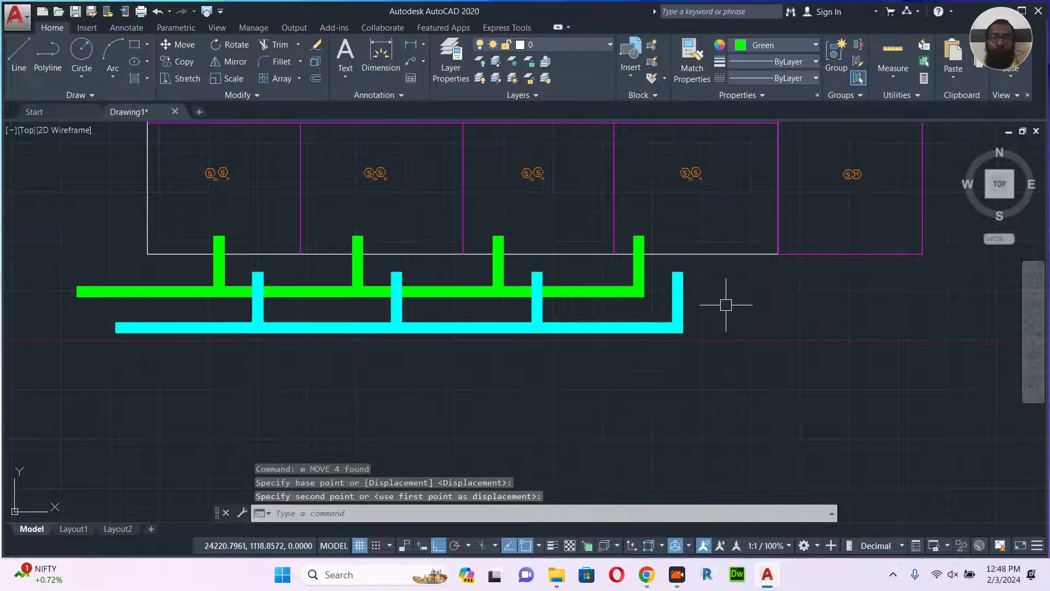
- Stretch the cyan main duct downward to lengthen its four vertical branches
left_click(725, 304)
left_click(30, 368)
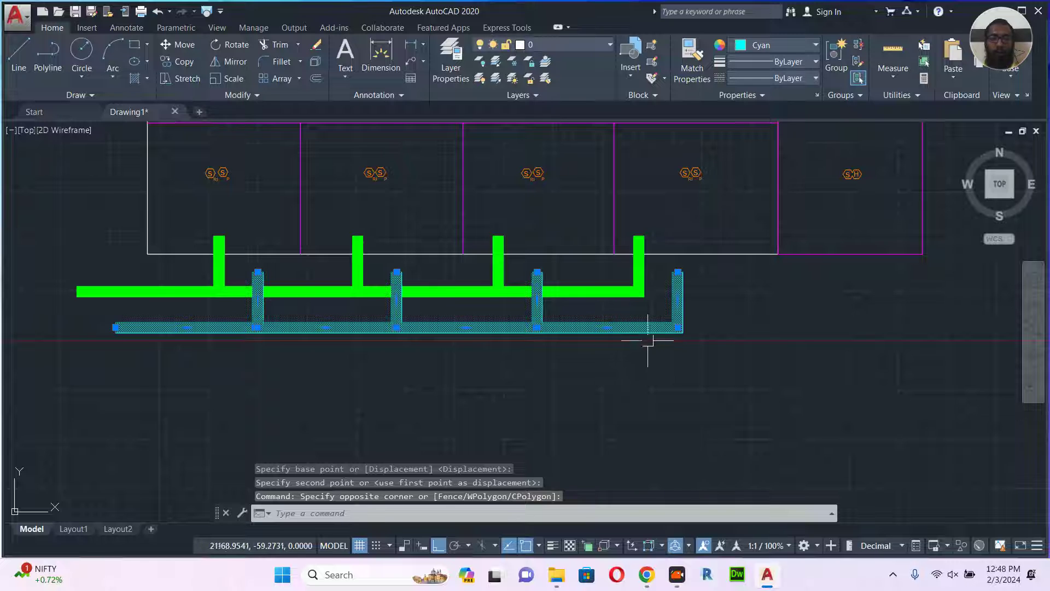
type("s")
key("Return")
left_click(720, 321)
left_click(709, 353)
key("Escape")
- Move the stretched cyan duct run up until its branch ends line up with the green branch ends inside the rooms
left_click(720, 328)
left_click(109, 394)
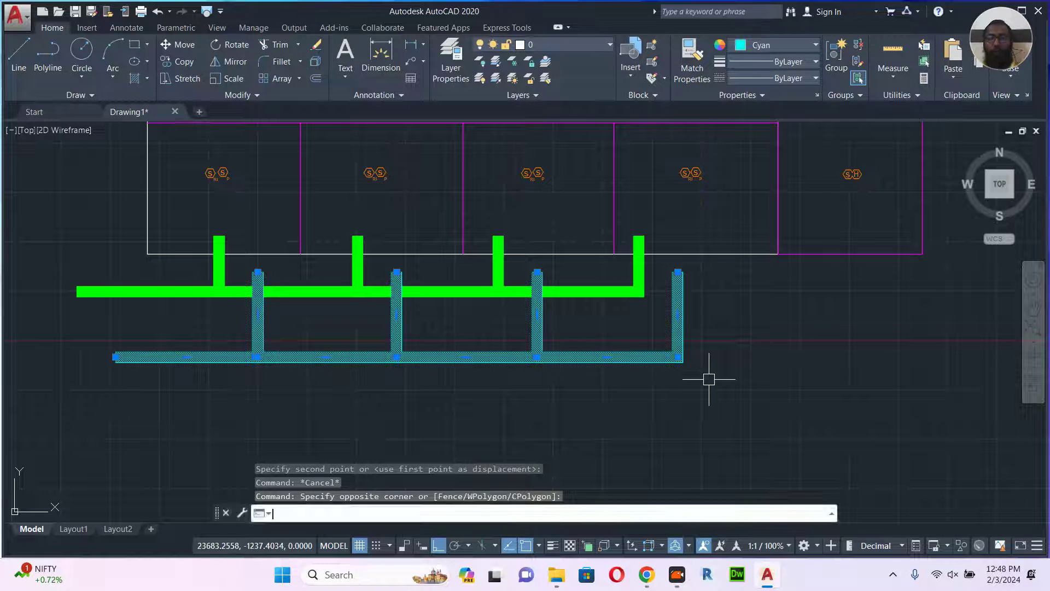
type("m")
key("Return")
left_click(733, 371)
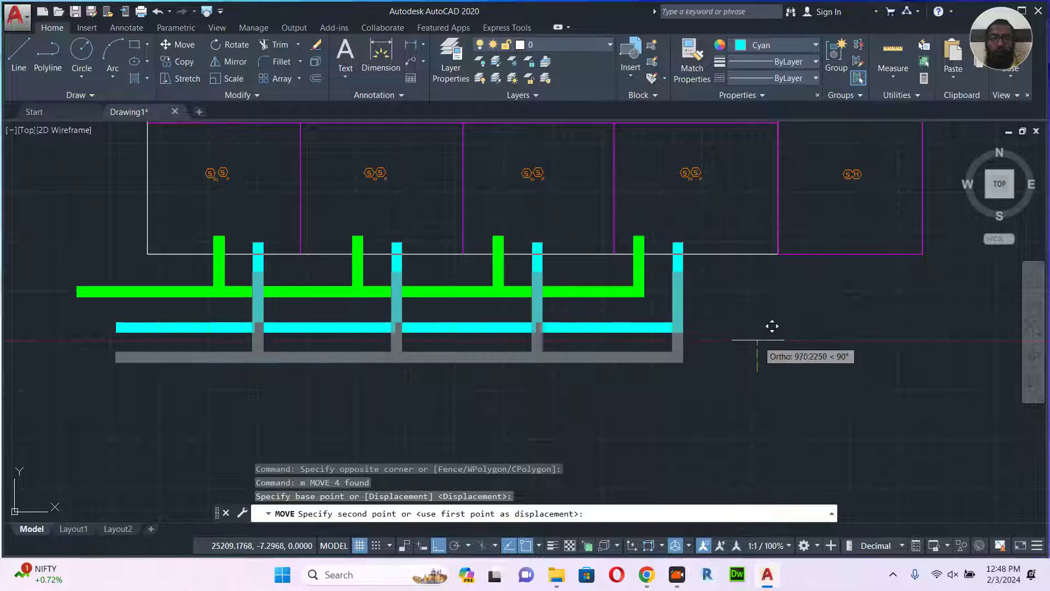
left_click(757, 334)
key("Escape")
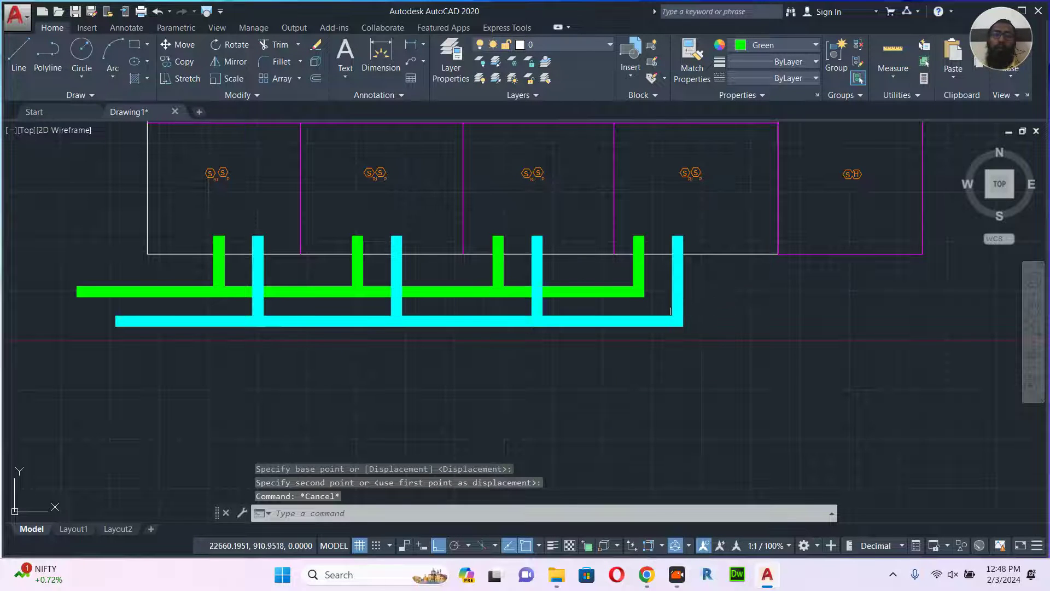
- Shorten the west end of the green main duct to line up with the west end of the cyan duct
middle_click_drag(326, 299, 553, 295)
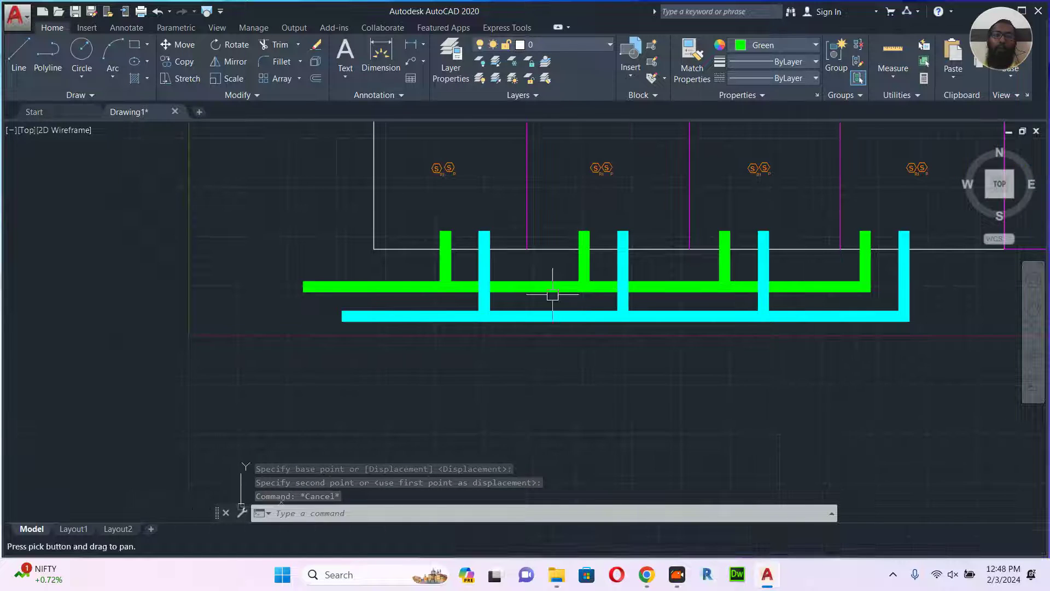
scroll(304, 299, "up", 2)
left_click(304, 272)
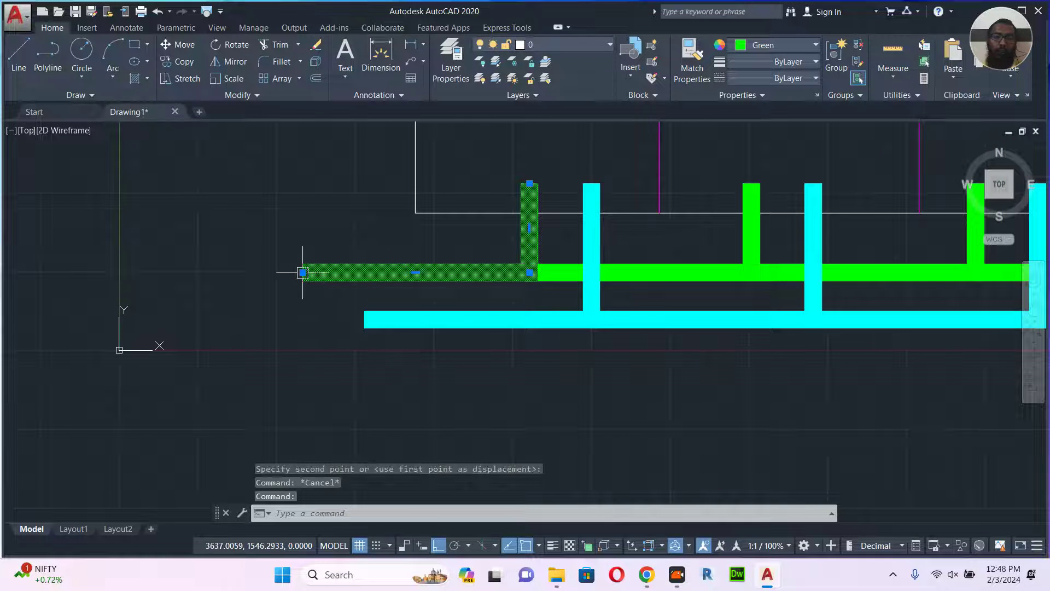
left_click(303, 272)
left_click(361, 275)
key("Escape")
middle_click_drag(316, 307, 312, 311)
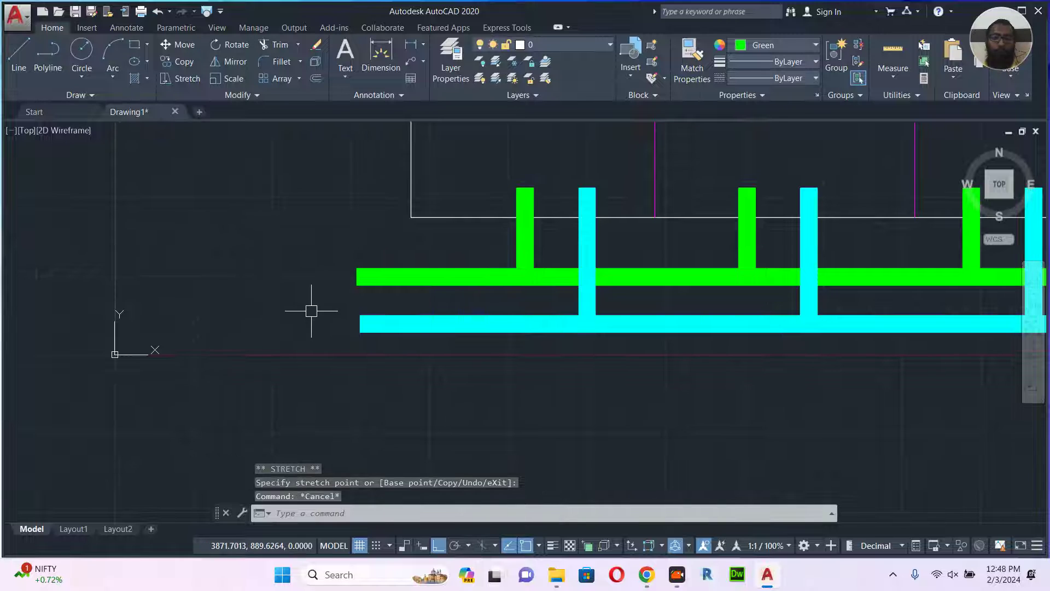
- Draw a green air handling unit rectangle, about 2030 by 3050 units, at the west ends of the two ducts
type("rec")
key("Return")
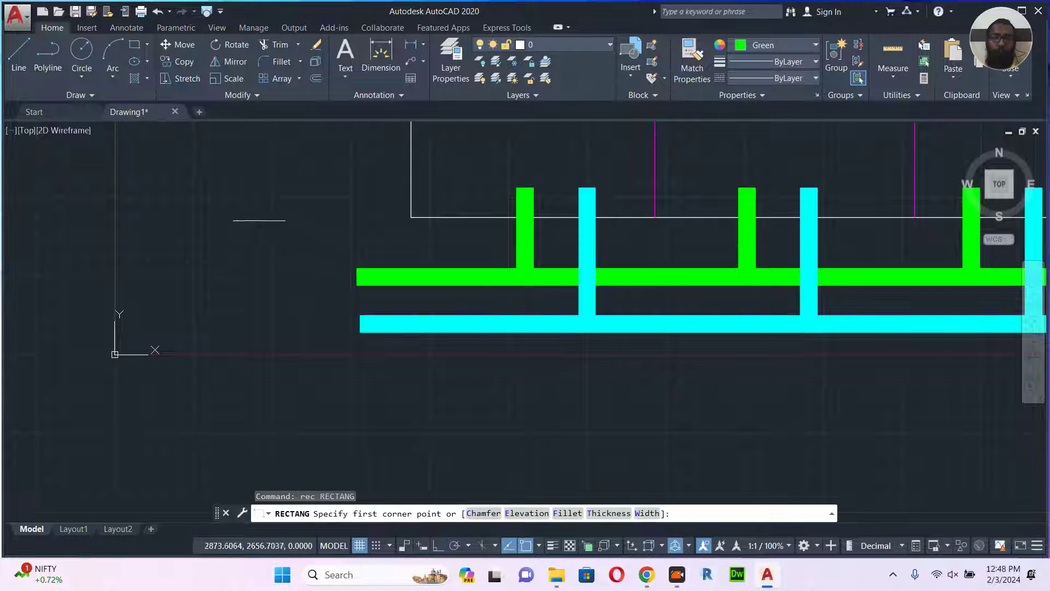
left_click(260, 220)
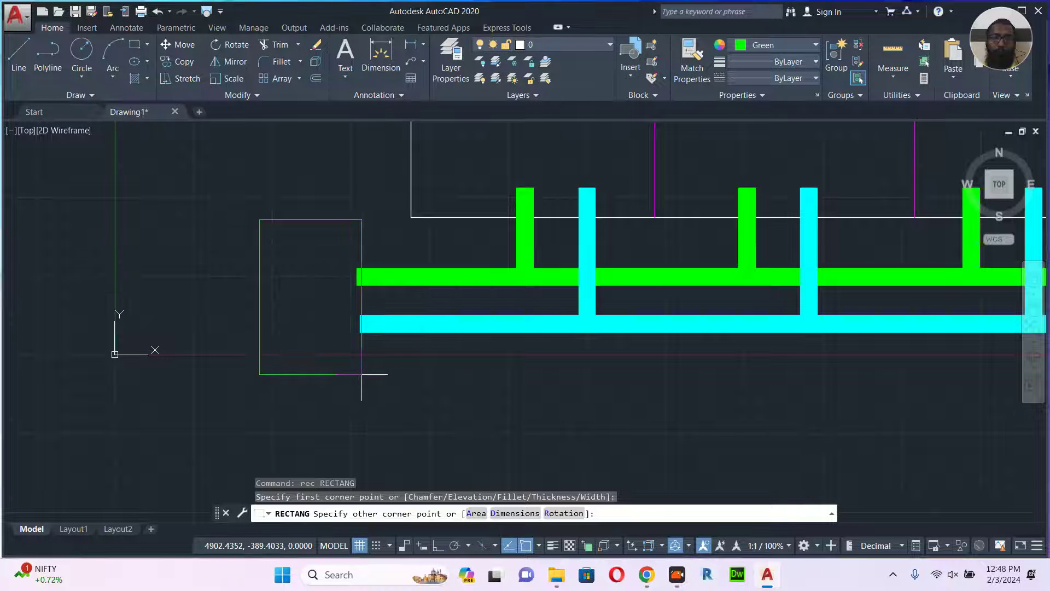
left_click(362, 375)
key("Escape")
- Stretch the green duct's west end onto the rectangle's east edge and try to do the same with the cyan duct
scroll(343, 278, "up", 2)
left_click(371, 273)
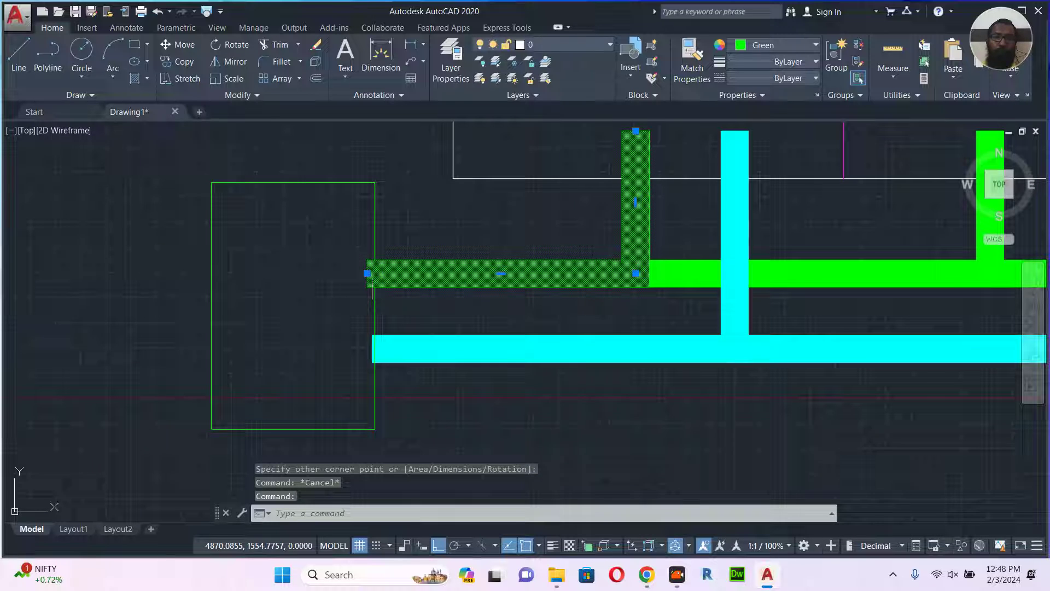
left_click(369, 273)
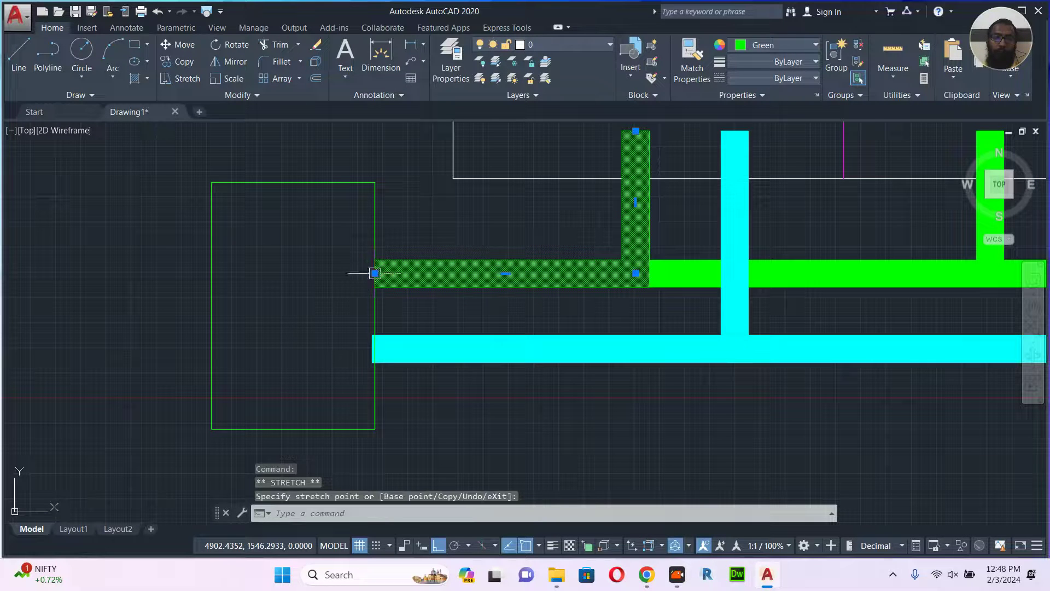
key("Escape")
left_click(376, 346)
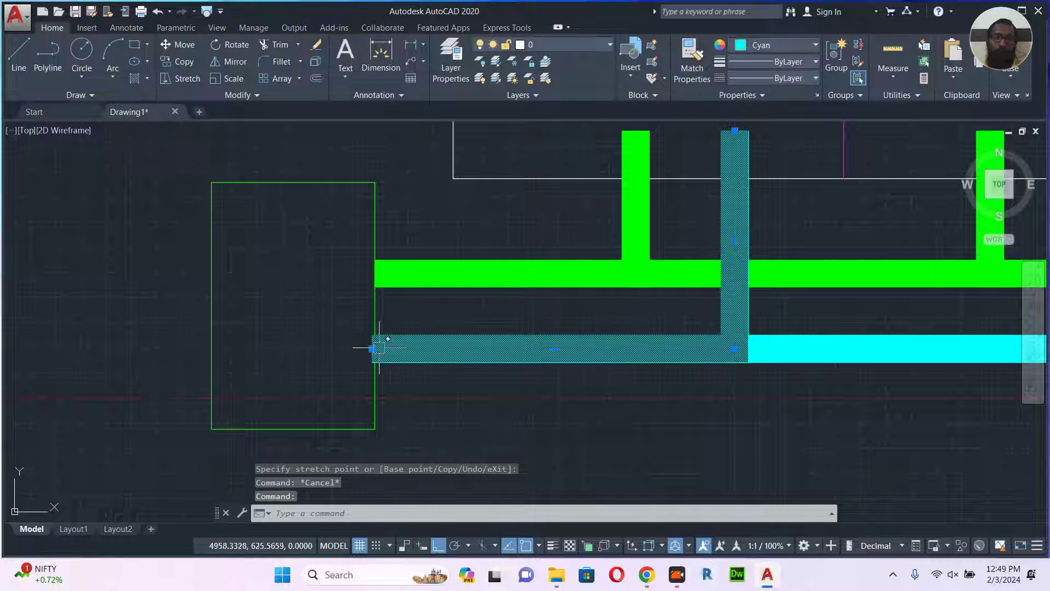
left_click(372, 348)
key("Escape")
scroll(403, 343, "down", 2)
middle_click_drag(605, 309, 432, 344)
middle_click_drag(546, 334, 473, 329)
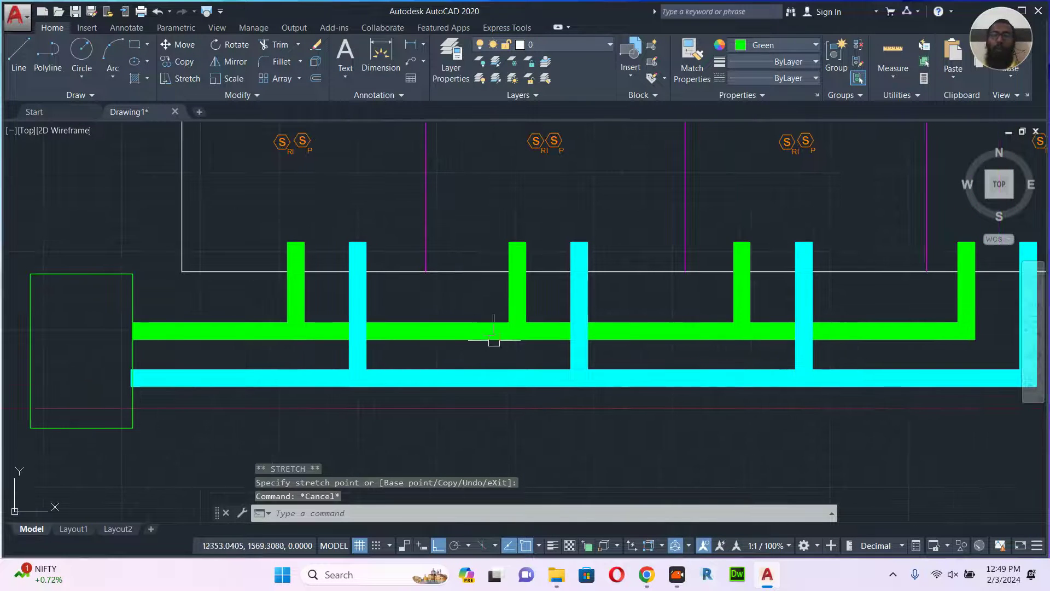
- Locate the duct smoke detector symbol in the fire alarm legend table
middle_click_drag(605, 351, 578, 344)
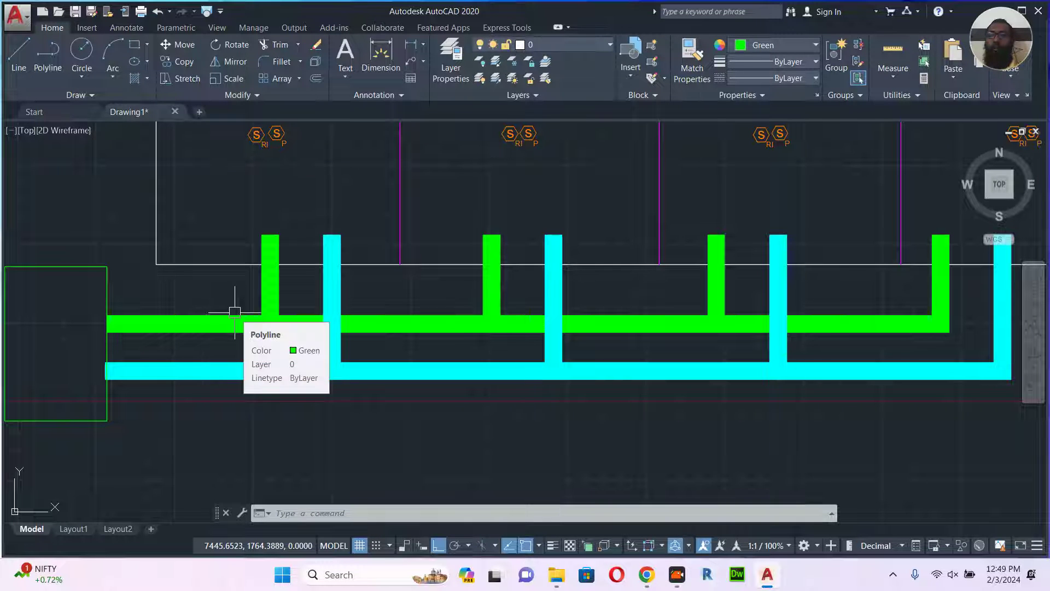
scroll(242, 303, "down", 2)
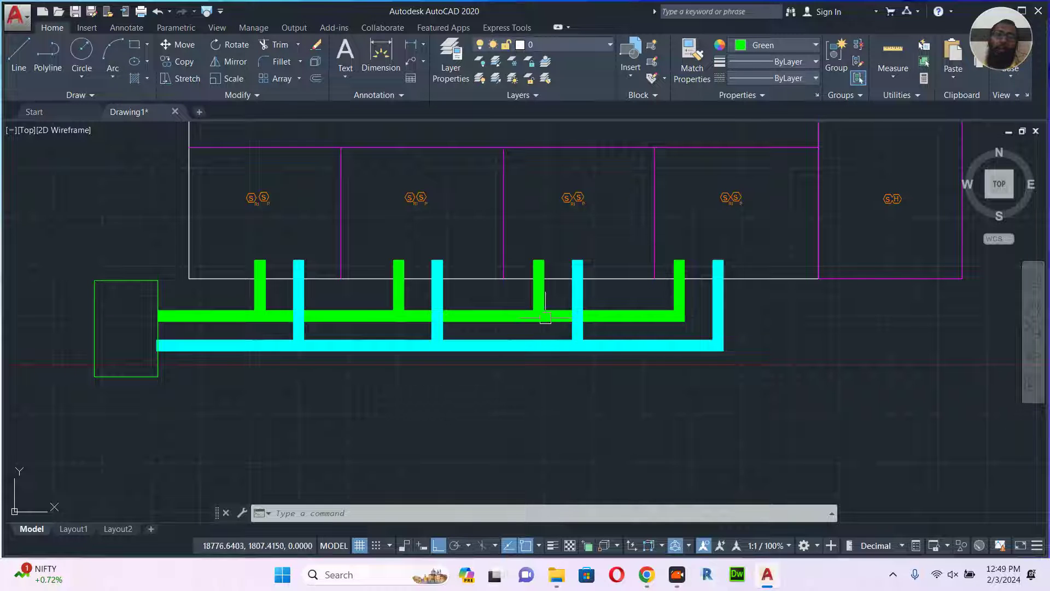
scroll(374, 318, "down", 6)
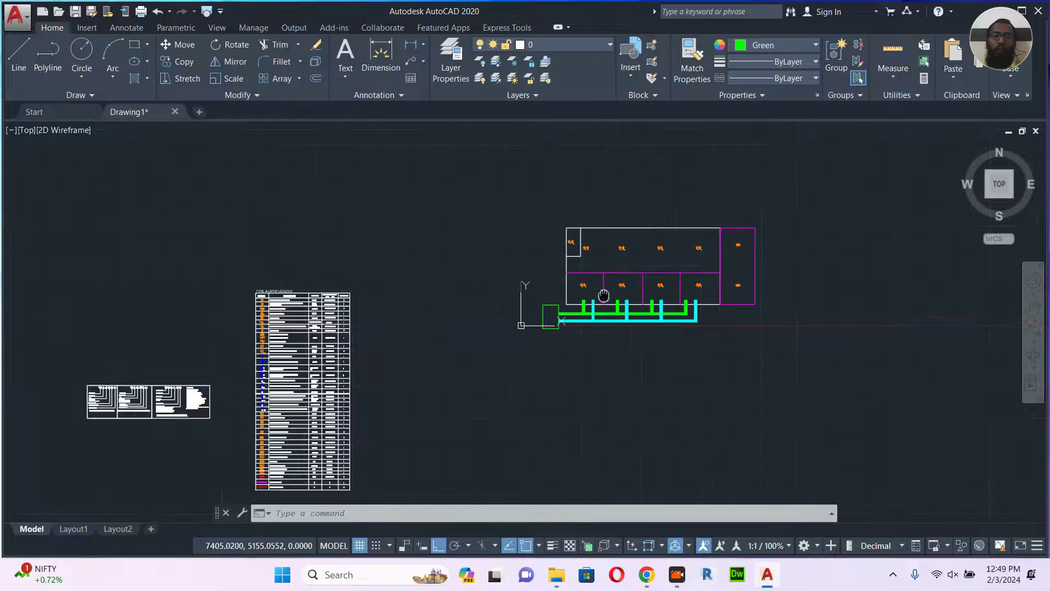
middle_click_drag(405, 340, 441, 340)
scroll(275, 371, "up", 10)
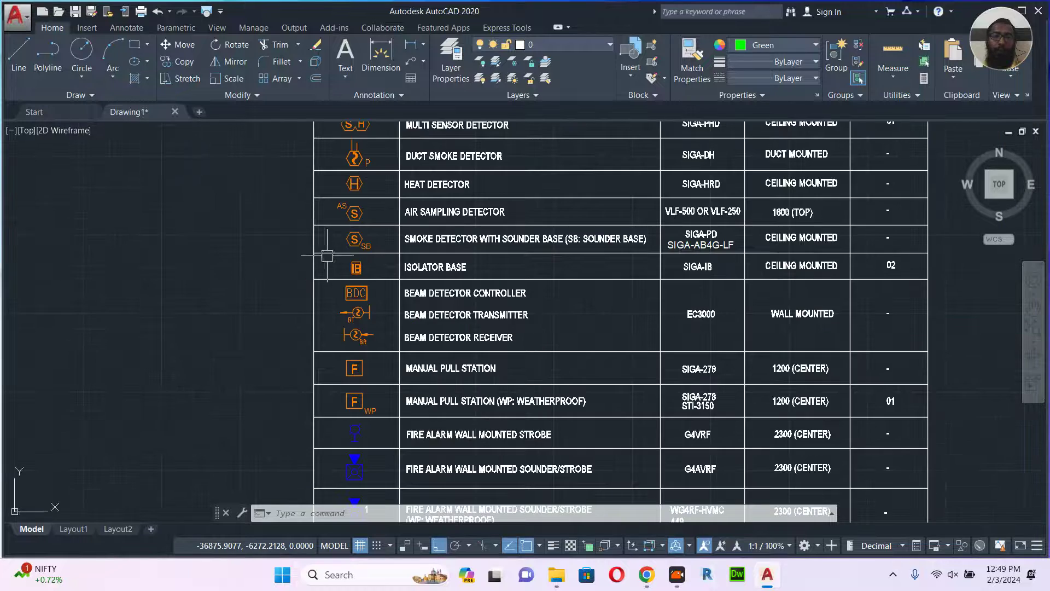
middle_click_drag(371, 198, 363, 241)
scroll(363, 241, "up", 2)
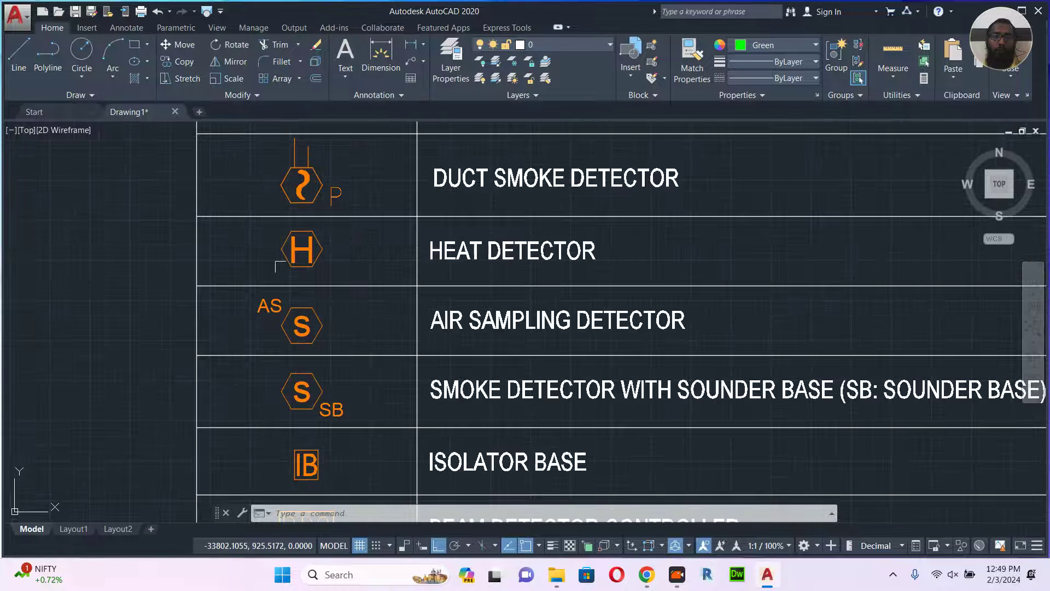
middle_click_drag(260, 240, 260, 281)
left_click(257, 302)
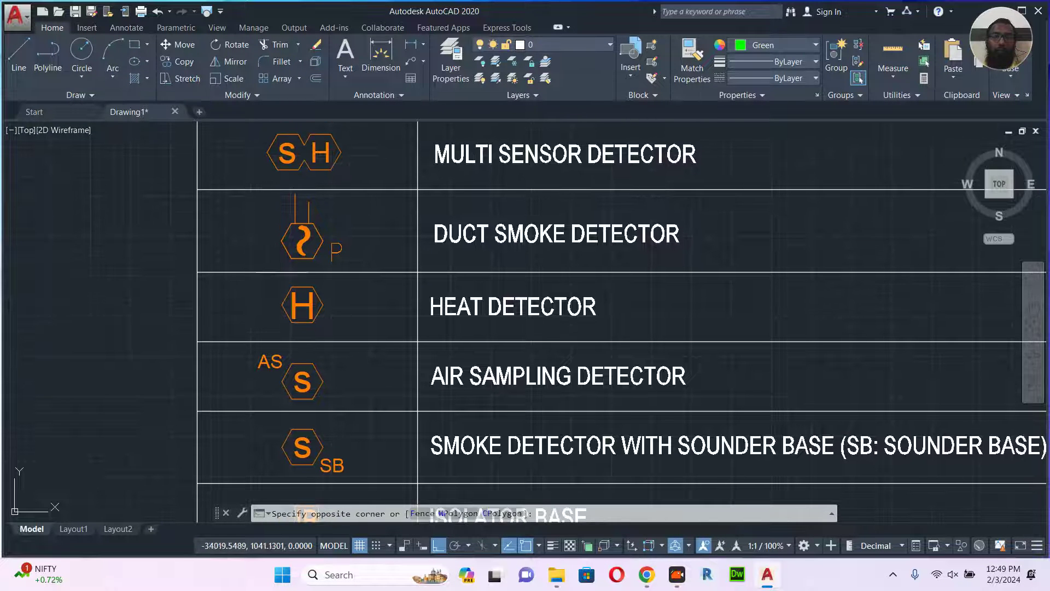
left_click(383, 191)
scroll(283, 262, "up", 2)
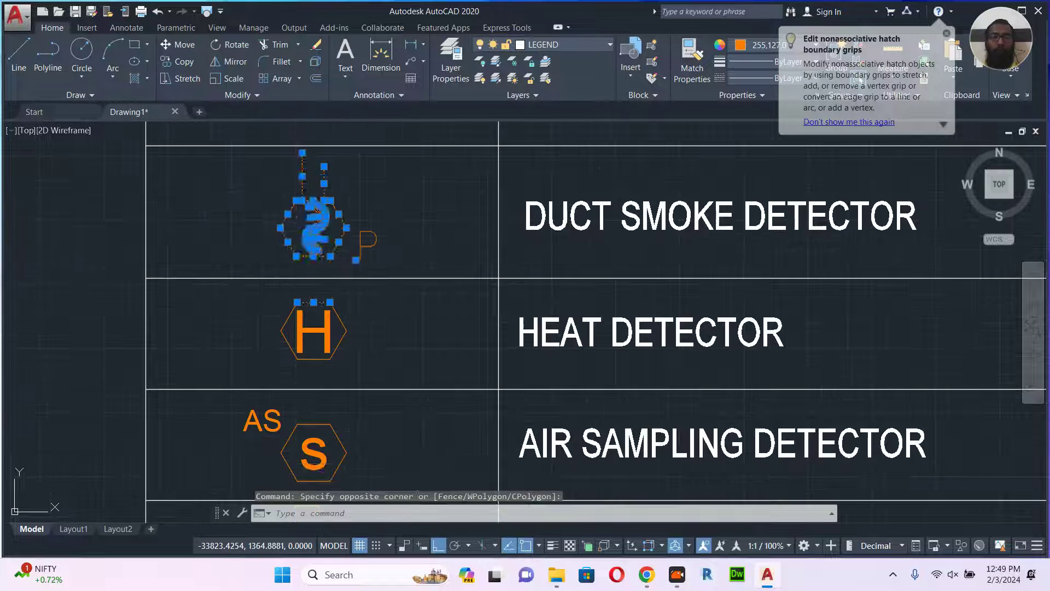
key("Escape")
left_click(247, 275)
middle_click_drag(369, 193, 376, 252)
key("Escape")
- Copy the legend's complete duct smoke detector symbol, including its P label, with a base point
left_click(225, 186)
left_click(419, 340)
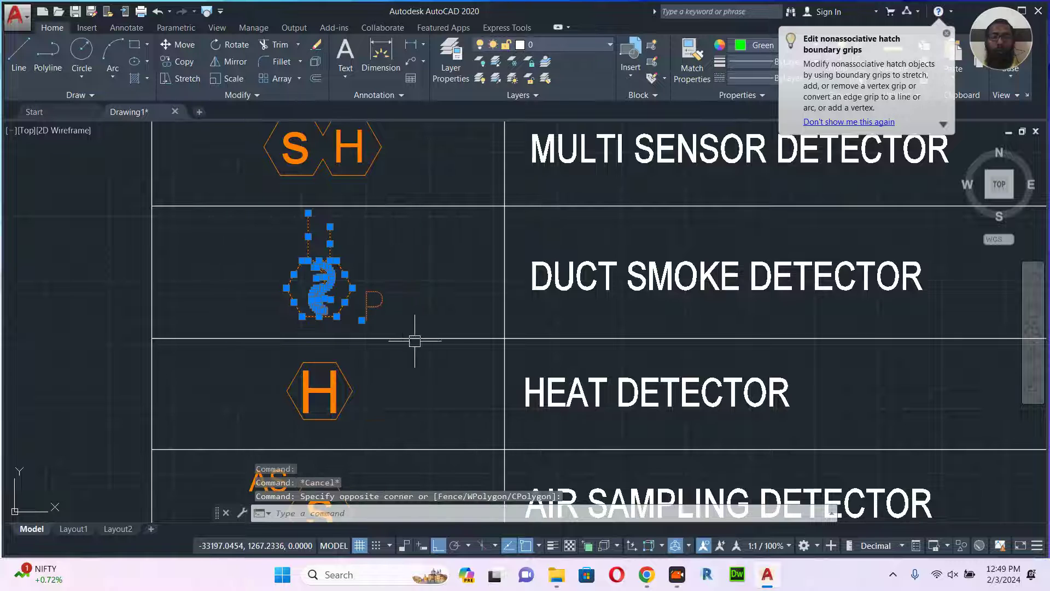
key("ctrl+shift+c")
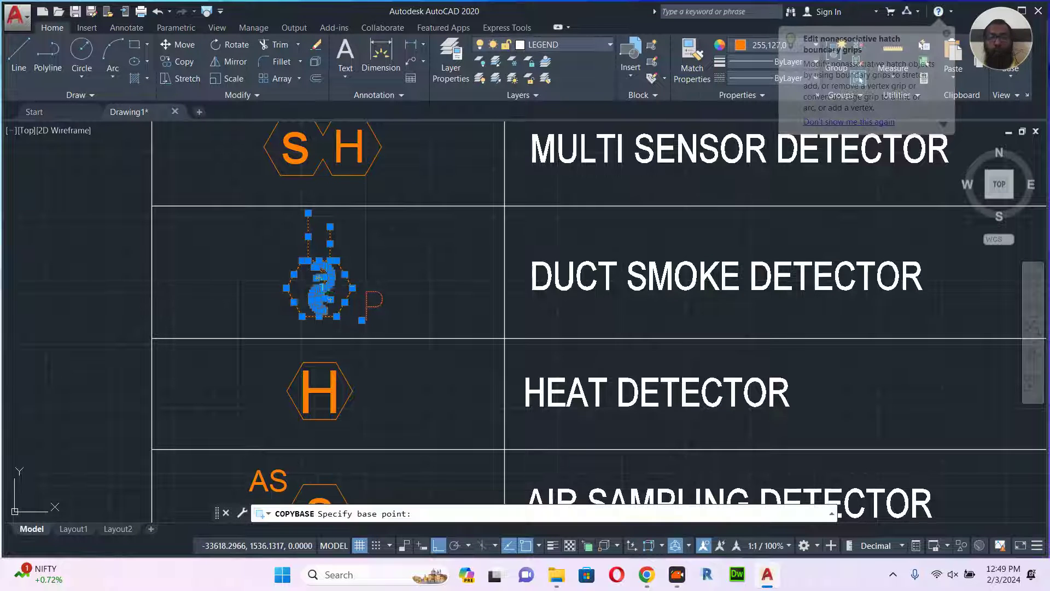
scroll(342, 307, "down", 4)
key("Escape")
- Paste the duct smoke detector as a block just west of the first green branch duct, outside the rooms
scroll(459, 306, "down", 4)
mouse_move(575, 322)
middle_mouse_down()
mouse_move(497, 319)
mouse_move(256, 268)
middle_mouse_up()
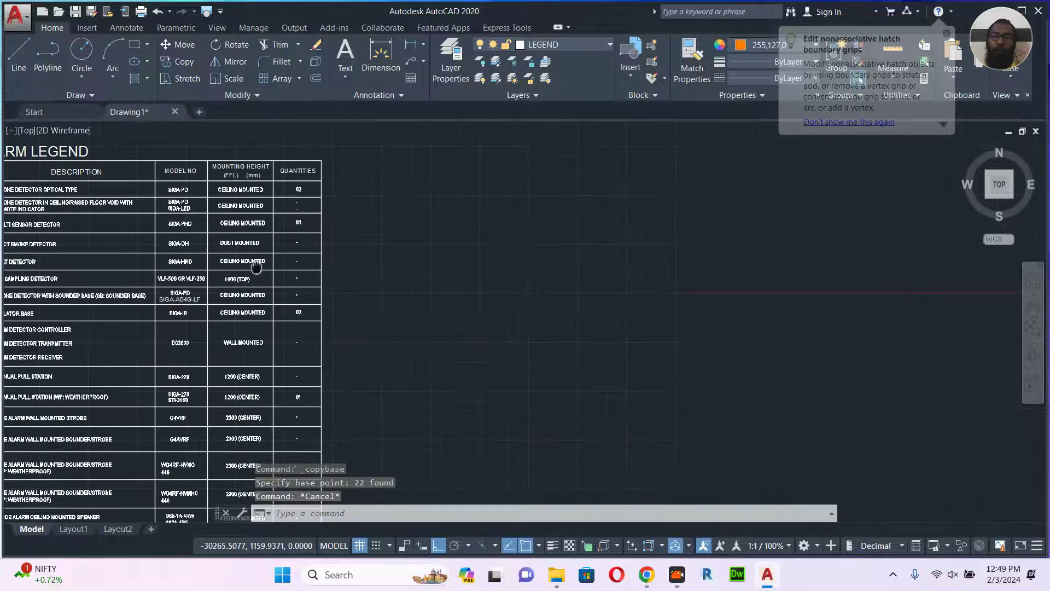
scroll(727, 327, "down", 2)
middle_click_drag(736, 324, 268, 294)
scroll(645, 236, "up", 4)
key("ctrl+shift+v")
scroll(525, 232, "up", 6)
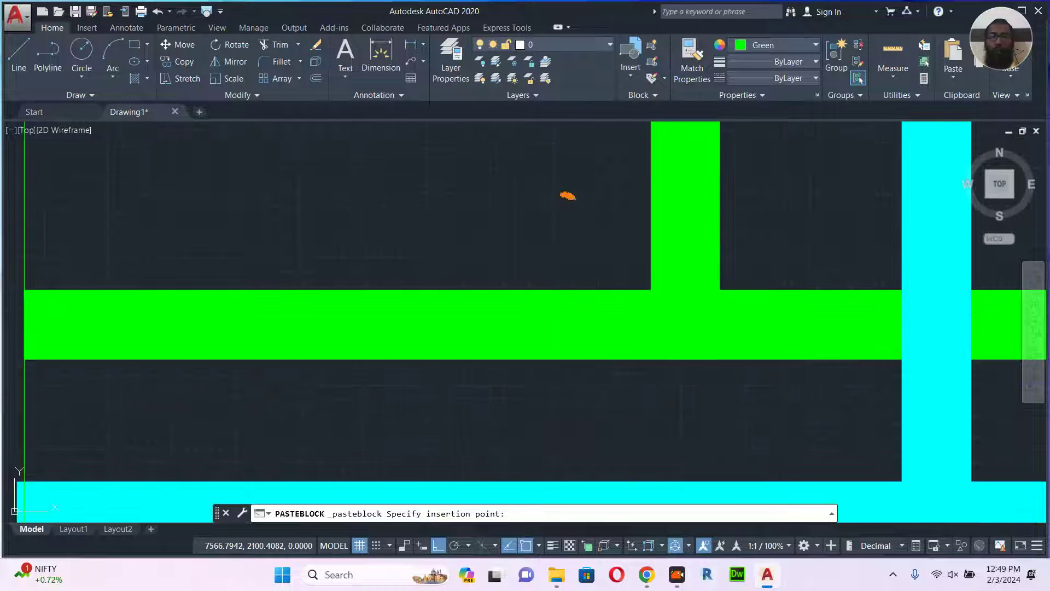
left_click(574, 209)
- Rotate the pasted duct smoke detector 90 degrees clockwise so its probe lines point east towards the green branch
left_click(575, 210)
middle_click_drag(582, 217, 599, 236)
type("ro")
key("Return")
left_click(599, 236)
left_click(599, 391)
- Move the duct smoke detector east so its probe lines reach into the first green branch duct
left_click(614, 239)
middle_click_drag(677, 248, 643, 279)
type("m")
key("Return")
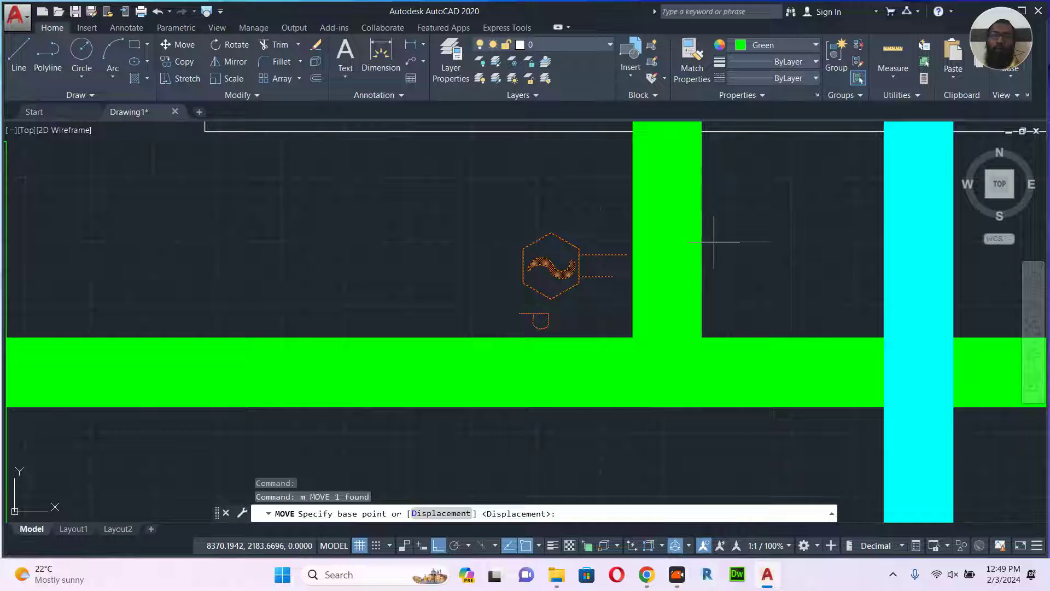
left_click(713, 242)
left_click(750, 242)
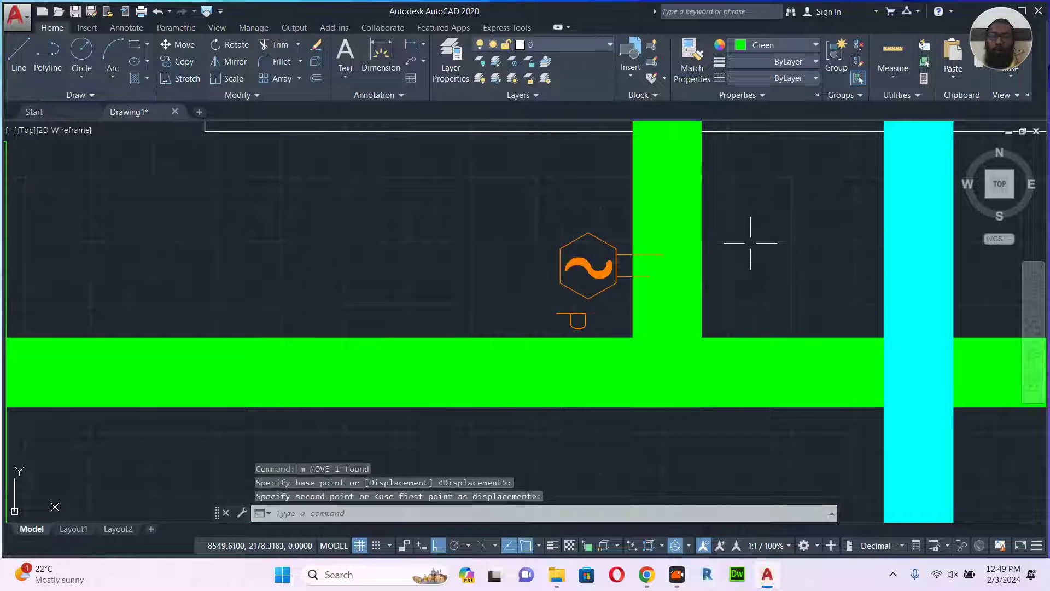
- Move the duct smoke detector slightly north along the first green branch, away from the main duct
left_click(616, 248)
type("m")
key("Return")
left_click(754, 269)
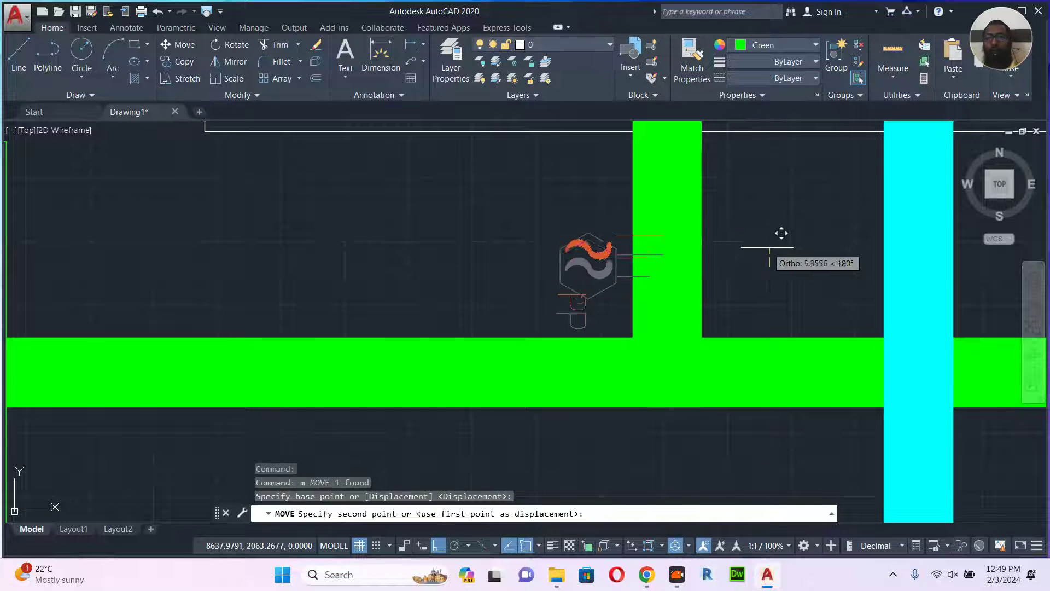
left_click(769, 240)
key("Escape")
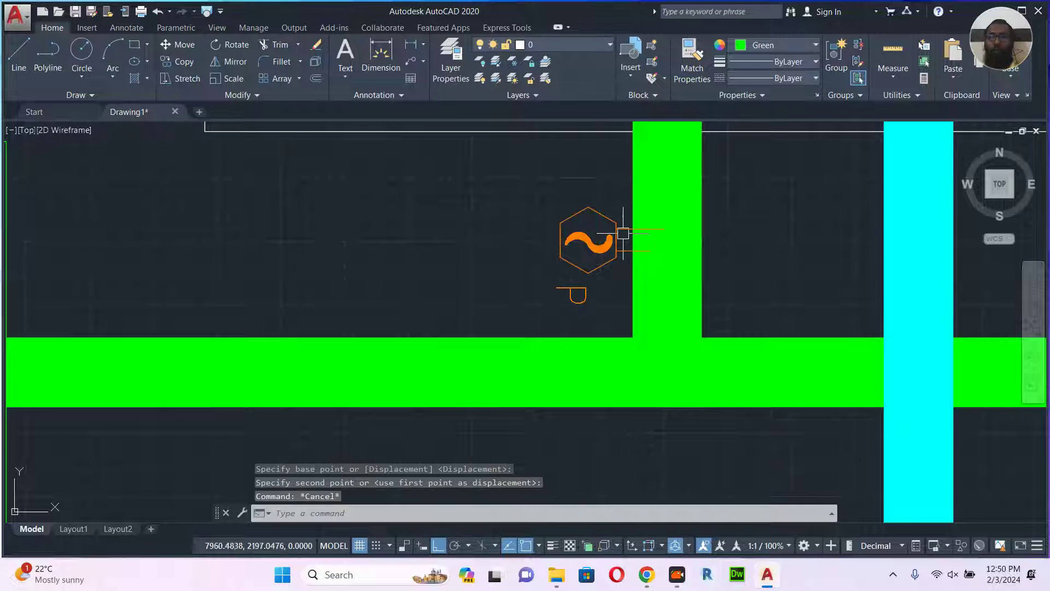
- Move the duct smoke detector east so its probe lines reach into the first cyan branch duct
left_click(621, 230)
middle_click_drag(652, 270, 600, 275)
scroll(545, 269, "down", 3)
type("m")
key("Return")
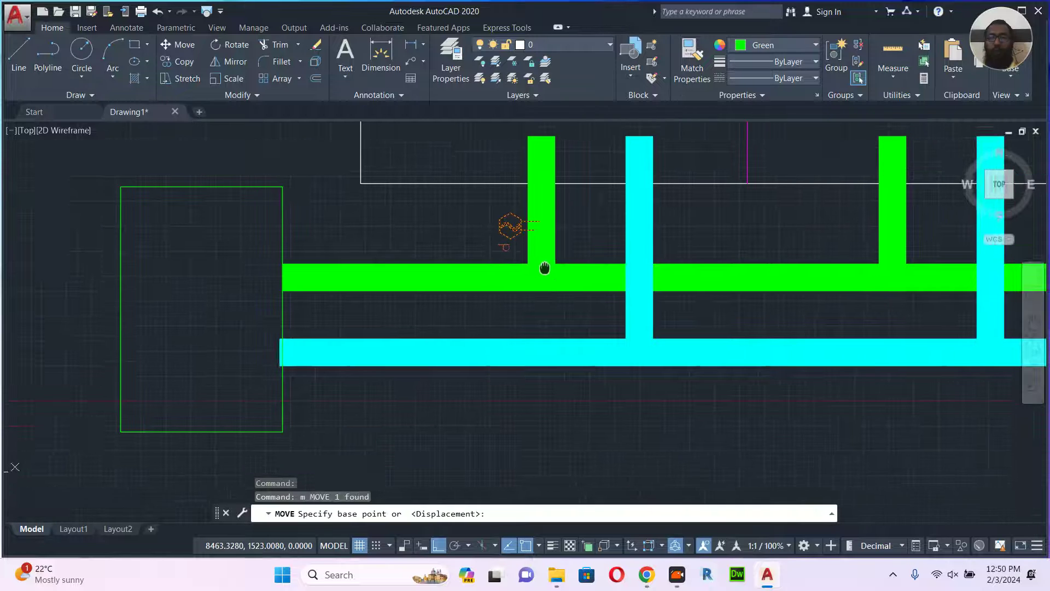
left_click(553, 380)
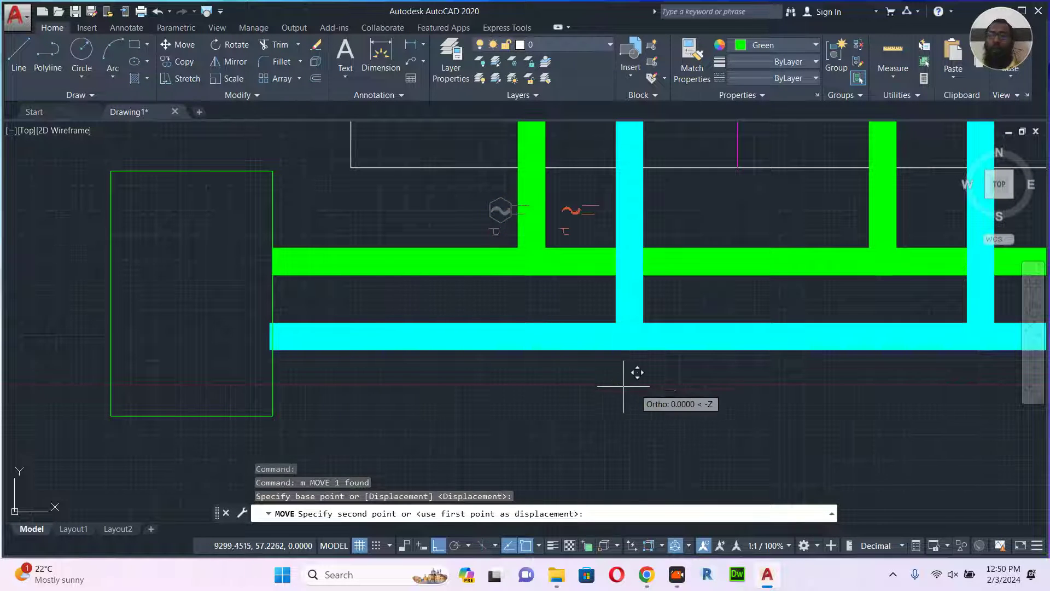
left_click(654, 383)
key("Escape")
- Copy the heat detector symbol from the fire alarm legend with a base point on the symbol
scroll(609, 315, "down", 5)
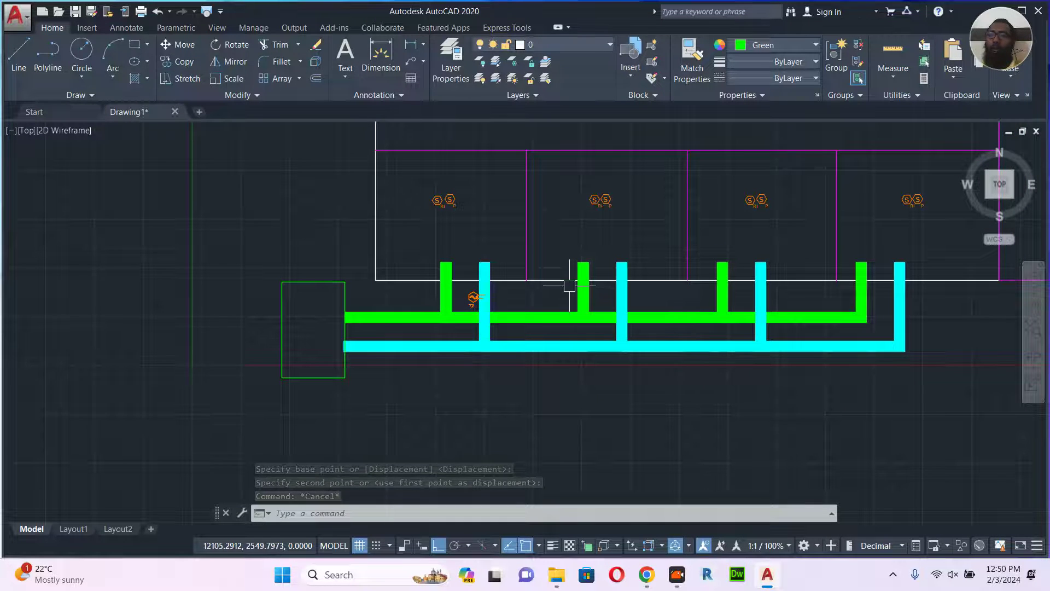
scroll(570, 286, "down", 4)
mouse_move(218, 323)
middle_mouse_down()
mouse_move(397, 267)
mouse_move(496, 288)
middle_mouse_up()
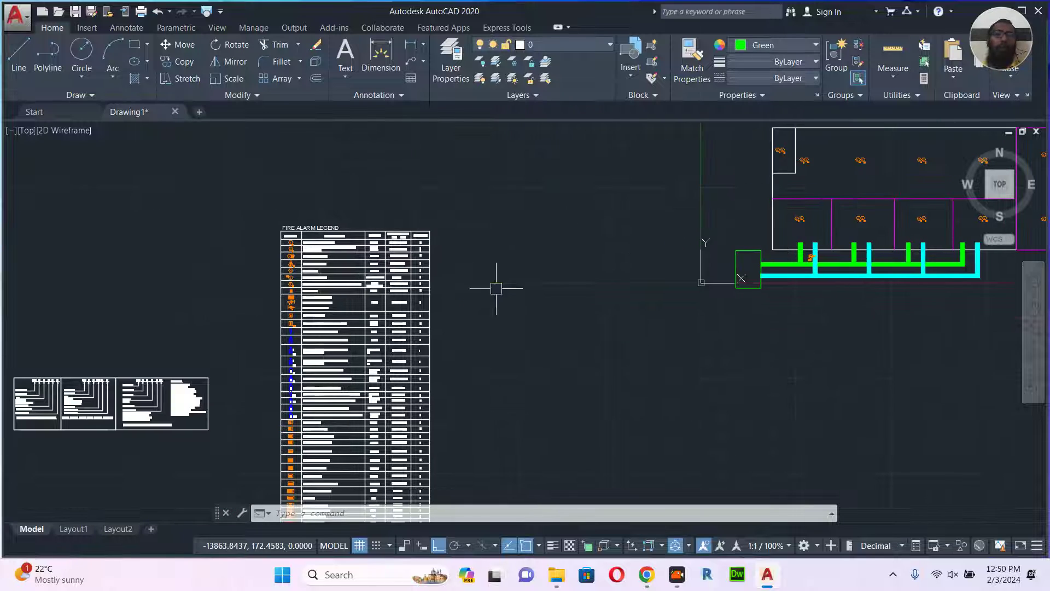
scroll(281, 277, "up", 8)
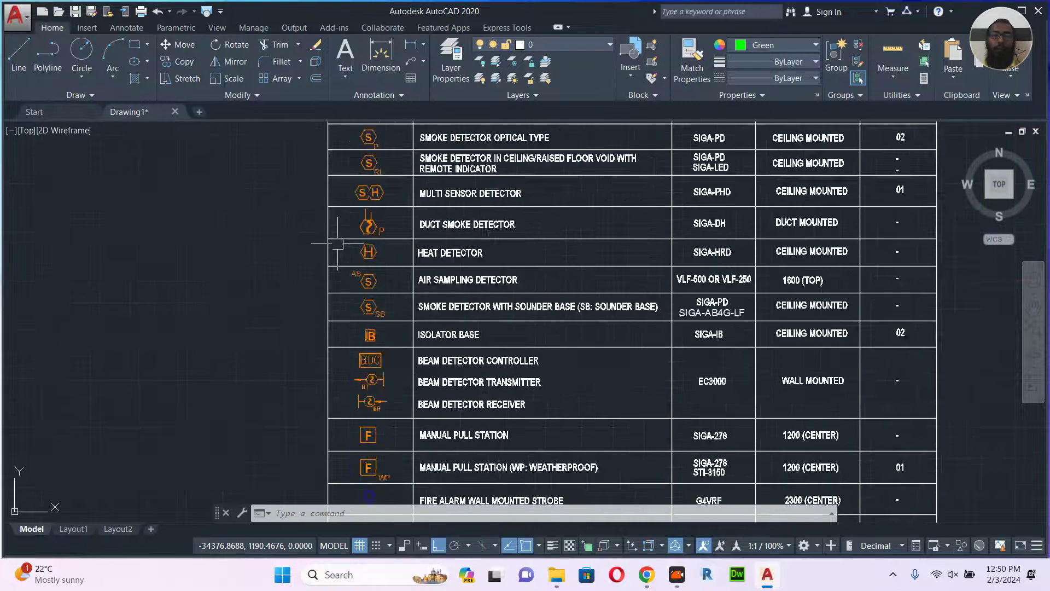
middle_click_drag(487, 264, 345, 279)
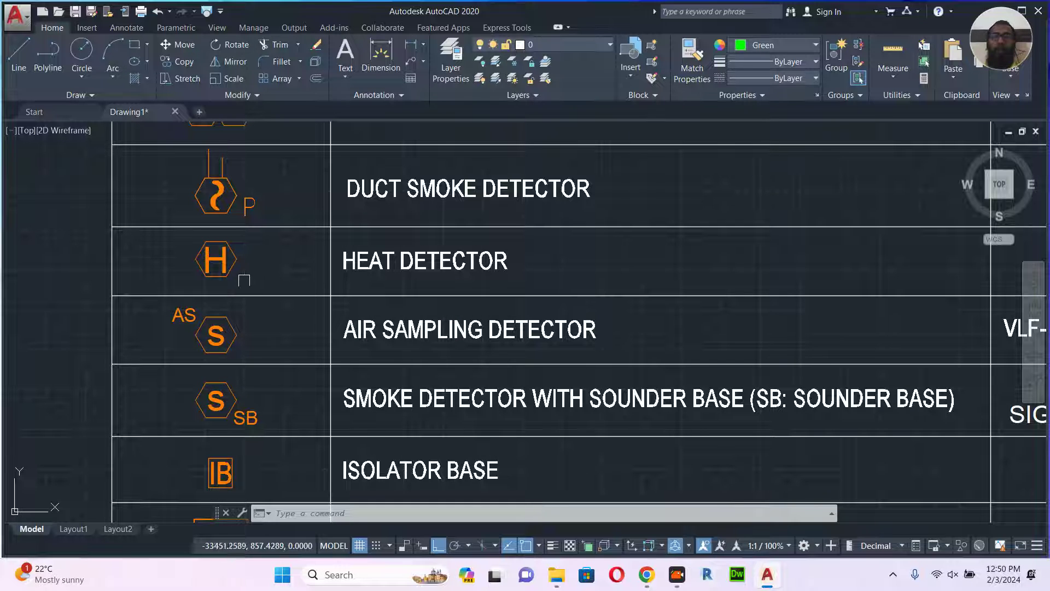
left_click(261, 282)
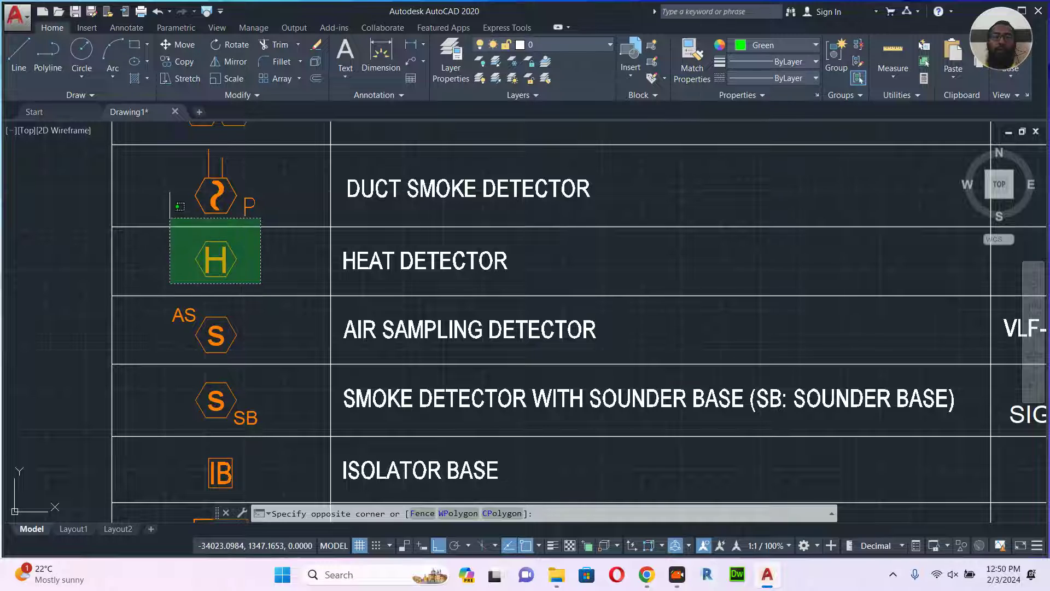
left_click(165, 231)
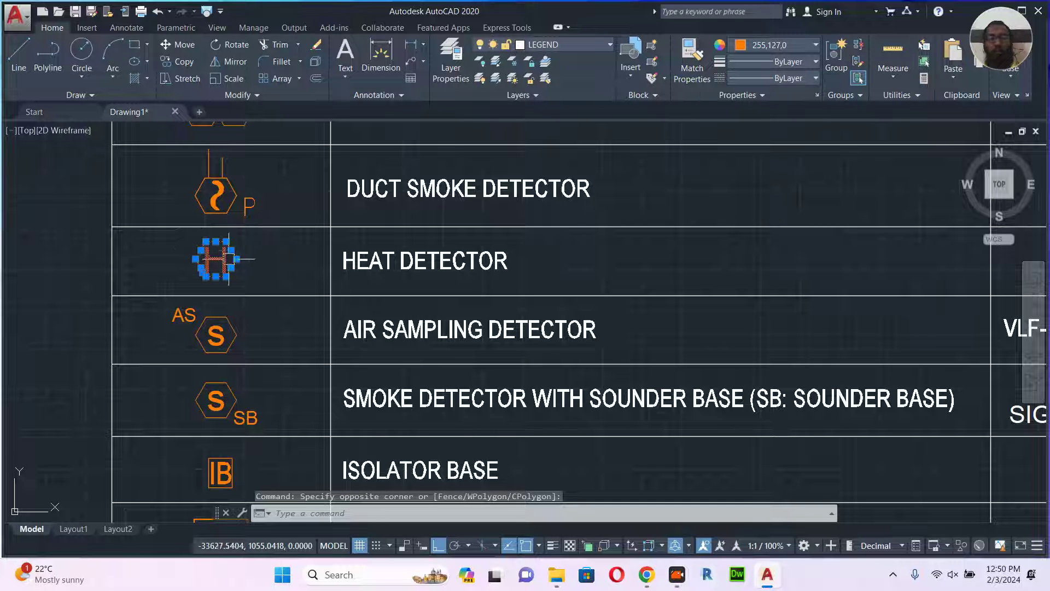
key("ctrl+shift+c")
left_click(231, 250)
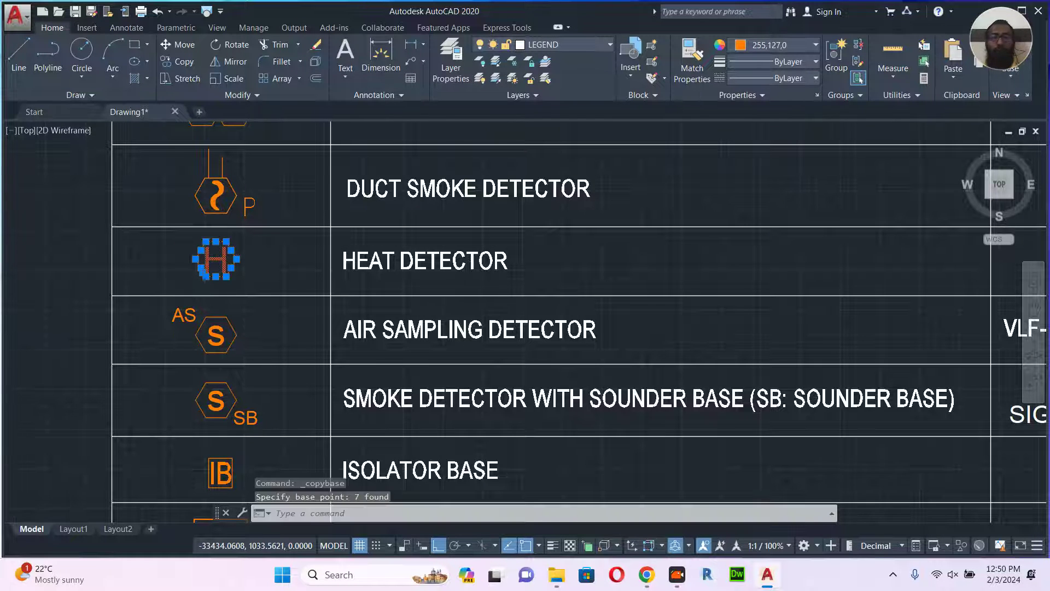
- Draw a green rectangular room about 6000 by 1900 units in the northeast corner of the large open area
scroll(339, 246, "down", 4)
middle_click_drag(660, 302, 144, 355)
scroll(313, 324, "down", 4)
middle_click_drag(727, 331, 402, 383)
mouse_move(807, 218)
middle_mouse_down()
mouse_move(785, 239)
mouse_move(666, 285)
middle_mouse_up()
scroll(814, 283, "up", 5)
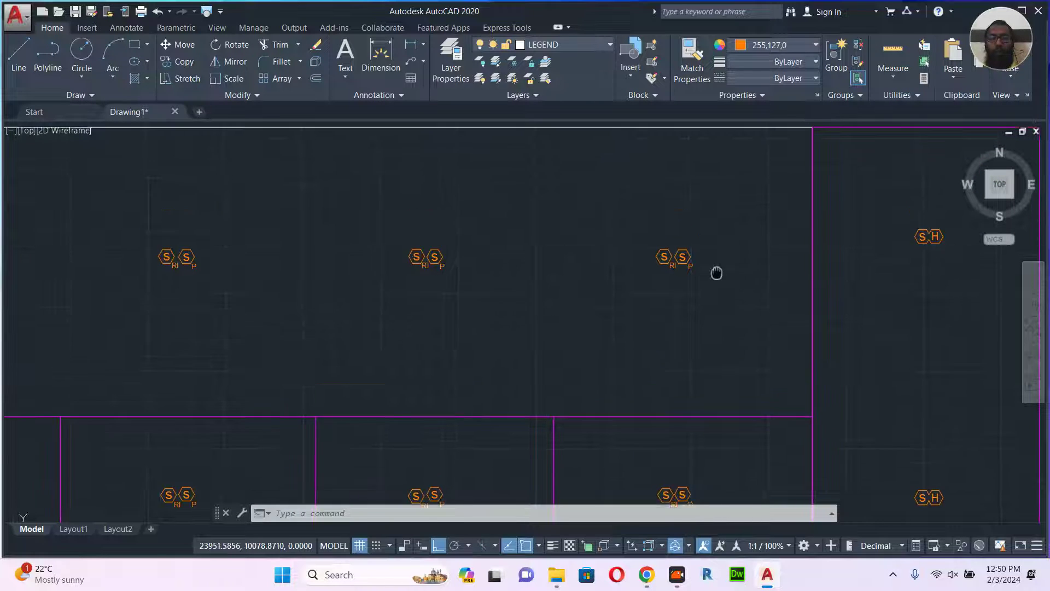
type("rec")
key("Return")
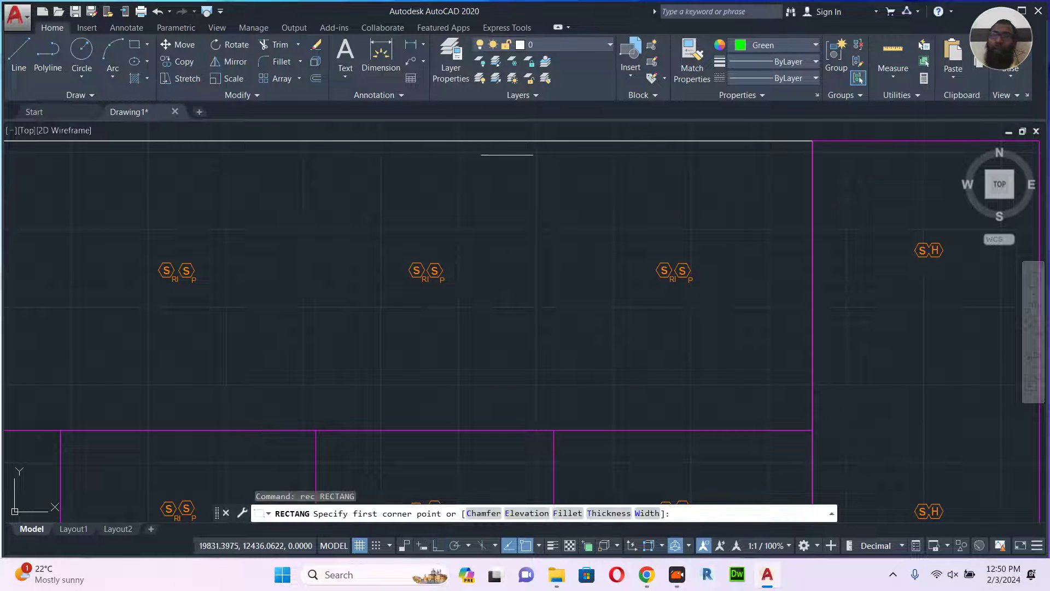
left_click(316, 389)
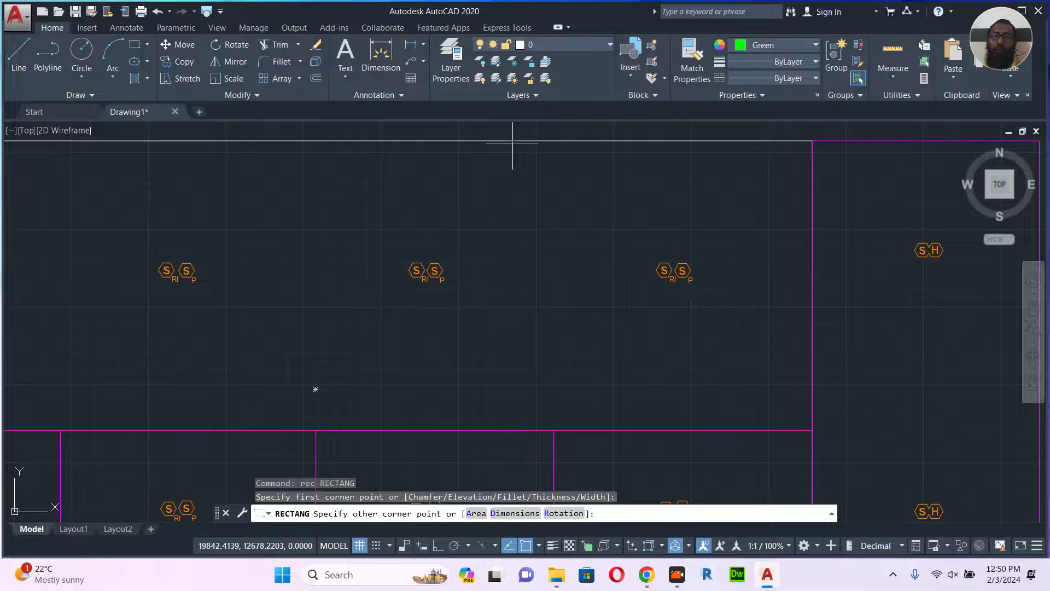
left_click(811, 234)
key("Escape")
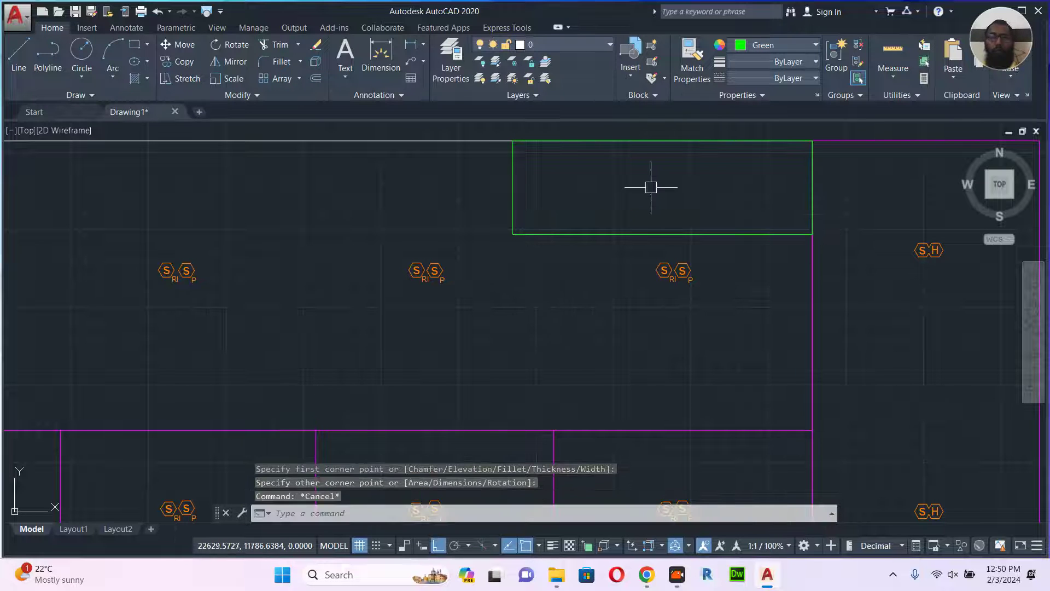
- Paste the heat detector as a block in the middle of the new green rectangle
key("ctrl+shift+v")
left_click(663, 186)
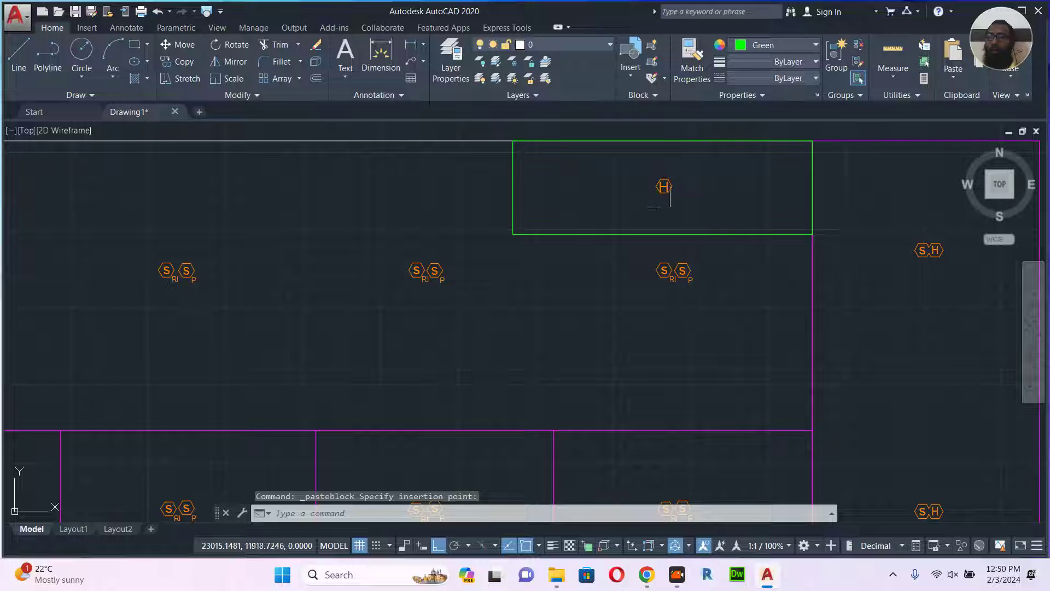
key("Escape")
- Examine the air sampling detector row and its neighbouring entries in the fire alarm legend
scroll(629, 209, "down", 2)
scroll(629, 209, "down", 2)
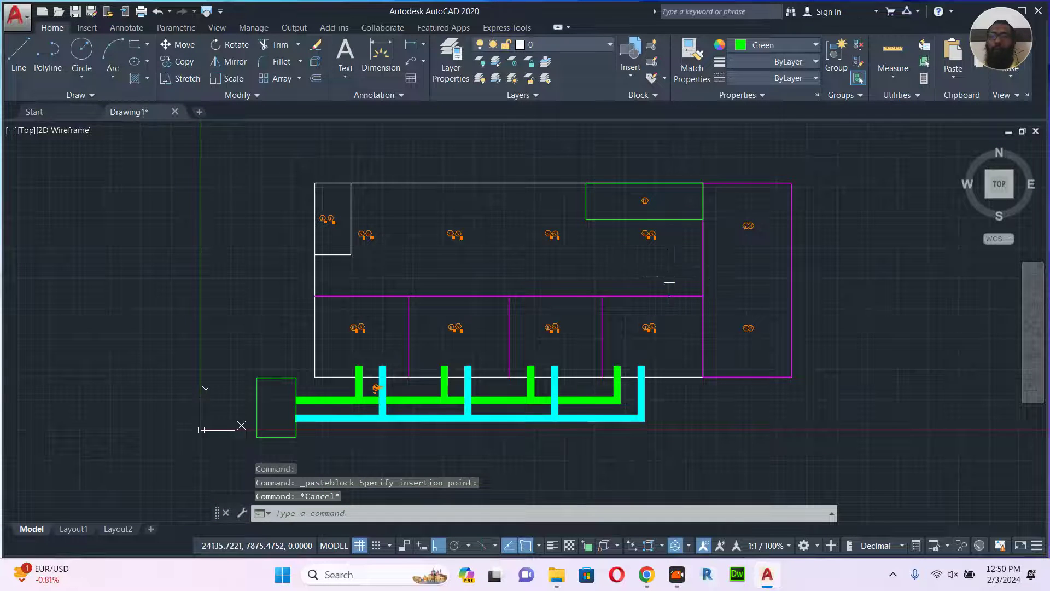
scroll(646, 274, "down", 3)
middle_click_drag(333, 295, 497, 239)
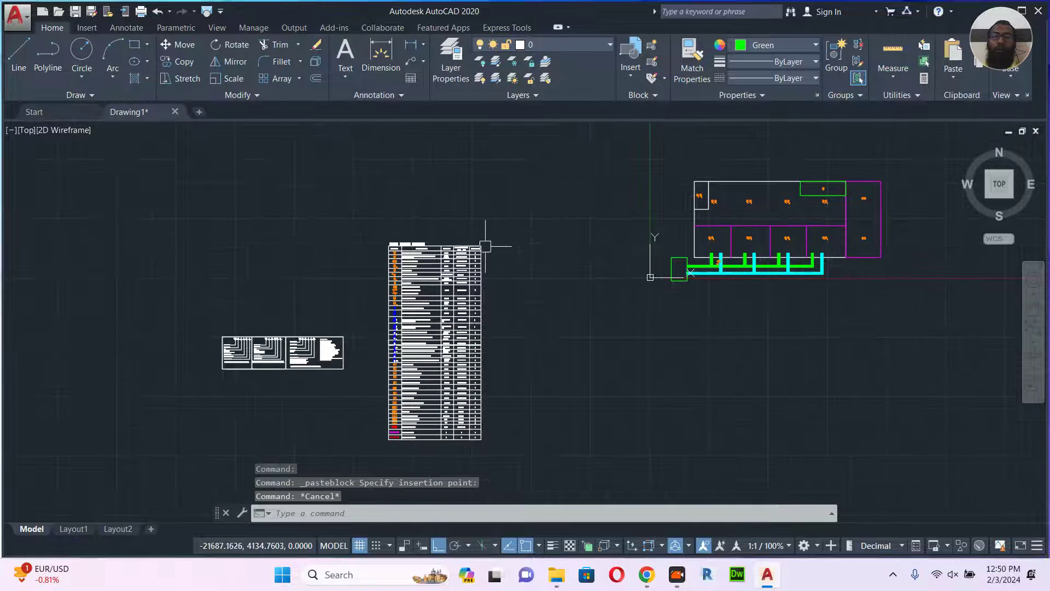
scroll(391, 290, "up", 8)
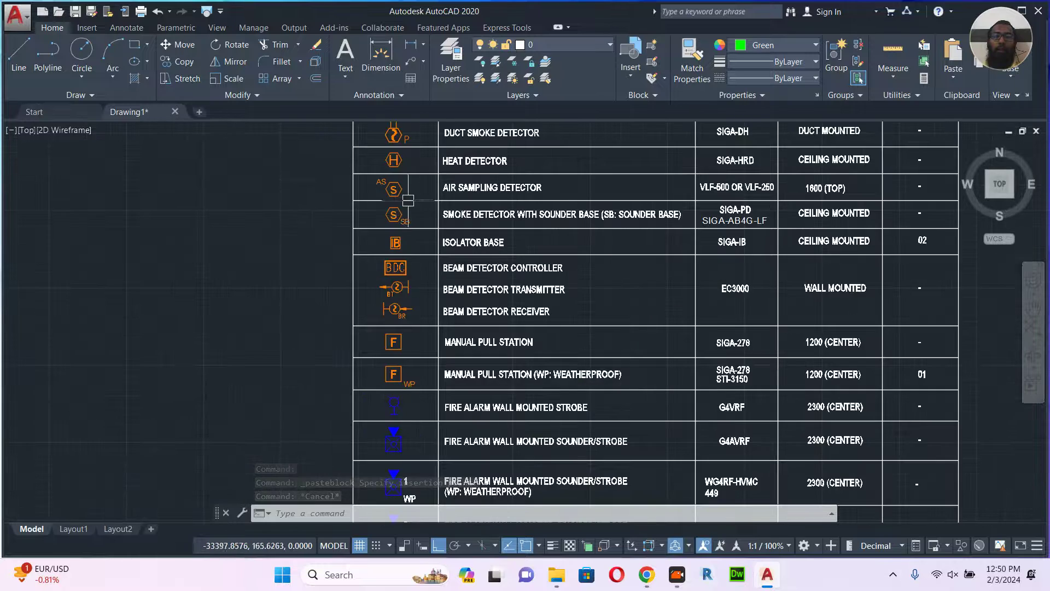
scroll(399, 175, "up", 8)
middle_click_drag(393, 206, 363, 265)
scroll(362, 265, "down", 3)
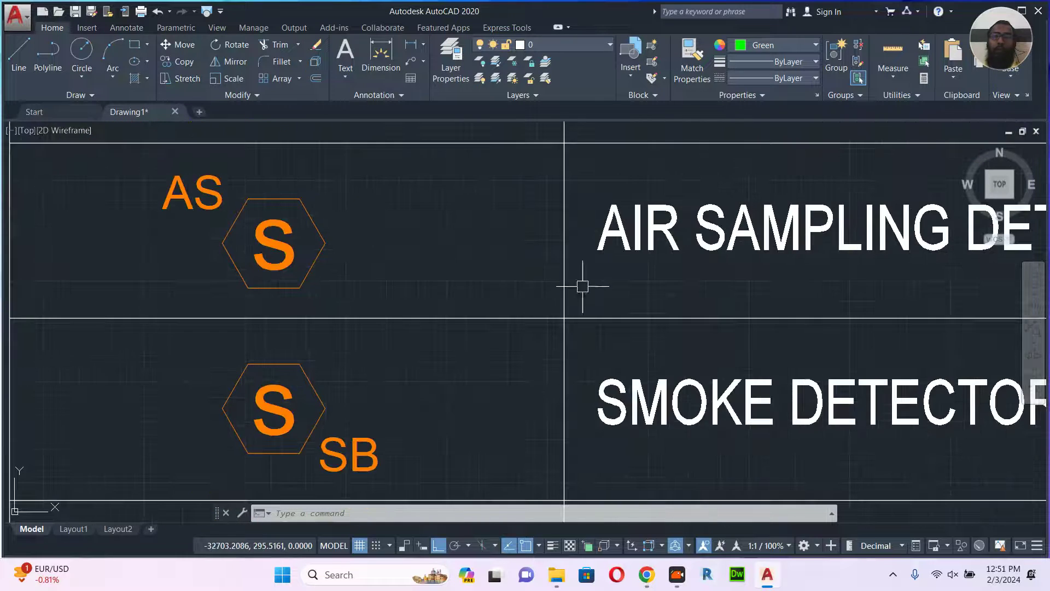
middle_click_drag(558, 281, 366, 304)
scroll(476, 300, "down", 2)
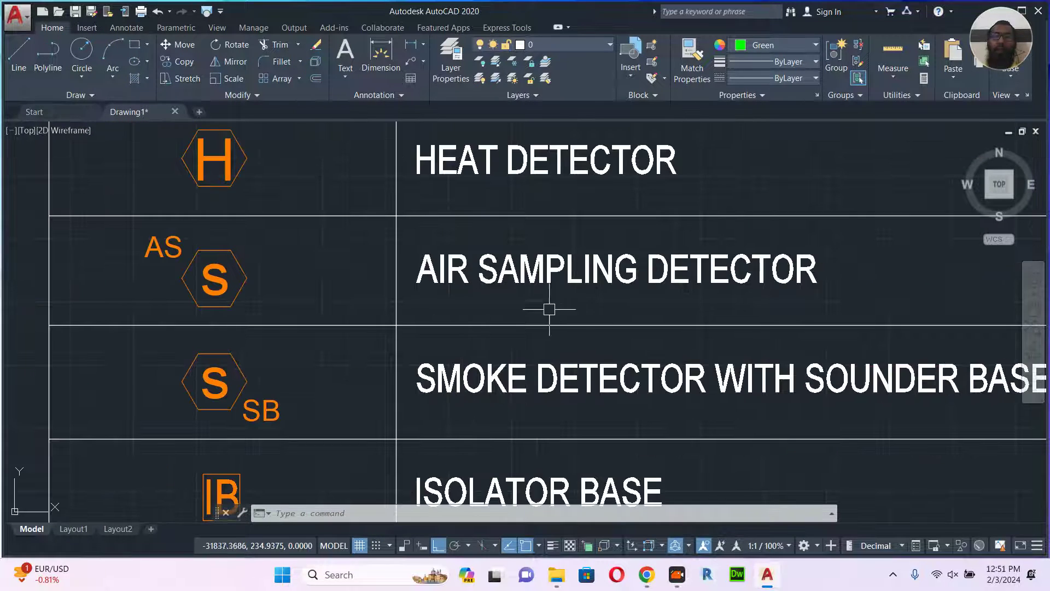
scroll(330, 285, "down", 2)
middle_click_drag(330, 284, 402, 265)
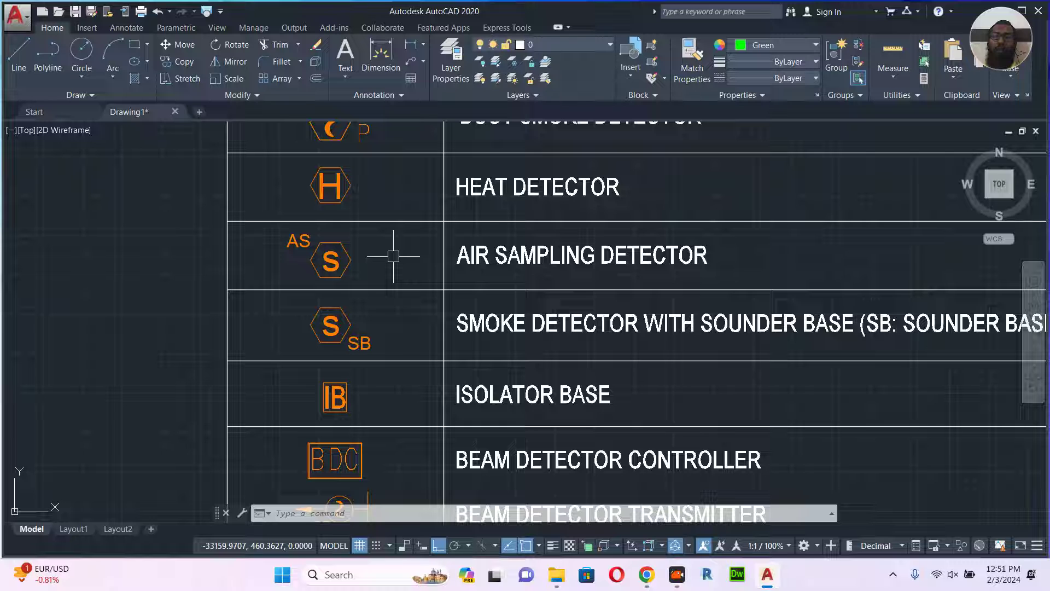
- Examine the smoke detector with sounder base and isolator base rows in the fire alarm legend
middle_click_drag(619, 281, 599, 275)
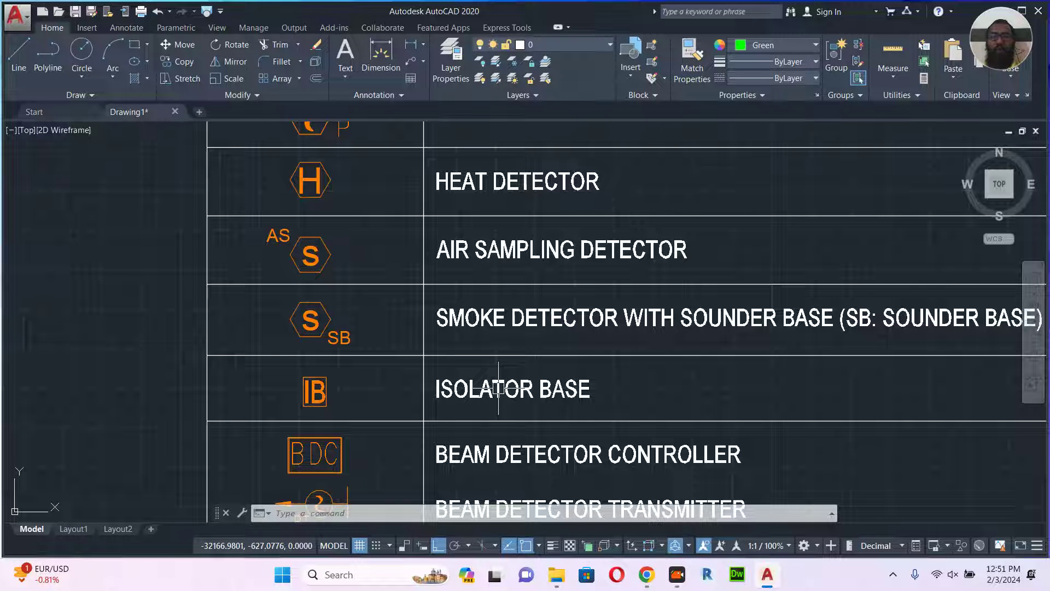
middle_click_drag(410, 354, 390, 298)
middle_click_drag(487, 288, 418, 261)
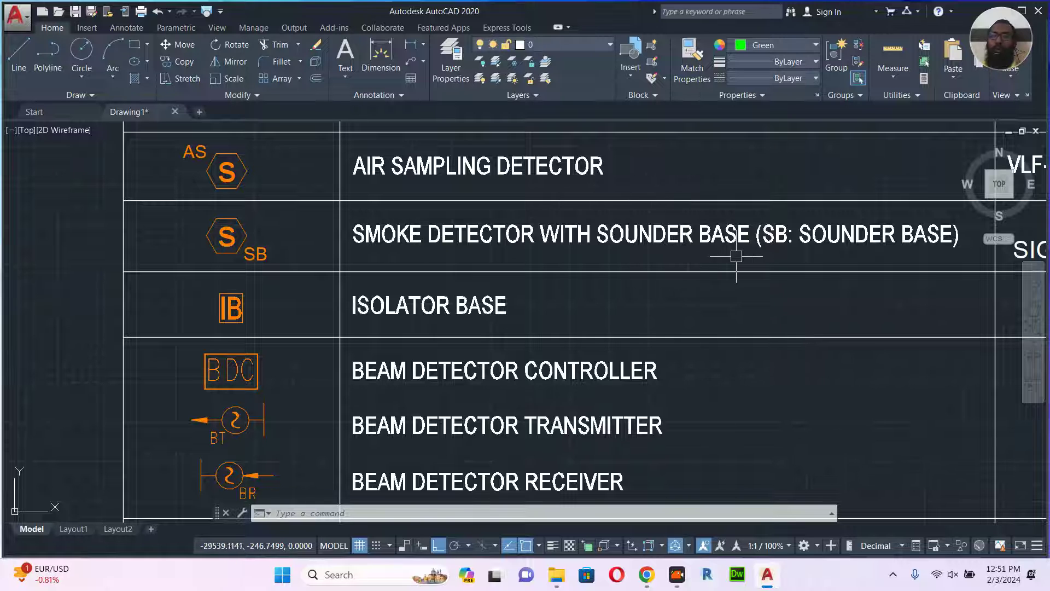
middle_click_drag(710, 255, 586, 276)
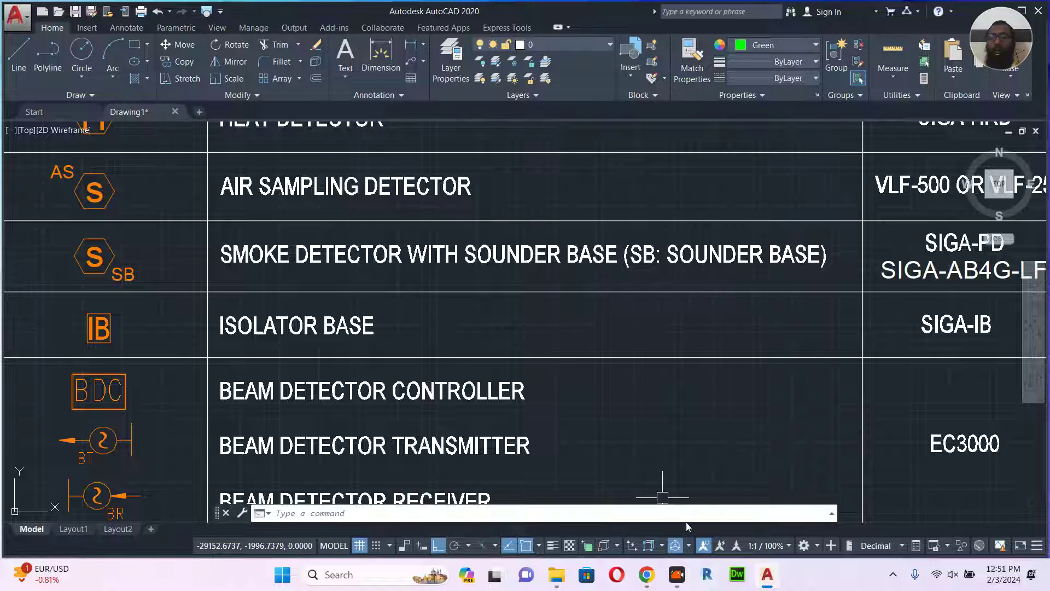
mouse_move(659, 583)
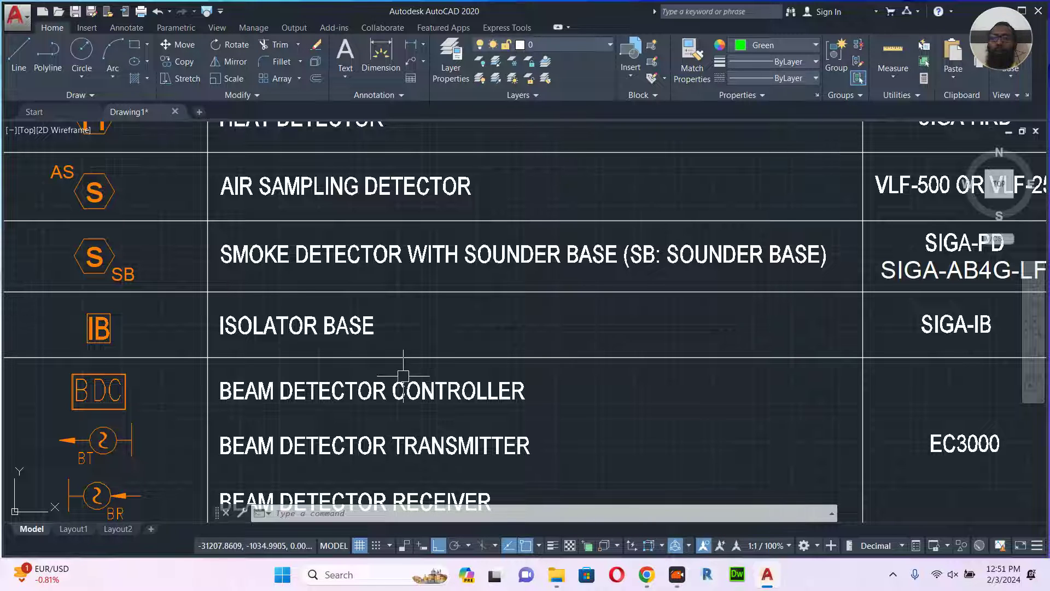
mouse_move(425, 338)
middle_mouse_down()
mouse_move(439, 317)
mouse_move(485, 296)
middle_mouse_up()
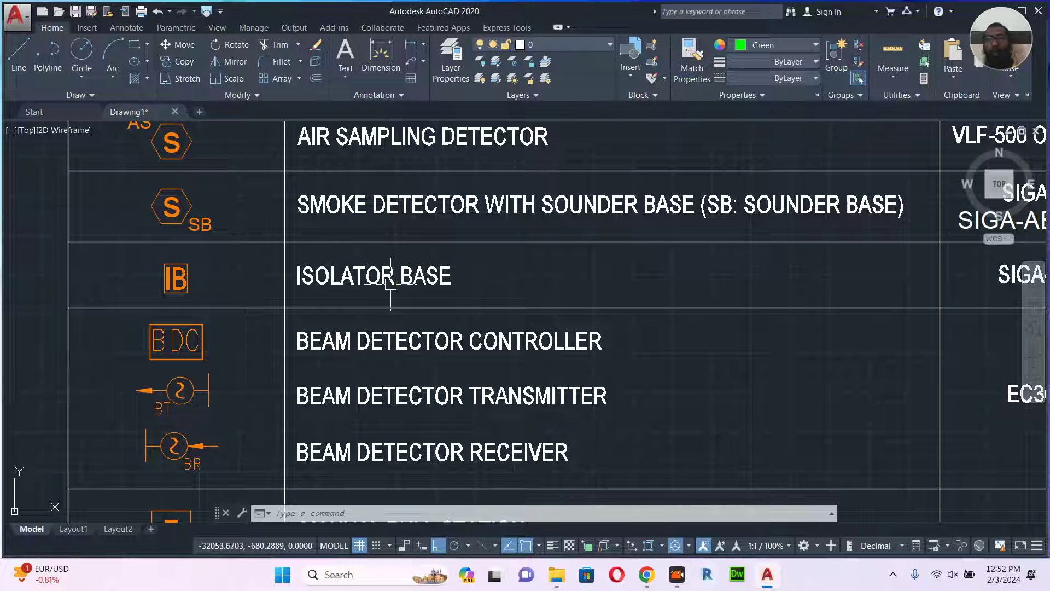
mouse_move(391, 282)
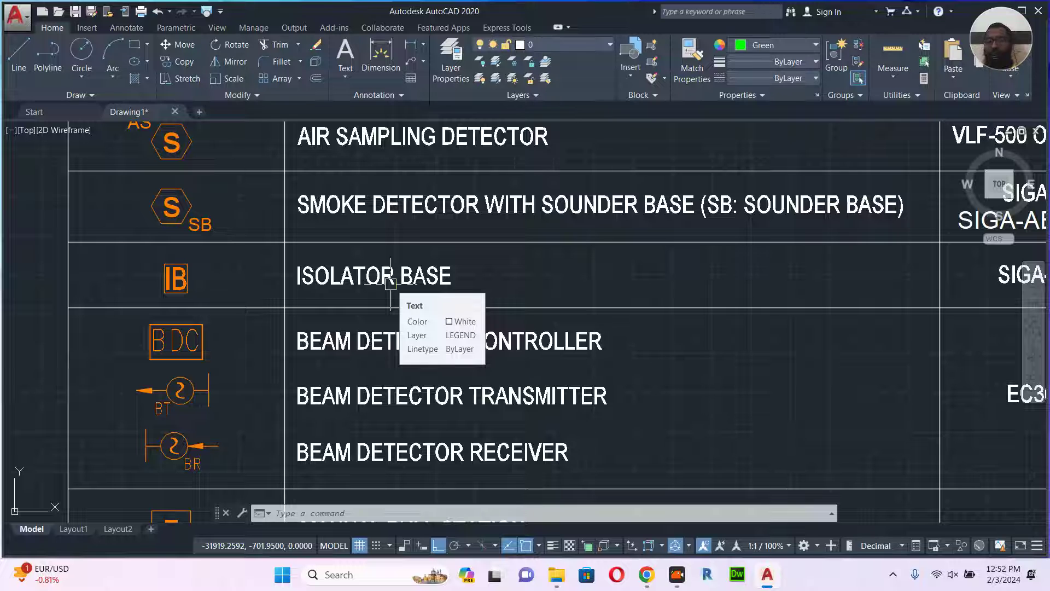
- Examine the beam detector controller, transmitter and receiver entries and the manual pull station rows in the legend
scroll(527, 310, "down", 2)
middle_click_drag(571, 348, 523, 314)
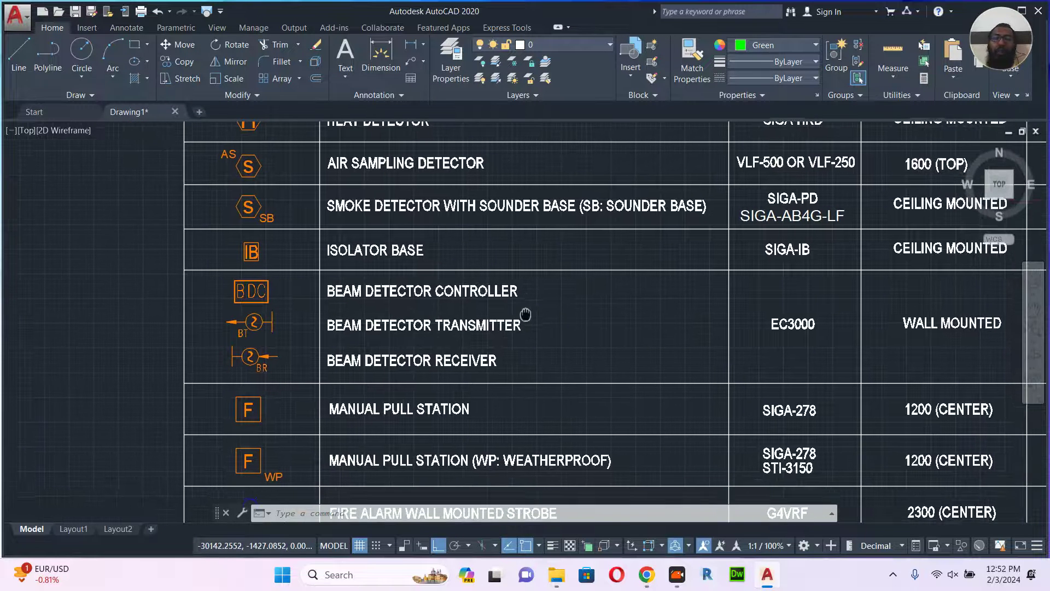
left_click_drag(564, 346, 551, 326)
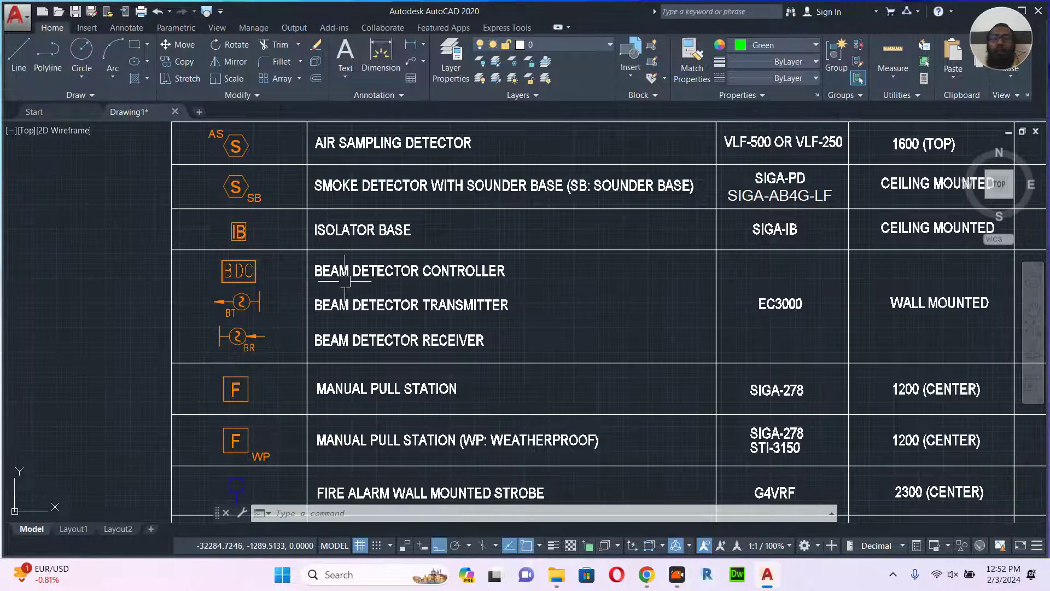
middle_click_drag(575, 326, 515, 324)
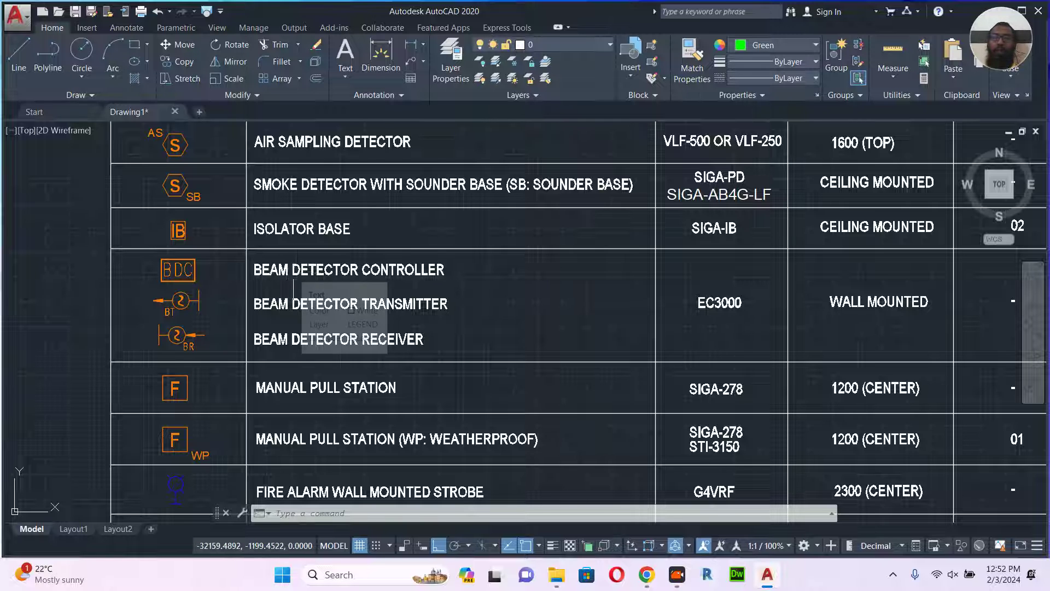
scroll(189, 310, "up", 2)
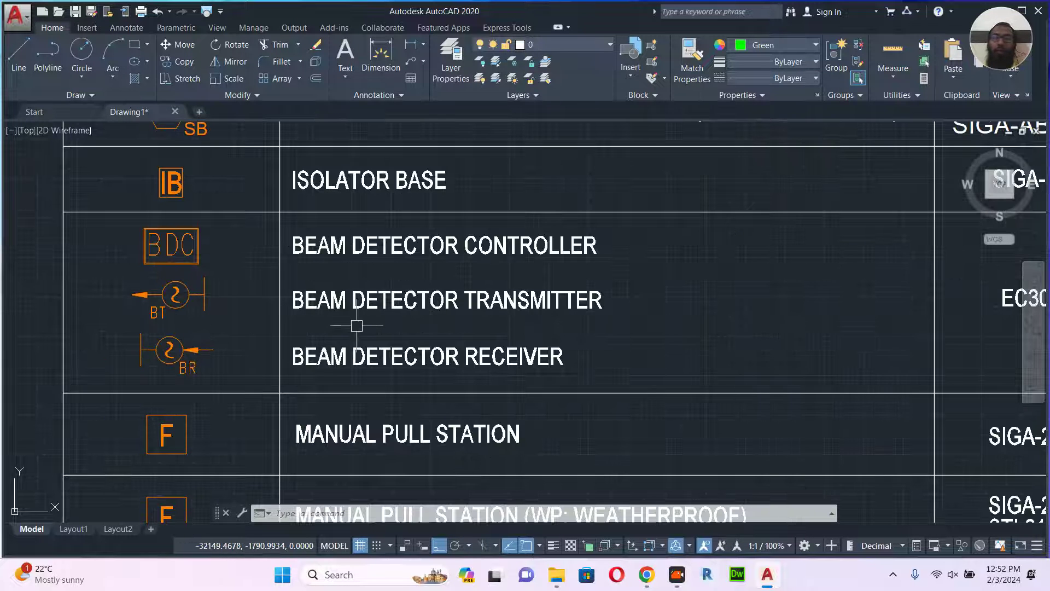
scroll(357, 326, "up", 2)
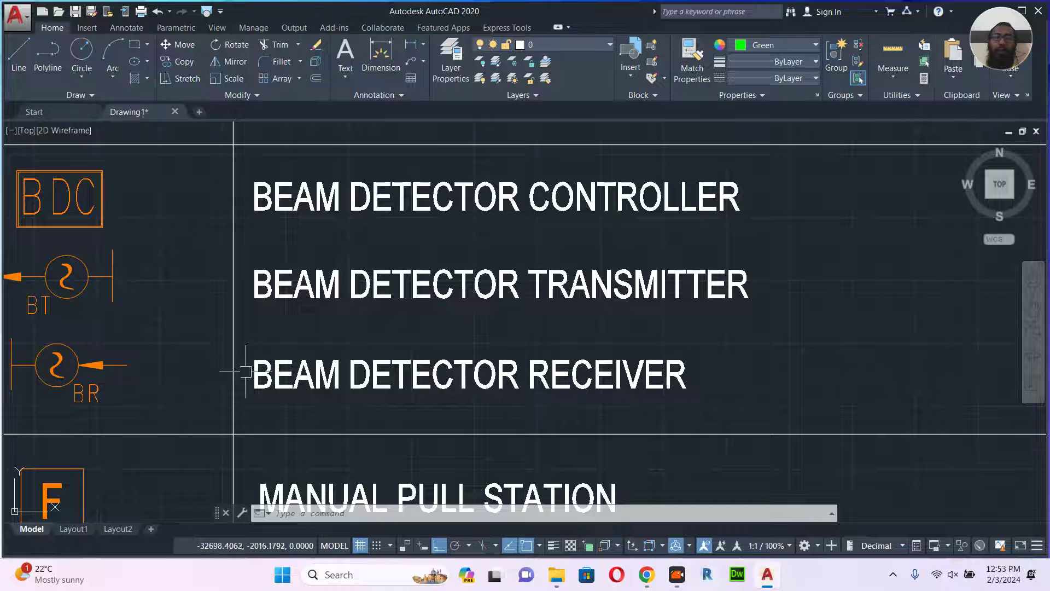
scroll(373, 370, "down", 2)
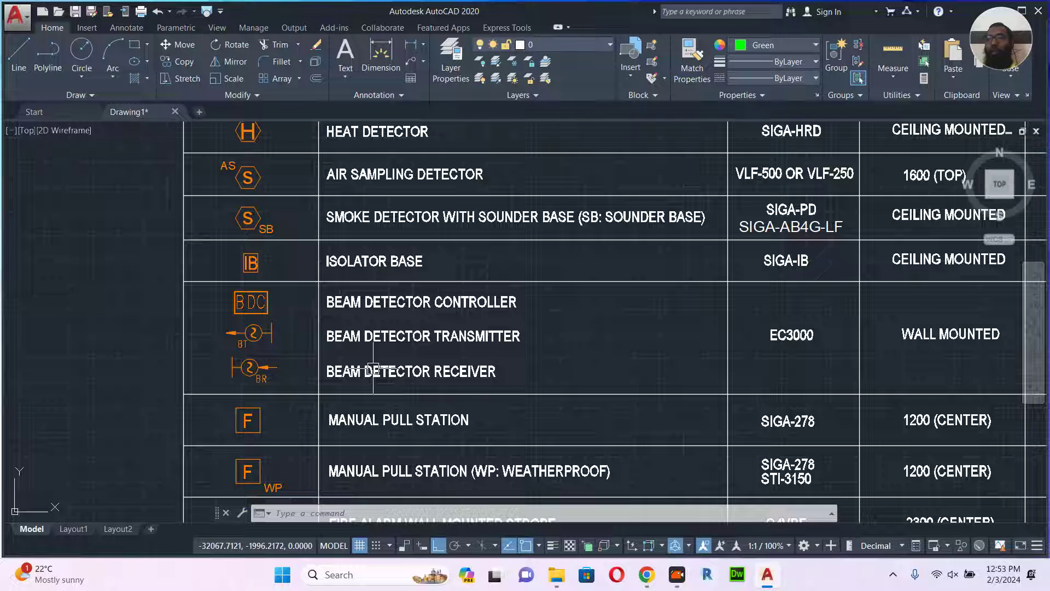
mouse_move(375, 368)
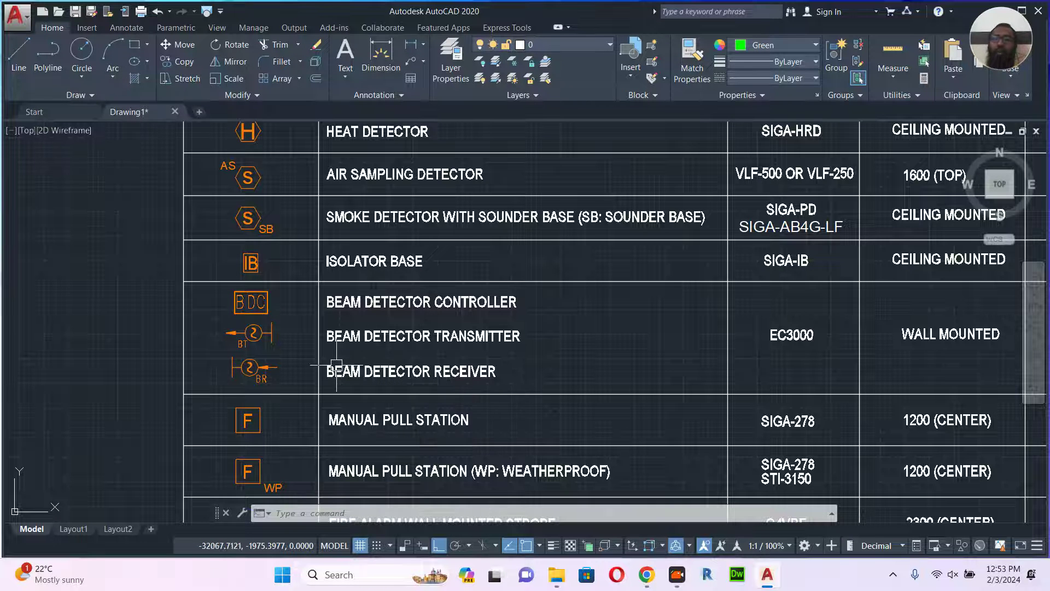
middle_click_drag(423, 415, 416, 321)
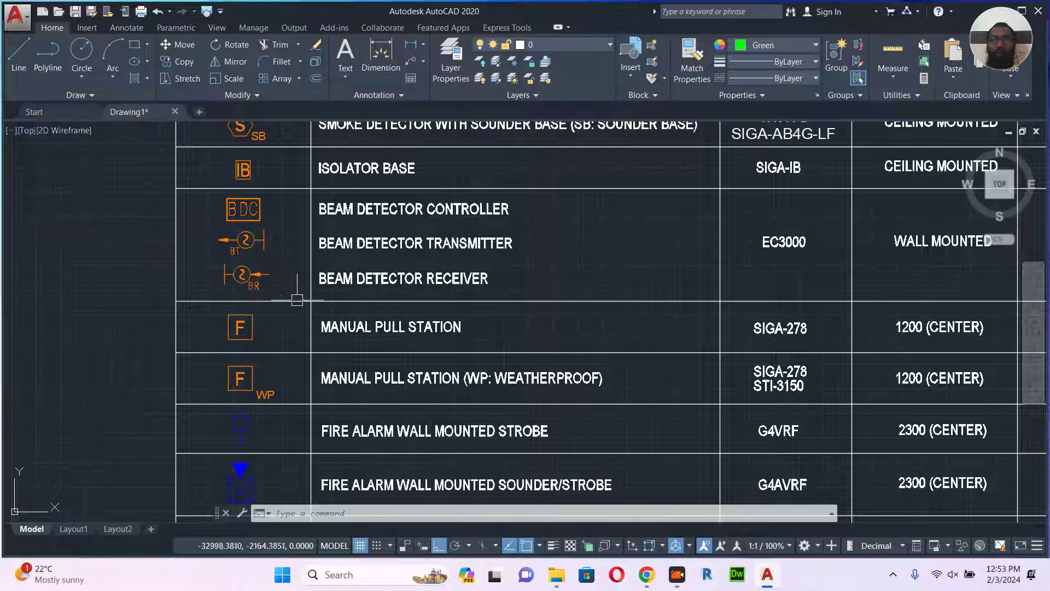
middle_click_drag(483, 351, 461, 319)
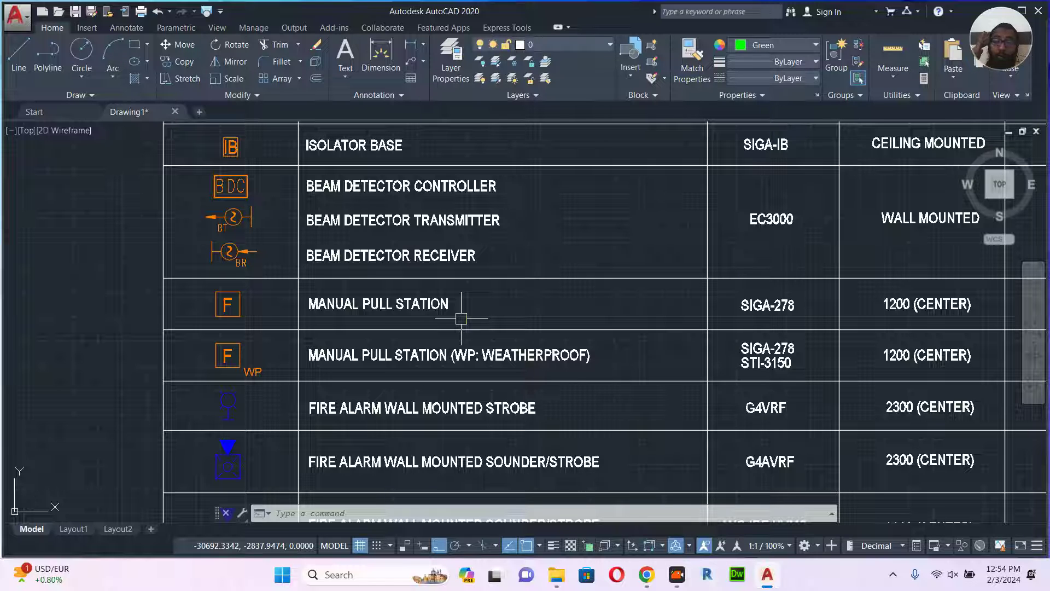
- Copy the standard manual pull station symbol from the fire alarm legend with a base point on the symbol
middle_click_drag(306, 359, 319, 351)
scroll(216, 290, "up", 4)
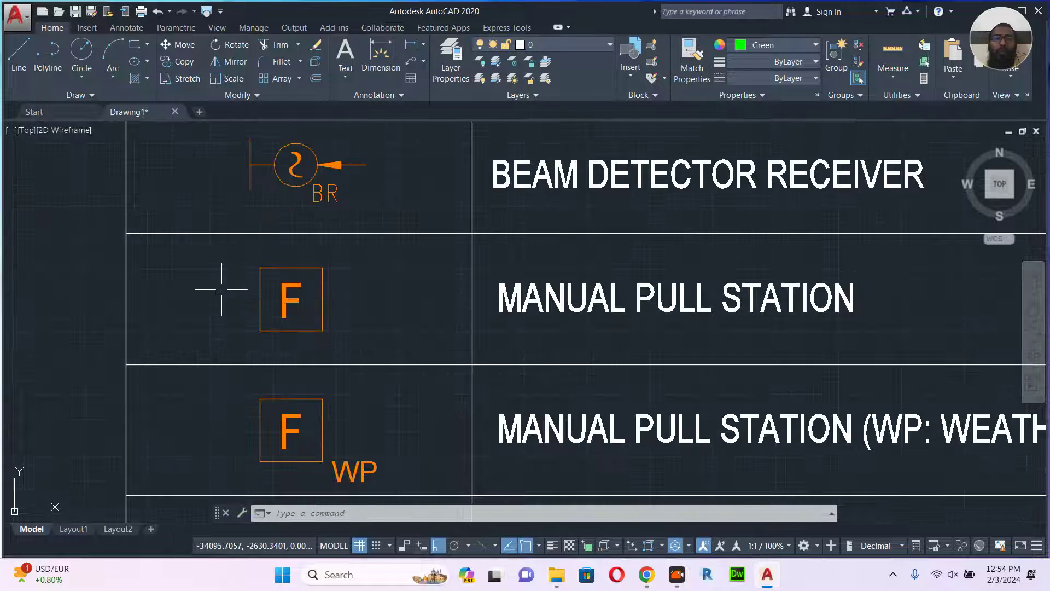
left_click(324, 259)
left_click(247, 345)
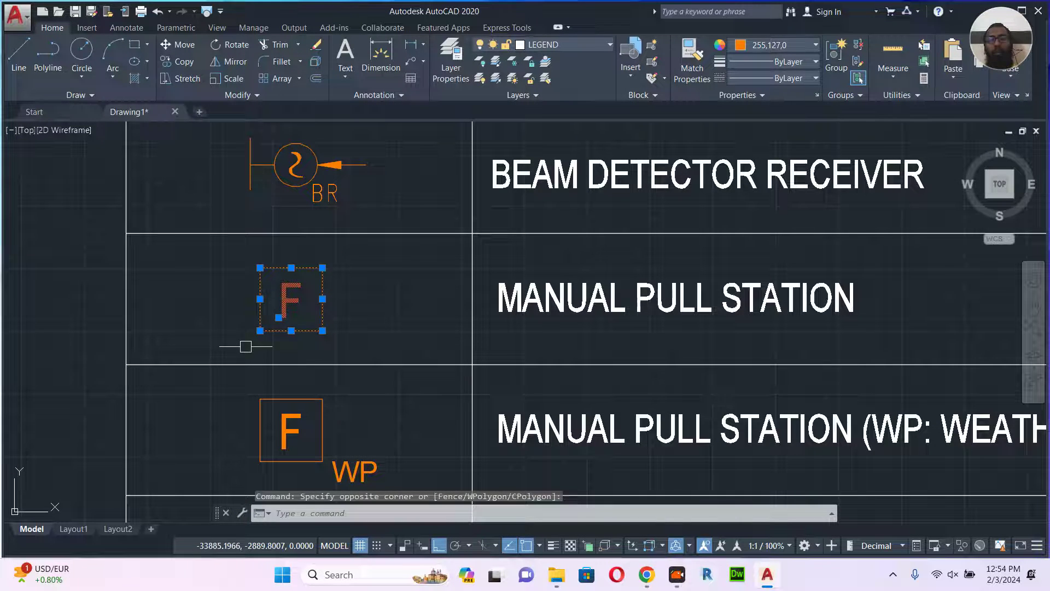
key("ctrl+shift+c")
left_click(305, 321)
- Draw a green rectangle about 500 by 80 units across the floor plan's north wall, just east of the small northwest room
scroll(305, 320, "down", 8)
middle_click_drag(613, 334, 478, 410)
middle_click_drag(604, 266, 510, 372)
scroll(668, 202, "up", 2)
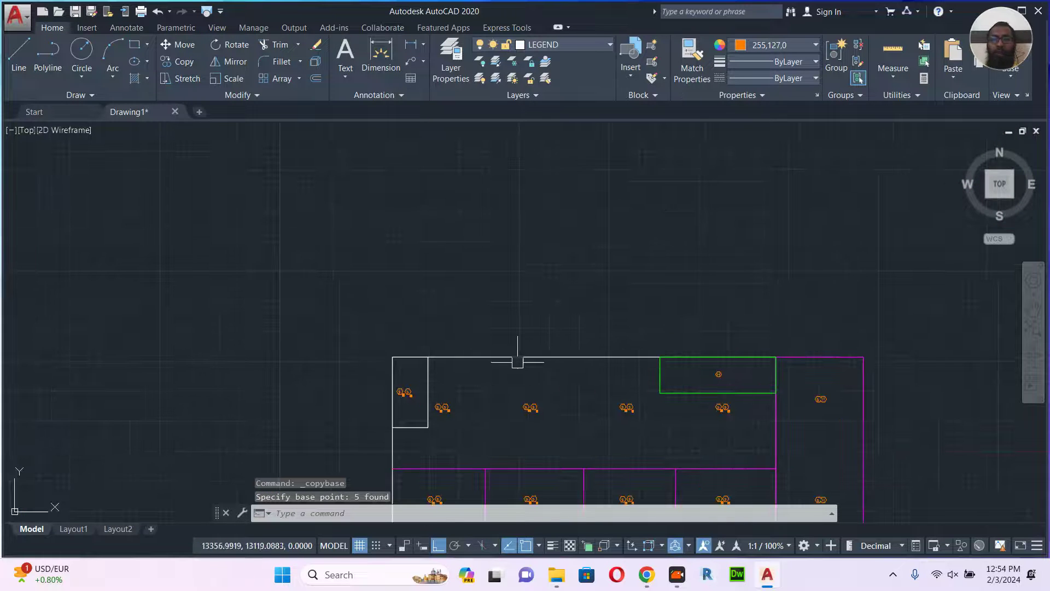
scroll(517, 363, "up", 4)
type("rec")
key("Return")
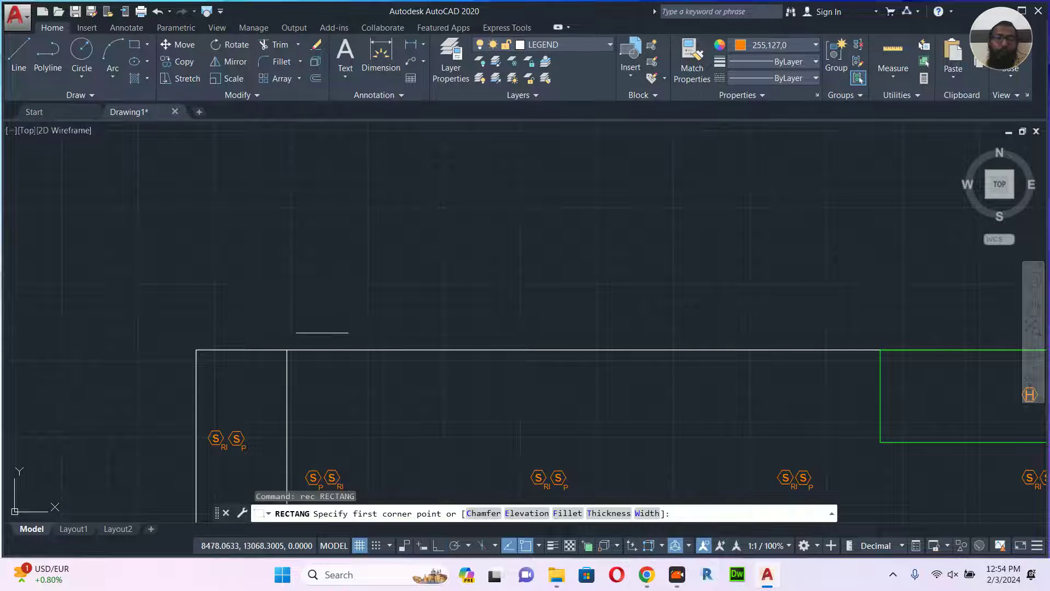
scroll(332, 350, "up", 4)
scroll(332, 351, "up", 1)
left_click(344, 344)
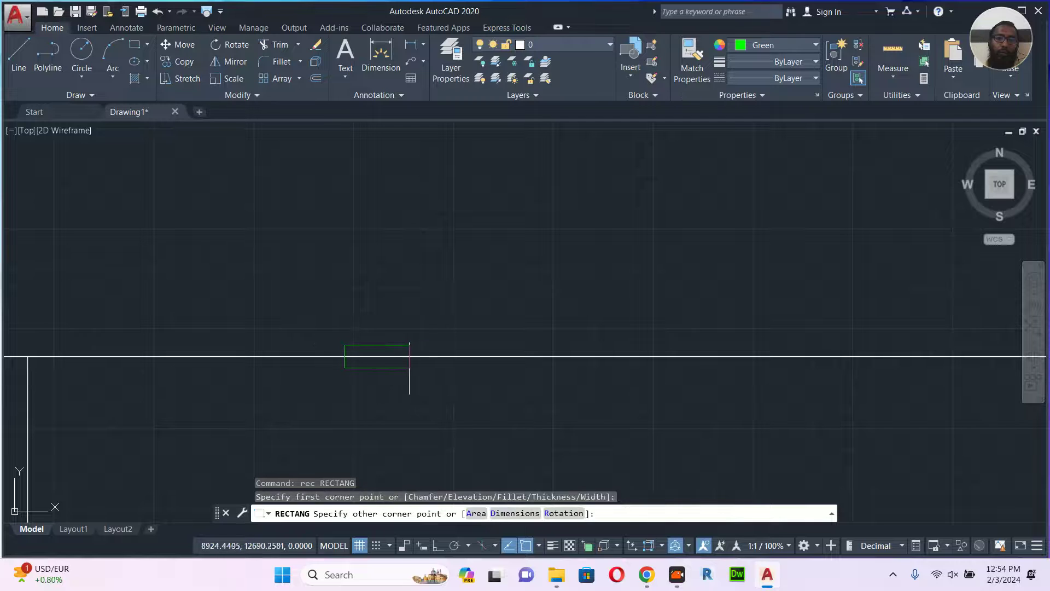
left_click(504, 371)
key("Escape")
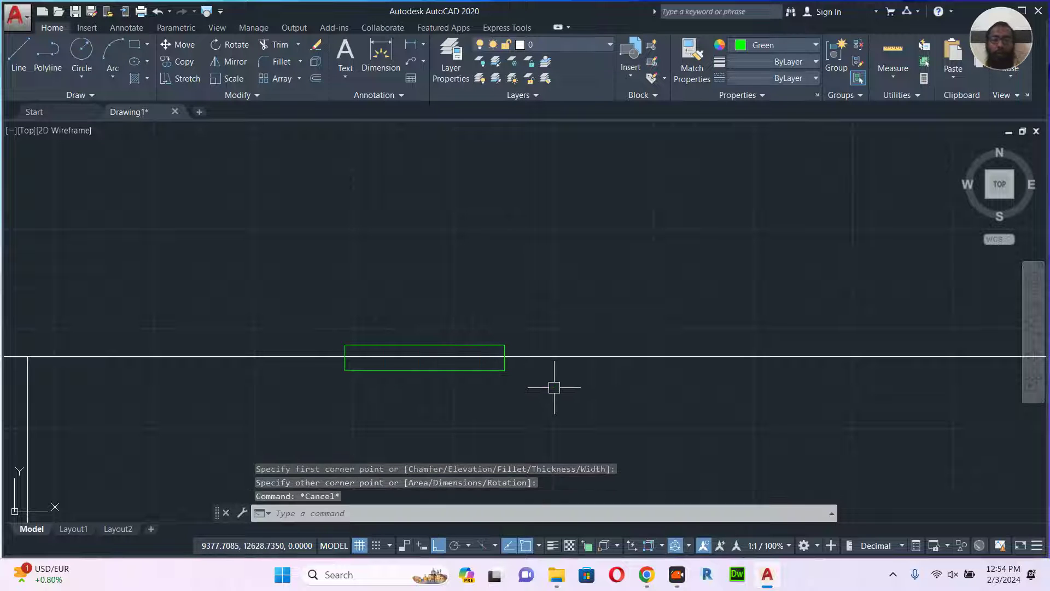
- Paste the manual pull station symbol as a block near the new green rectangle on the north wall
key("ctrl+shift+v")
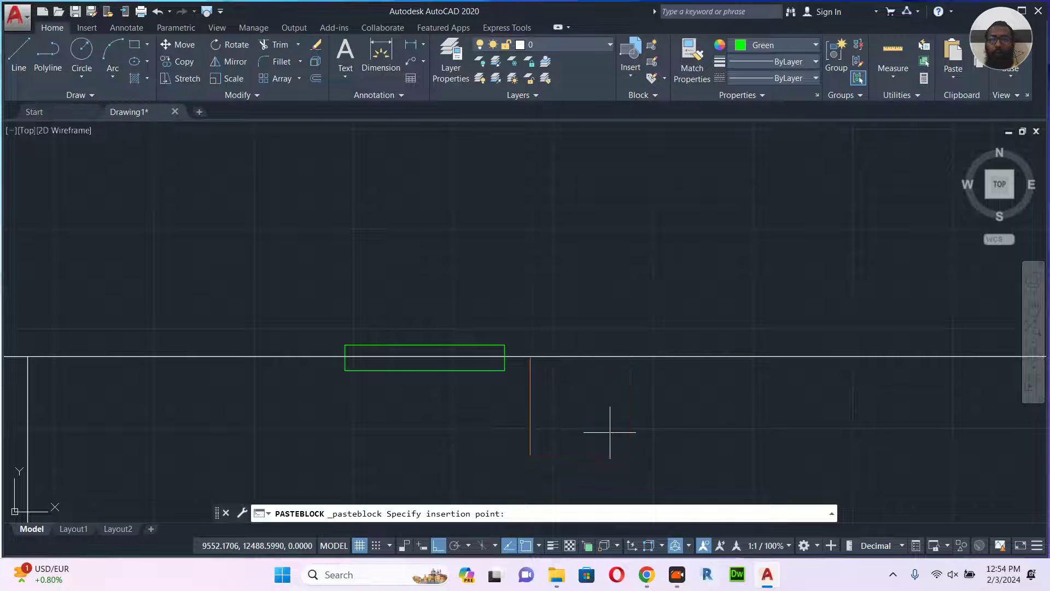
- Draw a narrow vertical rectangle for a door along the east wall of the plan's magenta end room
scroll(567, 332, "down", 10)
middle_click_drag(653, 361, 521, 232)
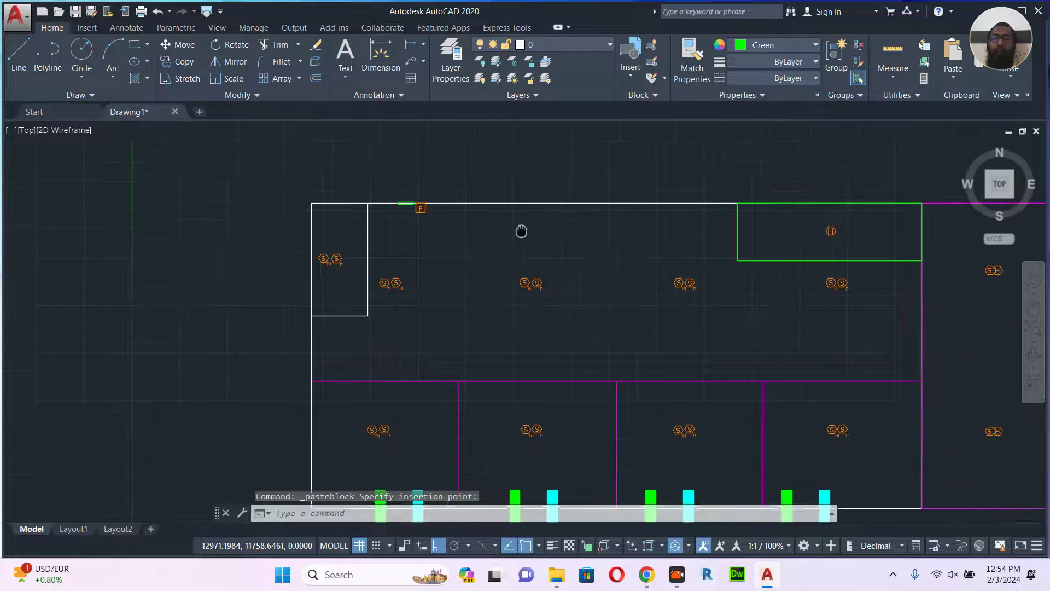
middle_click_drag(670, 326, 492, 274)
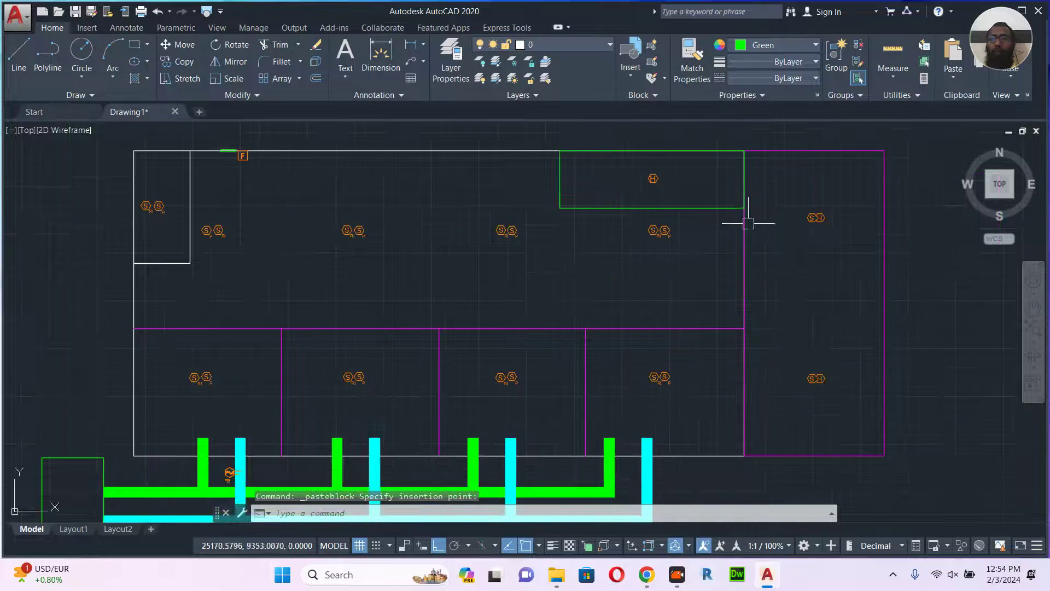
scroll(817, 167, "up", 4)
mouse_move(817, 167)
middle_mouse_down()
mouse_move(686, 258)
mouse_move(596, 169)
mouse_move(510, 113)
middle_mouse_up()
key("Escape")
type("rec")
key("Return")
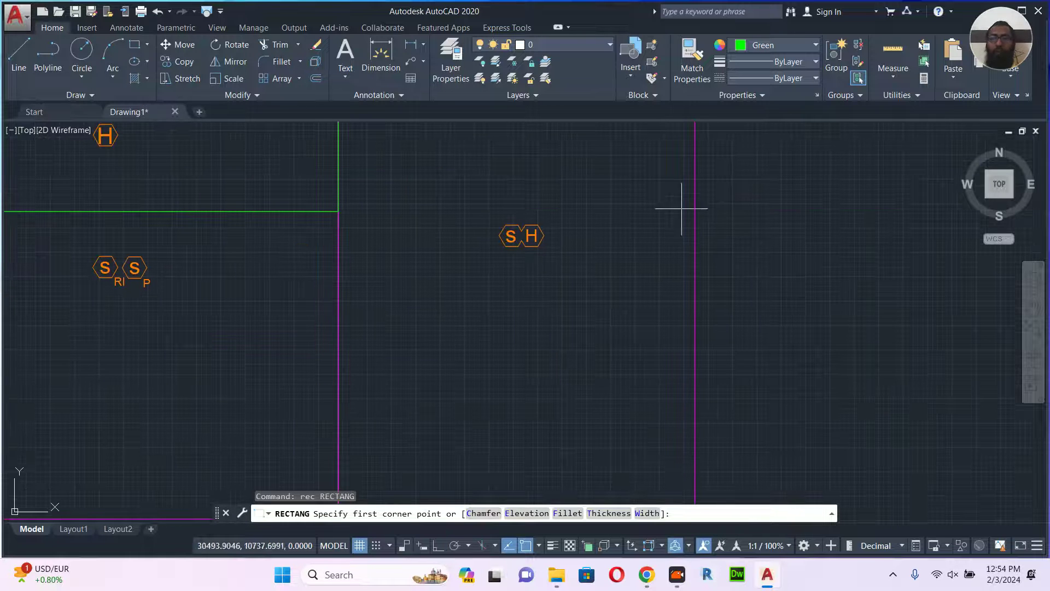
left_click(685, 165)
left_click(694, 324)
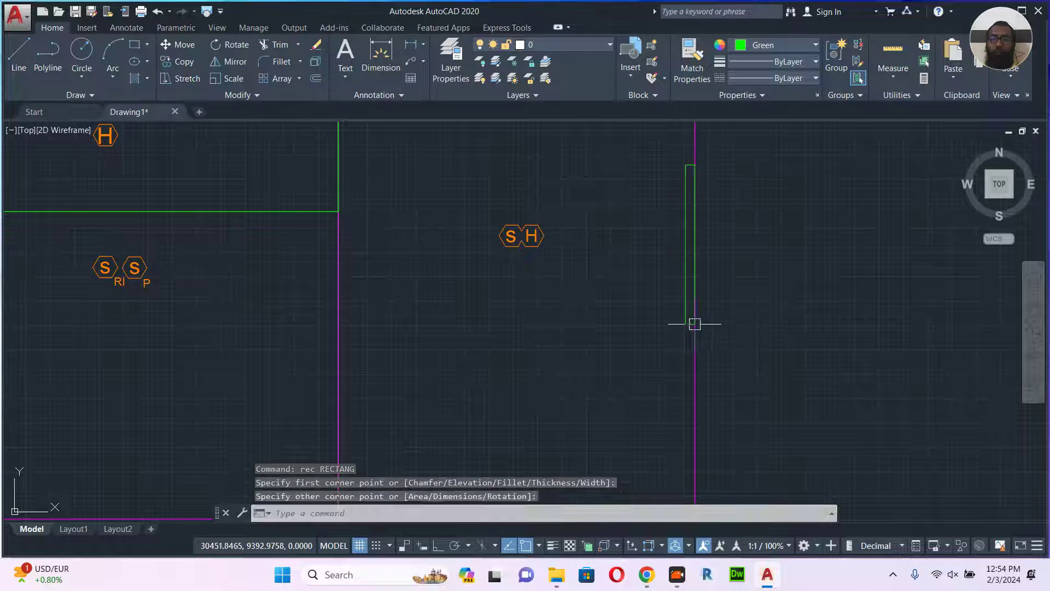
- Paste the manual pull station (F) symbol as a block on the east wall, just below the green door rectangle
key("Escape")
key("ctrl+shift+v")
scroll(686, 370, "up", 4)
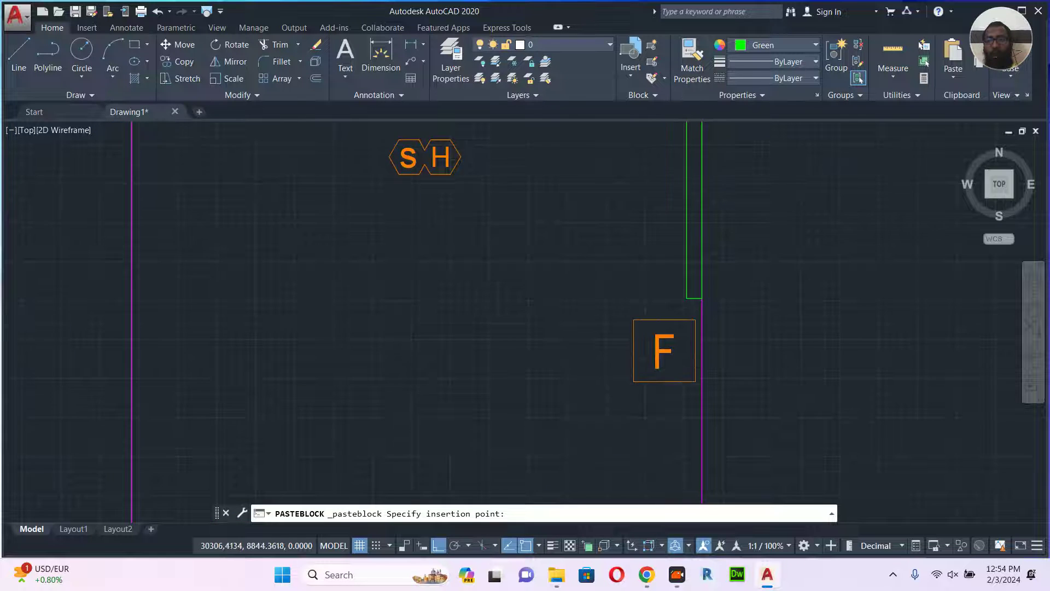
left_click(696, 366)
scroll(647, 298, "down", 5)
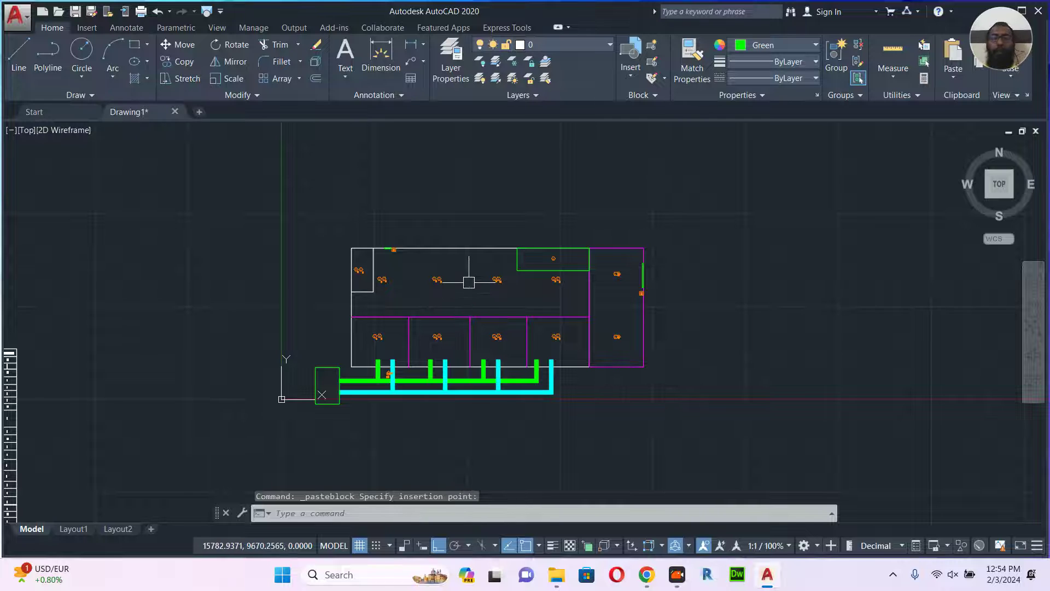
- Examine the manual pull station symbol beside the north wall door and its place in the overall floor plan
scroll(468, 281, "up", 2)
scroll(368, 227, "up", 2)
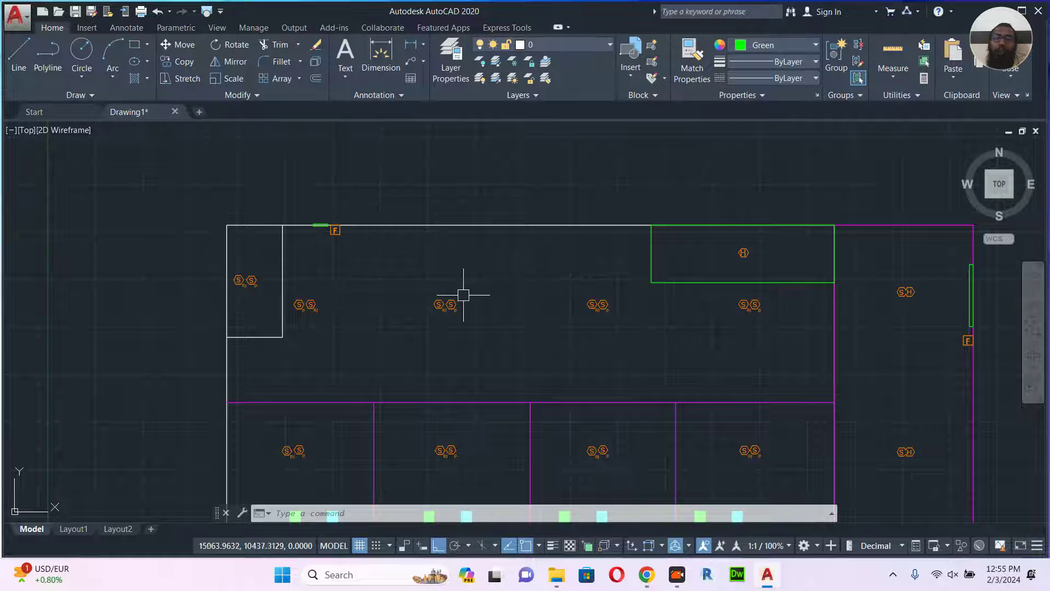
scroll(318, 242, "up", 6)
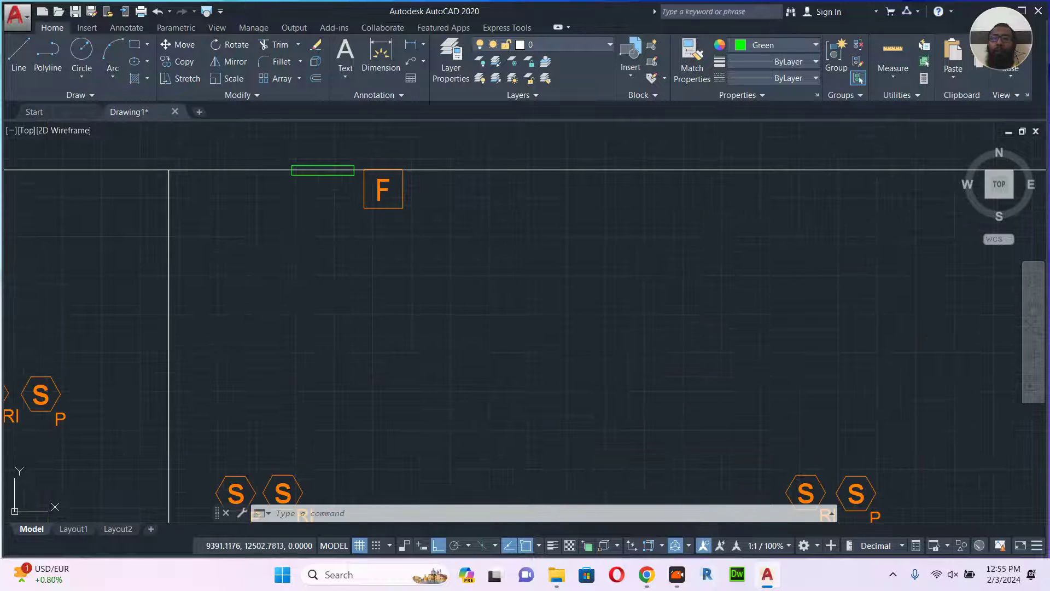
middle_click_drag(406, 196, 439, 224)
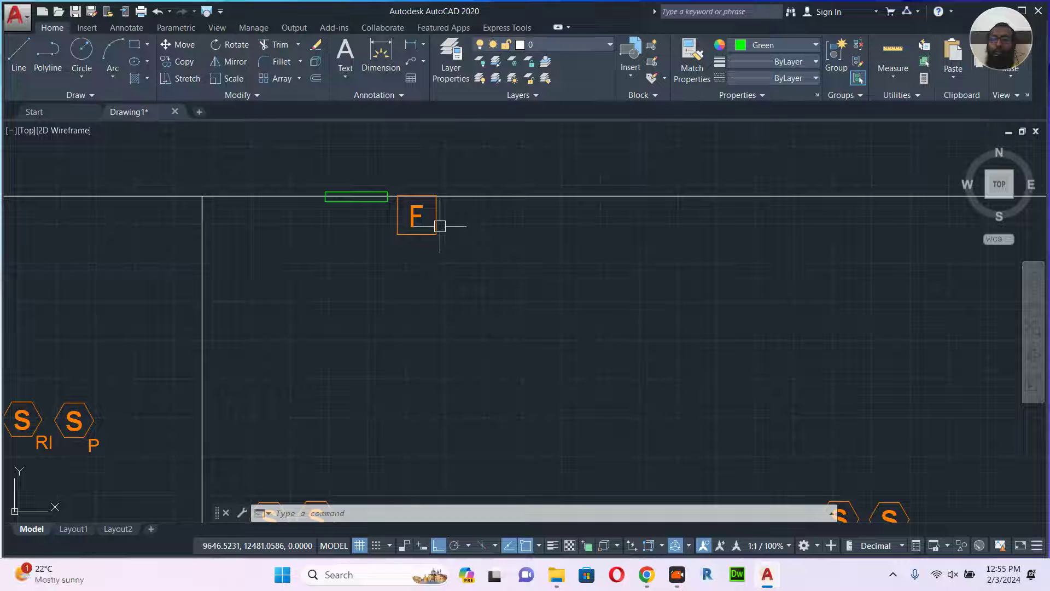
scroll(440, 225, "down", 3)
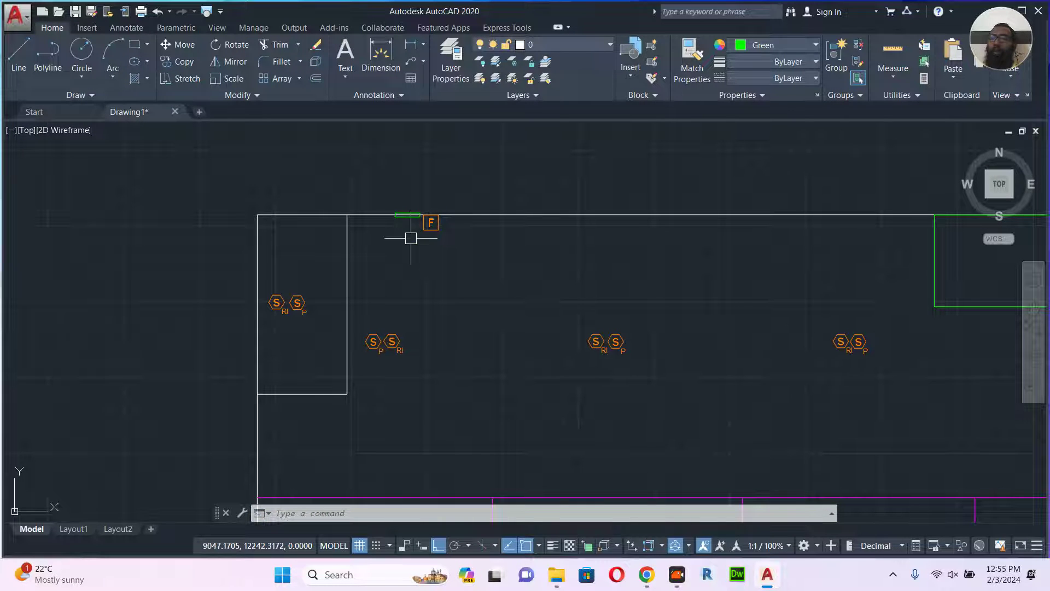
scroll(410, 238, "up", 2)
mouse_move(452, 228)
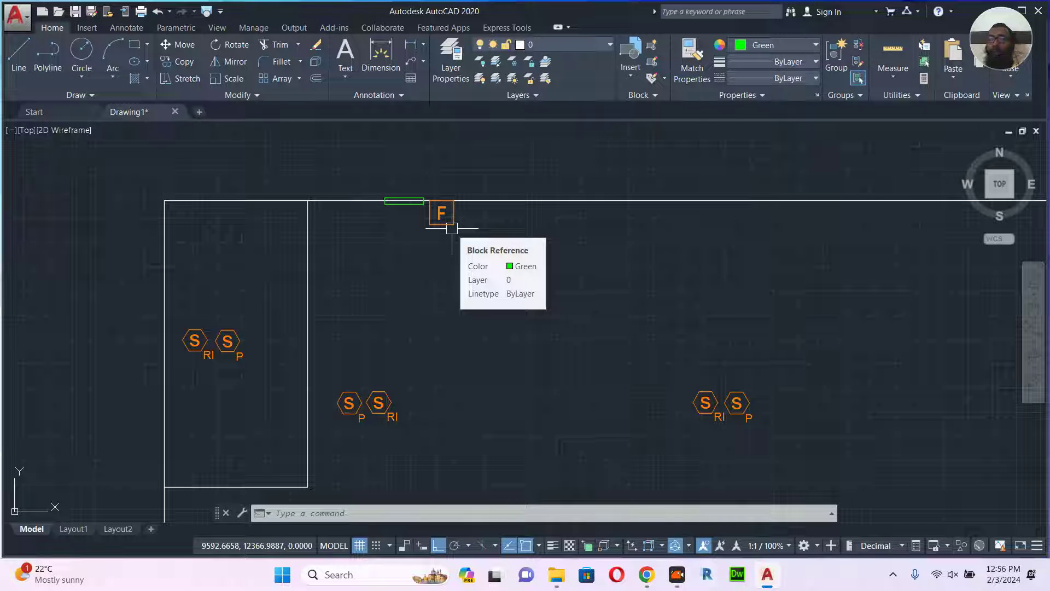
scroll(451, 228, "down", 4)
scroll(523, 267, "down", 1)
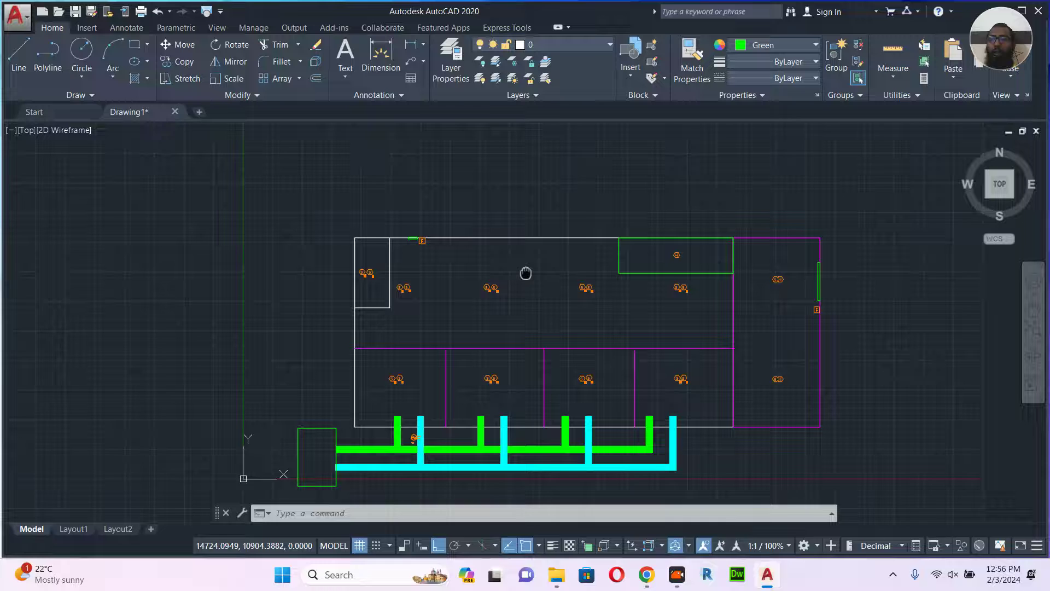
middle_click_drag(534, 277, 520, 270)
scroll(421, 249, "up", 4)
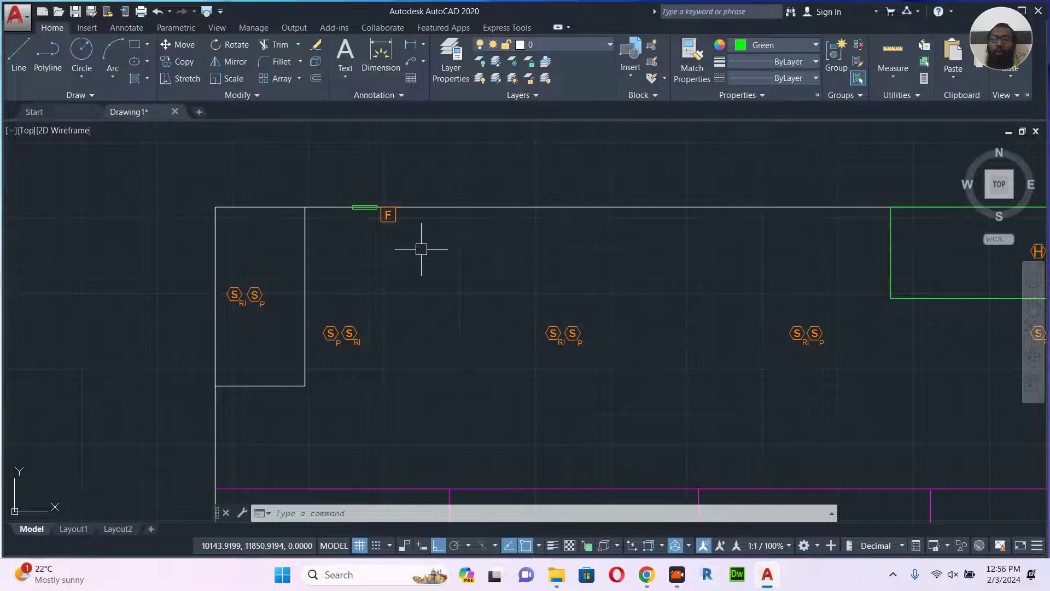
- Examine the manual pull station and wall mounted sounder/strobe rows in the fire alarm legend, including their mounting columns
scroll(421, 249, "down", 4)
middle_click_drag(222, 368, 686, 266)
scroll(577, 282, "down", 2)
middle_click_drag(303, 347, 382, 284)
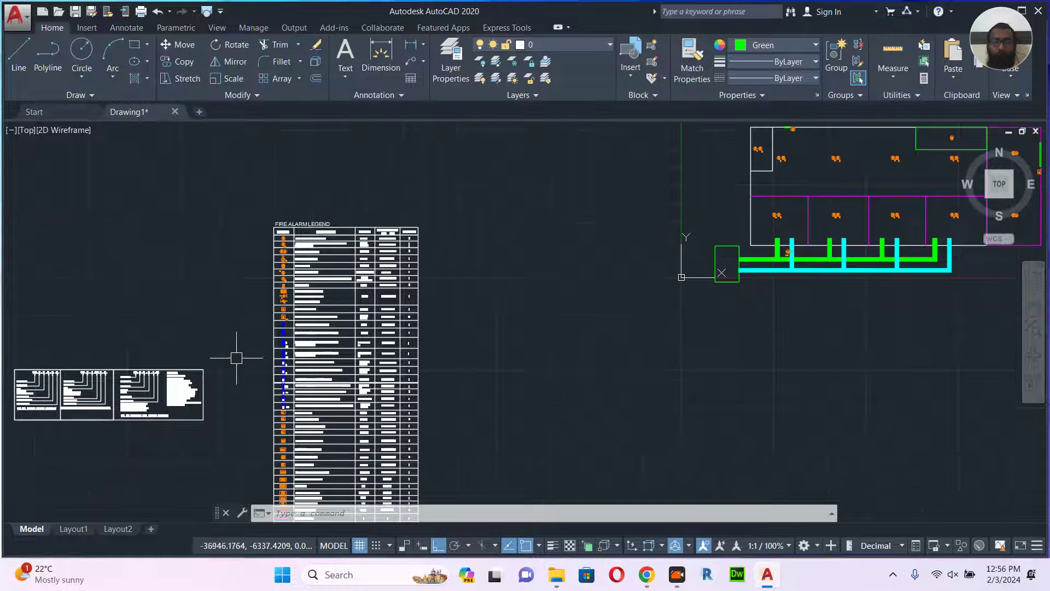
scroll(257, 347, "up", 10)
middle_click_drag(357, 228, 348, 291)
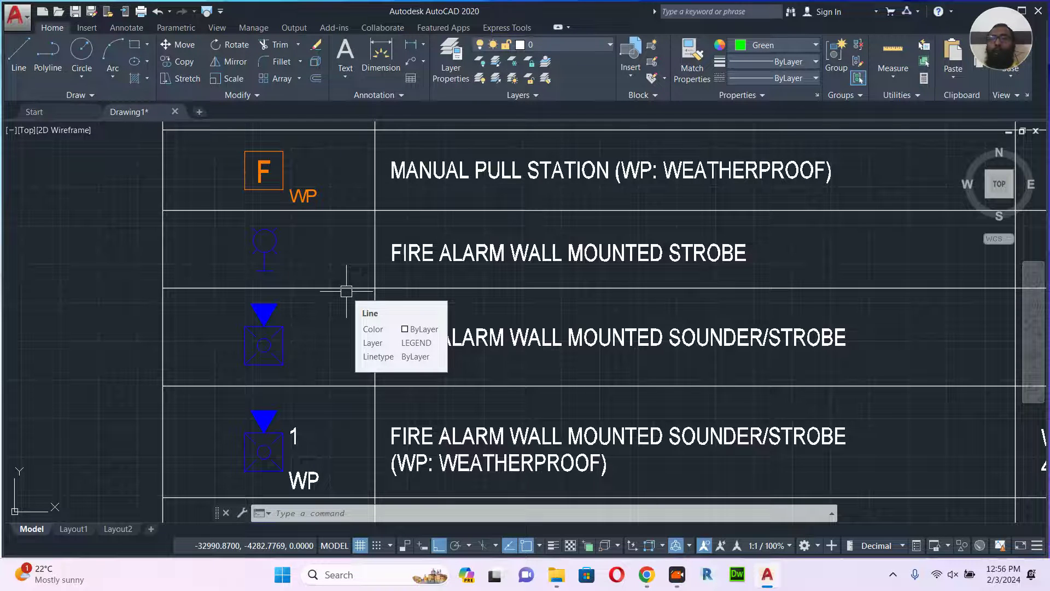
scroll(346, 291, "down", 4)
middle_click_drag(574, 278, 332, 291)
middle_click_drag(598, 294, 473, 297)
middle_click_drag(663, 301, 396, 382)
middle_click_drag(575, 319, 509, 327)
type("re")
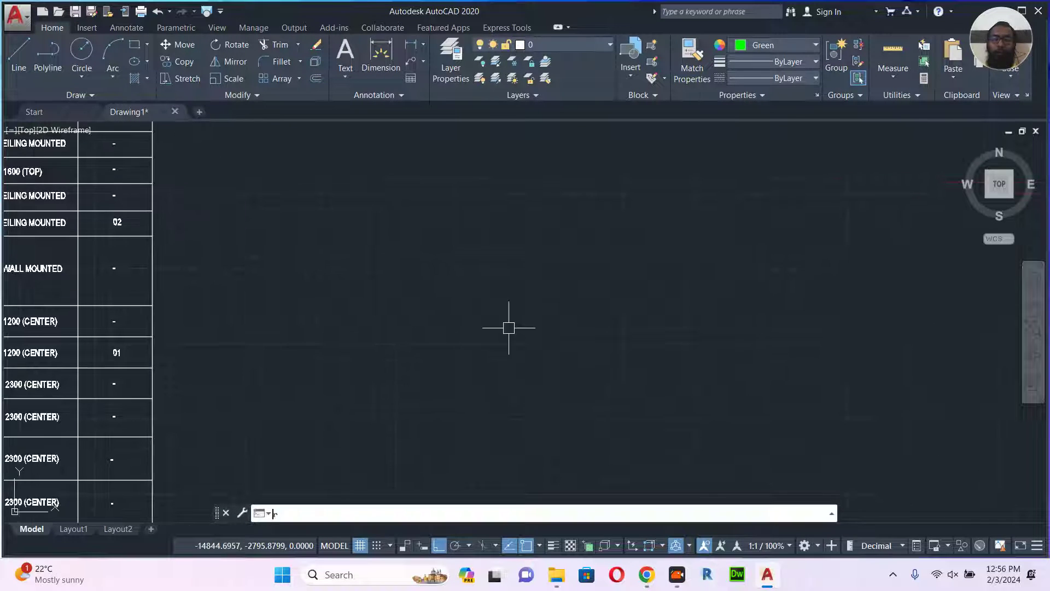
key("Return")
type("c")
key("Return")
key("Escape")
- Copy the FACP symbol from the fire alarm legend, using the midpoint of its box's bottom edge as base point
scroll(504, 289, "down", 4)
middle_click_drag(525, 263, 538, 252)
middle_click_drag(430, 312, 569, 229)
middle_click_drag(354, 366, 384, 267)
scroll(359, 358, "up", 6)
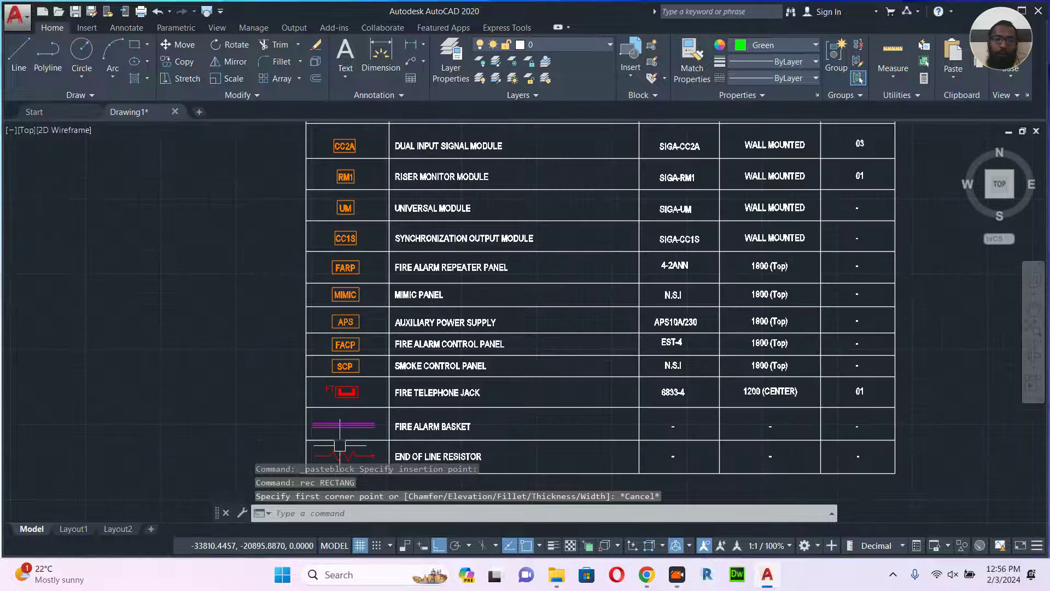
scroll(364, 278, "up", 6)
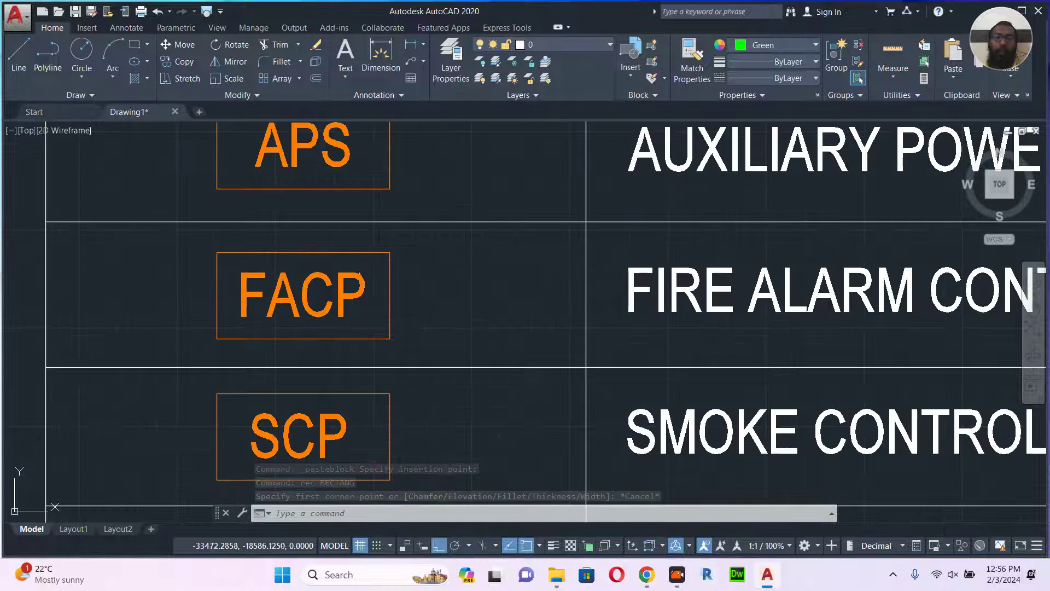
left_click(417, 244)
left_click(202, 351)
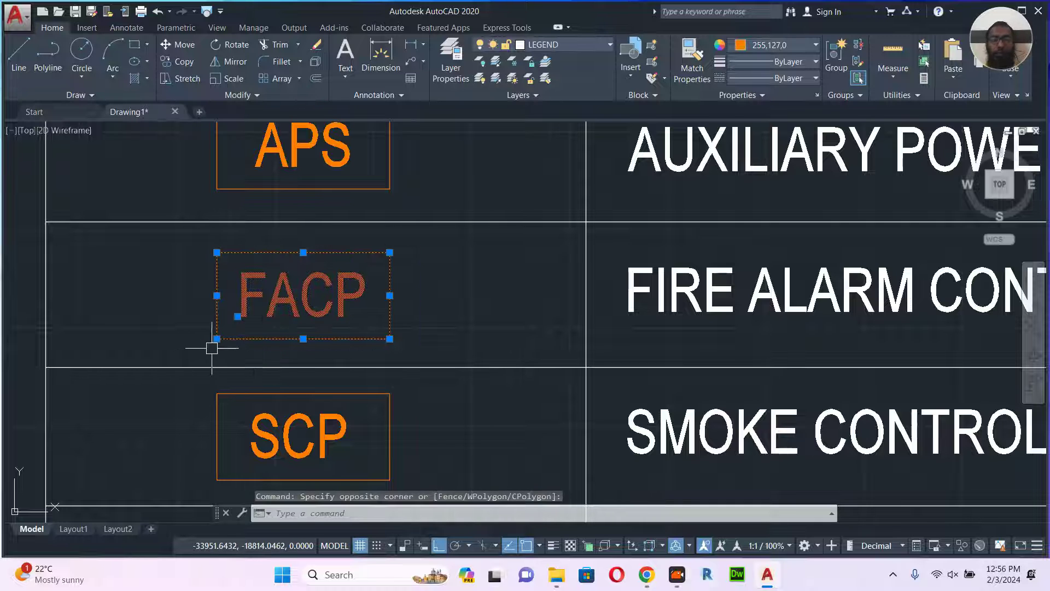
key("ctrl+shift+c")
left_click(303, 339)
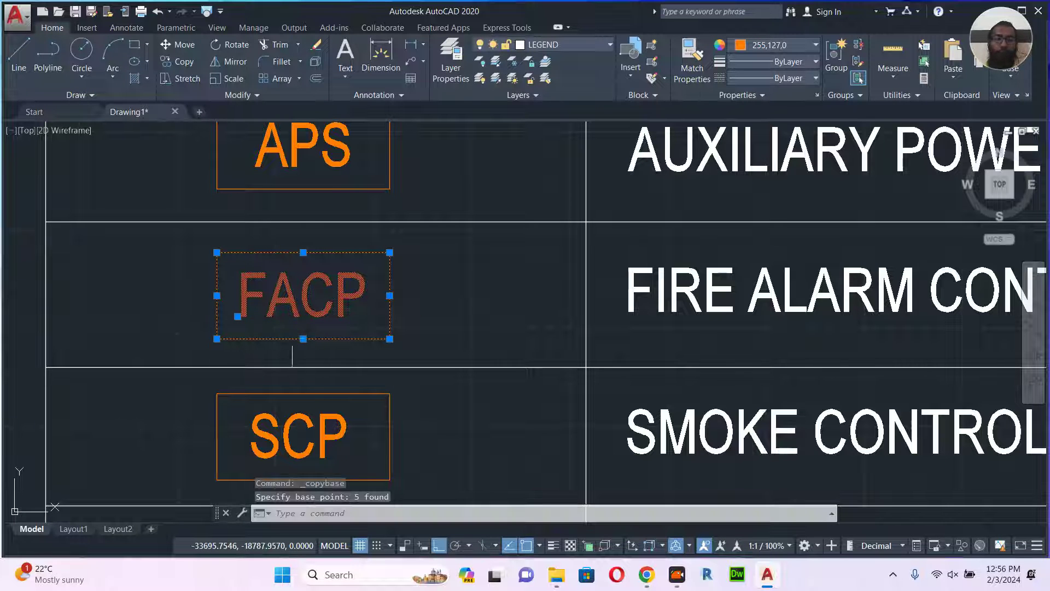
- Paste the FACP symbol as a block on the magenta corridor wall above the plan's lower-left room
scroll(303, 339, "down", 10)
middle_click_drag(556, 374, 129, 387)
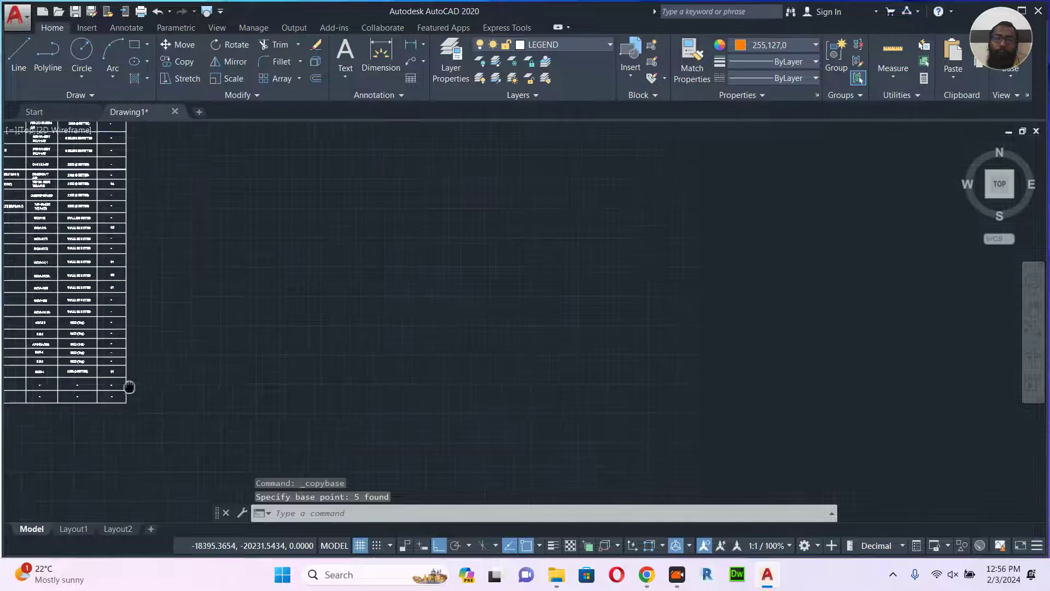
scroll(218, 365, "down", 4)
scroll(384, 198, "up", 8)
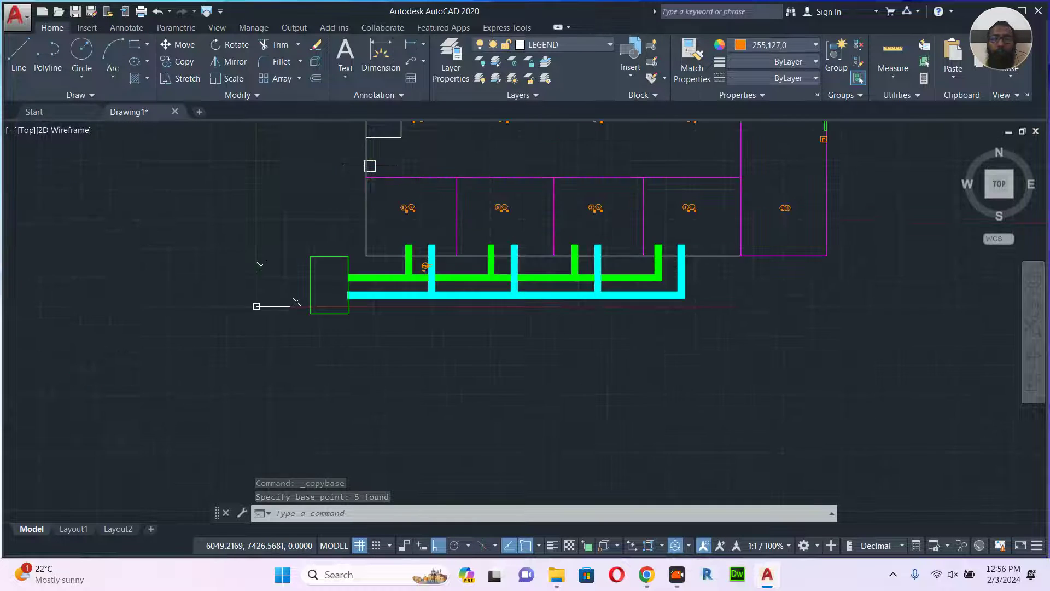
key("ctrl+shift+v")
scroll(436, 252, "up", 4)
key("Escape")
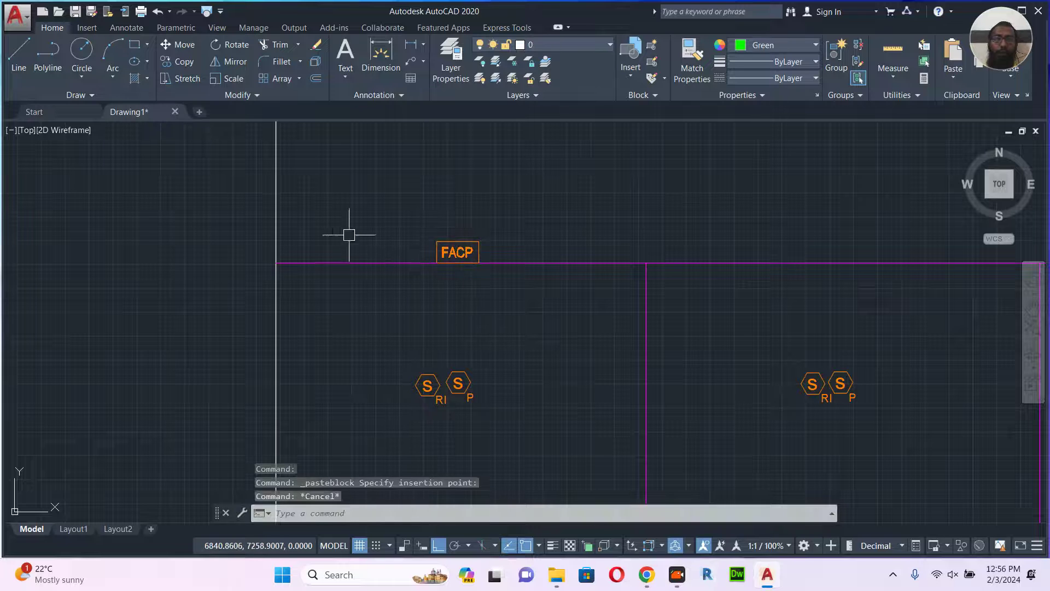
- Draw a narrow vertical door rectangle inside the west wall, between the small corner room and the magenta wall
middle_click_drag(347, 230, 392, 291)
scroll(389, 289, "up", 2)
type("rec")
key("Return")
middle_click_drag(323, 220, 398, 297)
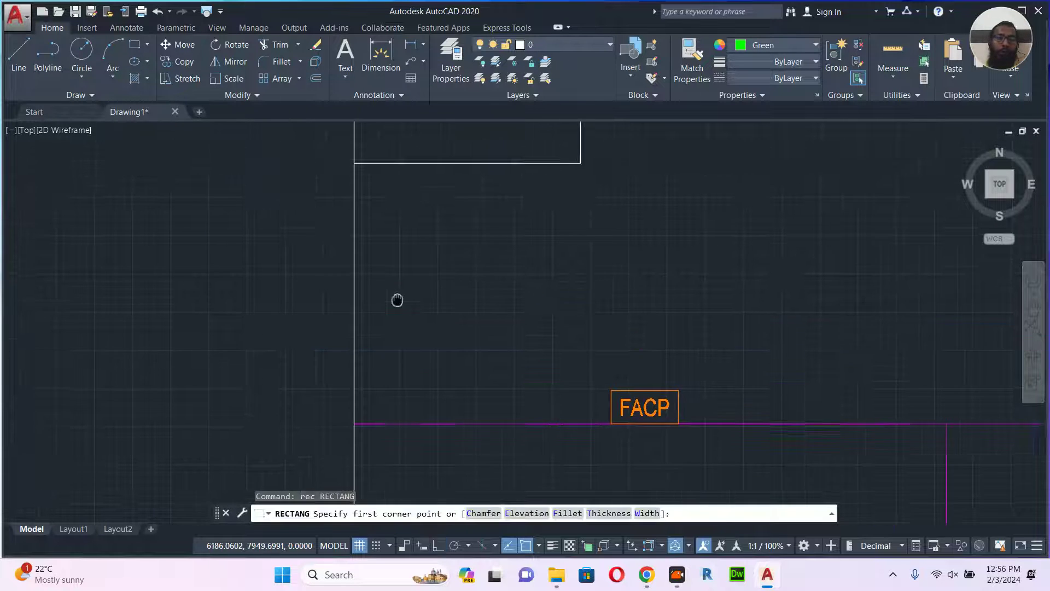
left_click(356, 221)
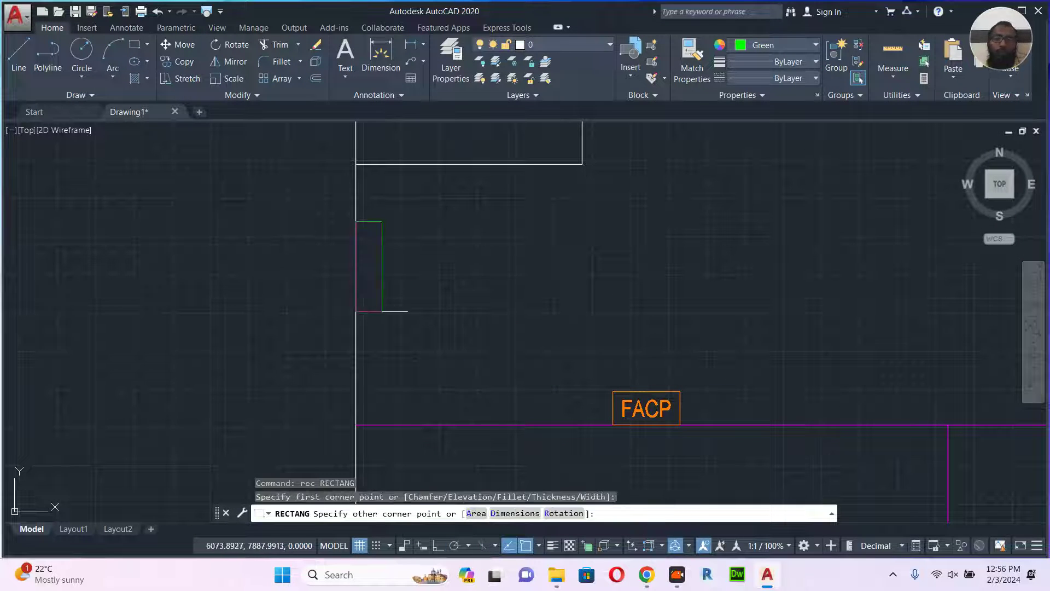
left_click(379, 382)
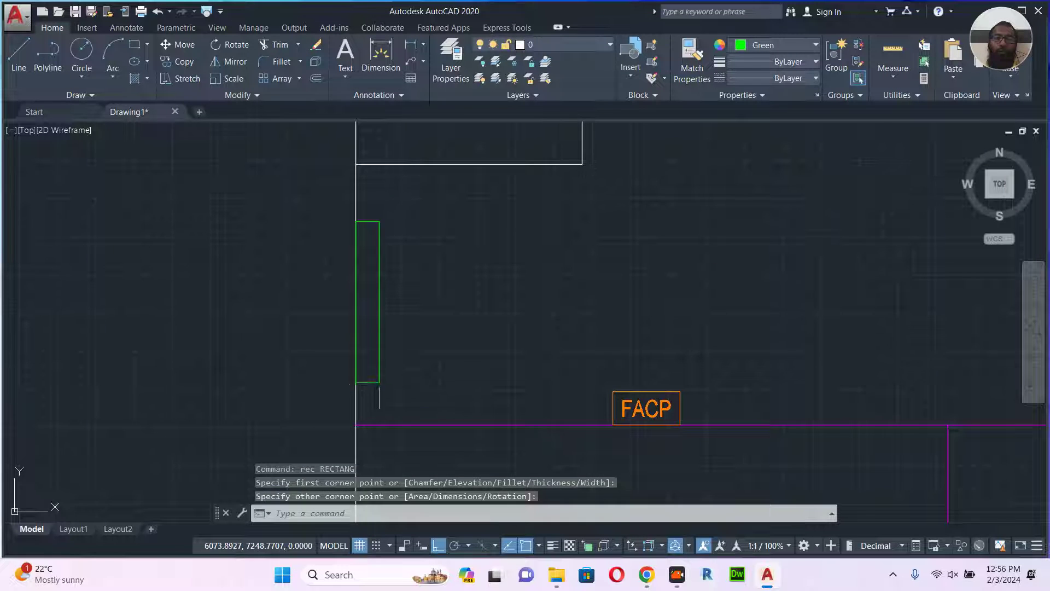
key("Escape")
- Copy the north wall's manual pull station from its left-edge midpoint to the west wall, just above the new door rectangle
scroll(379, 382, "down", 5)
middle_click_drag(500, 258, 485, 290)
scroll(467, 260, "up", 5)
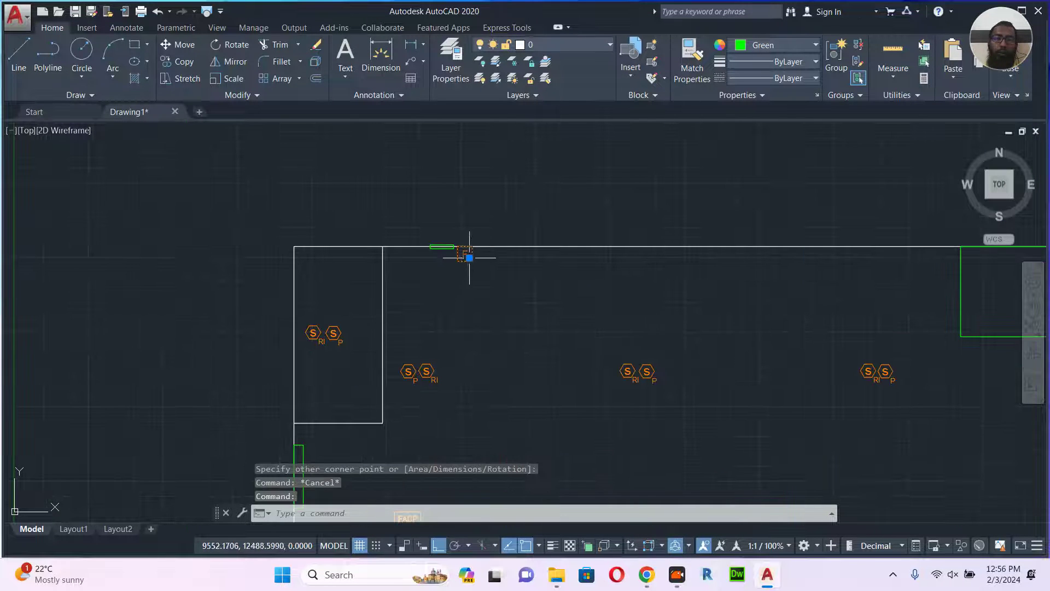
type("co")
key("space")
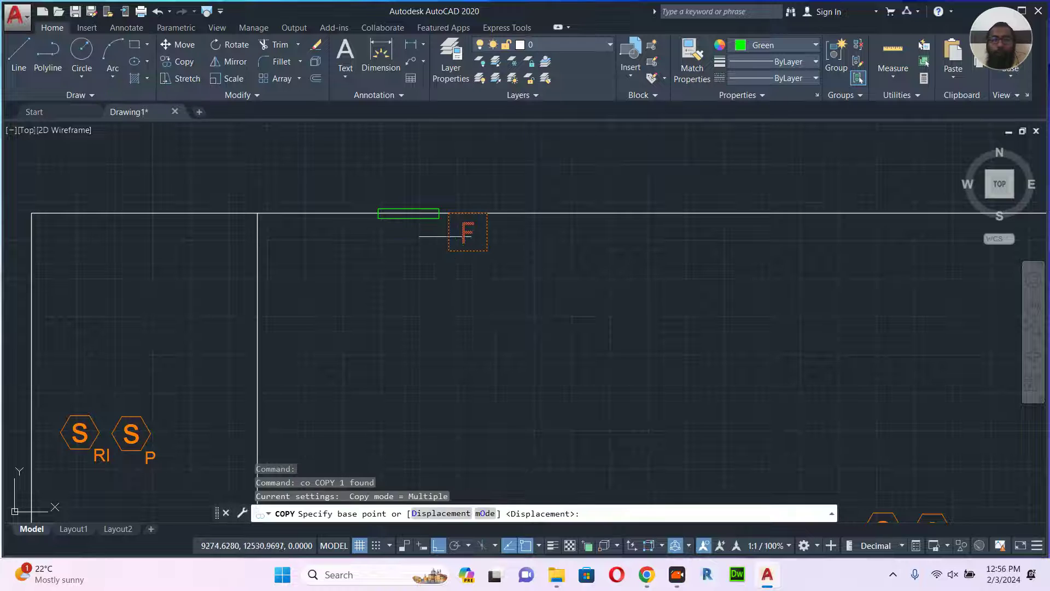
left_click(449, 232)
middle_click_drag(438, 265, 583, 199)
scroll(583, 199, "down", 2)
middle_click_drag(396, 355, 453, 266)
scroll(392, 369, "up", 3)
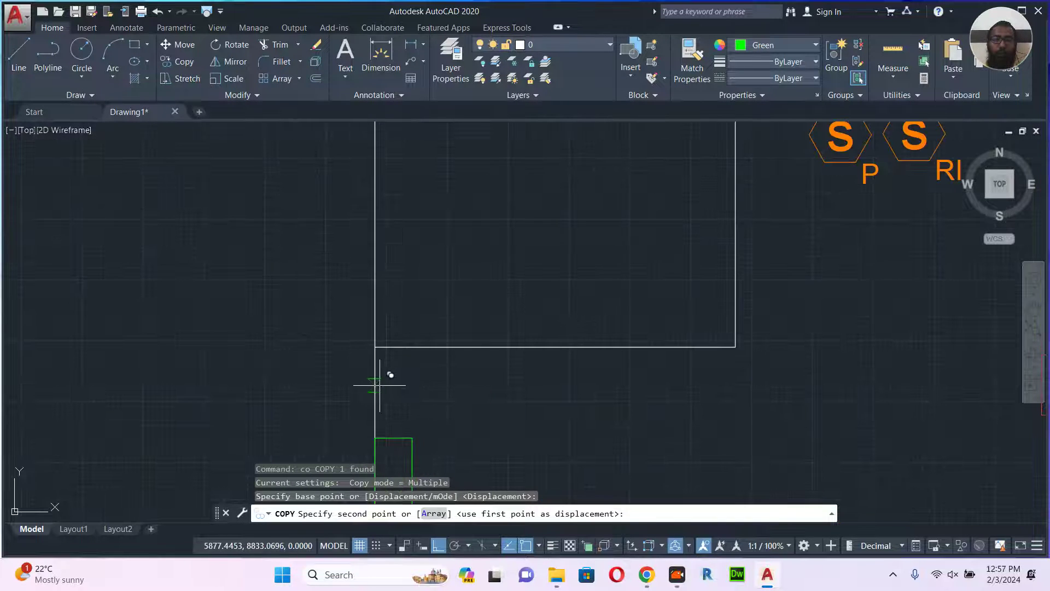
left_click(395, 383)
key("Escape")
- Draw a horizontal door rectangle along the inside of the small corner room's bottom wall
scroll(432, 303, "down", 3)
middle_click_drag(536, 338, 429, 368)
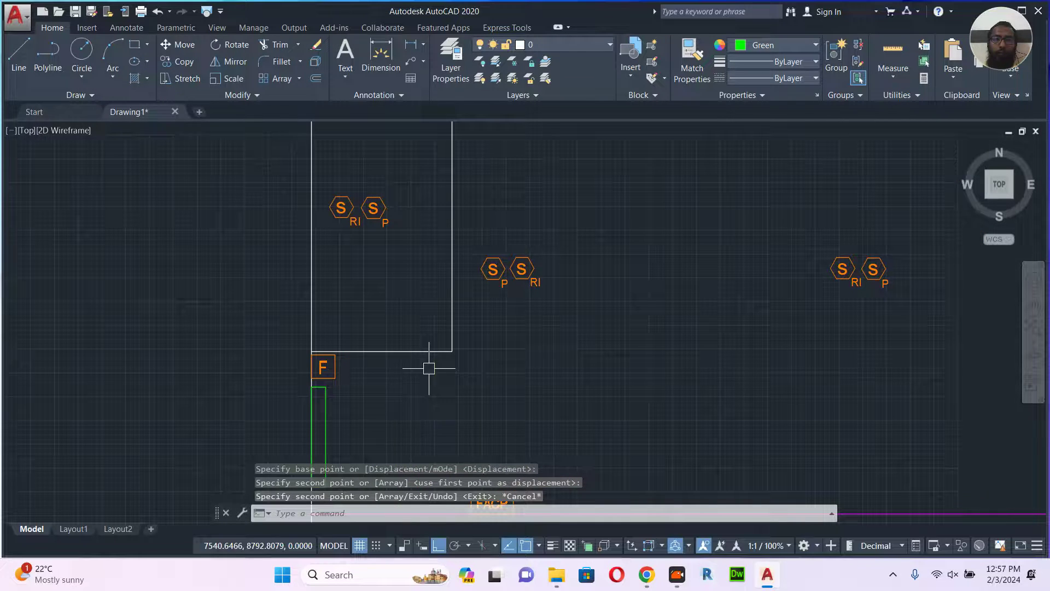
type("rec")
key("Return")
scroll(378, 353, "up", 3)
left_click(337, 352)
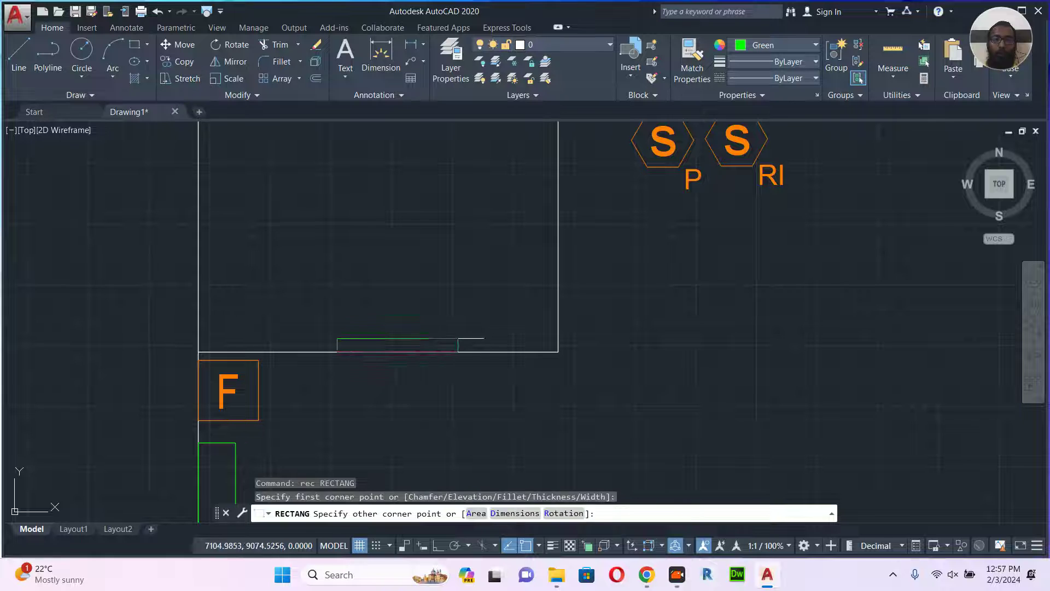
key("Escape")
scroll(493, 331, "down", 4)
middle_click_drag(564, 321, 450, 323)
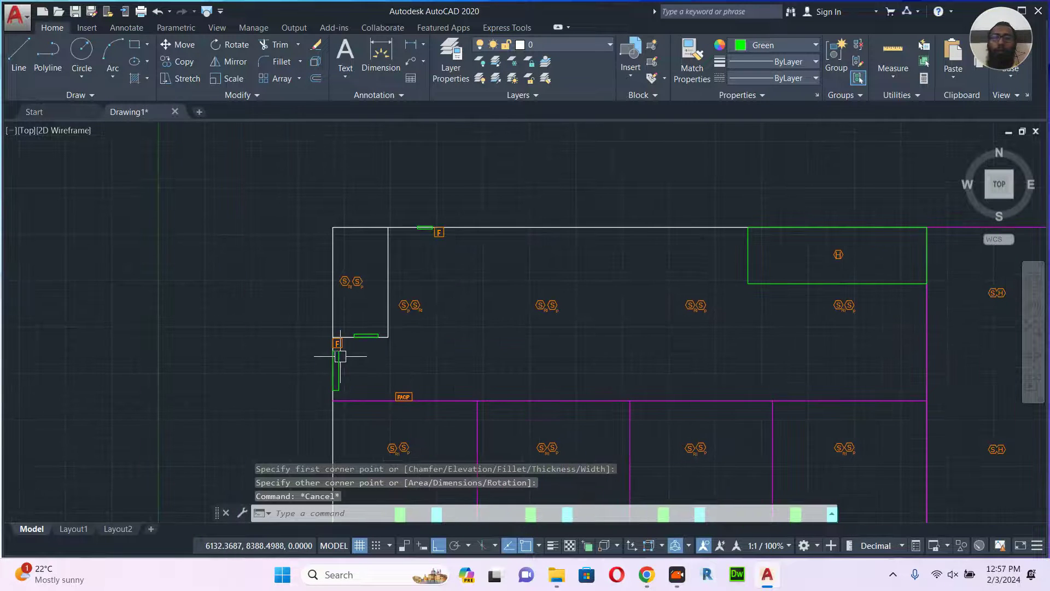
scroll(341, 352, "up", 5)
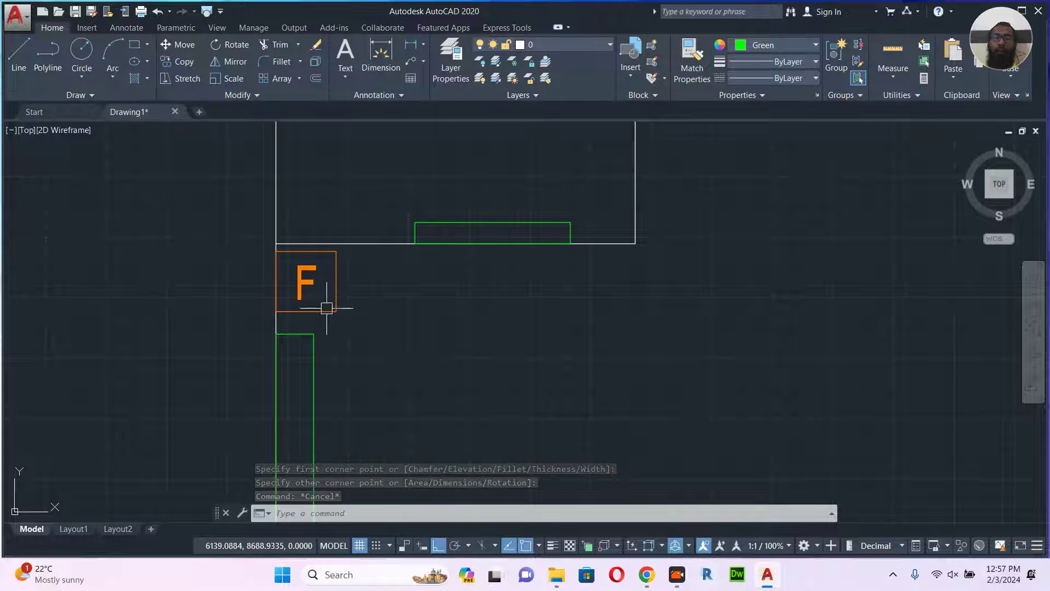
scroll(331, 305, "down", 5)
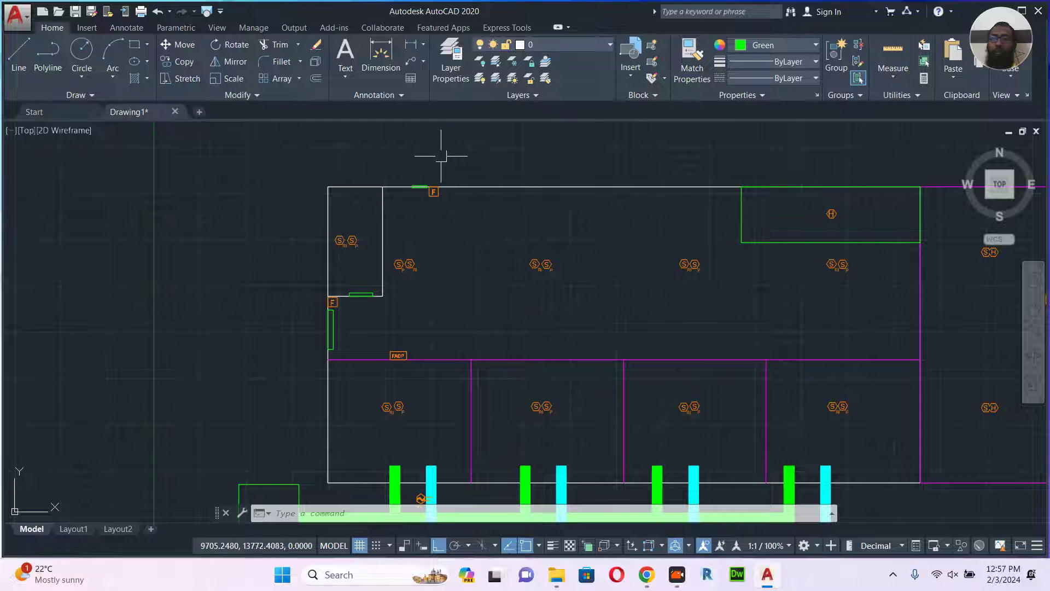
scroll(759, 256, "down", 1)
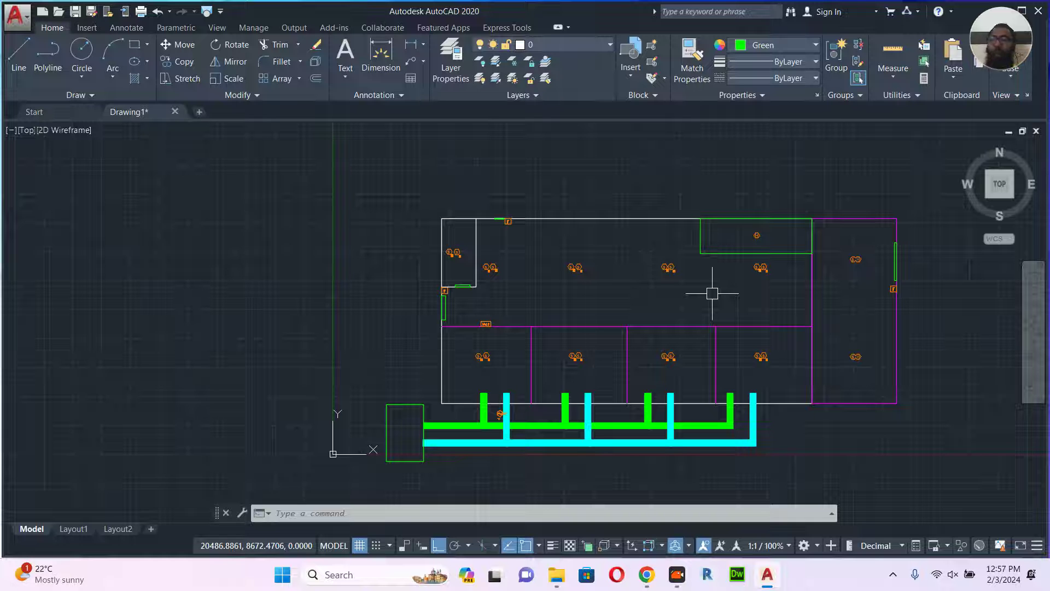
- Locate the wall-mounted strobe entry in the fire alarm legend and examine its symbol and description
scroll(485, 318, "up", 3)
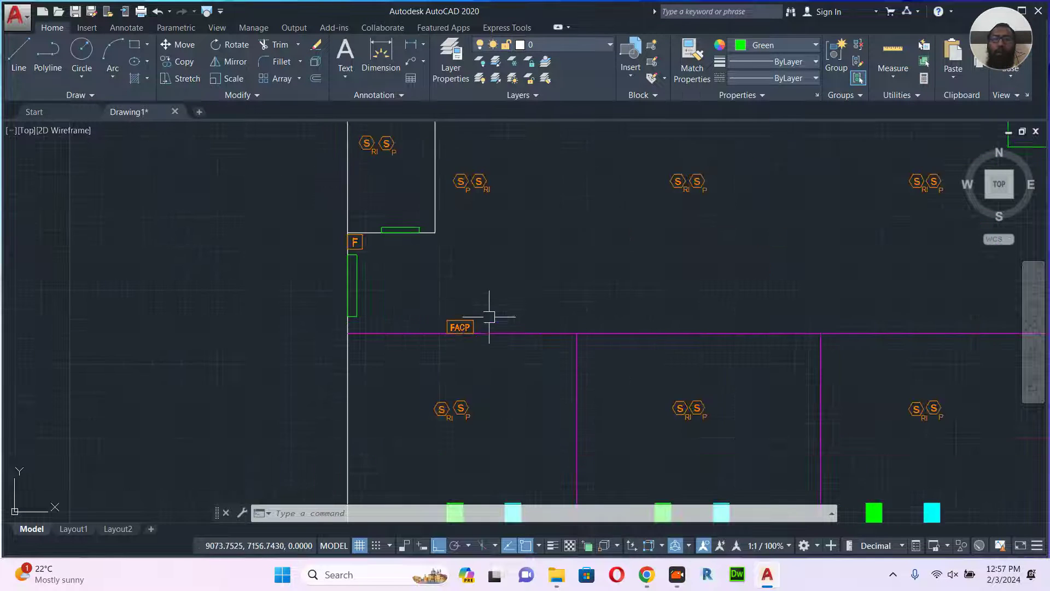
middle_click_drag(491, 332, 450, 340)
scroll(449, 340, "down", 6)
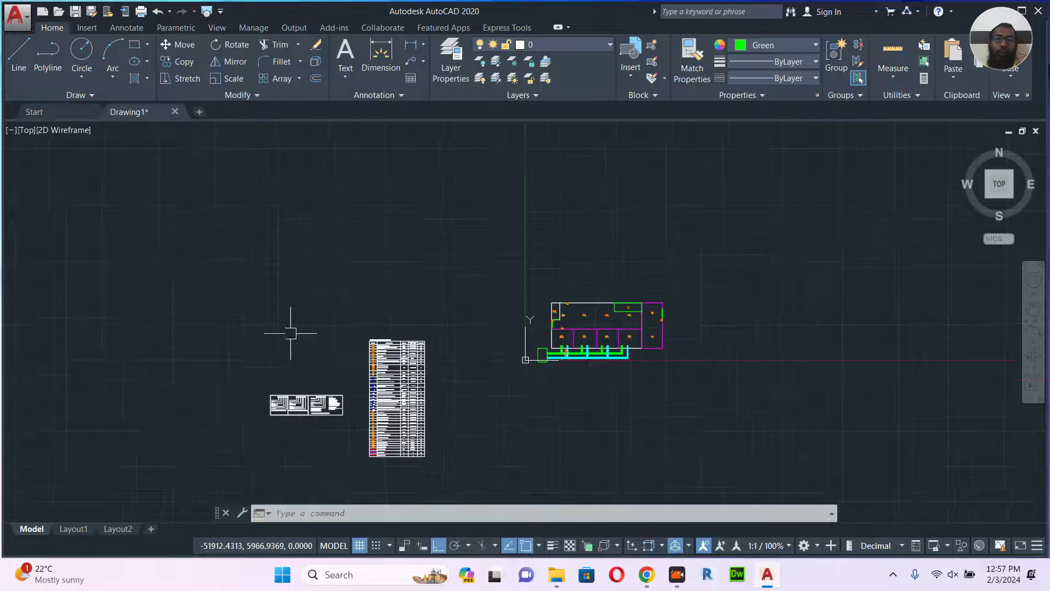
middle_click_drag(288, 335, 371, 332)
scroll(457, 335, "up", 15)
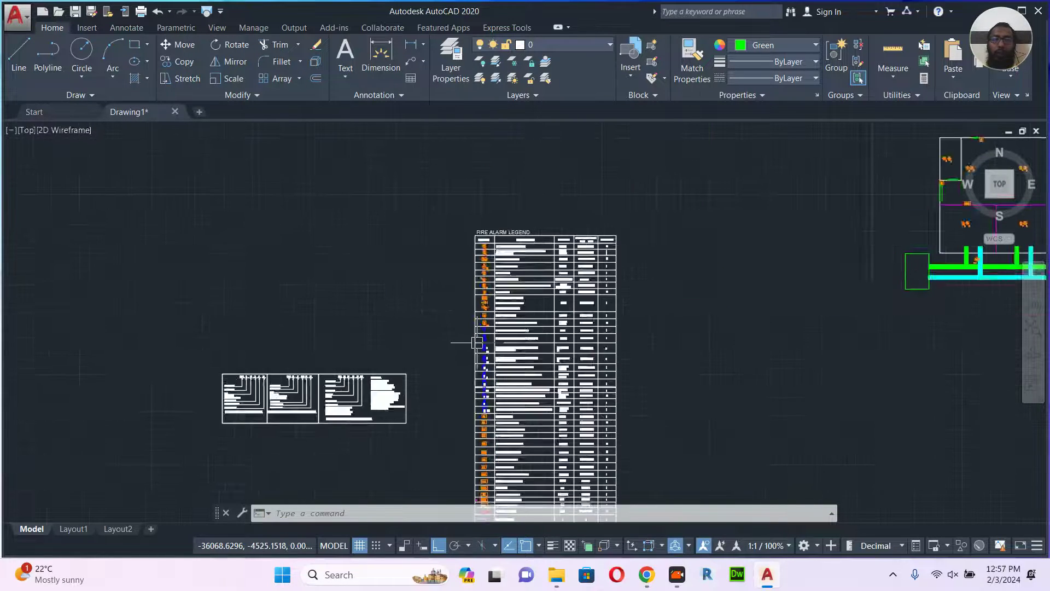
scroll(508, 327, "up", 2)
left_click(527, 285)
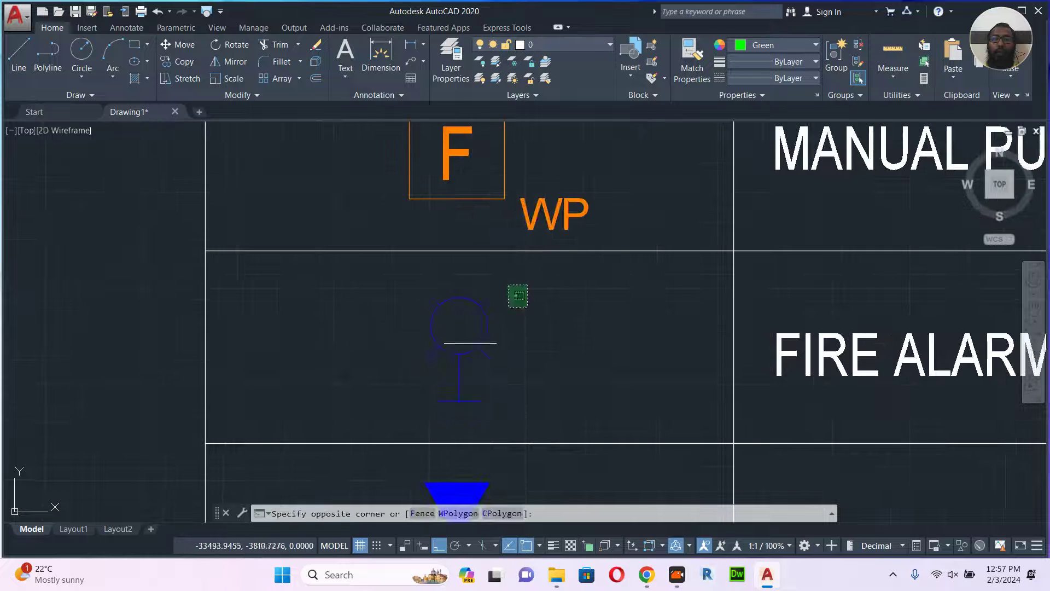
left_click(552, 348)
middle_click_drag(763, 367, 602, 312)
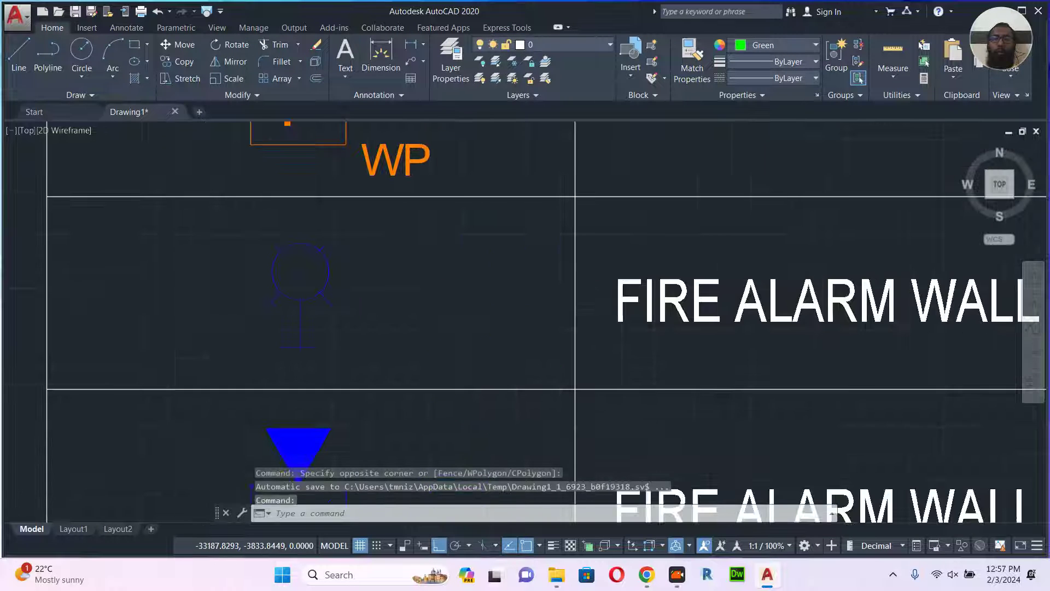
- Switch to Chrome, search Google Images for "storbe light" and look through the pictured devices
left_click(646, 575)
left_click_drag(312, 111, 164, 106)
type("s")
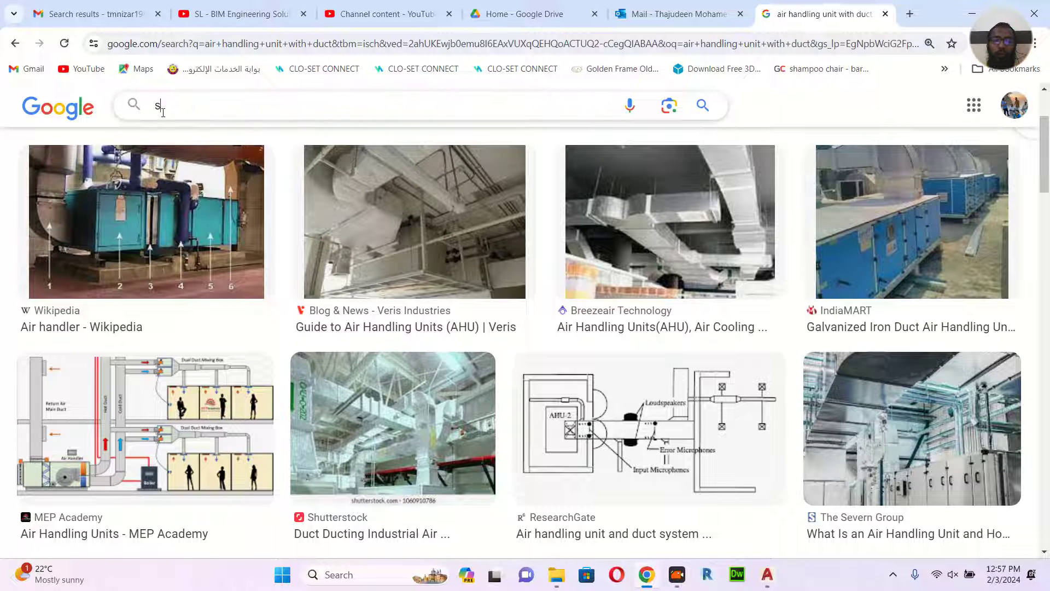
type("torbe light")
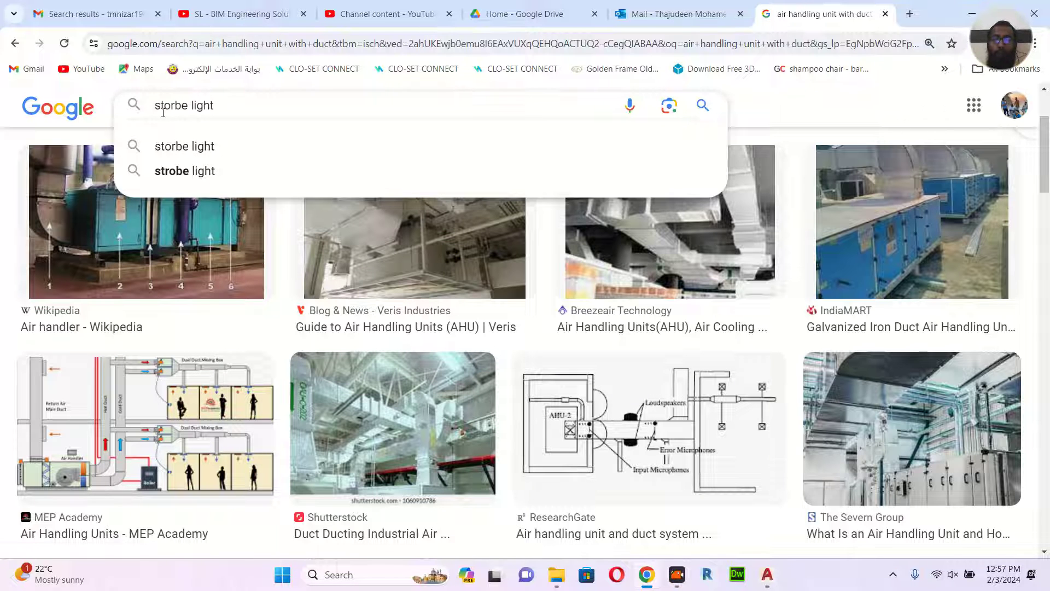
key("Return")
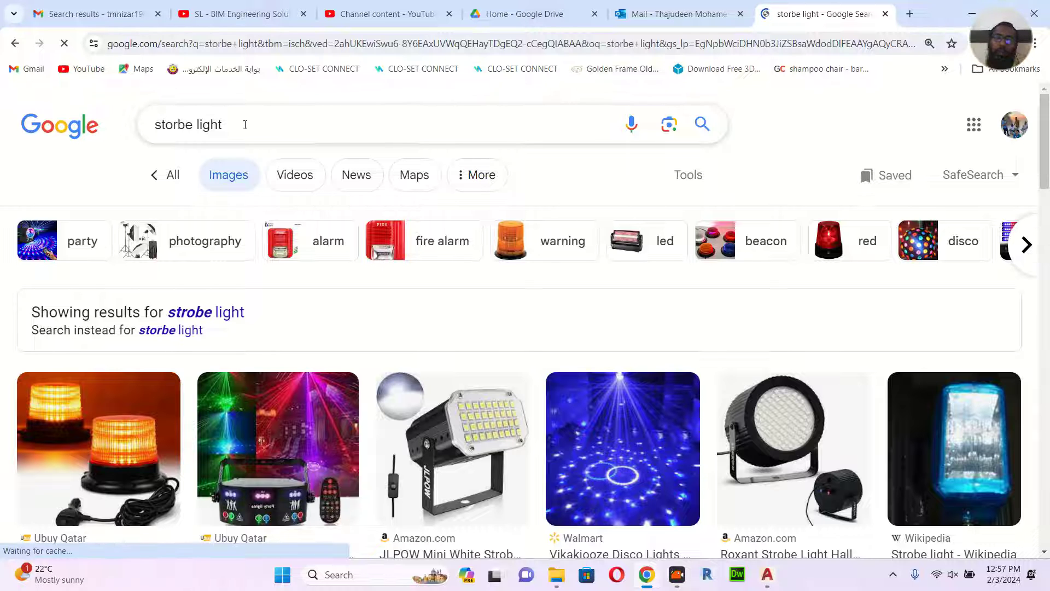
scroll(339, 347, "down", 3)
left_click(124, 252)
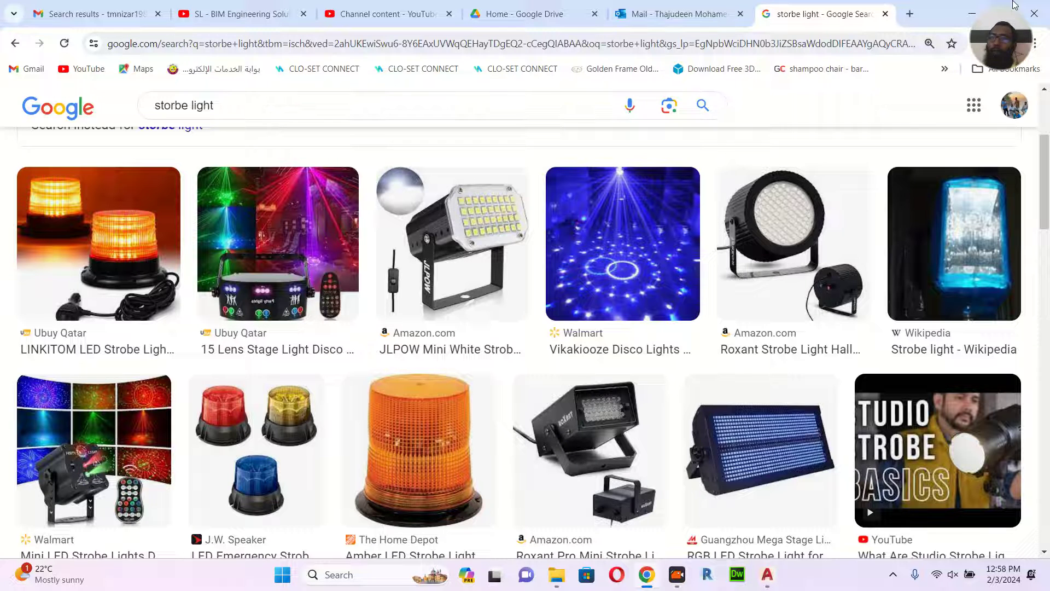
- Return to AutoCAD and compare the legend's wall-mounted strobe and sounder/strobe entries, including the weatherproof versions
left_click(974, 6)
scroll(534, 263, "down", 4)
mouse_move(520, 261)
middle_mouse_down()
mouse_move(430, 261)
mouse_move(373, 278)
middle_mouse_up()
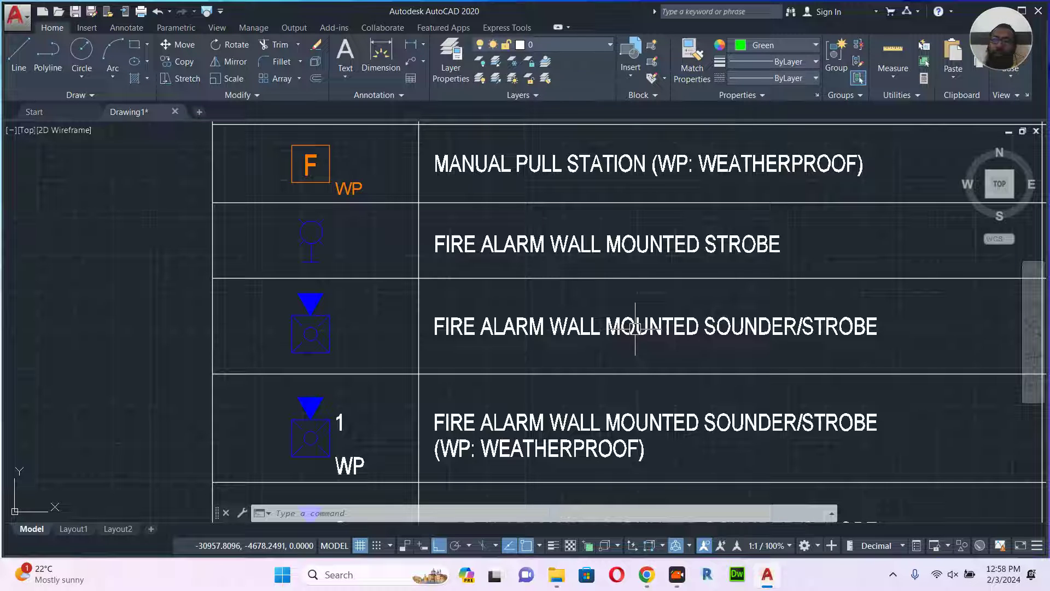
middle_click_drag(658, 365, 665, 187)
middle_click_drag(712, 380, 695, 370)
scroll(696, 370, "down", 2)
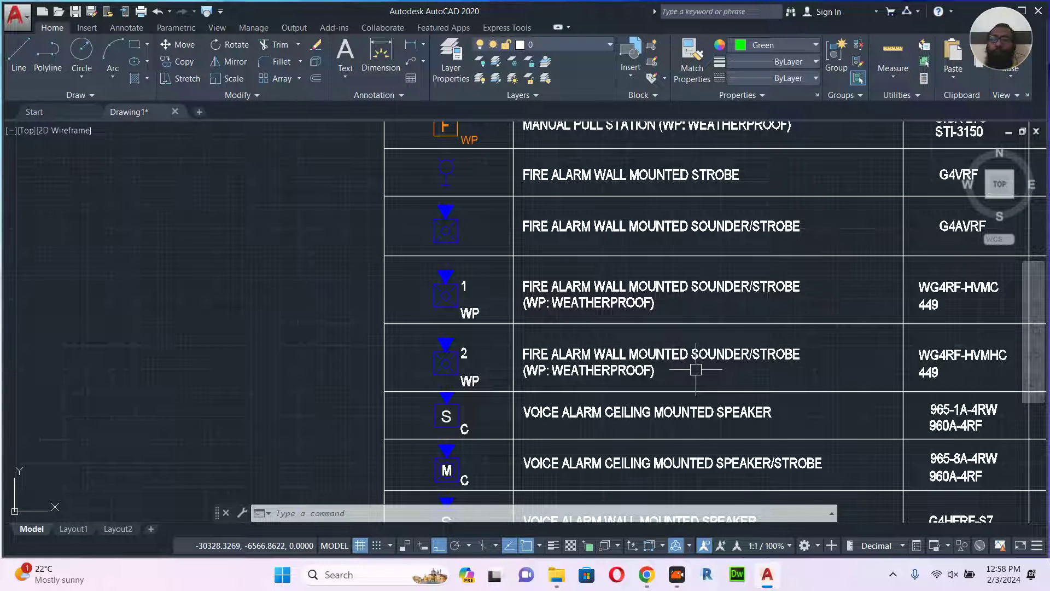
scroll(696, 370, "up", 2)
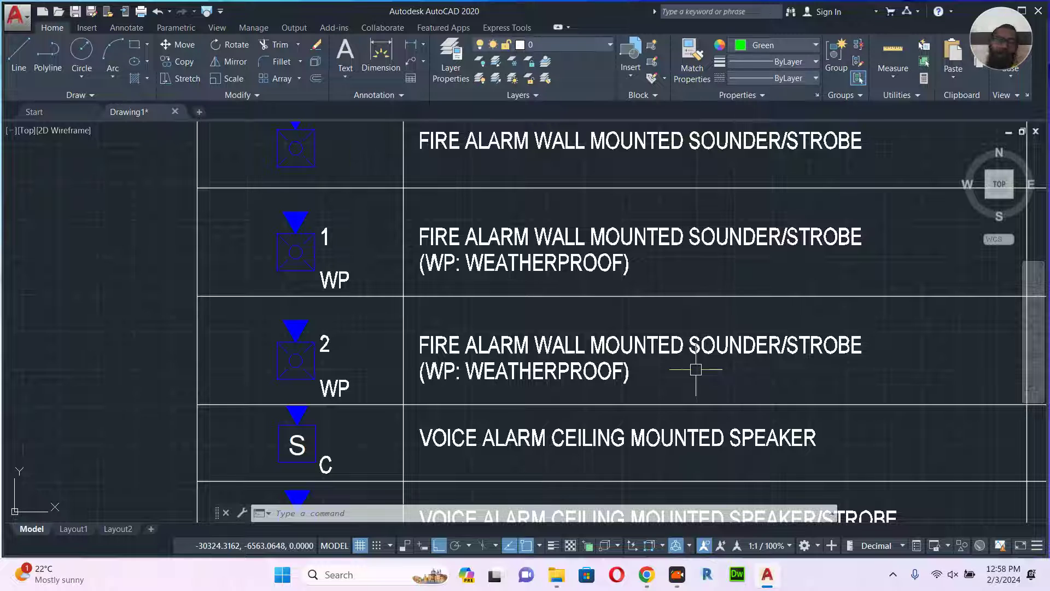
- Examine the legend's voice alarm speaker and speaker/strobe entries, from the ceiling-mounted types down to the isolator module
middle_click_drag(592, 422, 575, 371)
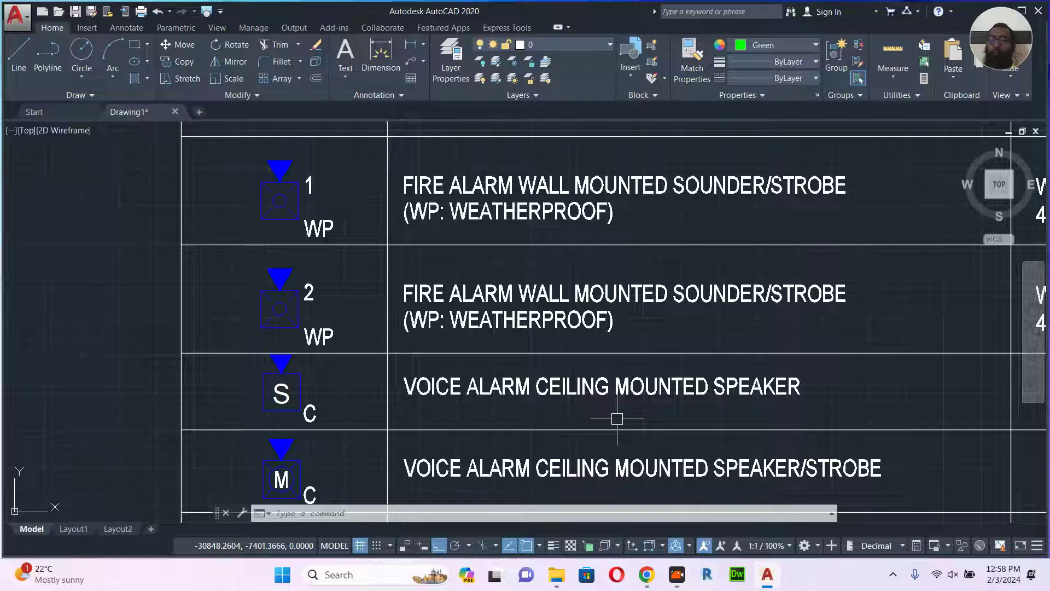
middle_click_drag(574, 397, 572, 394)
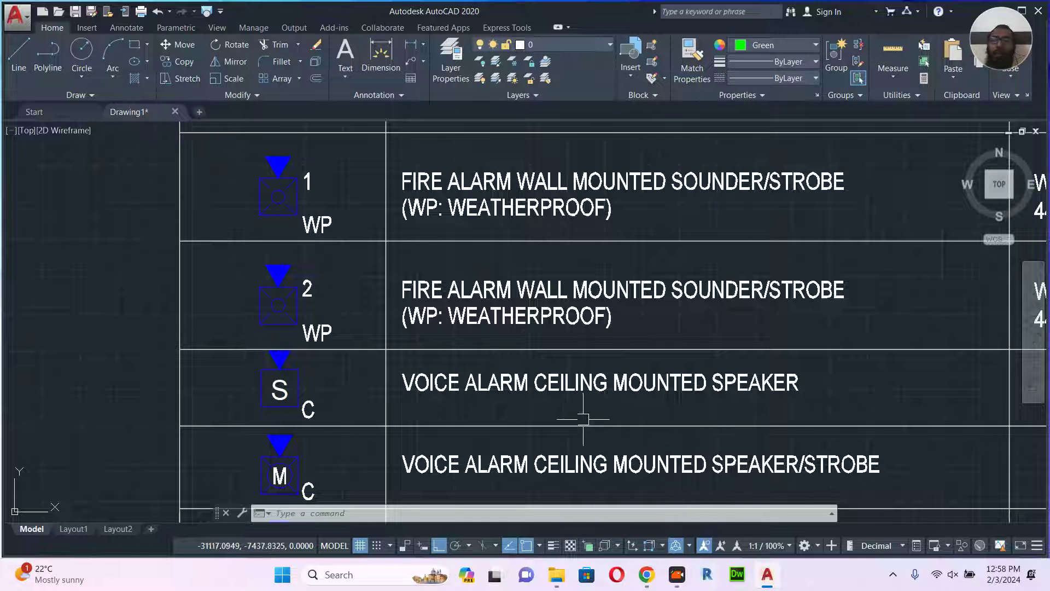
middle_click_drag(600, 425, 608, 298)
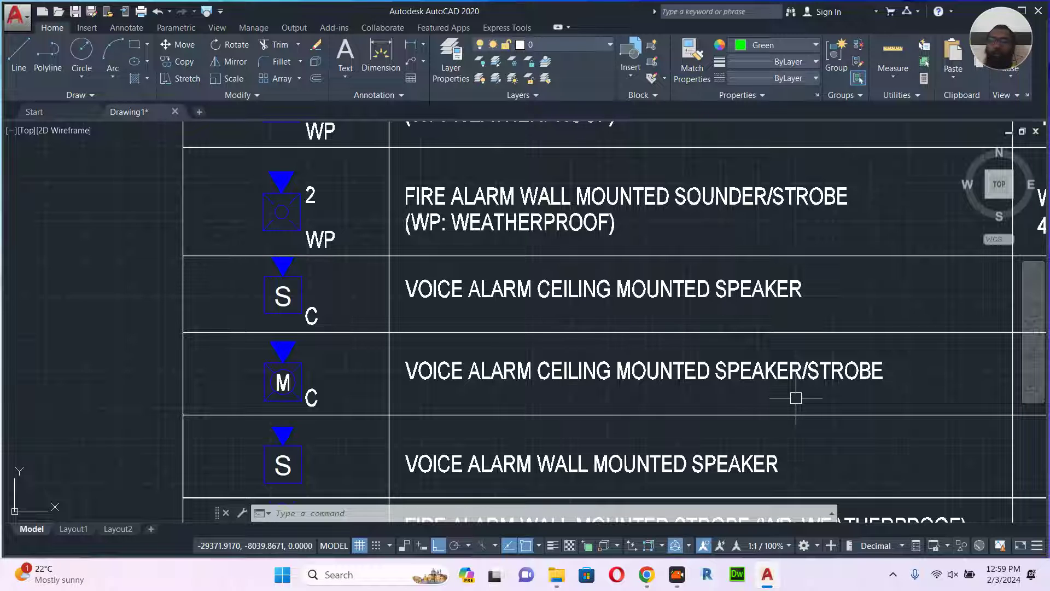
middle_click_drag(809, 386, 774, 298)
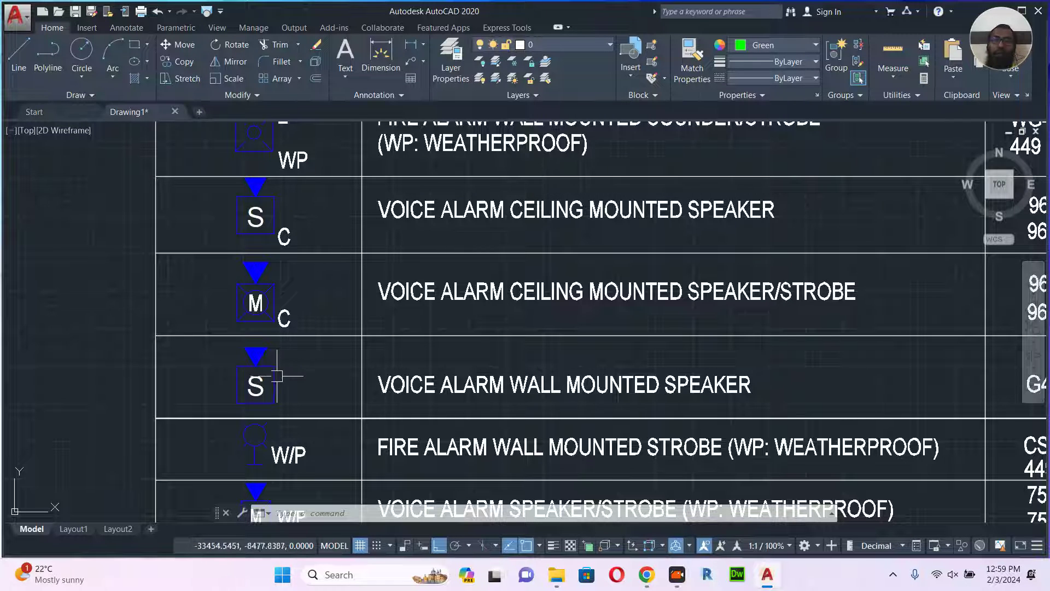
middle_click_drag(382, 375, 419, 253)
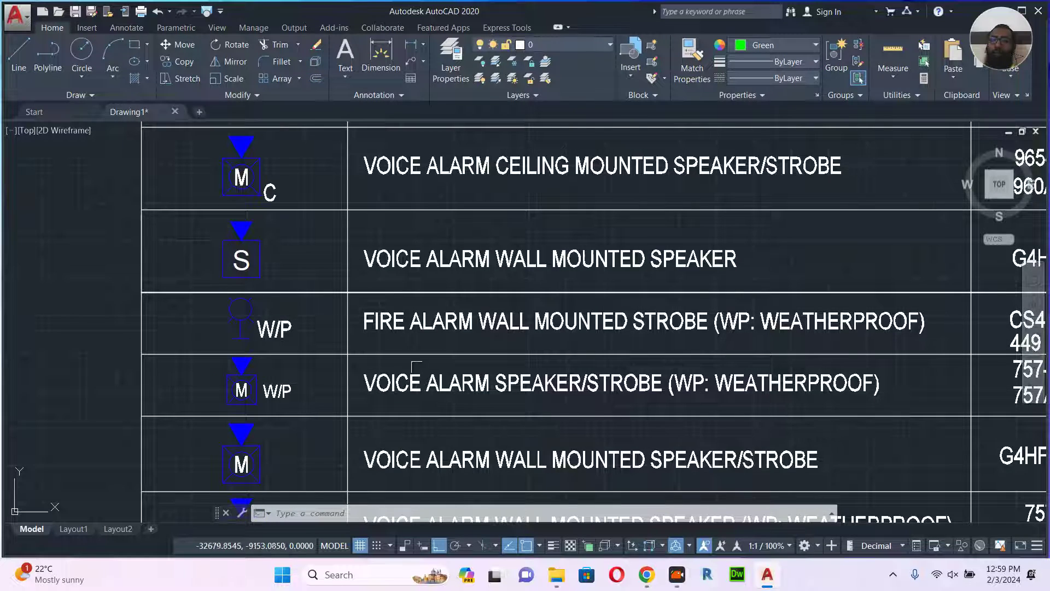
middle_click_drag(434, 340, 467, 281)
middle_click_drag(424, 369, 444, 306)
scroll(345, 296, "down", 2)
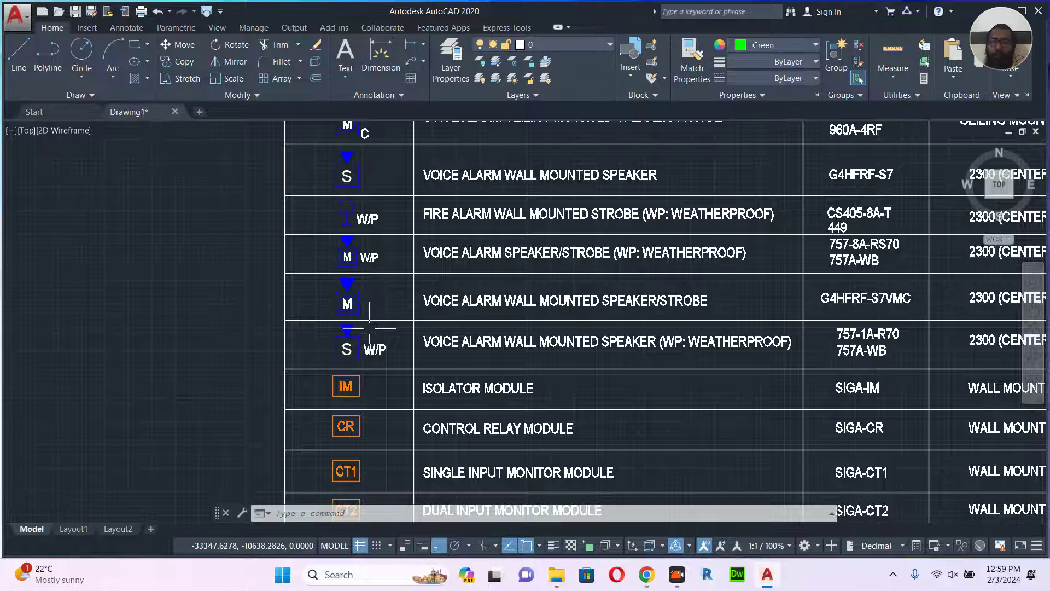
scroll(366, 326, "up", 2)
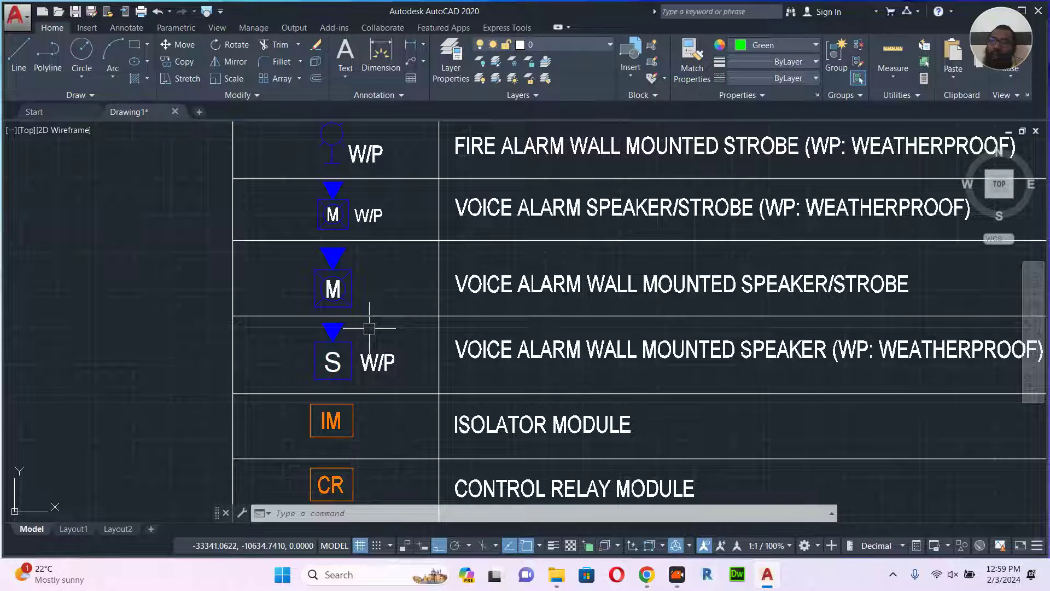
middle_click_drag(511, 354, 459, 320)
middle_click_drag(543, 353, 507, 311)
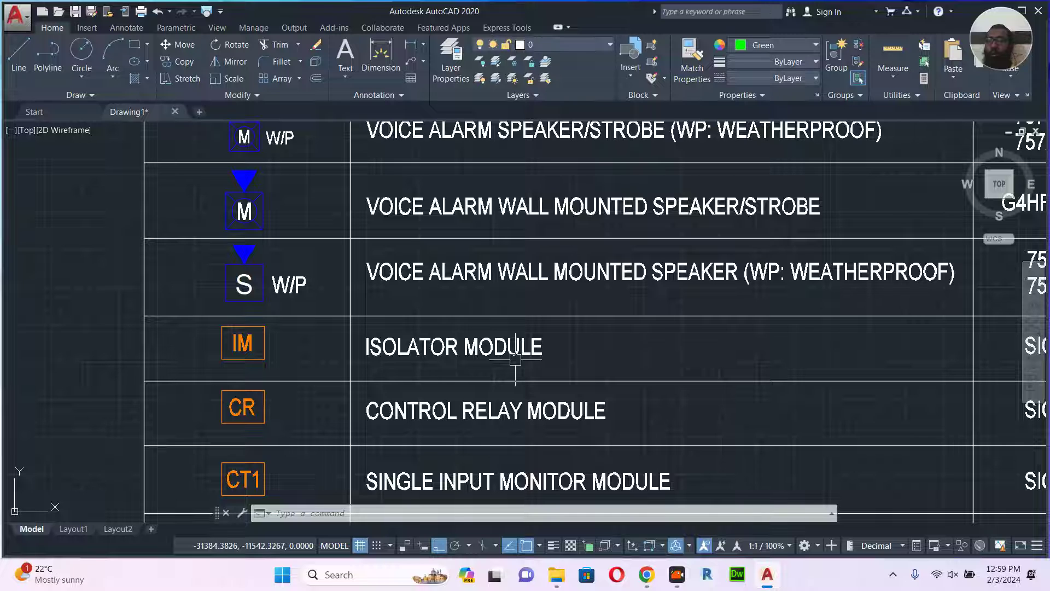
middle_click_drag(535, 312, 532, 323)
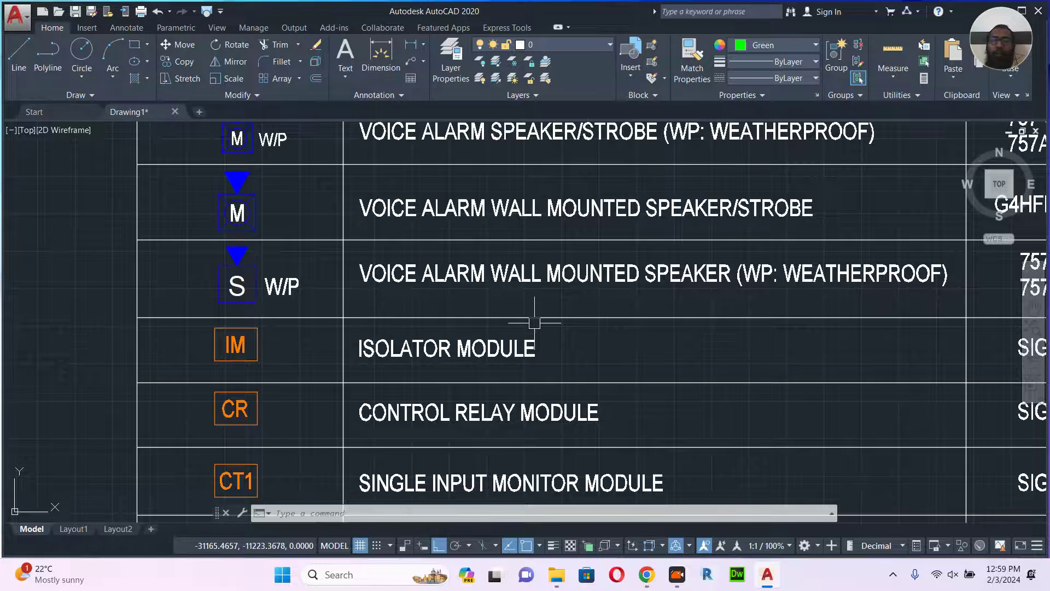
- Review the smoke, multi-sensor and heat detector entries at the start of the fire alarm legend
scroll(533, 323, "down", 2)
mouse_move(523, 275)
middle_mouse_down()
mouse_move(528, 448)
mouse_move(542, 513)
middle_mouse_up()
middle_click_drag(501, 211, 526, 433)
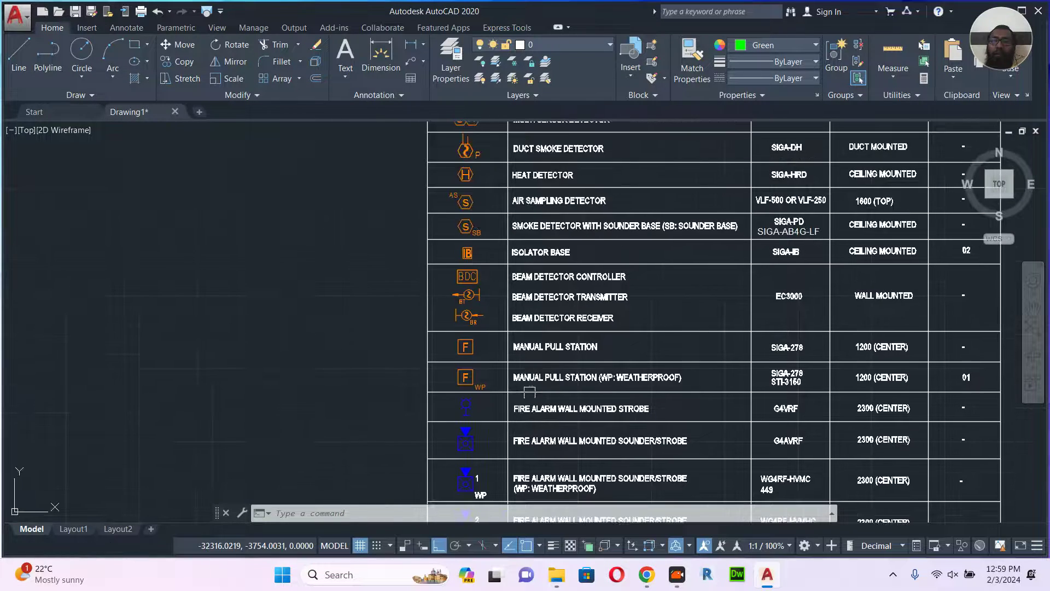
mouse_move(463, 217)
middle_mouse_down()
mouse_move(476, 221)
mouse_move(498, 323)
middle_mouse_up()
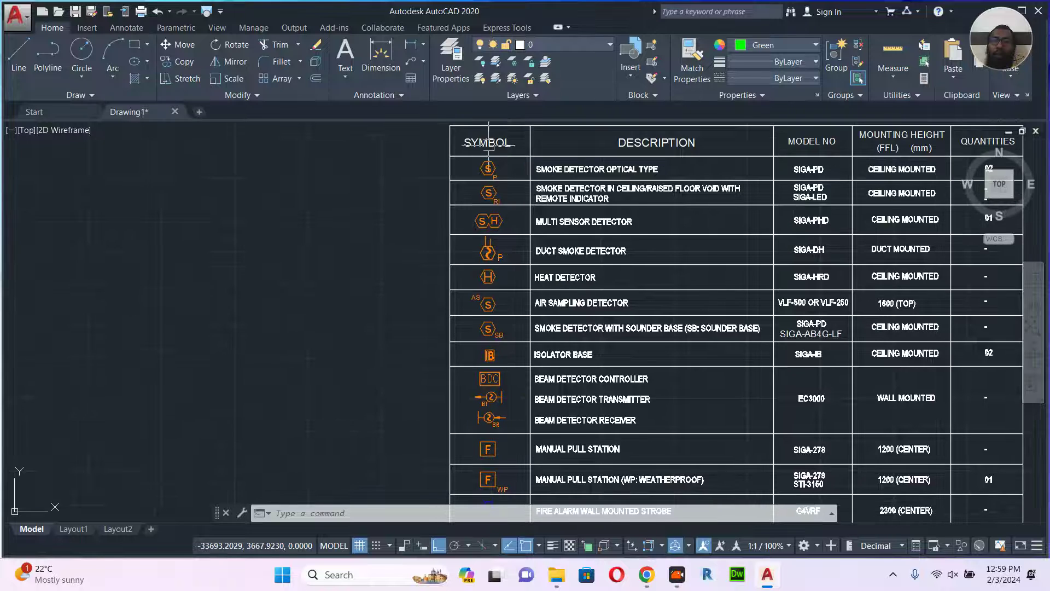
scroll(483, 137, "up", 2)
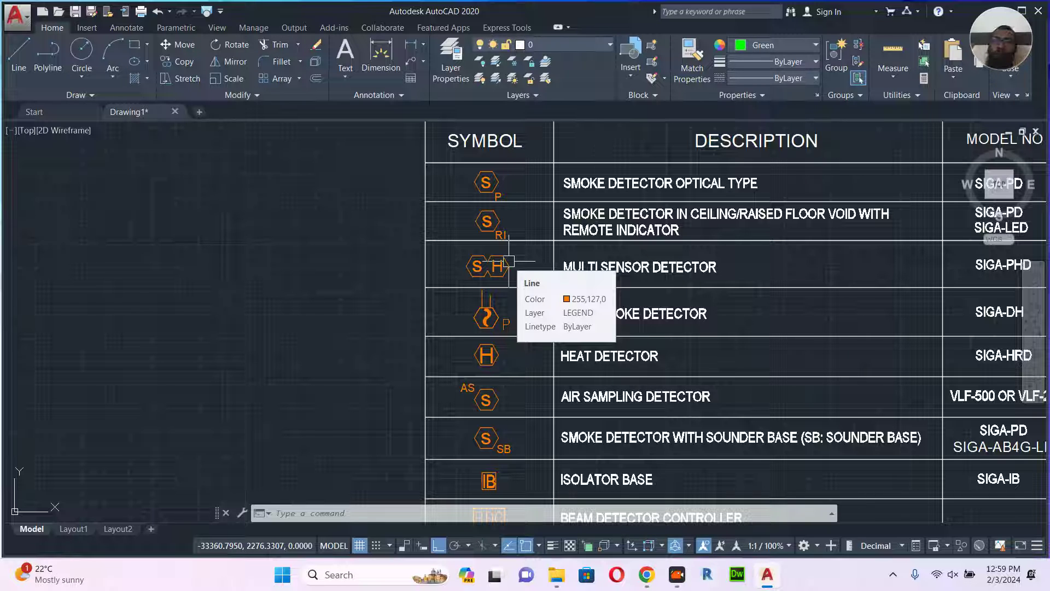
- Switch to Chrome, search Google Images for "smoke detector base" and look through the pictured bases
left_click(654, 575)
left_click_drag(242, 104, 156, 94)
type("smok")
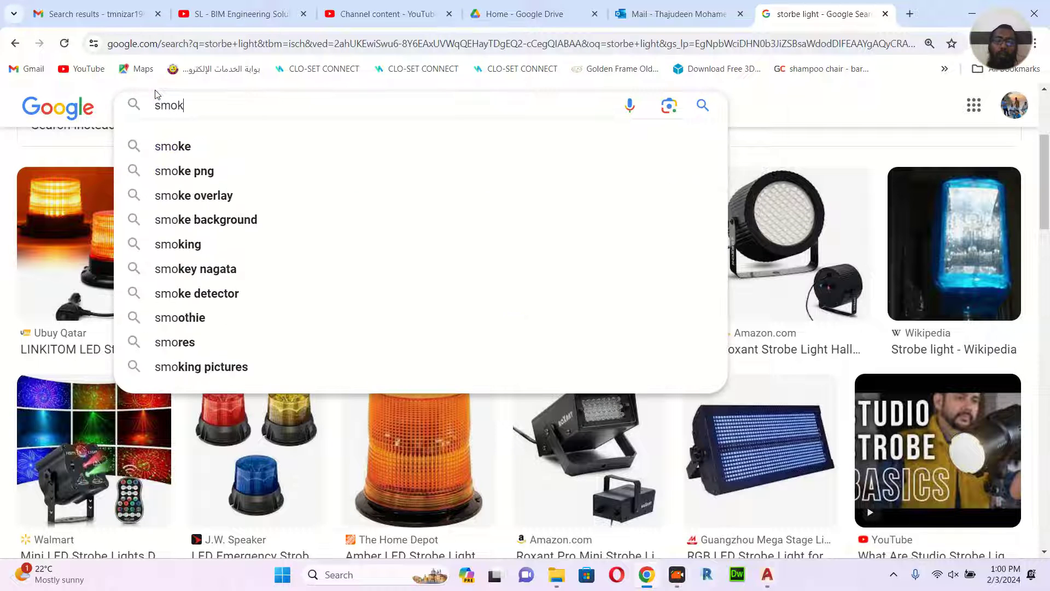
type("e detect")
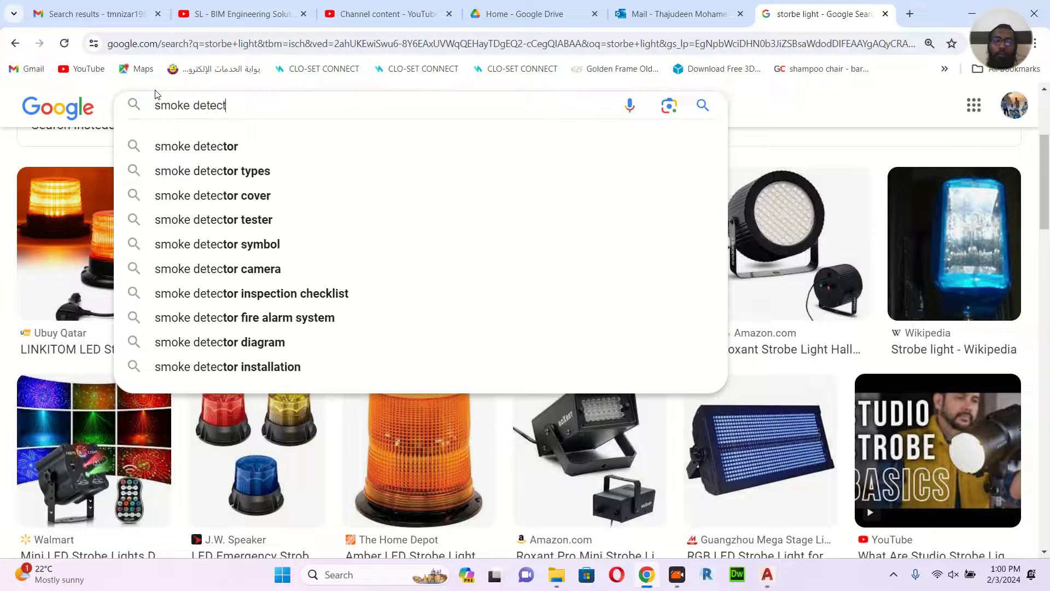
type("or base")
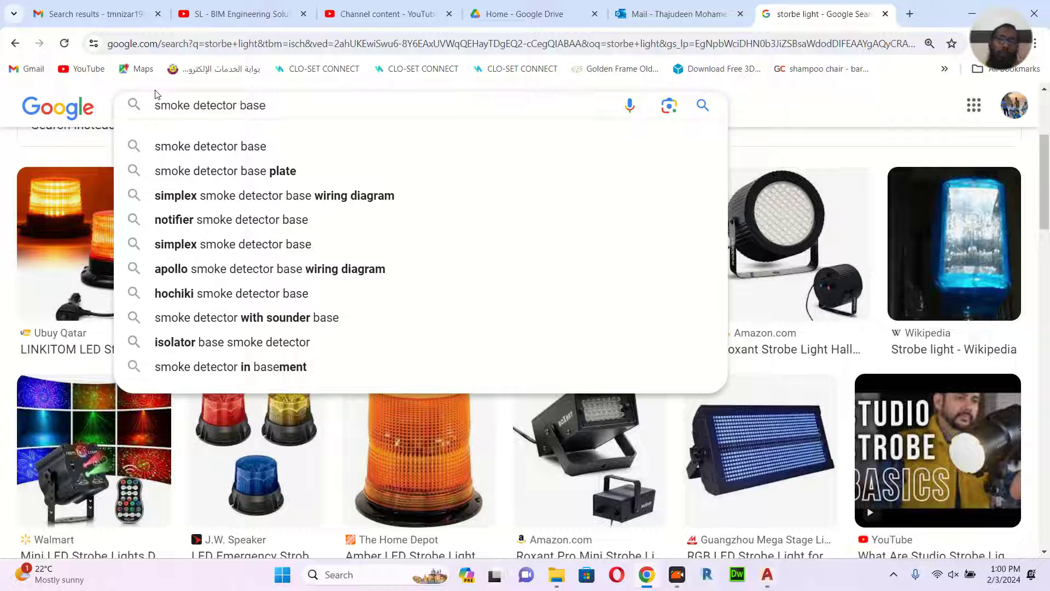
left_click(259, 146)
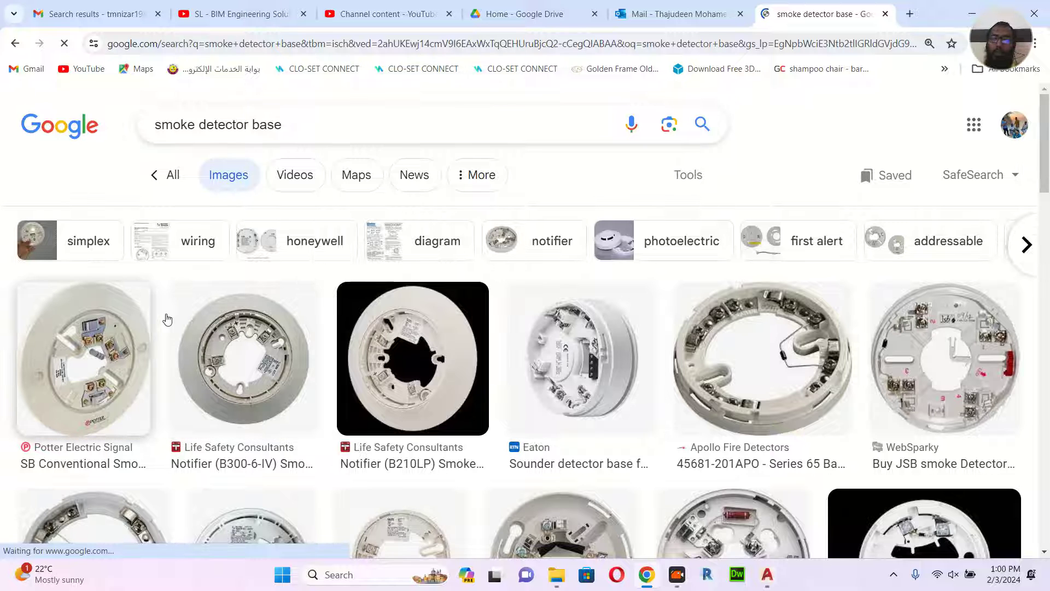
scroll(717, 349, "down", 1)
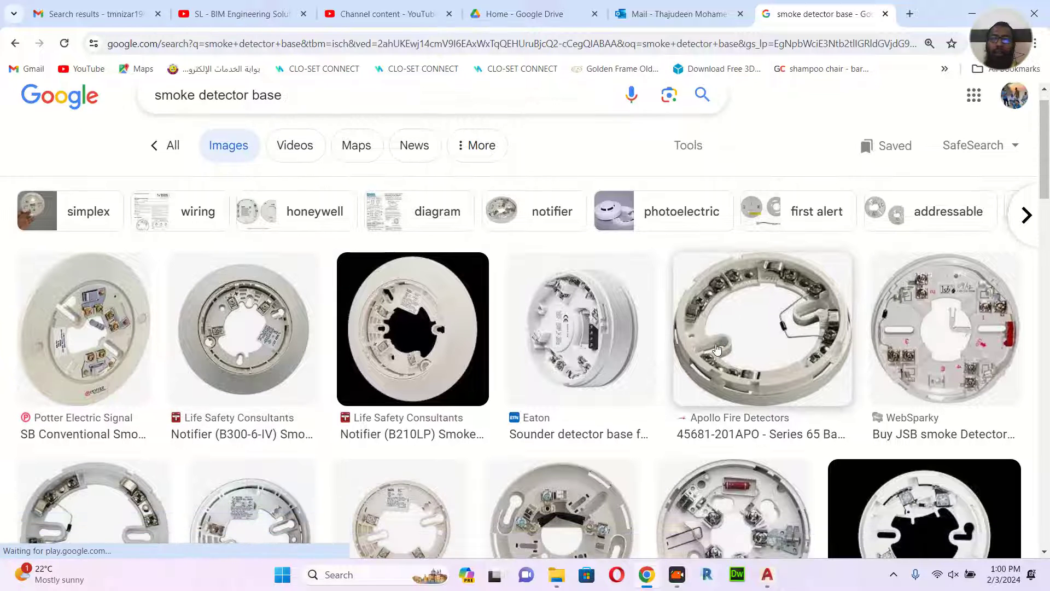
scroll(717, 349, "down", 6)
scroll(714, 344, "up", 2)
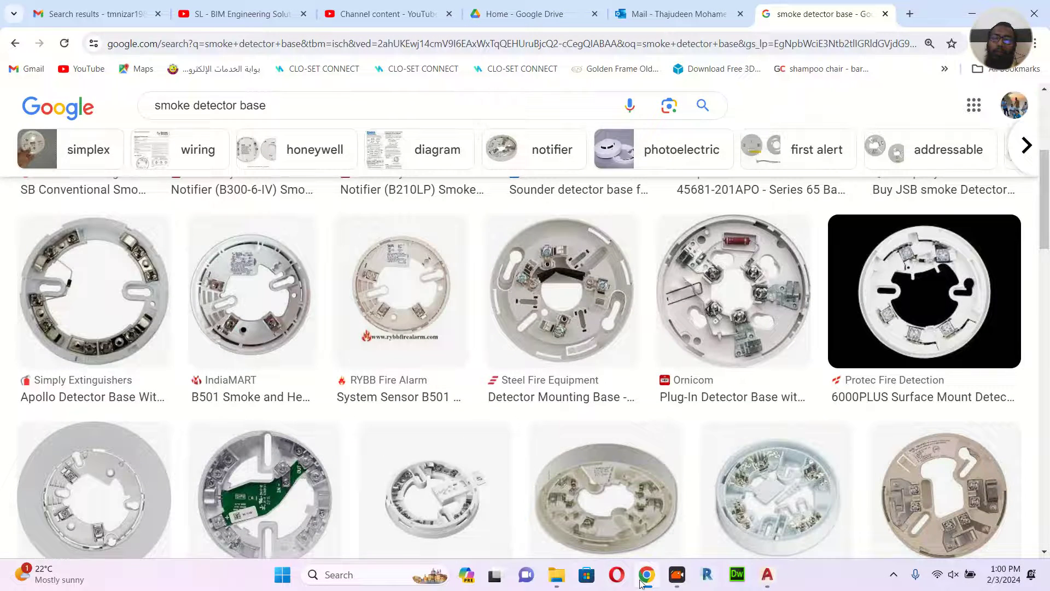
- Return to AutoCAD and examine the legend entries for the smoke detector with sounder base and the isolator base
left_click(767, 575)
middle_click_drag(561, 359, 420, 135)
scroll(407, 163, "down", 2)
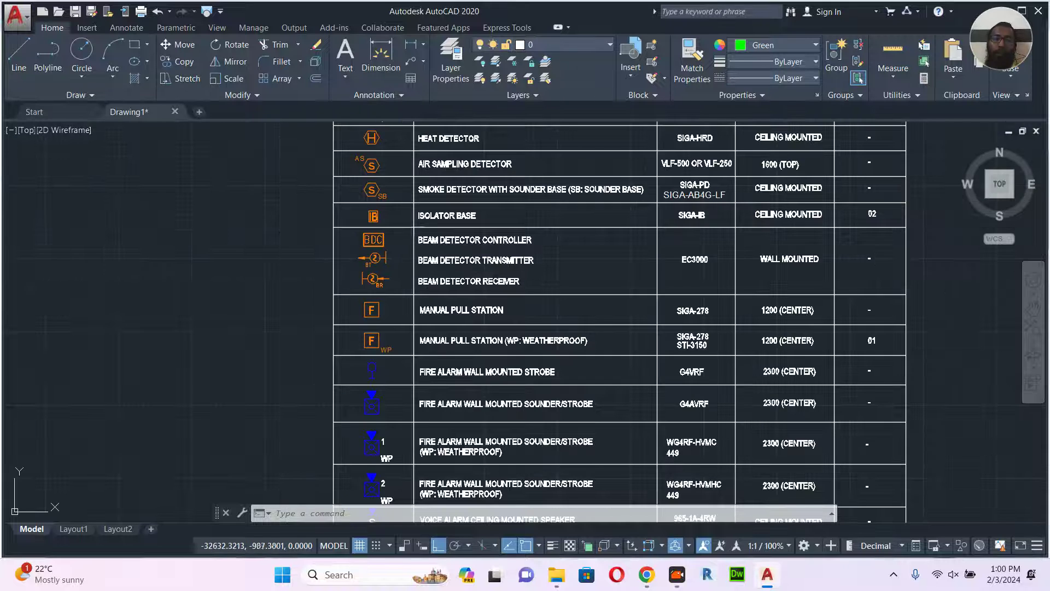
scroll(376, 189, "up", 4)
scroll(445, 207, "up", 5)
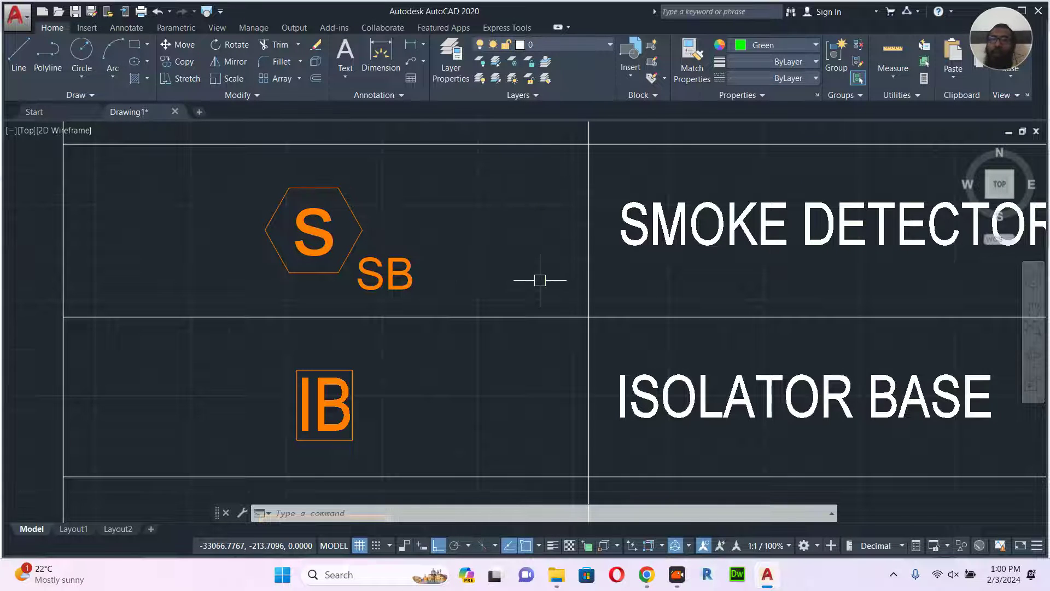
scroll(540, 281, "down", 3)
middle_click_drag(691, 283, 511, 284)
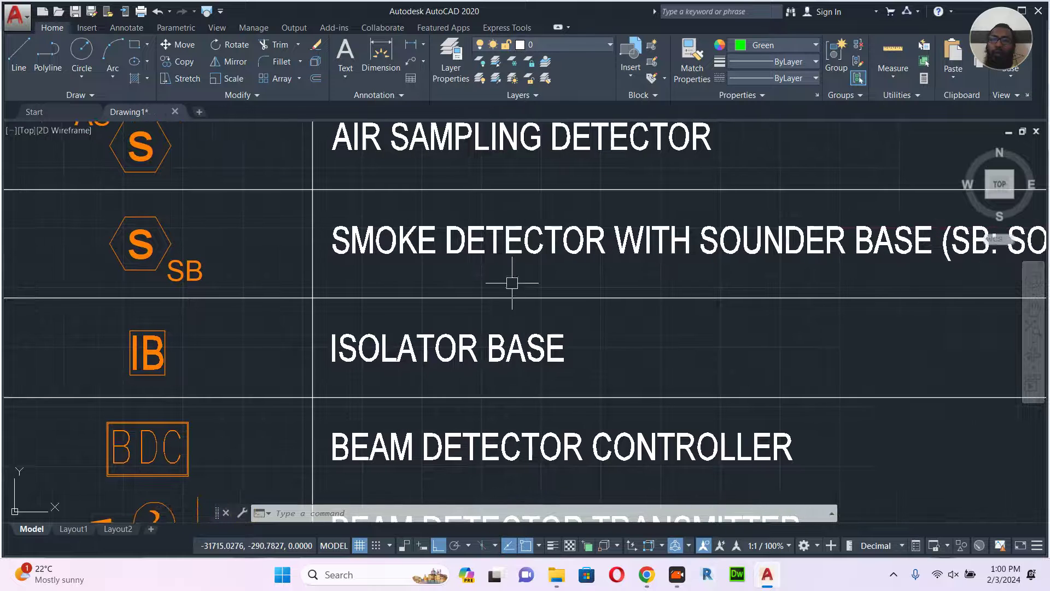
- Move down the legend past the pull station, strobe and speaker rows and examine the isolator module entry
scroll(735, 252, "down", 4)
scroll(734, 251, "down", 4)
middle_click_drag(644, 390, 596, 312)
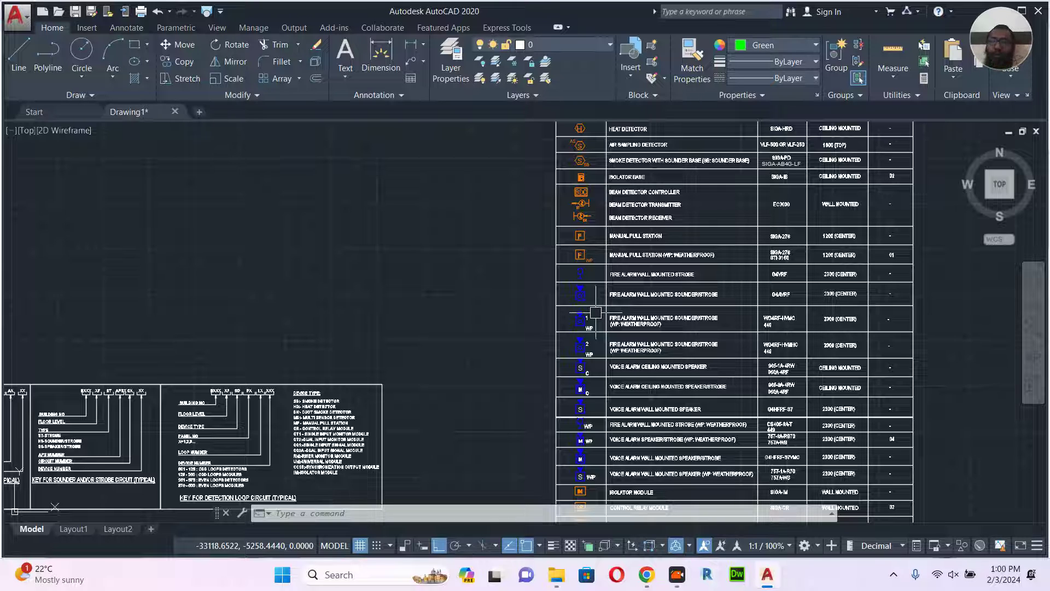
middle_click_drag(593, 409, 565, 336)
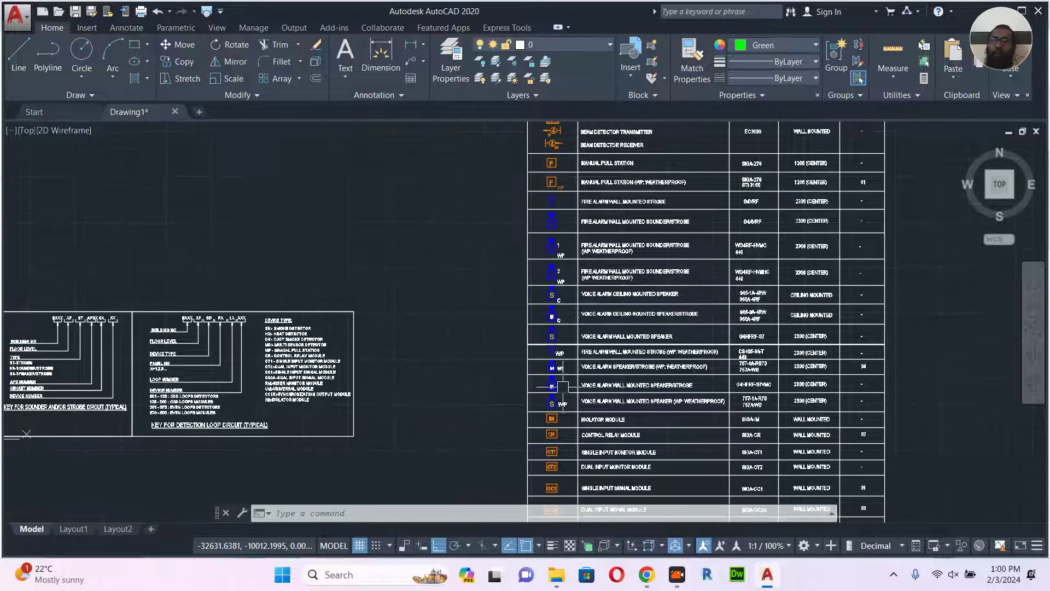
scroll(541, 455, "up", 5)
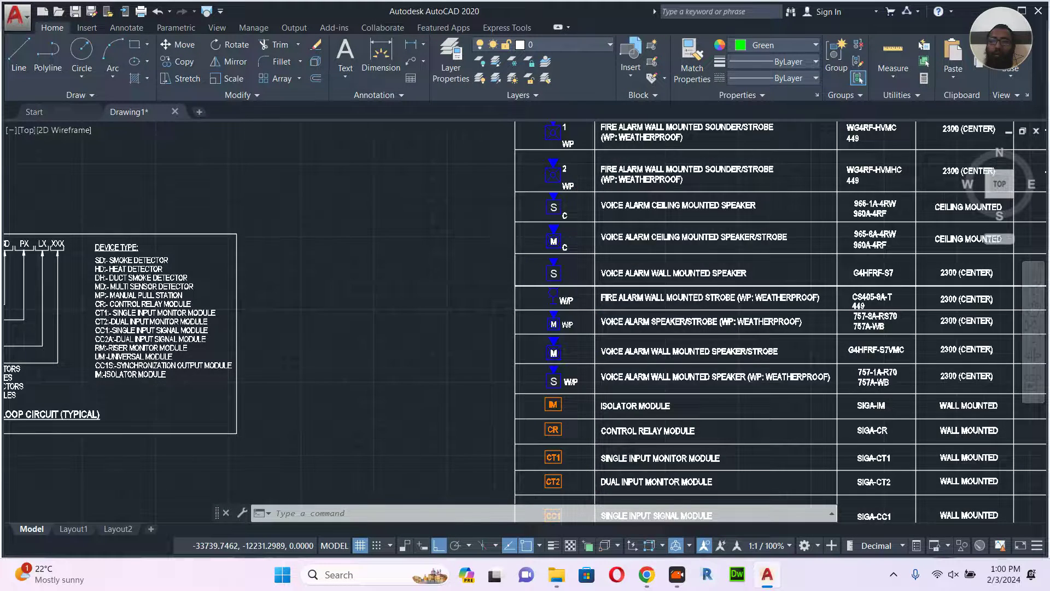
scroll(593, 374, "up", 2)
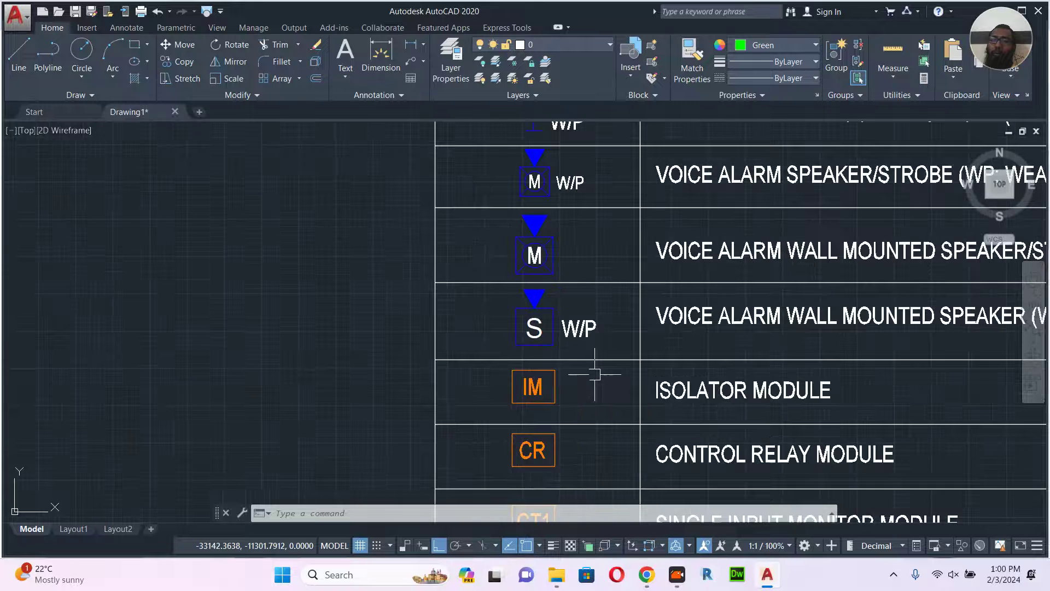
middle_click_drag(560, 408, 537, 375)
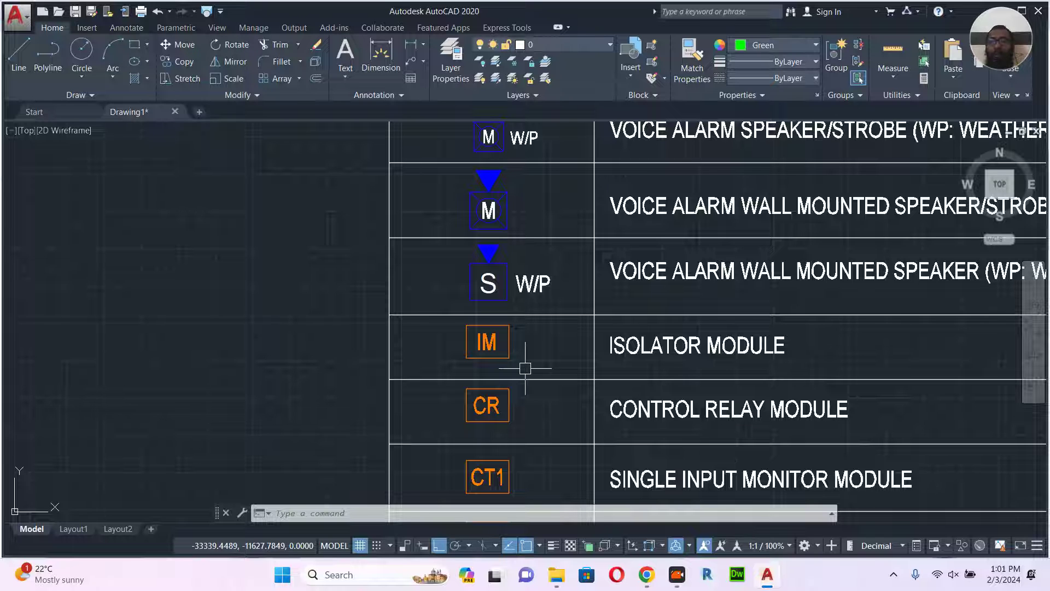
mouse_move(520, 374)
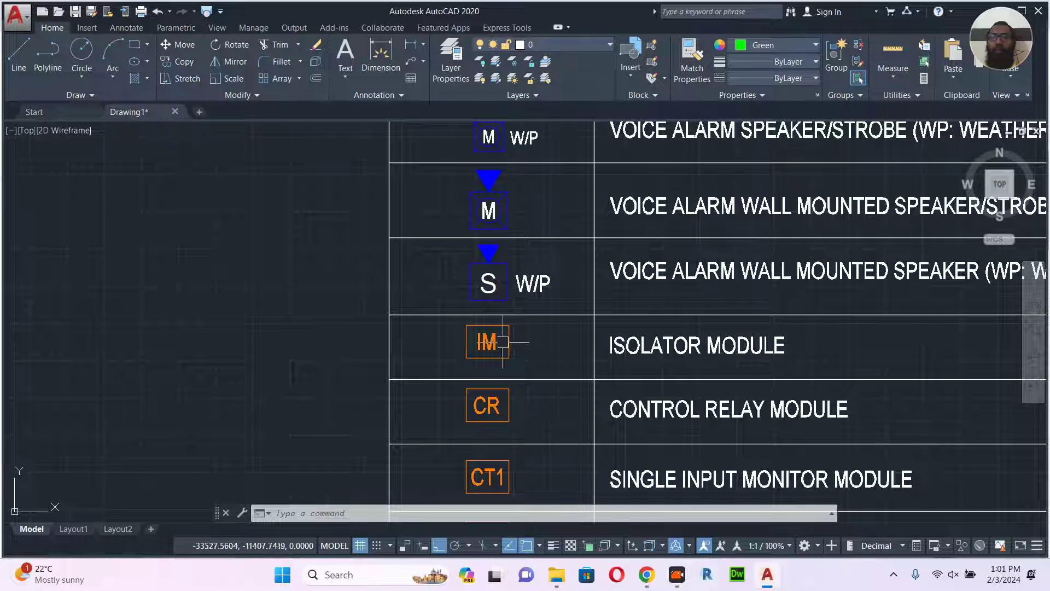
mouse_move(488, 343)
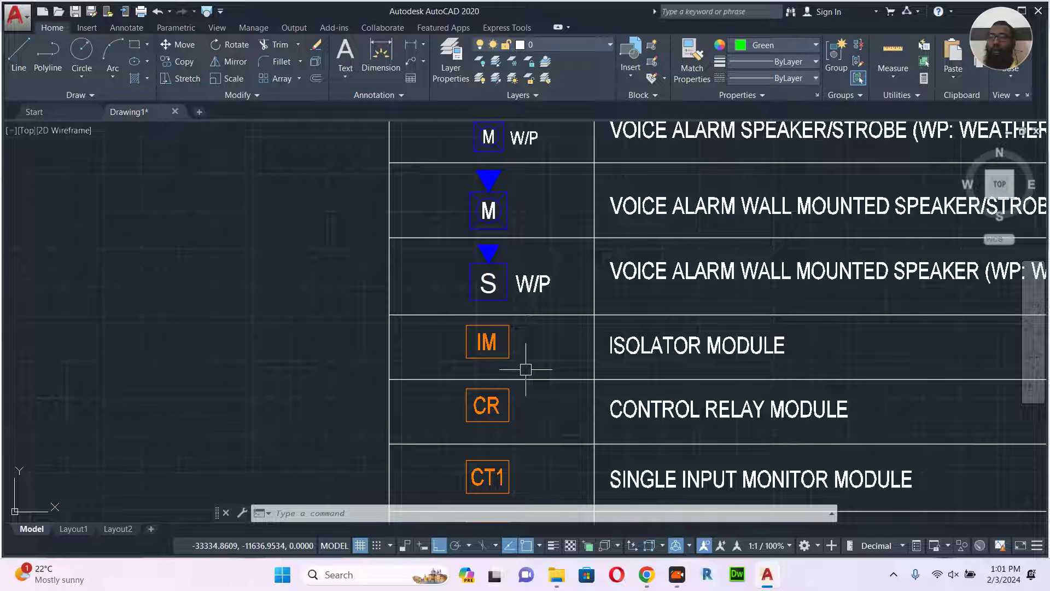
- Examine the legend entries for the control relay module and the single and dual input monitor modules
middle_click_drag(612, 366, 535, 301)
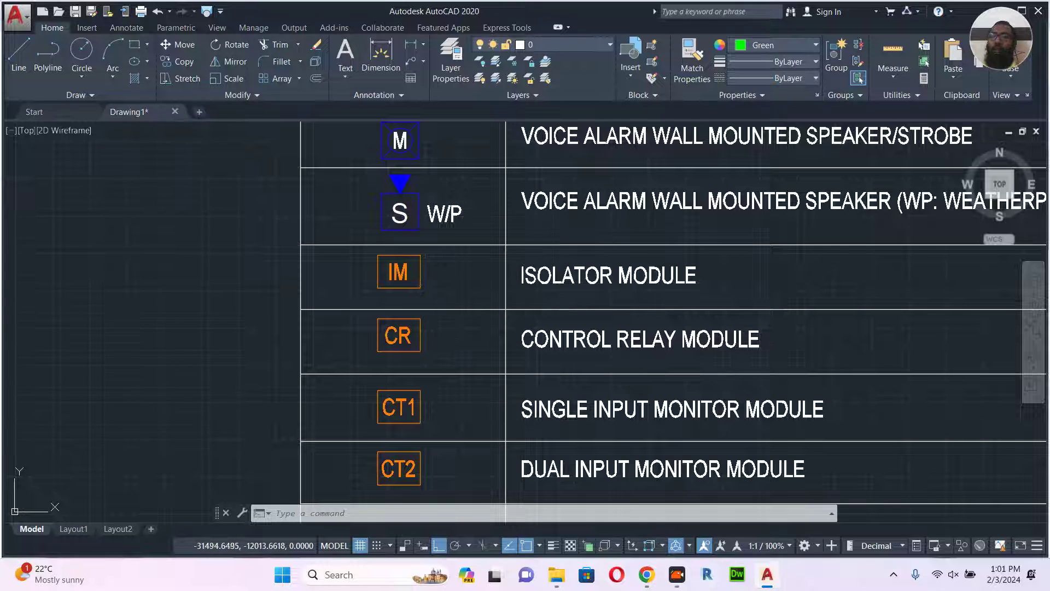
middle_click_drag(638, 338, 619, 335)
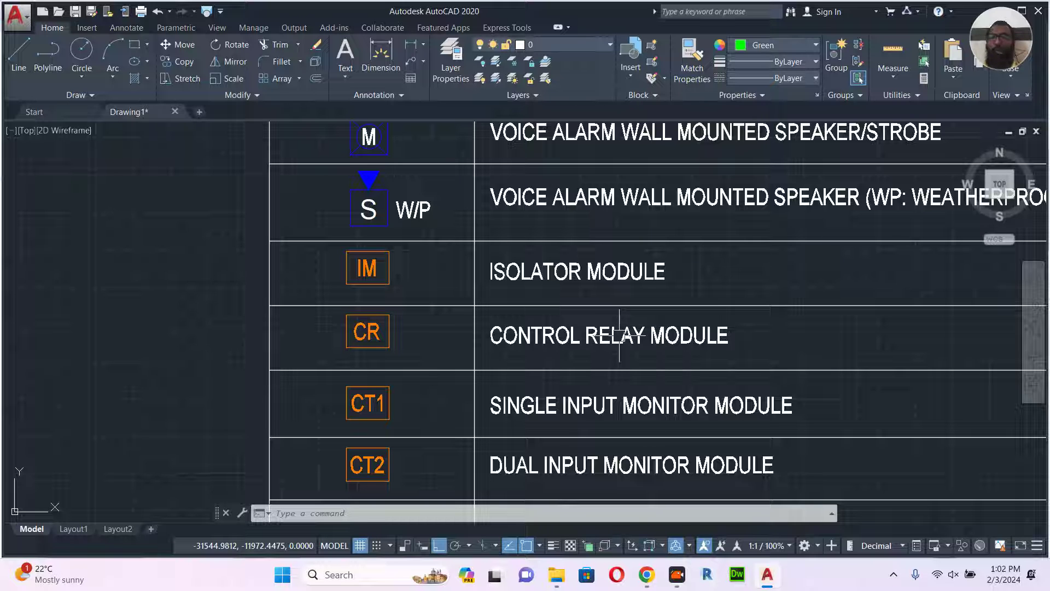
middle_click_drag(694, 342, 664, 302)
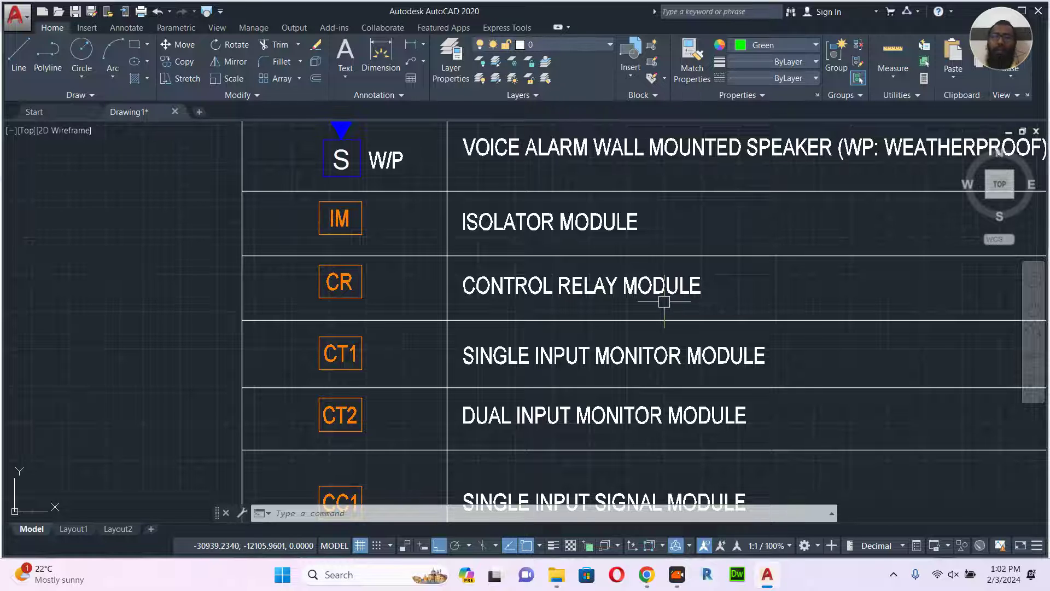
mouse_move(694, 312)
middle_mouse_down()
mouse_move(737, 349)
mouse_move(722, 346)
middle_mouse_up()
middle_click_drag(343, 391, 350, 330)
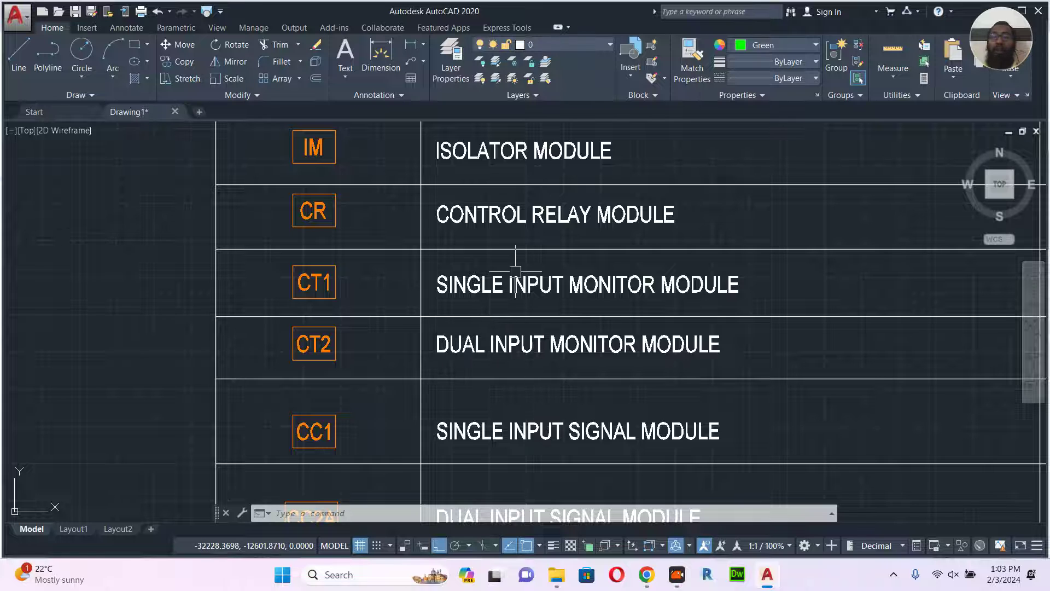
- Examine the legend's single and dual input signal, riser monitor, universal and synchronization output module entries
scroll(516, 272, "down", 2)
middle_click_drag(553, 437, 521, 368)
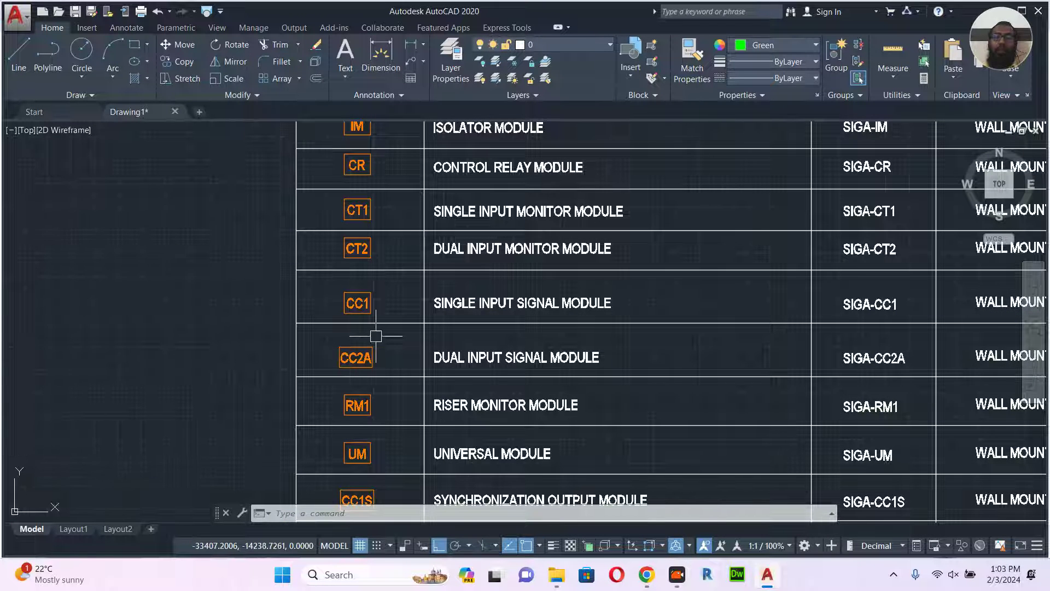
scroll(391, 331, "up", 1)
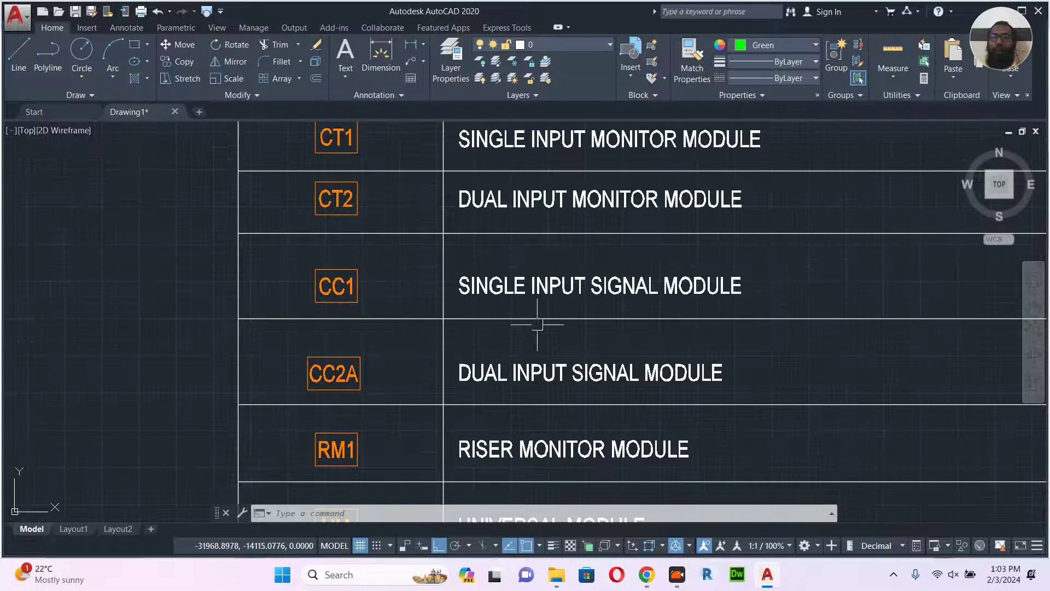
middle_click_drag(536, 323, 499, 314)
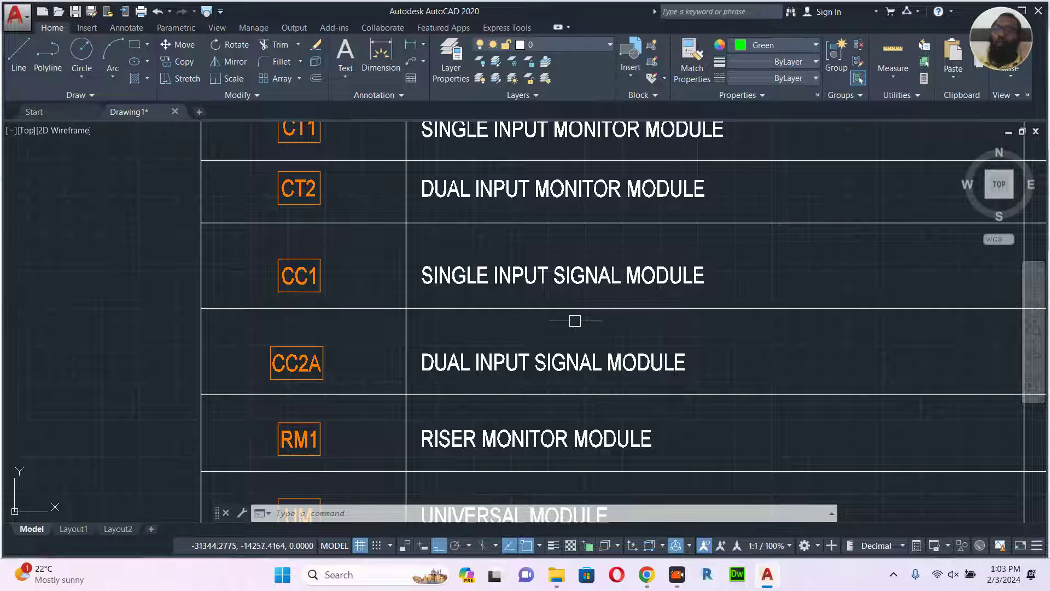
middle_click_drag(471, 300, 469, 224)
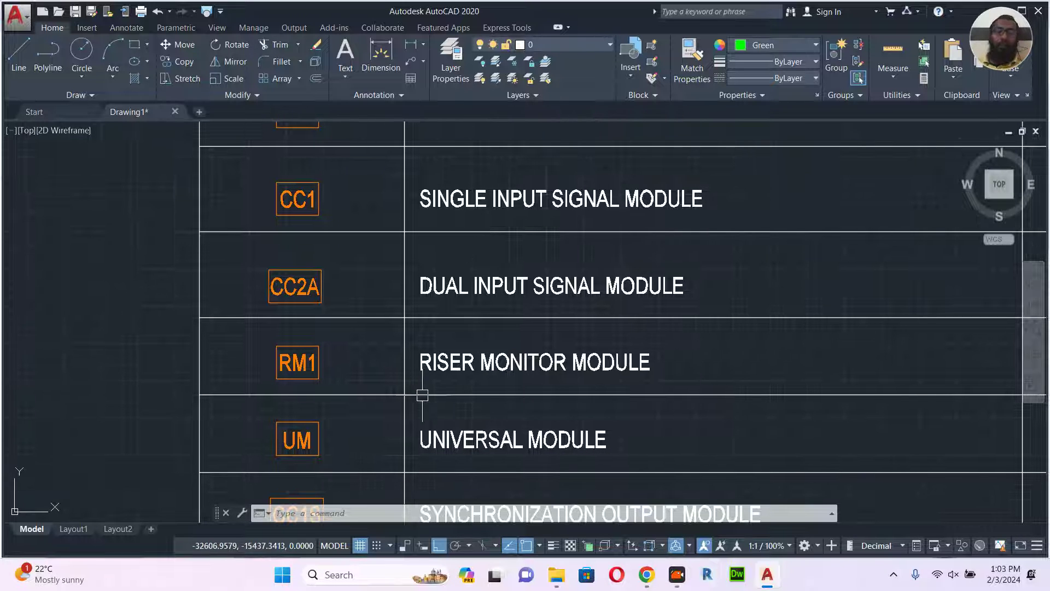
mouse_move(450, 441)
middle_mouse_down()
mouse_move(469, 332)
mouse_move(423, 317)
middle_mouse_up()
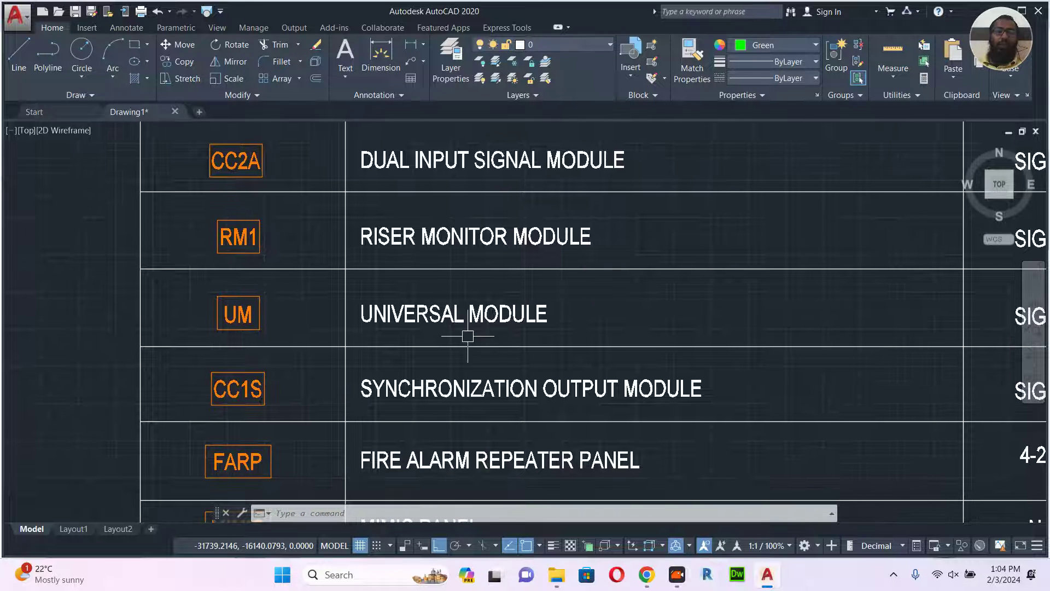
scroll(463, 390, "down", 1)
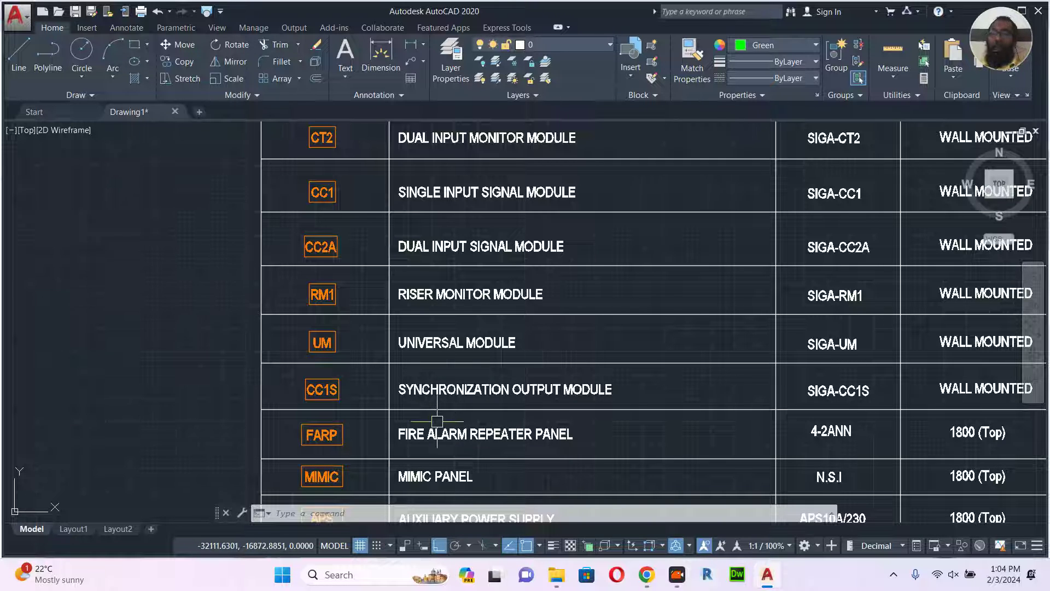
scroll(441, 419, "up", 2)
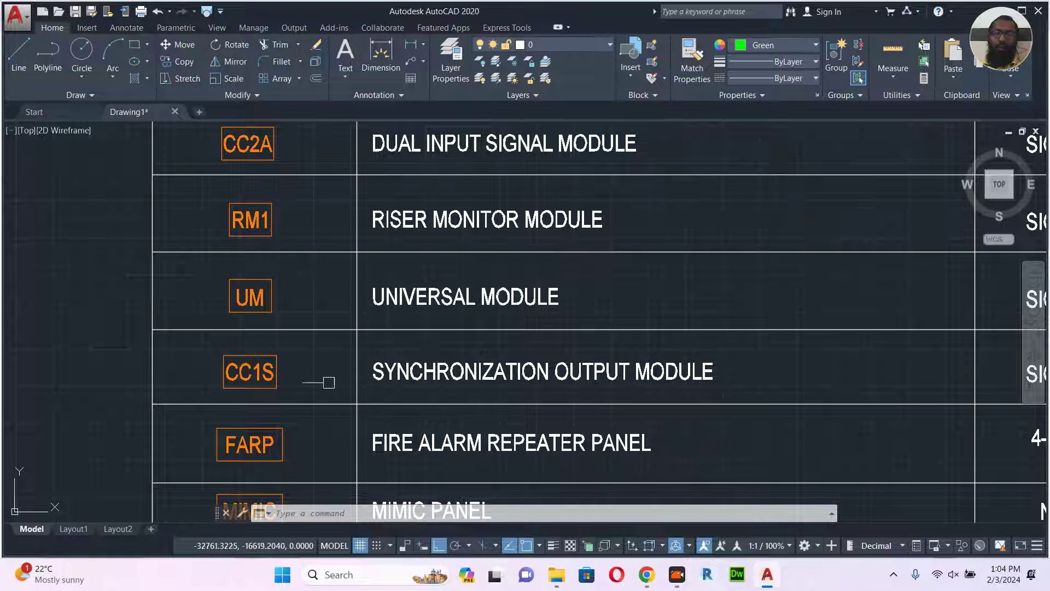
- Review the legend's panel entries, covering the fire alarm repeater, mimic, auxiliary power supply, fire alarm control and smoke control panels
scroll(558, 372, "down", 2)
mouse_move(550, 377)
middle_mouse_down()
mouse_move(576, 377)
mouse_move(566, 298)
middle_mouse_up()
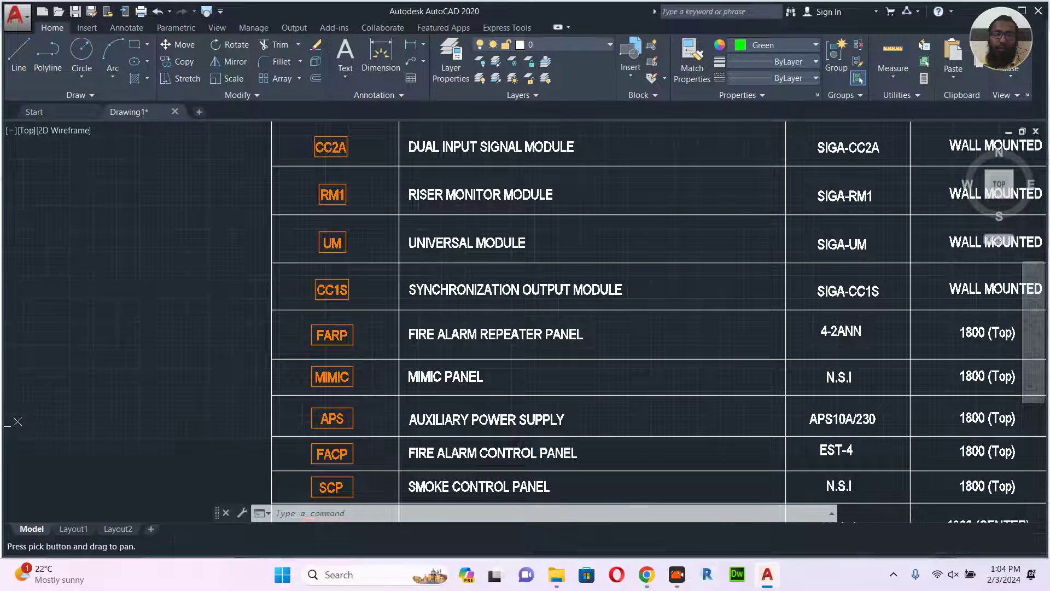
scroll(523, 320, "down", 2)
scroll(511, 327, "down", 2)
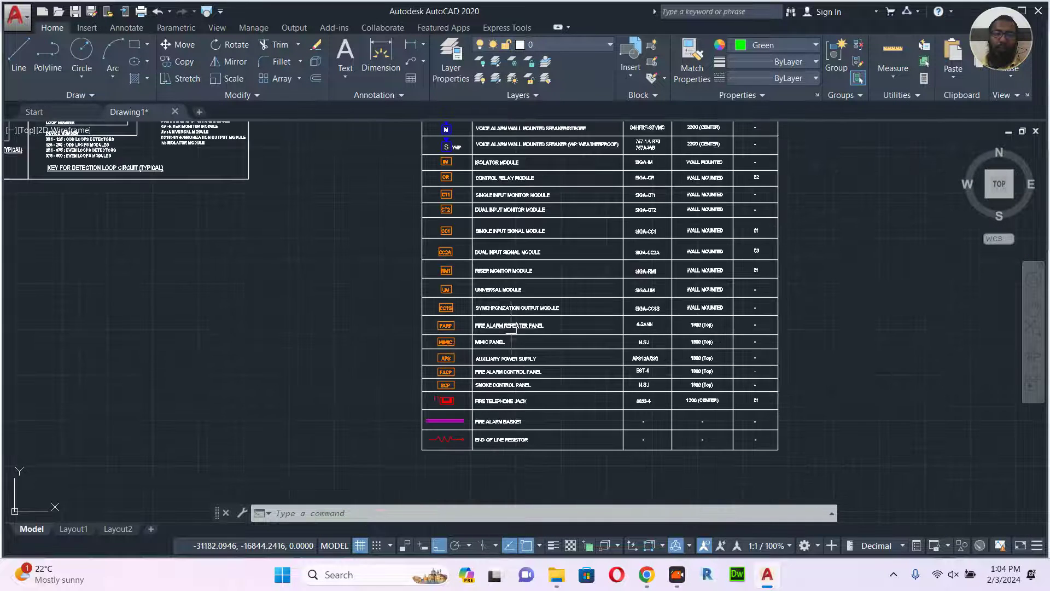
scroll(476, 347, "up", 5)
mouse_move(553, 386)
middle_mouse_down()
mouse_move(505, 335)
mouse_move(506, 443)
middle_mouse_up()
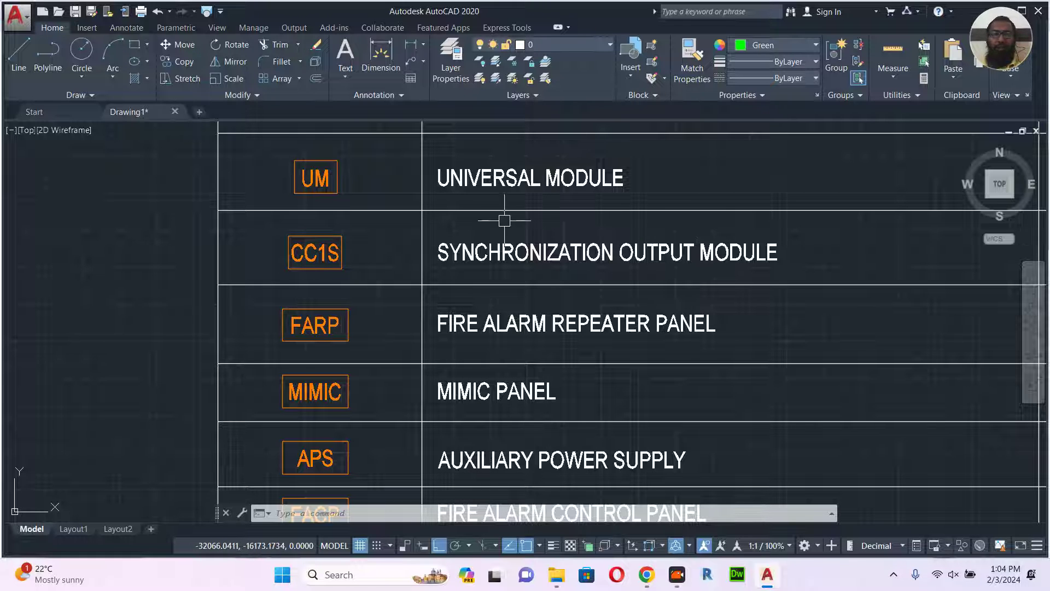
scroll(492, 252, "down", 3)
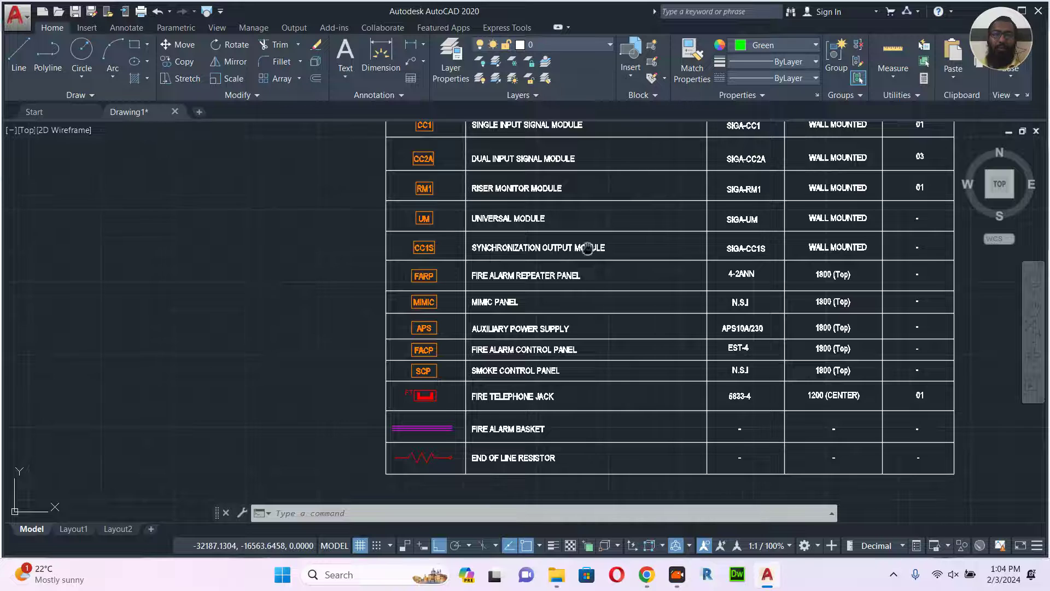
scroll(465, 338, "up", 4)
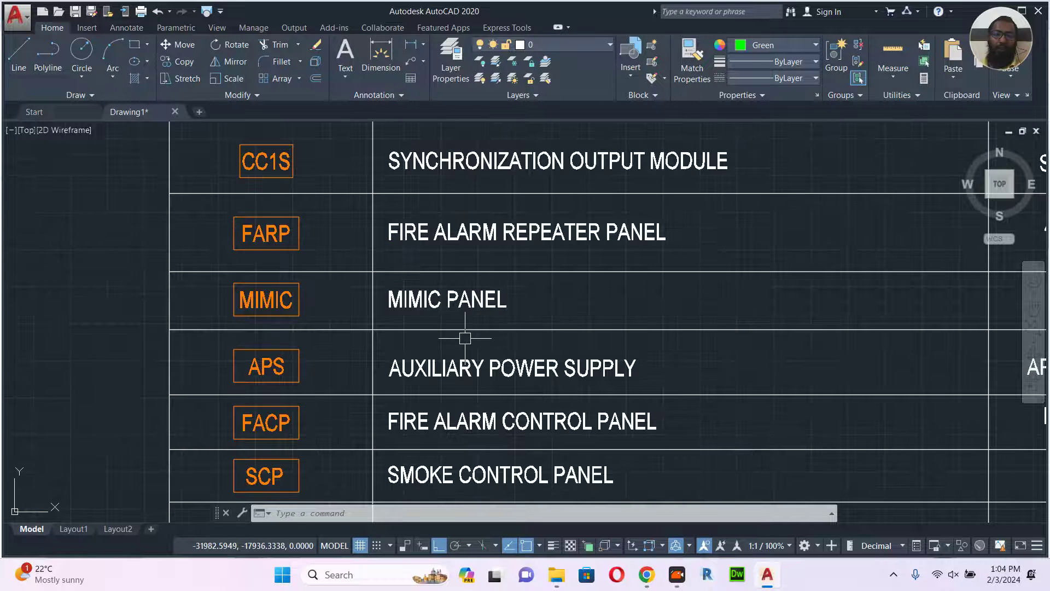
scroll(476, 328, "up", 1)
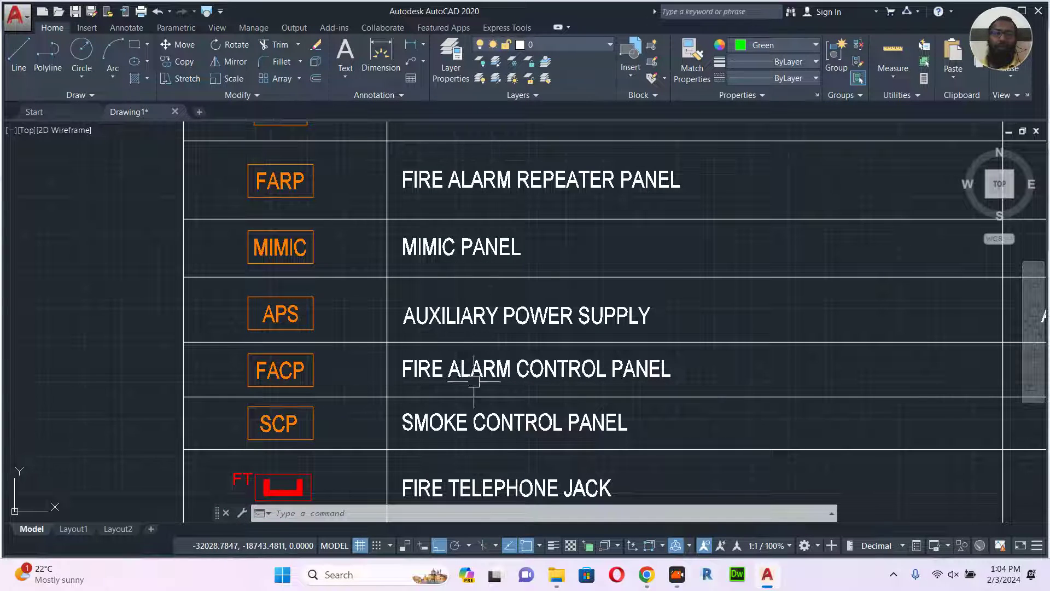
middle_click_drag(495, 346, 494, 409)
middle_click_drag(515, 328, 517, 413)
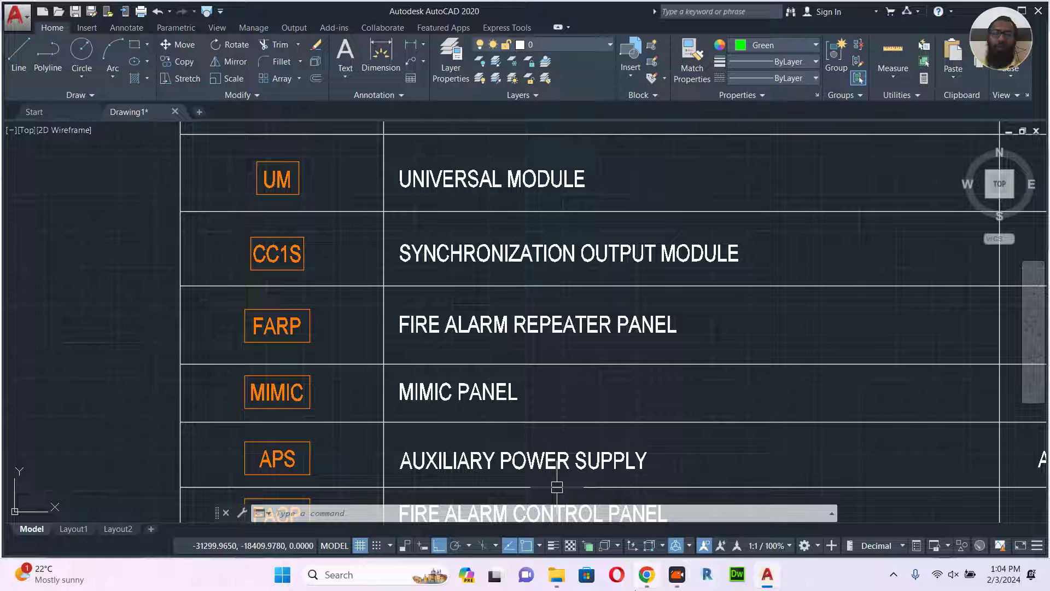
mouse_move(652, 584)
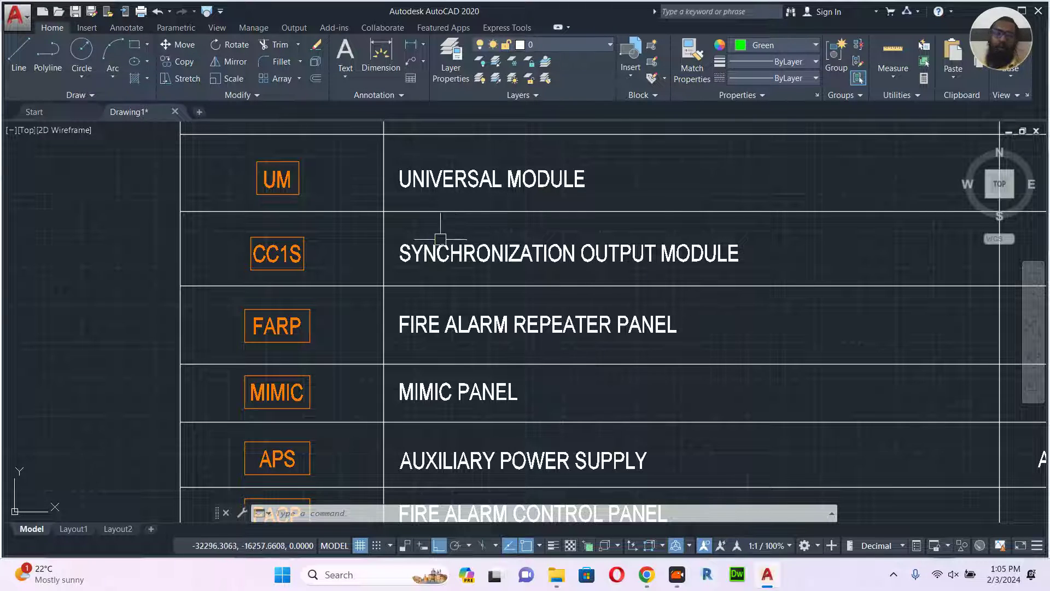
- Draw a rectangle around the riser monitor, universal and synchronization output module rows of the legend, covering their symbols and descriptions
scroll(462, 267, "down", 5)
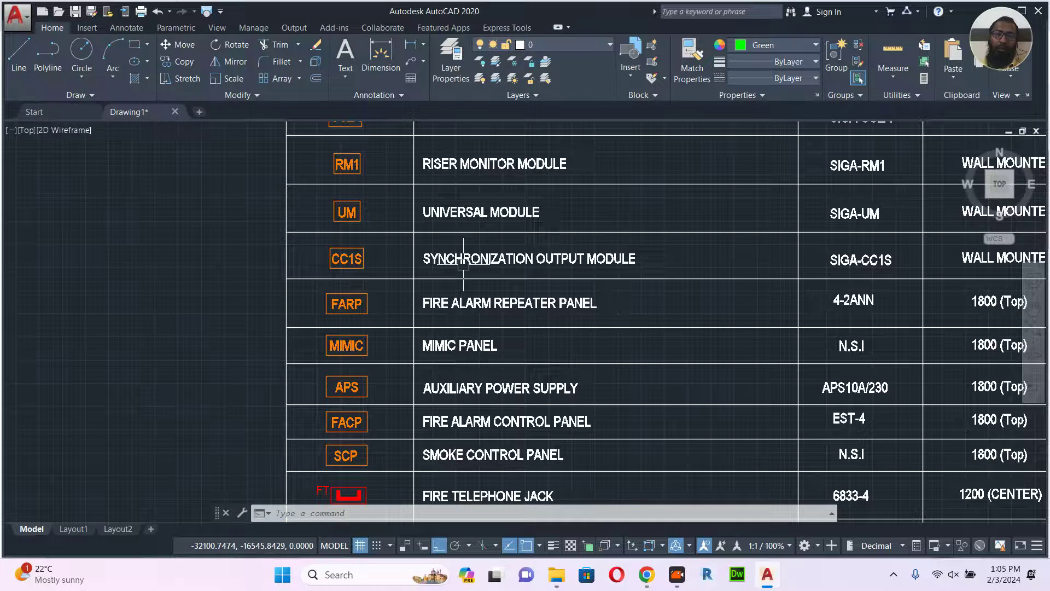
middle_click_drag(485, 205, 483, 387)
middle_click_drag(522, 266, 507, 451)
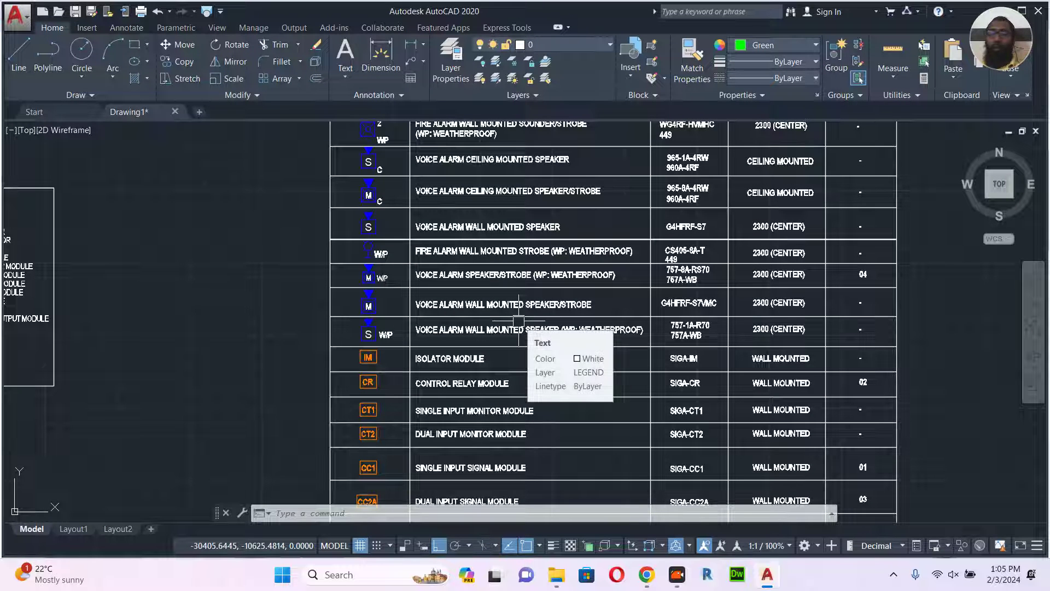
middle_click_drag(494, 342, 502, 199)
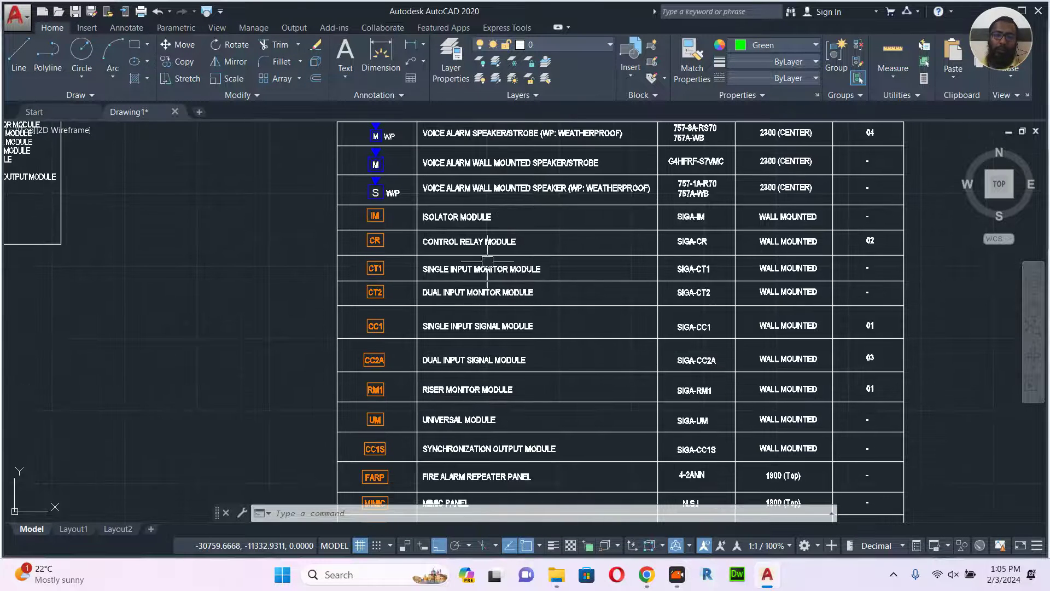
middle_click_drag(433, 462, 434, 394)
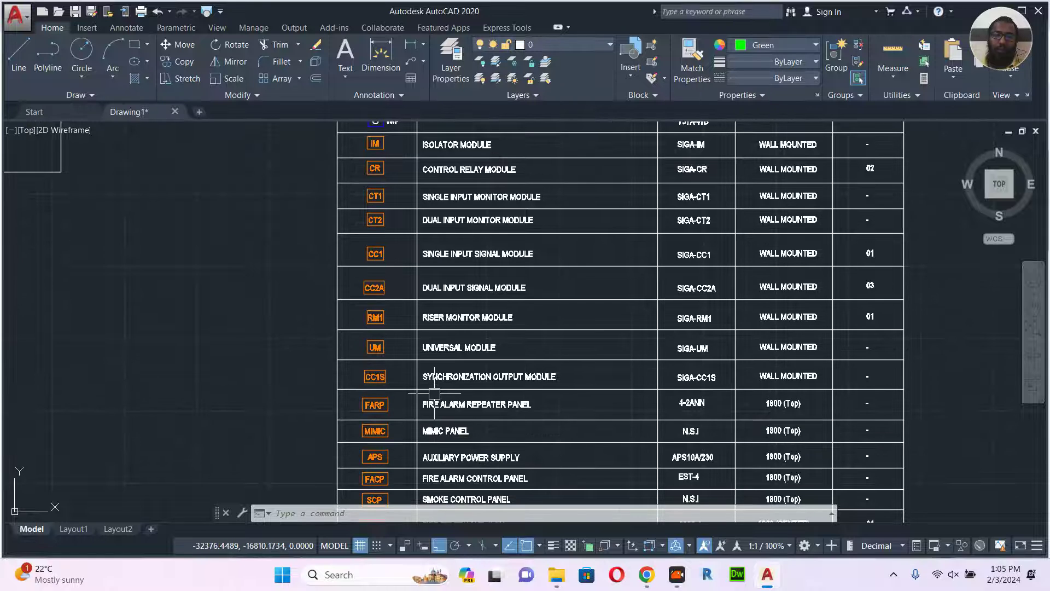
scroll(433, 378, "up", 2)
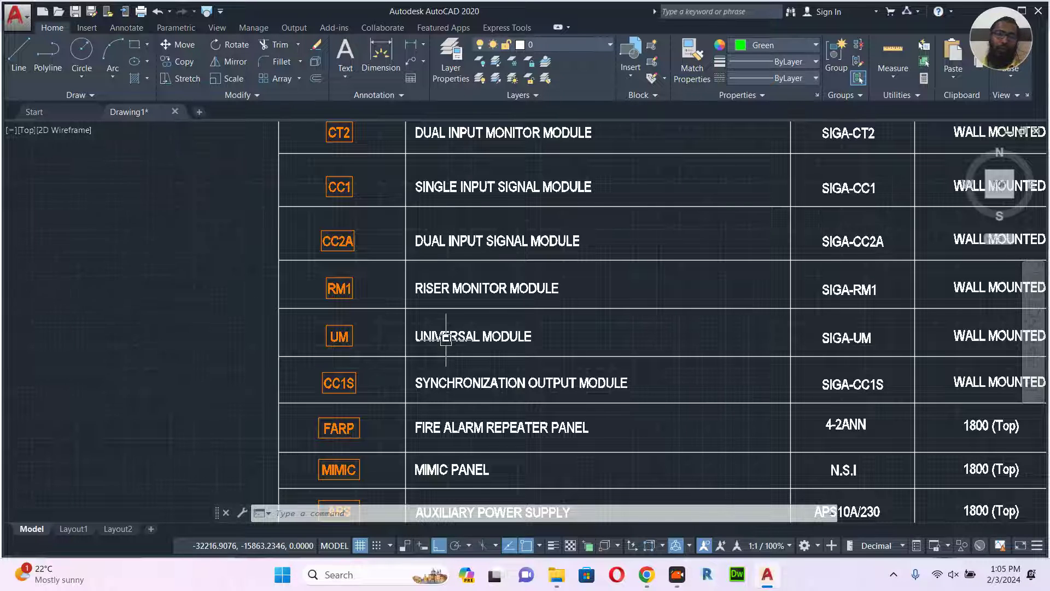
scroll(447, 338, "up", 2)
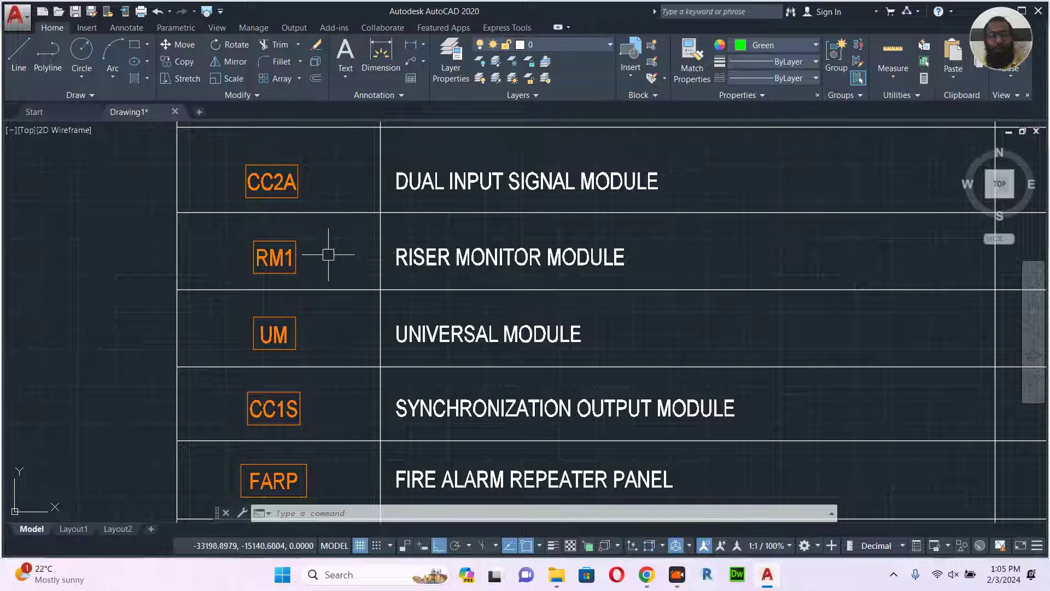
type("rec")
key("Return")
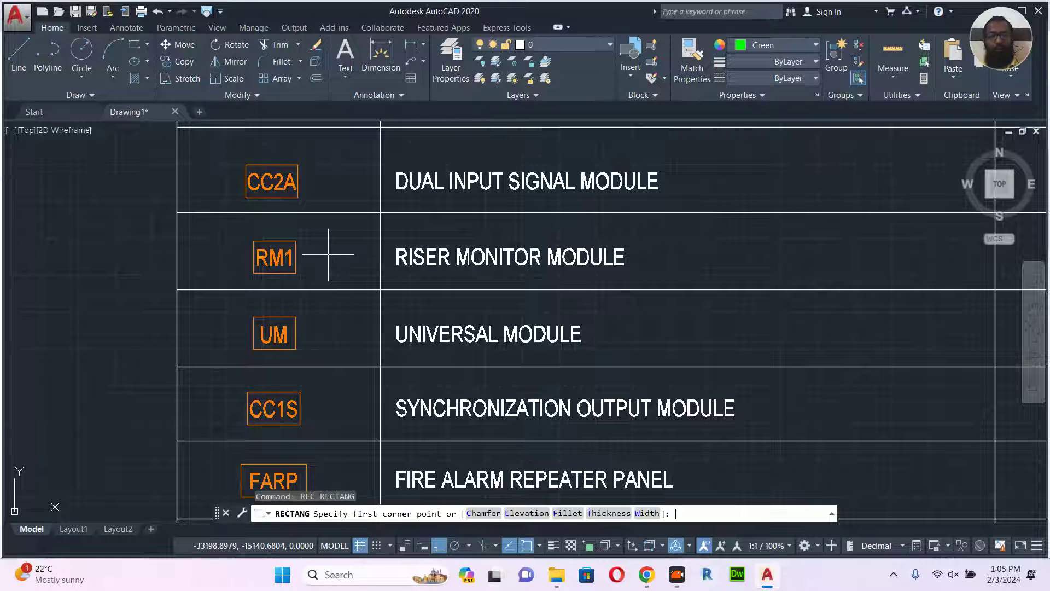
left_click(215, 227)
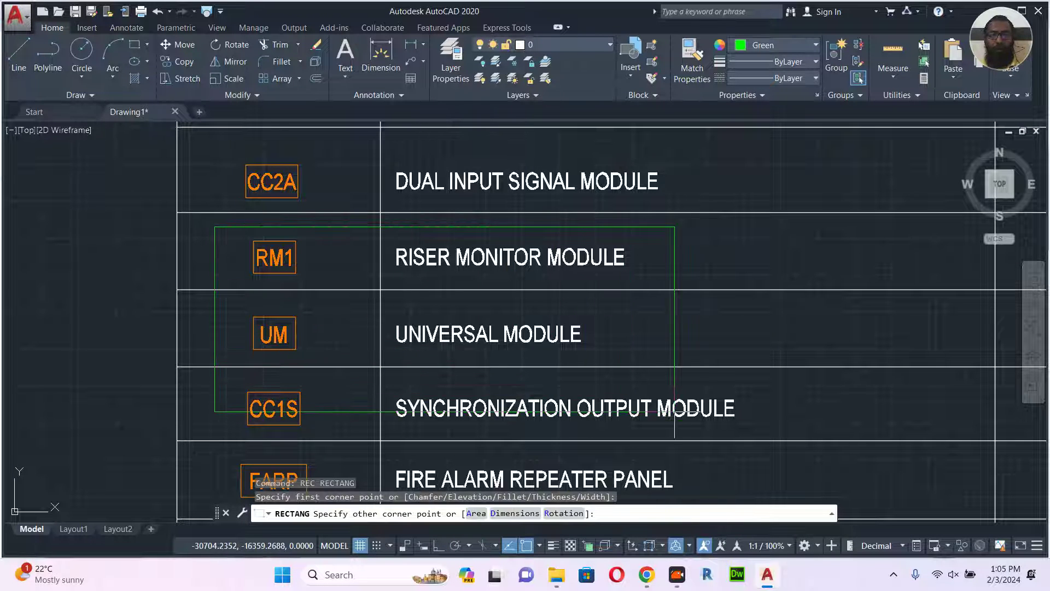
left_click(778, 431)
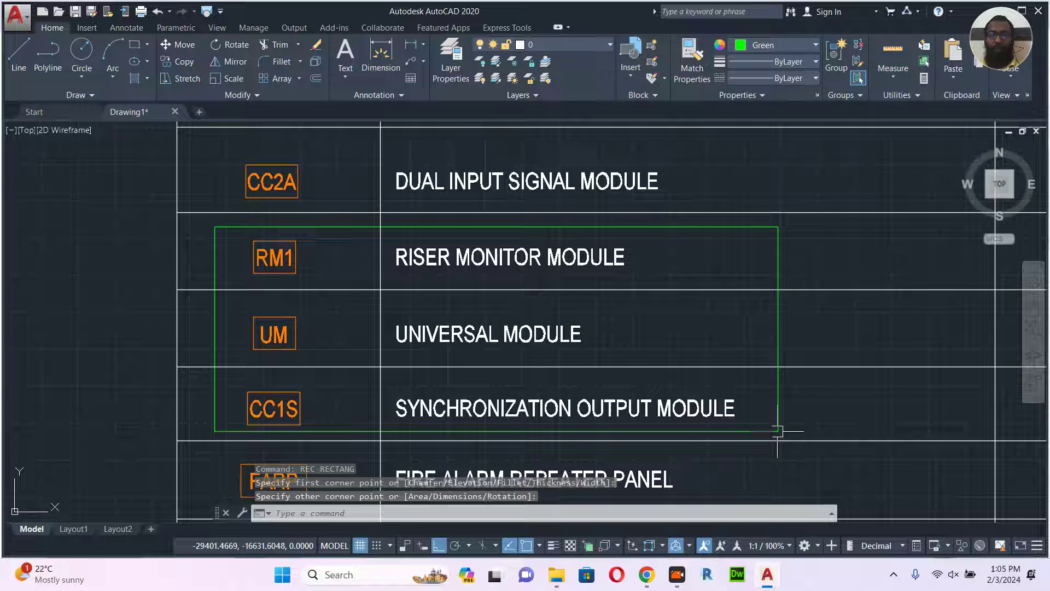
- Examine the legend rows around the outlined riser monitor, universal and synchronization output modules, along with the neighbouring module and panel entries
key("Escape")
scroll(470, 335, "down", 4)
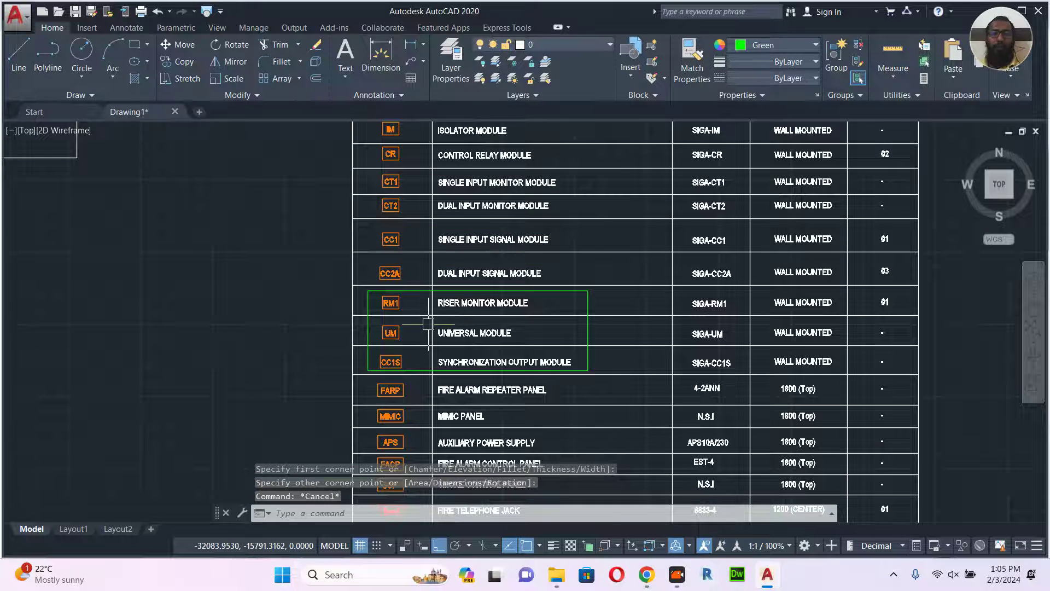
scroll(406, 313, "up", 5)
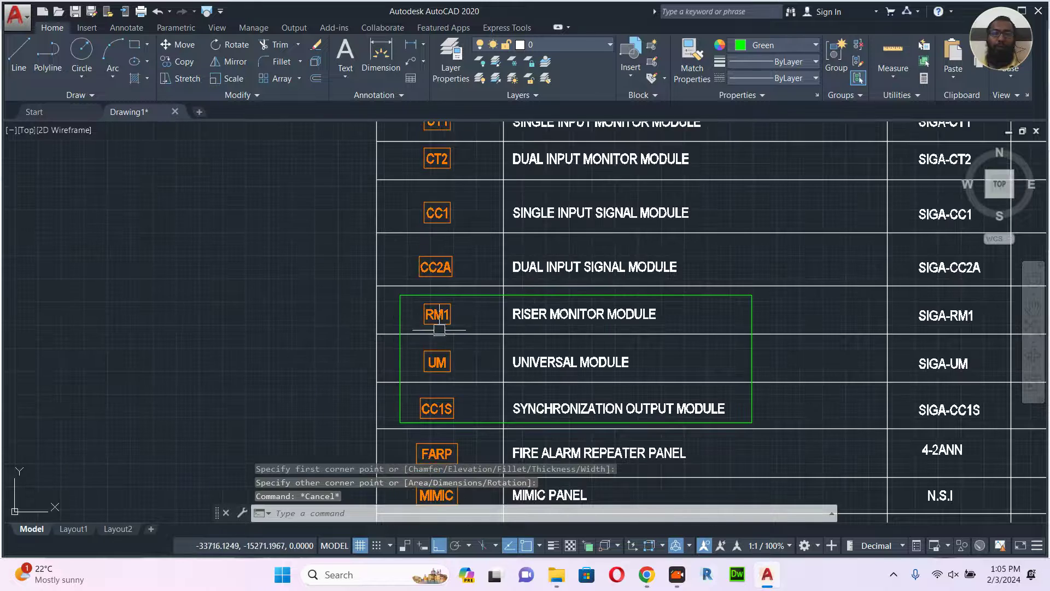
scroll(472, 335, "down", 5)
middle_click_drag(514, 320, 492, 506)
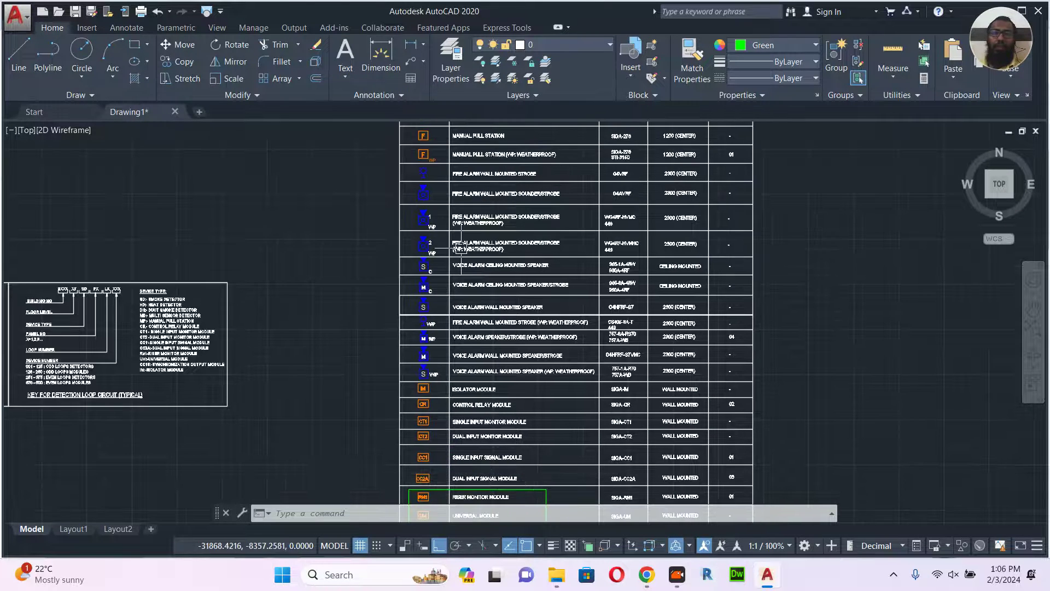
scroll(475, 300, "down", 3)
mouse_move(479, 192)
middle_mouse_down()
mouse_move(492, 309)
mouse_move(498, 249)
middle_mouse_up()
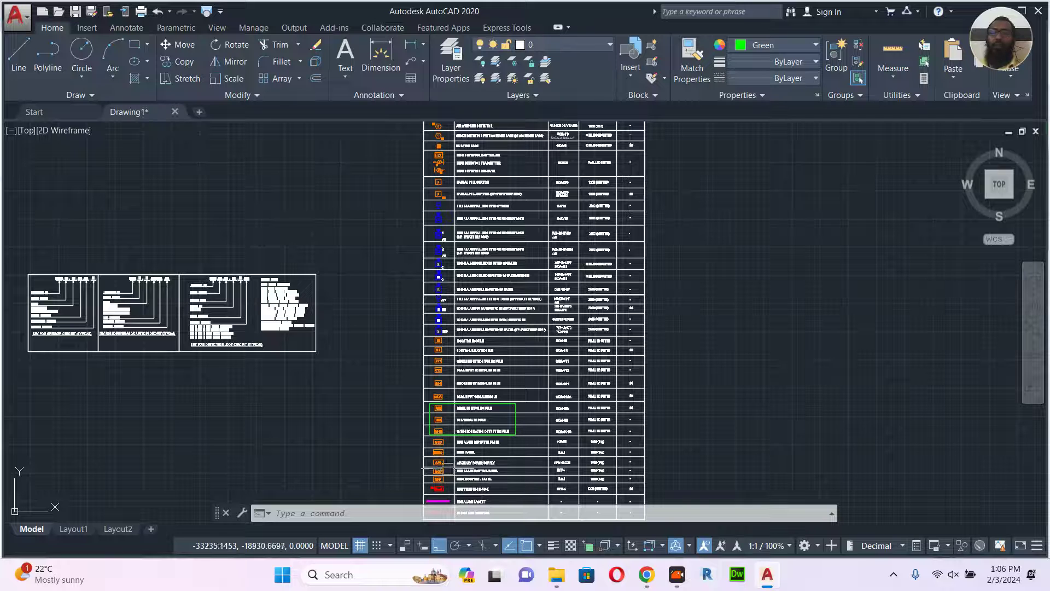
scroll(456, 459, "up", 2)
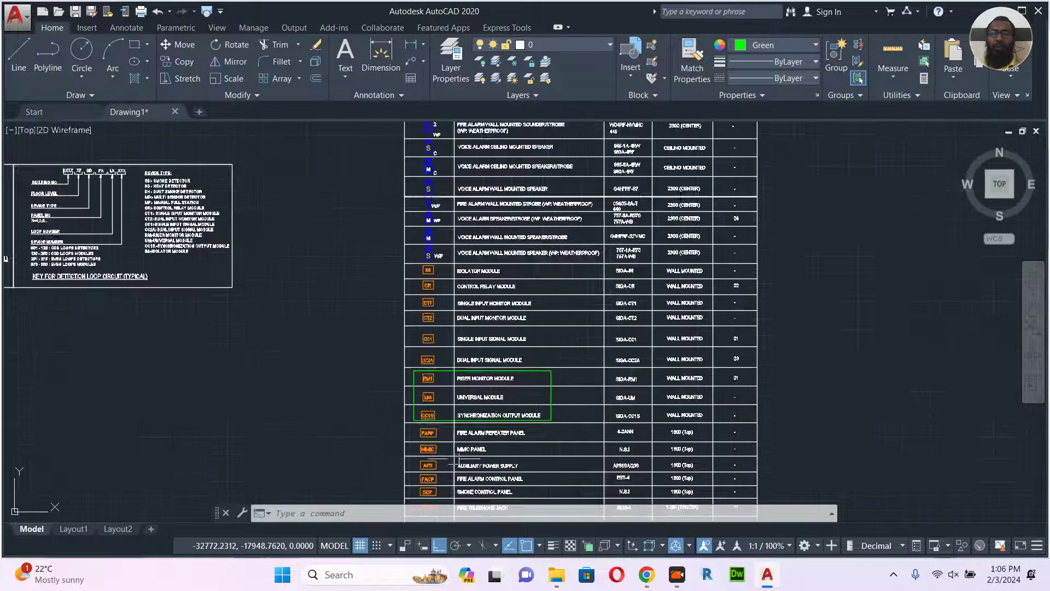
scroll(457, 461, "up", 2)
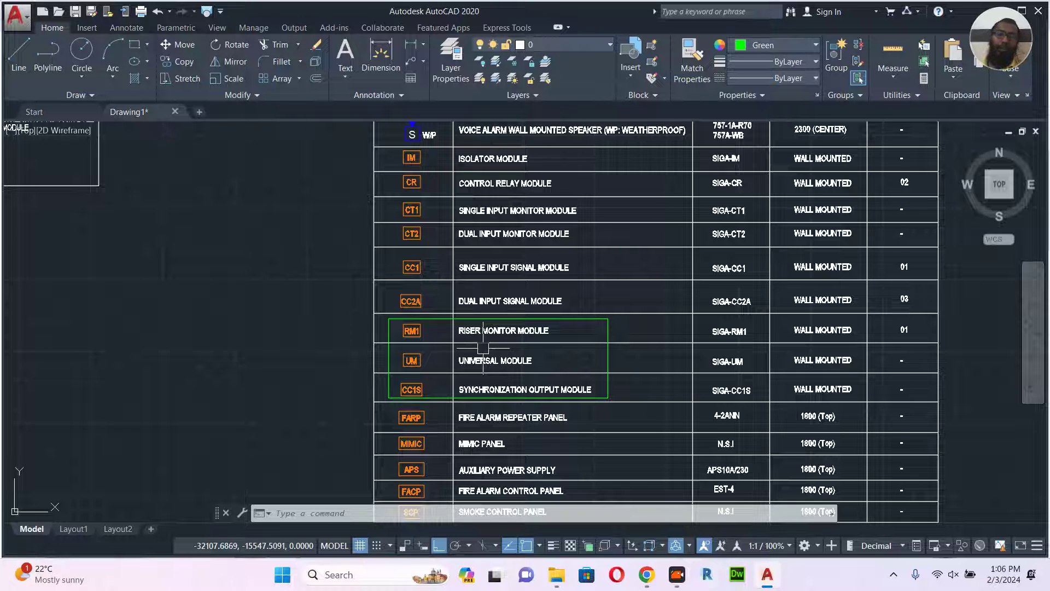
- Review the legend's voice alarm speaker and strobe entries, then the isolator base and beam detector controller, transmitter and receiver entries
scroll(547, 274, "up", 5)
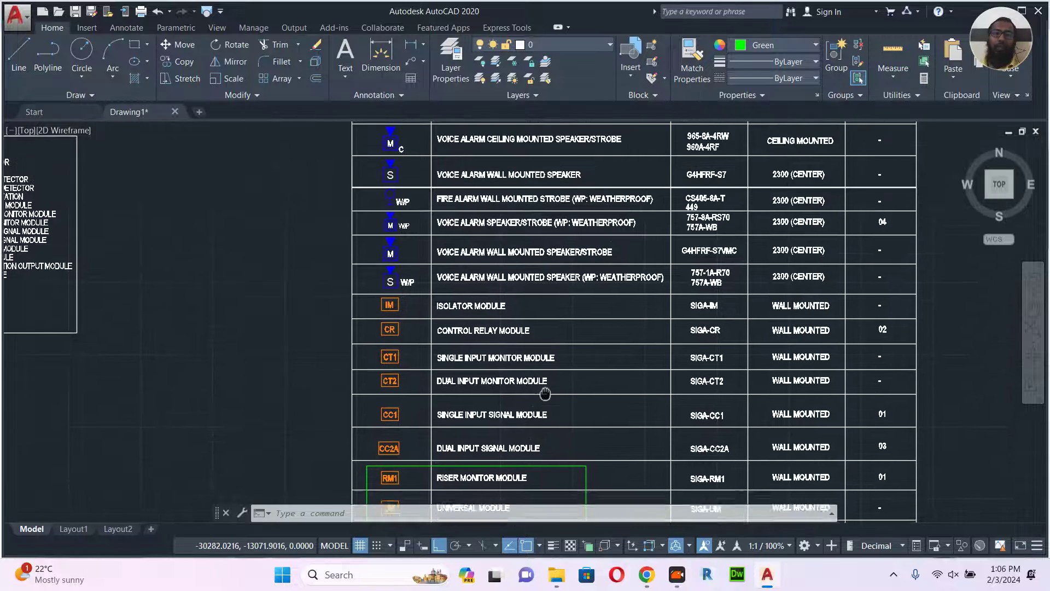
middle_click_drag(527, 295, 528, 334)
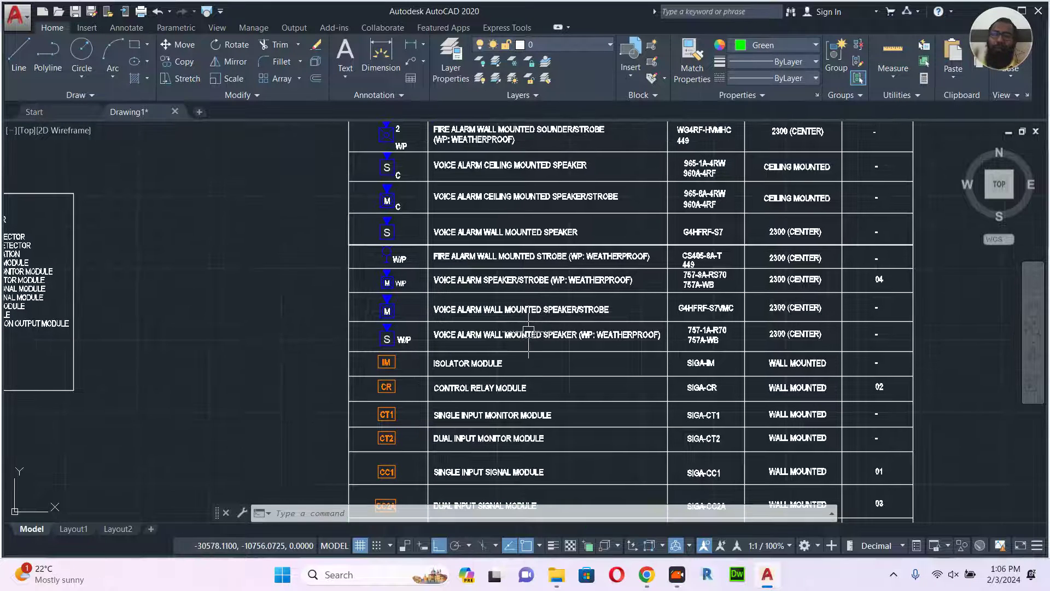
middle_click_drag(533, 235, 528, 389)
middle_click_drag(441, 167, 471, 302)
middle_click_drag(493, 232, 491, 333)
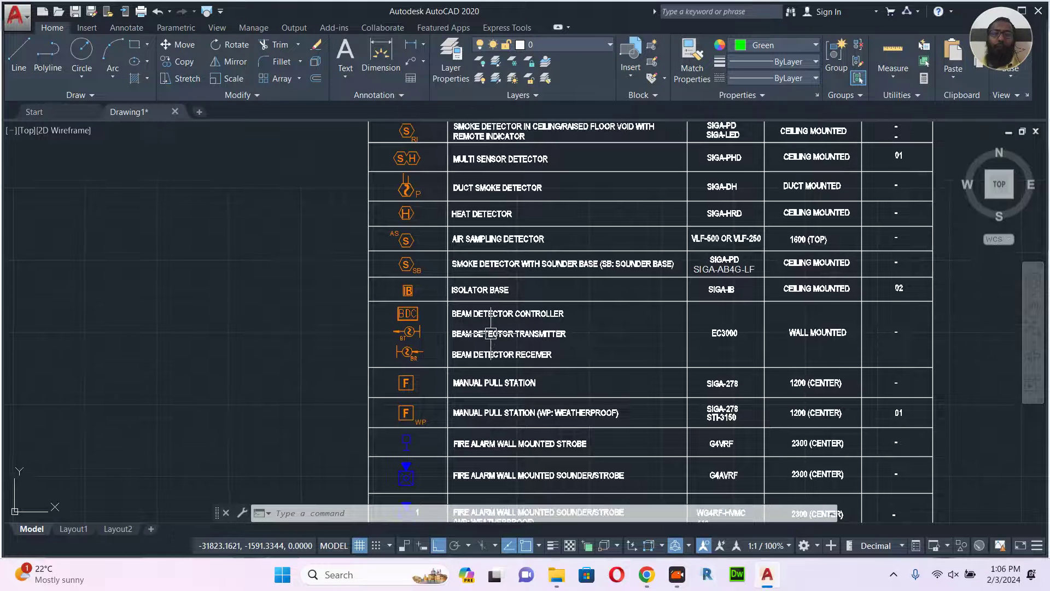
scroll(440, 290, "up", 4)
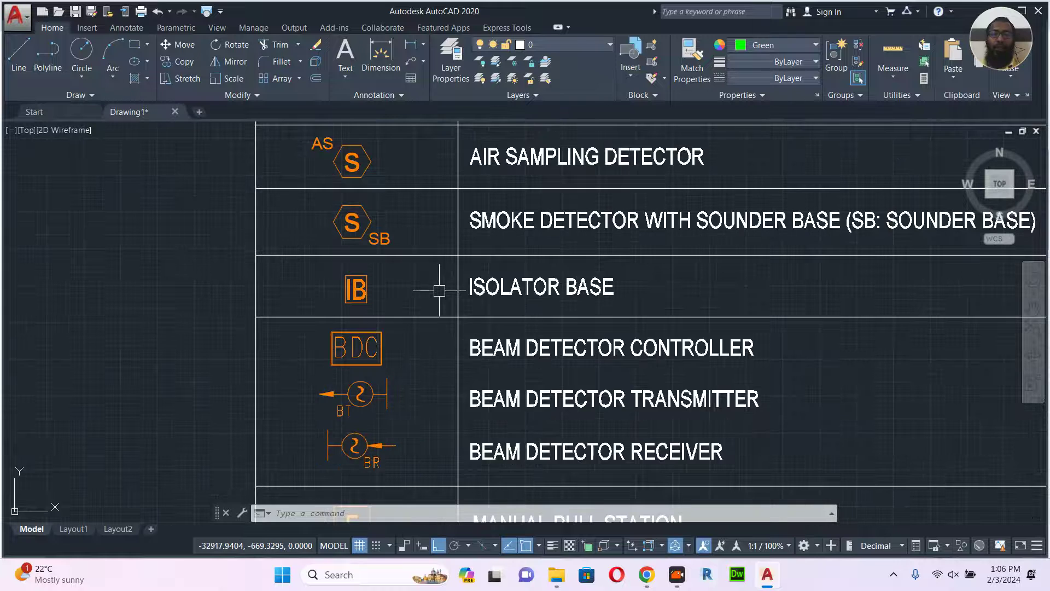
middle_click_drag(572, 289, 454, 268)
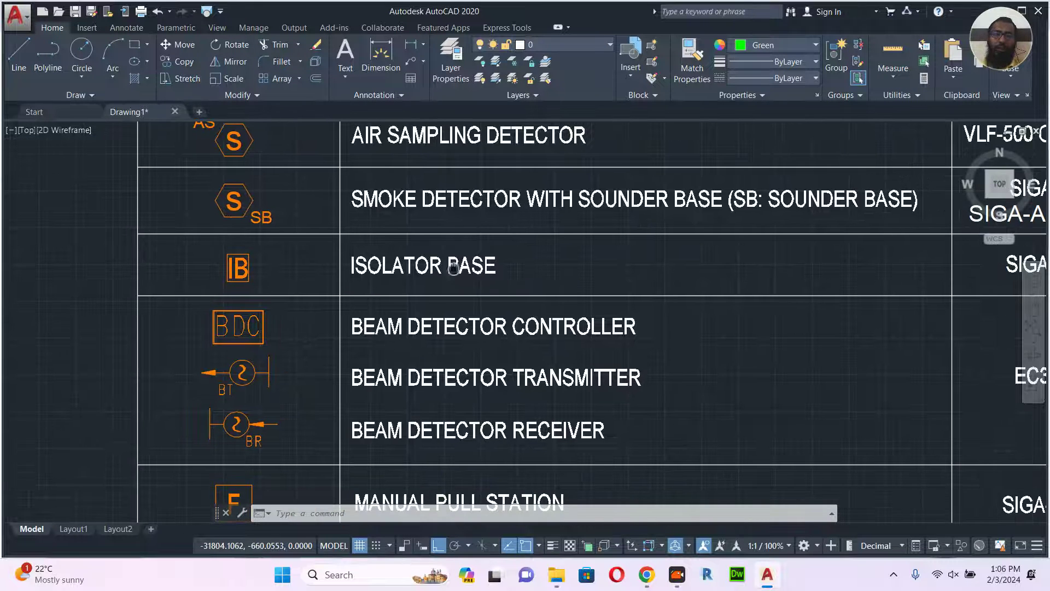
scroll(387, 241, "down", 4)
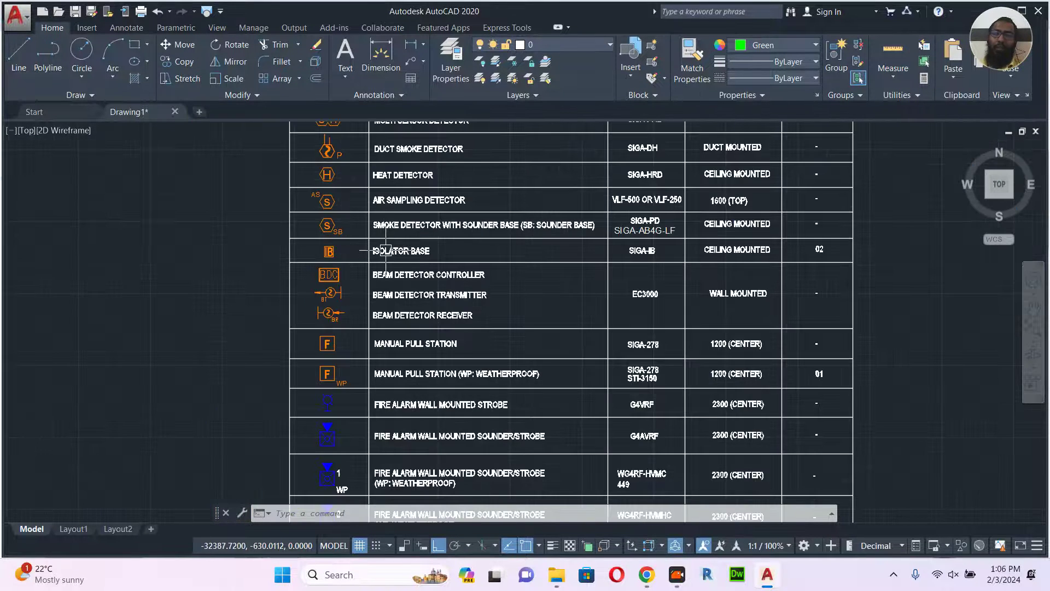
scroll(386, 250, "up", 2)
middle_click_drag(492, 294, 412, 295)
scroll(414, 262, "down", 7)
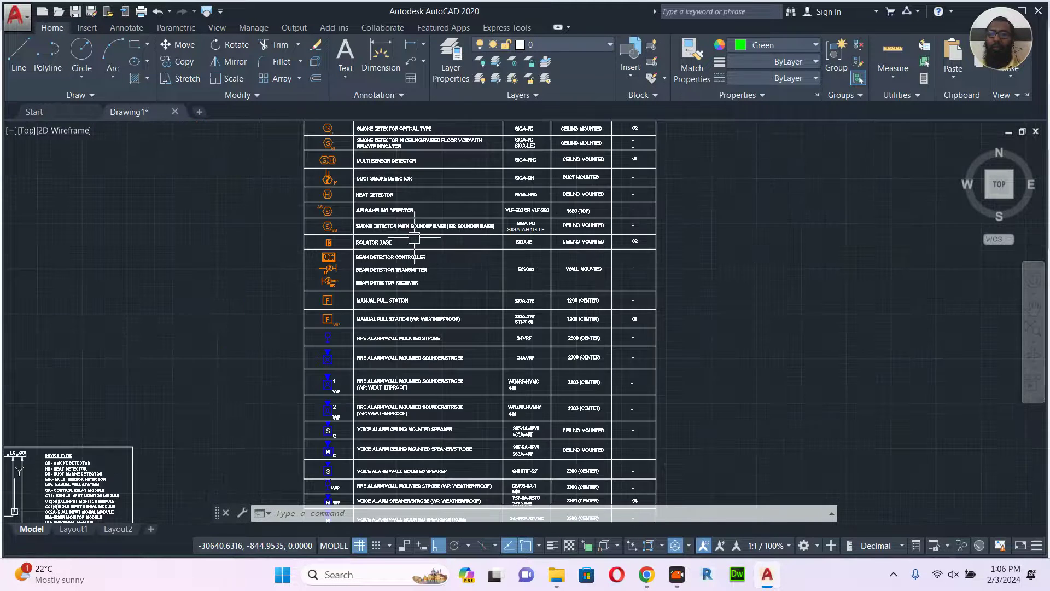
- Copy the legend's weatherproof voice alarm speaker/strobe symbol with its W/P label, using the bottom centre of the symbol as base point
middle_click_drag(844, 304, 651, 367)
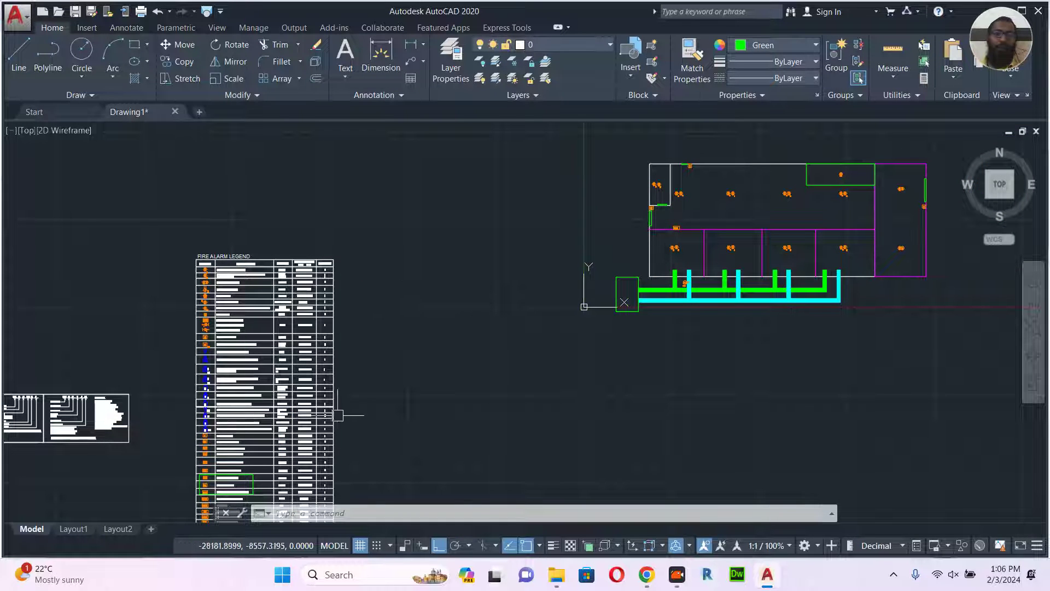
scroll(755, 295, "up", 2)
mouse_move(481, 355)
middle_mouse_down()
mouse_move(537, 269)
mouse_move(832, 181)
mouse_move(894, 182)
middle_mouse_up()
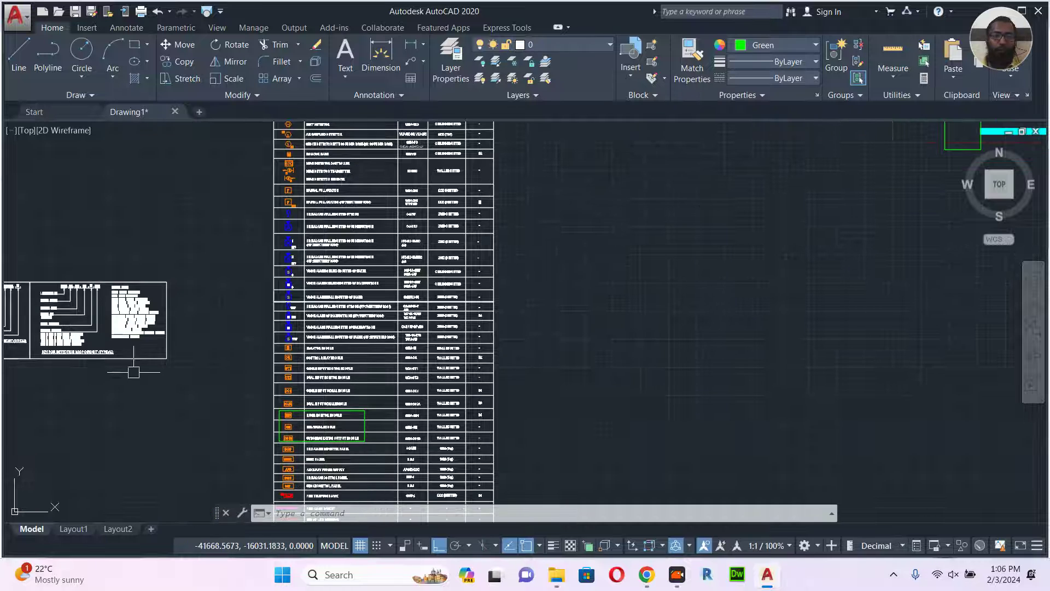
scroll(300, 244, "up", 8)
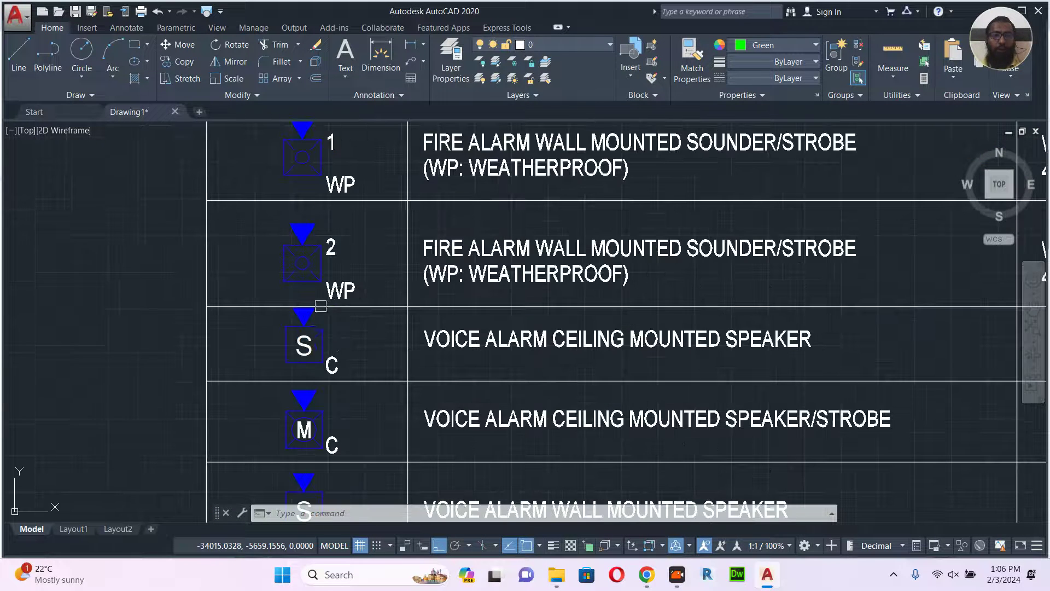
middle_click_drag(355, 218, 363, 175)
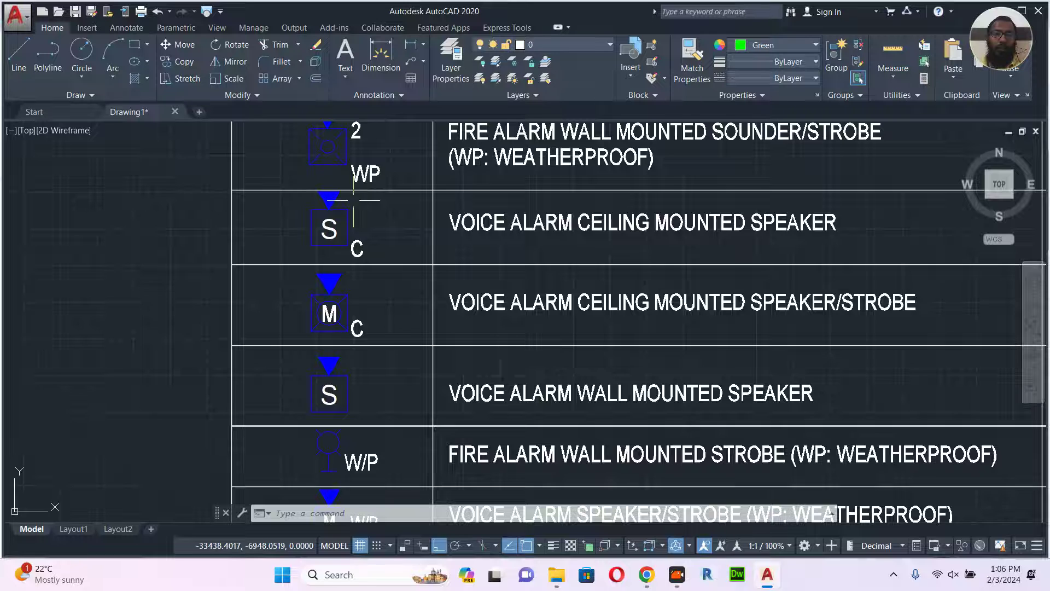
middle_click_drag(359, 332, 364, 269)
middle_click_drag(346, 432, 359, 314)
scroll(323, 329, "up", 2)
left_click(314, 312)
left_click(470, 216)
key("ctrl+shift+c")
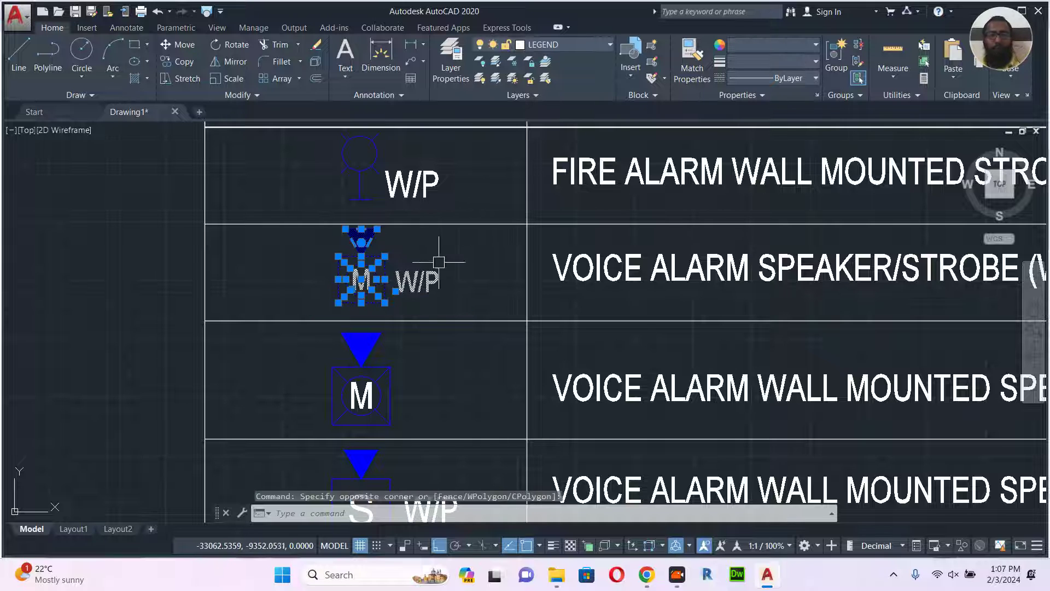
left_click(361, 302)
- Paste the copied speaker/strobe symbol as a block onto the magenta partition wall beside the FACP symbol in the floor plan
scroll(307, 322, "down", 6)
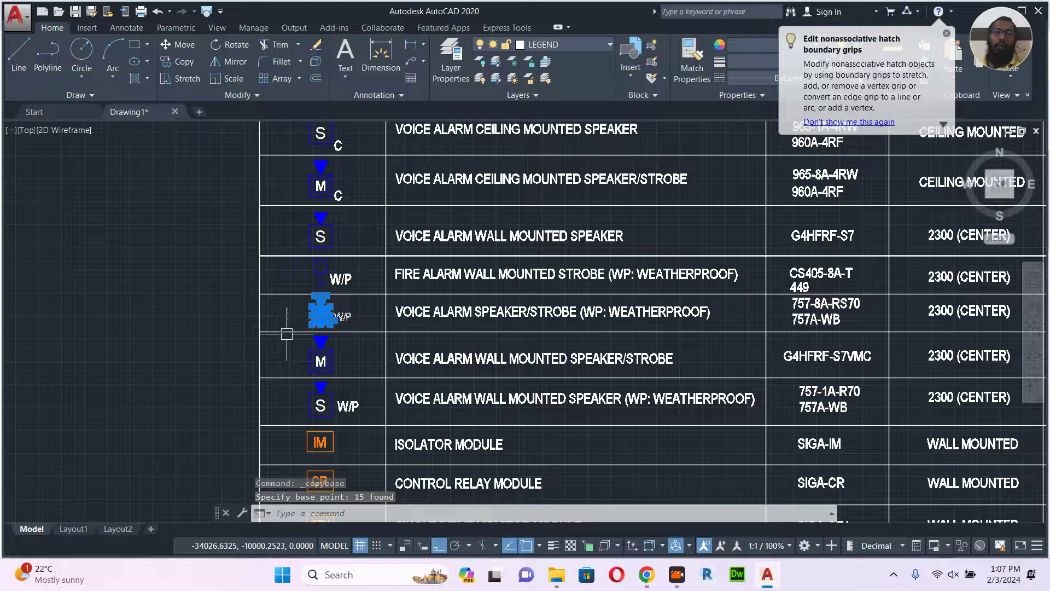
middle_click_drag(400, 405, 295, 418)
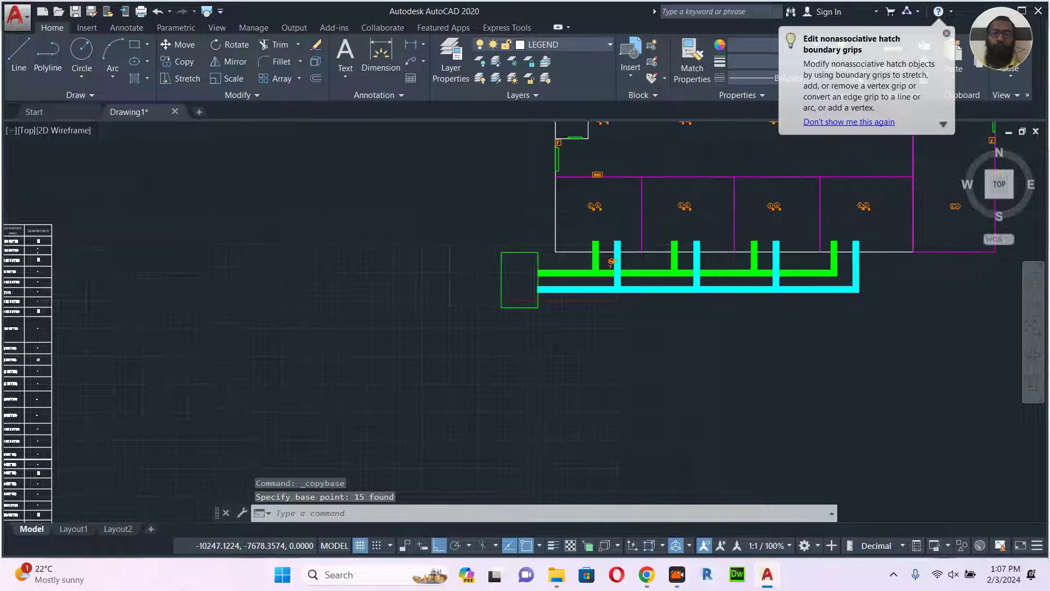
middle_click_drag(595, 242, 502, 380)
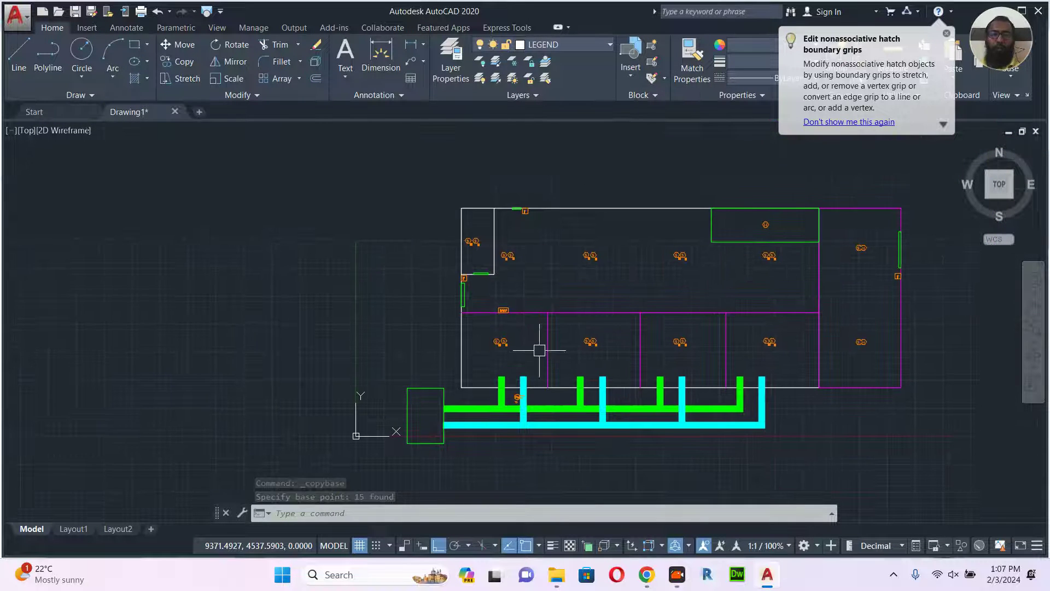
scroll(532, 316, "up", 4)
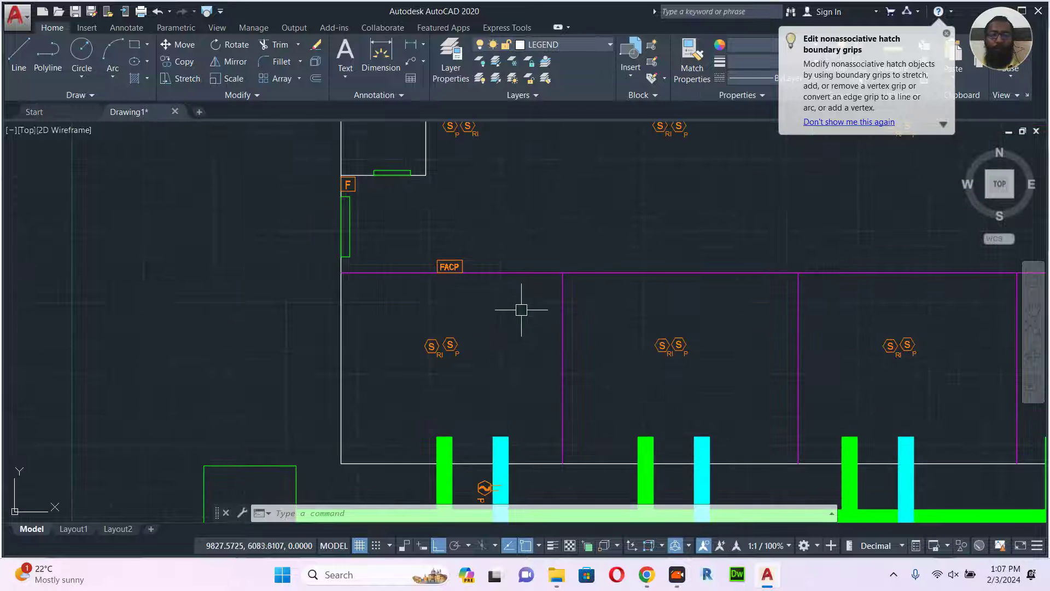
key("ctrl+shift+v")
scroll(520, 276, "up", 2)
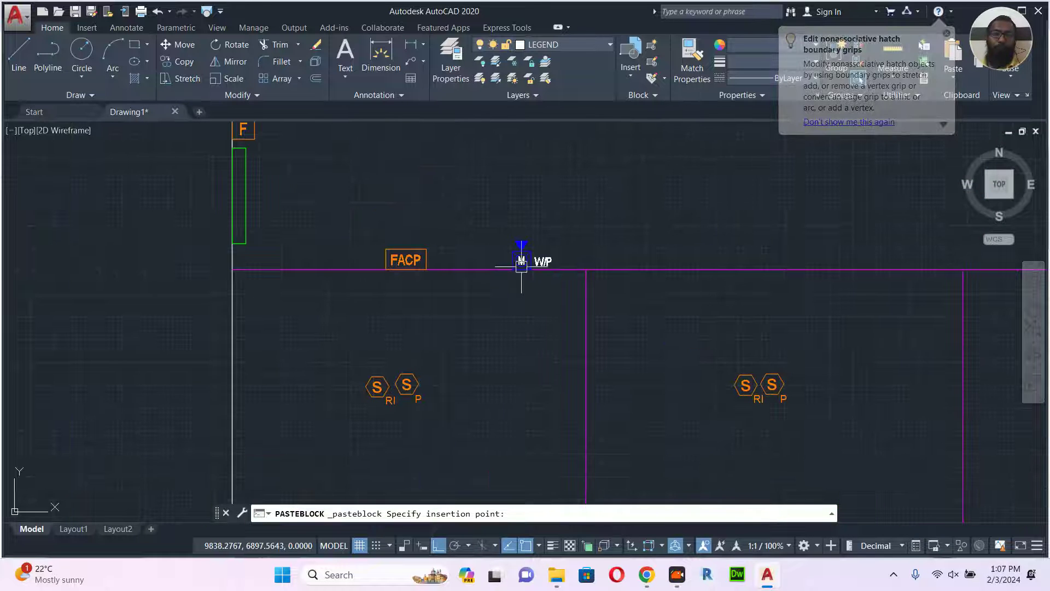
left_click(522, 268)
scroll(518, 269, "up", 4)
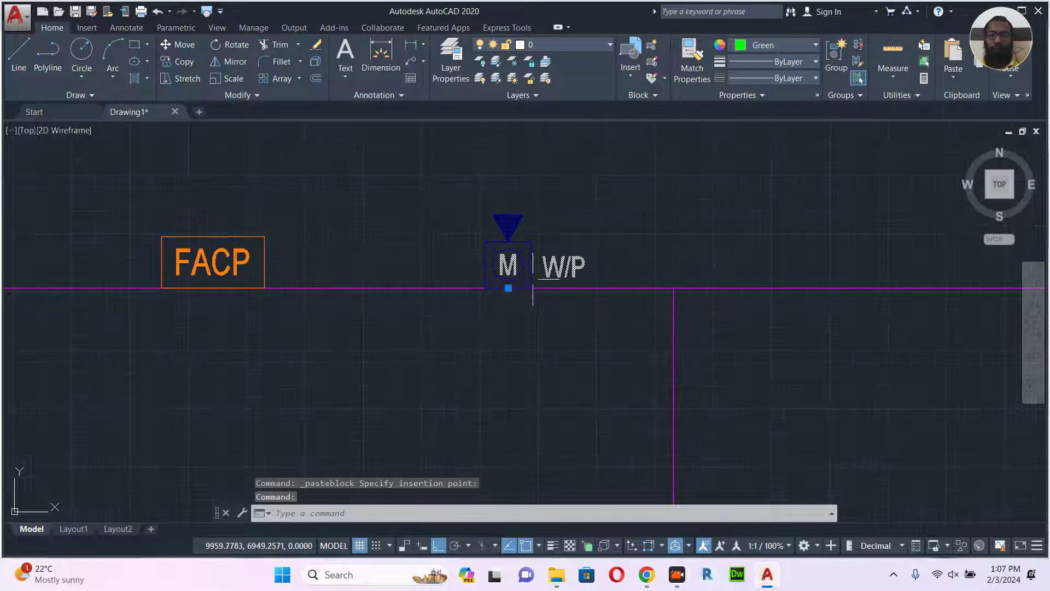
type("mi")
key("Return")
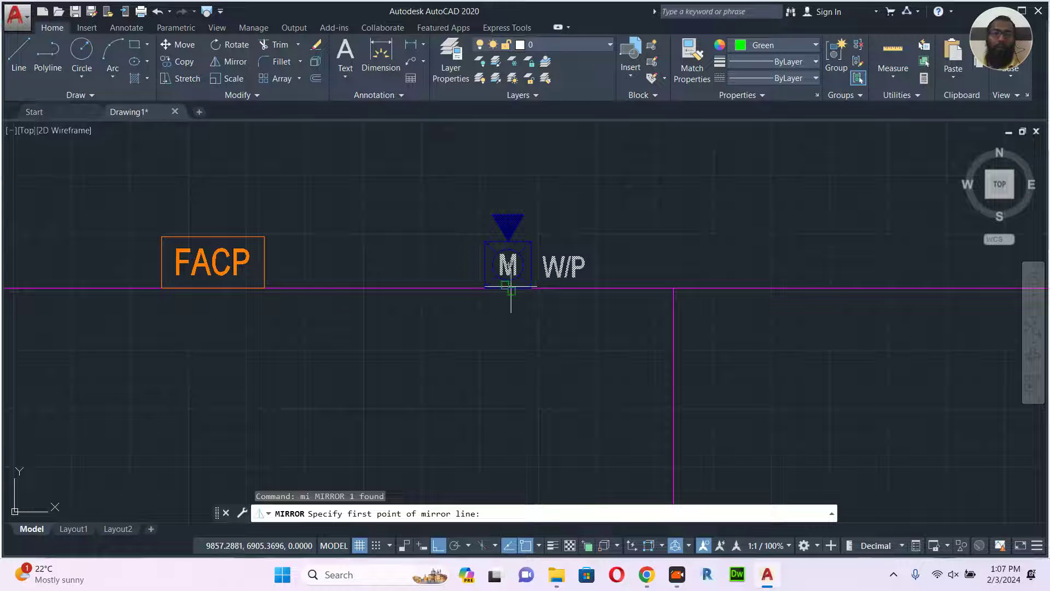
key("Escape")
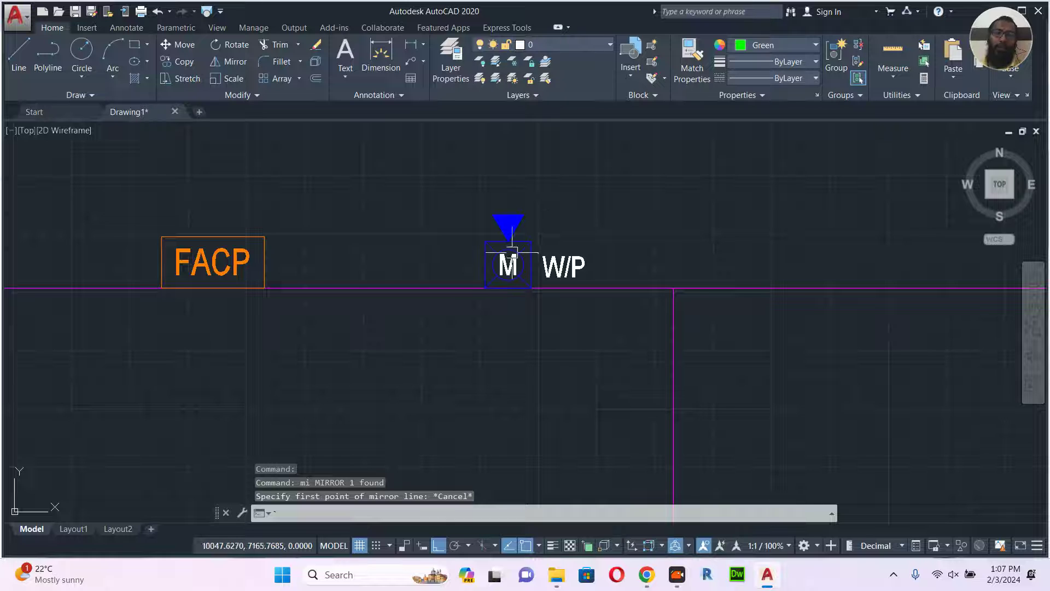
- Move the speaker/strobe block onto the plan's upper outer wall near the manual pull station, with grid, object snap tracking and ortho turned off
left_click(549, 216)
left_click(465, 262)
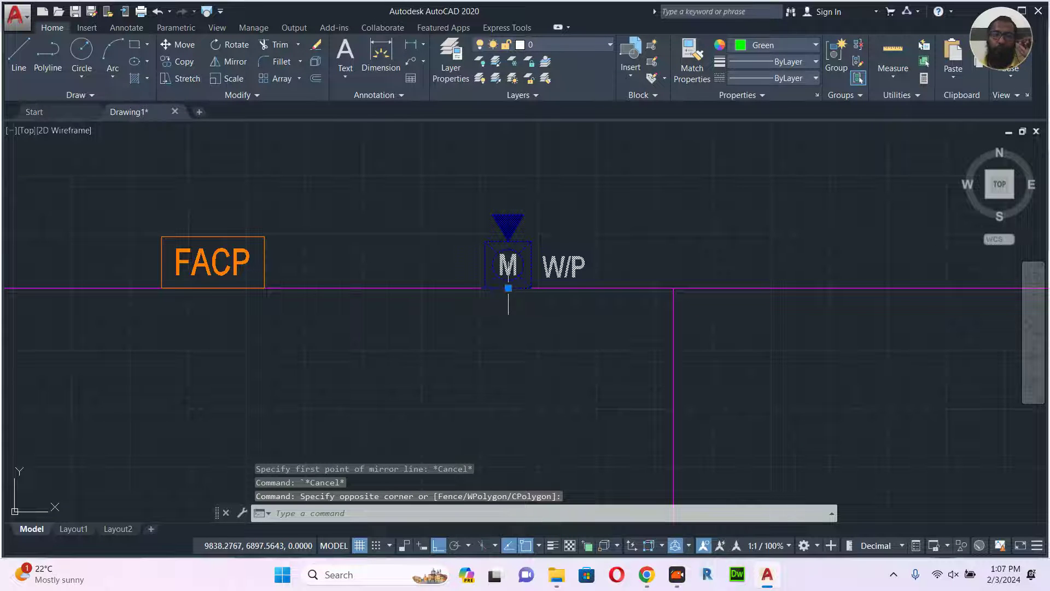
left_click(509, 288)
scroll(530, 340, "down", 3)
scroll(481, 493, "down", 2)
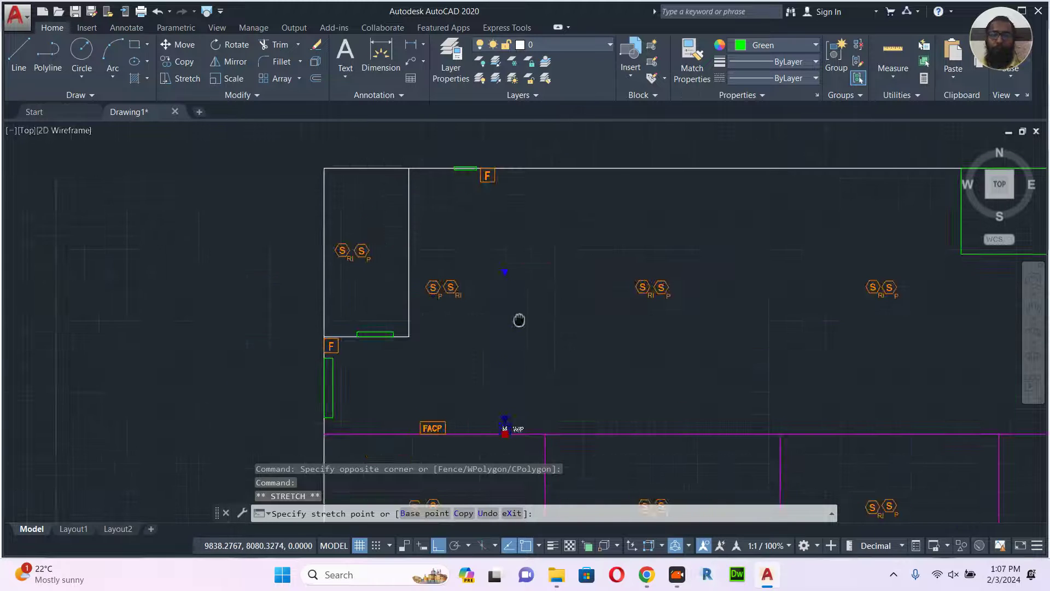
left_click(361, 546)
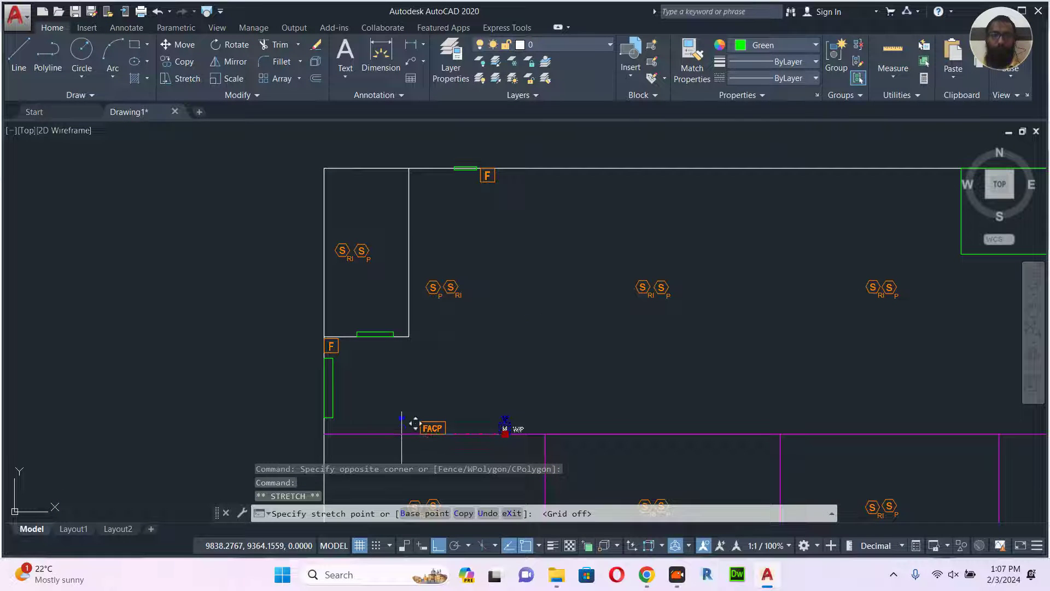
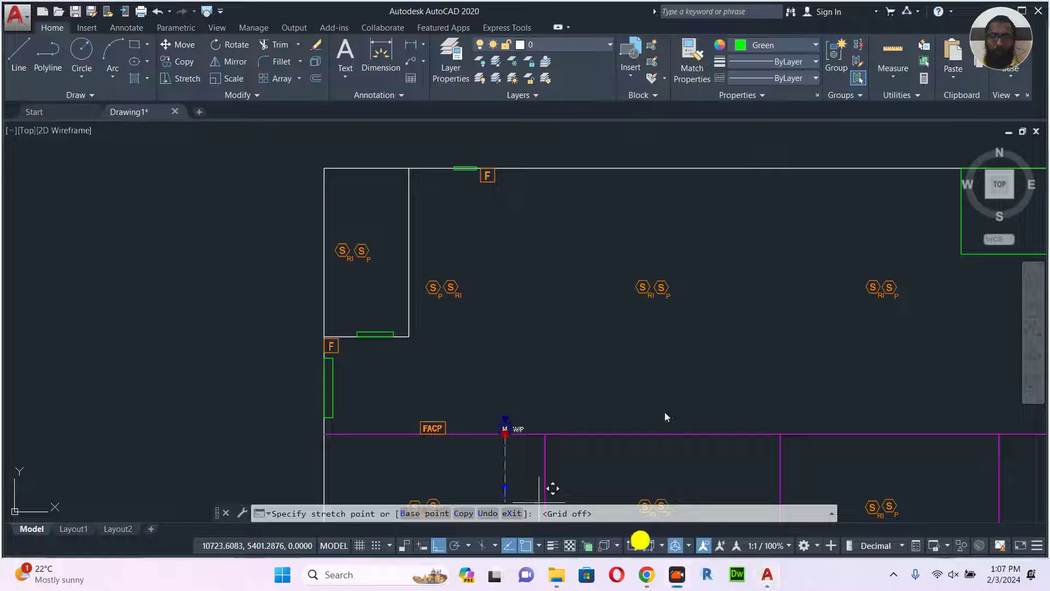
mouse_move(556, 575)
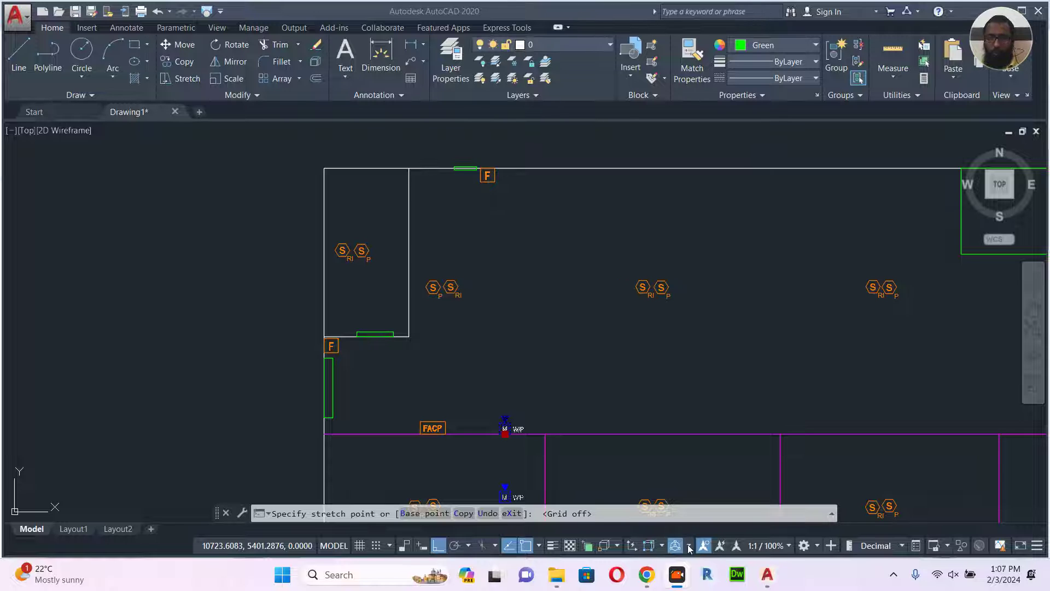
left_click(705, 547)
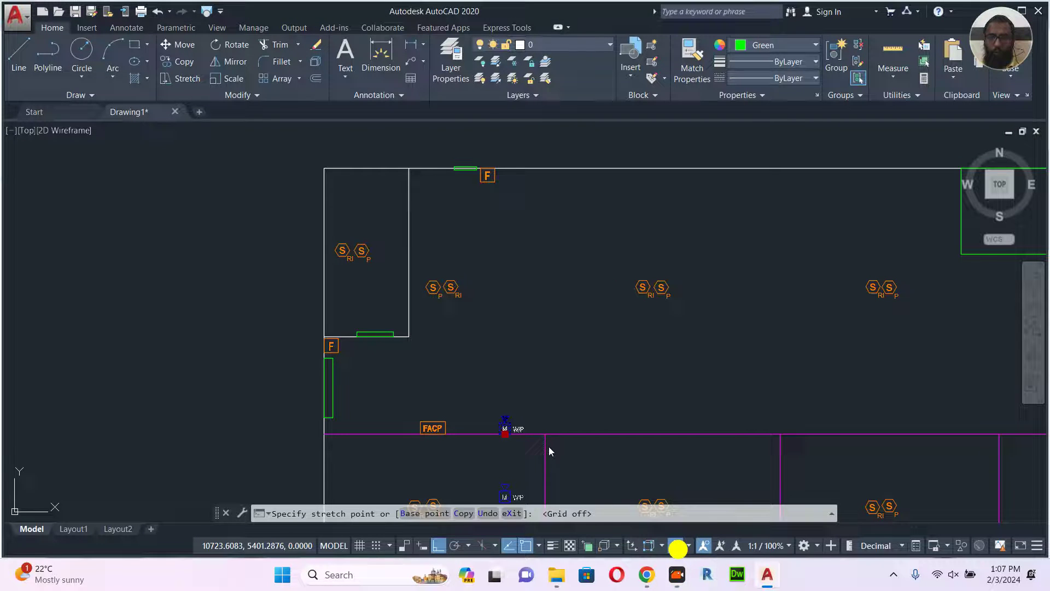
left_click(510, 546)
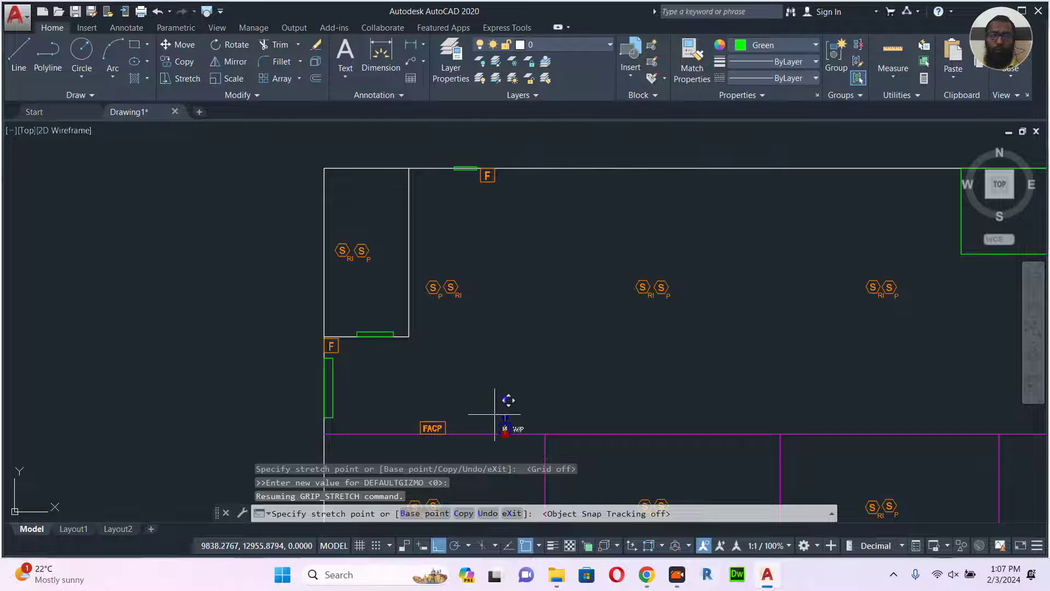
left_click(439, 545)
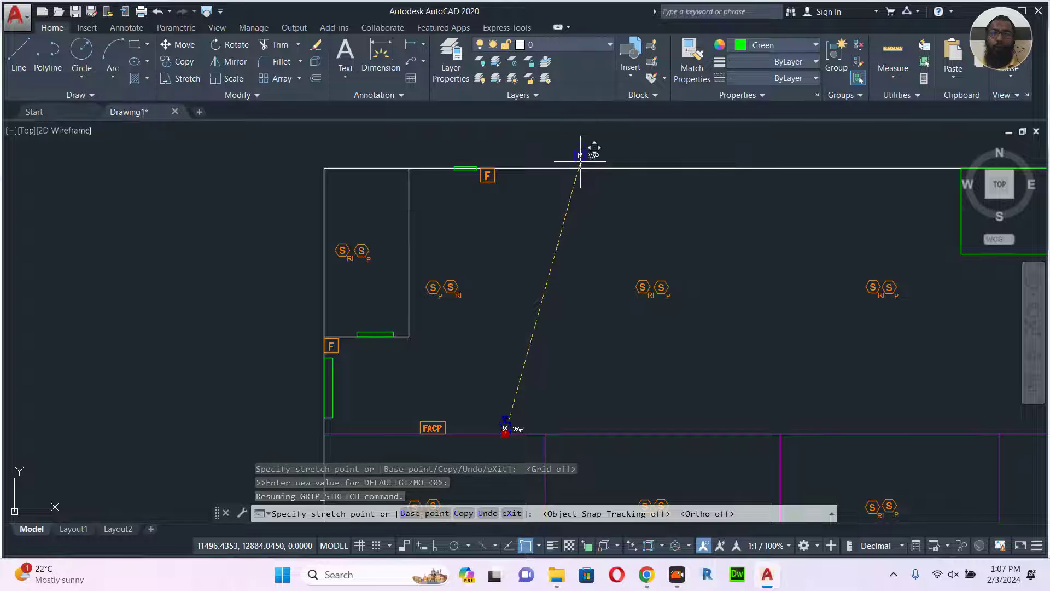
middle_click_drag(774, 191, 491, 267)
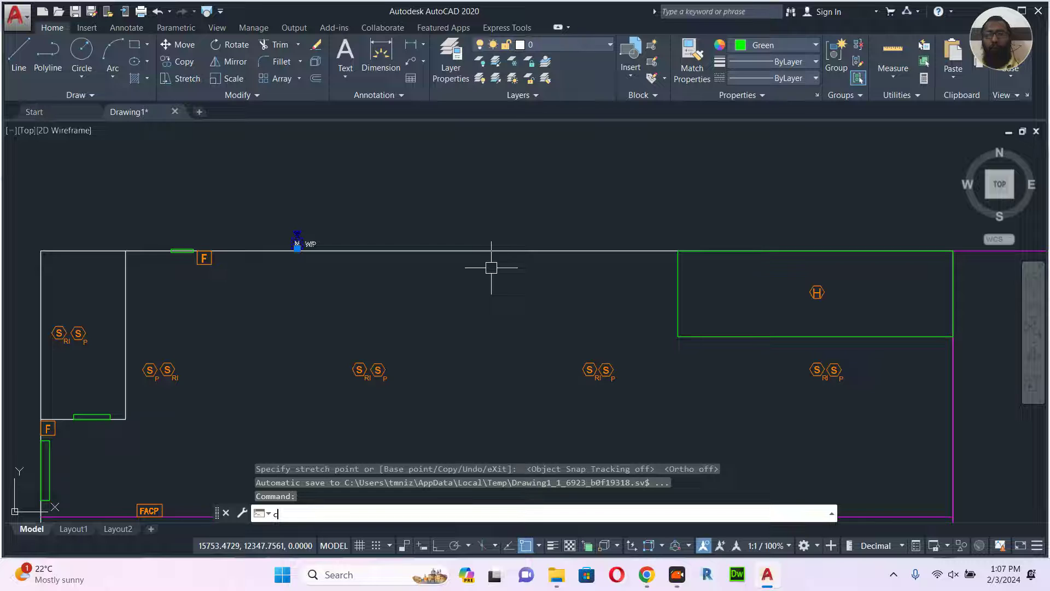
key("Return")
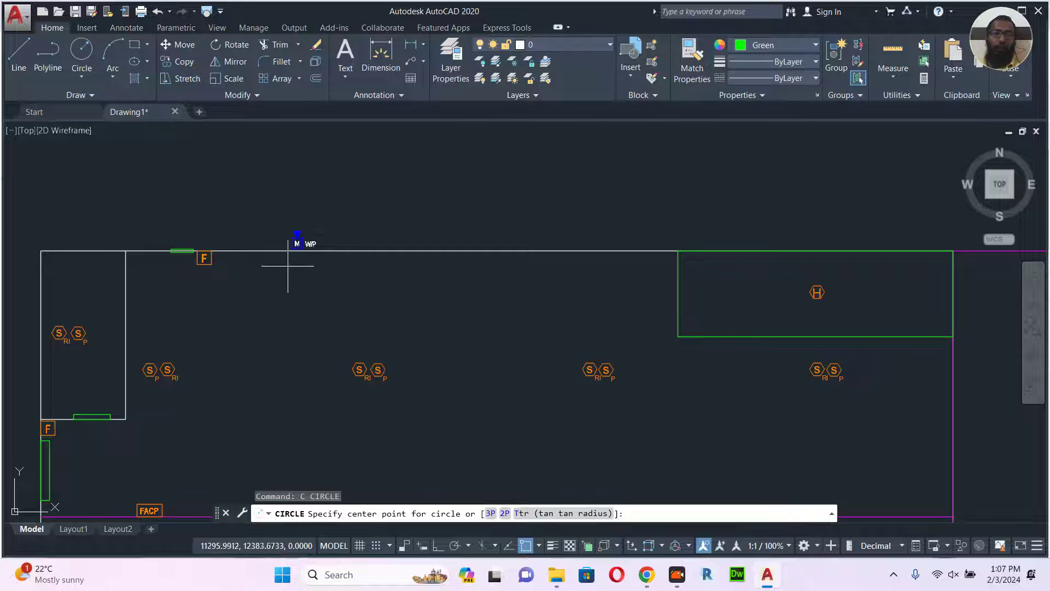
scroll(288, 266, "up", 4)
left_click(313, 222)
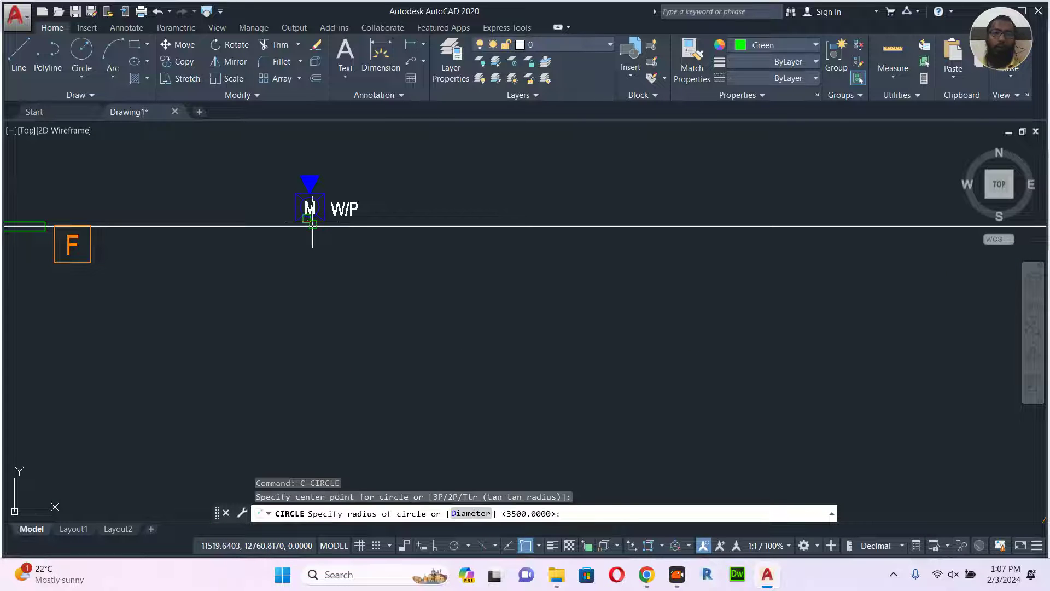
middle_click_drag(595, 273, 335, 300)
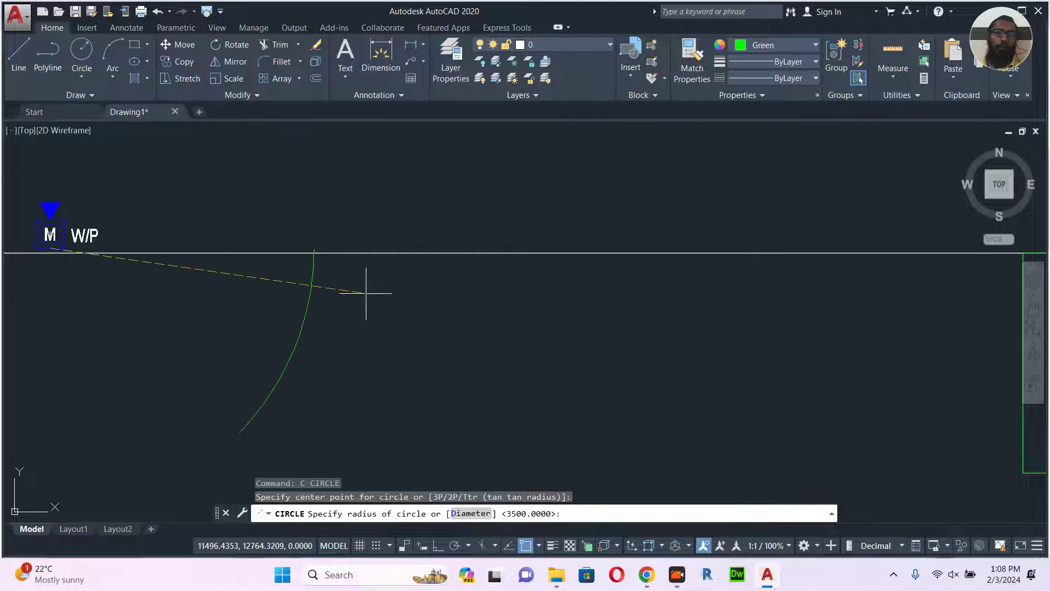
key("Escape")
- Move the weatherproof speaker/strobe block so its bottom centre sits exactly on the upper outer wall line
middle_click_drag(215, 192, 513, 209)
scroll(342, 238, "up", 5)
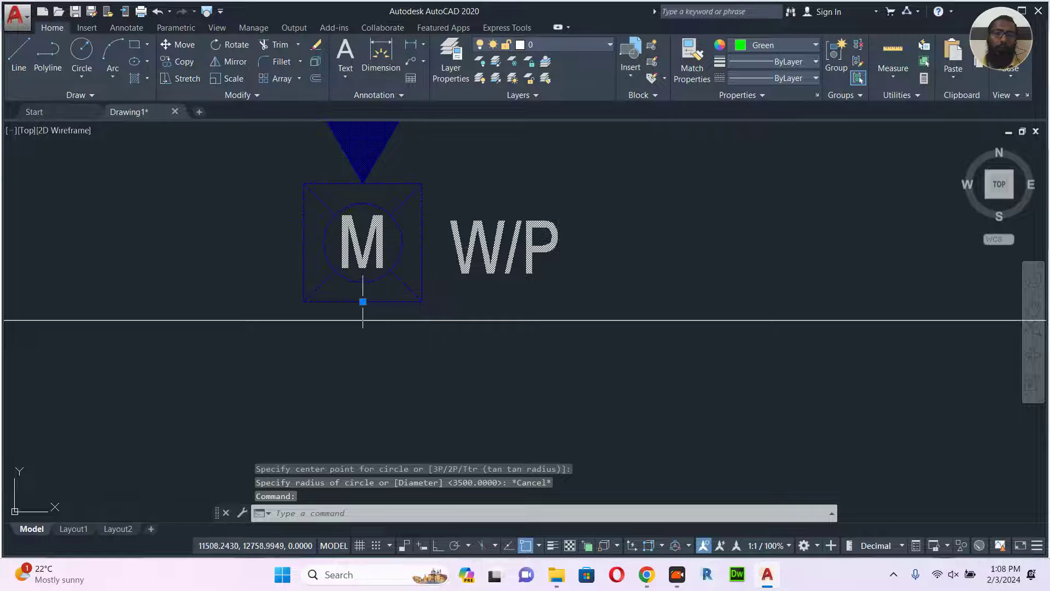
left_click(362, 320)
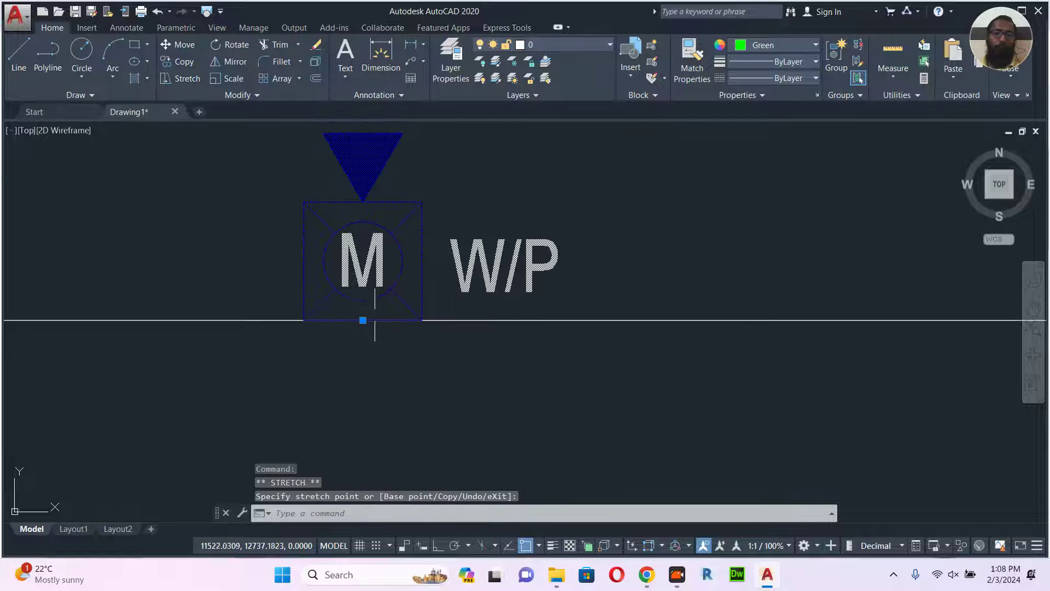
- Copy the speaker/strobe block by its bottom centre to further points along the upper outer wall and onto the right-hand room's lower magenta wall
type("co")
key("Return")
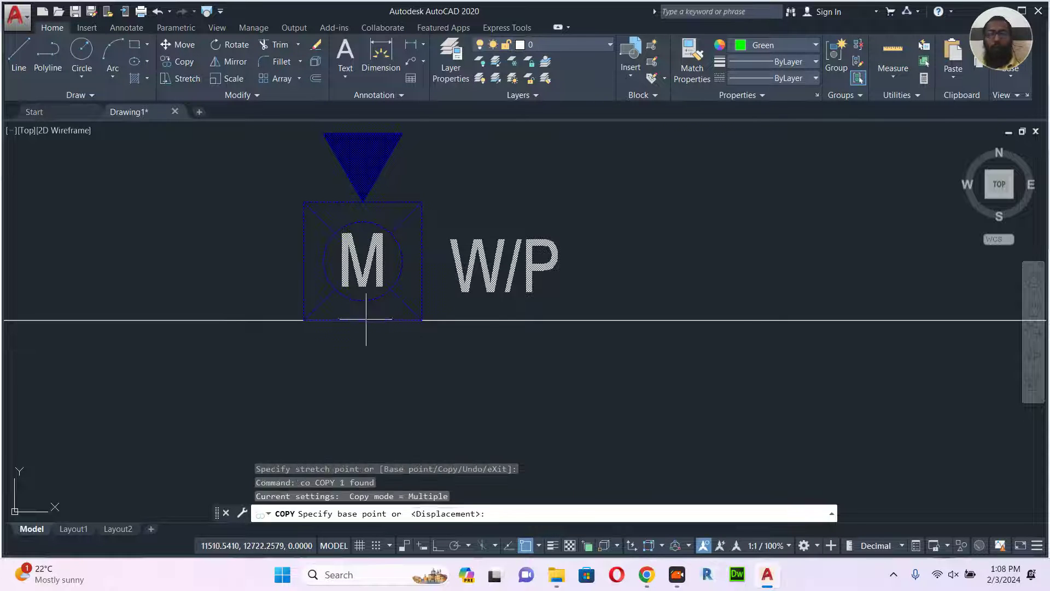
left_click(362, 320)
middle_click_drag(546, 321, 325, 320)
scroll(324, 320, "down", 2)
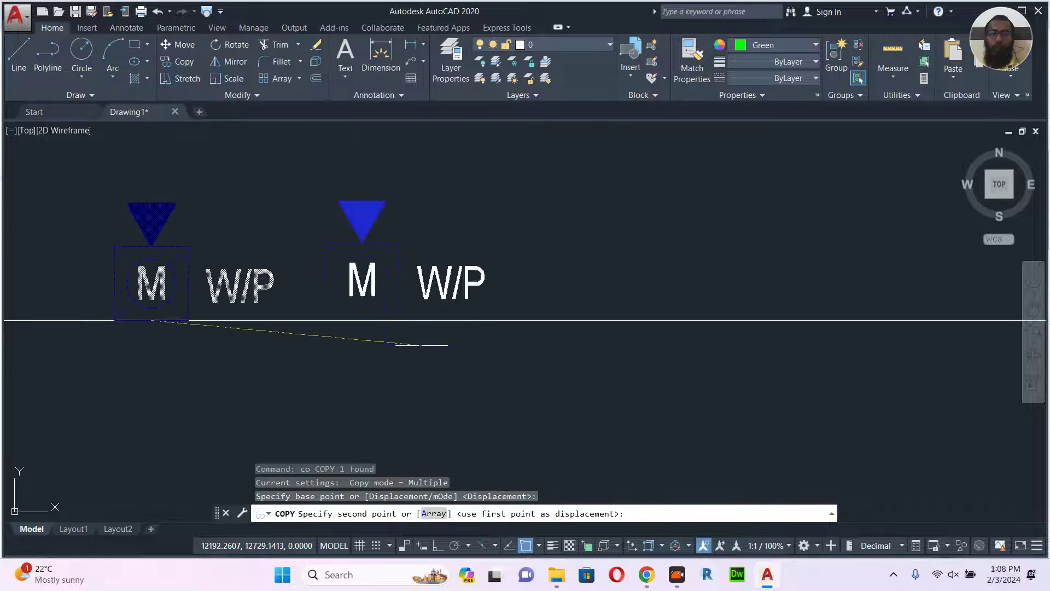
middle_click_drag(703, 318, 451, 244)
scroll(503, 266, "down", 5)
scroll(519, 273, "down", 4)
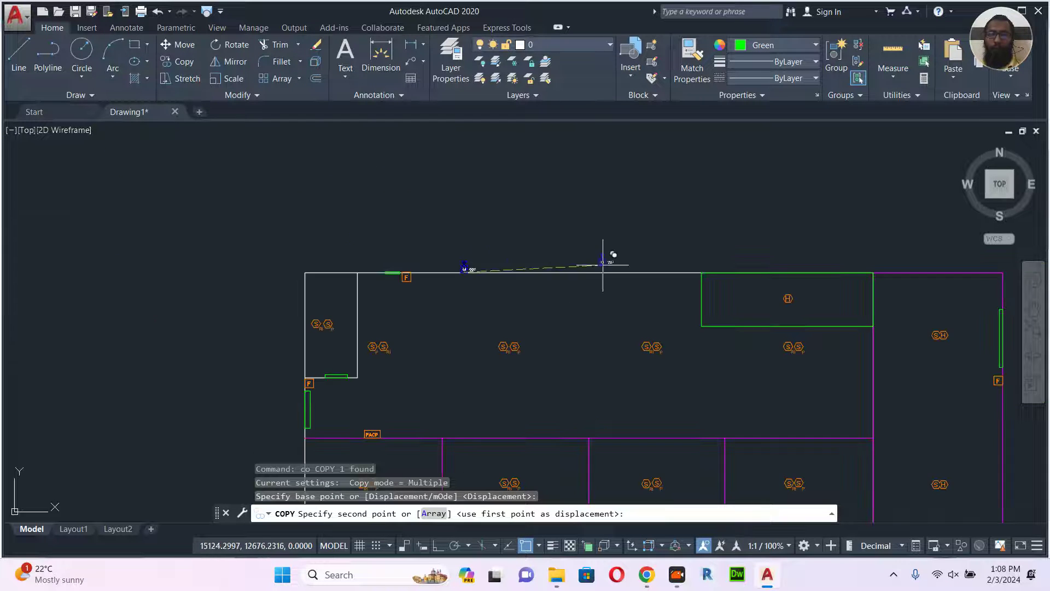
left_click(642, 268)
mouse_move(777, 273)
middle_mouse_down()
mouse_move(493, 272)
mouse_move(543, 244)
mouse_move(605, 101)
middle_mouse_up()
left_click(675, 257)
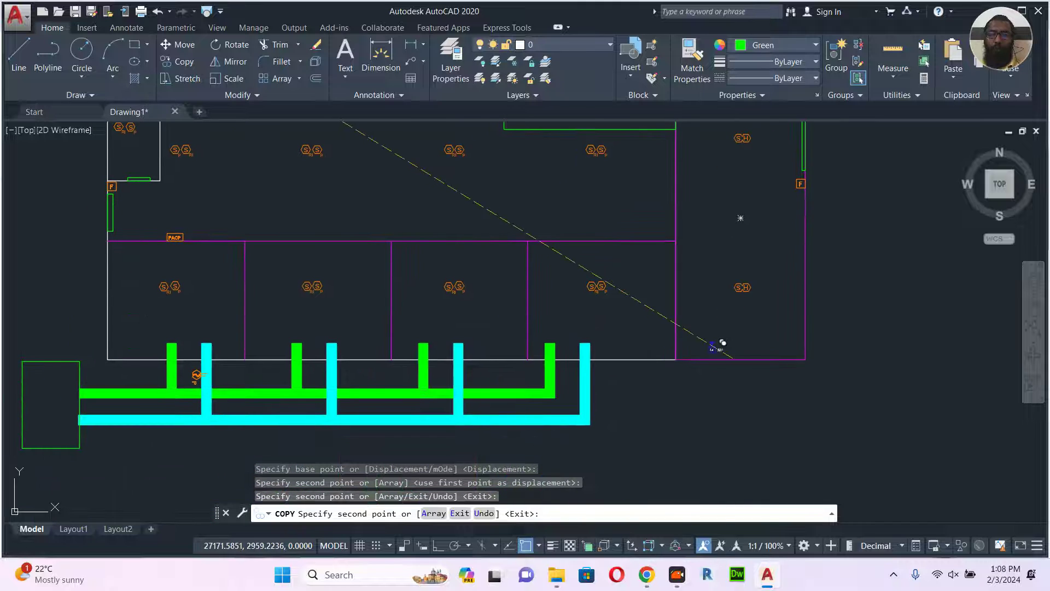
left_click(753, 359)
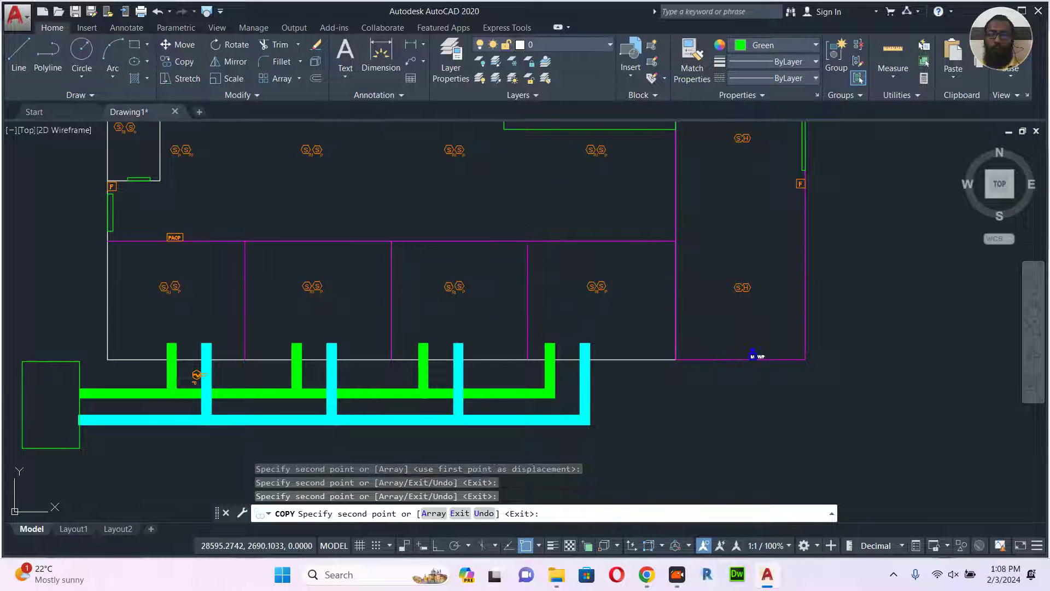
key("Escape")
- Mirror the speaker/strobe block on the right-hand room's lower wall across the wall line to the outside, erasing the source object
scroll(703, 352, "up", 5)
scroll(645, 298, "up", 4)
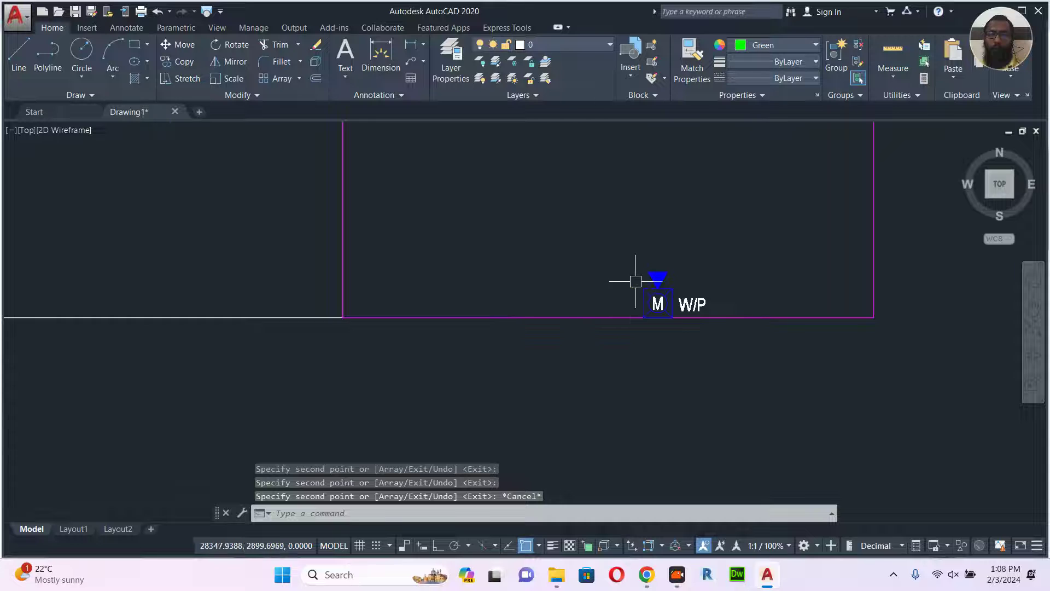
left_click(652, 285)
middle_click_drag(662, 308, 629, 294)
type("mo")
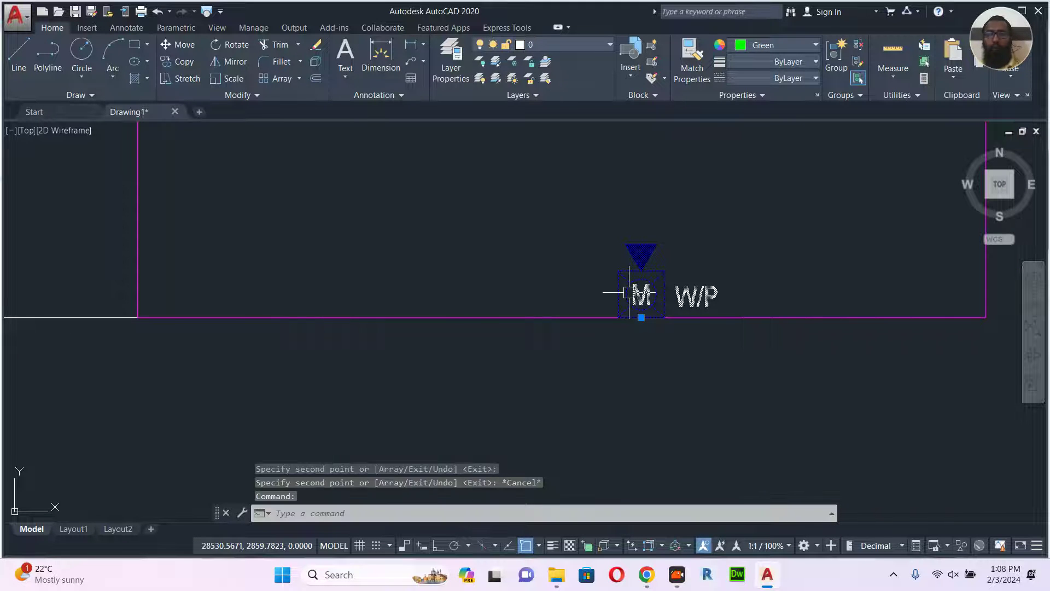
type("mi")
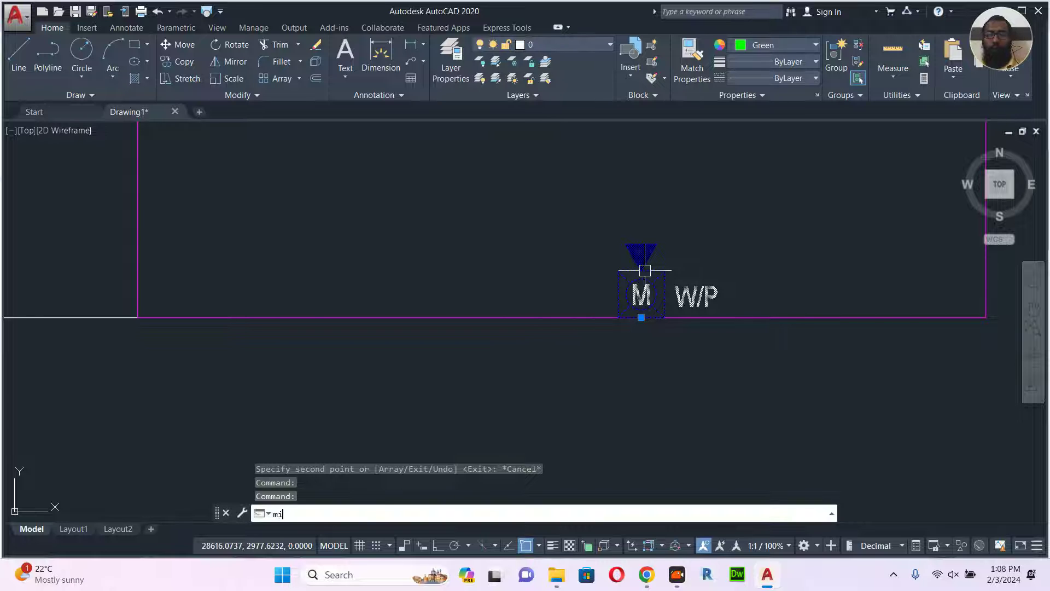
key("Return")
left_click(640, 317)
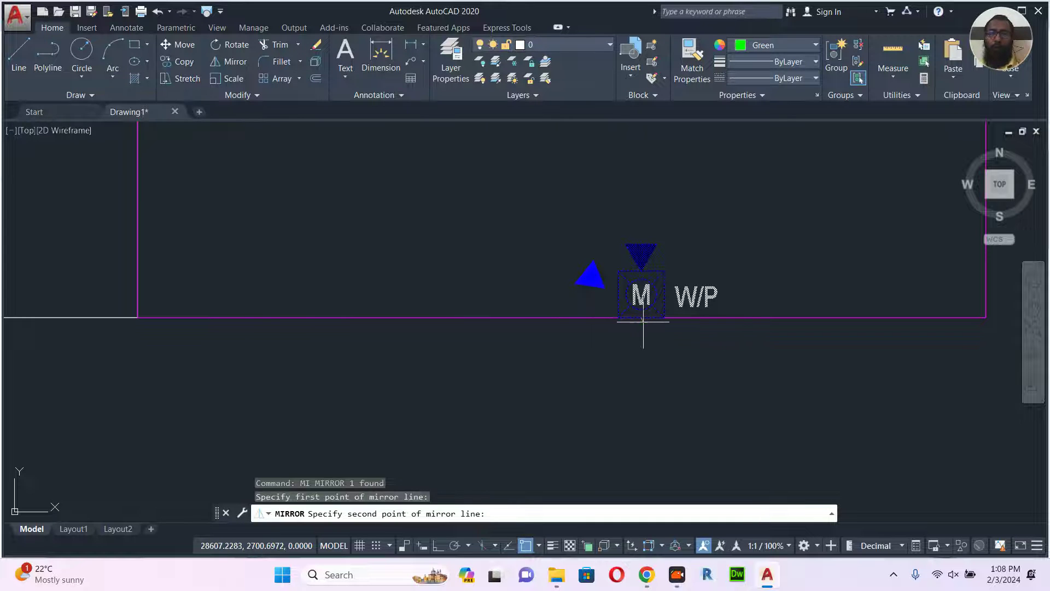
left_click(730, 317)
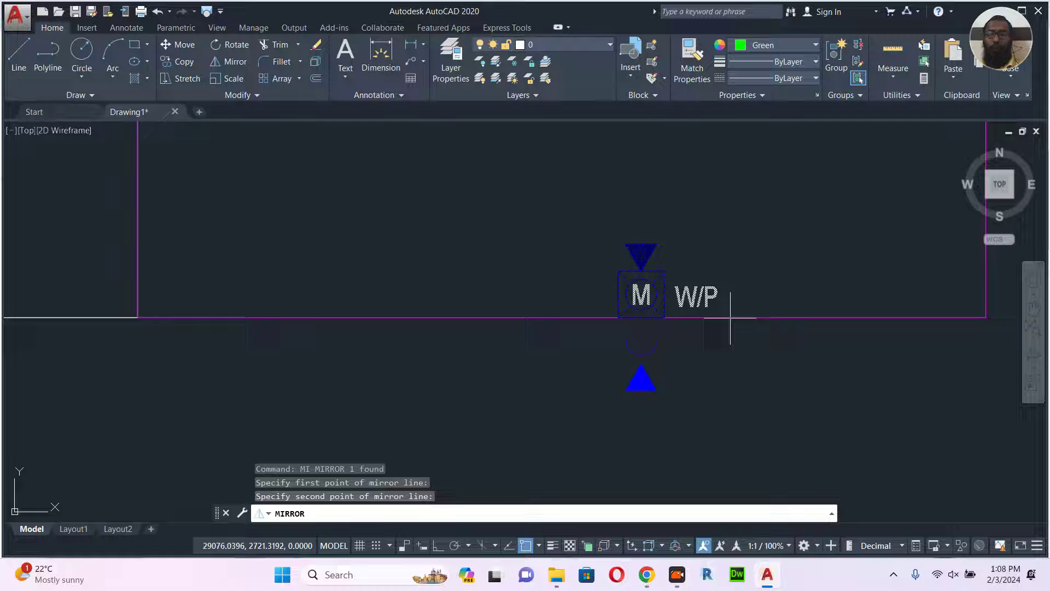
type("y")
key("Return")
- Copy the mirrored speaker/strobe block to three points along the lower outer wall, between and beside the ducts
left_click(666, 330)
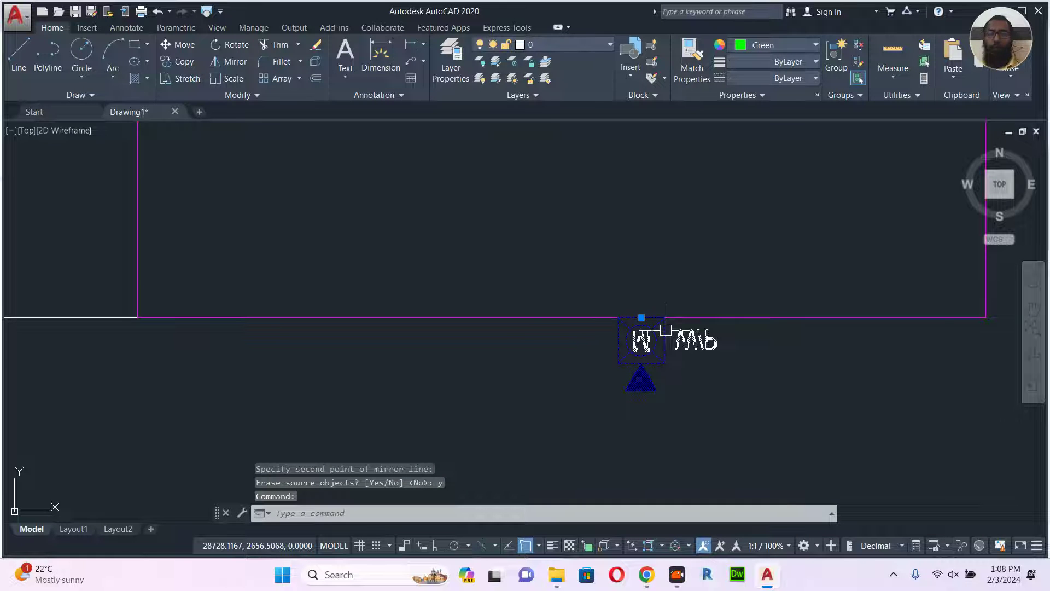
type("co")
key("space")
left_click(641, 317)
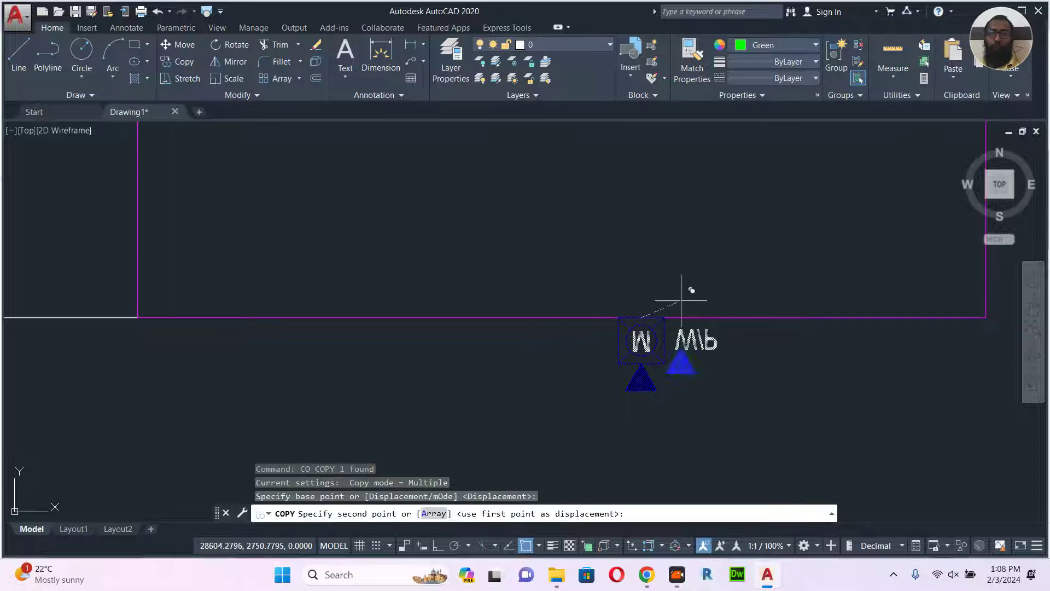
scroll(733, 295, "down", 6)
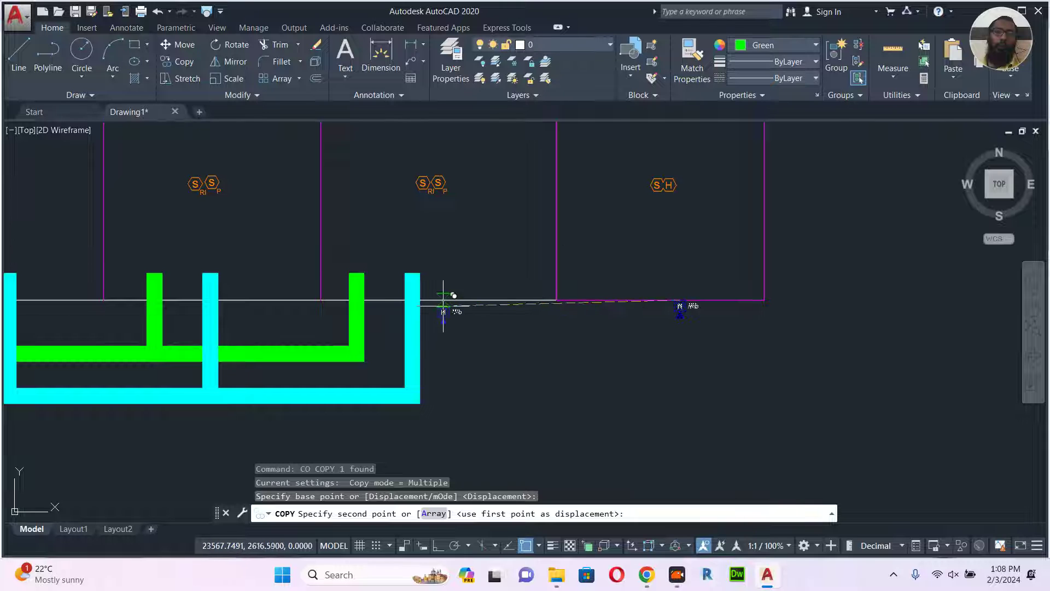
left_click(443, 305)
middle_click_drag(416, 301, 812, 272)
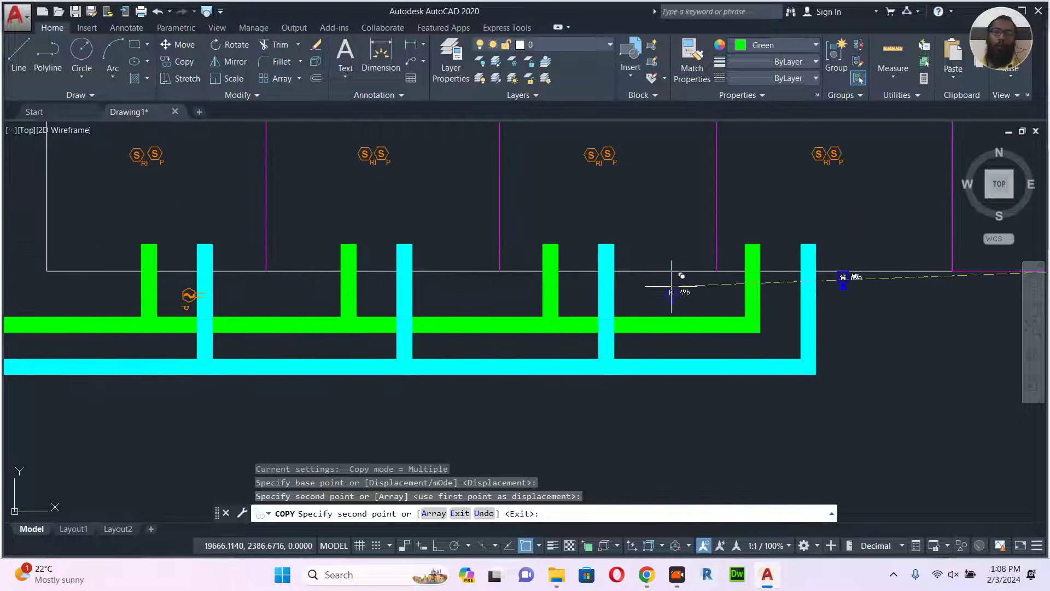
left_click(456, 271)
scroll(289, 241, "down", 2)
middle_click_drag(331, 249, 593, 321)
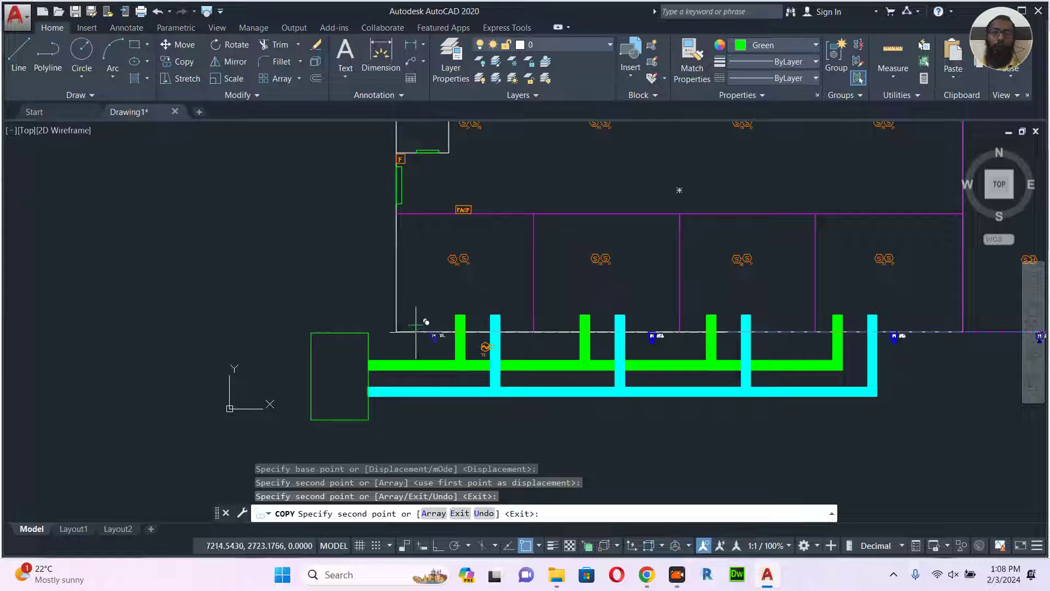
left_click(418, 331)
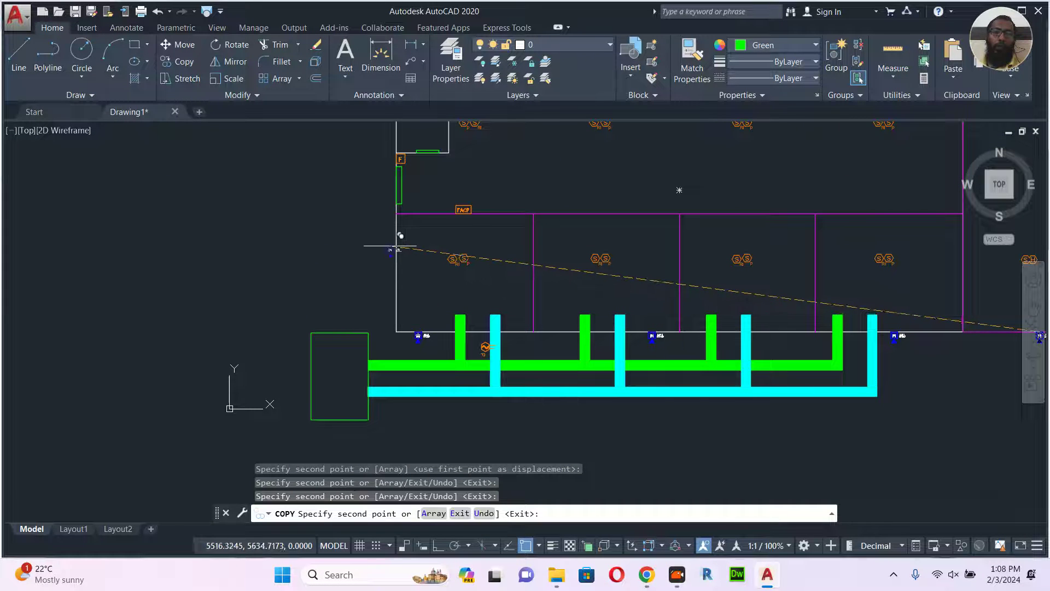
- Copy the mirrored block onto the left outer wall below the FACP level and rotate it 270° about its wall point to face outward
left_click(393, 247)
scroll(395, 248, "up", 5)
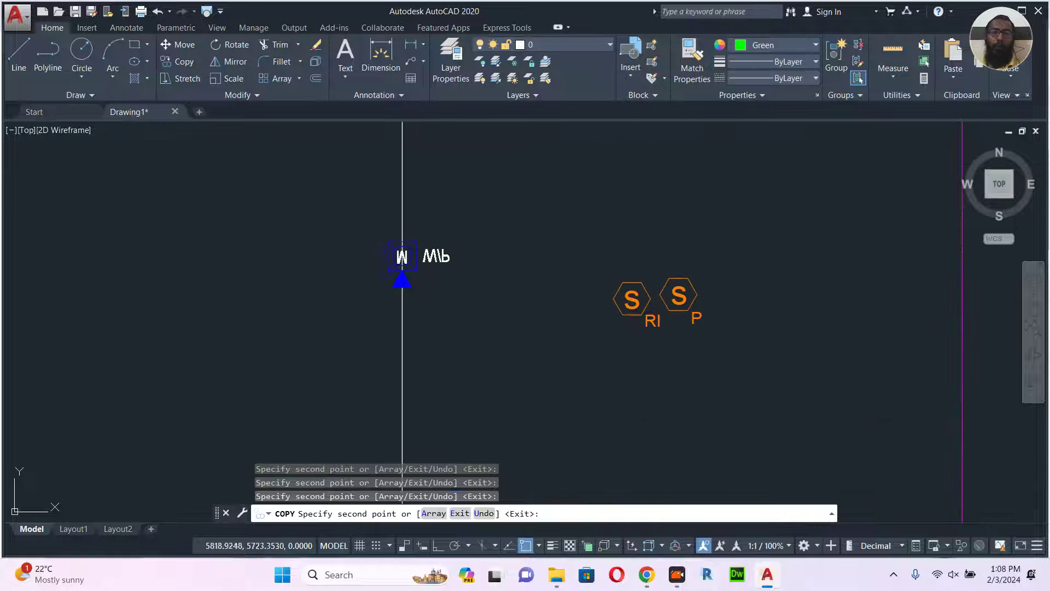
key("Escape")
left_click(391, 240)
type("r")
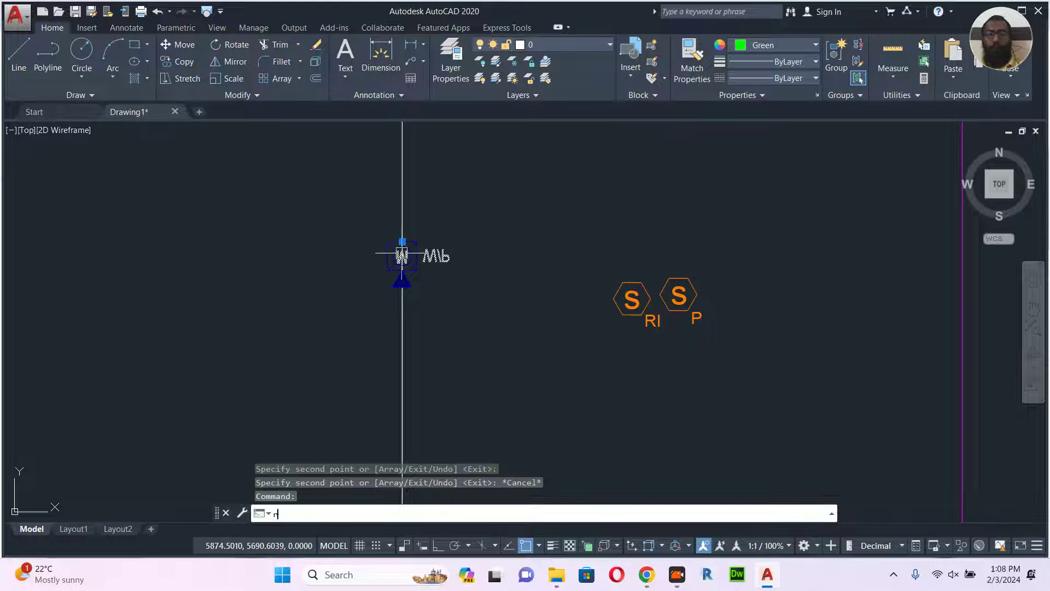
key("Return")
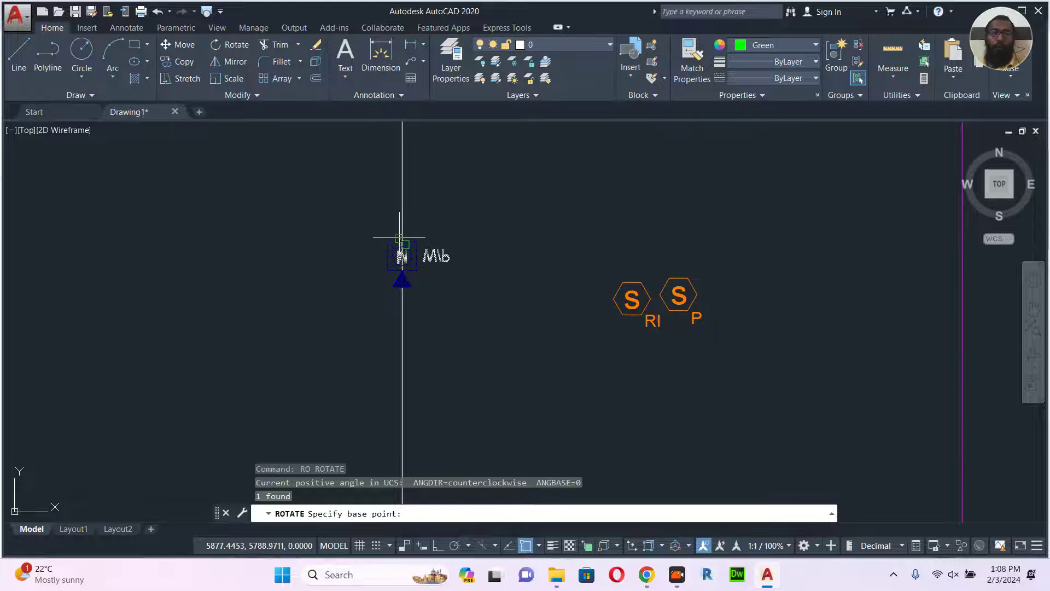
left_click(400, 239)
left_click(402, 327)
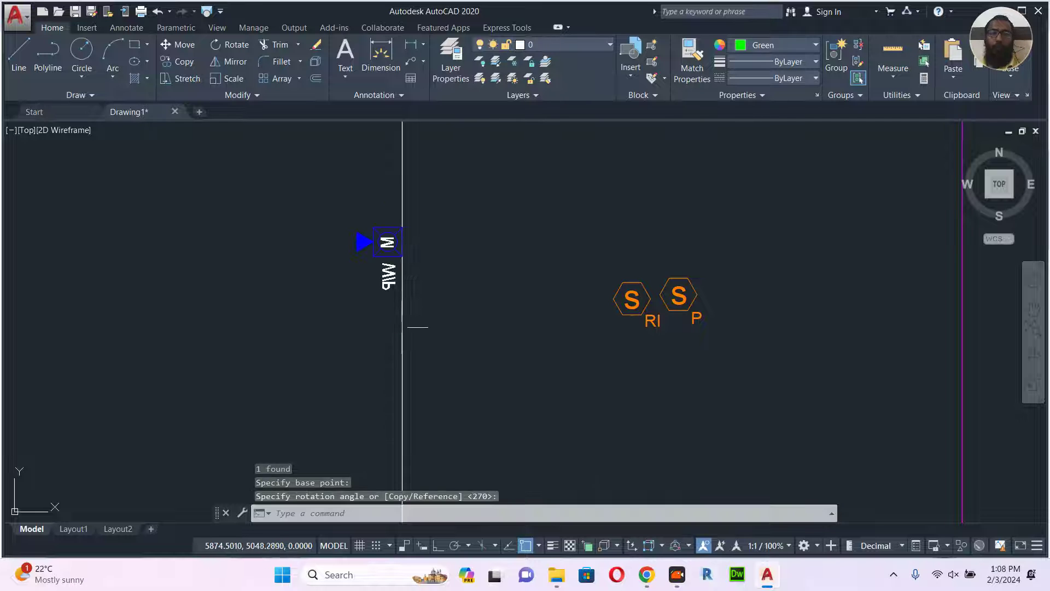
key("Escape")
- Copy the legend's voice alarm wall mounted speaker/strobe symbol without W/P label, using the bottom centre of its square as base point
scroll(406, 316, "down", 3)
middle_click_drag(535, 301, 424, 296)
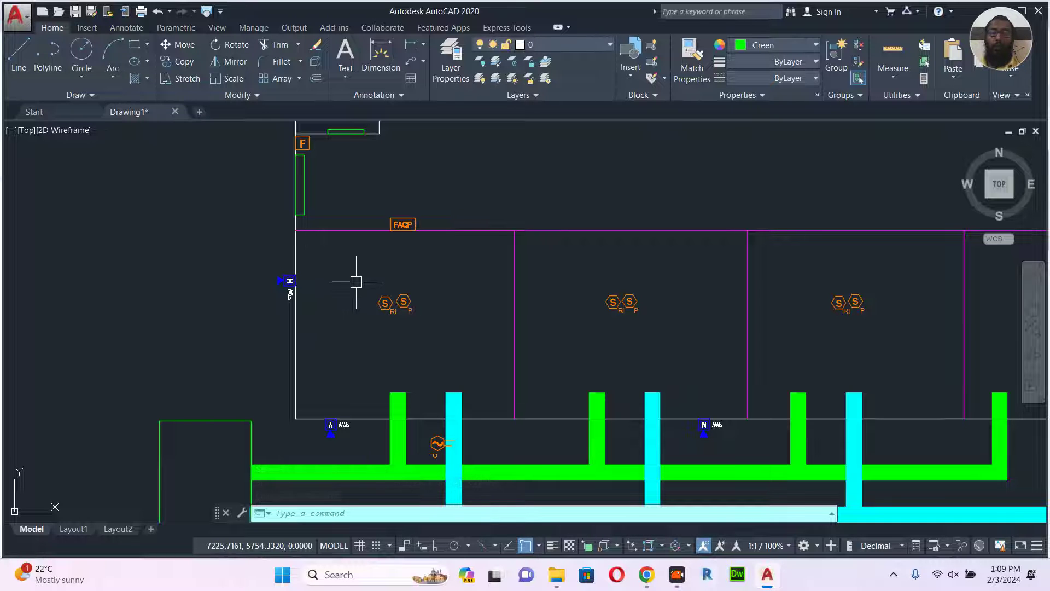
scroll(545, 265, "down", 6)
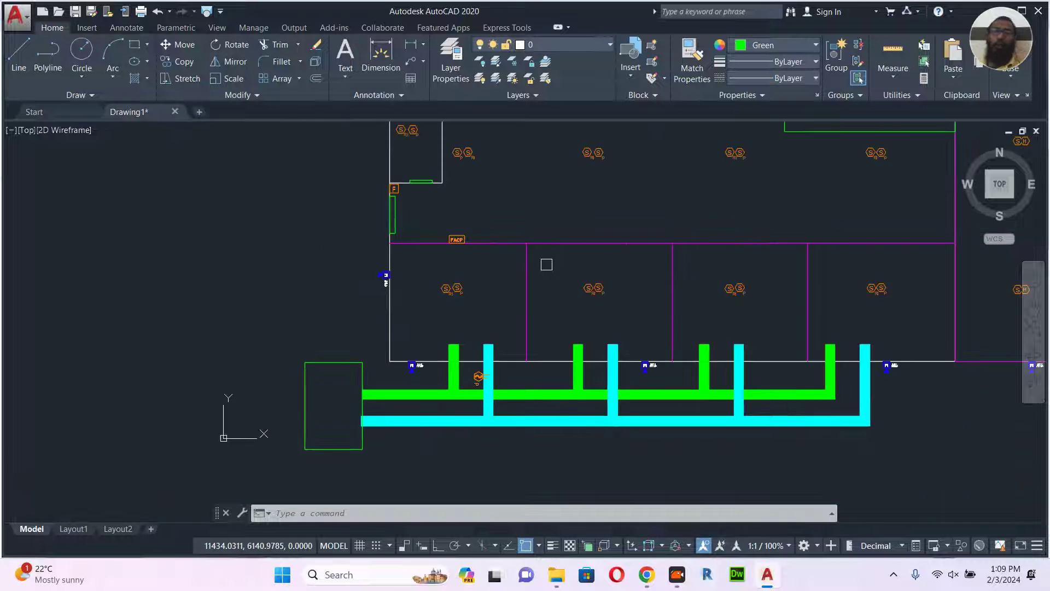
scroll(542, 270, "up", 1)
mouse_move(221, 295)
middle_mouse_down()
mouse_move(410, 300)
mouse_move(668, 253)
mouse_move(684, 205)
middle_mouse_up()
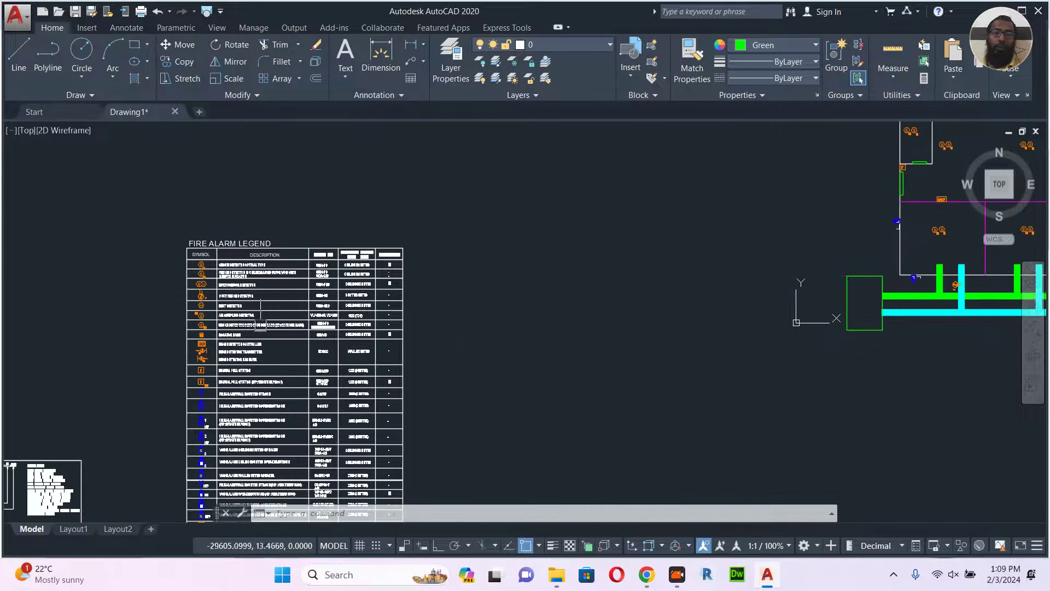
middle_click_drag(335, 210, 394, 113)
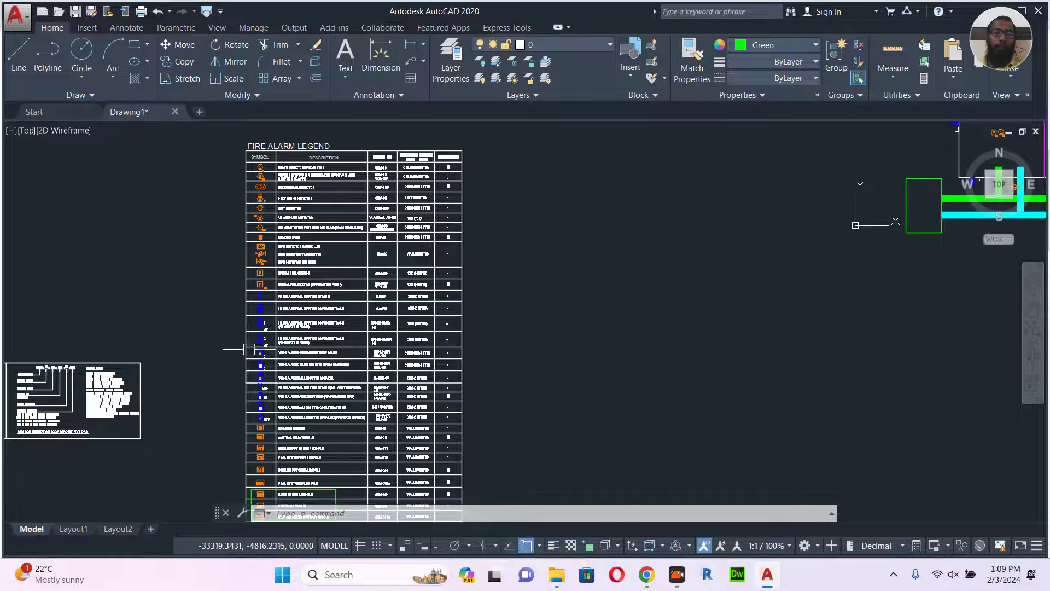
scroll(250, 352, "up", 6)
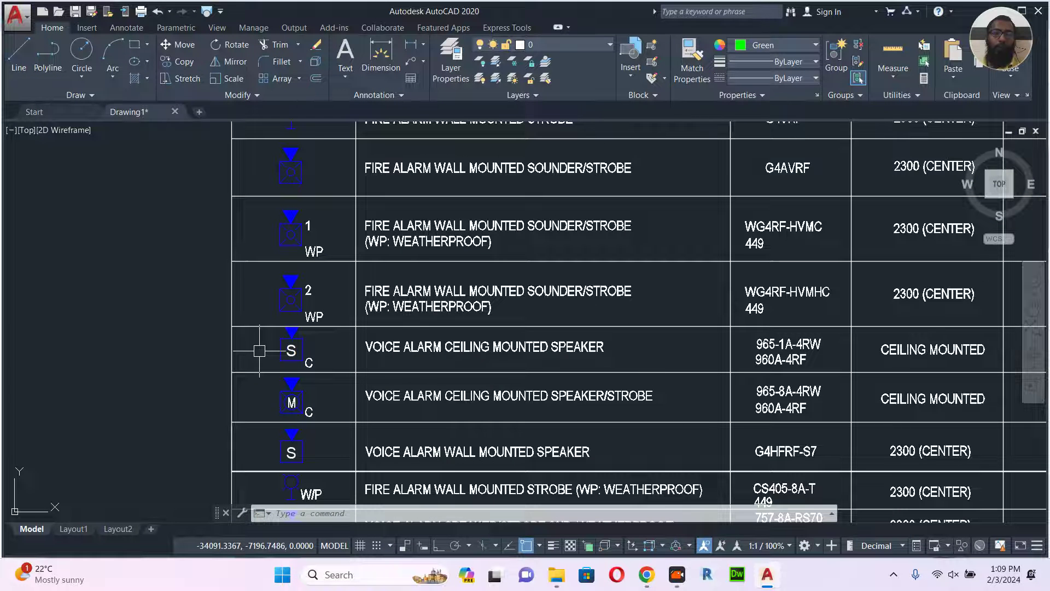
middle_click_drag(259, 350, 300, 186)
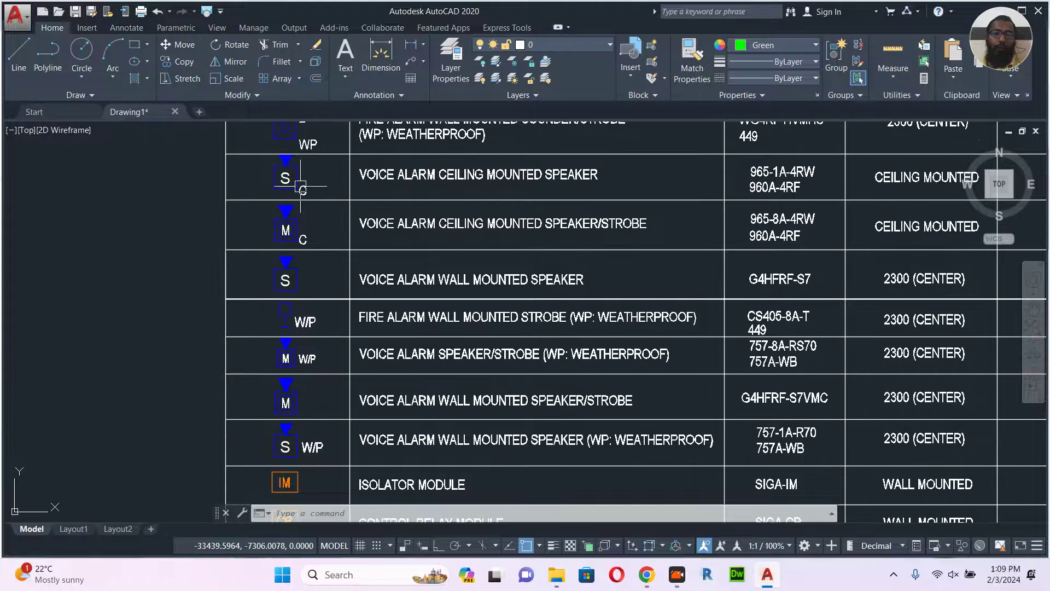
scroll(270, 398, "up", 5)
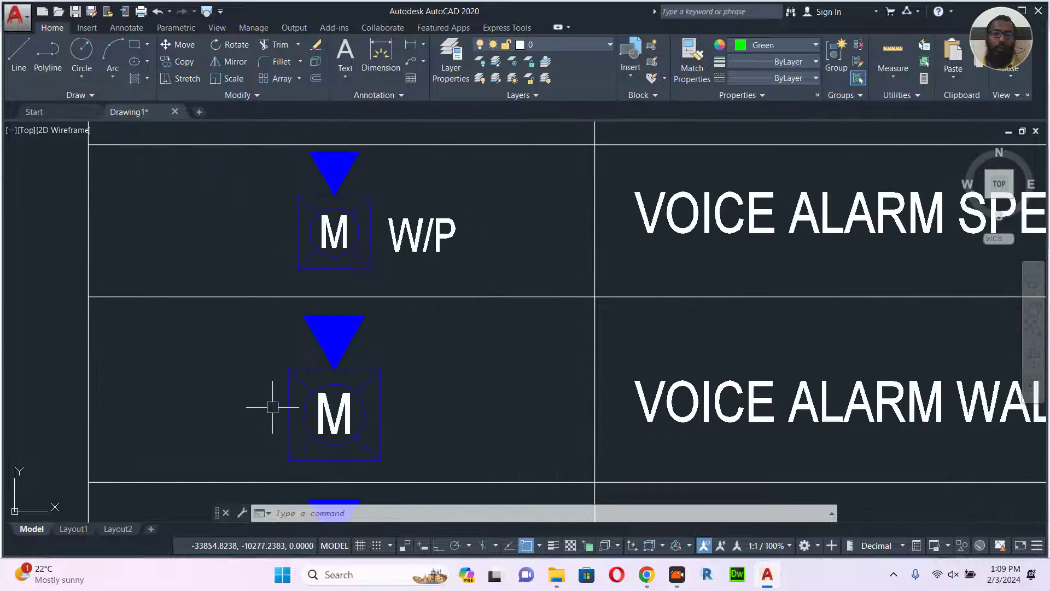
left_click(279, 467)
left_click(447, 275)
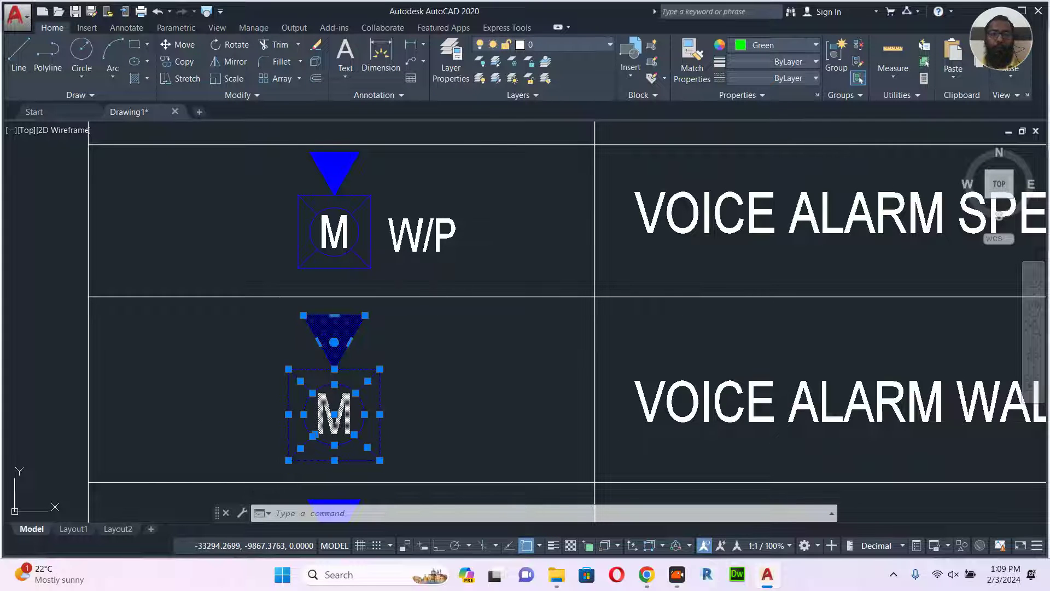
key("ctrl+shift+c")
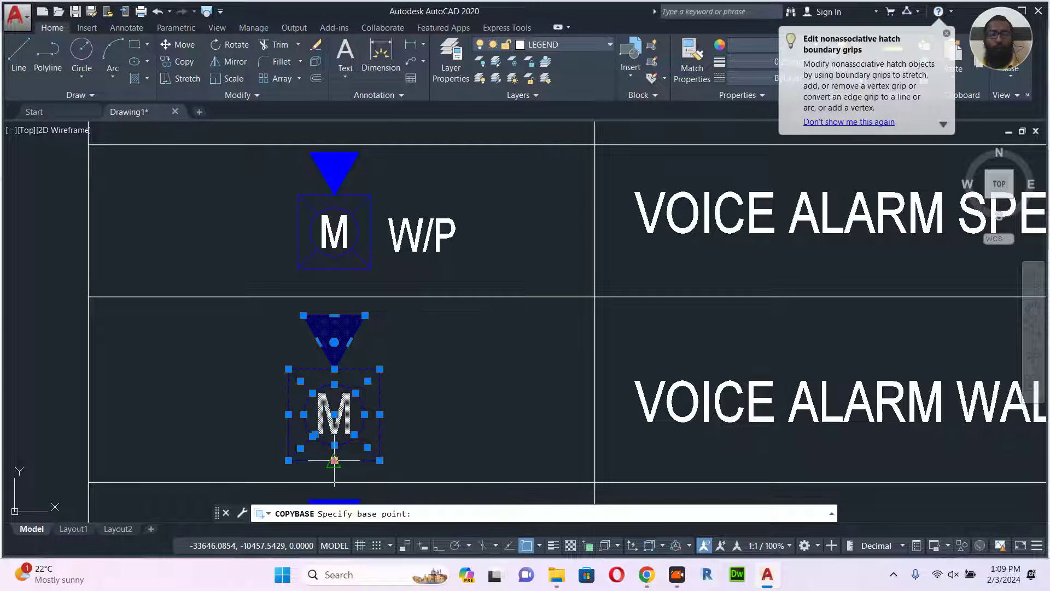
- Paste the wall mounted speaker/strobe as a block inside the first lower room, between the cyan duct and the partition
scroll(307, 335, "down", 5)
scroll(263, 309, "down", 7)
middle_click_drag(622, 287, 254, 358)
mouse_move(651, 181)
middle_mouse_down()
mouse_move(574, 309)
mouse_move(580, 328)
middle_mouse_up()
scroll(613, 269, "up", 5)
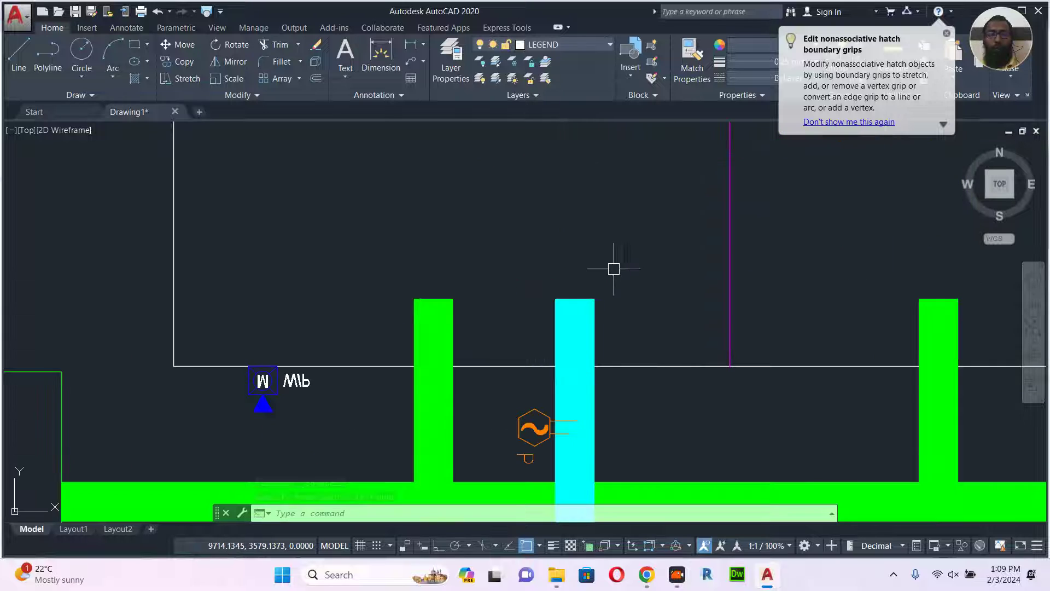
key("ctrl+shift+v")
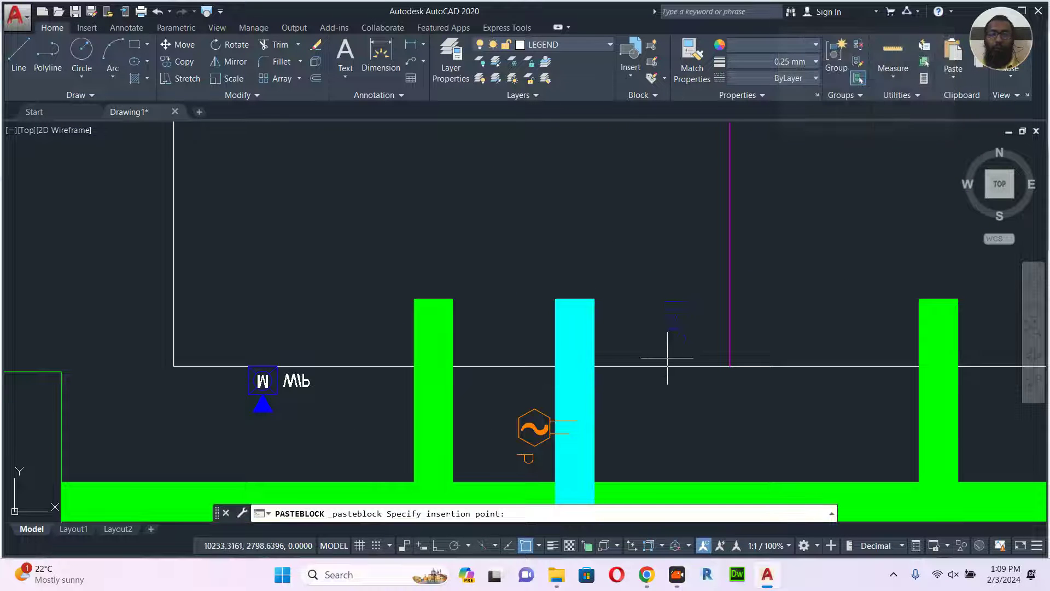
left_click(662, 360)
- Move the pasted speaker/strobe block by its base point exactly onto the lower outer wall line
middle_click_drag(688, 268, 471, 317)
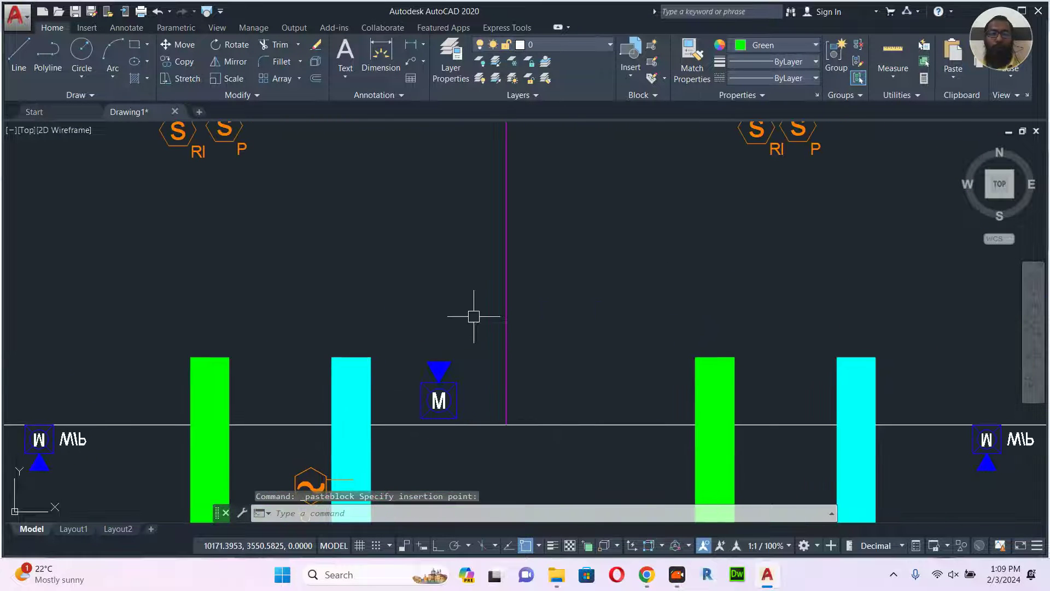
left_click(439, 419)
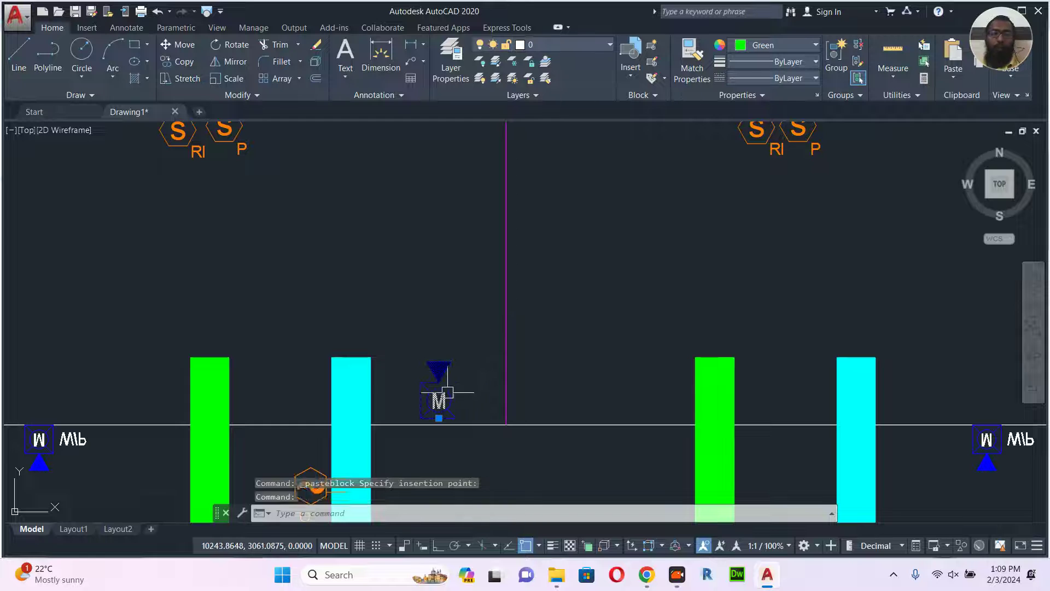
left_click(438, 419)
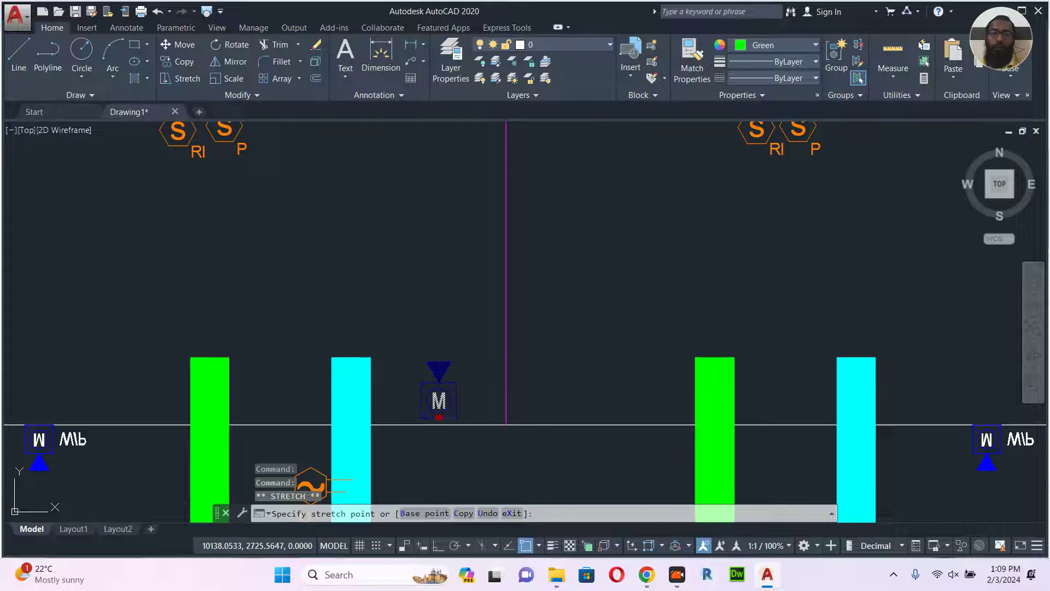
left_click(438, 425)
- Copy the speaker/strobe block horizontally with Ortho on to the lower walls of the second, third and far right rooms
scroll(687, 303, "down", 2)
middle_click_drag(688, 303, 479, 318)
mouse_move(542, 330)
middle_mouse_down()
mouse_move(520, 254)
mouse_move(366, 292)
mouse_move(309, 286)
middle_mouse_up()
key("Escape")
left_click(271, 262)
type("co")
key("Return")
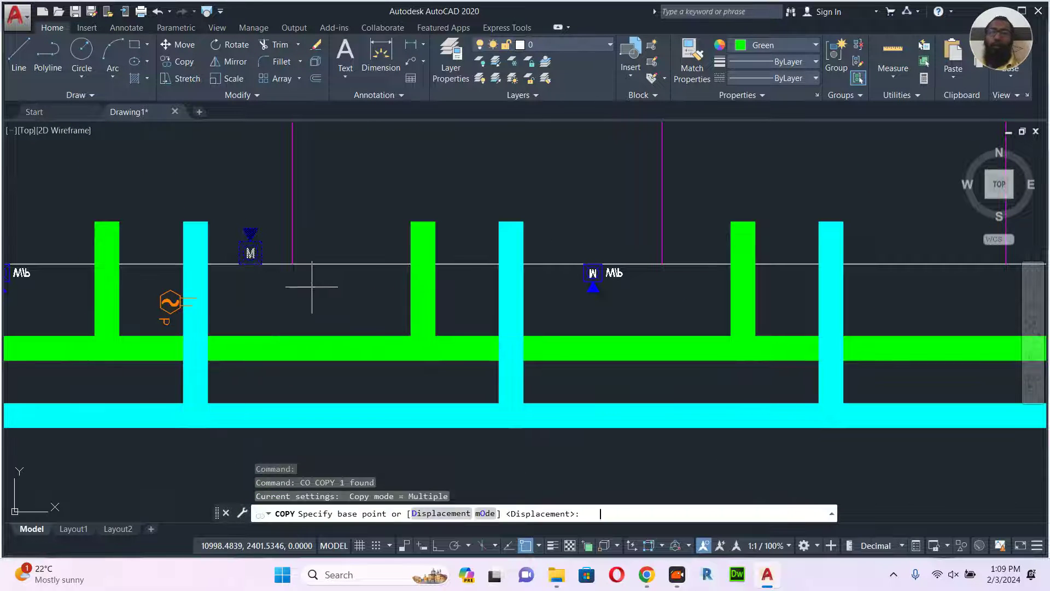
scroll(312, 287, "down", 5)
scroll(380, 344, "up", 2)
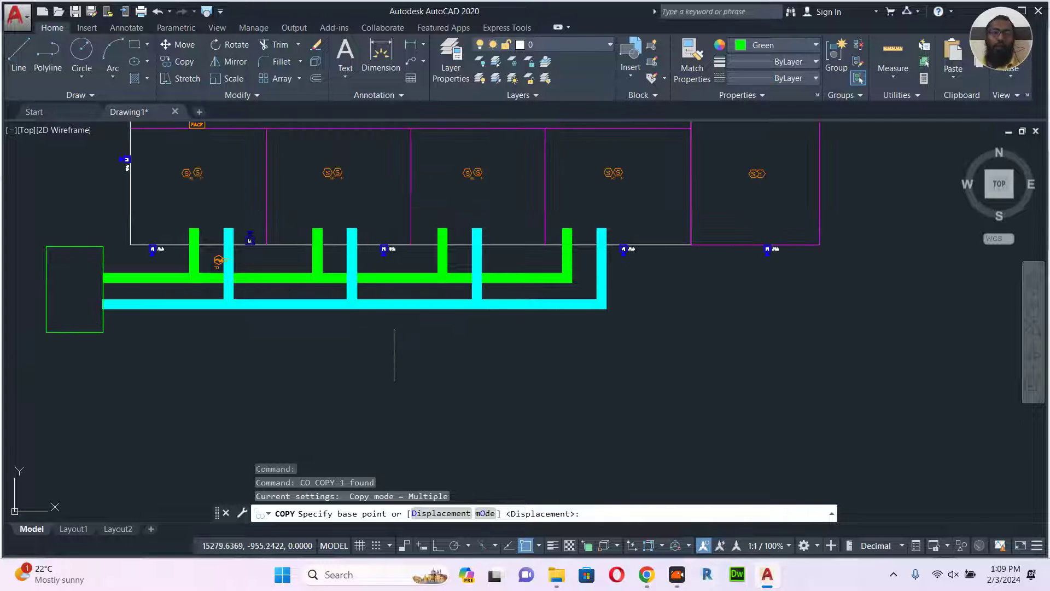
left_click(382, 361)
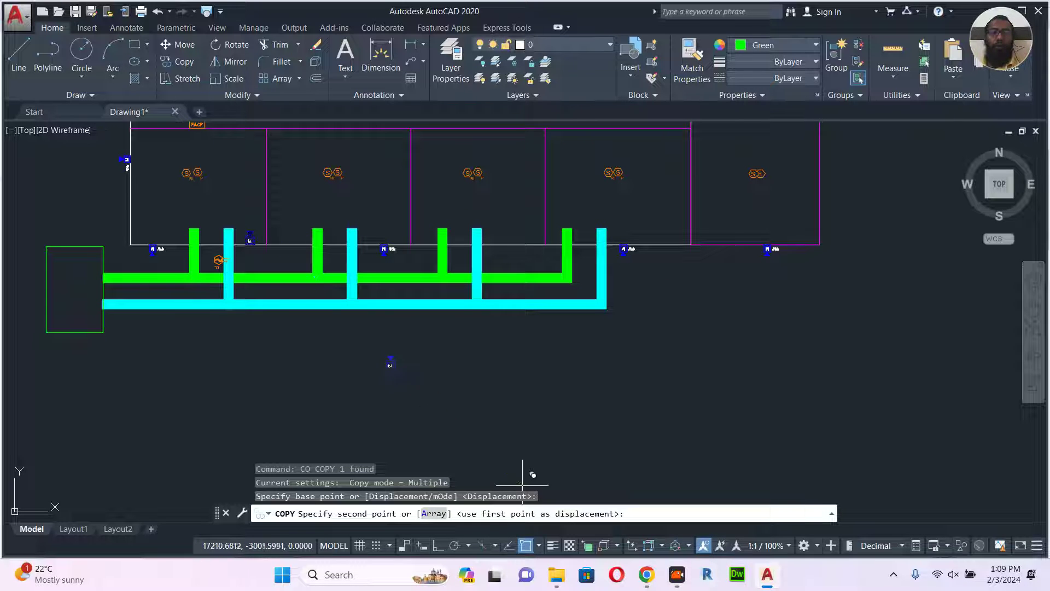
left_click(439, 545)
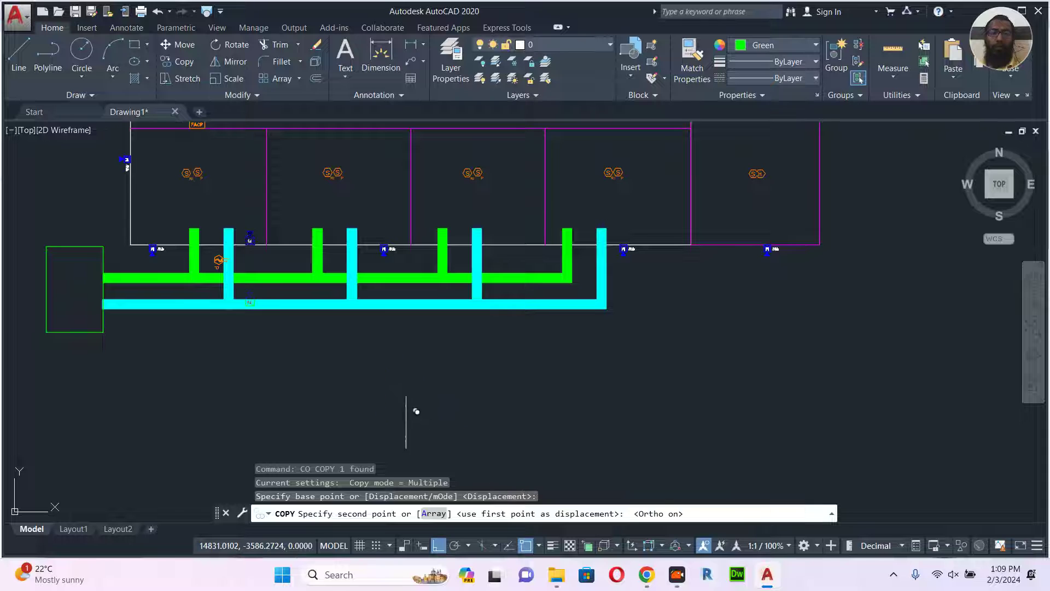
left_click(427, 352)
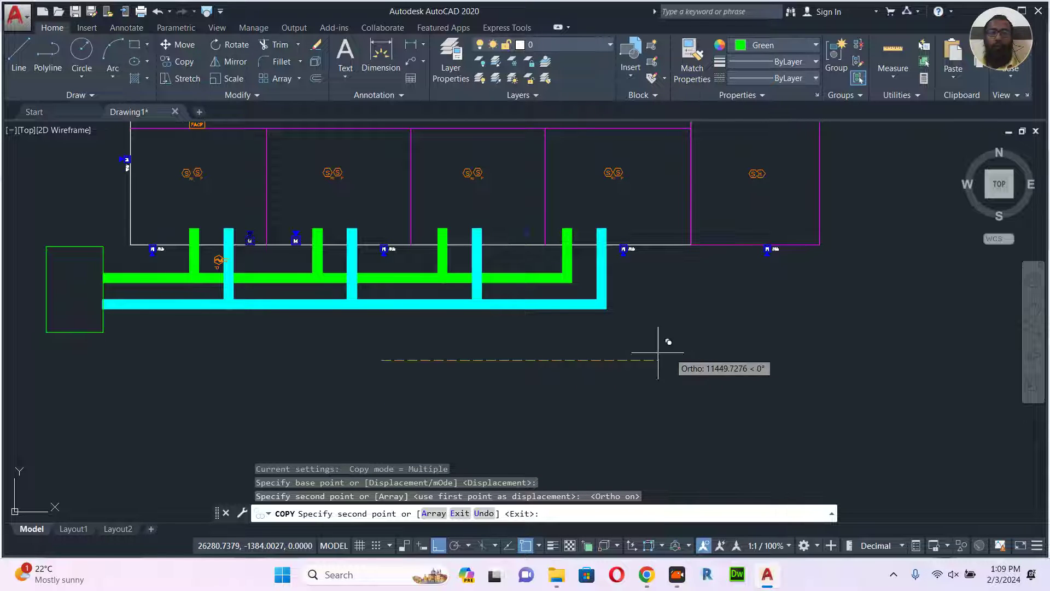
left_click(638, 353)
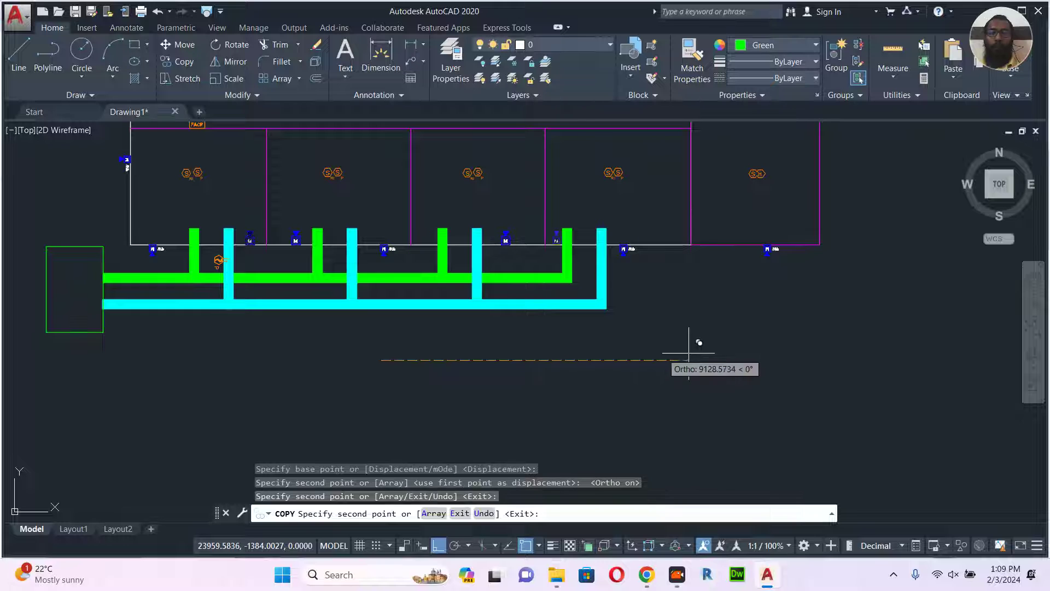
left_click(850, 344)
middle_click_drag(799, 329, 800, 412)
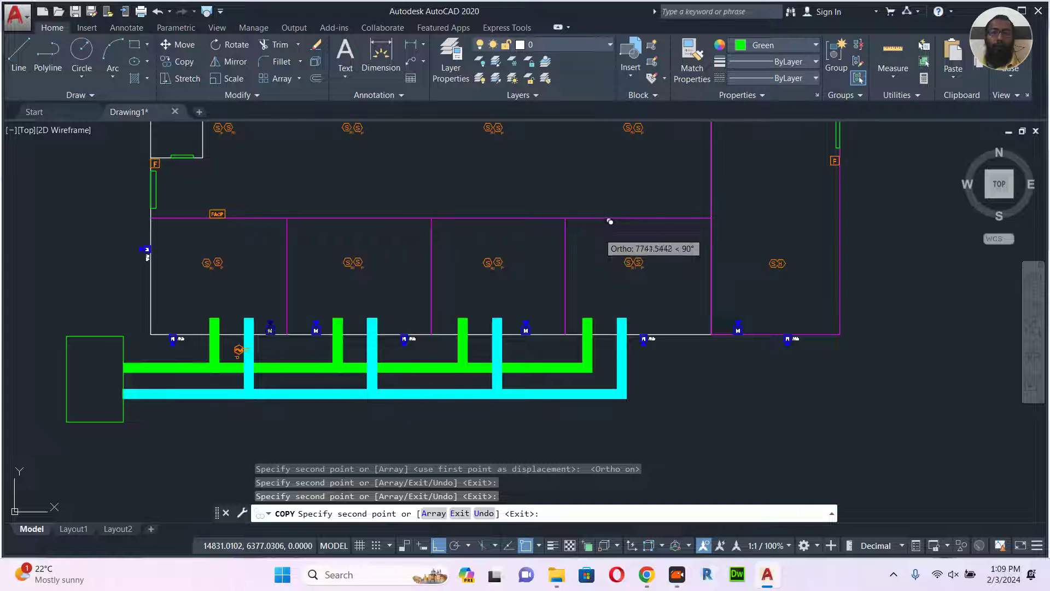
key("Escape")
- Copy the legend's fire alarm wall mounted sounder/strobe symbol without WP label, using the bottom centre of its square as base point
scroll(583, 219, "down", 2)
mouse_move(338, 337)
middle_mouse_down()
mouse_move(394, 340)
mouse_move(571, 285)
mouse_move(644, 283)
middle_mouse_up()
middle_click_drag(225, 335, 547, 228)
scroll(260, 375, "up", 6)
middle_click_drag(332, 315, 328, 512)
middle_click_drag(360, 282, 353, 446)
middle_click_drag(337, 248, 354, 394)
scroll(356, 372, "down", 4)
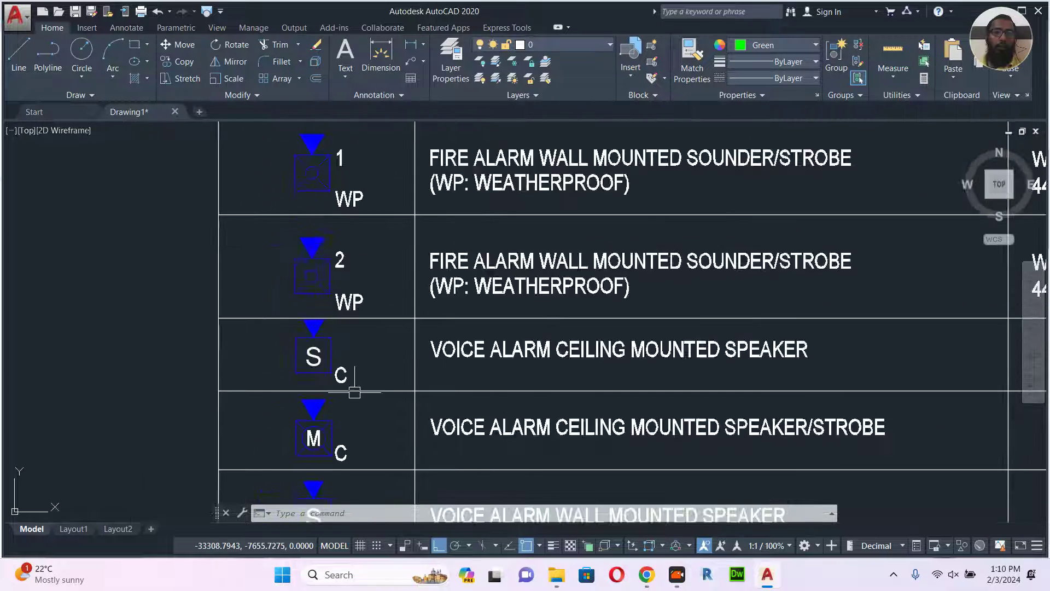
scroll(326, 202, "up", 2)
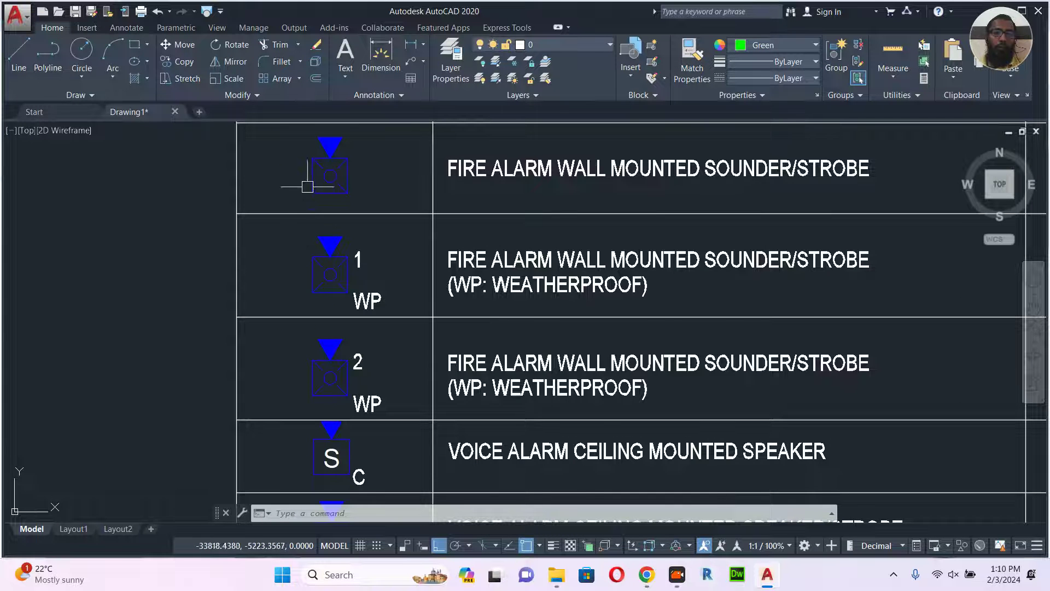
middle_click_drag(314, 154, 314, 203)
scroll(313, 203, "up", 3)
left_click(304, 151)
left_click(414, 263)
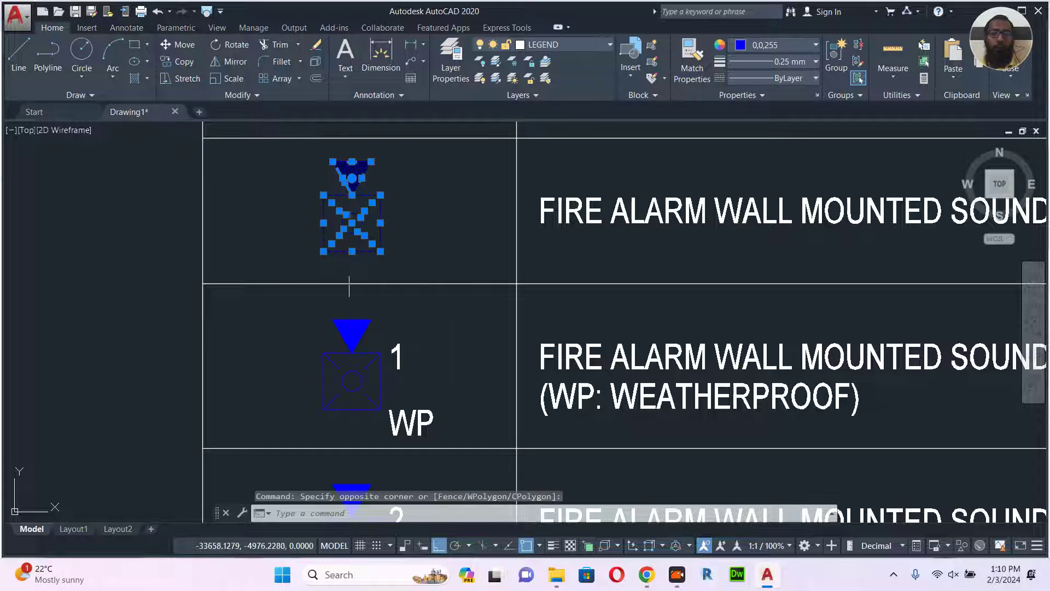
key("ctrl+shift+c")
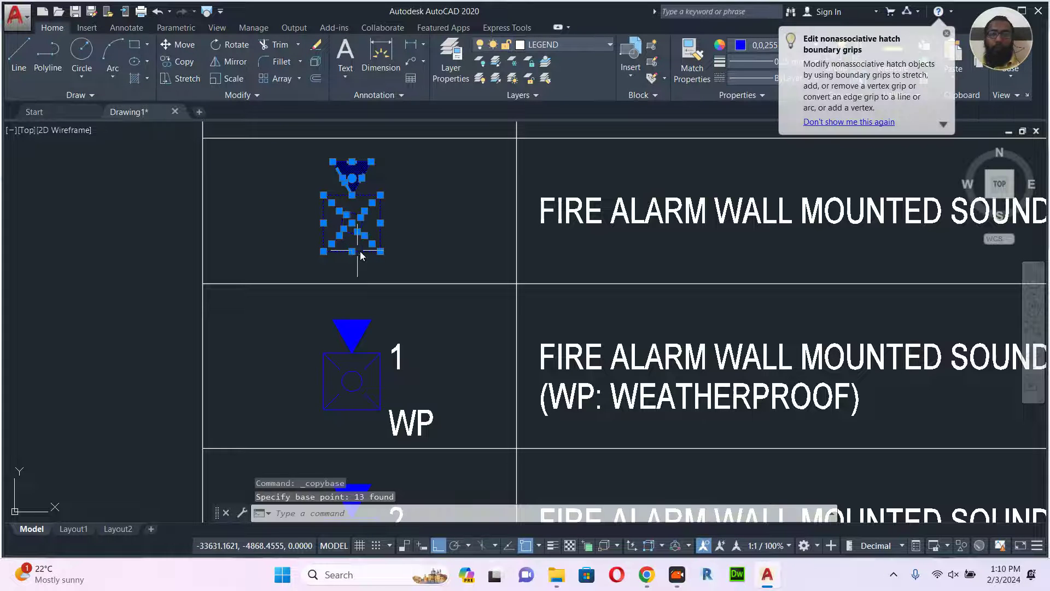
- Paste the sounder/strobe as a block on the upper side of the magenta corridor wall, just right of the FACP
scroll(356, 255, "down", 10)
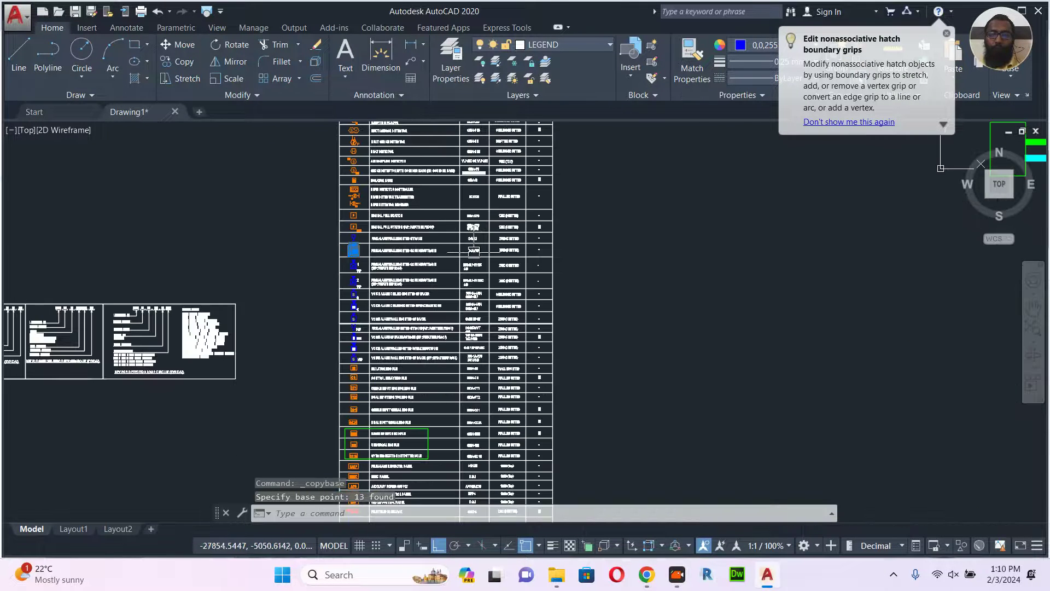
middle_click_drag(497, 279, 114, 434)
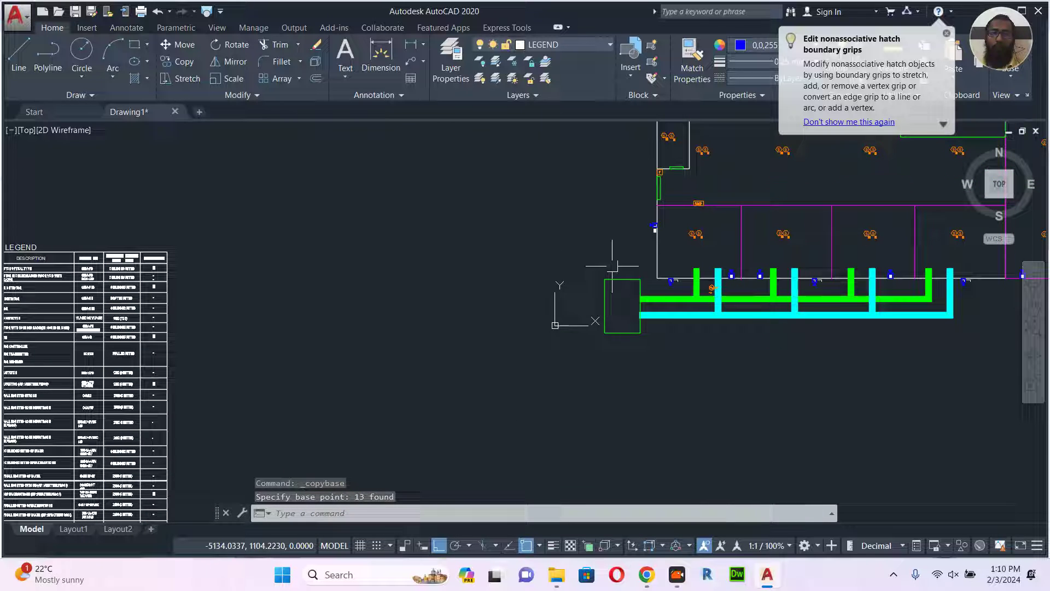
scroll(758, 196, "up", 3)
middle_click_drag(758, 196, 560, 265)
scroll(544, 277, "up", 3)
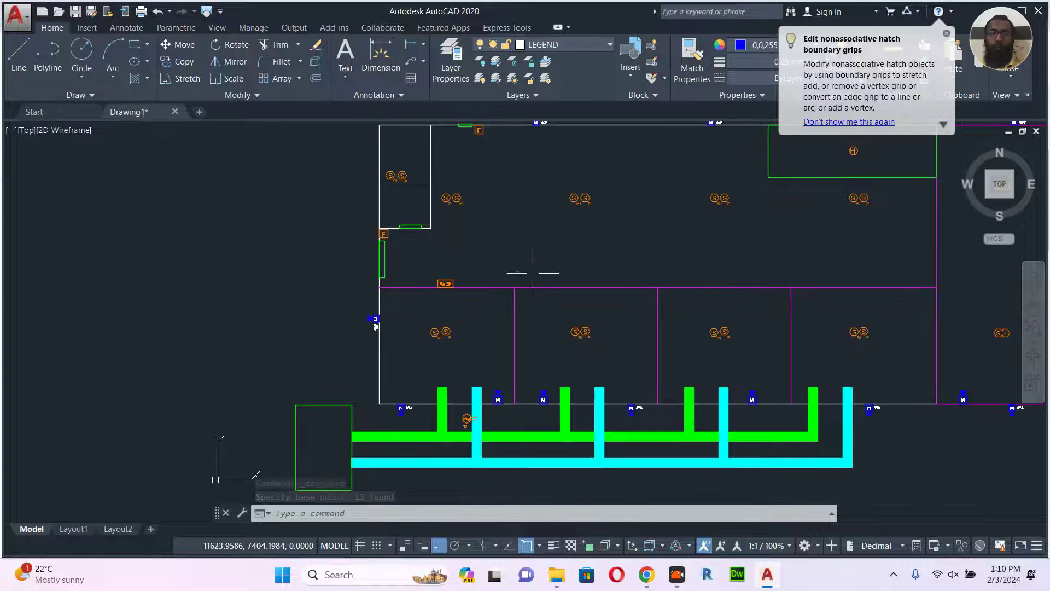
key("ctrl+shift+v")
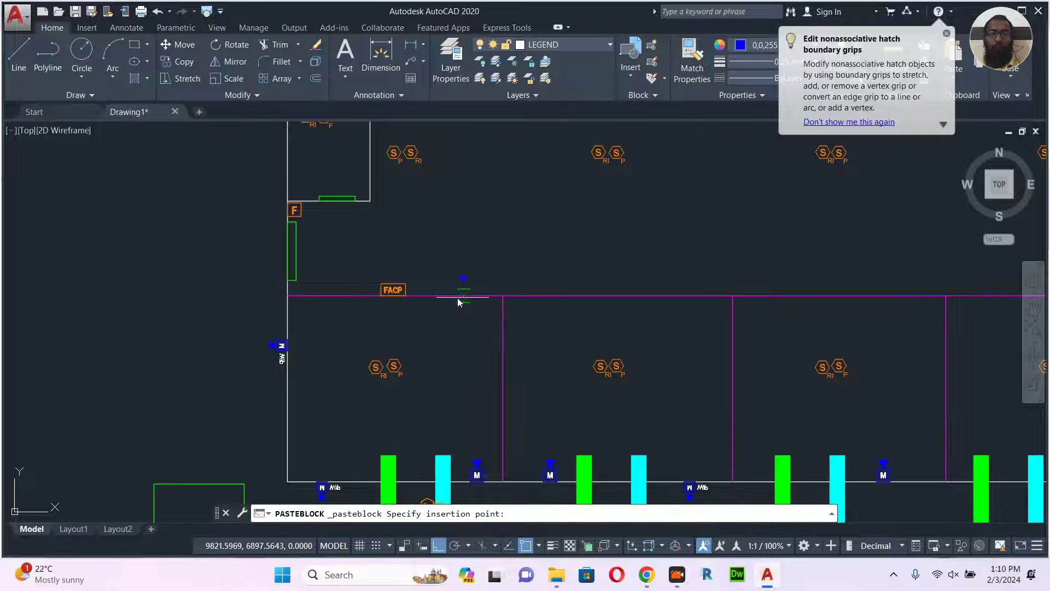
left_click(465, 292)
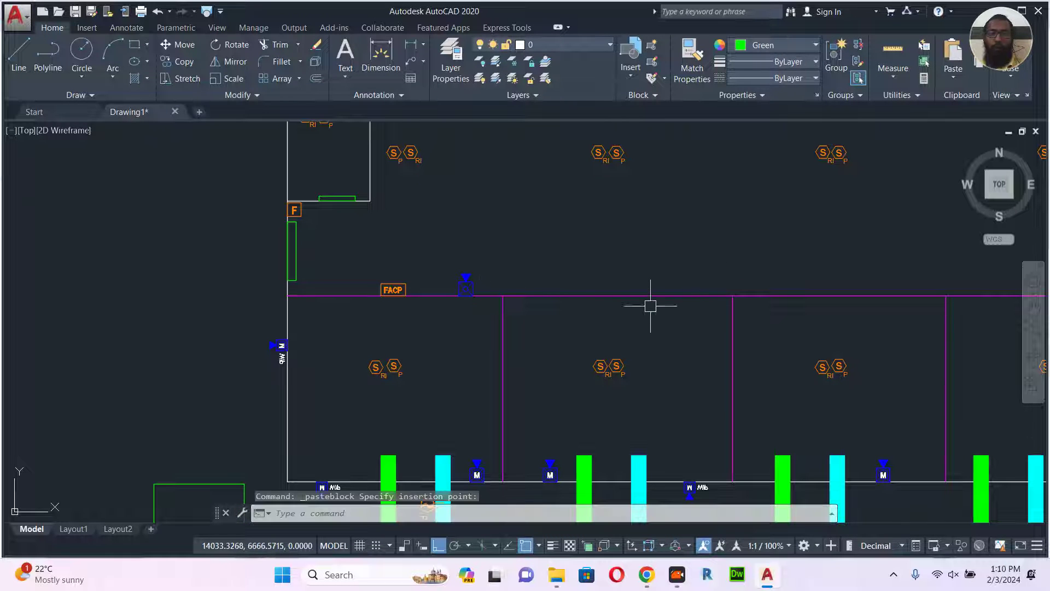
- Place another sounder/strobe on the corridor wall above the third room and copy it horizontally to above the fourth room
left_click(770, 297)
middle_click_drag(770, 284, 547, 336)
type("c")
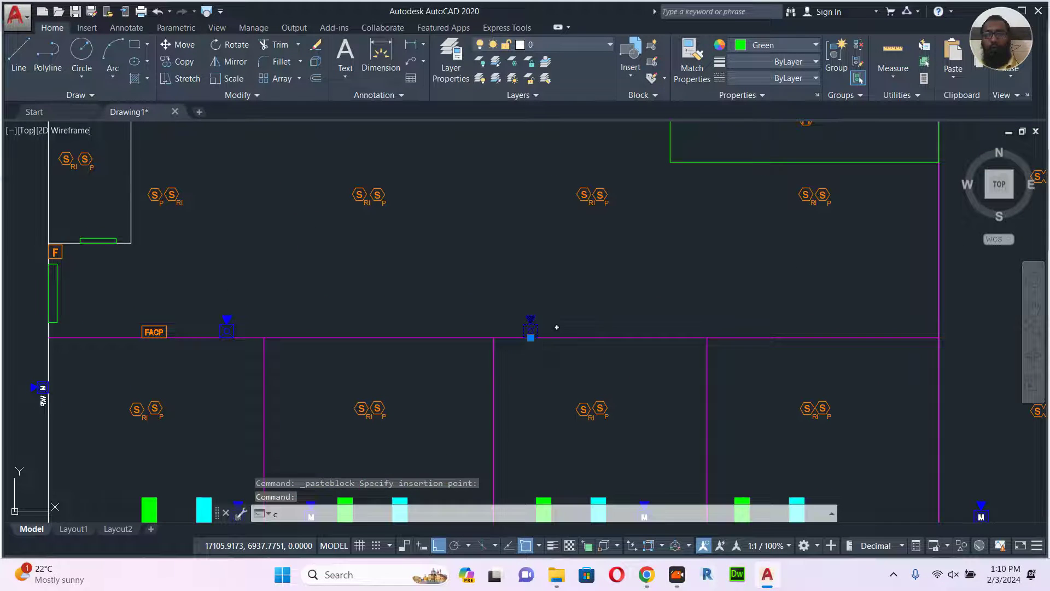
type("o")
key("Return")
left_click(571, 278)
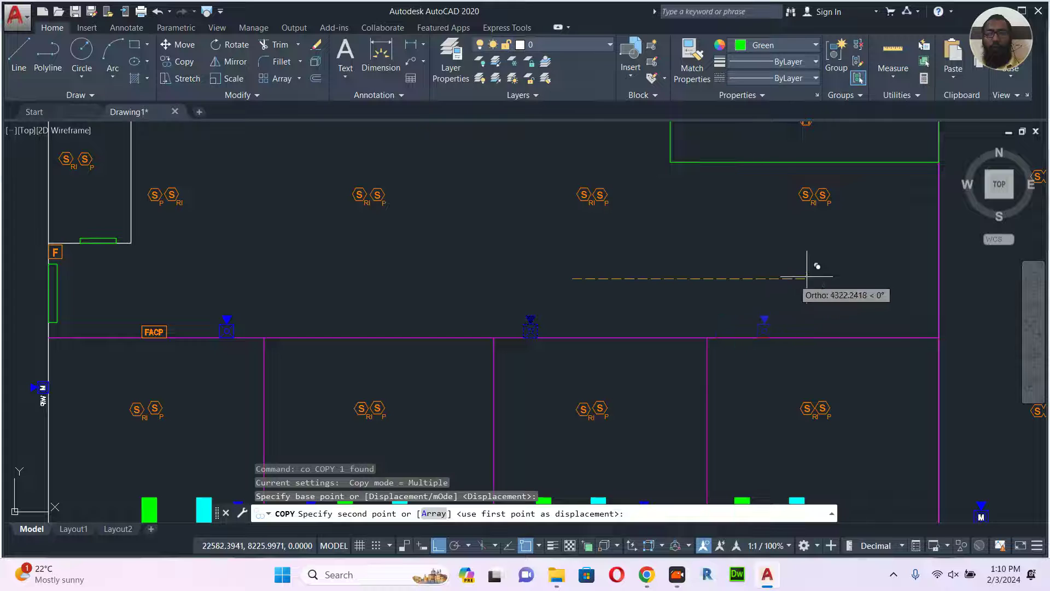
left_click(833, 277)
key("Escape")
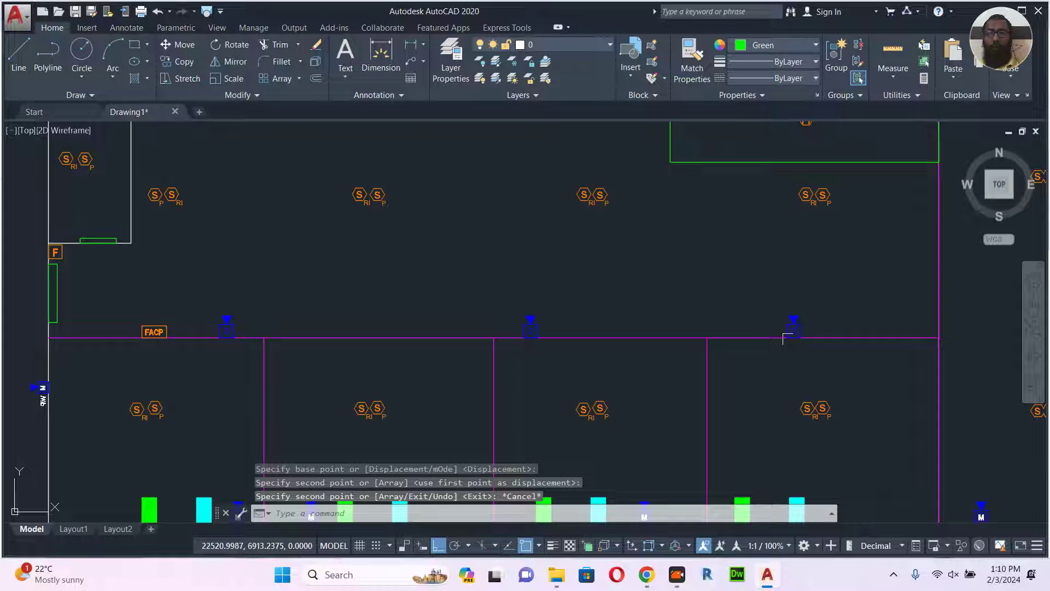
left_click(795, 335)
scroll(803, 346, "up", 2)
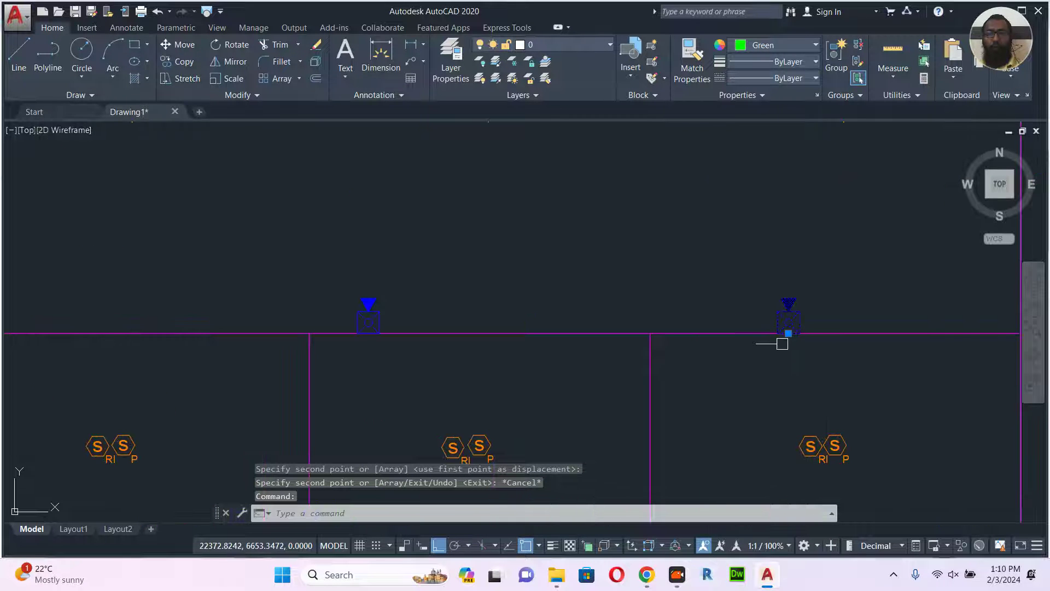
type("c")
key("BackSpace")
scroll(711, 329, "down", 2)
middle_click_drag(613, 290, 581, 197)
key("Escape")
scroll(547, 284, "down", 2)
key("Escape")
- Copy the third room's wall mounted speaker/strobe block from its bottom point onto the lower wall of the green-outlined room
scroll(555, 290, "up", 2)
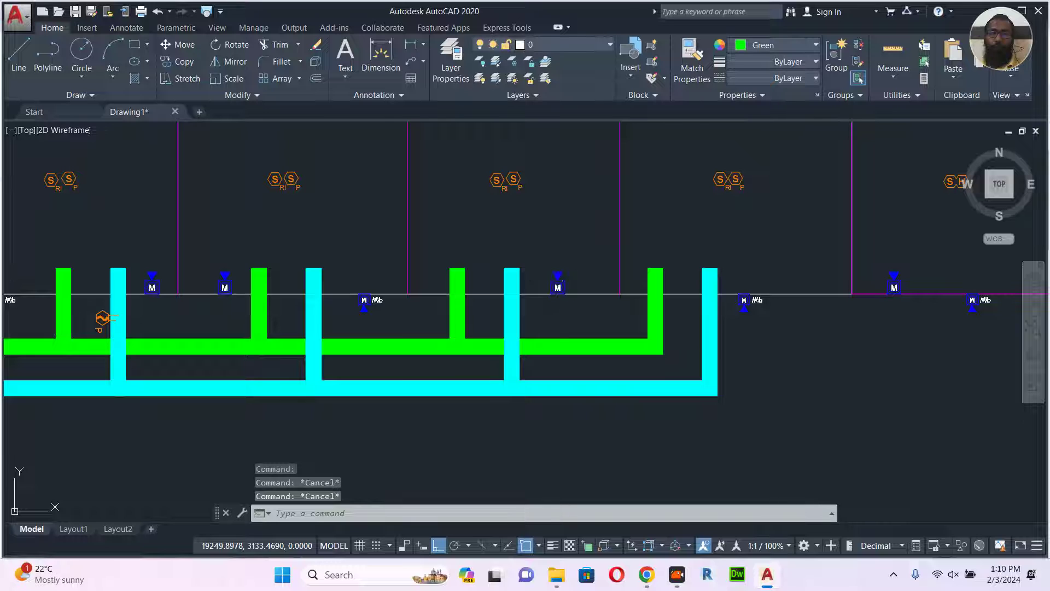
left_click(557, 287)
scroll(557, 287, "up", 2)
type("co")
key("Return")
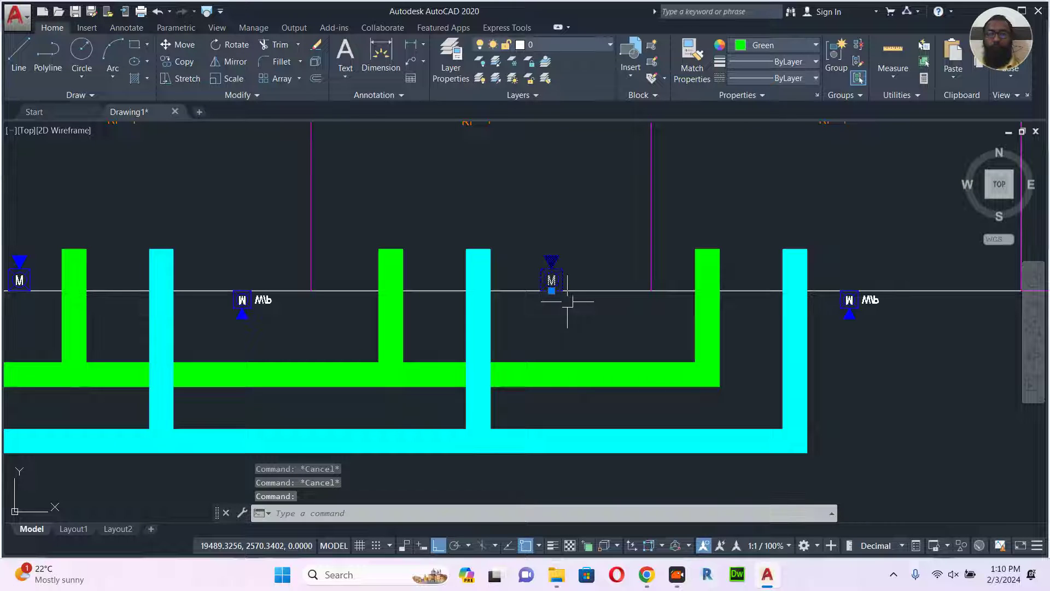
scroll(551, 297, "up", 2)
left_click(552, 298)
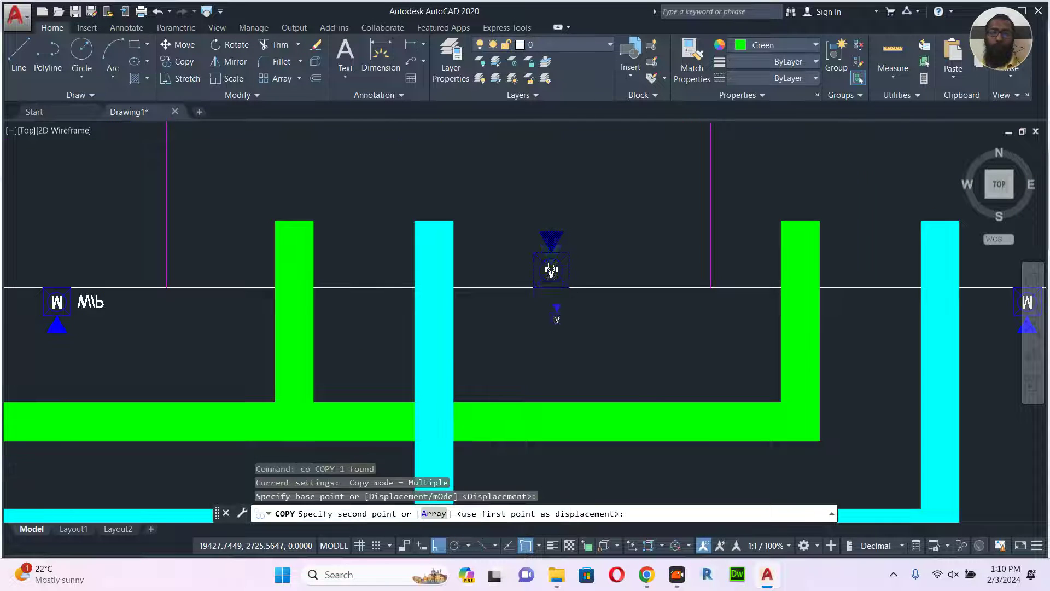
scroll(553, 317, "down", 6)
scroll(581, 227, "up", 2)
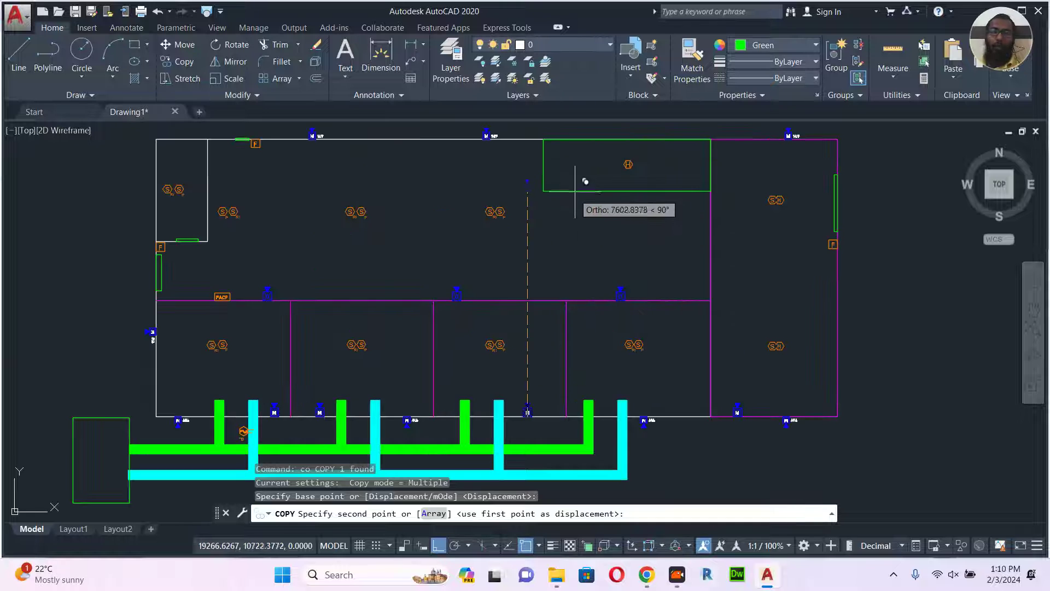
left_click(585, 187)
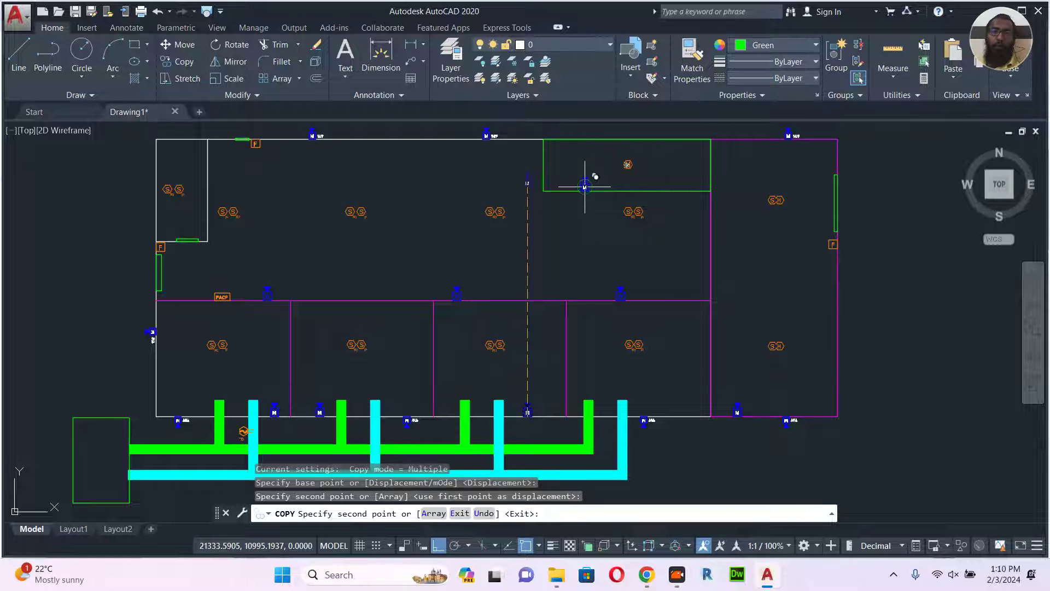
- Place another speaker/strobe copy on the small upper-left room's lower wall, left of its door, and end the copying
scroll(174, 222, "up", 6)
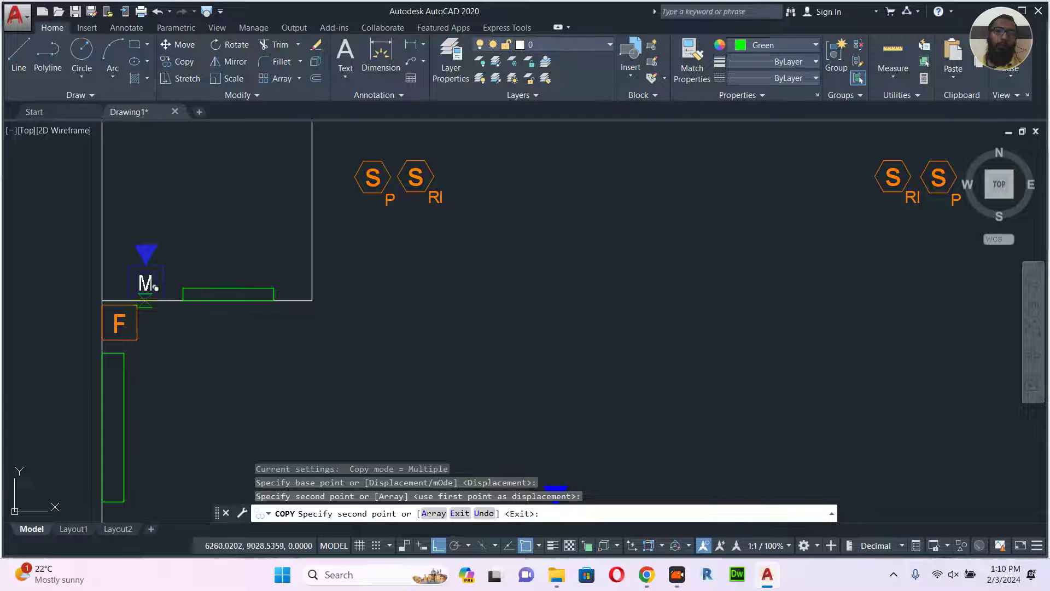
left_click(145, 301)
key("Escape")
- Copy the F device beside the upper wall's door onto the magenta corridor wall above the second room
scroll(203, 260, "down", 2)
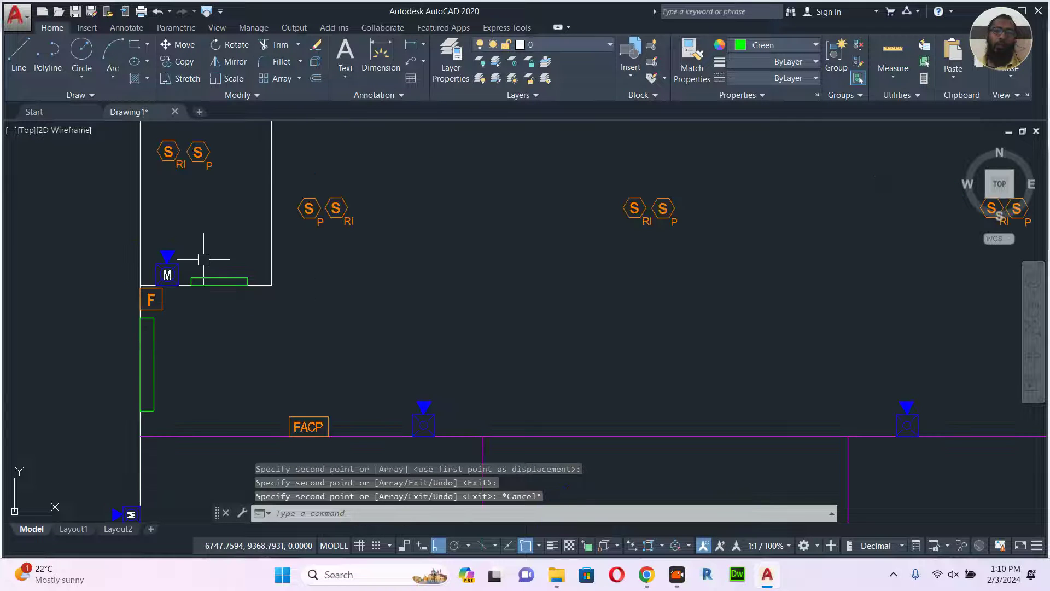
scroll(409, 279, "down", 2)
scroll(409, 290, "down", 2)
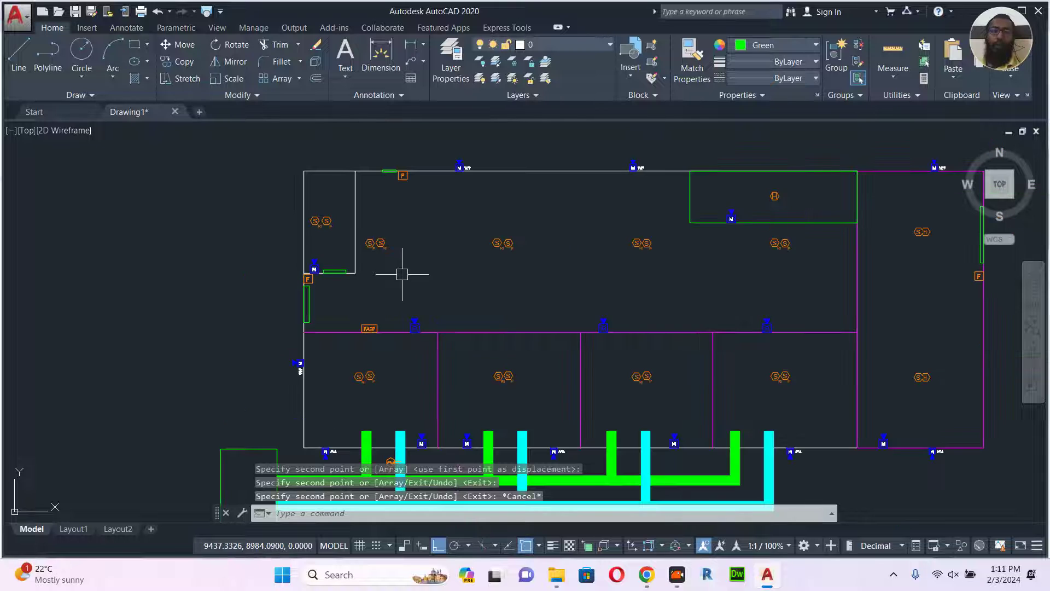
mouse_move(402, 273)
middle_mouse_down()
mouse_move(392, 232)
mouse_move(340, 240)
middle_mouse_up()
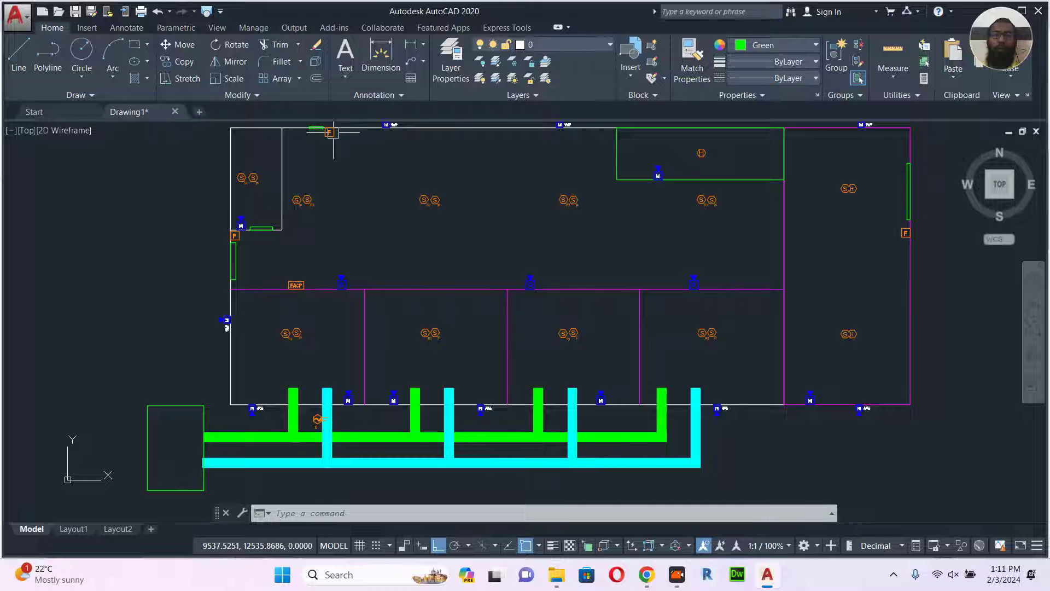
left_click(332, 135)
type("c")
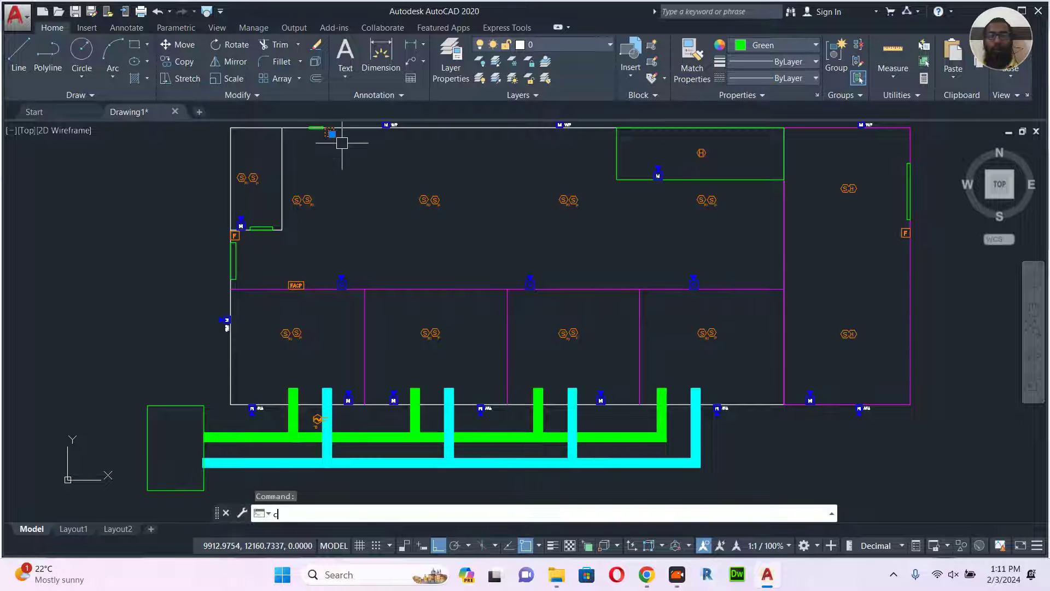
type("o")
key("Return")
scroll(331, 134, "up", 2)
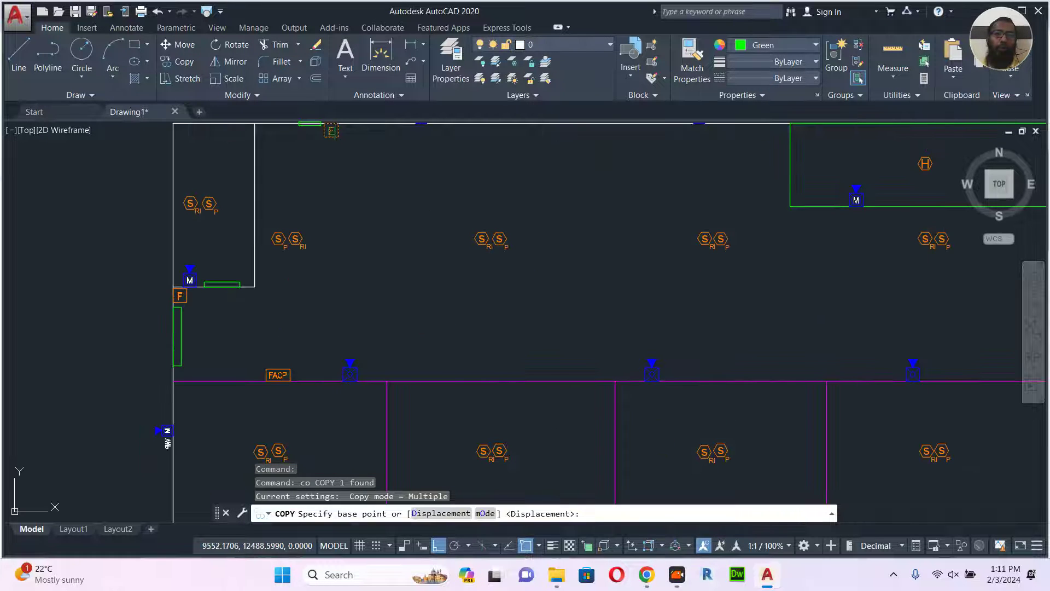
left_click(333, 134)
middle_click_drag(448, 233, 312, 160)
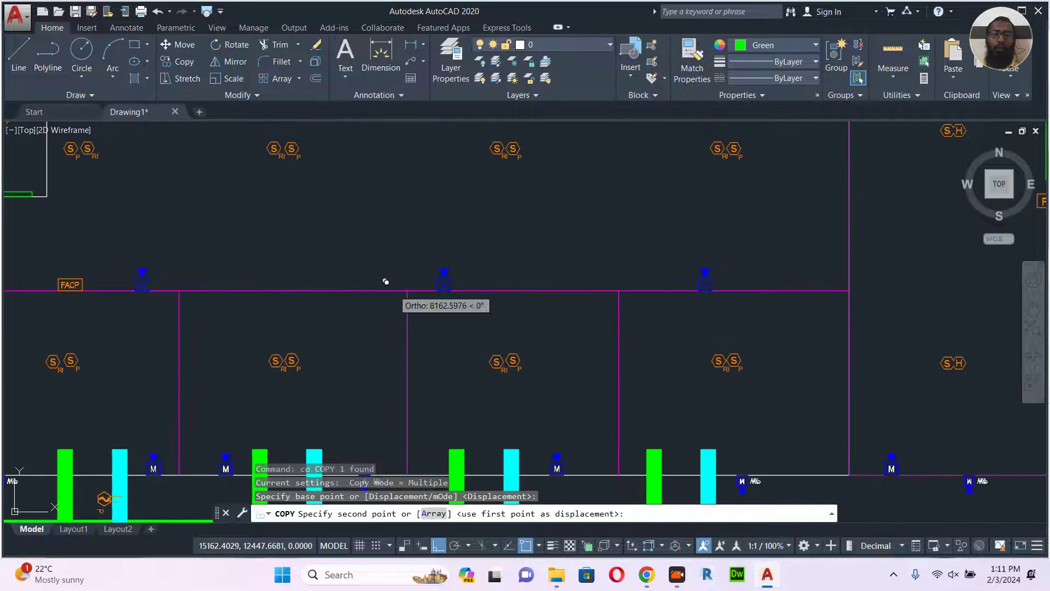
left_click(329, 290)
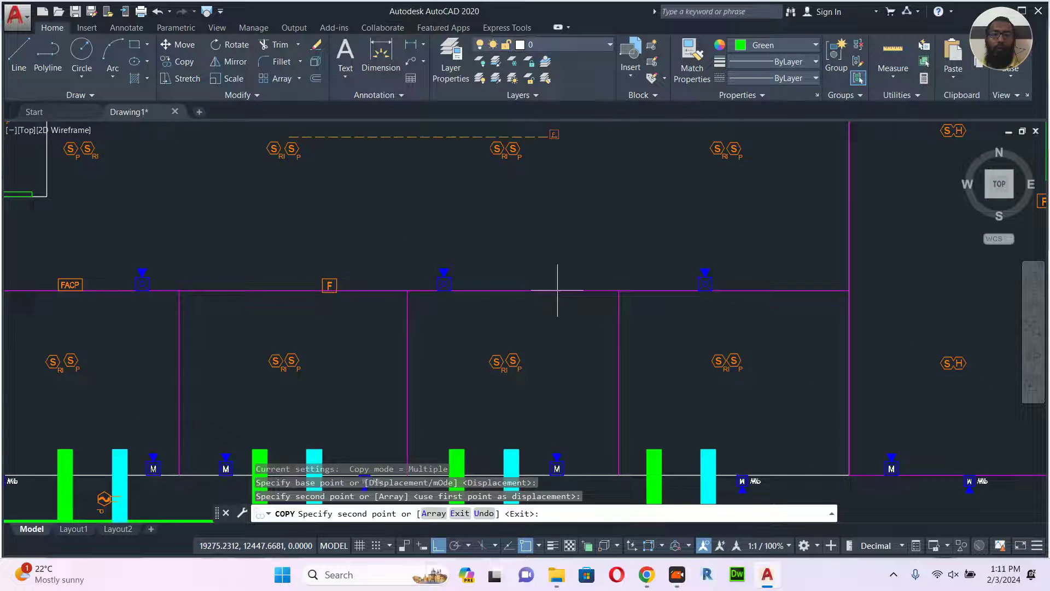
- Place another F copy above the third room's far end and move it vertically so it sits on the corridor wall's upper side
scroll(558, 290, "down", 2)
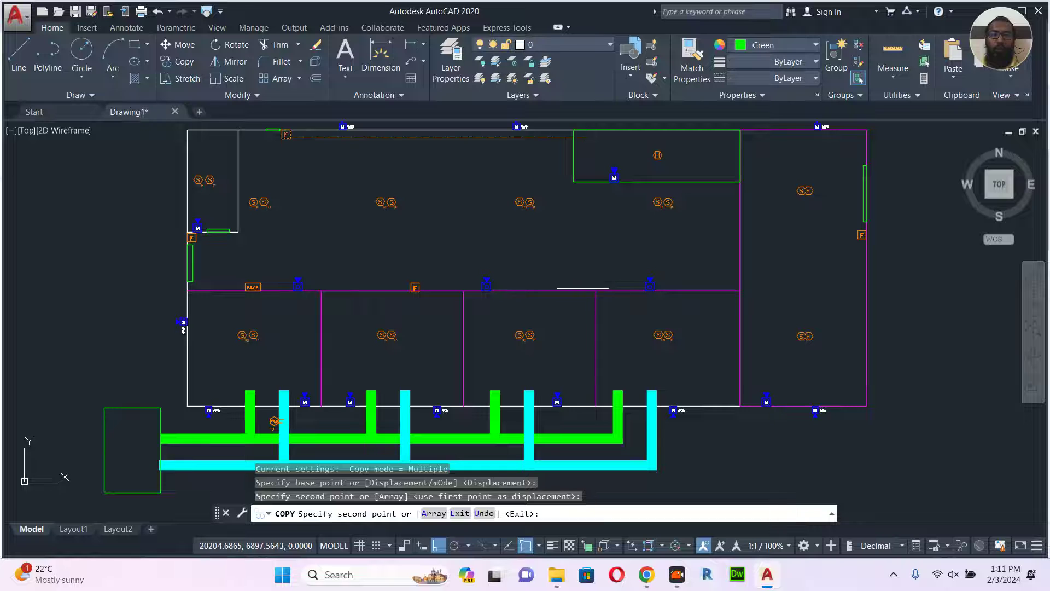
left_click(582, 287)
key("Escape")
scroll(583, 288, "up", 5)
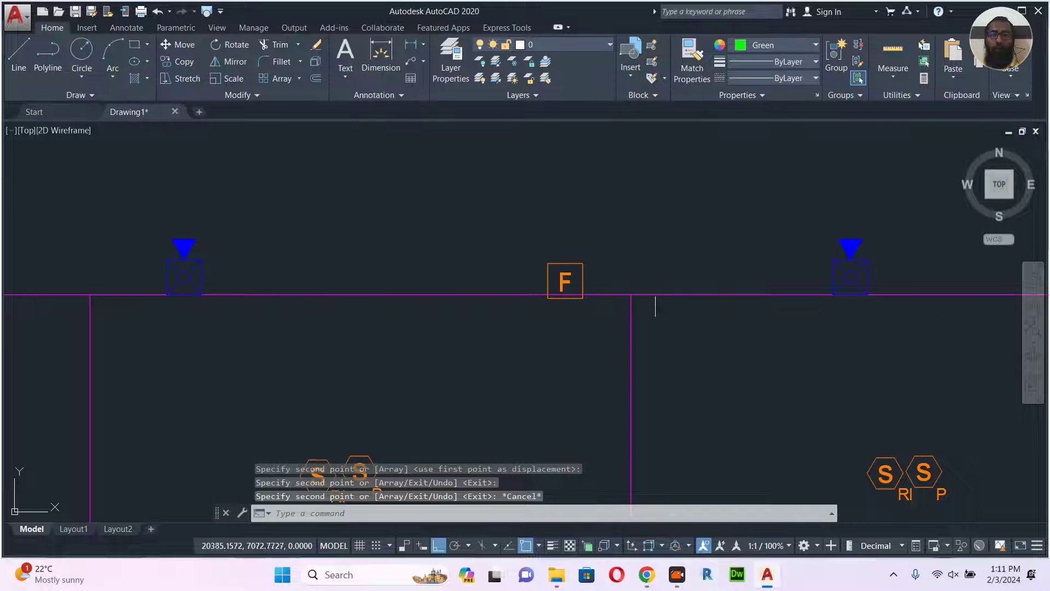
left_click(576, 290)
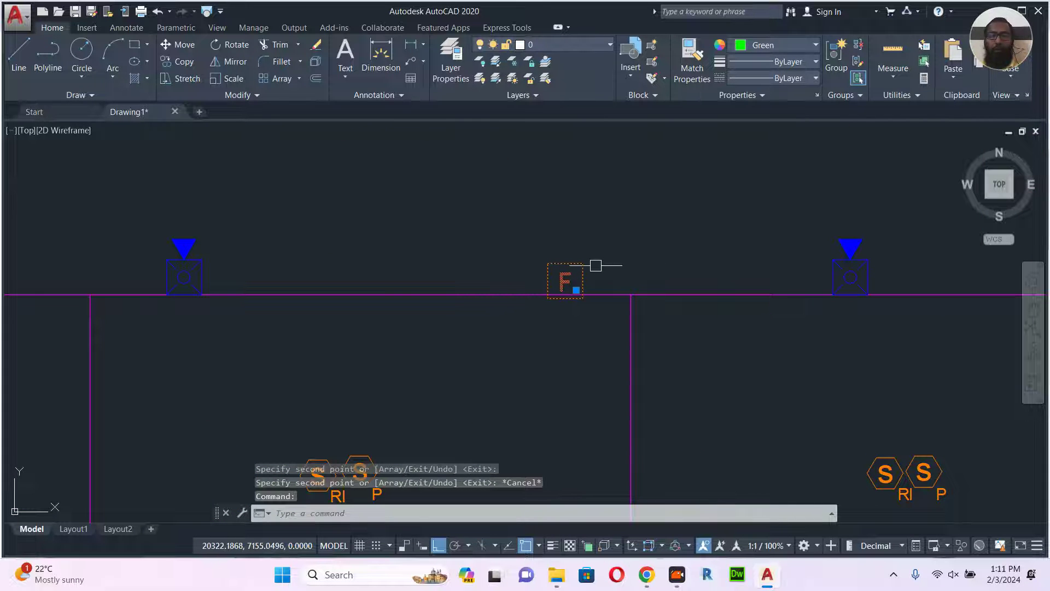
type("m")
key("Return")
left_click(610, 252)
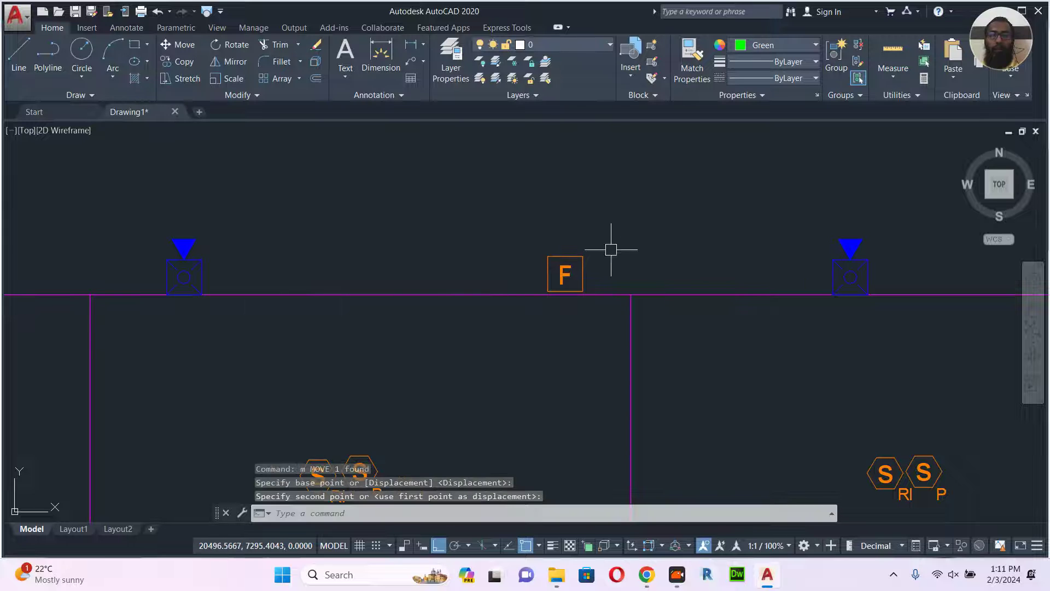
- Move the F device above the second room horizontally along the corridor wall, close to the partition with the first room
scroll(699, 296, "down", 2)
scroll(536, 312, "down", 2)
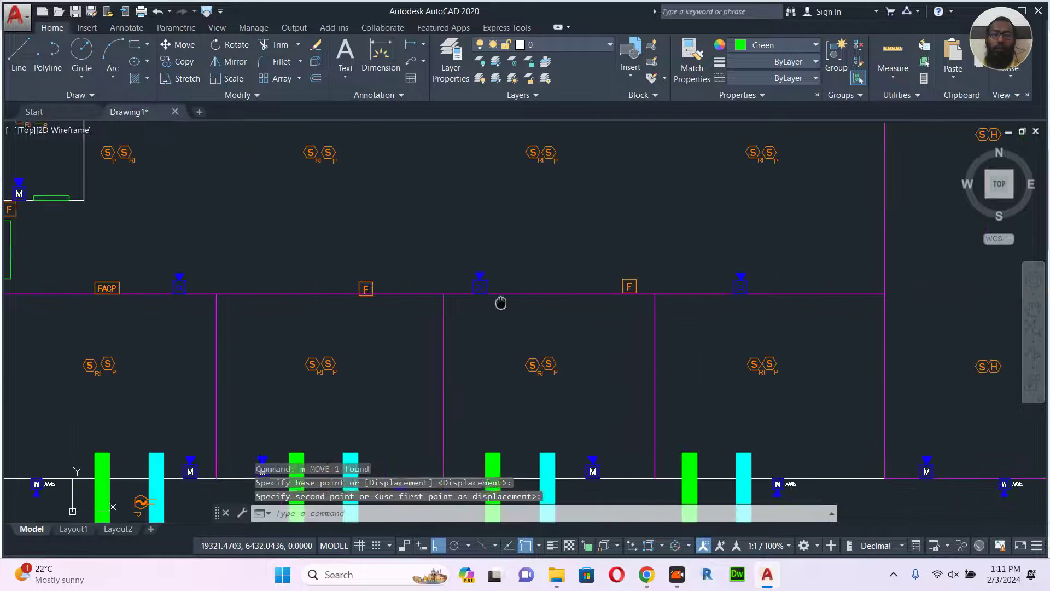
middle_click_drag(500, 300, 598, 301)
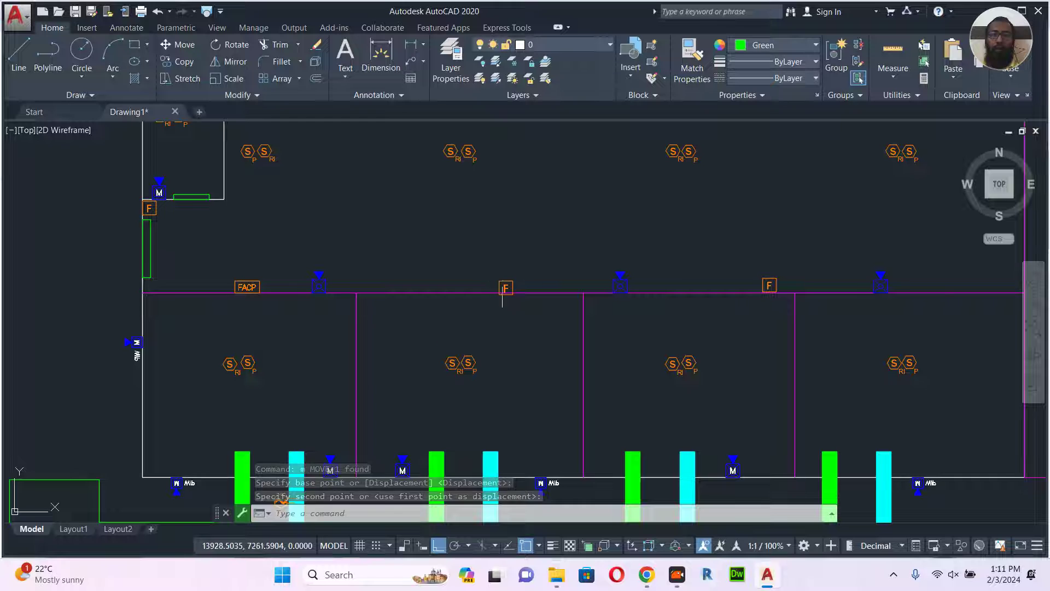
left_click(508, 290)
type("m")
key("Return")
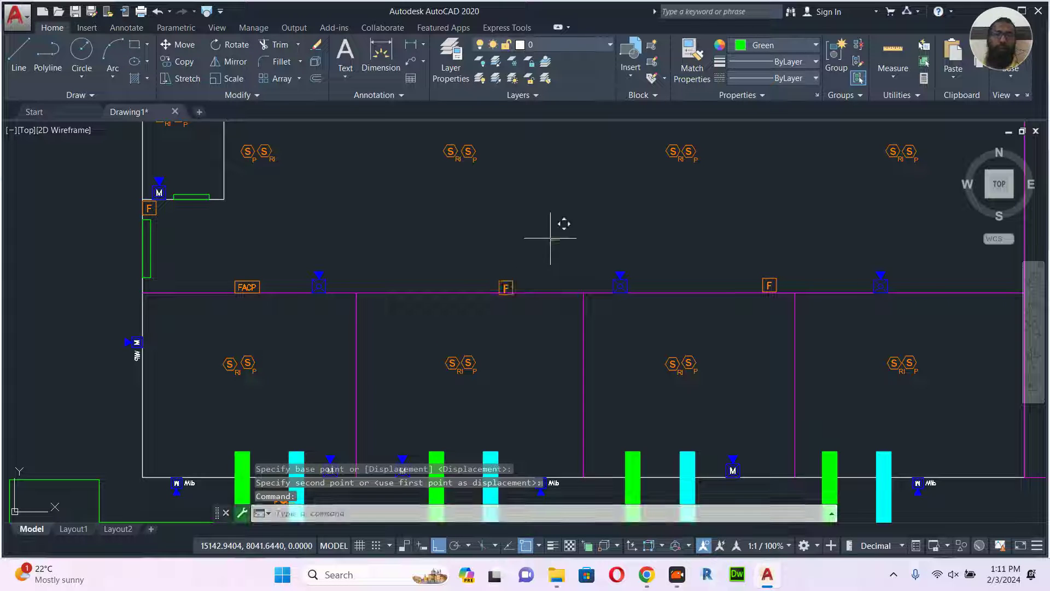
left_click(558, 239)
key("Escape")
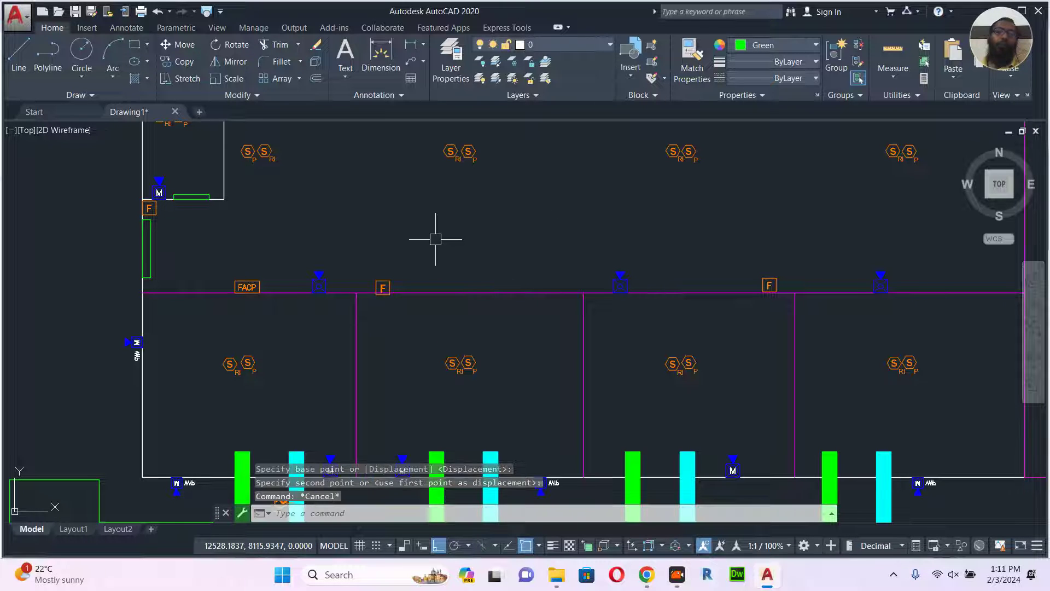
- Move the sounder/strobe above the first room horizontally along the corridor wall to the other side of the FACP
left_click(320, 282)
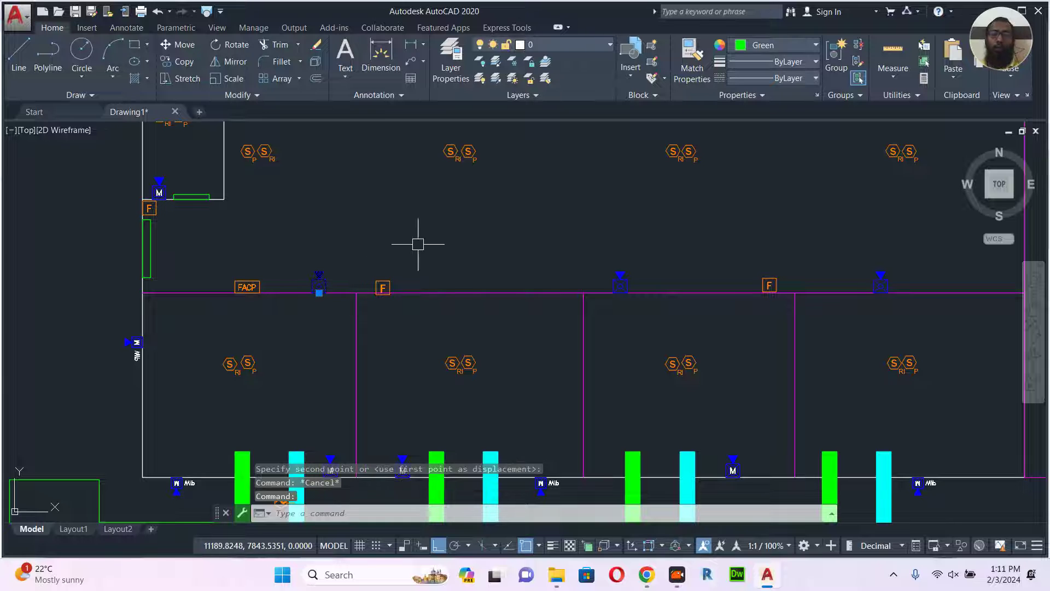
type("m")
key("Return")
left_click(455, 224)
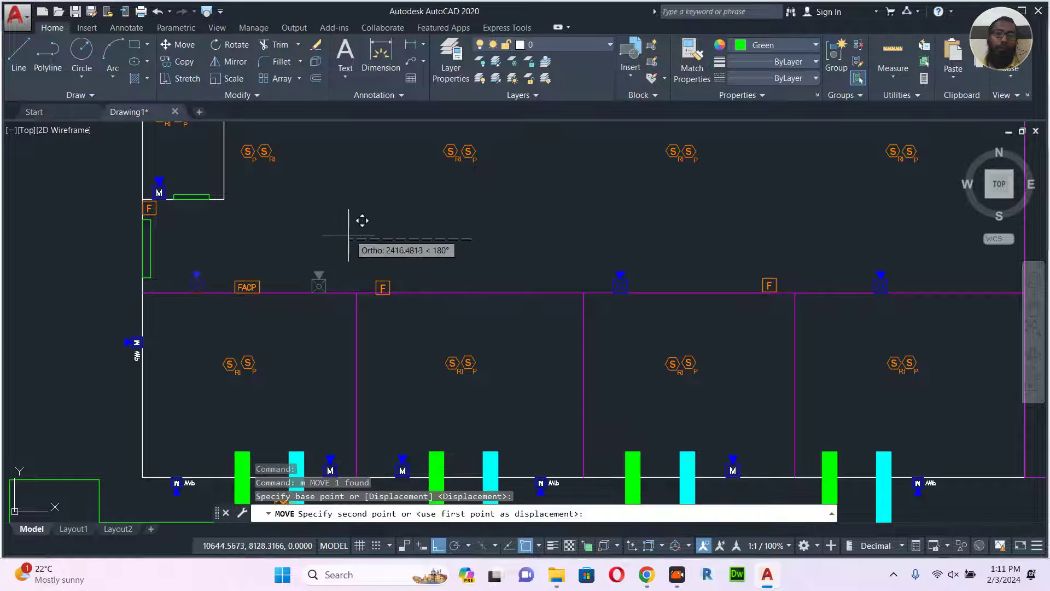
left_click(332, 224)
key("Escape")
- Examine the duct detector and the green and cyan duct branches below the first room
scroll(375, 270, "down", 6)
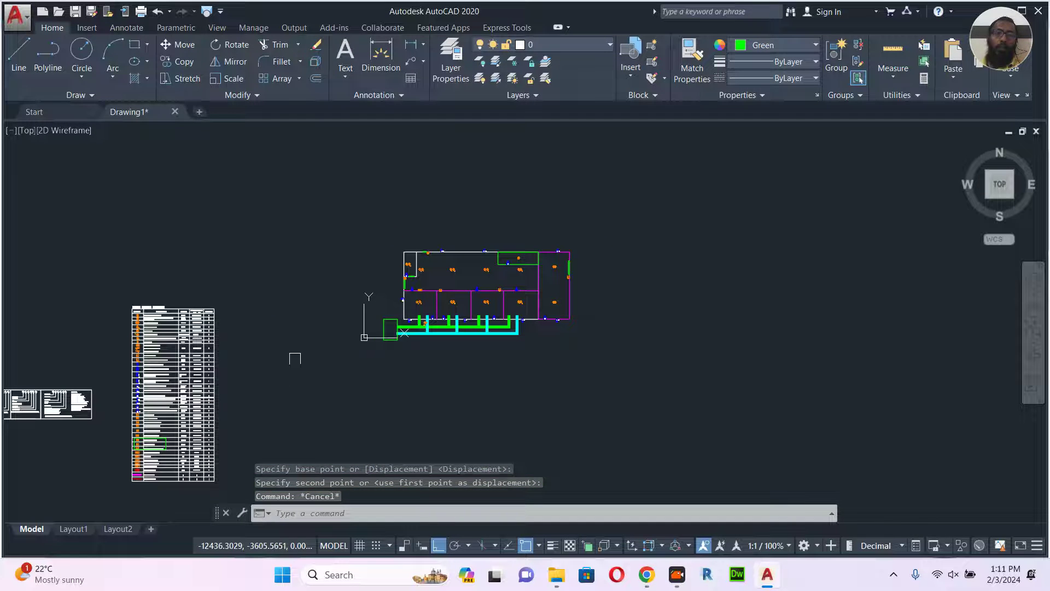
middle_click_drag(347, 351, 404, 318)
scroll(400, 327, "up", 6)
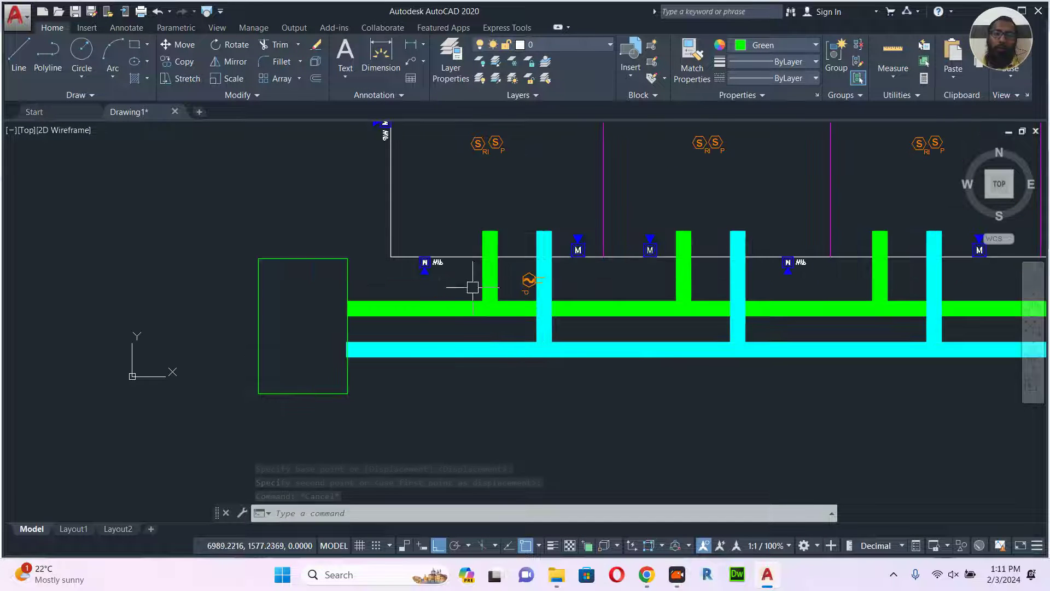
middle_click_drag(515, 271, 460, 287)
scroll(448, 306, "up", 4)
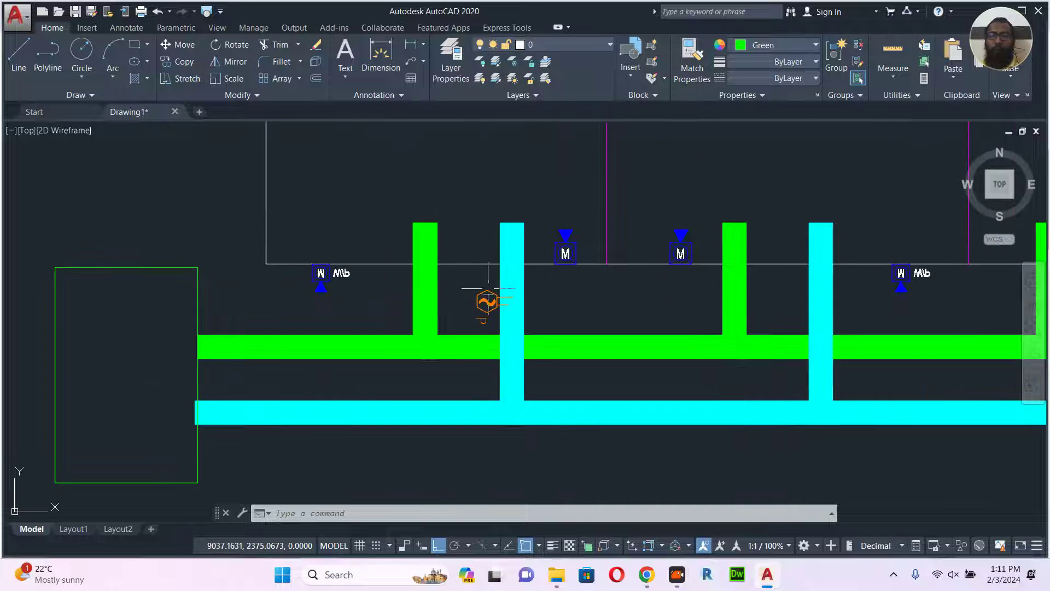
scroll(437, 323, "down", 4)
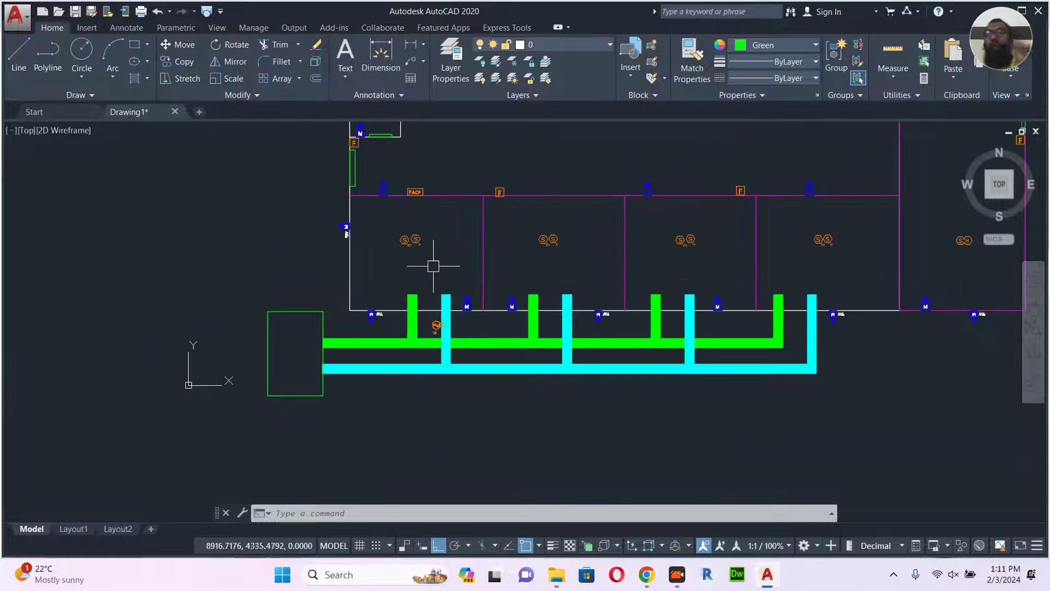
scroll(422, 272, "up", 2)
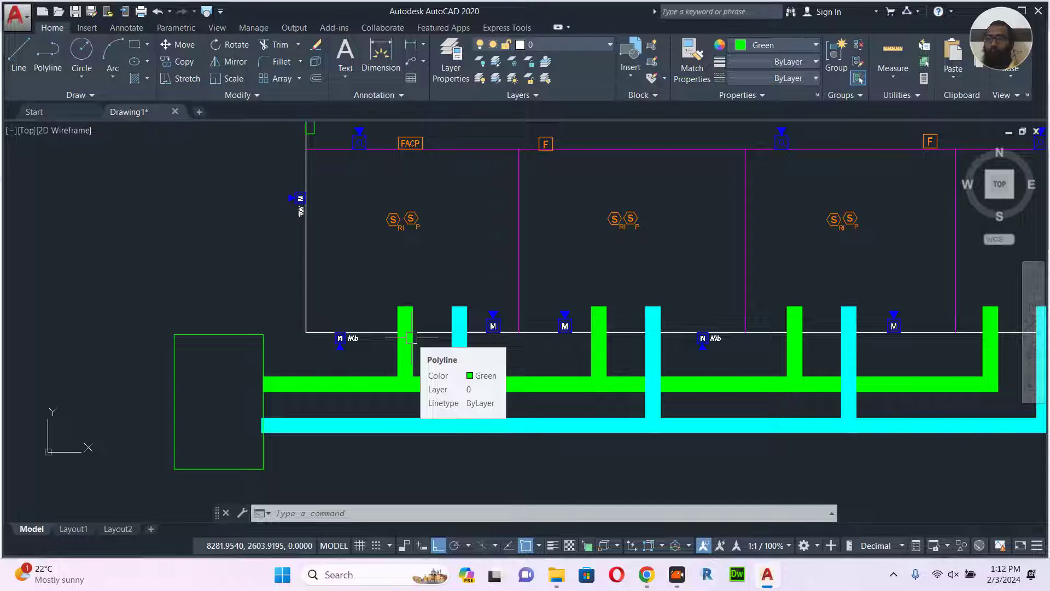
scroll(460, 348, "up", 2)
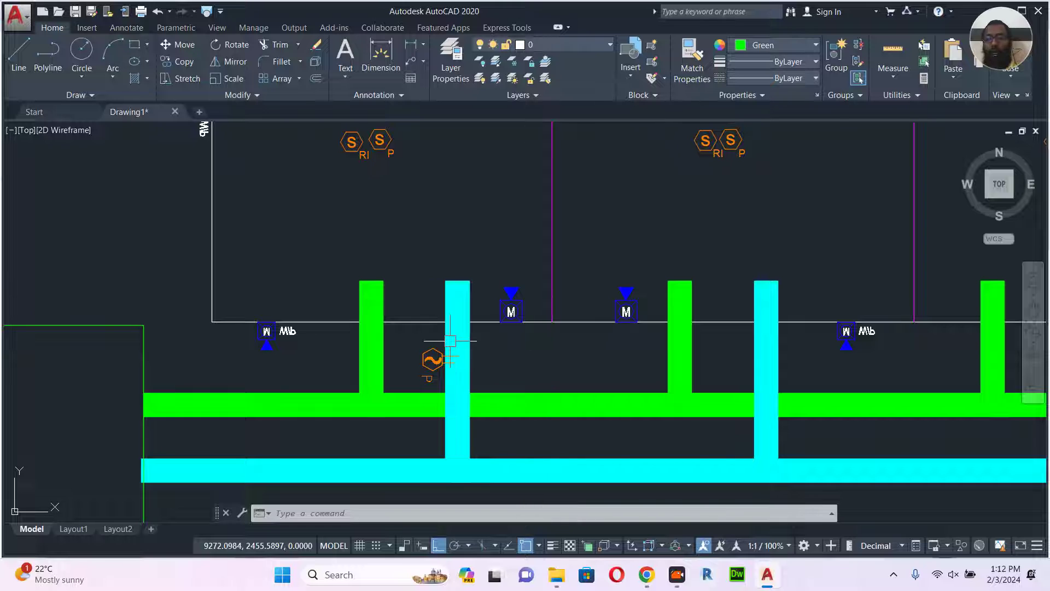
- Draw a horizontal polyline about 657 units long across the first cyan duct branch, between the lower wall and the duct detector
type("pl")
key("Return")
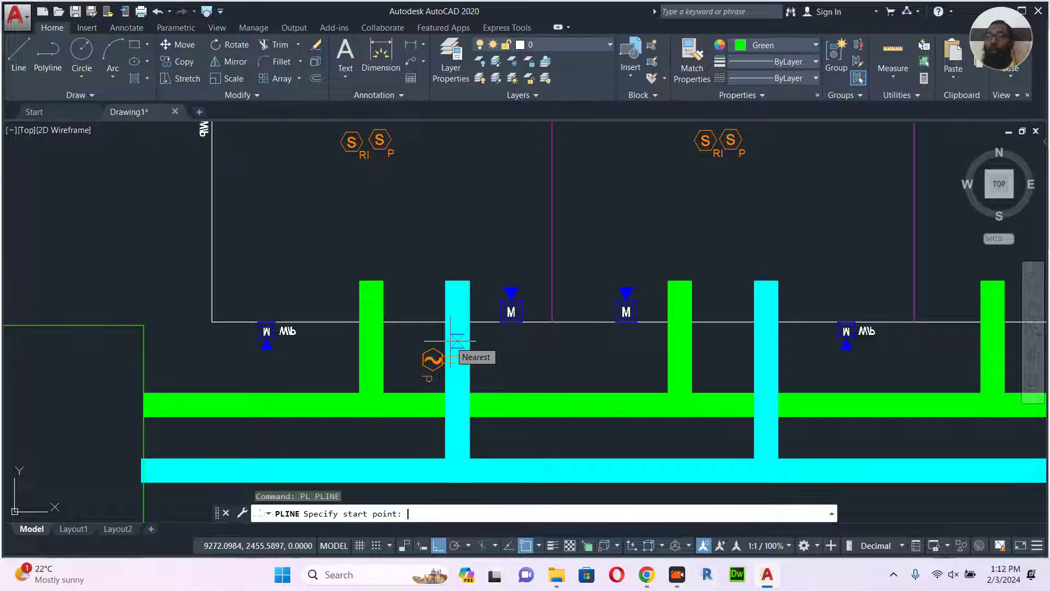
scroll(452, 339, "up", 7)
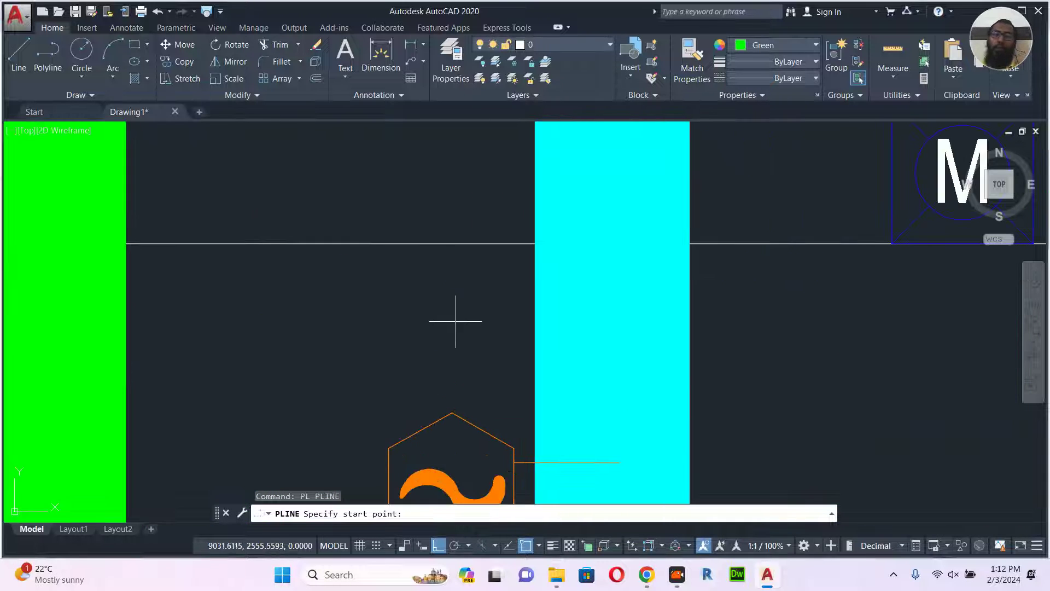
left_click(464, 312)
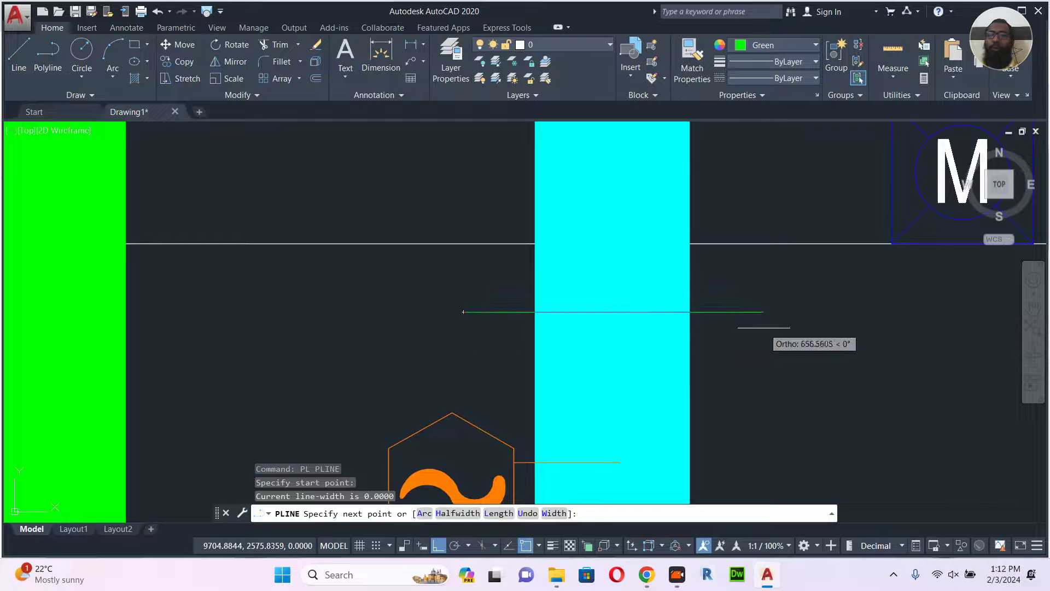
key("Escape")
mouse_move(764, 328)
middle_mouse_down()
mouse_move(668, 326)
mouse_move(659, 312)
middle_mouse_up()
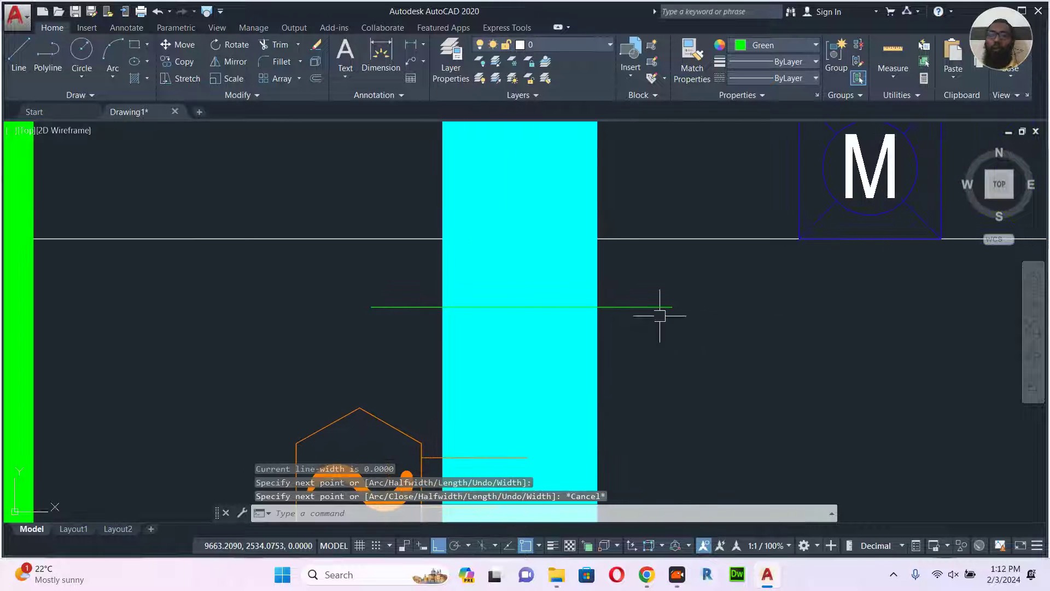
- Give the new polyline across the cyan duct a width by picking two points a short vertical distance apart
double_click(663, 305)
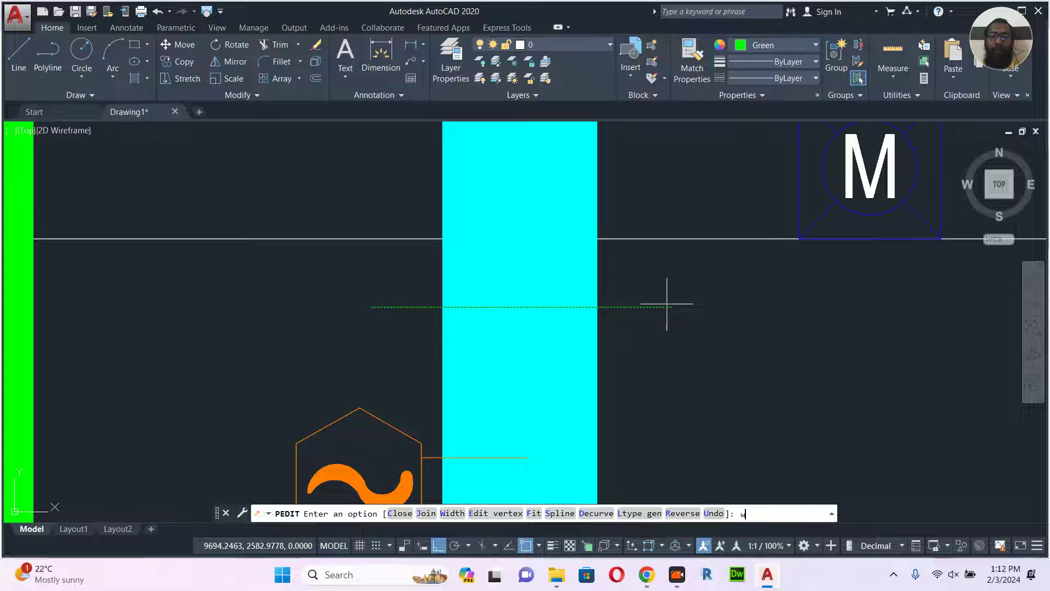
type("w")
key("Return")
left_click(674, 280)
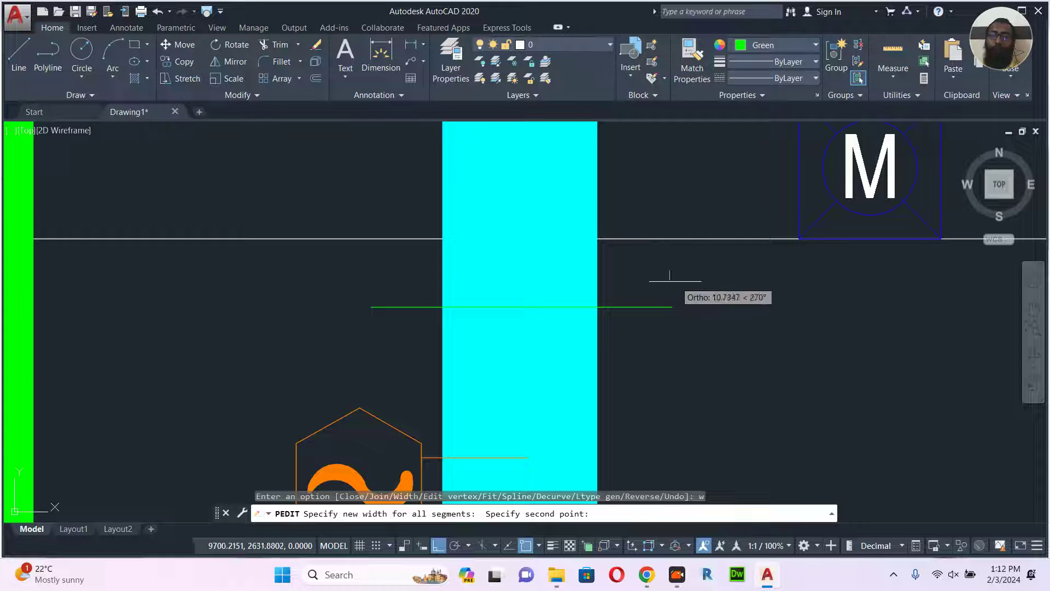
left_click(675, 285)
key("Escape")
- Change the color of the polyline across the first cyan duct branch to Red
scroll(605, 297, "down", 8)
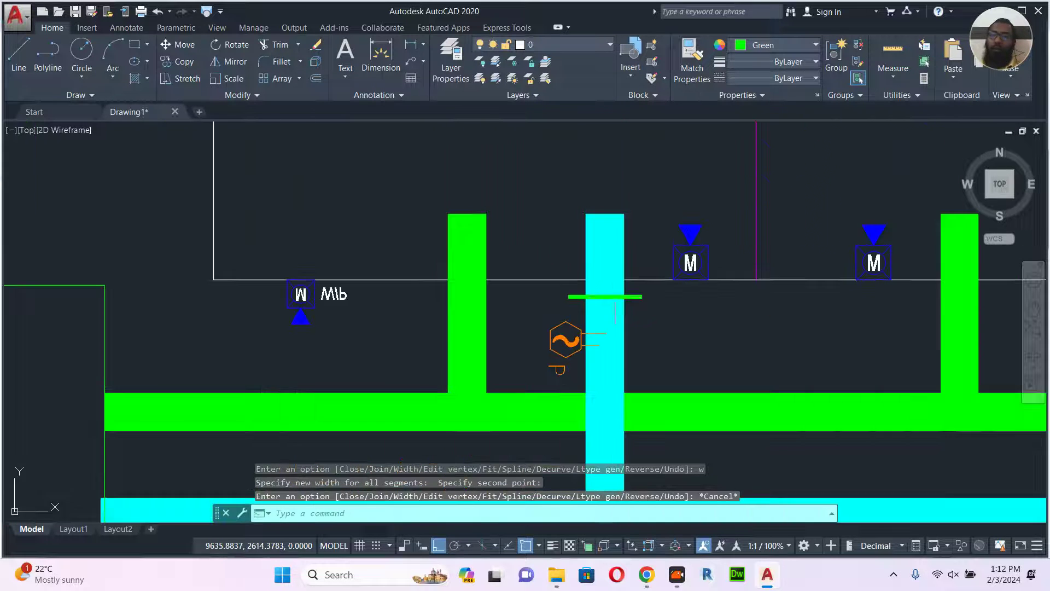
middle_click_drag(600, 309, 593, 309)
left_click(600, 299)
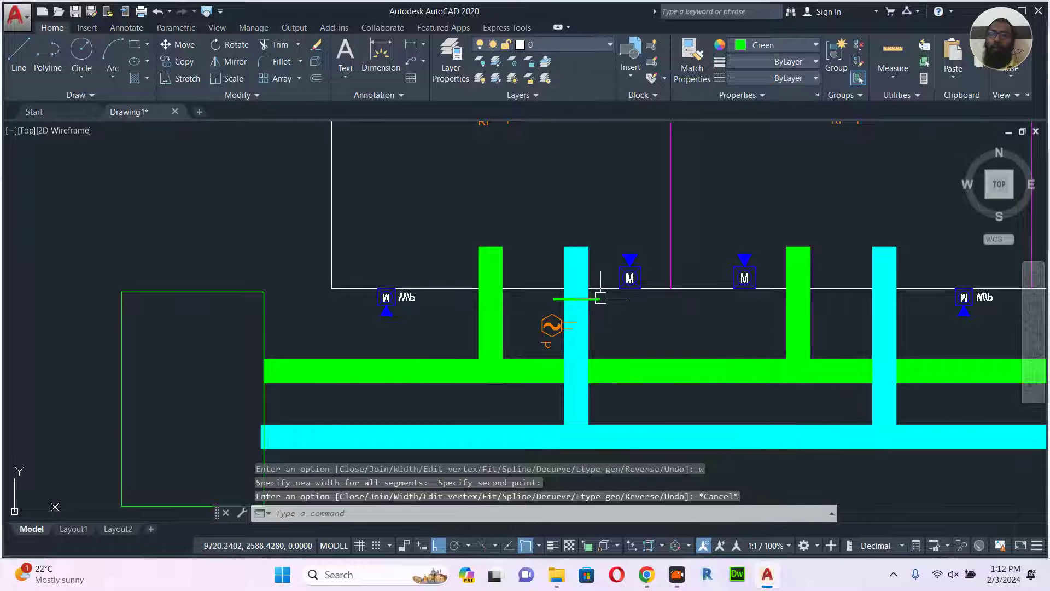
left_click(767, 45)
left_click(738, 184)
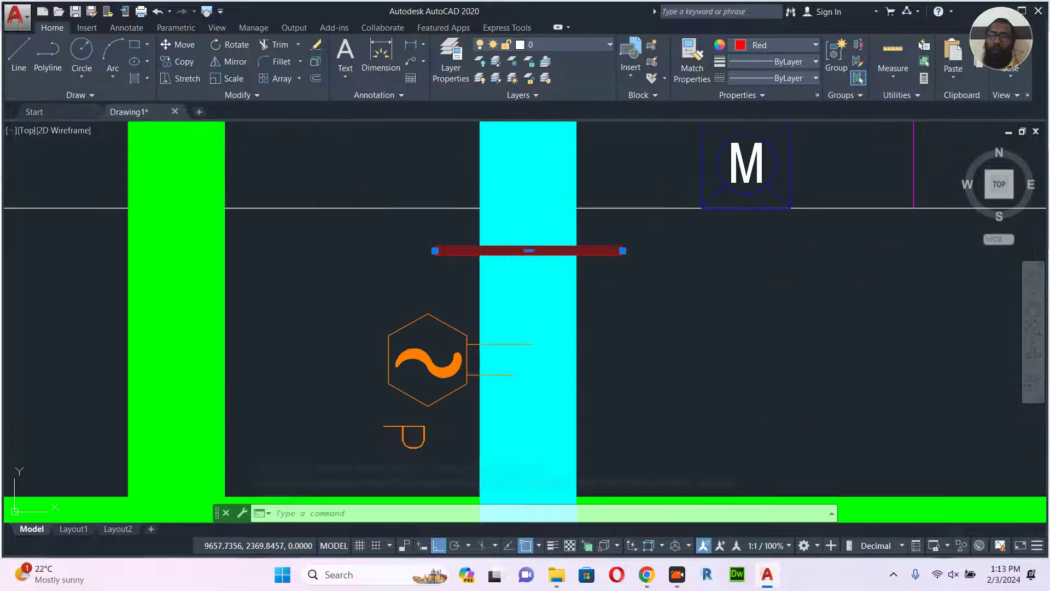
- Increase the red polyline's width by picking two points farther apart vertically, and leave polyline editing
scroll(596, 306, "up", 5)
double_click(605, 251)
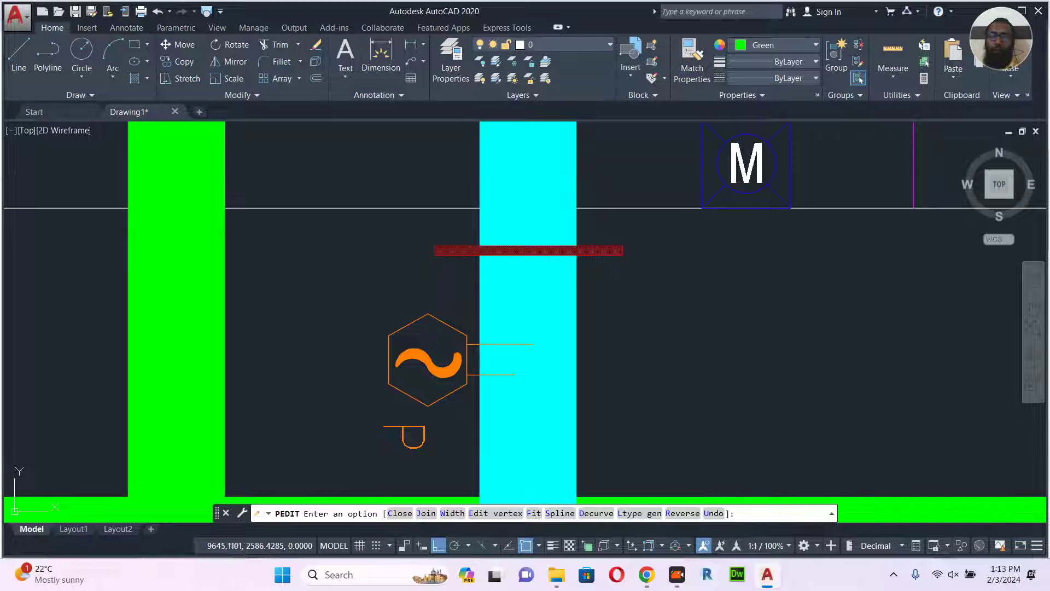
type("w")
key("Return")
left_click(698, 280)
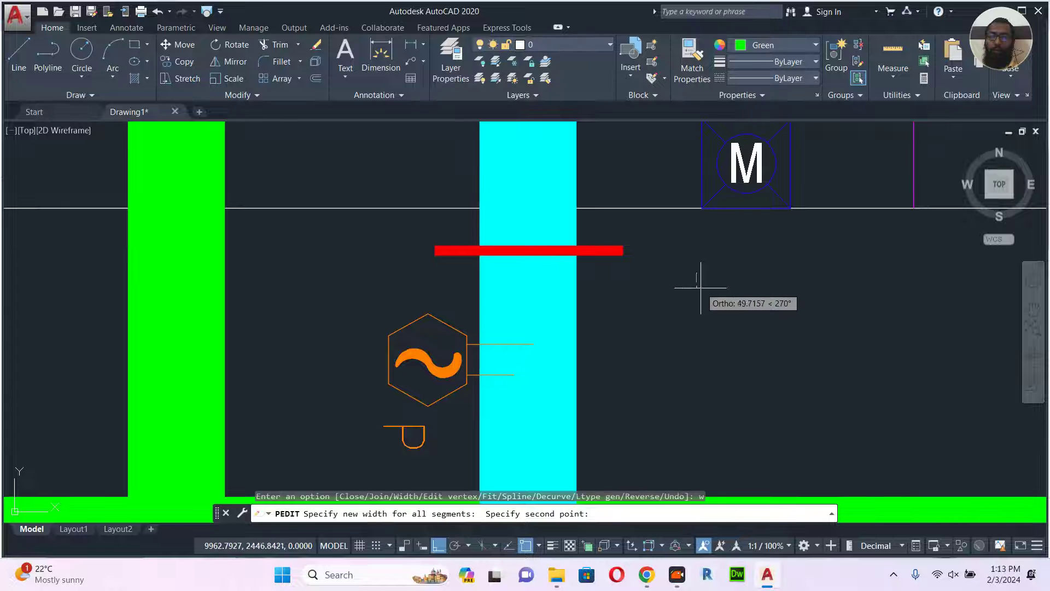
key("Escape")
scroll(673, 277, "down", 8)
middle_click_drag(666, 263, 556, 330)
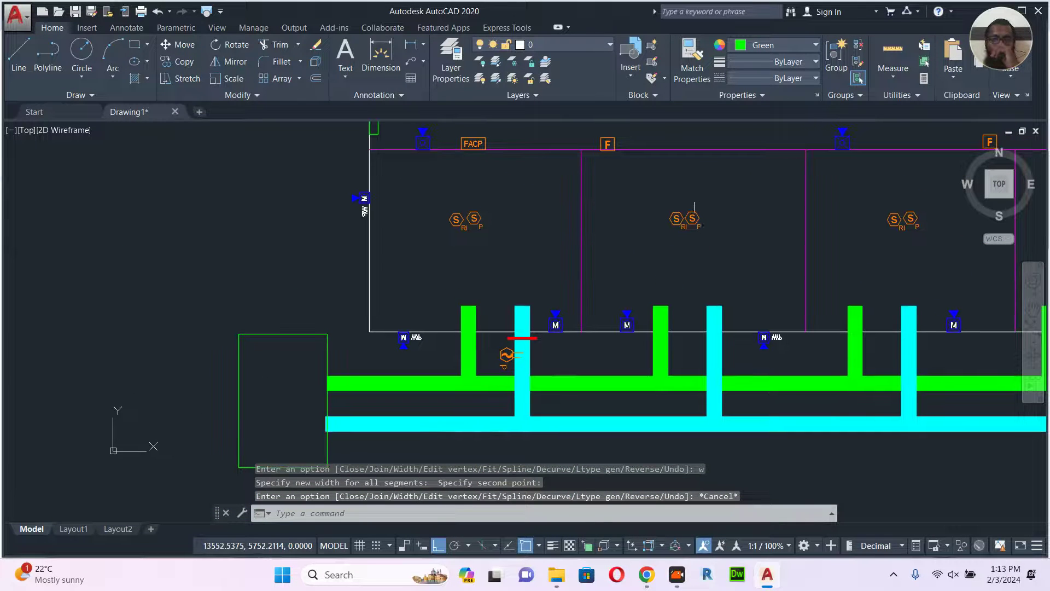
- Examine the red polyline and duct detector on the first cyan duct branch, along with the ducts and surrounding device layout
middle_click_drag(692, 260, 607, 241)
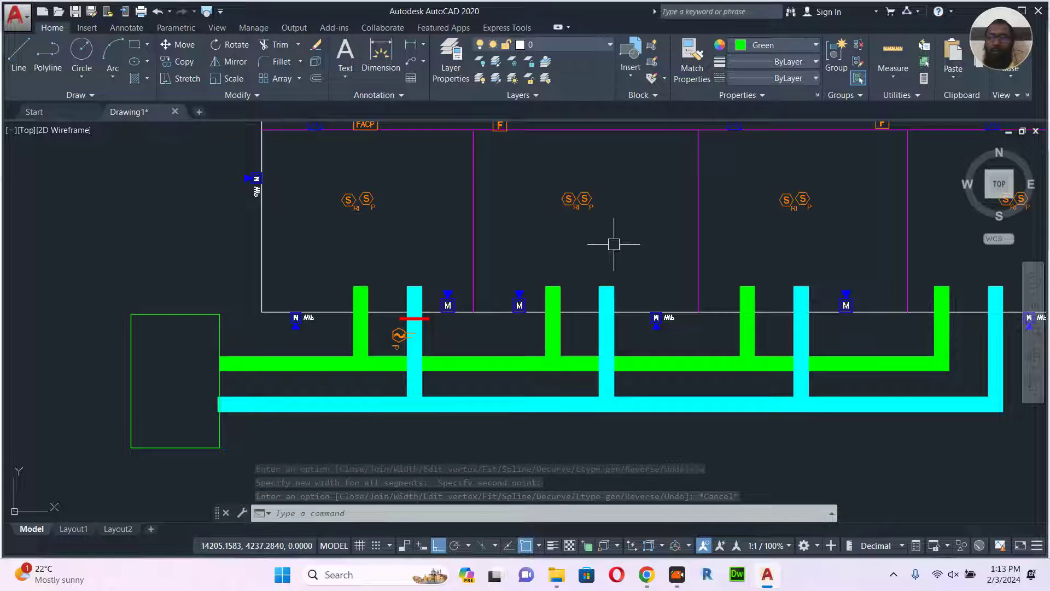
scroll(421, 331, "up", 3)
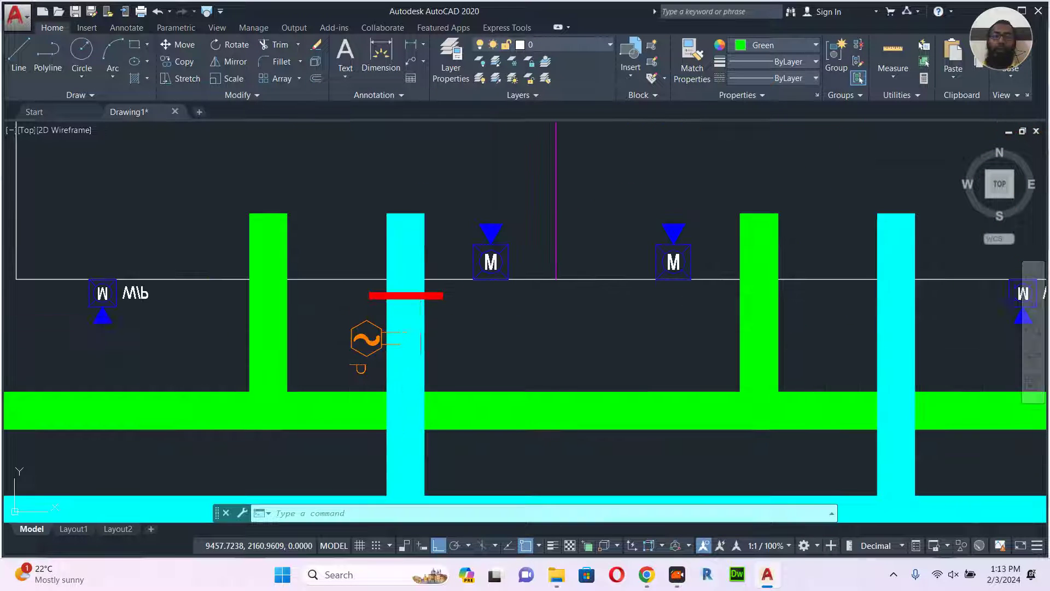
scroll(437, 313, "up", 2)
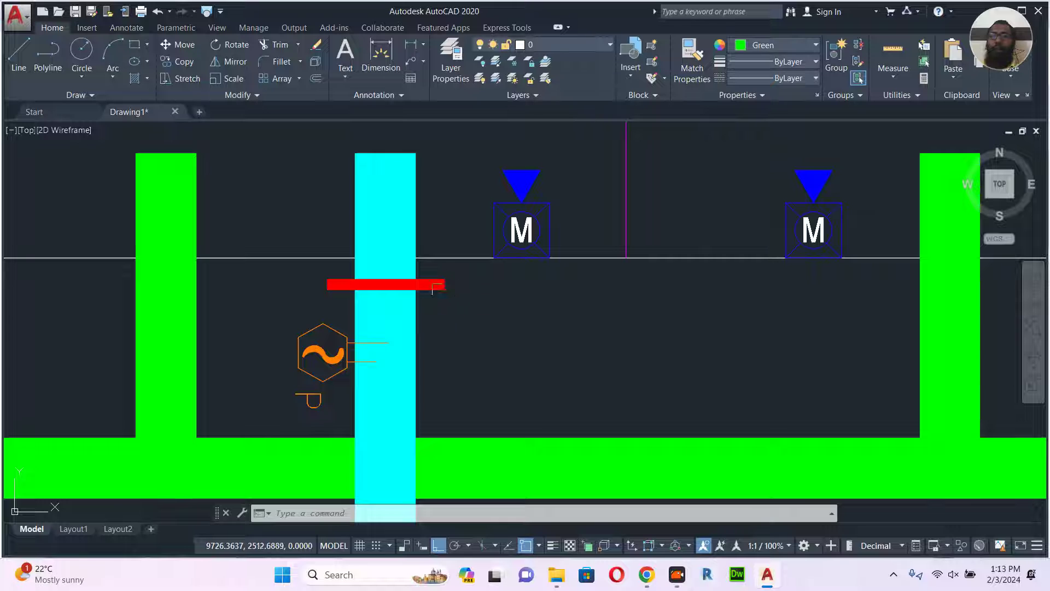
left_click(434, 286)
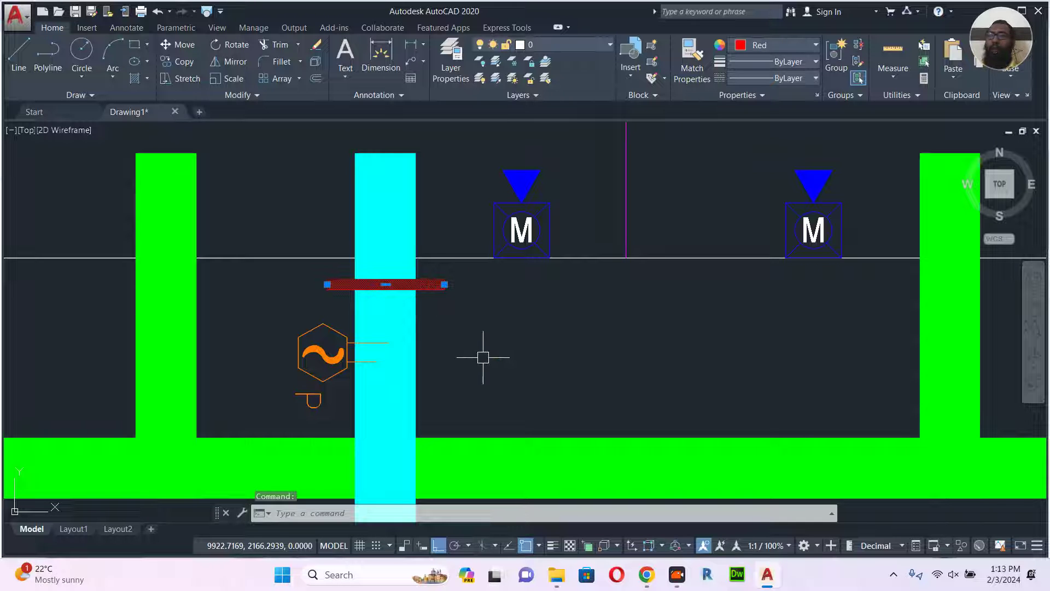
scroll(491, 351, "down", 4)
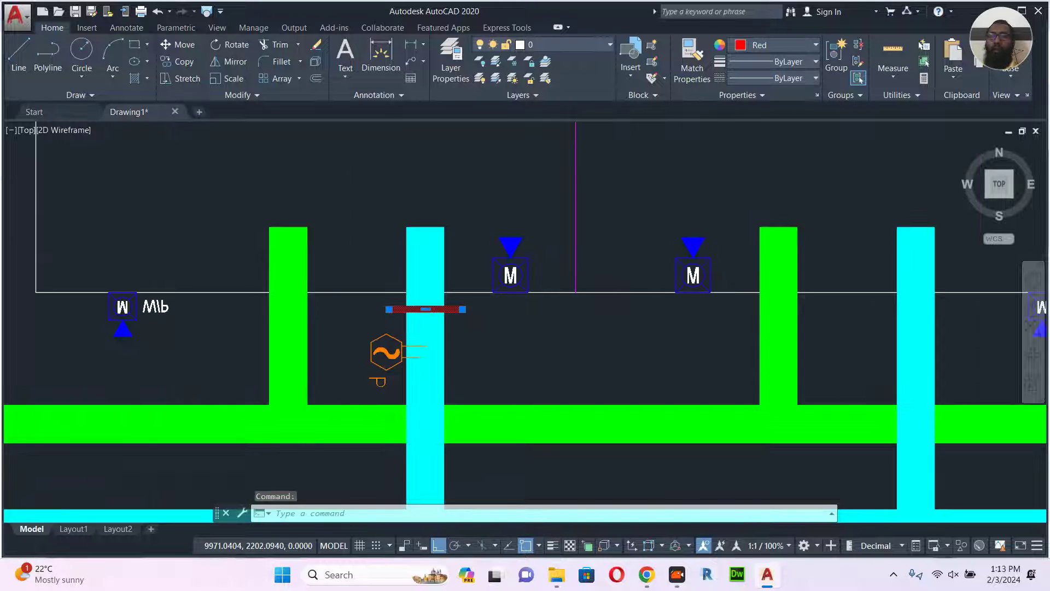
middle_click_drag(471, 227, 480, 311)
key("Escape")
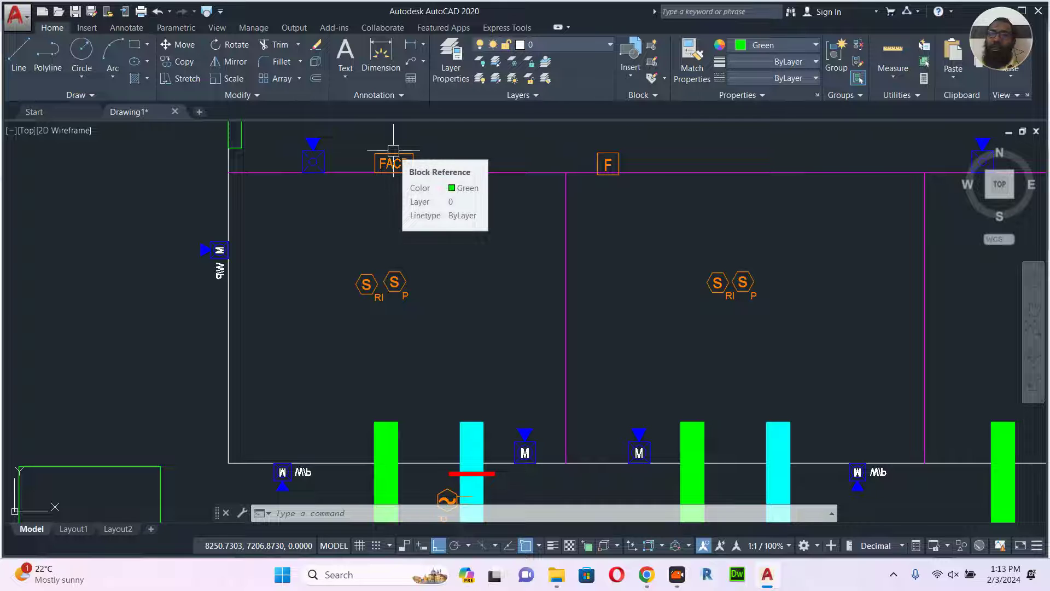
middle_click_drag(465, 272, 456, 192)
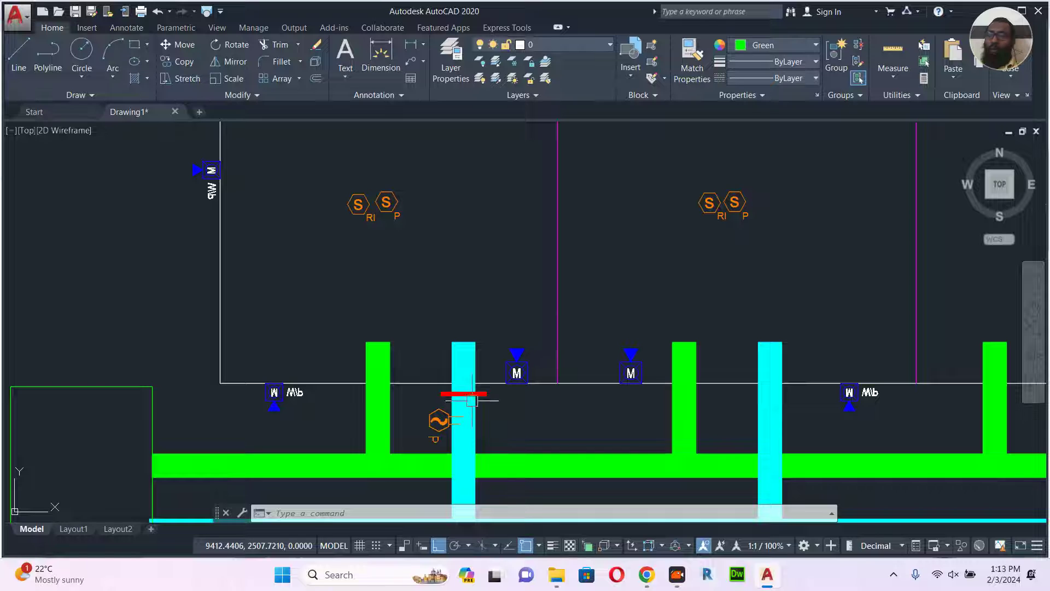
scroll(477, 395, "up", 2)
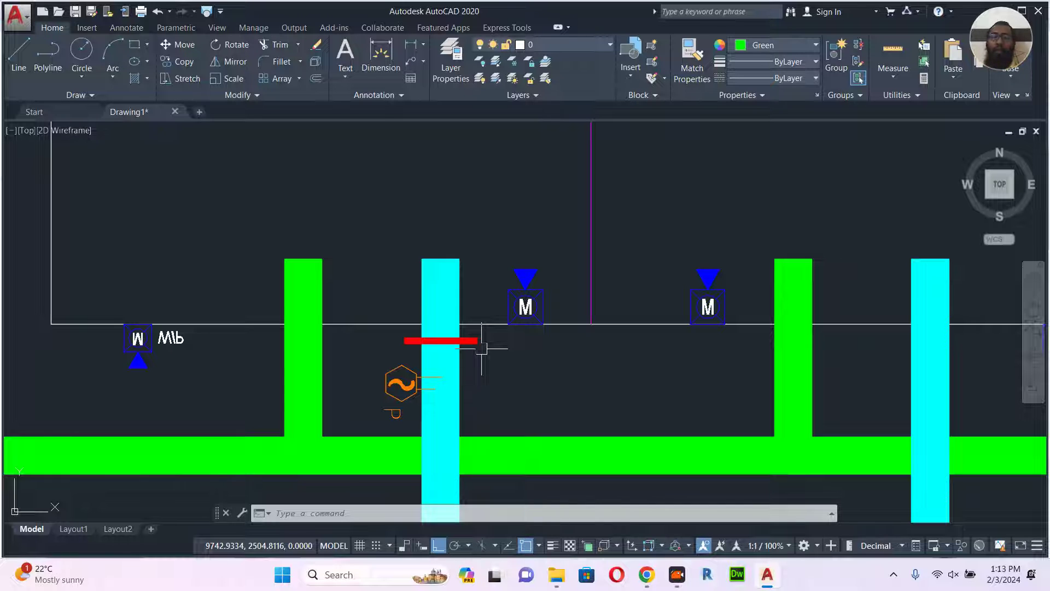
scroll(467, 326, "down", 2)
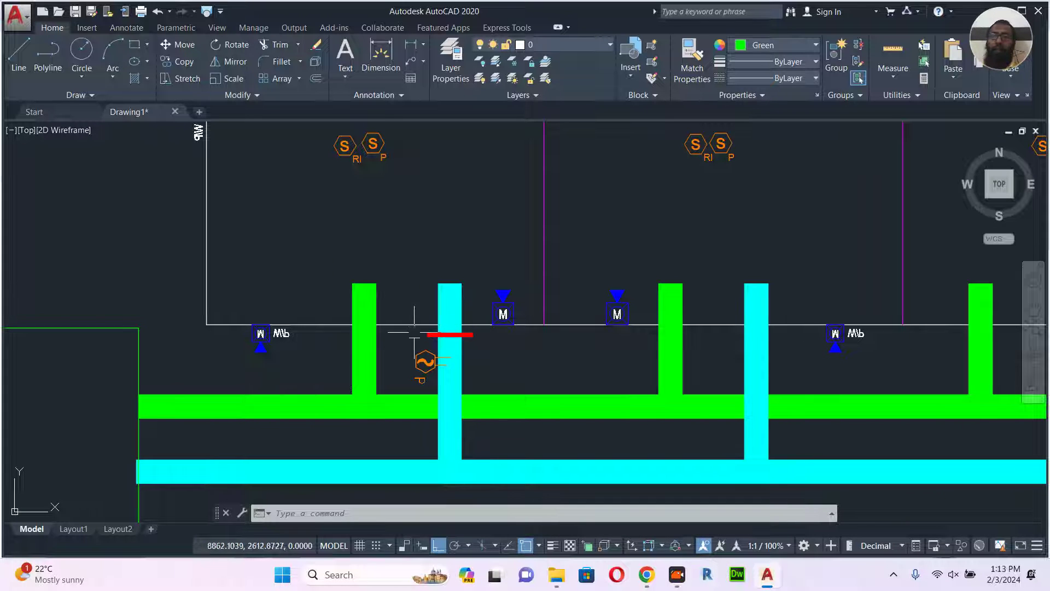
middle_click_drag(351, 344, 354, 346)
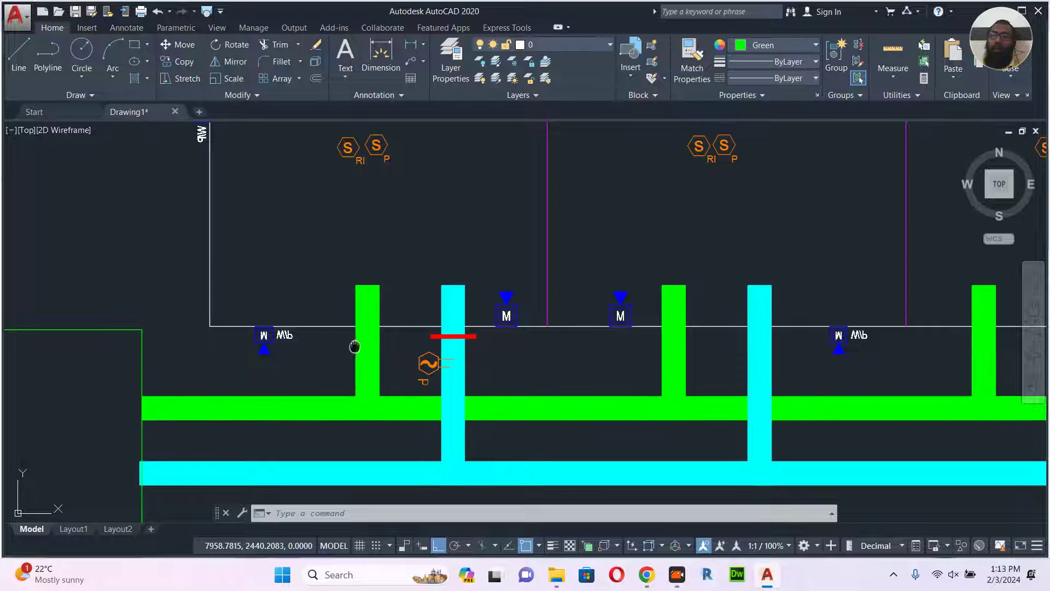
scroll(355, 345, "down", 2)
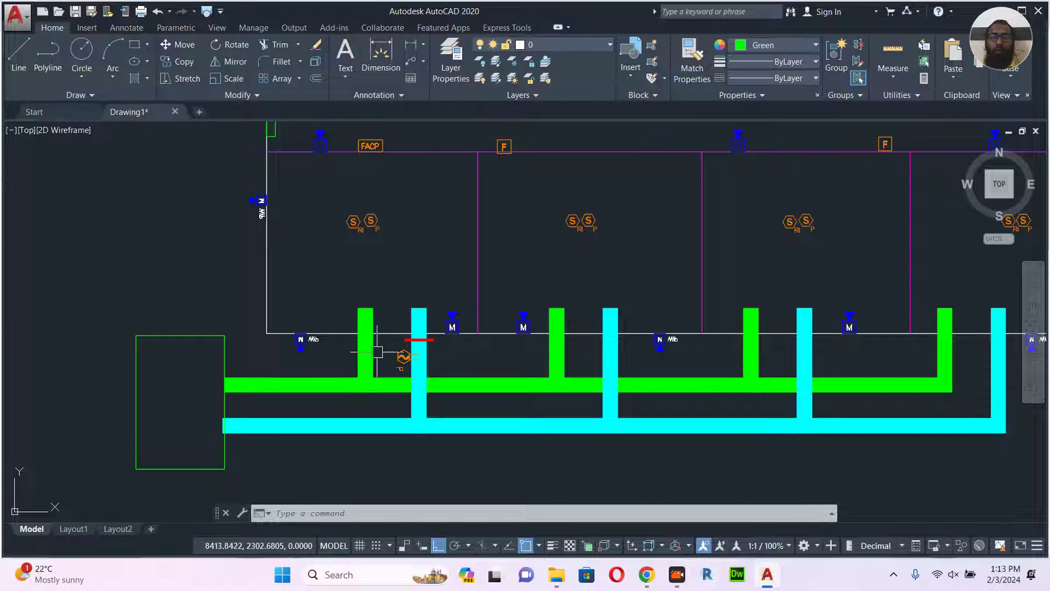
scroll(378, 350, "up", 2)
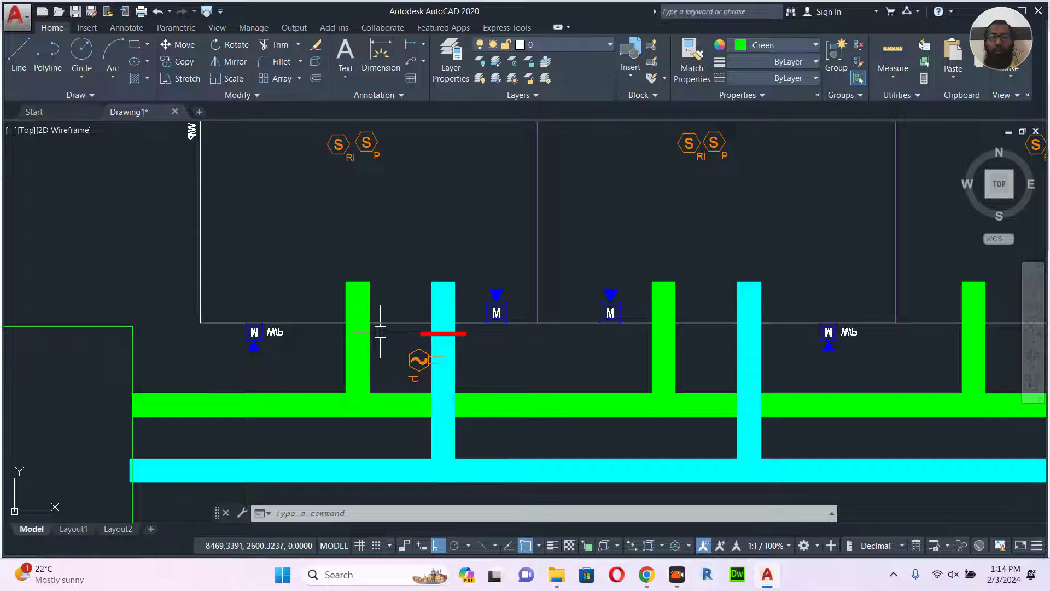
scroll(380, 332, "down", 3)
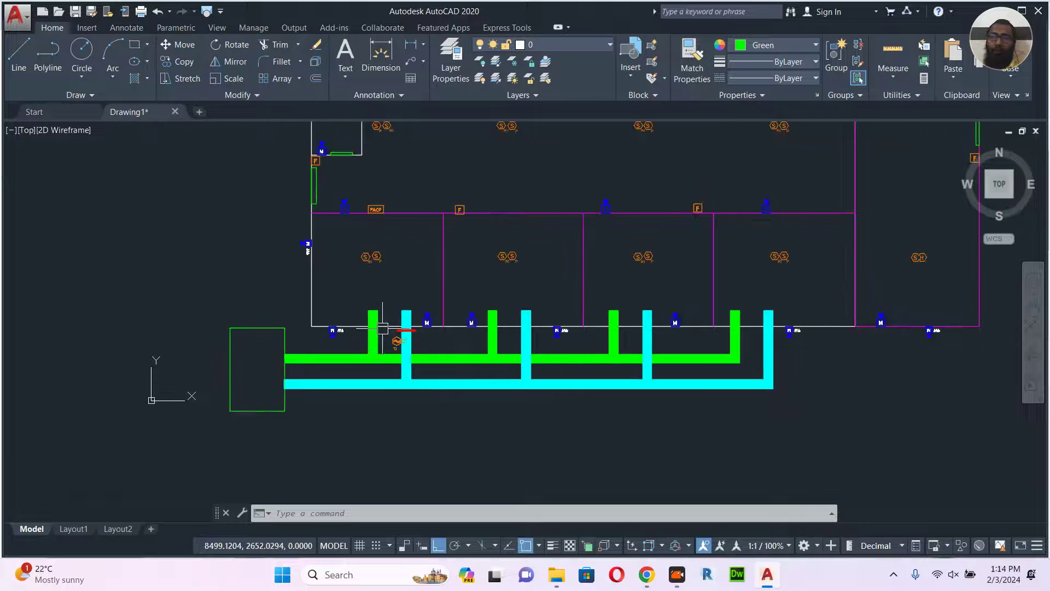
scroll(379, 276, "up", 2)
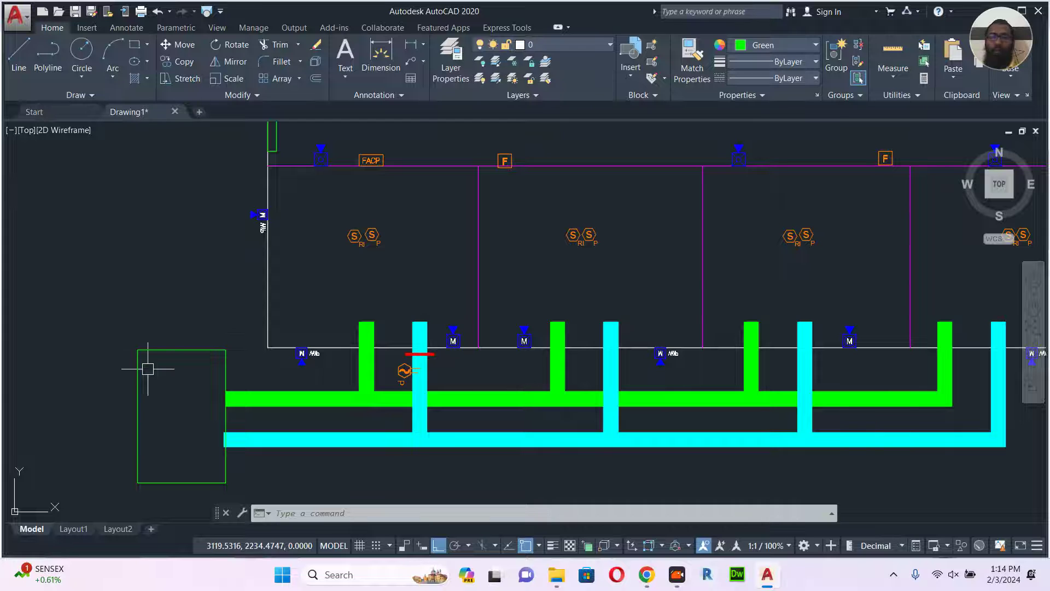
left_click(564, 409)
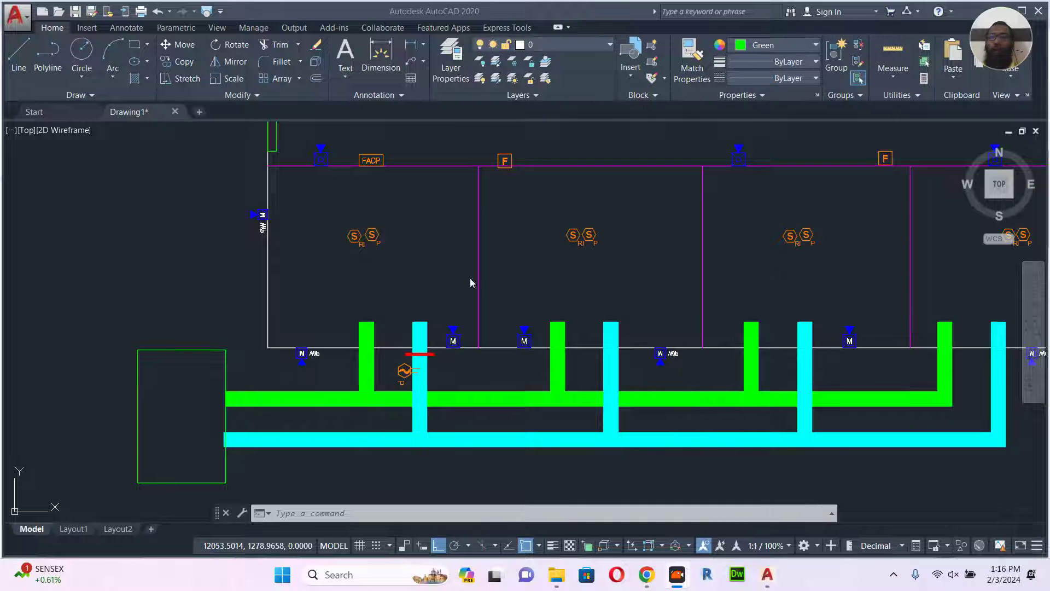
left_click(500, 241)
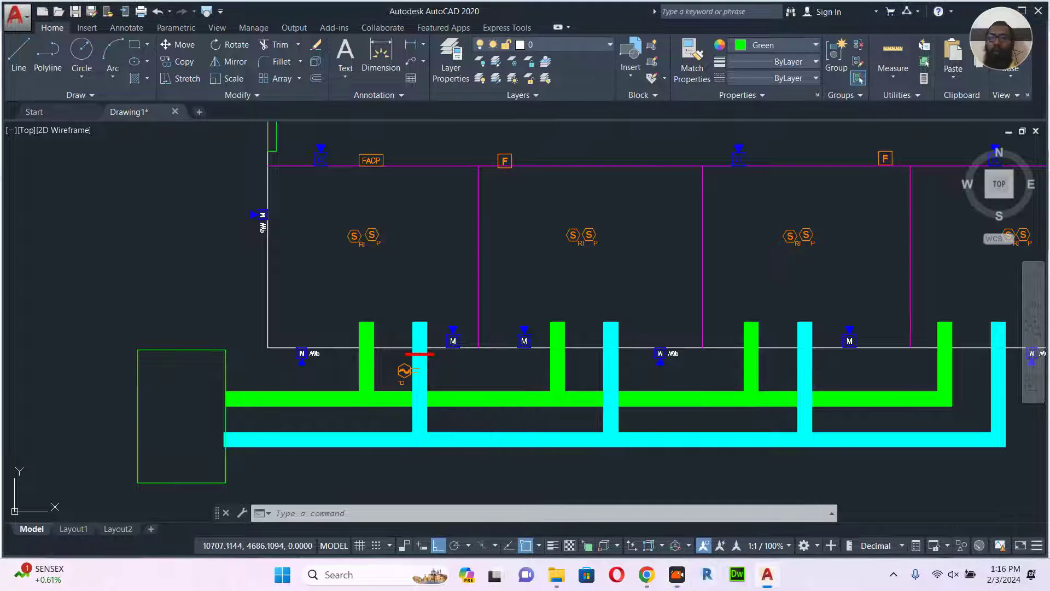
scroll(470, 237, "down", 4)
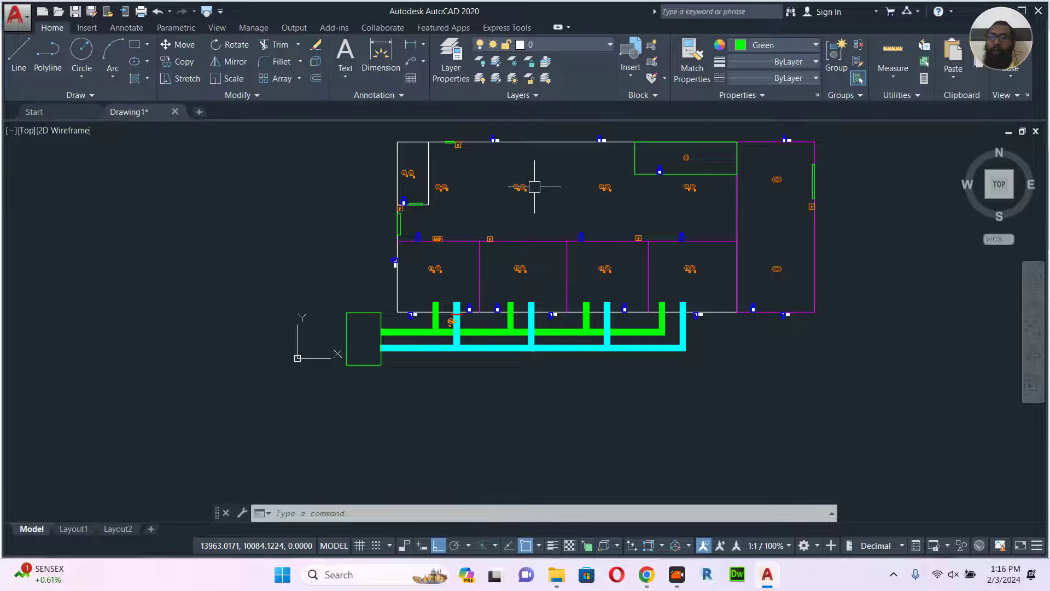
scroll(535, 187, "up", 2)
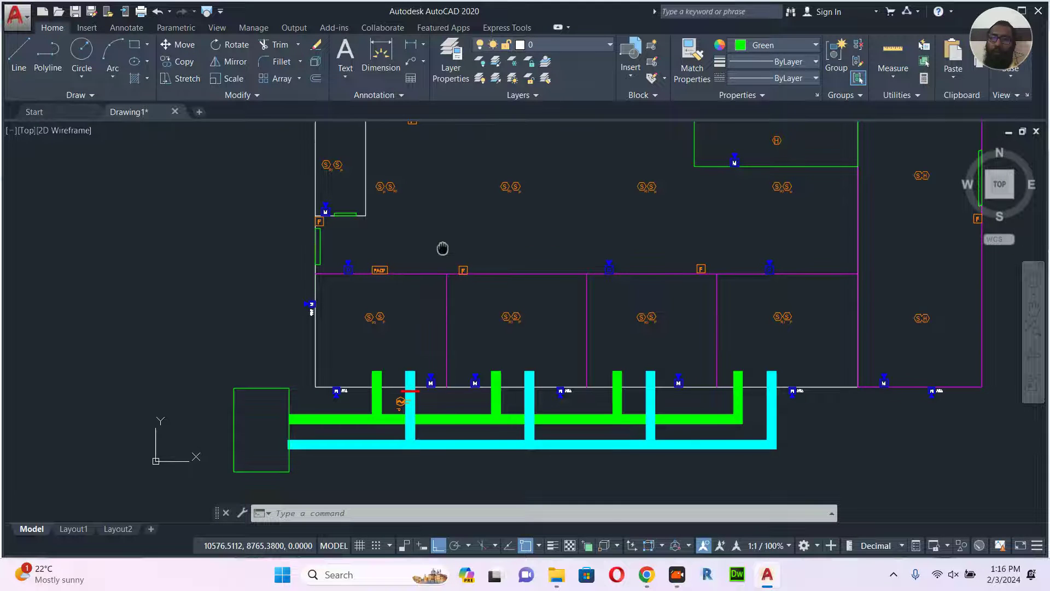
middle_click_drag(441, 246, 441, 277)
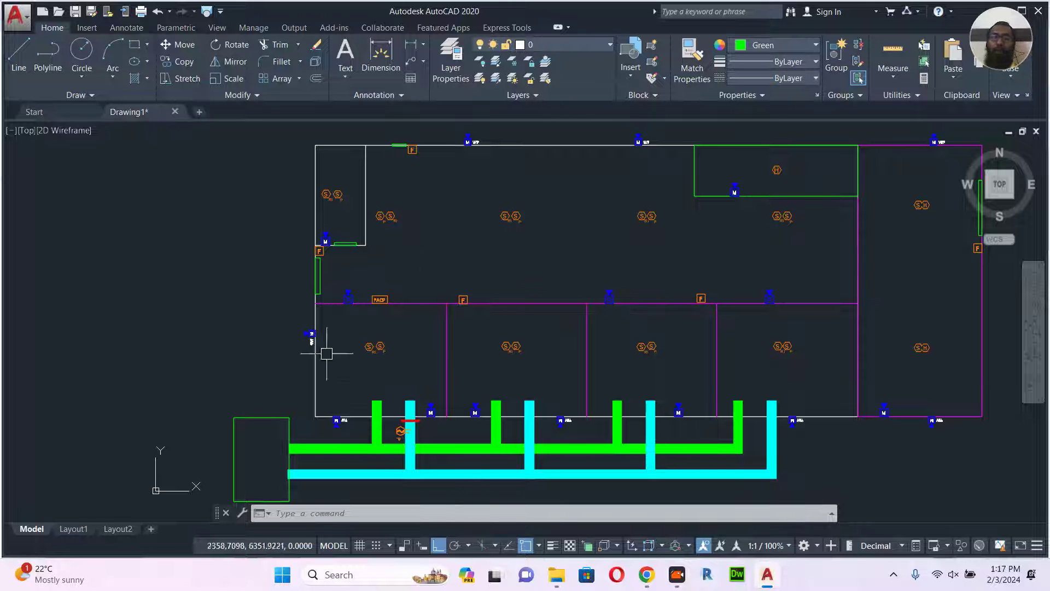
- Copy the CT1 single input monitor module symbol from the fire alarm legend, with its left edge's midpoint as base point
middle_click_drag(383, 393, 369, 312)
scroll(399, 316, "down", 2)
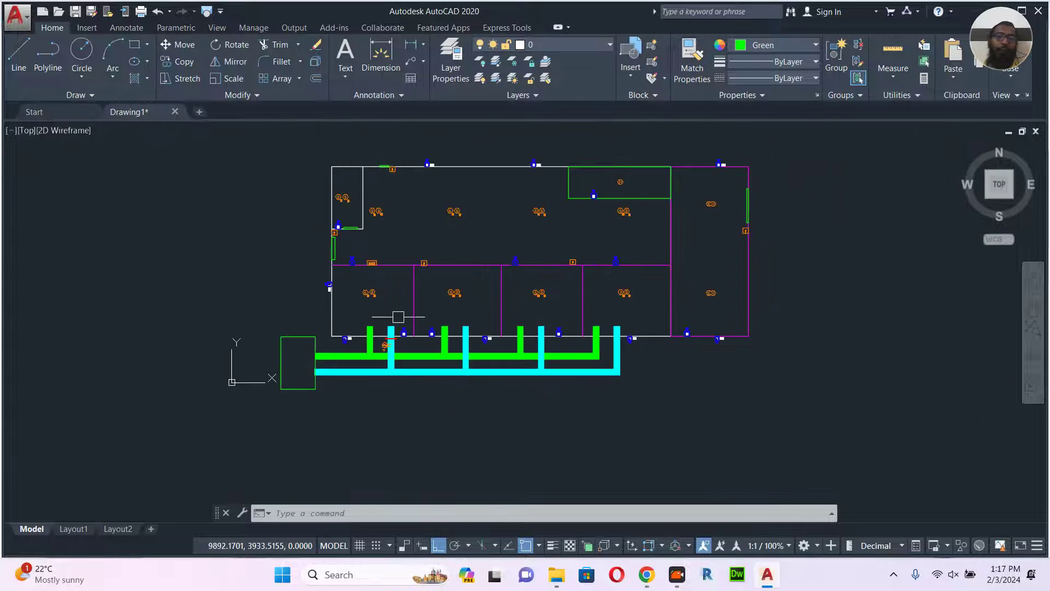
mouse_move(284, 367)
middle_mouse_down()
mouse_move(306, 352)
mouse_move(573, 331)
middle_mouse_up()
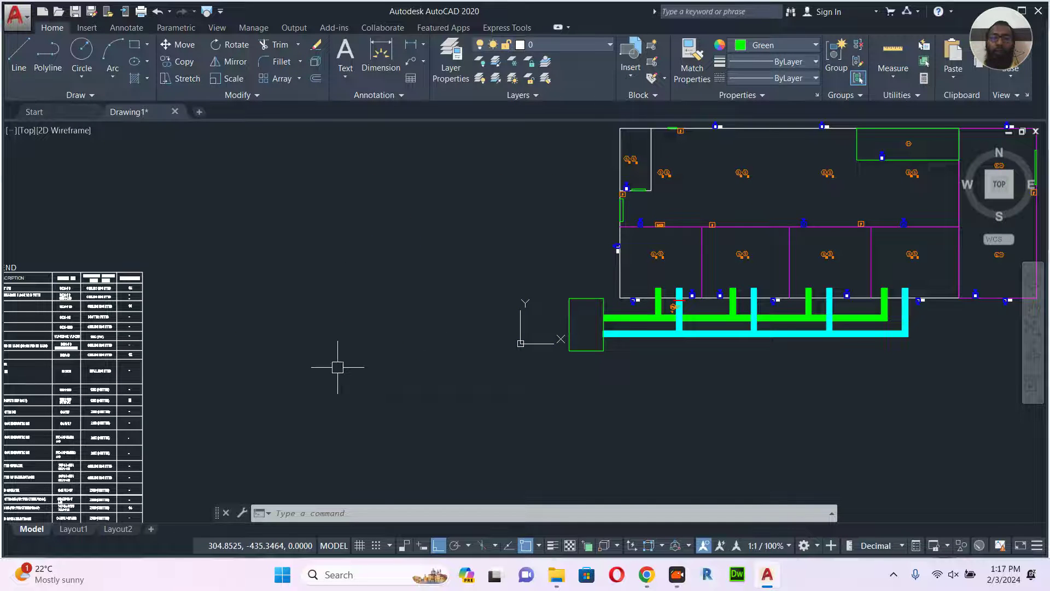
middle_click_drag(204, 373, 446, 301)
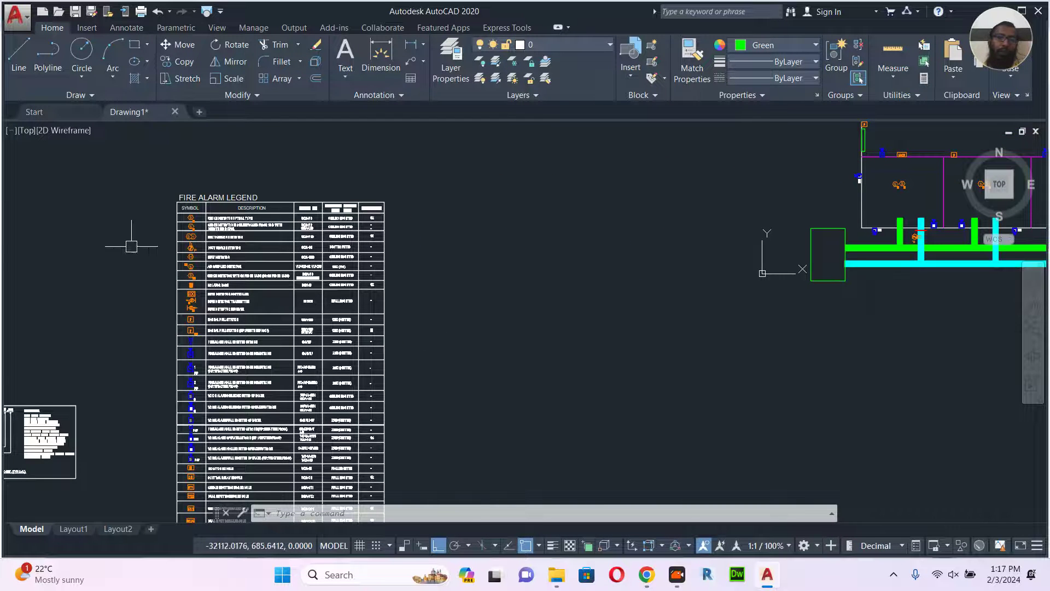
scroll(140, 246, "up", 4)
middle_click_drag(242, 364, 185, 152)
middle_click_drag(345, 335, 340, 219)
middle_click_drag(299, 368, 299, 262)
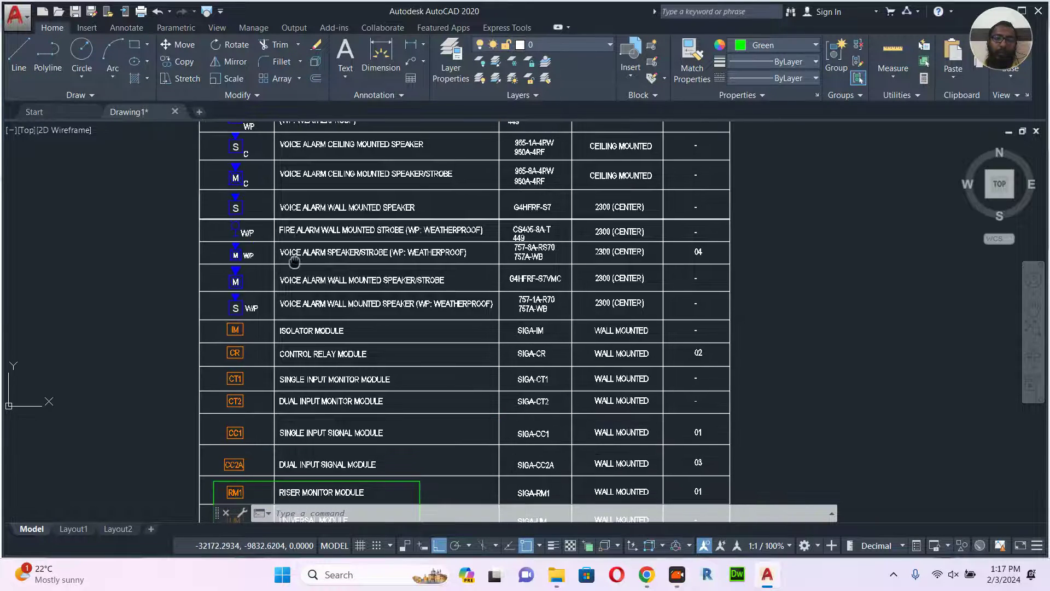
middle_click_drag(234, 390, 256, 239)
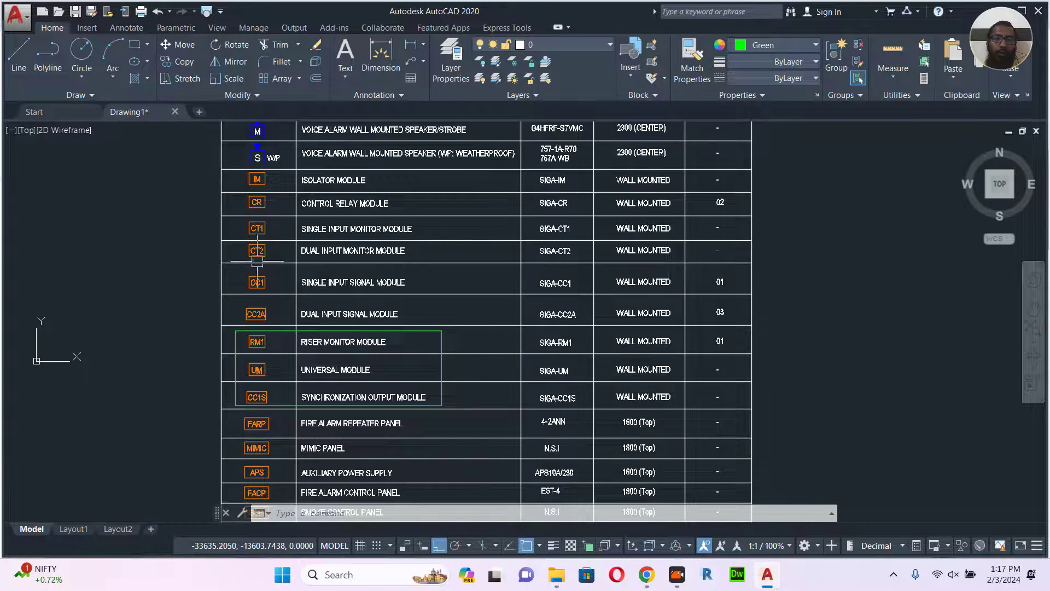
scroll(254, 229, "up", 8)
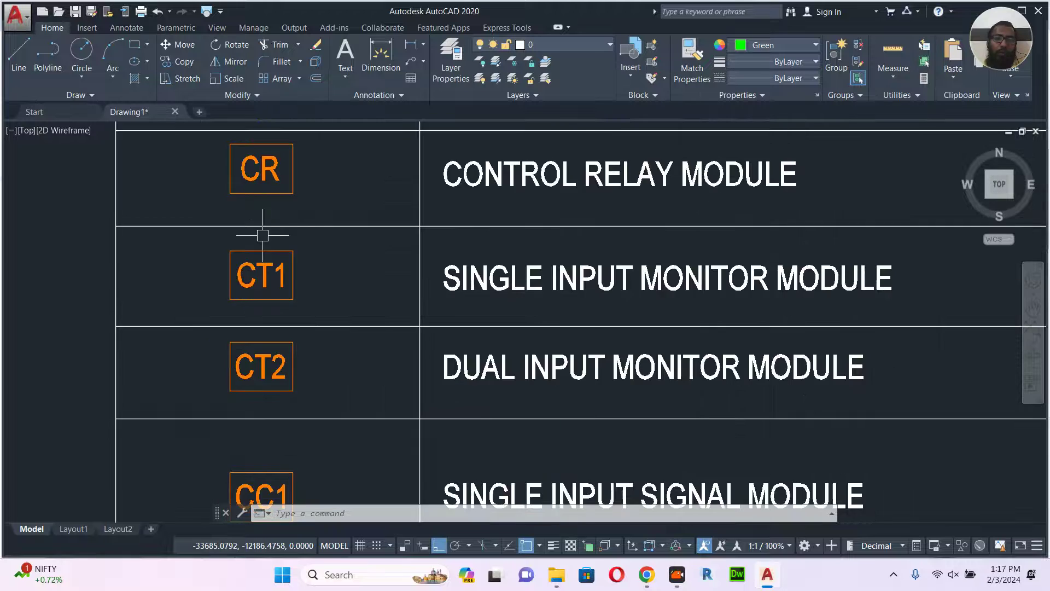
left_click(183, 264)
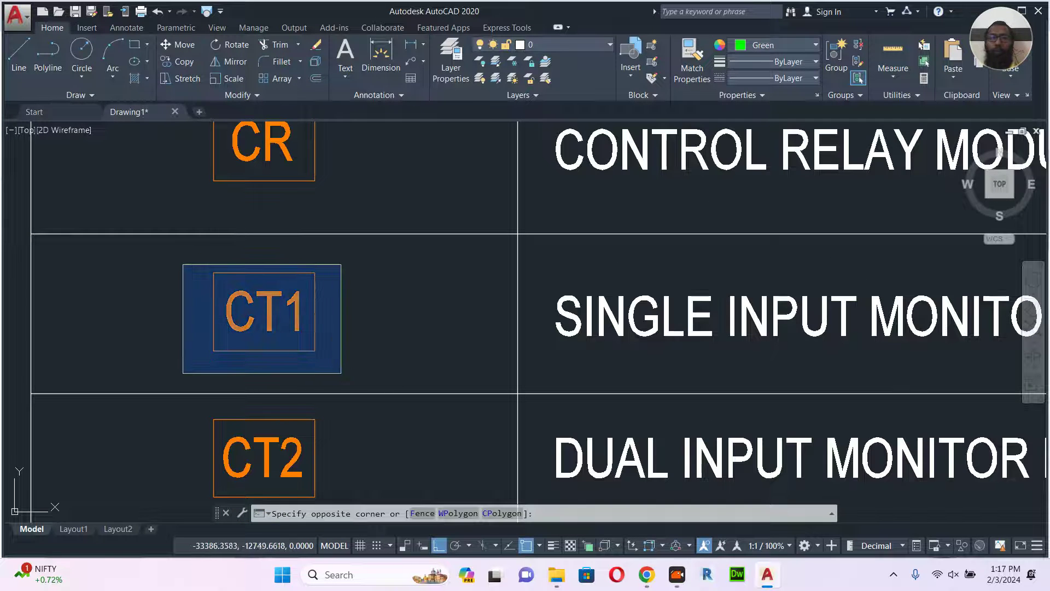
left_click(346, 364)
key("ctrl+shift+c")
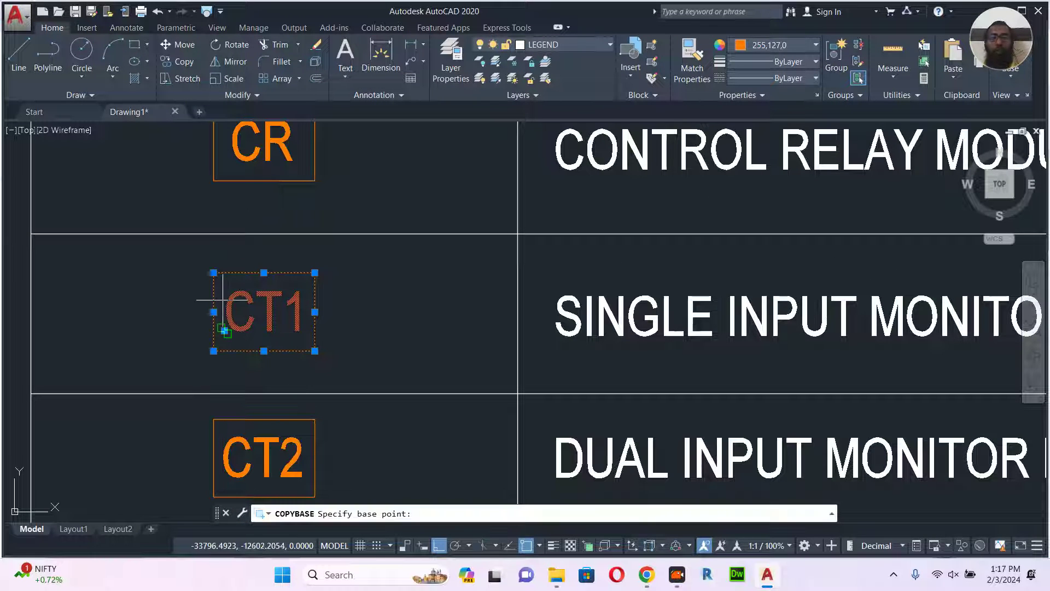
left_click(213, 312)
- Paste the CT1 symbol as a block just right of the red polyline on the first cyan duct branch
scroll(213, 312, "down", 10)
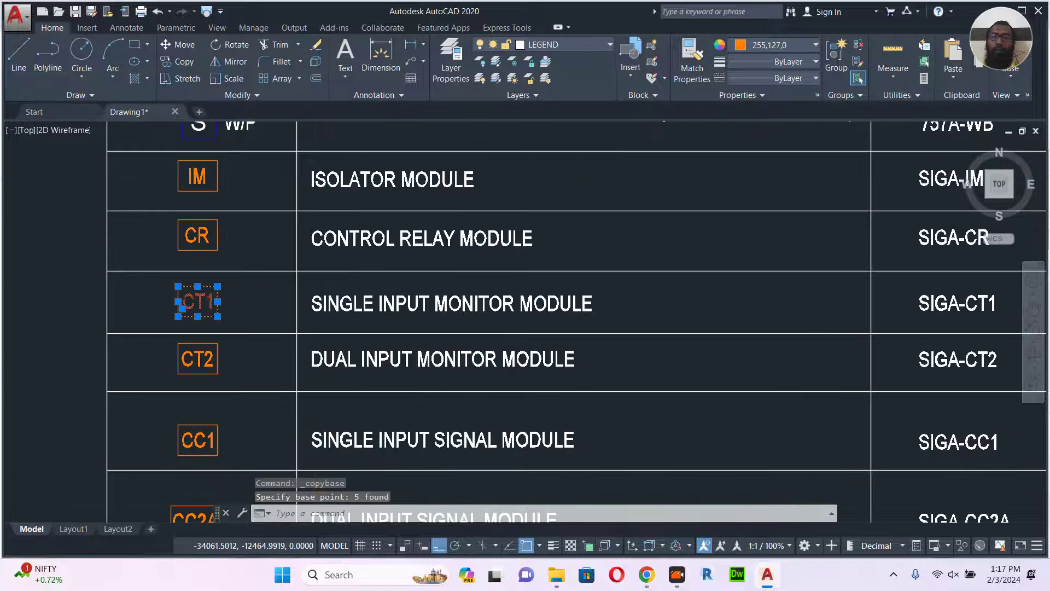
middle_click_drag(554, 285, 5, 329)
middle_click_drag(399, 250, 478, 401)
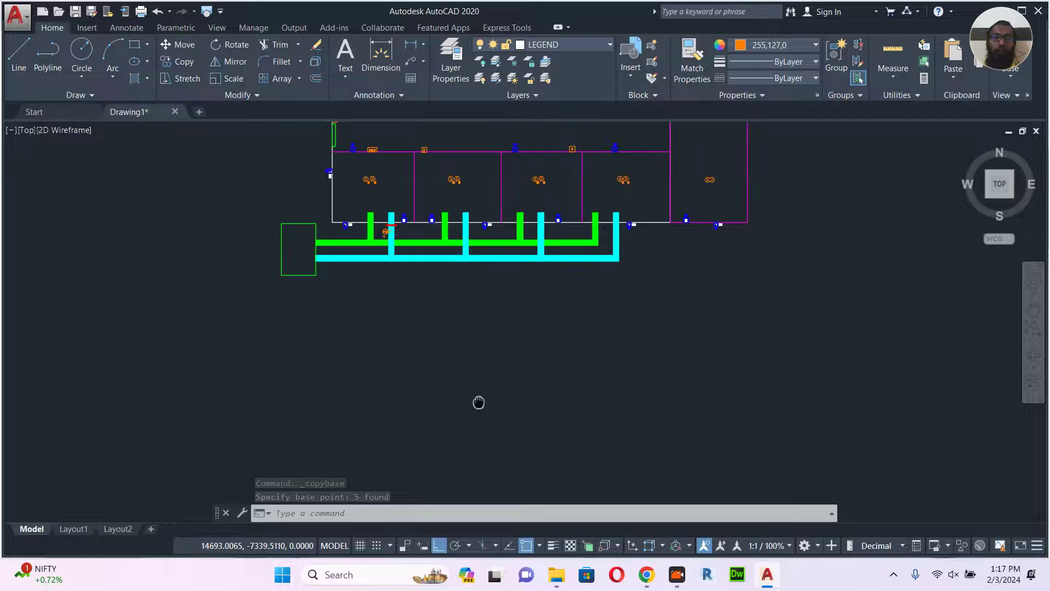
scroll(391, 194, "up", 2)
scroll(390, 195, "up", 6)
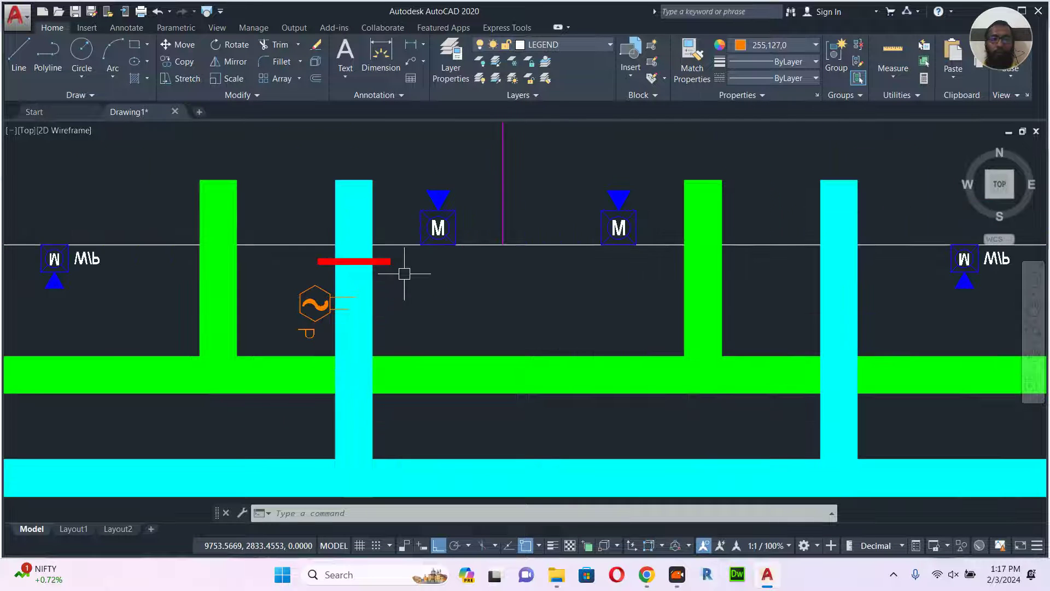
key("ctrl+shift+v")
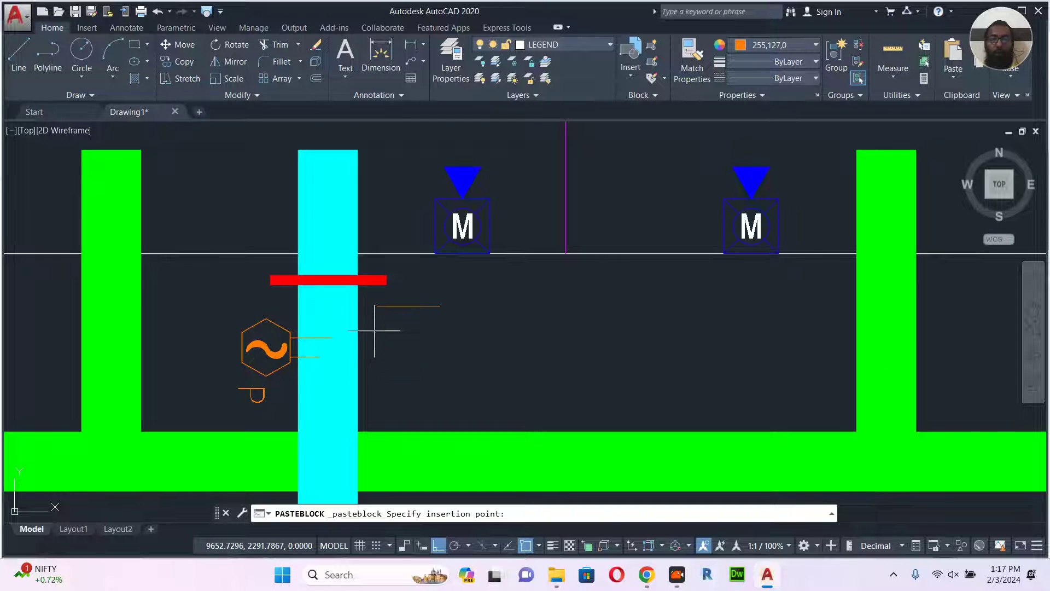
left_click(403, 278)
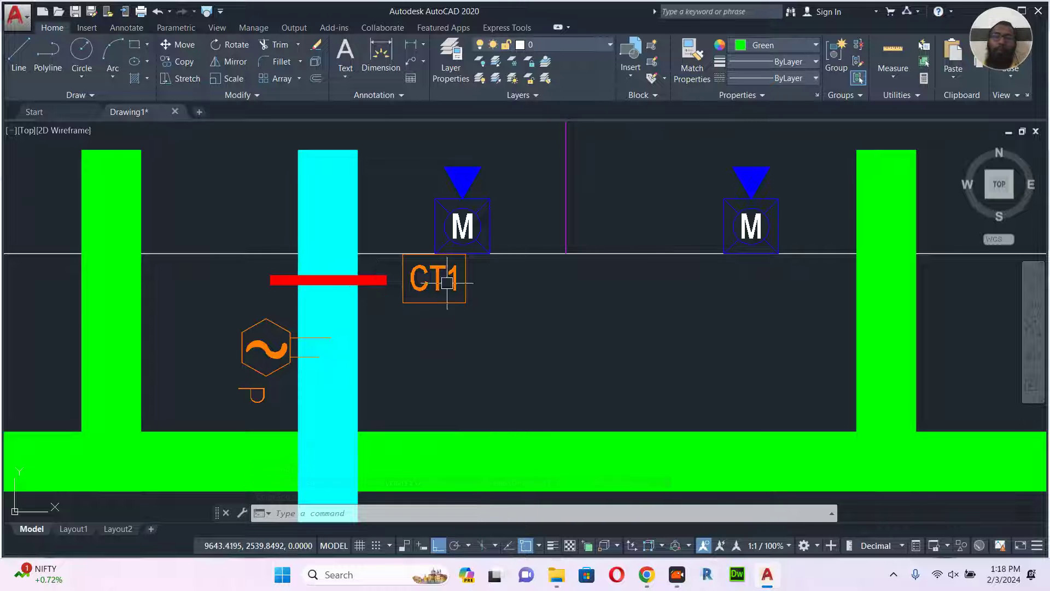
- Copy the CR control relay module symbol from the fire alarm legend, with its box's upper-left corner as base point
scroll(465, 263, "down", 4)
scroll(465, 263, "down", 4)
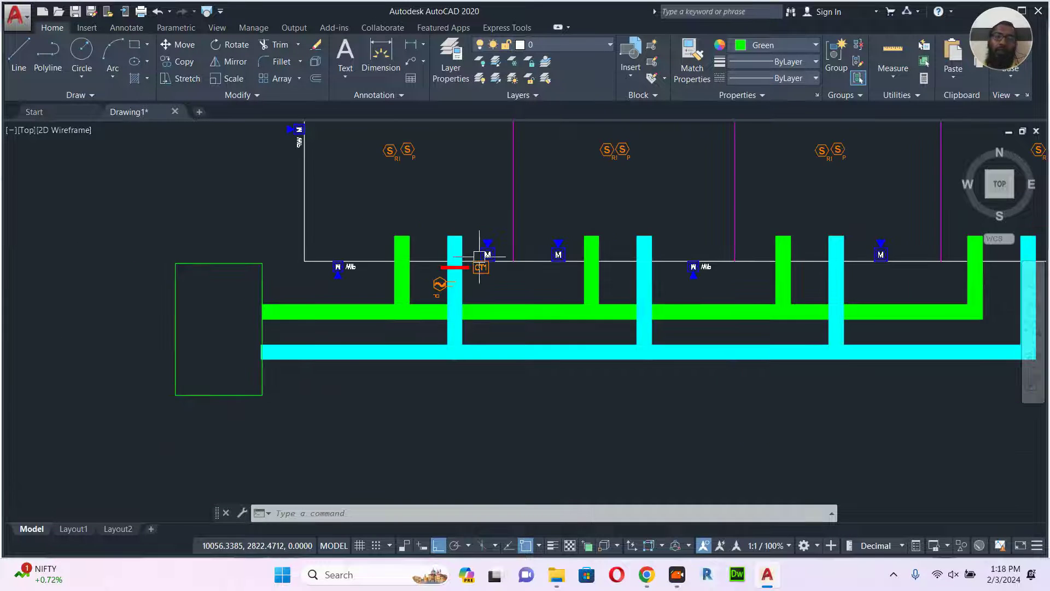
middle_click_drag(160, 334, 612, 251)
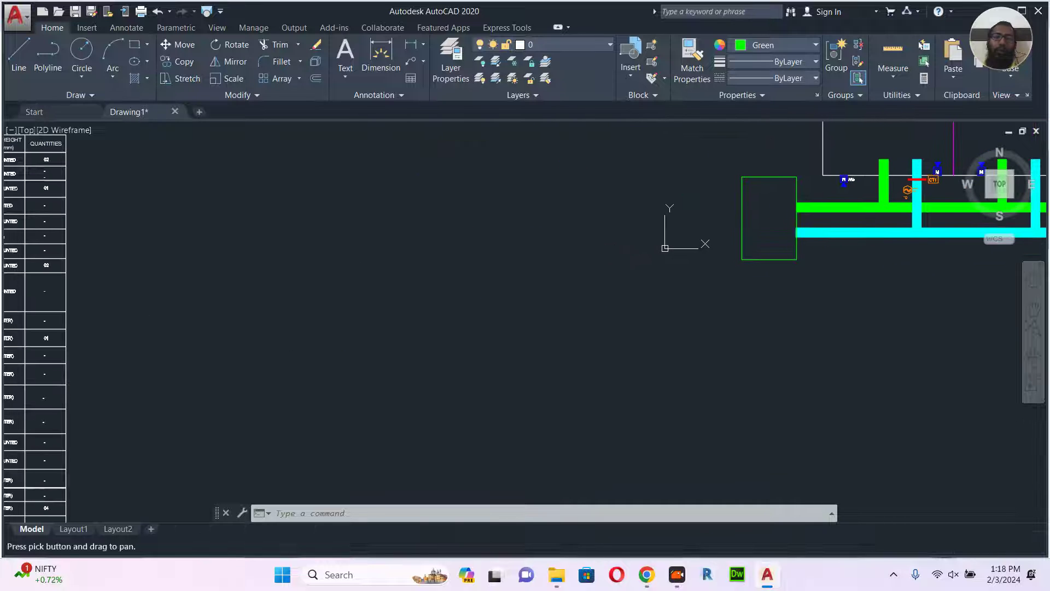
scroll(602, 247, "down", 5)
scroll(377, 277, "up", 5)
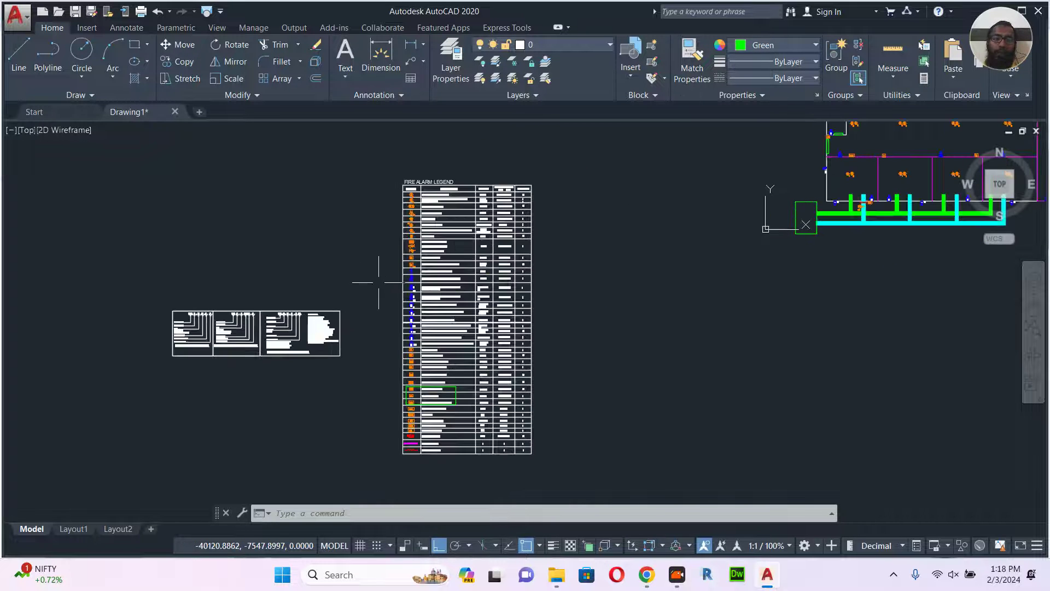
scroll(424, 246, "up", 5)
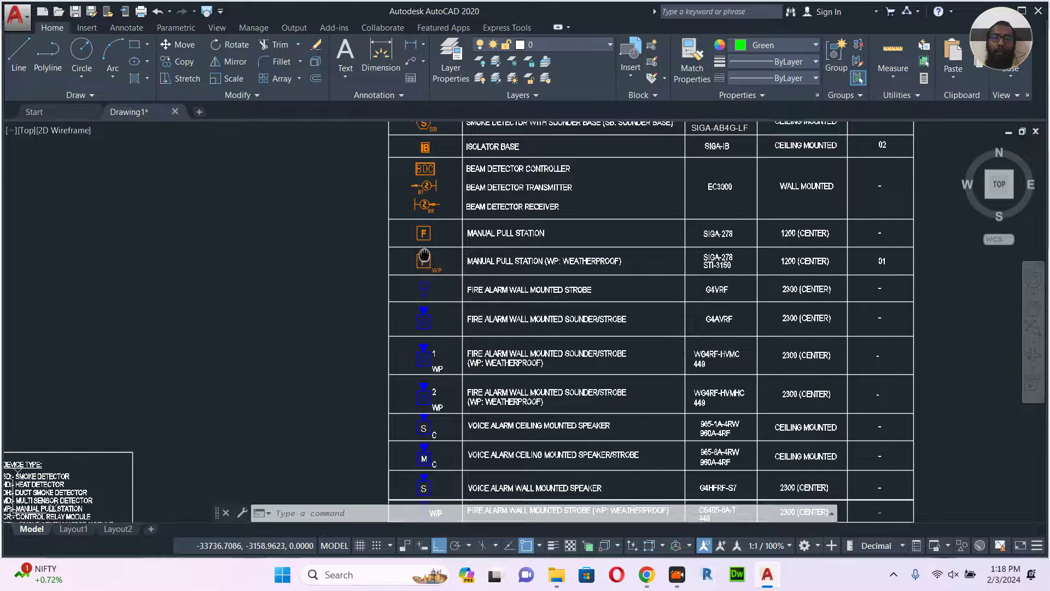
mouse_move(416, 410)
middle_mouse_down()
mouse_move(377, 260)
mouse_move(343, 317)
middle_mouse_up()
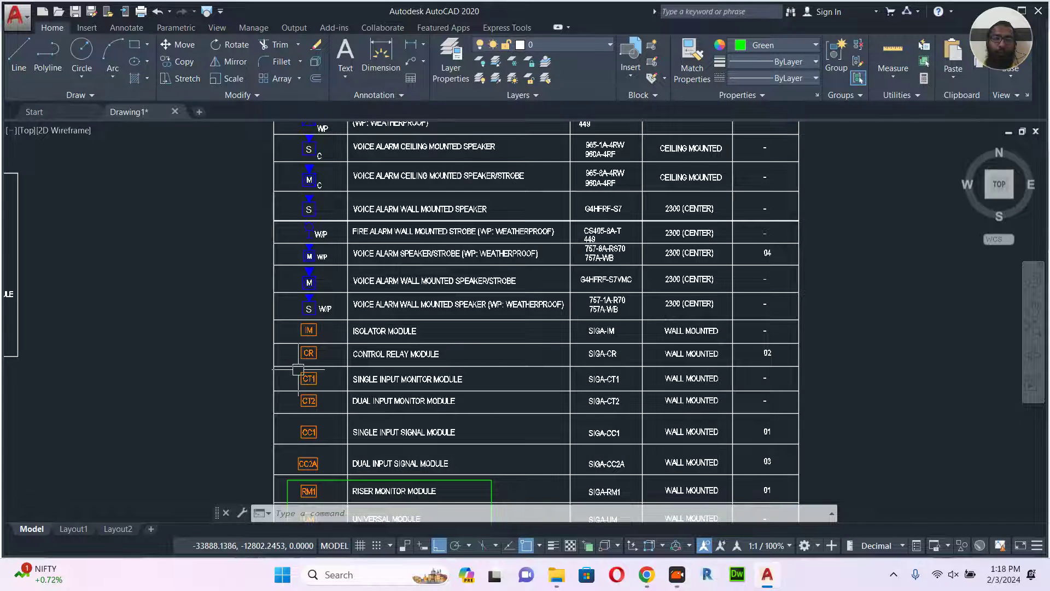
scroll(300, 376, "up", 8)
middle_click_drag(301, 277, 335, 371)
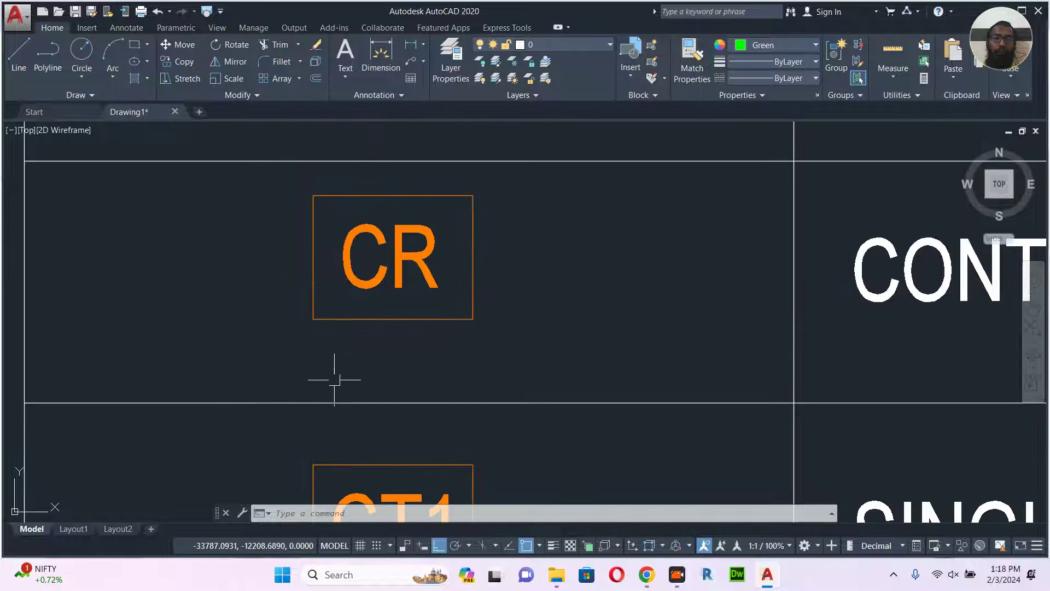
left_click(286, 352)
left_click(503, 164)
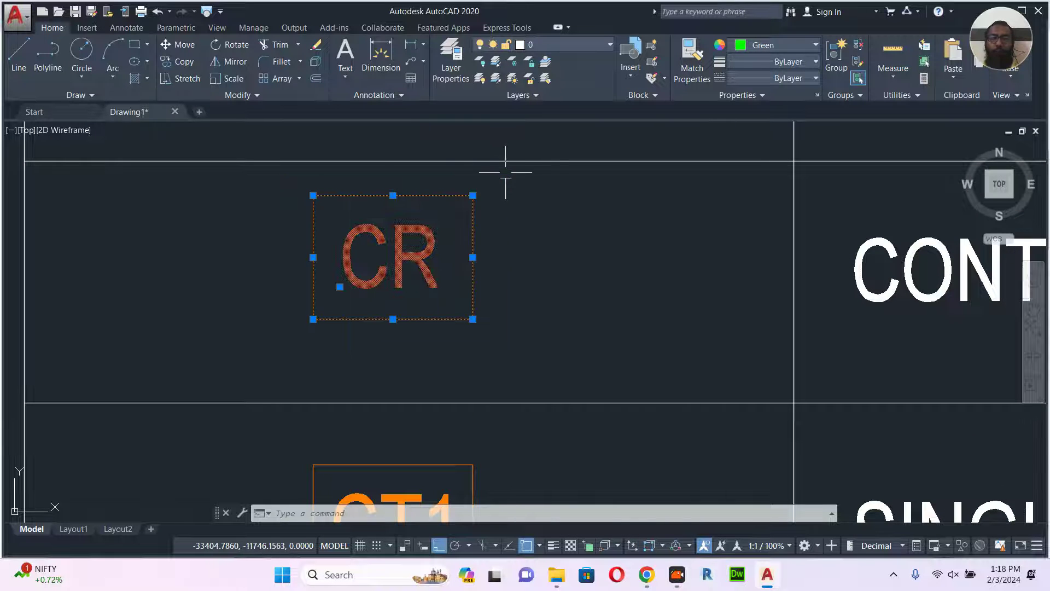
key("ctrl+shift+c")
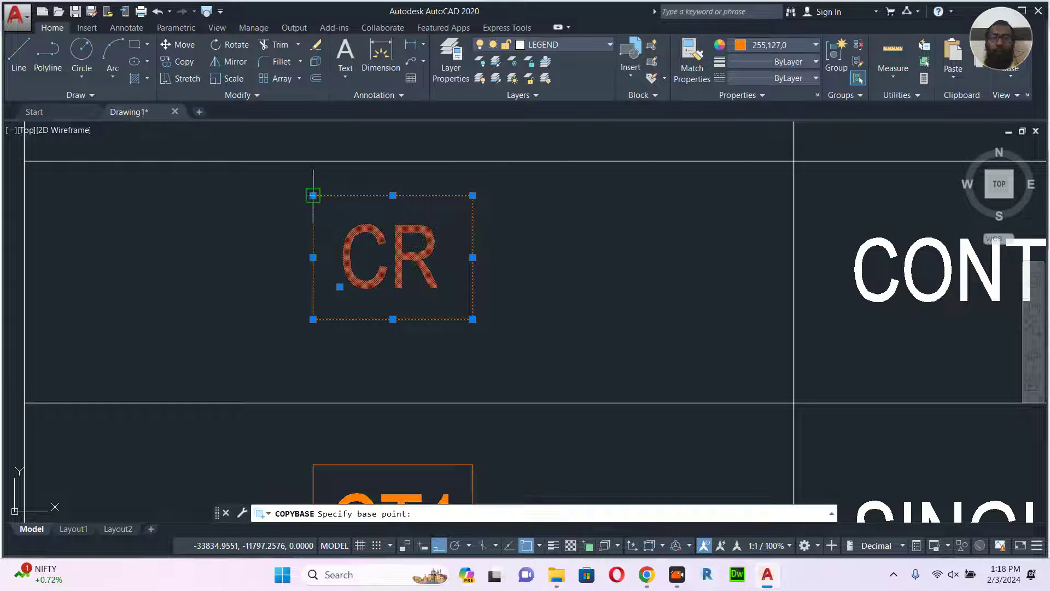
left_click(312, 195)
- Paste the CR symbol as a block on the wall line just right of CT1 at the first cyan duct branch
scroll(290, 232, "down", 5)
scroll(348, 325, "down", 6)
middle_click_drag(620, 309, 314, 455)
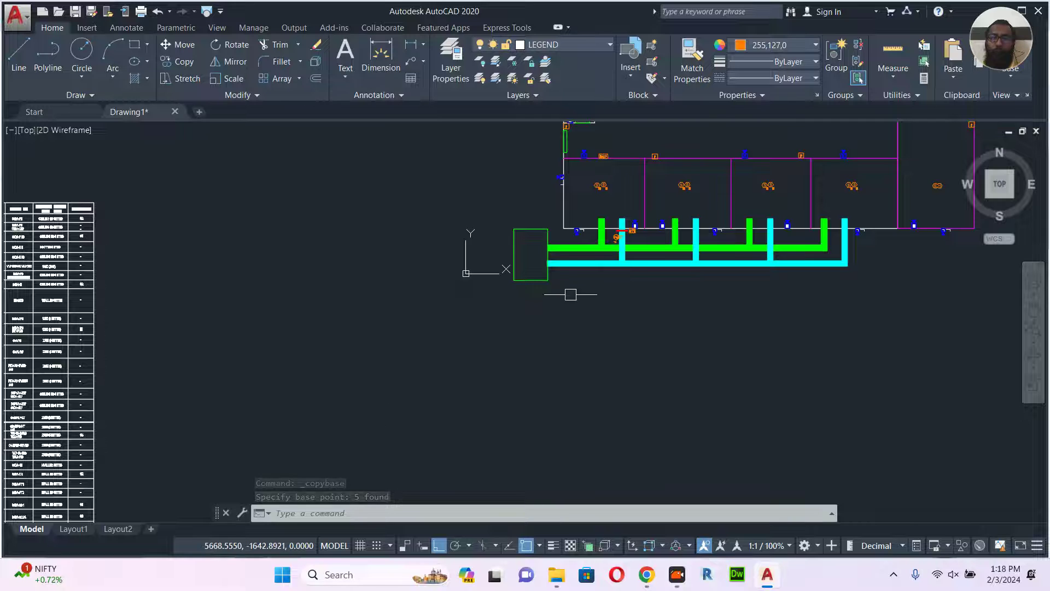
scroll(616, 230, "up", 12)
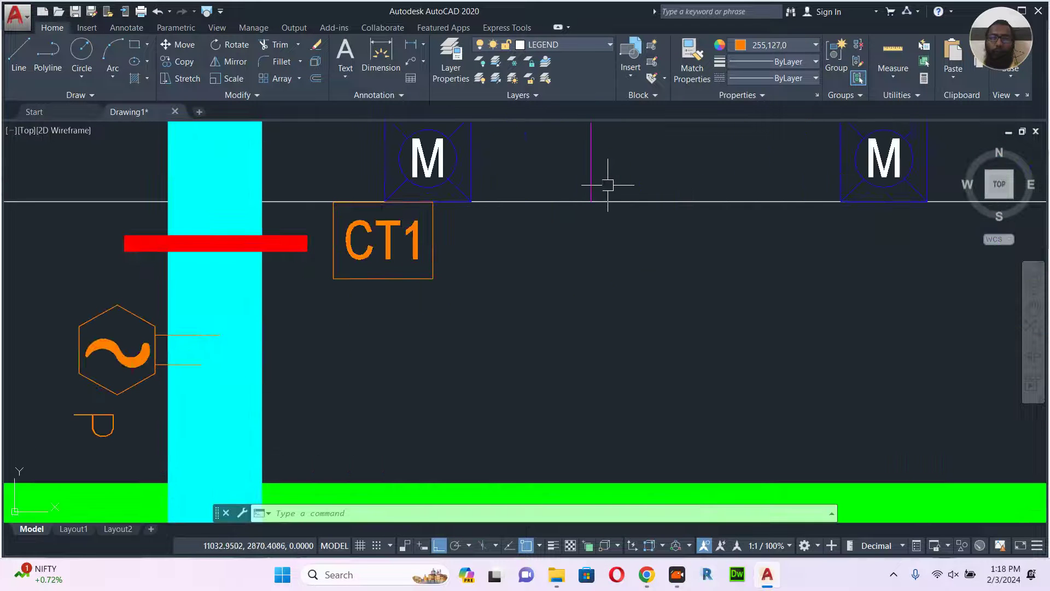
key("ctrl+shift+v")
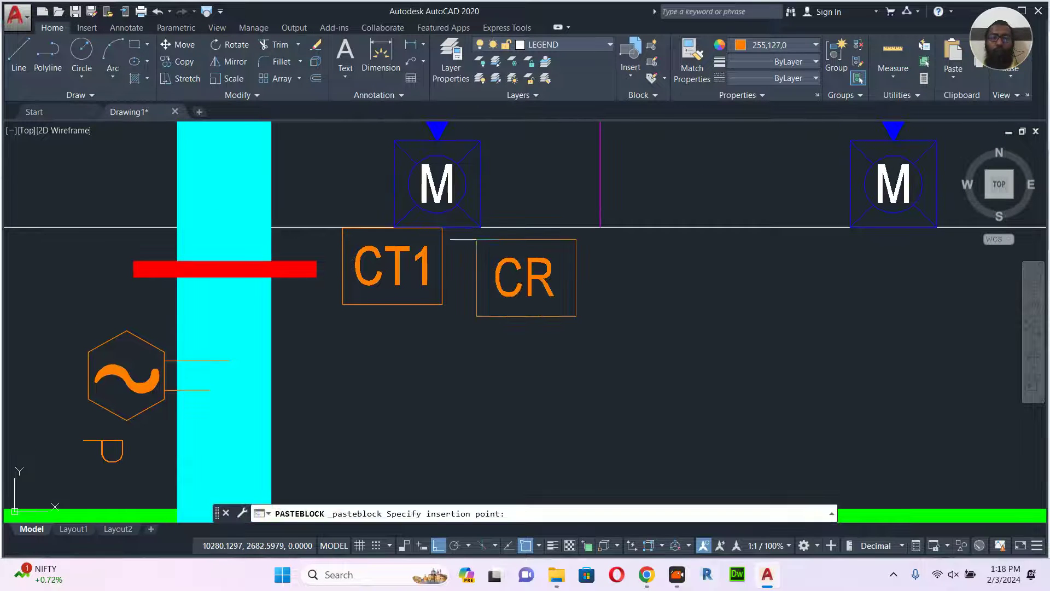
left_click(491, 227)
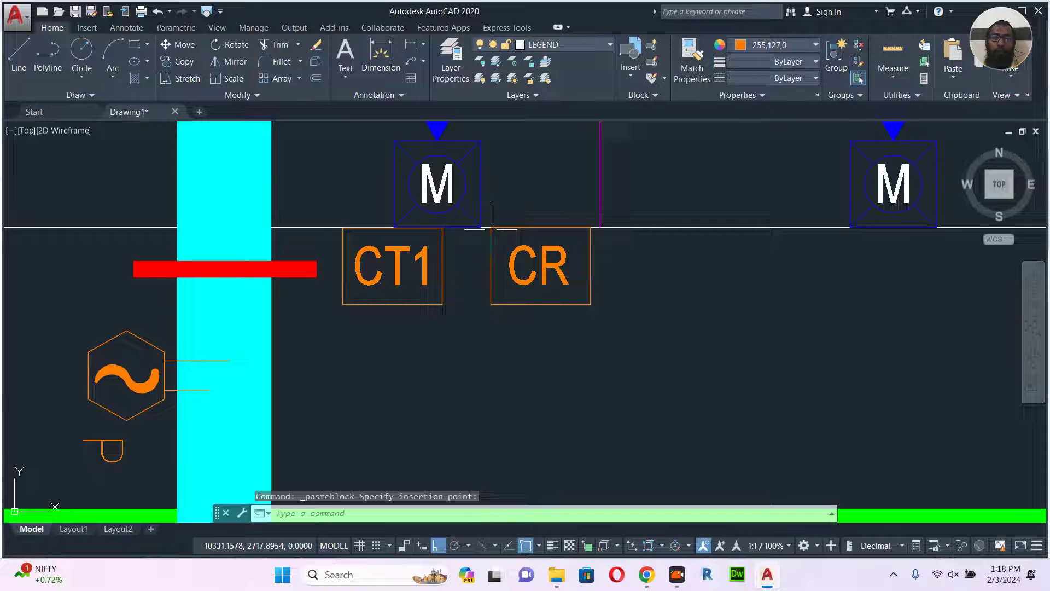
key("Escape")
- Examine the CT1 and CR modules beside the first cyan duct branch, along with the duct layout and the FACP
scroll(498, 257, "down", 4)
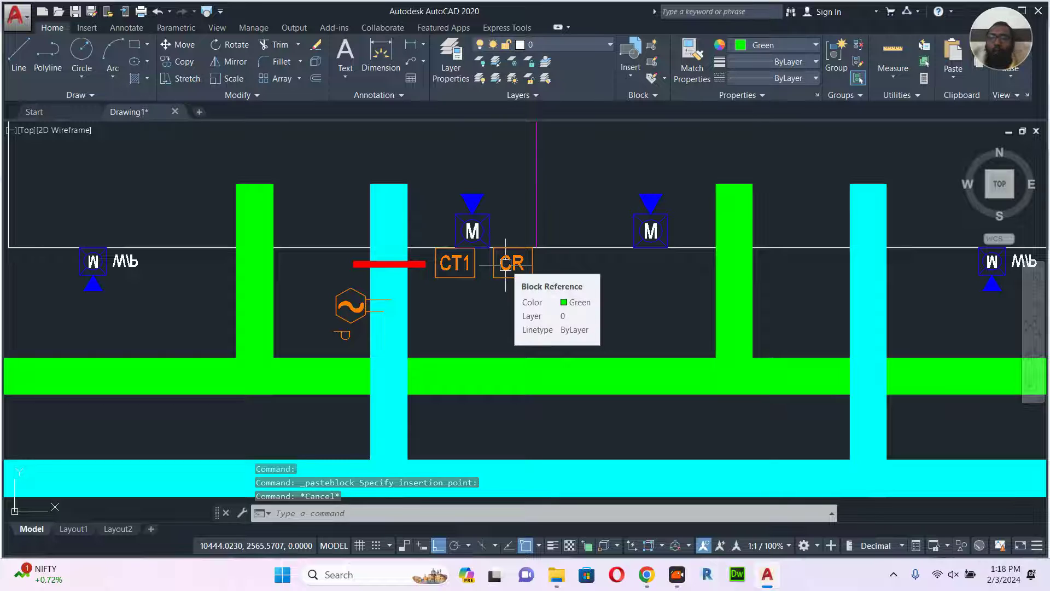
middle_click_drag(506, 265, 479, 295)
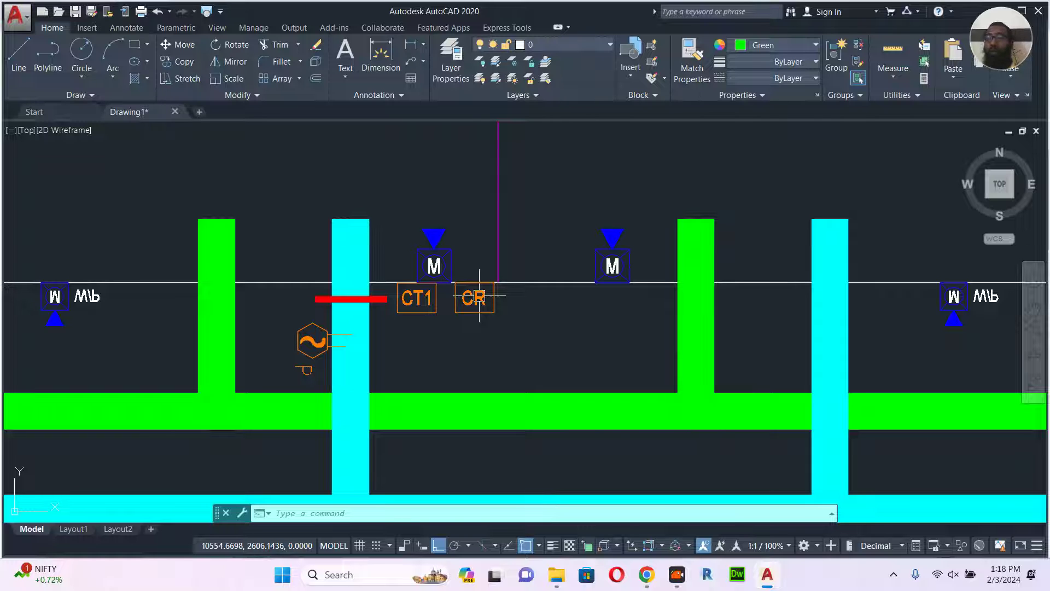
mouse_move(479, 295)
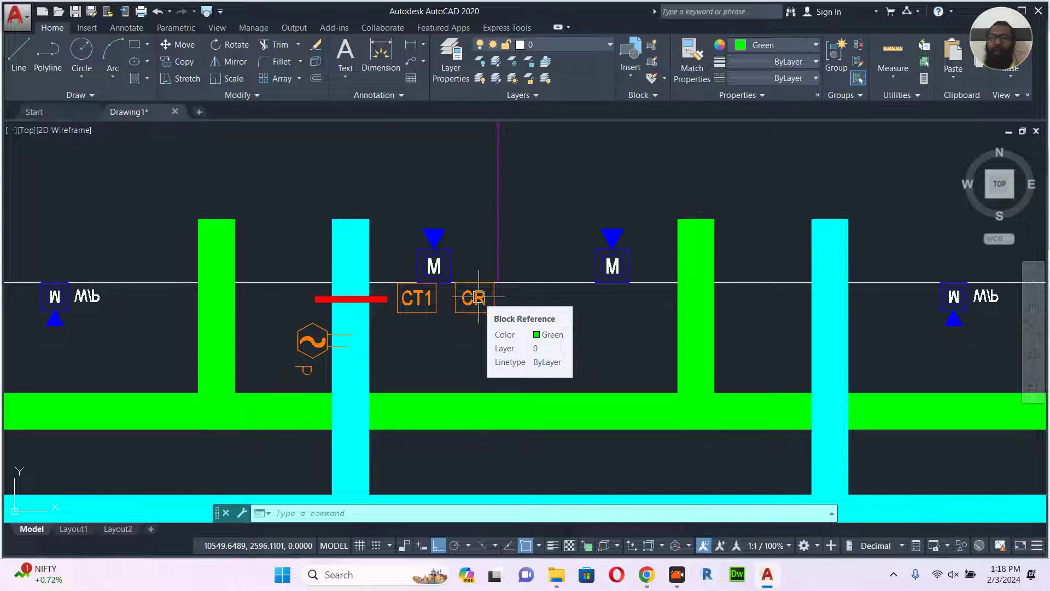
scroll(414, 300, "down", 2)
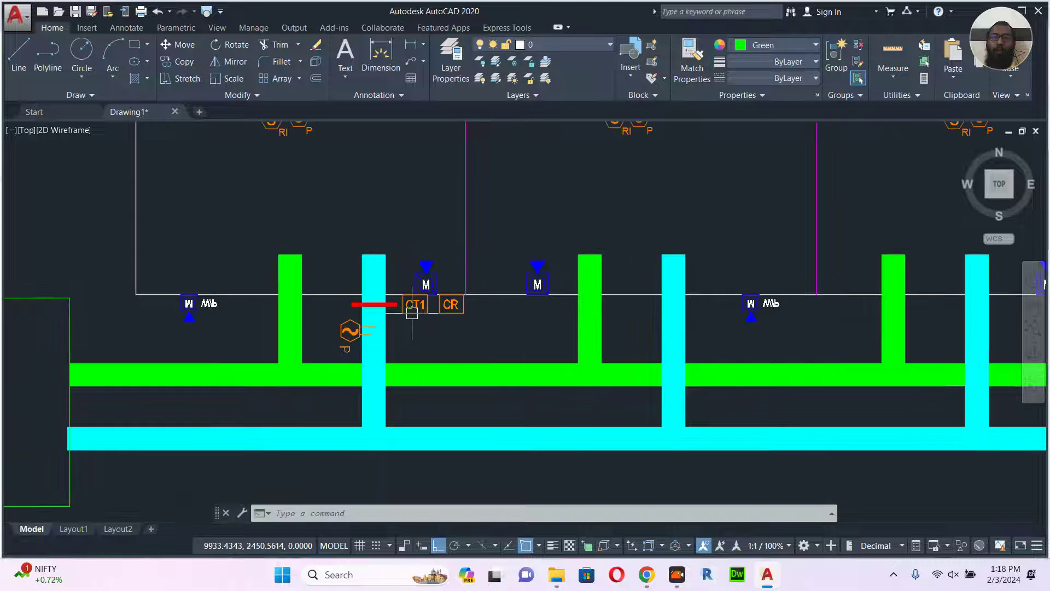
scroll(413, 304, "down", 2)
middle_click_drag(371, 274, 372, 295)
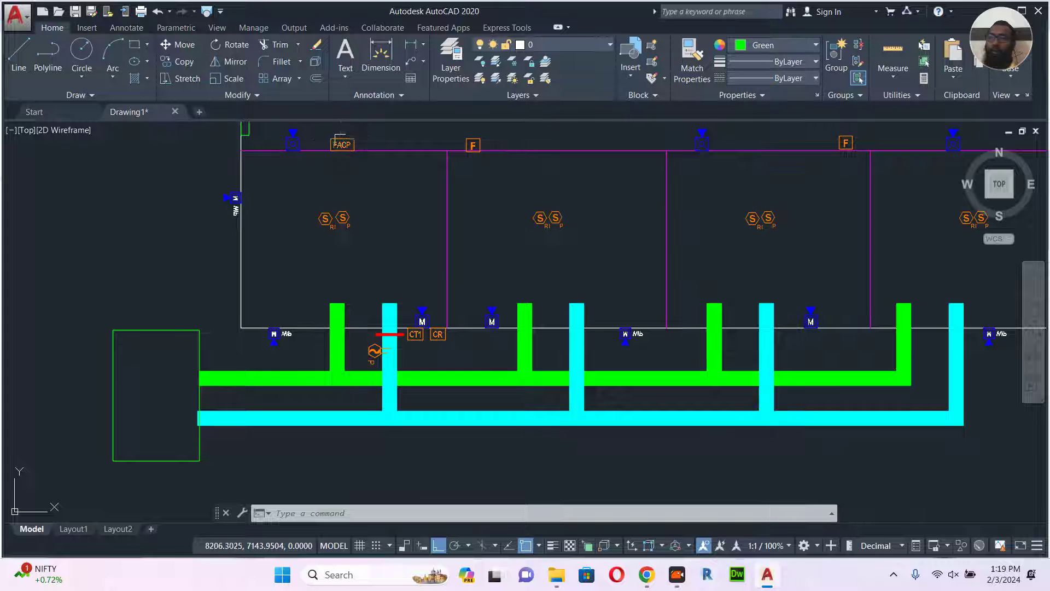
mouse_move(341, 140)
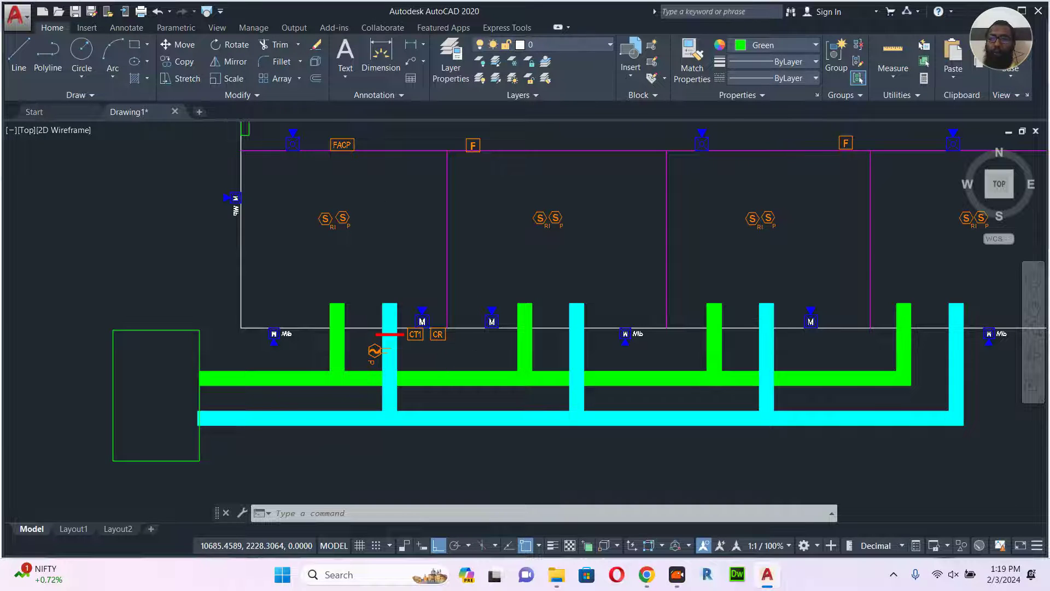
- Move the CR module slightly left along the wall line, closer to CT1
scroll(439, 336, "up", 6)
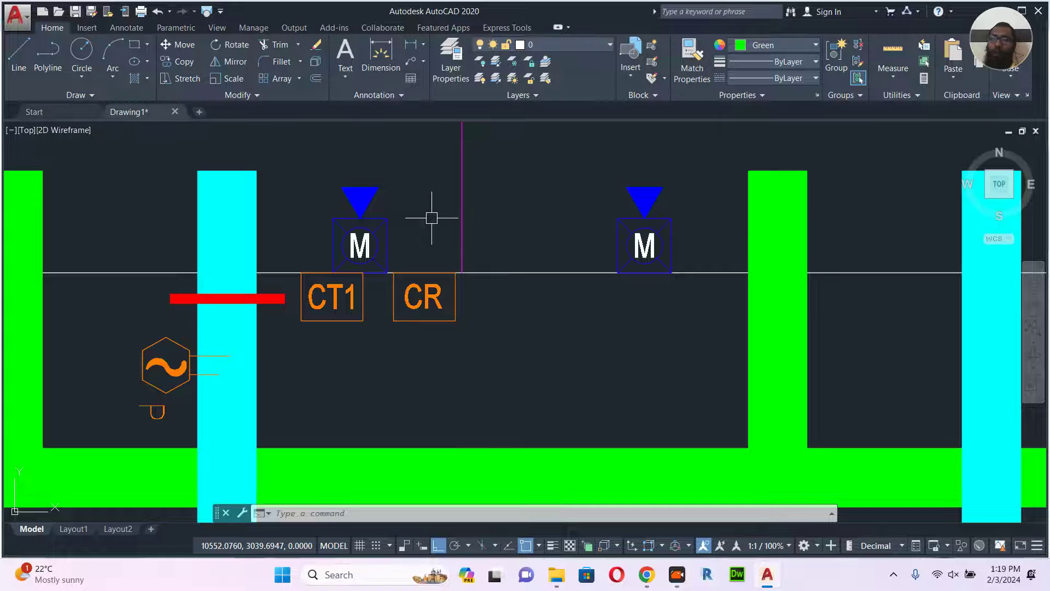
left_click(449, 294)
left_click(416, 343)
type("m")
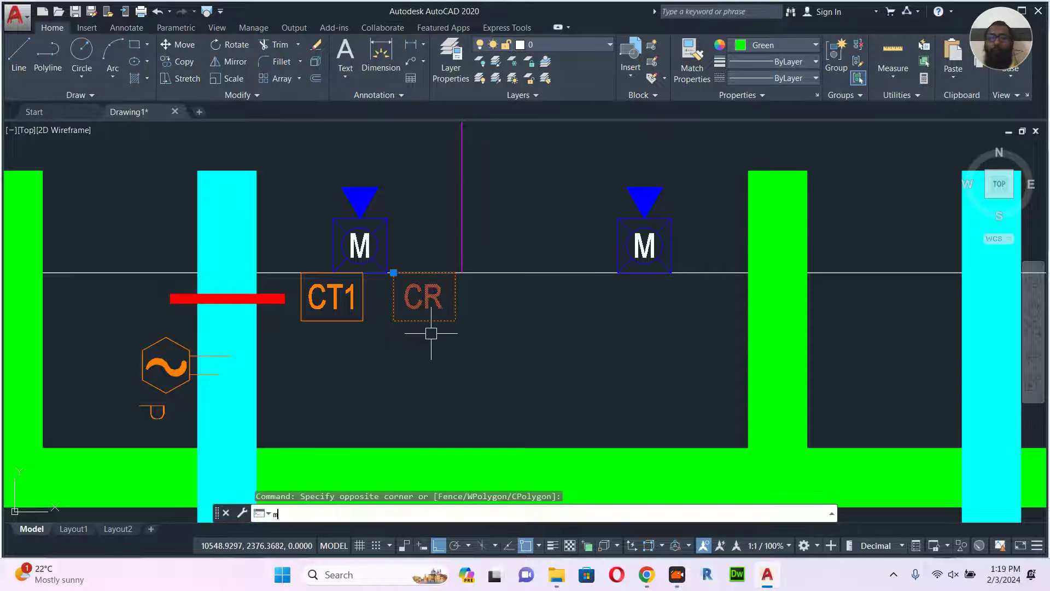
key("Return")
left_click(445, 340)
left_click(429, 353)
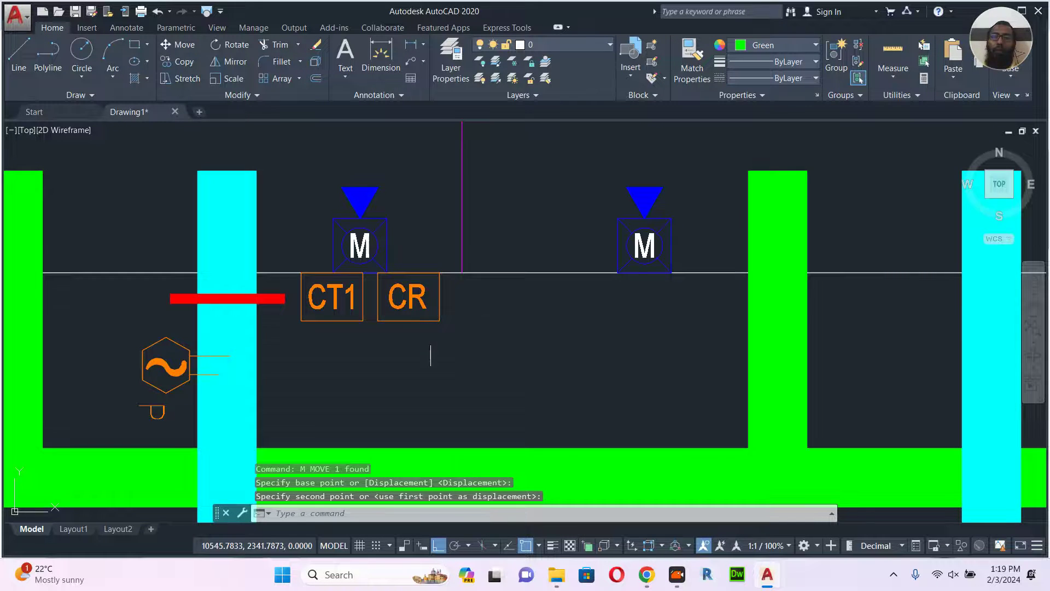
- Draw a short horizontal polyline across the building's left outer wall, from inside the corner room to the outside
scroll(432, 339, "down", 3)
middle_click_drag(338, 255, 602, 328)
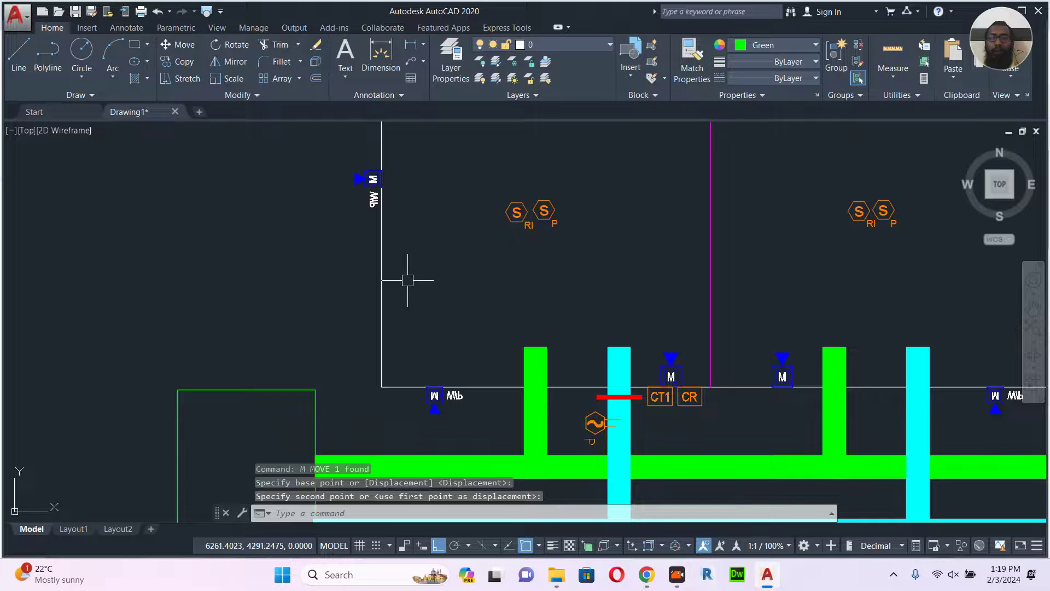
type("p")
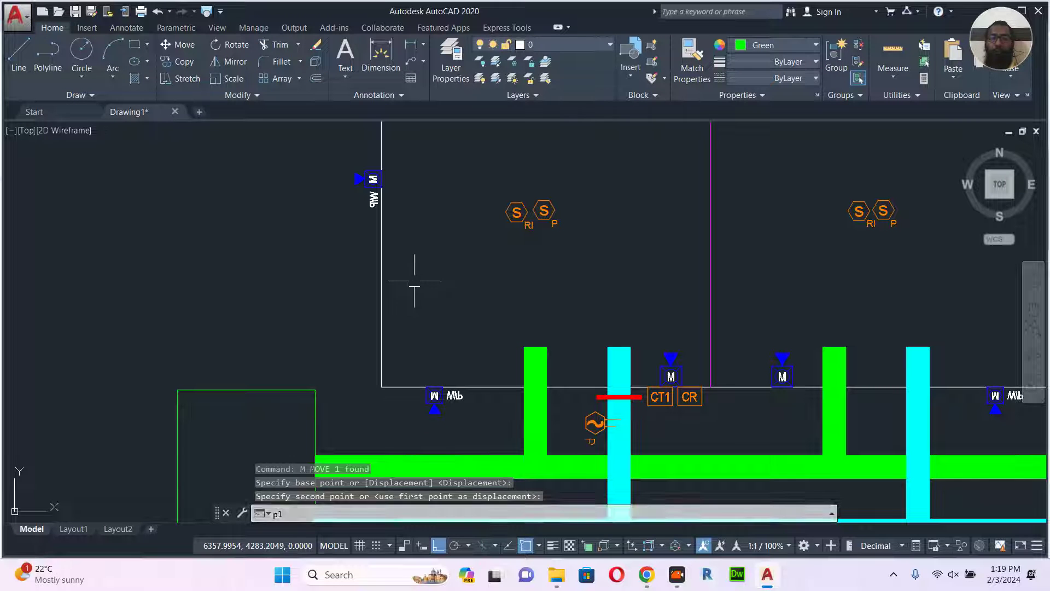
type("l")
key("Return")
left_click(417, 265)
left_click(323, 264)
key("Escape")
- Draw a rectangle outside the left wall at the outer end of the horizontal polyline, above the existing green equipment box
type("rec")
key("Return")
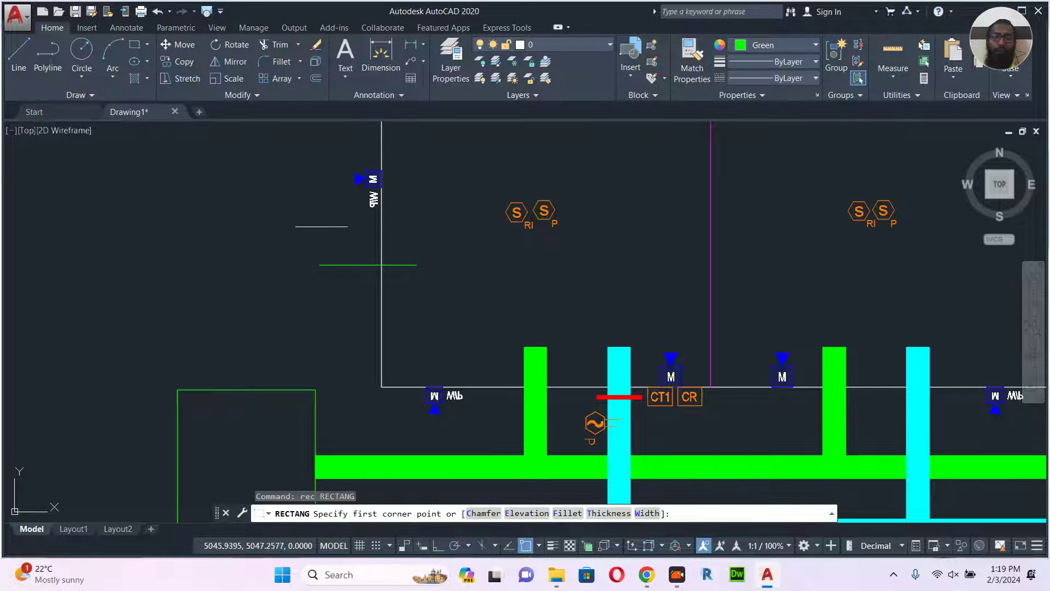
left_click(318, 224)
left_click(188, 302)
key("Escape")
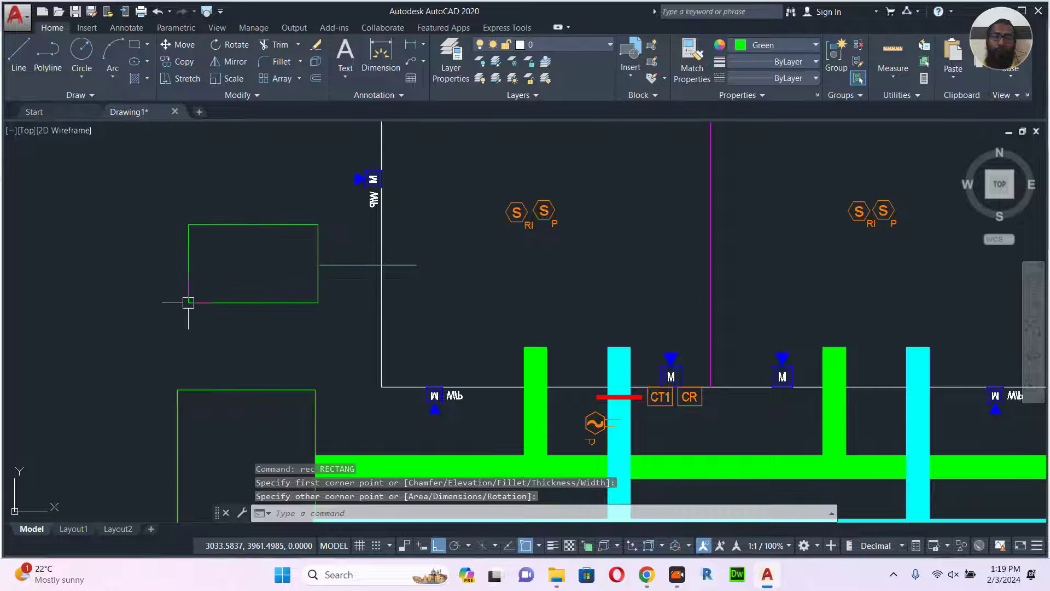
- Copy the CT1 and CR modules from a point on CR's upper edge, with Ortho off, to the left wall below the horizontal polyline
middle_click_drag(402, 281, 345, 244)
scroll(341, 239, "down", 2)
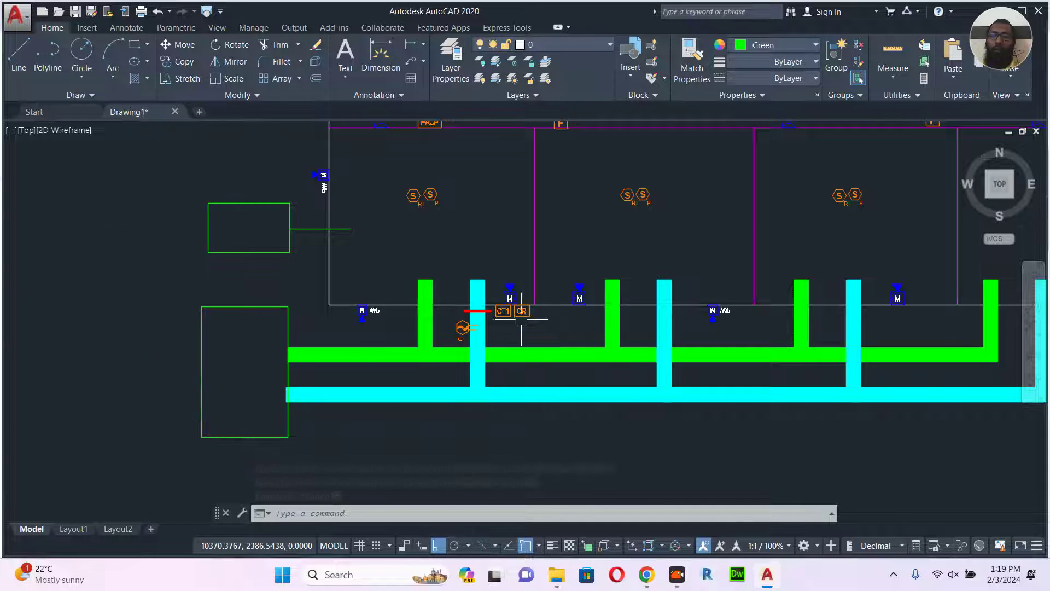
scroll(521, 319, "up", 2)
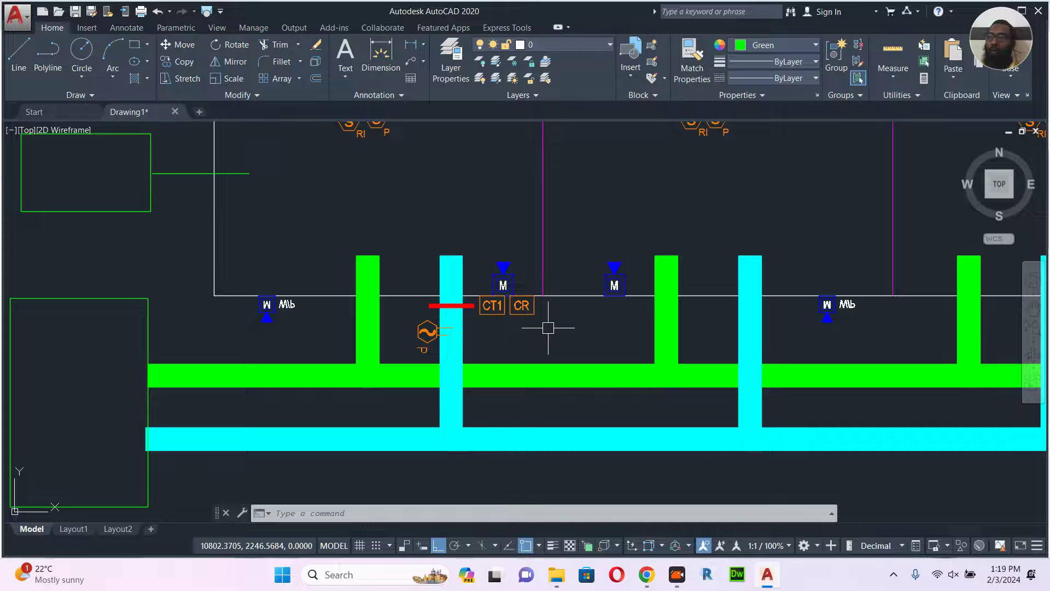
scroll(533, 329, "up", 2)
left_click(528, 323)
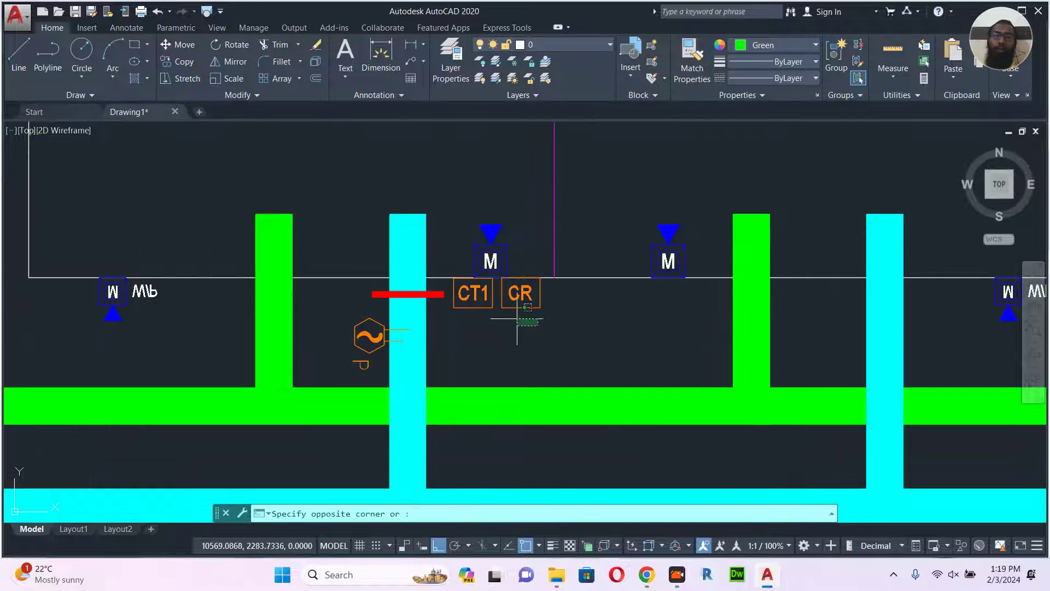
left_click(472, 296)
type("co")
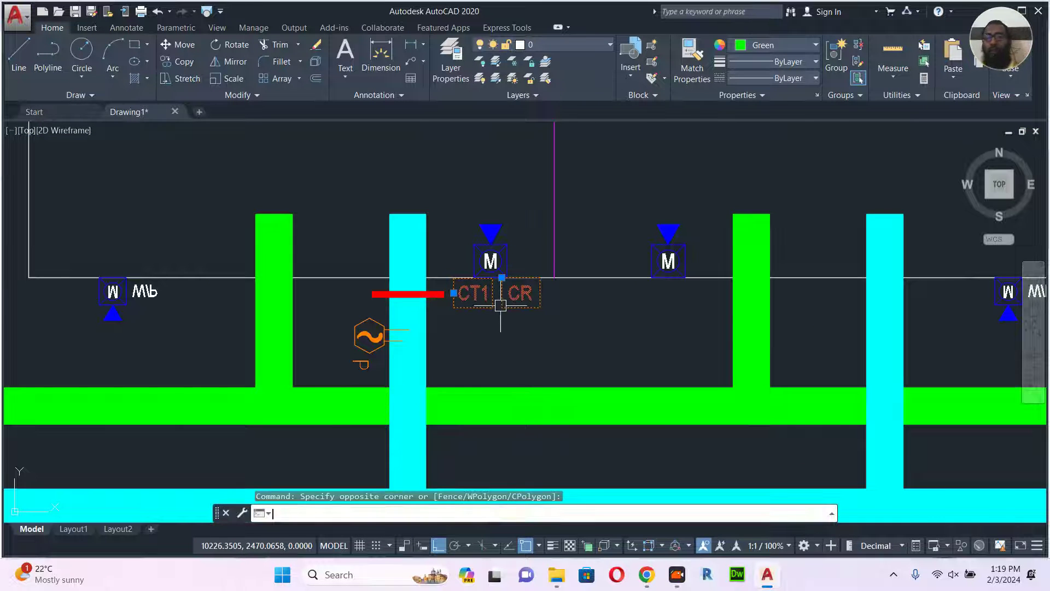
key("Return")
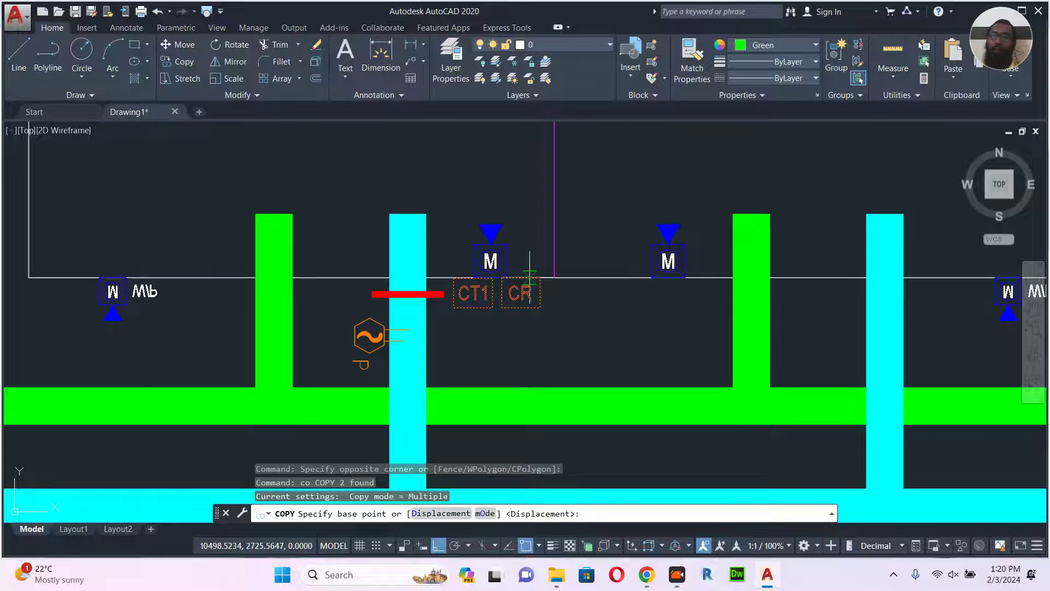
left_click(529, 276)
scroll(591, 316, "down", 2)
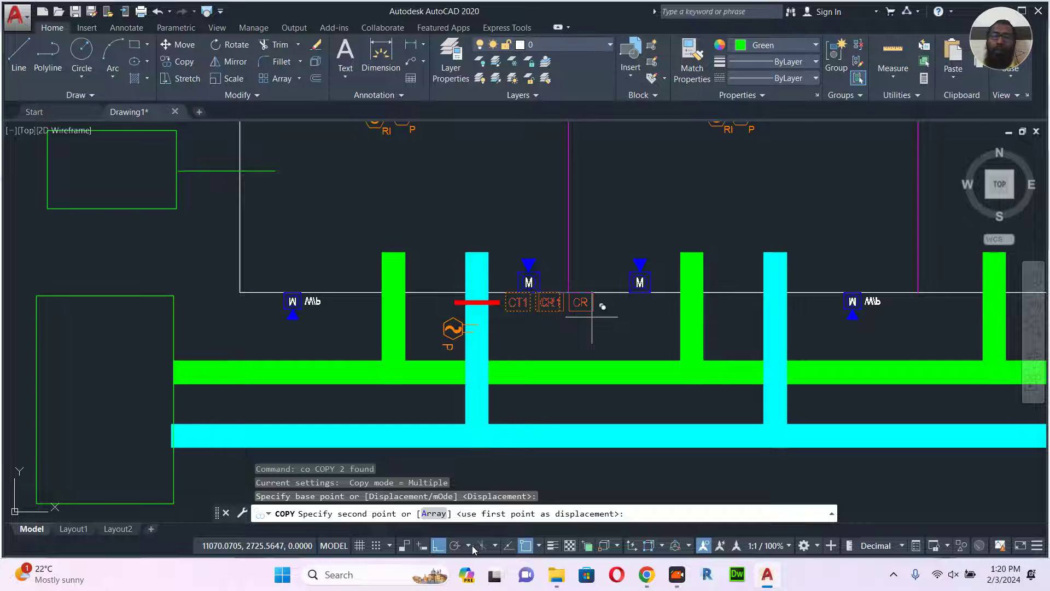
left_click(440, 546)
scroll(178, 234, "up", 2)
middle_click_drag(235, 243, 333, 350)
scroll(322, 340, "up", 1)
scroll(328, 291, "up", 1)
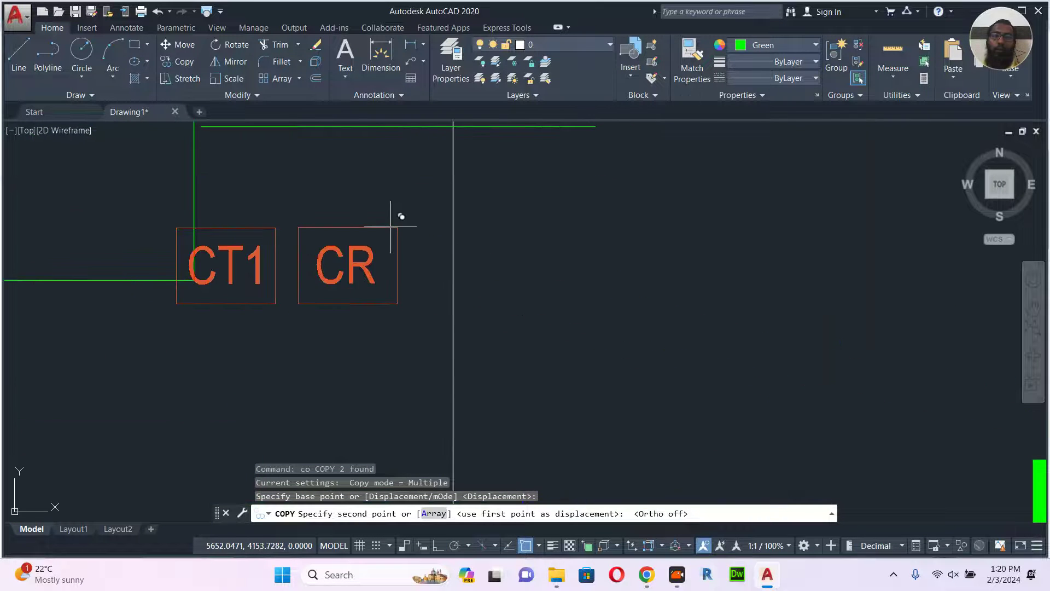
left_click(451, 202)
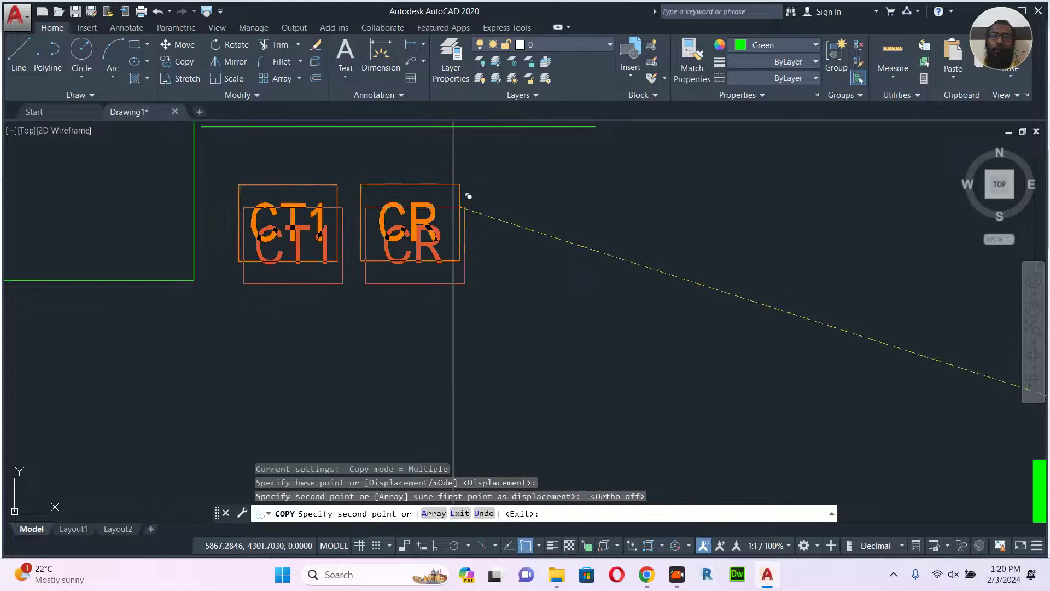
scroll(457, 241, "down", 4)
key("Escape")
middle_click_drag(437, 253, 387, 239)
scroll(387, 239, "down", 2)
middle_click_drag(485, 225, 436, 311)
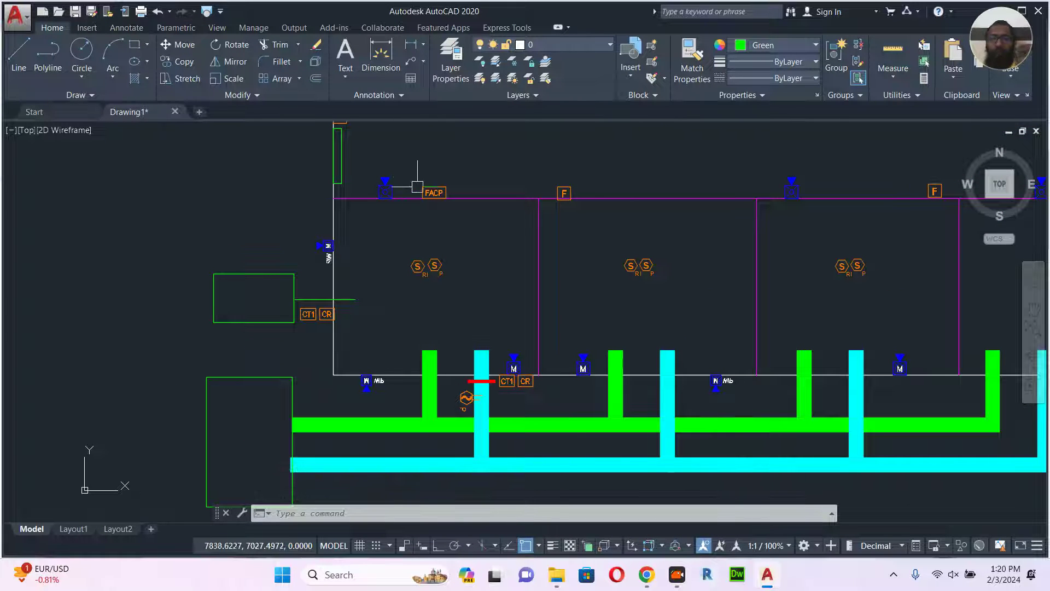
scroll(308, 337, "up", 2)
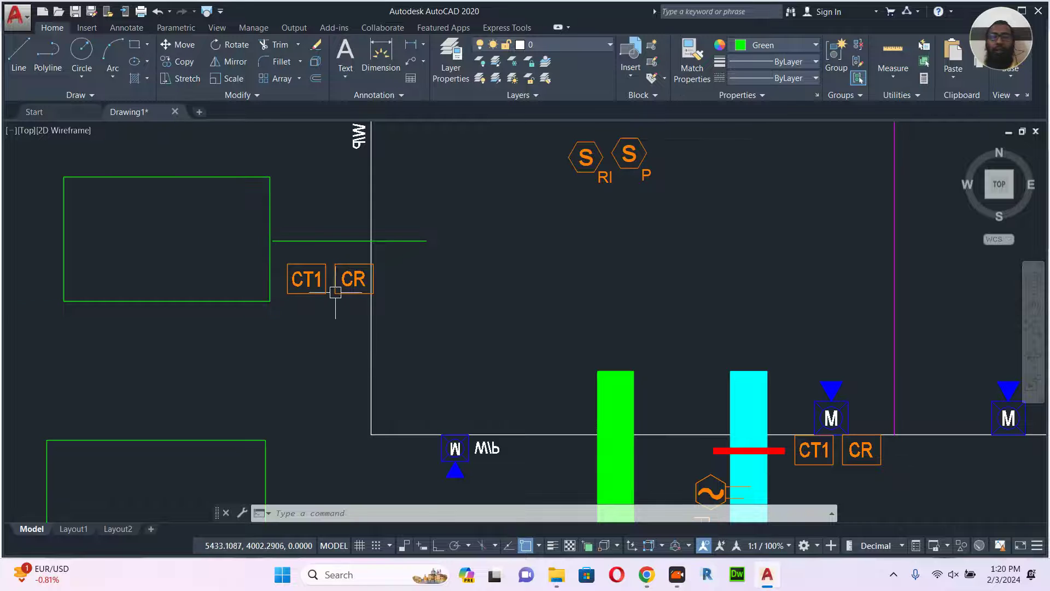
- Move the copied CT1 and CR modules left so that CR's outer edge sits on the building's left wall line
scroll(335, 291, "up", 3)
left_click(376, 300)
left_click(315, 262)
type("m")
key("Return")
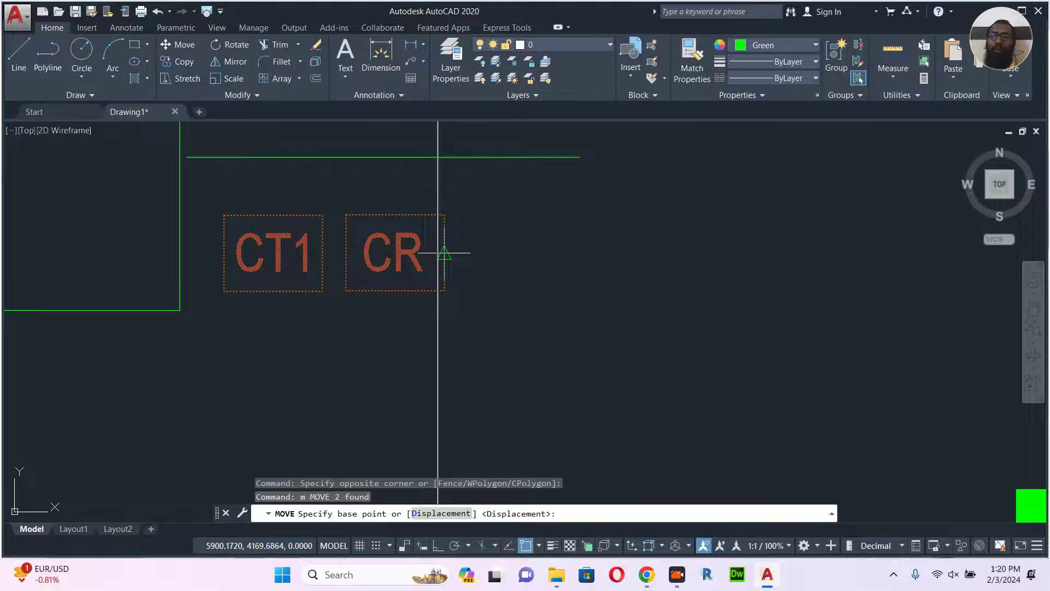
left_click(444, 253)
left_click(438, 253)
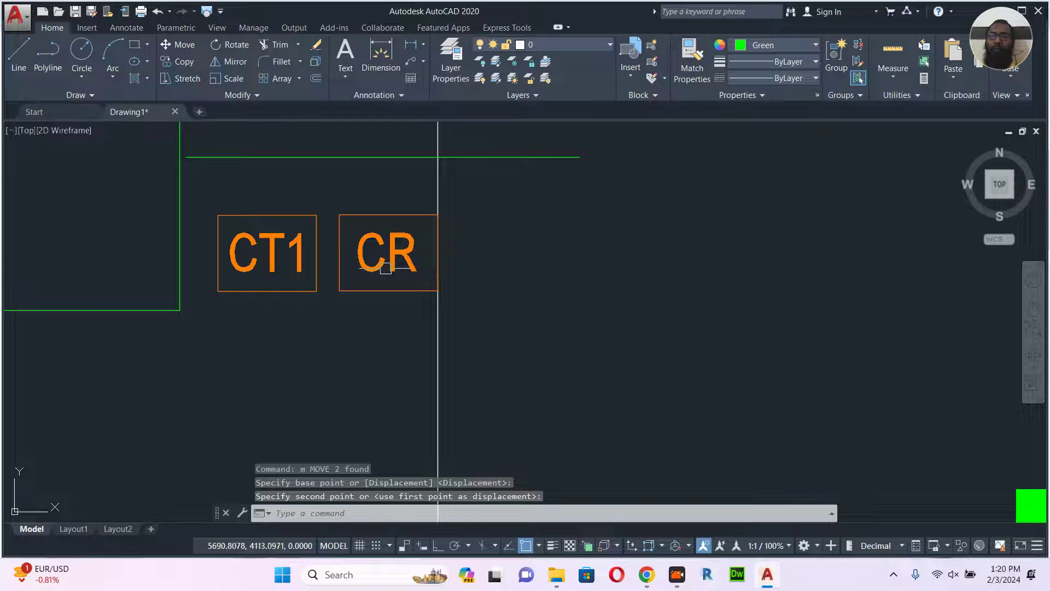
- Move the CT1 and CR modules at the left wall up so their upper edges touch the horizontal green polyline
left_click(380, 195)
left_click(277, 244)
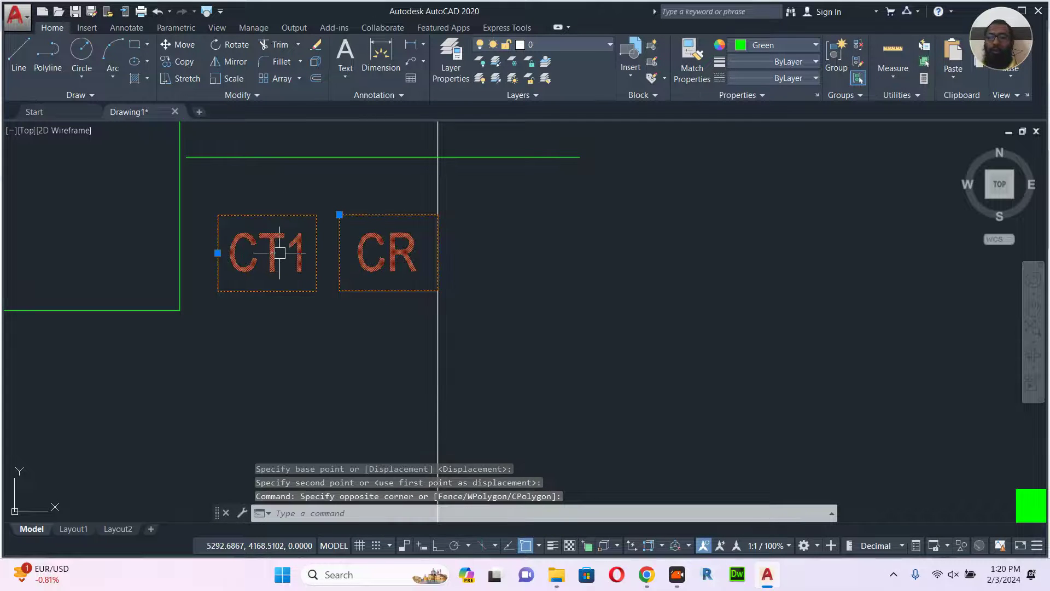
type("m")
key("Return")
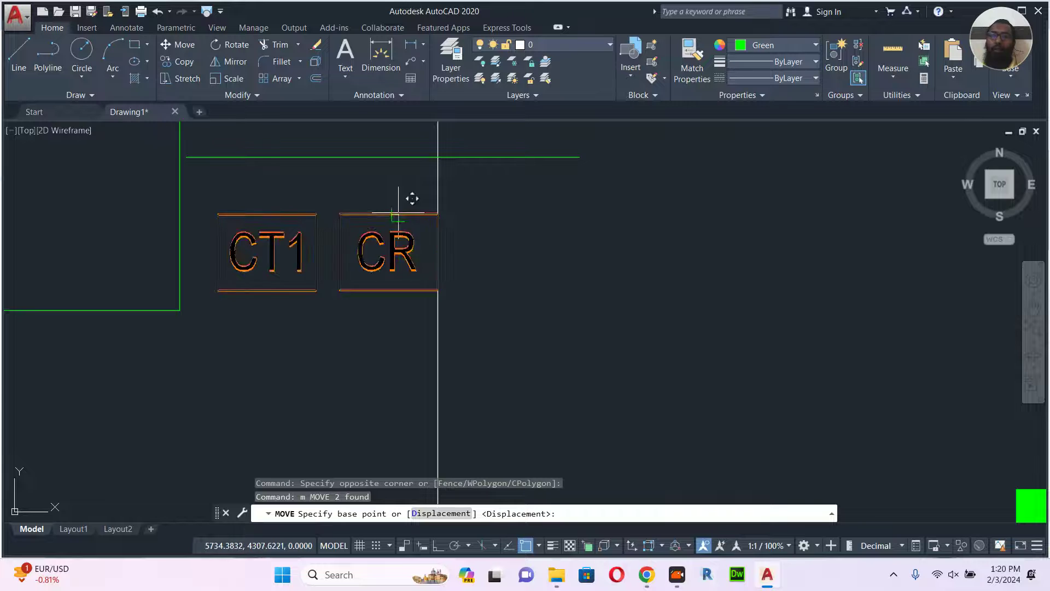
left_click(398, 214)
left_click(398, 157)
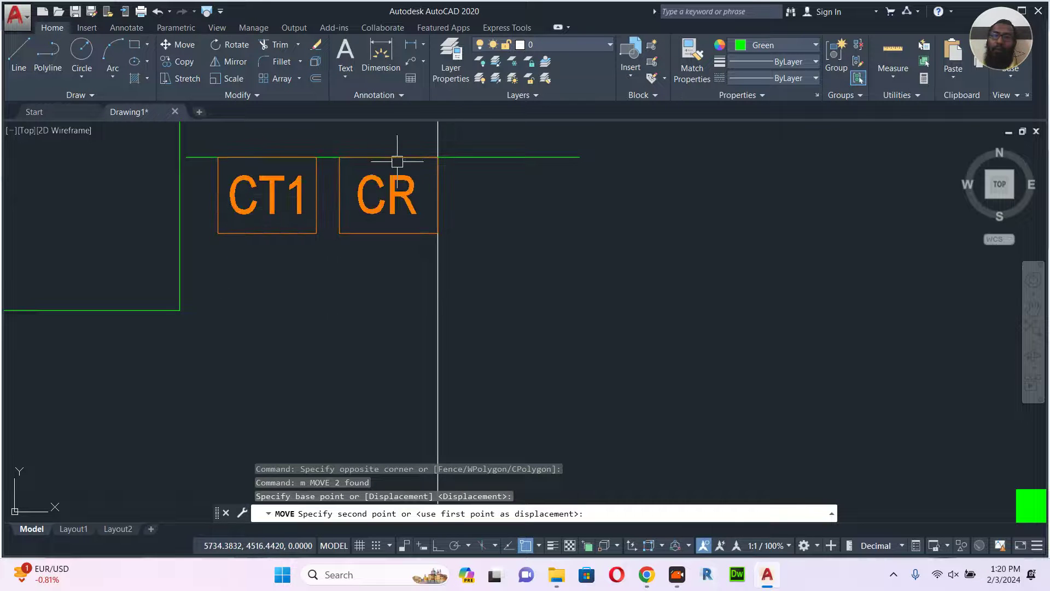
scroll(405, 227, "down", 4)
key("Escape")
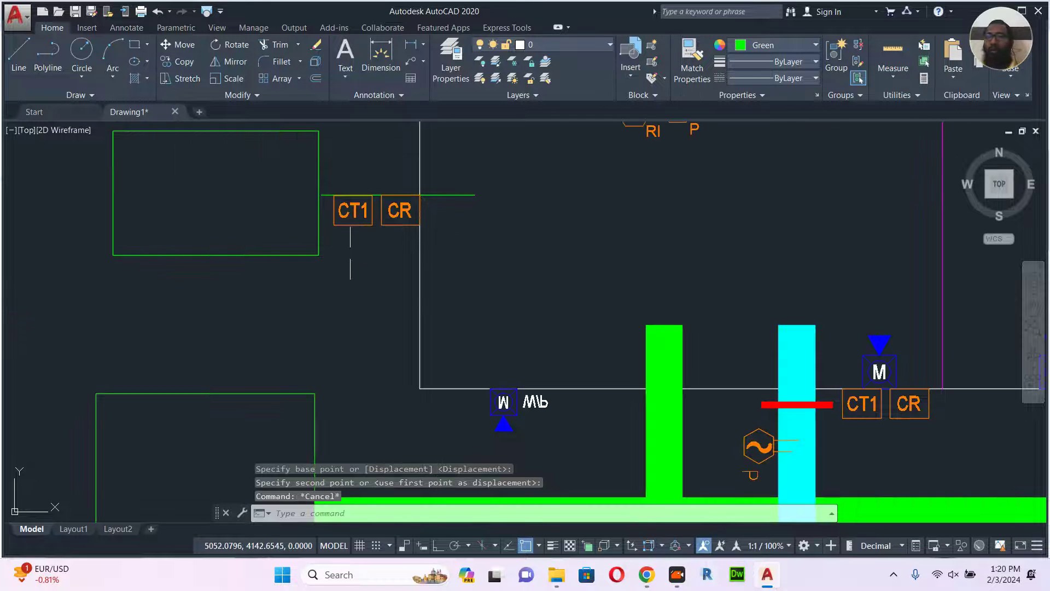
scroll(354, 255, "down", 4)
middle_click_drag(442, 246, 395, 253)
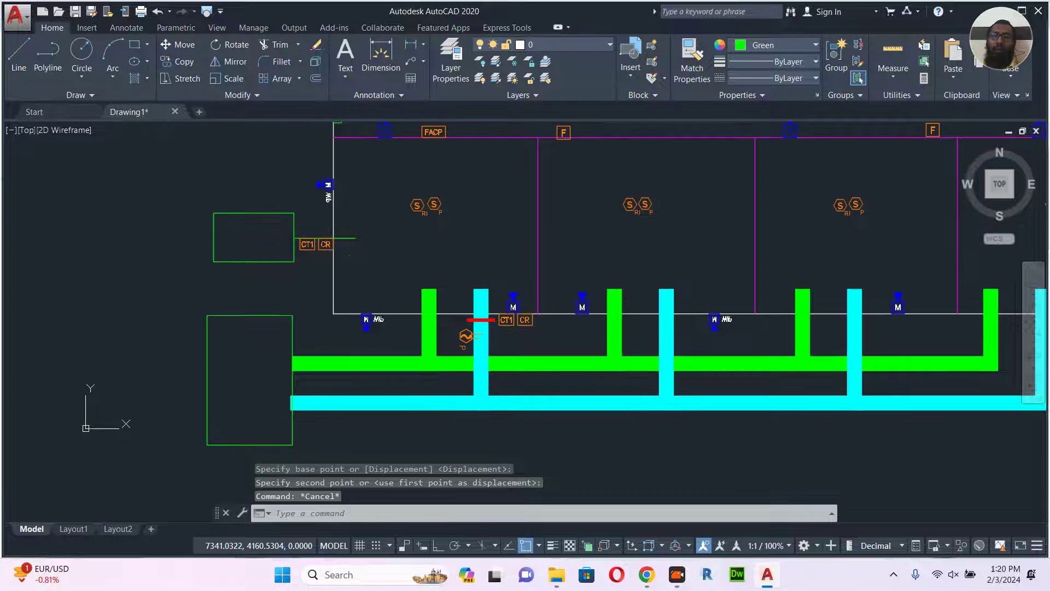
scroll(302, 245, "up", 7)
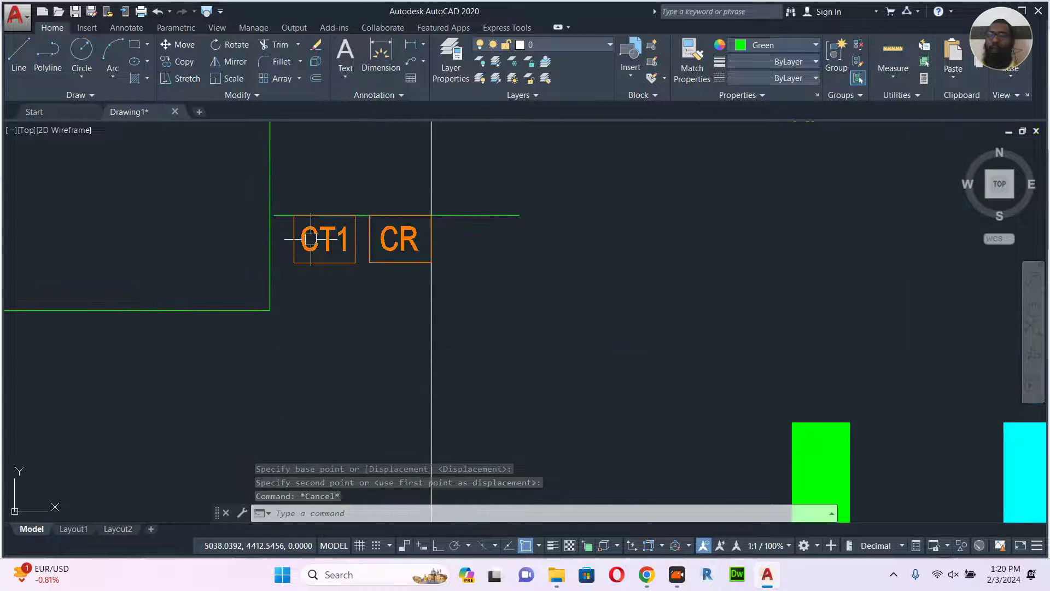
scroll(348, 246, "down", 4)
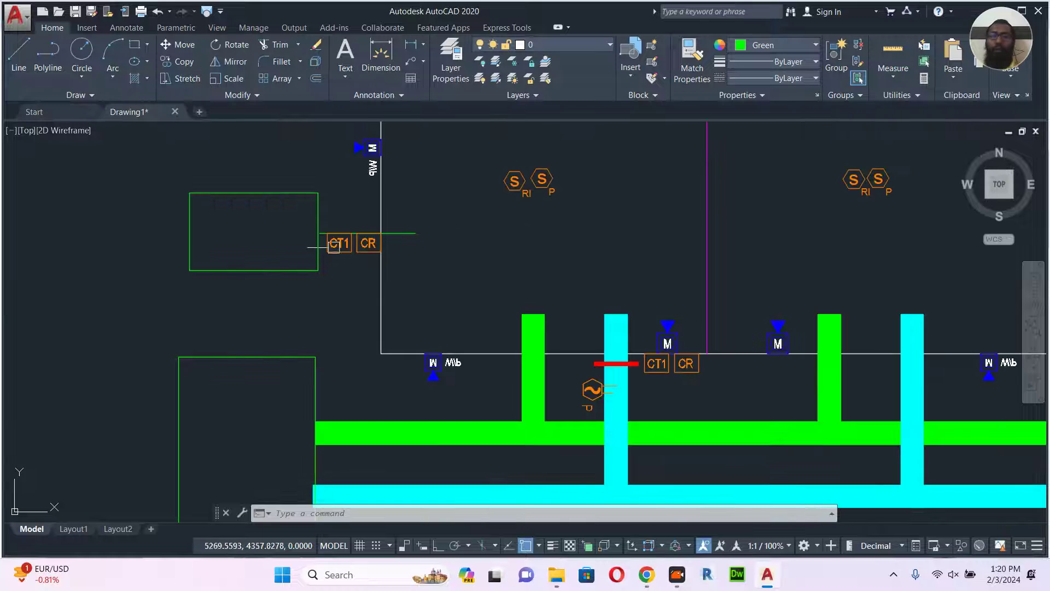
- Copy the red bar with its CT1 and CR modules from the first cyan duct to the second, with Ortho on
mouse_move(375, 295)
middle_mouse_down()
mouse_move(275, 281)
mouse_move(223, 234)
middle_mouse_up()
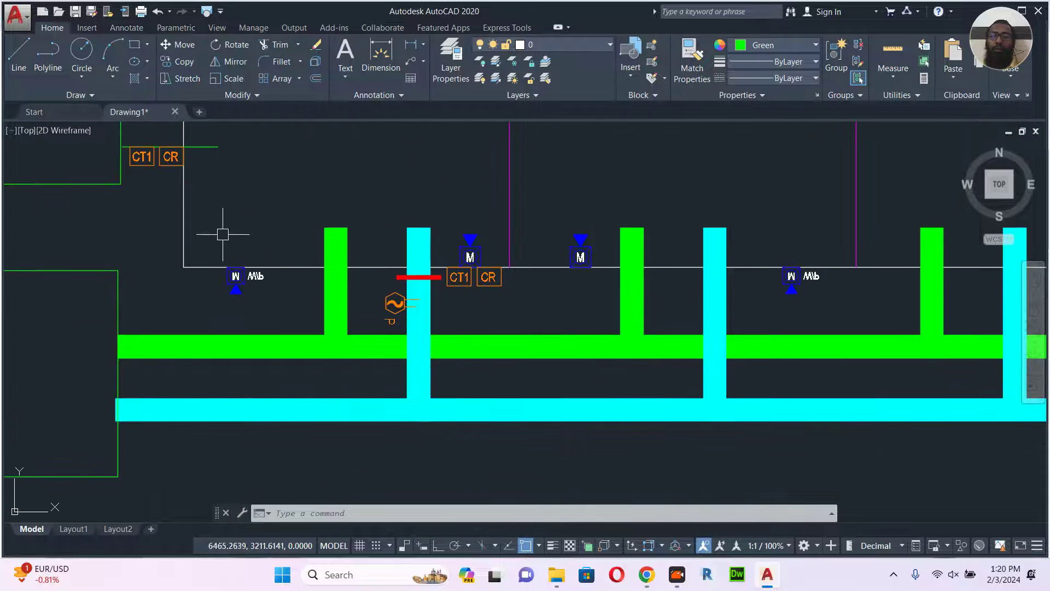
scroll(440, 296, "up", 2)
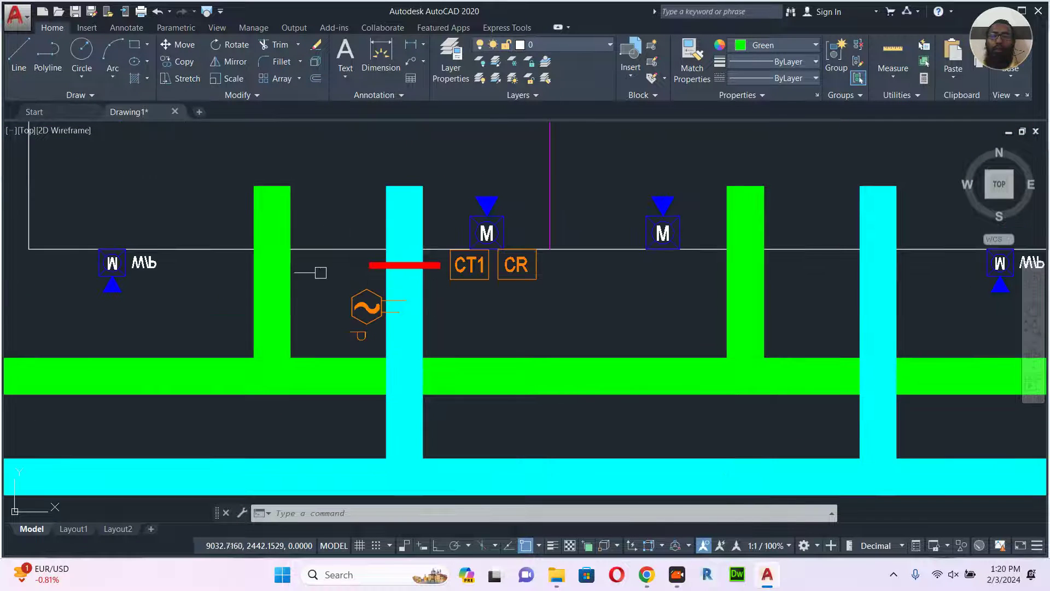
left_click(320, 272)
left_click(549, 240)
middle_click_drag(500, 278, 421, 278)
type("co")
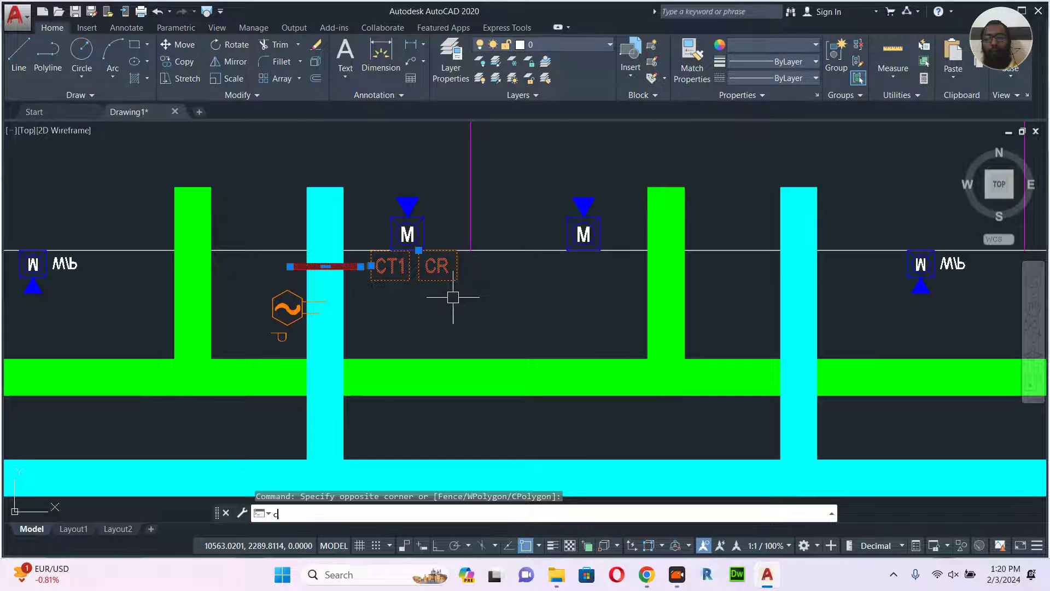
key("Return")
left_click(362, 300)
middle_click_drag(615, 294, 338, 309)
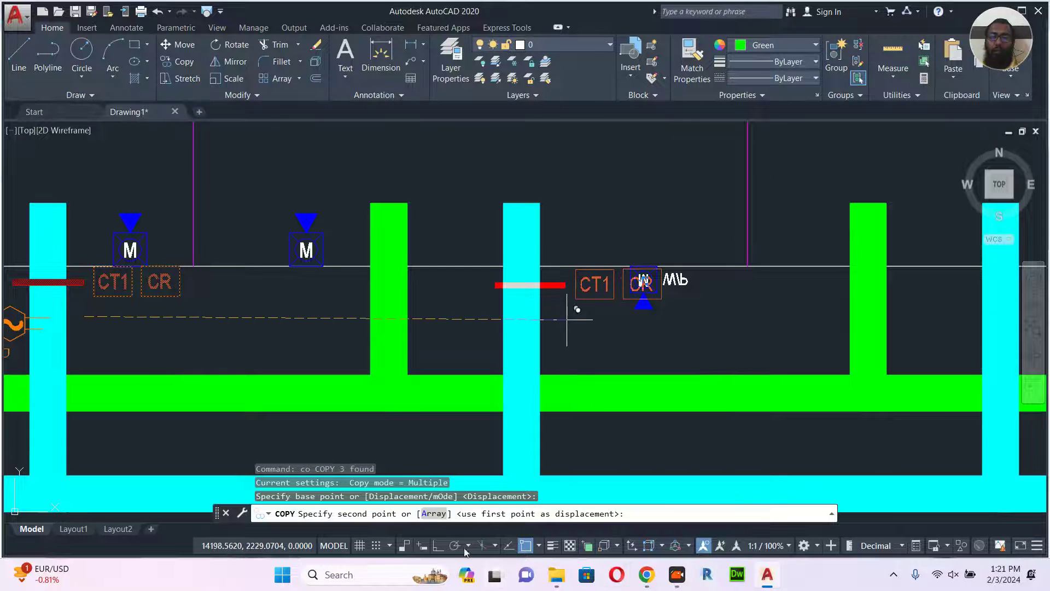
left_click(438, 545)
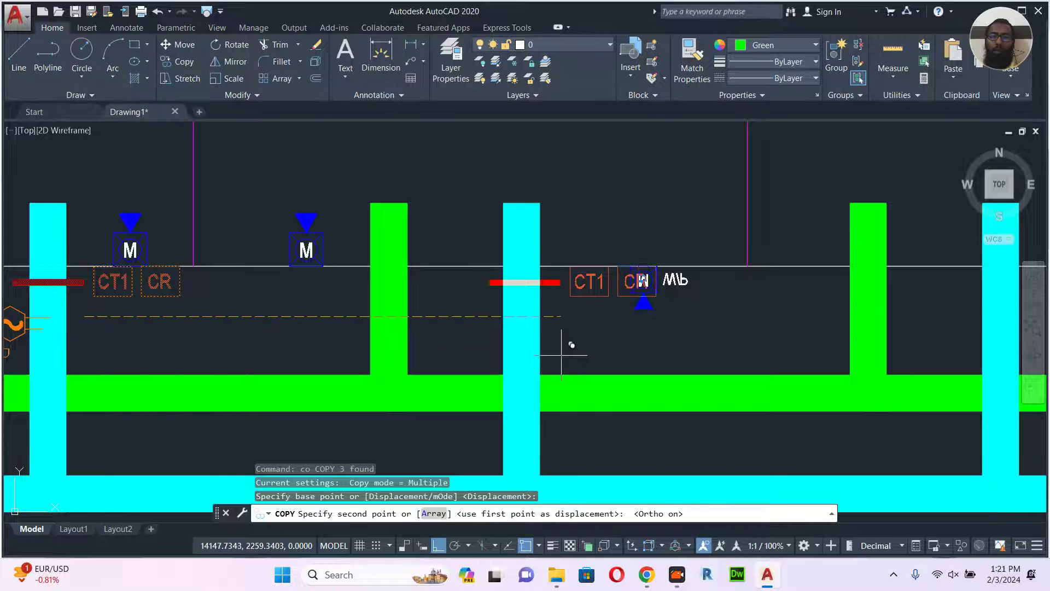
left_click(571, 340)
- Place further copies of the red bar, CT1 and CR at the third and fourth cyan duct branches
middle_click_drag(572, 333, 241, 339)
scroll(442, 328, "up", 2)
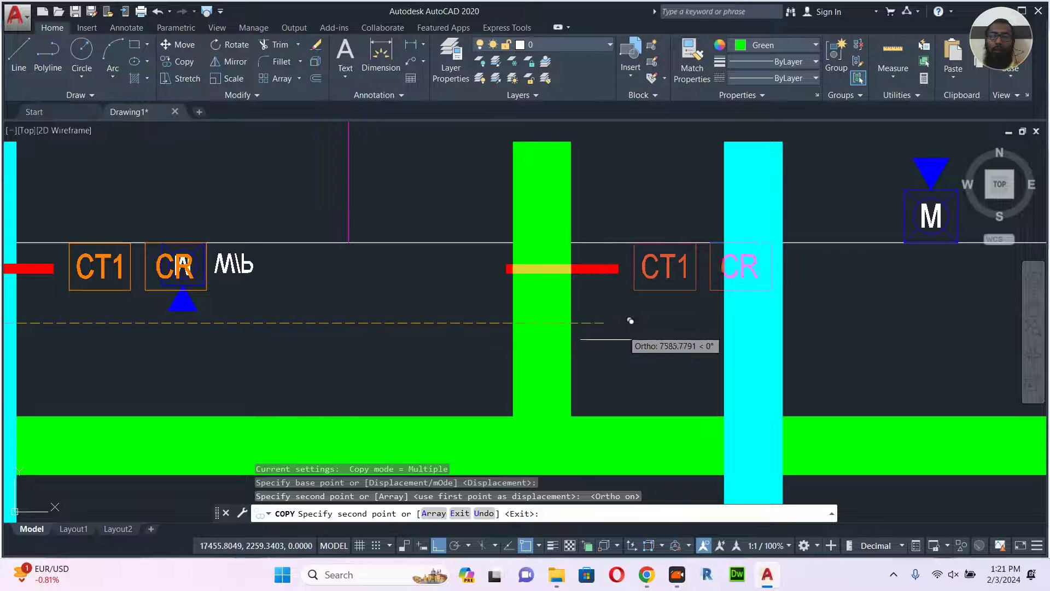
left_click(816, 340)
middle_click_drag(816, 341, 289, 371)
scroll(296, 364, "down", 7)
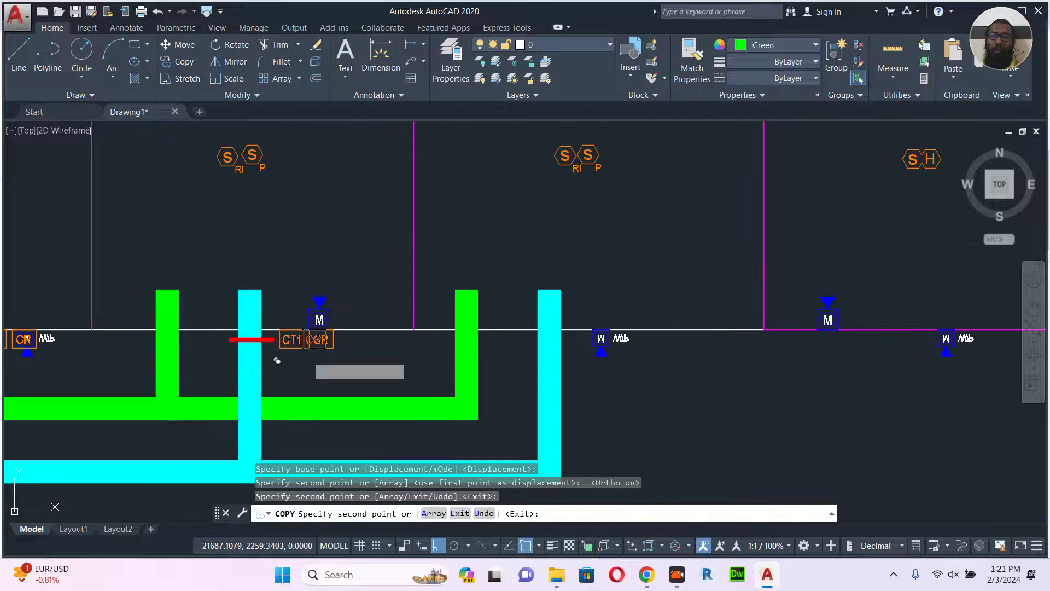
scroll(394, 356, "up", 10)
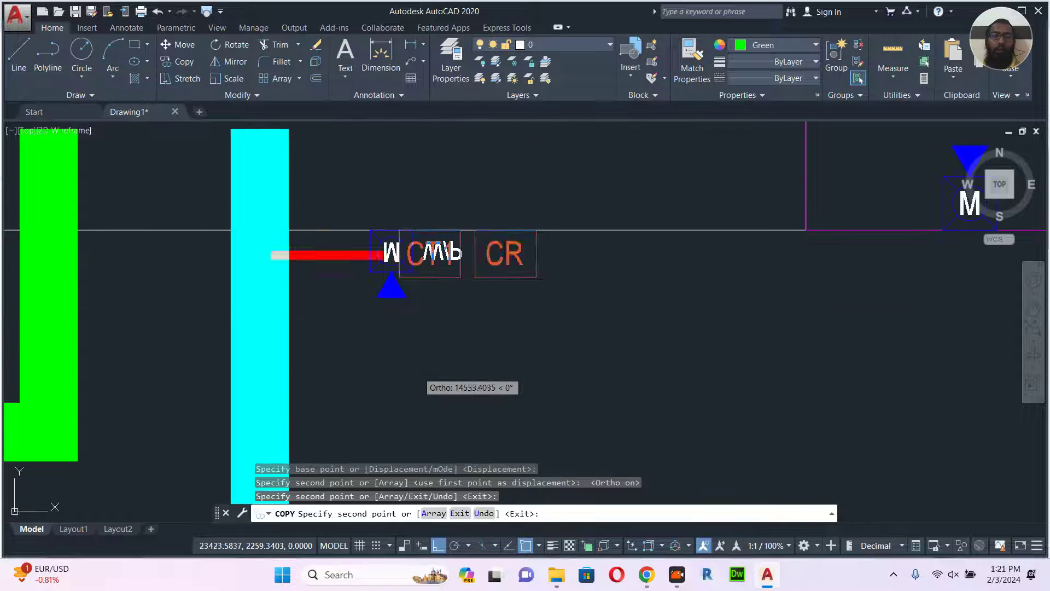
left_click(275, 295)
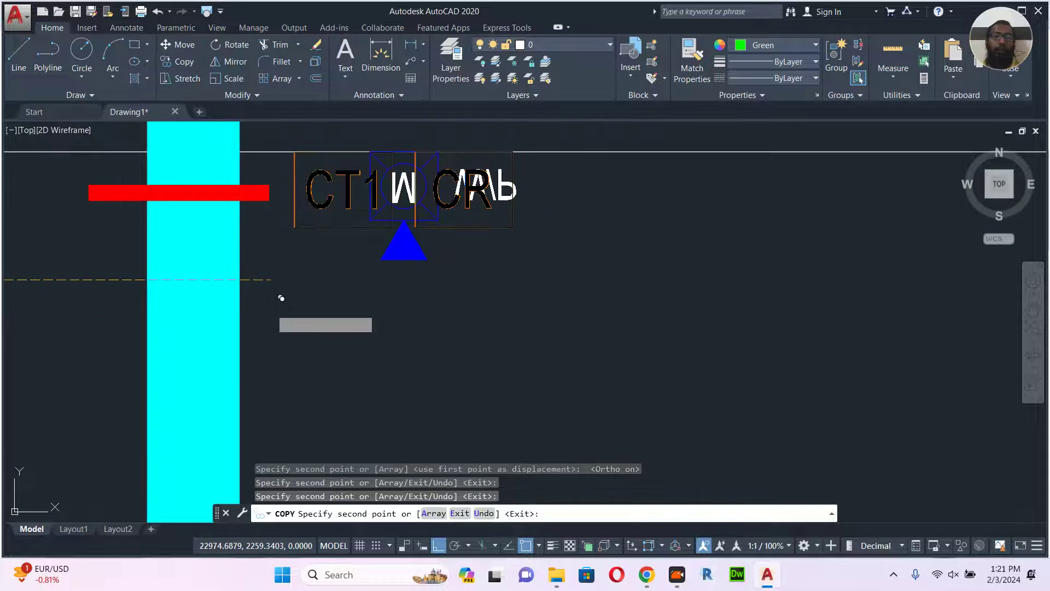
key("Escape")
- Move the weatherproof M device at the fourth cyan duct right along the wall, clear of the CT1 and CR modules
left_click(417, 249)
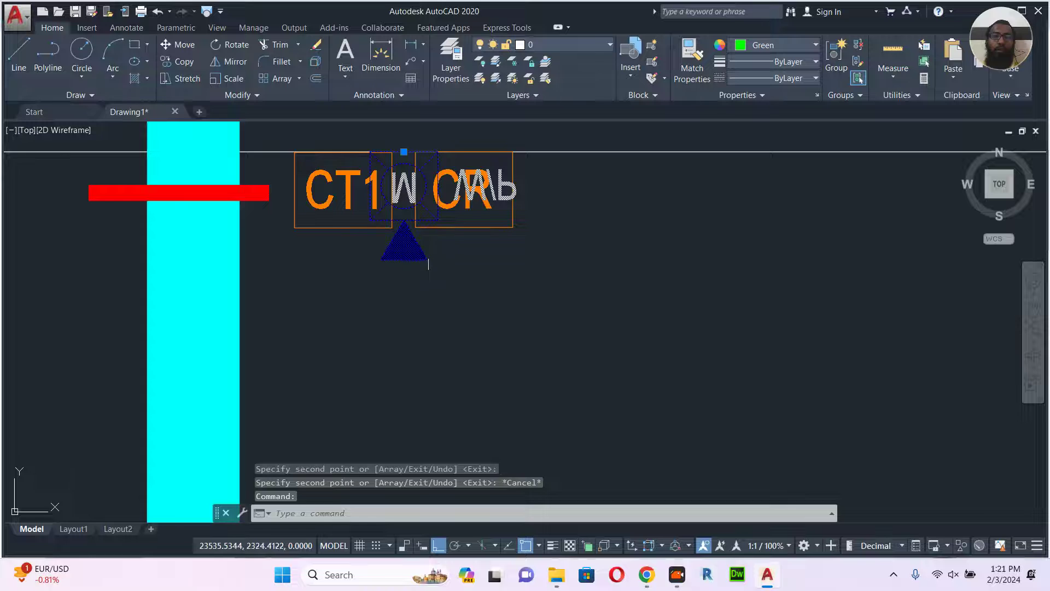
middle_click_drag(453, 271, 409, 295)
type("m")
key("Return")
left_click(436, 297)
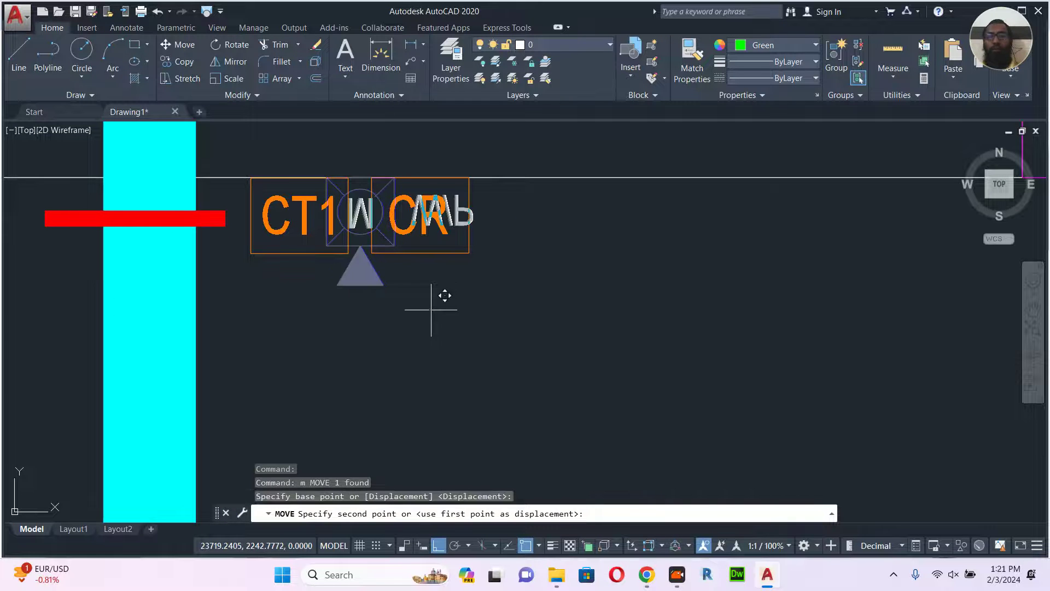
left_click(683, 293)
scroll(668, 289, "down", 5)
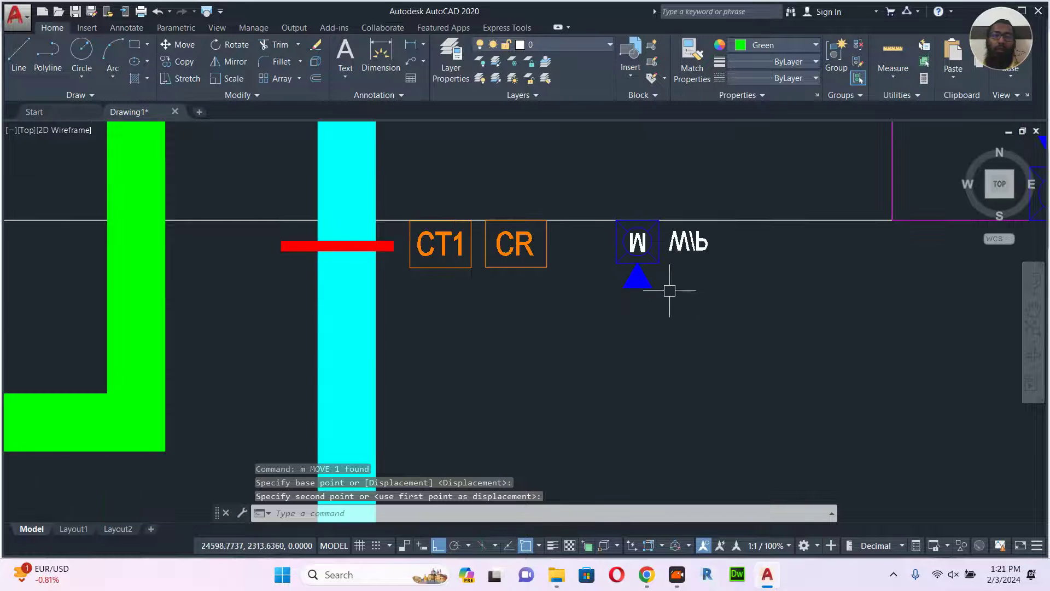
- Move the weatherproof M device at the second cyan duct right along the wall, clear of the CR module
scroll(482, 295, "up", 8)
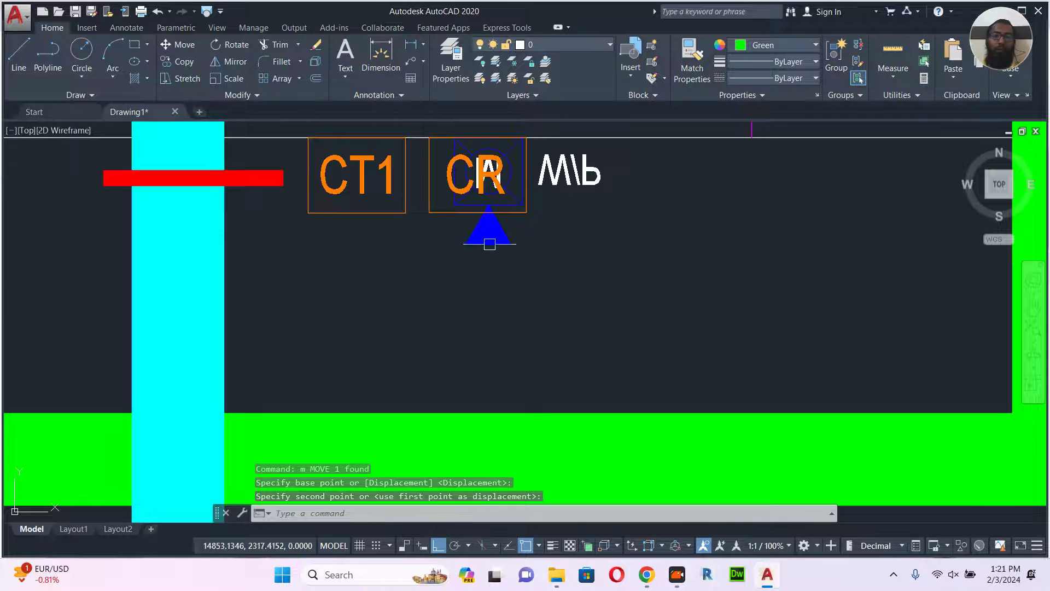
left_click(489, 244)
middle_click_drag(488, 289, 440, 307)
type("m")
key("Return")
left_click(498, 299)
left_click(670, 290)
key("Escape")
scroll(665, 290, "down", 6)
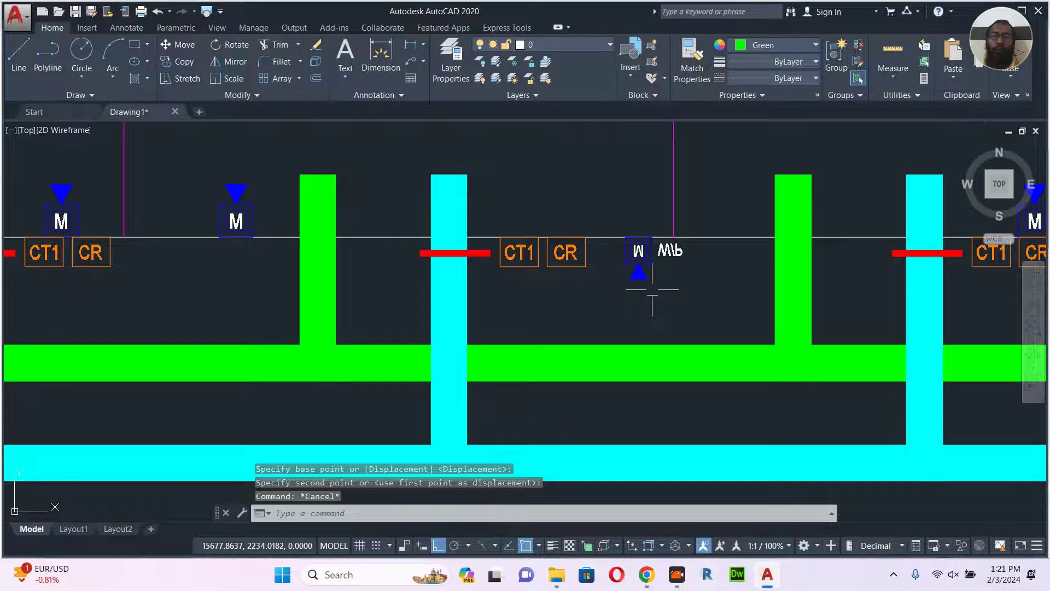
- Copy the SCP smoke control panel symbol from the fire alarm legend, with the midpoint of its lower edge as base point
scroll(628, 299, "down", 4)
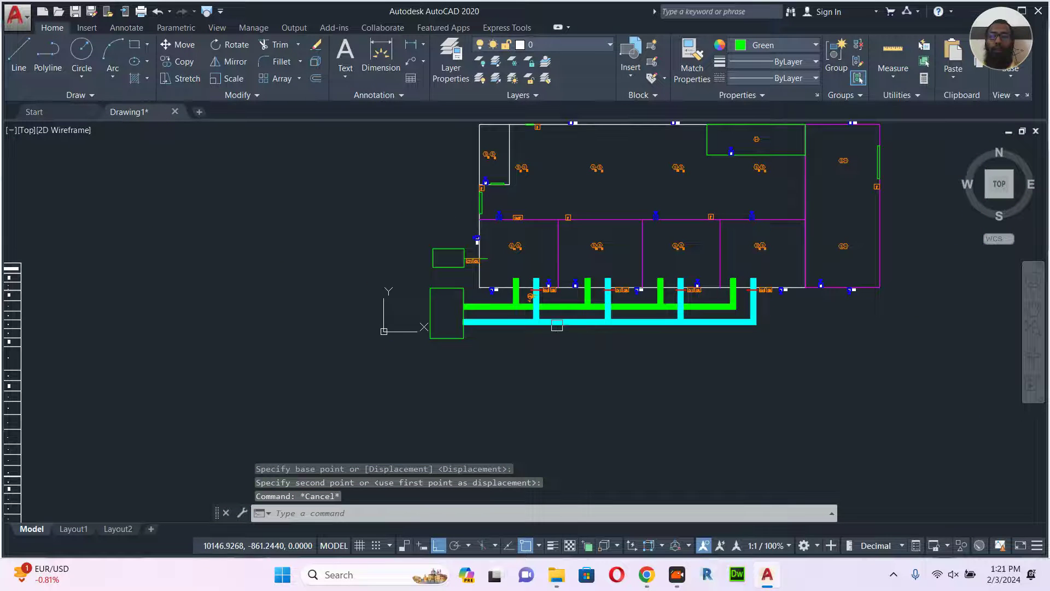
scroll(590, 297, "up", 2)
scroll(591, 297, "down", 2)
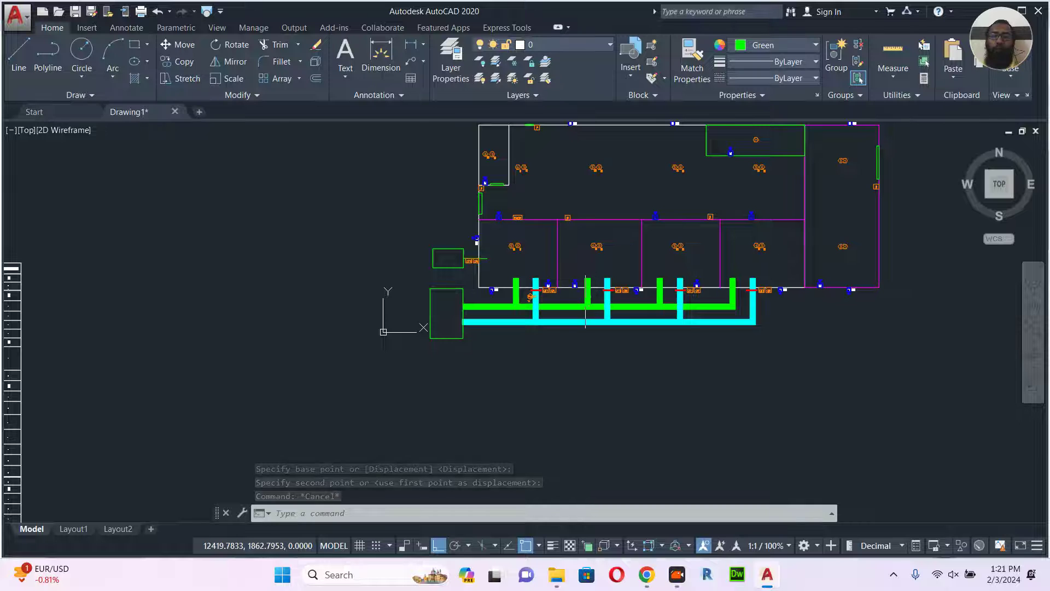
middle_click_drag(329, 322, 569, 224)
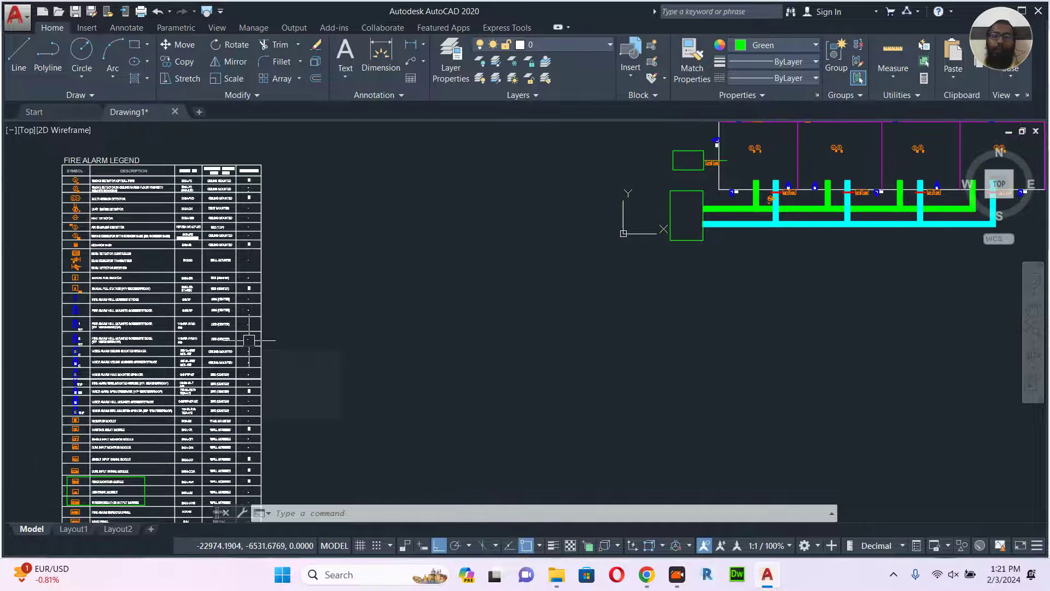
middle_click_drag(254, 340, 420, 225)
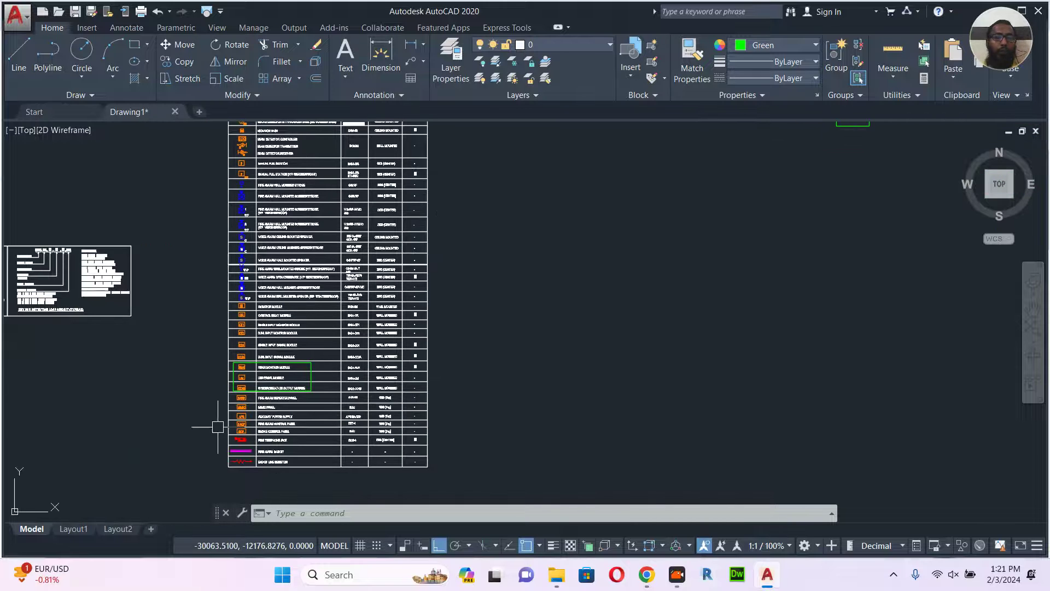
scroll(227, 438, "up", 8)
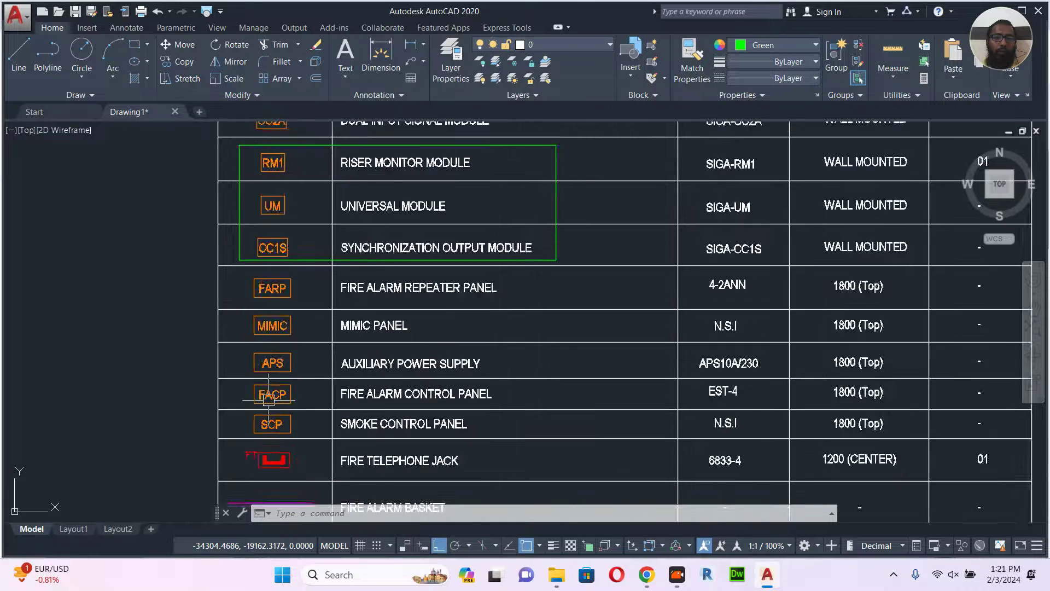
middle_click_drag(335, 302, 337, 310)
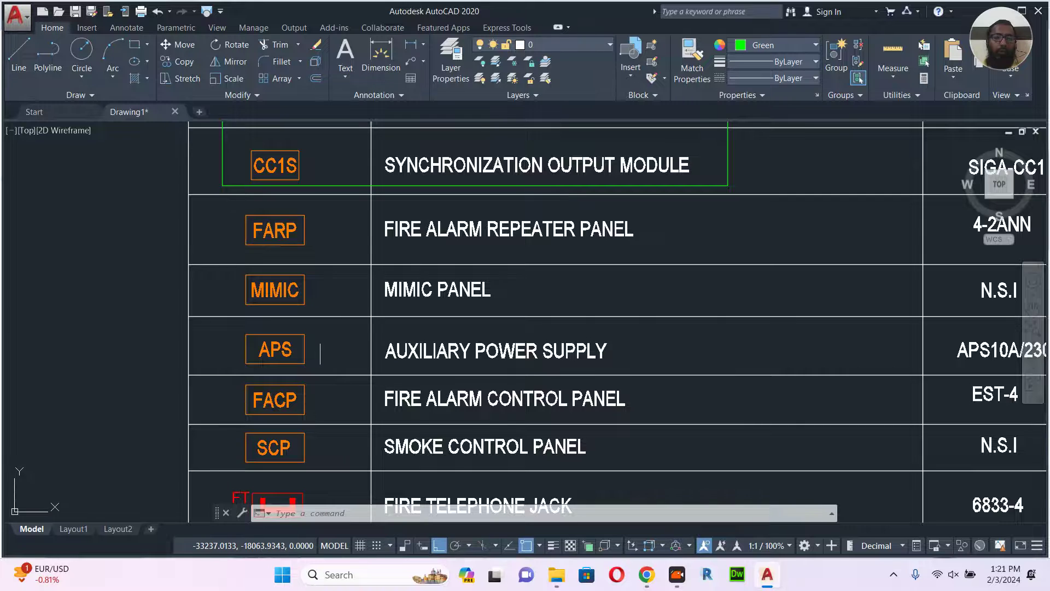
scroll(320, 353, "up", 3)
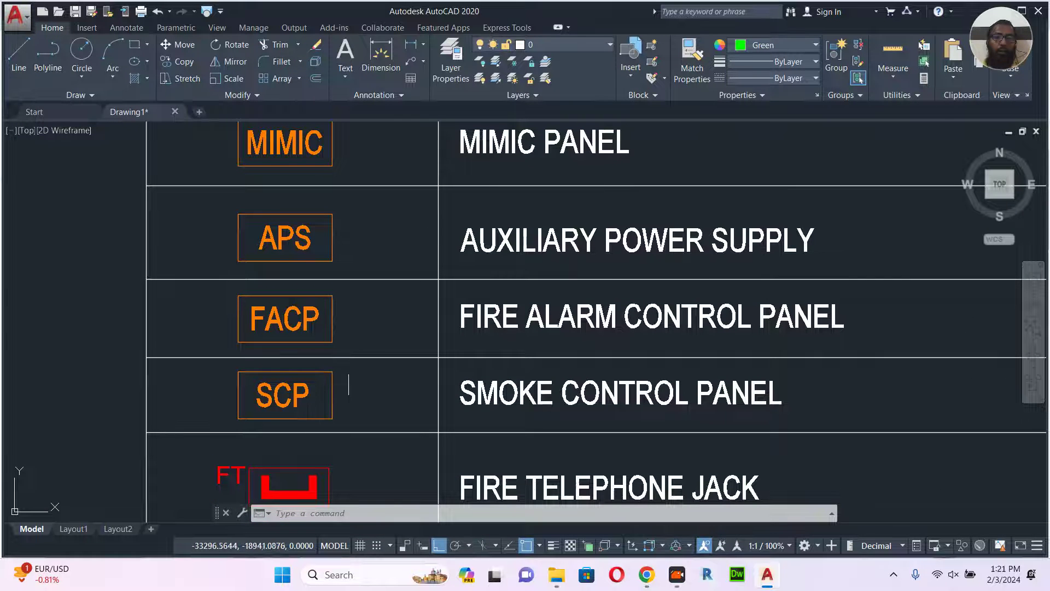
left_click(348, 369)
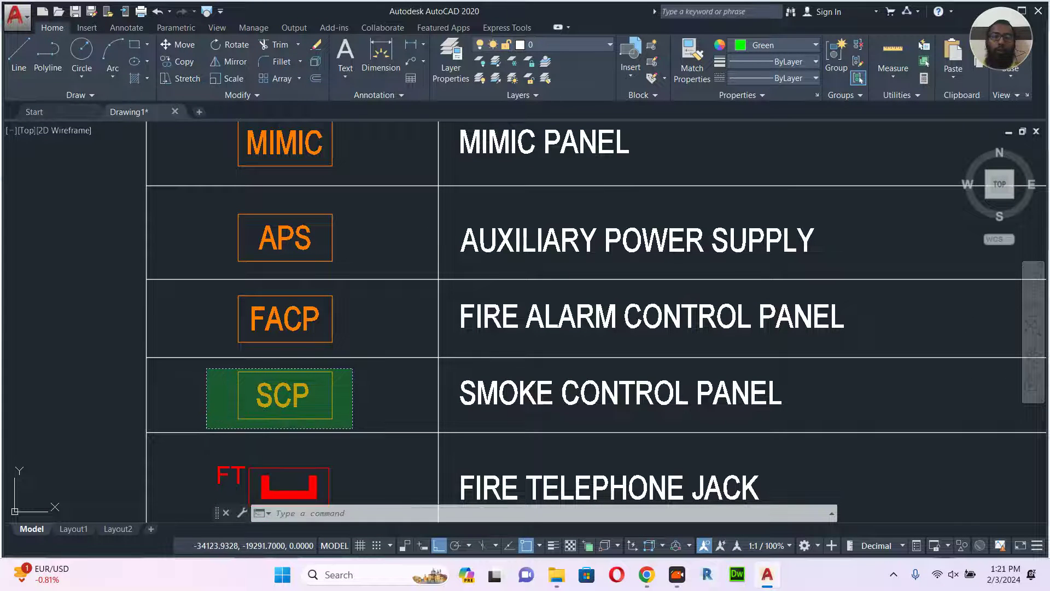
left_click(206, 428)
key("ctrl+shift+c")
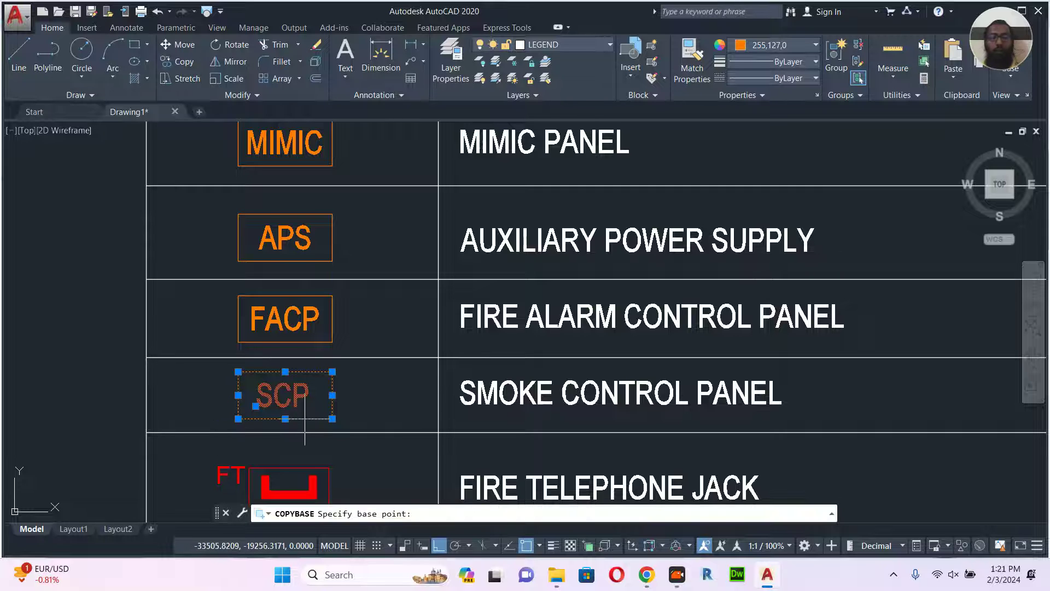
left_click(285, 419)
- Paste the copied SCP symbol as a block on the magenta corridor wall, just right of the FACP panel
scroll(285, 419, "down", 8)
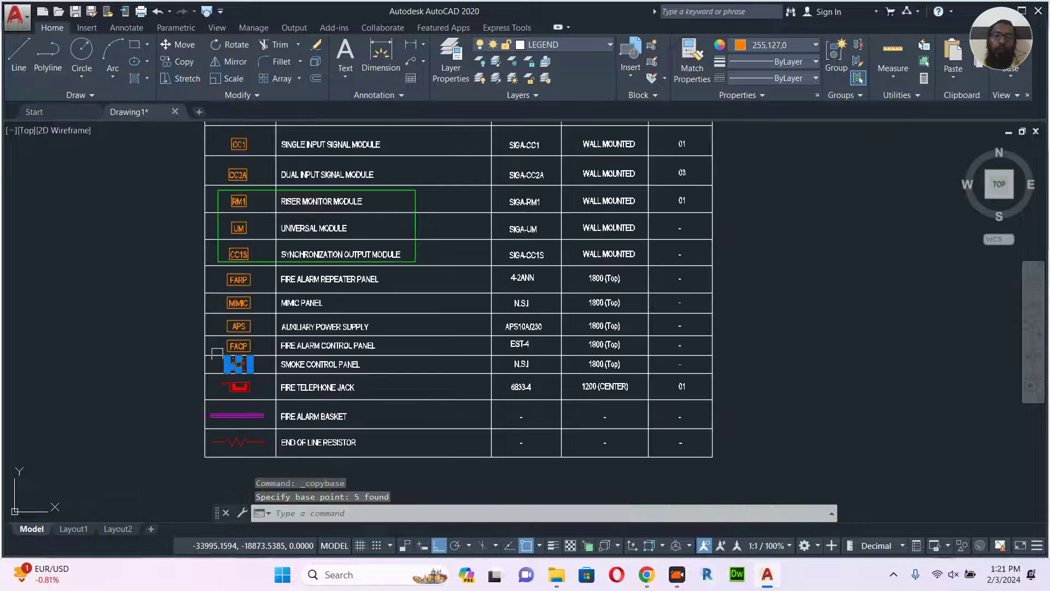
middle_click_drag(493, 318, 423, 356)
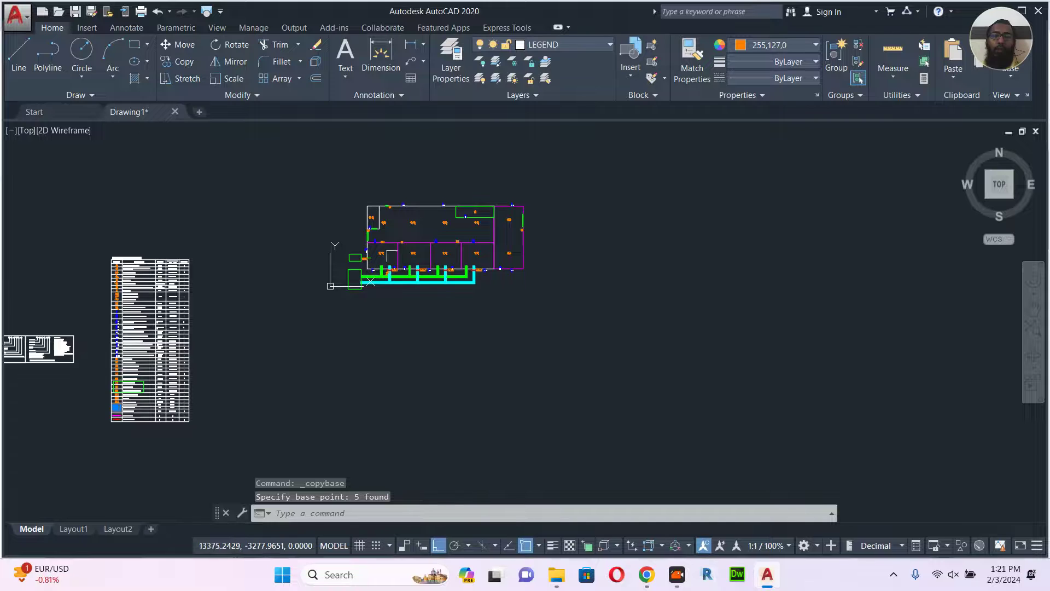
scroll(388, 210, "up", 2)
scroll(384, 254, "up", 6)
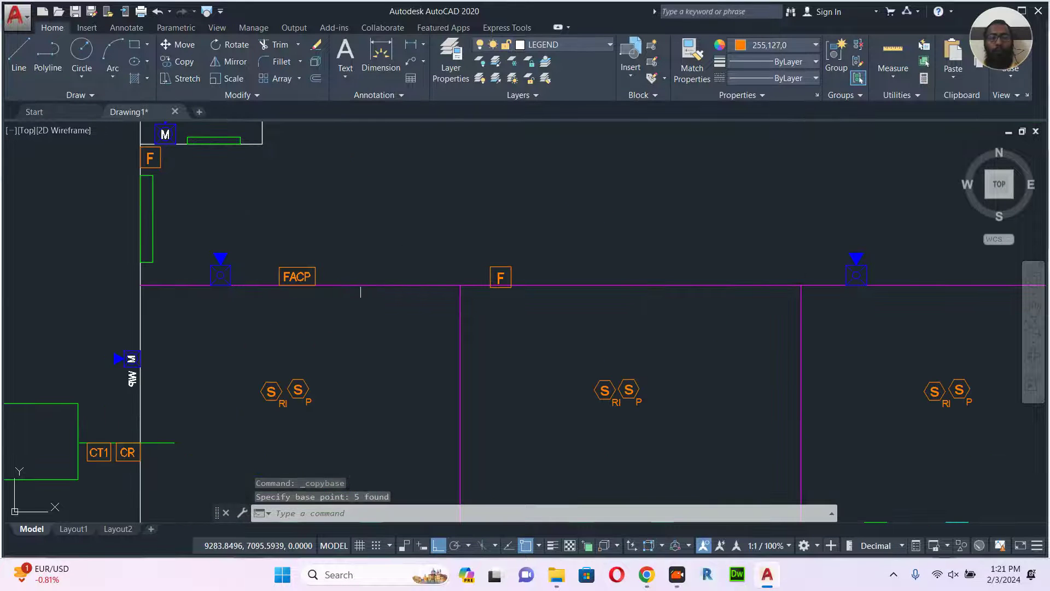
key("ctrl+shift+v")
scroll(352, 281, "up", 2)
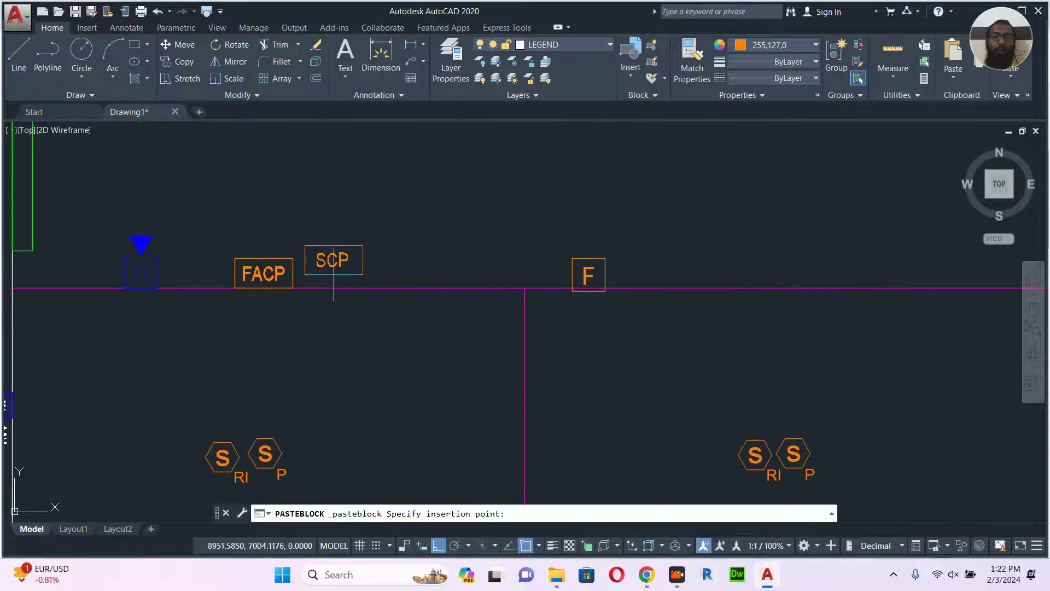
key("Escape")
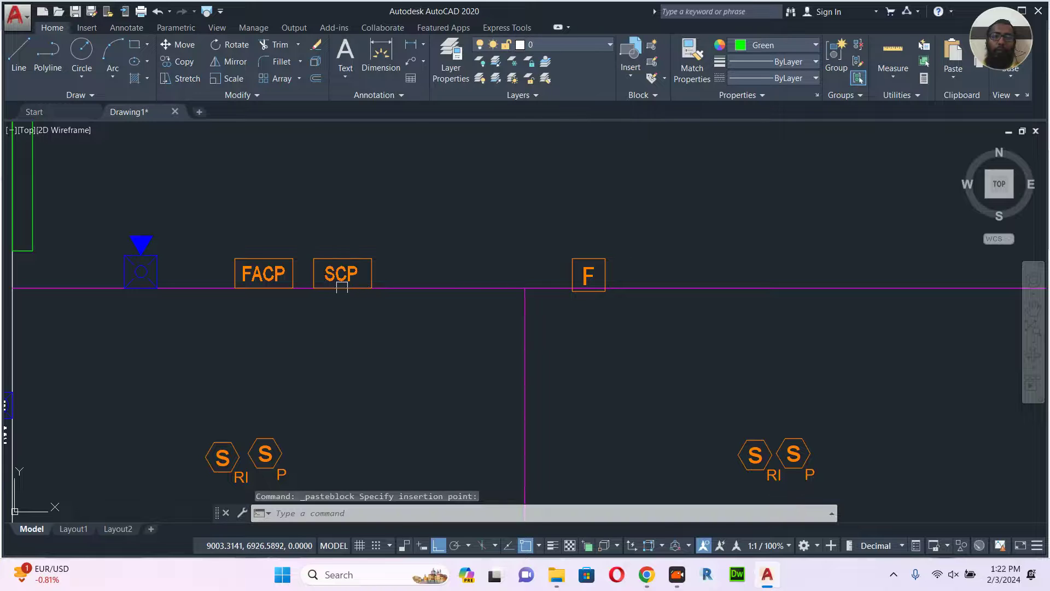
- Move the SCP panel slightly left along the magenta wall, closer to the FACP panel
scroll(382, 338, "down", 7)
scroll(399, 340, "up", 1)
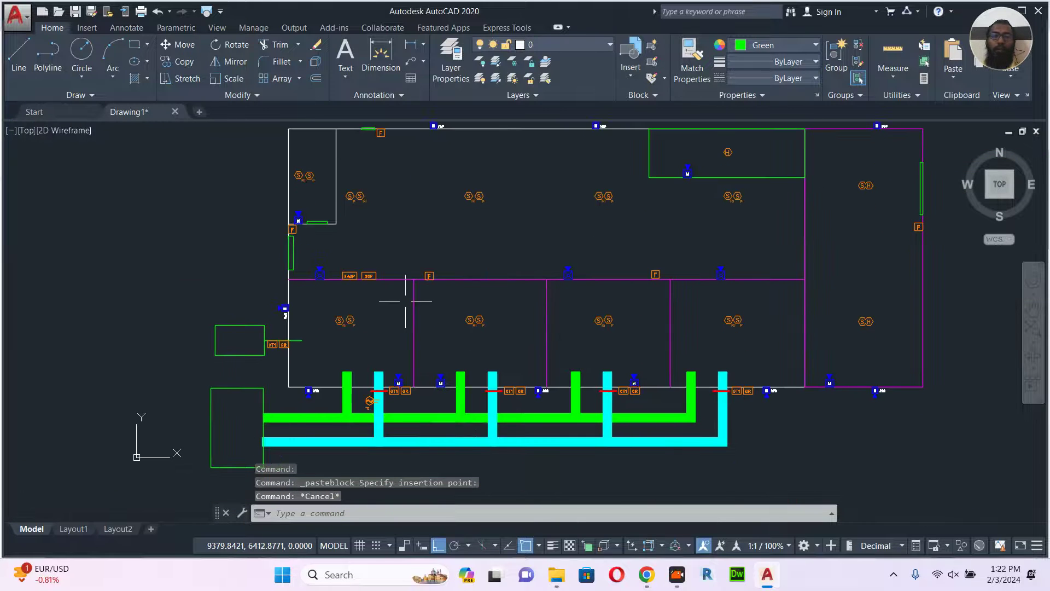
scroll(348, 292, "up", 5)
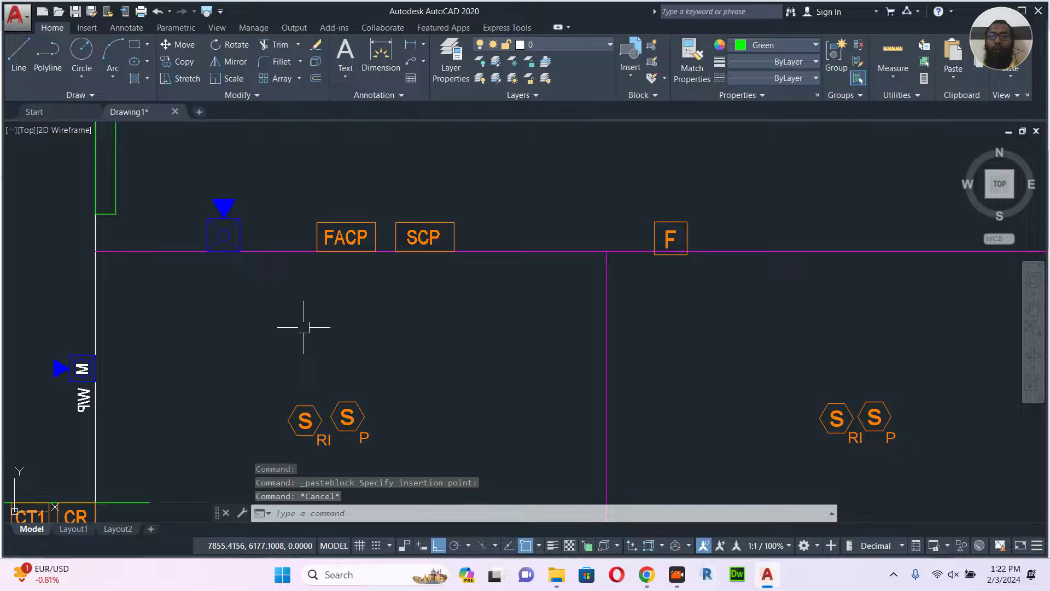
left_click(439, 220)
key("ctrl+shift+v")
key("Escape")
type("m")
key("Return")
left_click(528, 227)
left_click(515, 236)
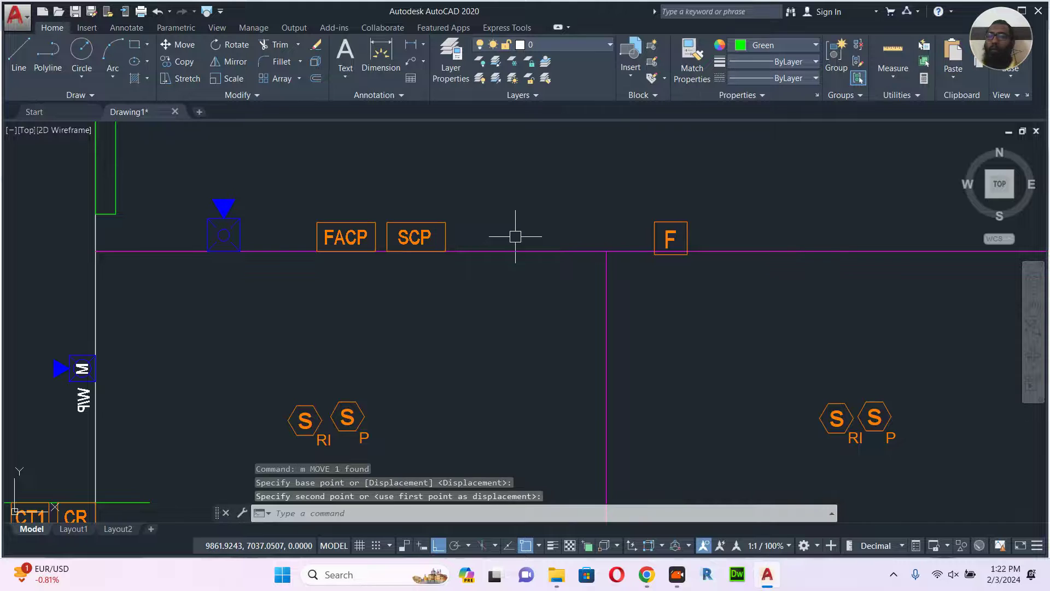
key("Escape")
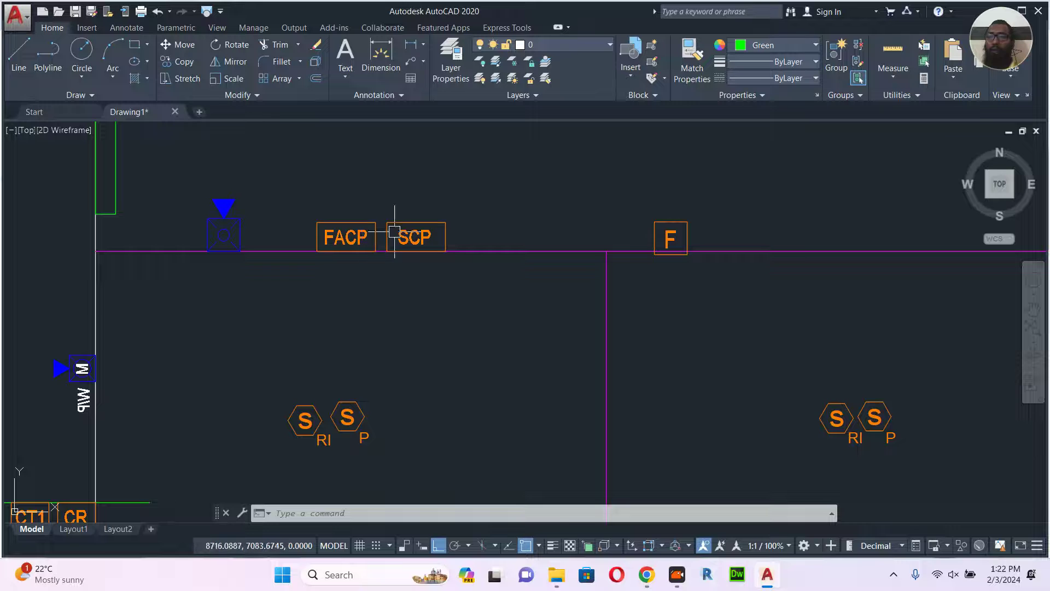
- Review the FACP and SCP panels, the duct interface modules and the device layout across the whole floor plan
scroll(413, 272, "down", 4)
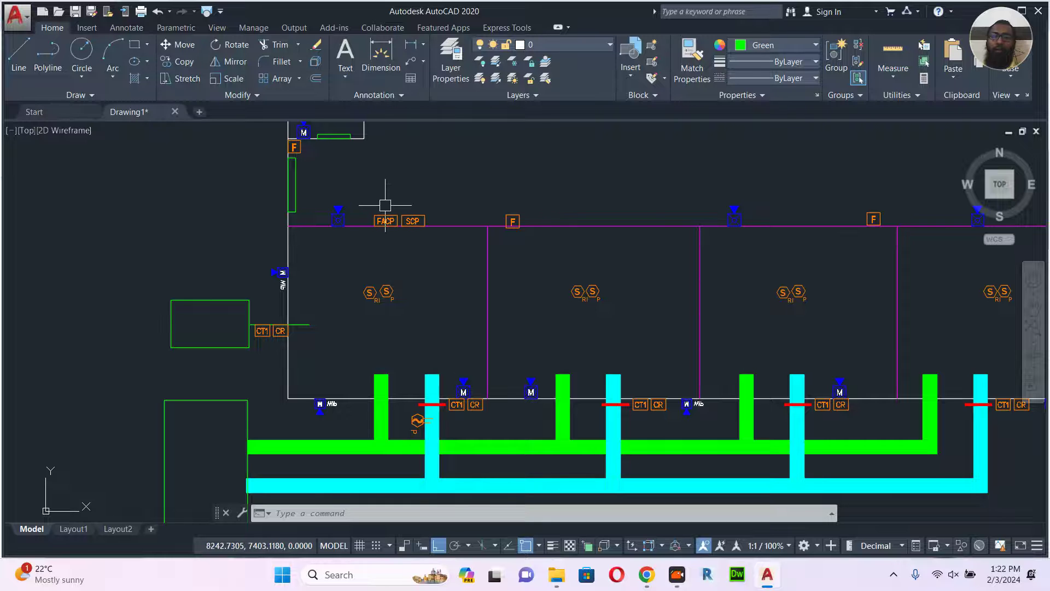
scroll(388, 217, "up", 5)
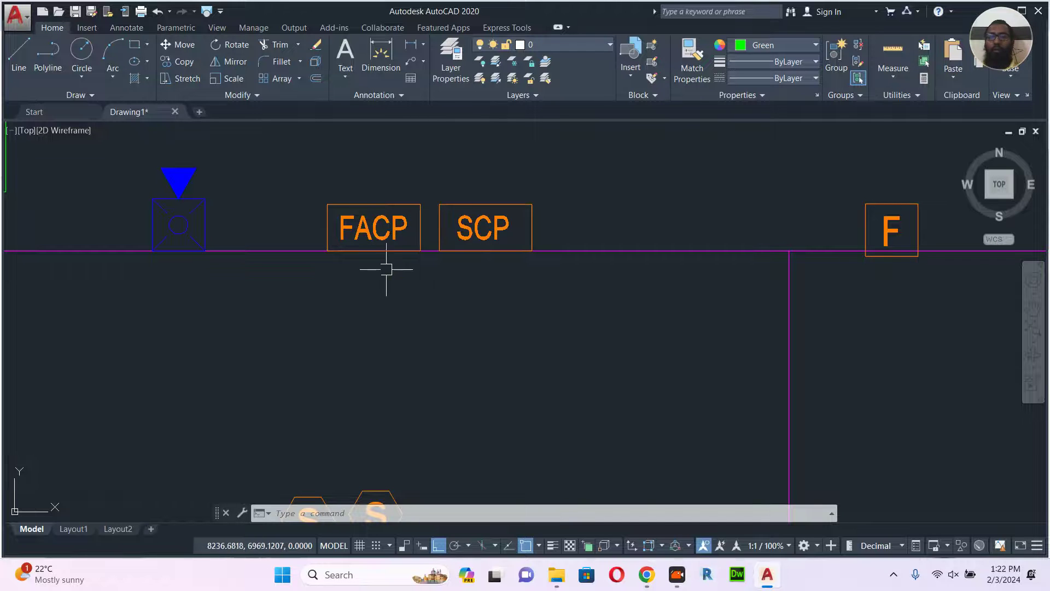
scroll(397, 280, "down", 2)
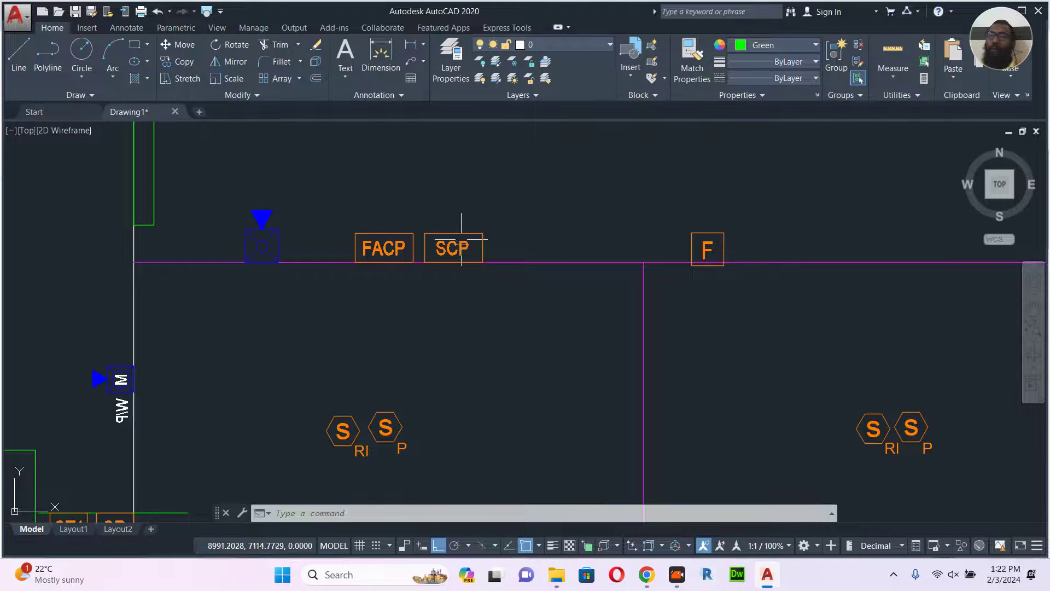
scroll(547, 248, "down", 2)
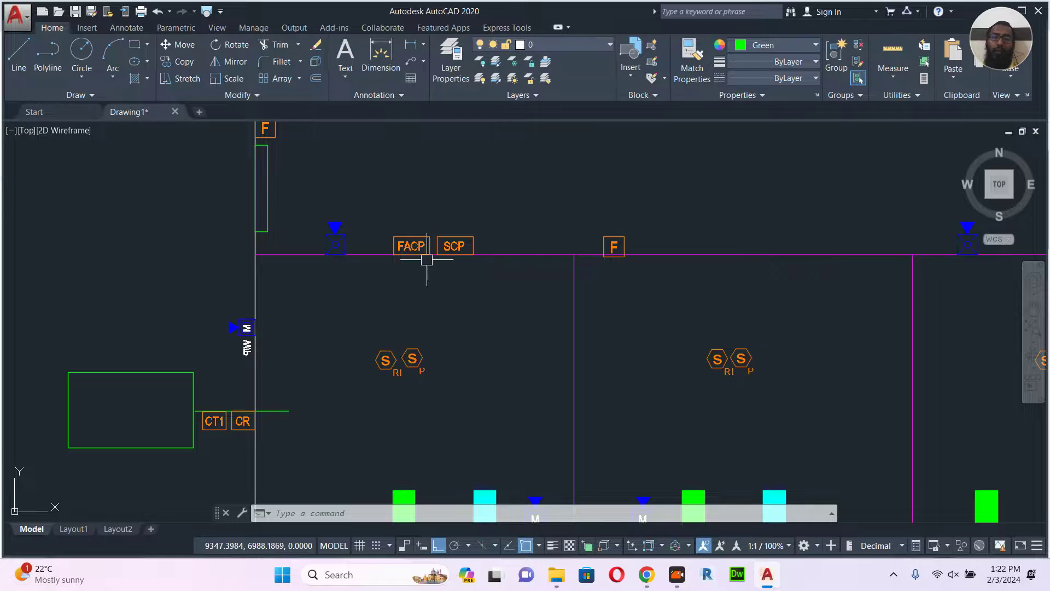
scroll(408, 325, "down", 2)
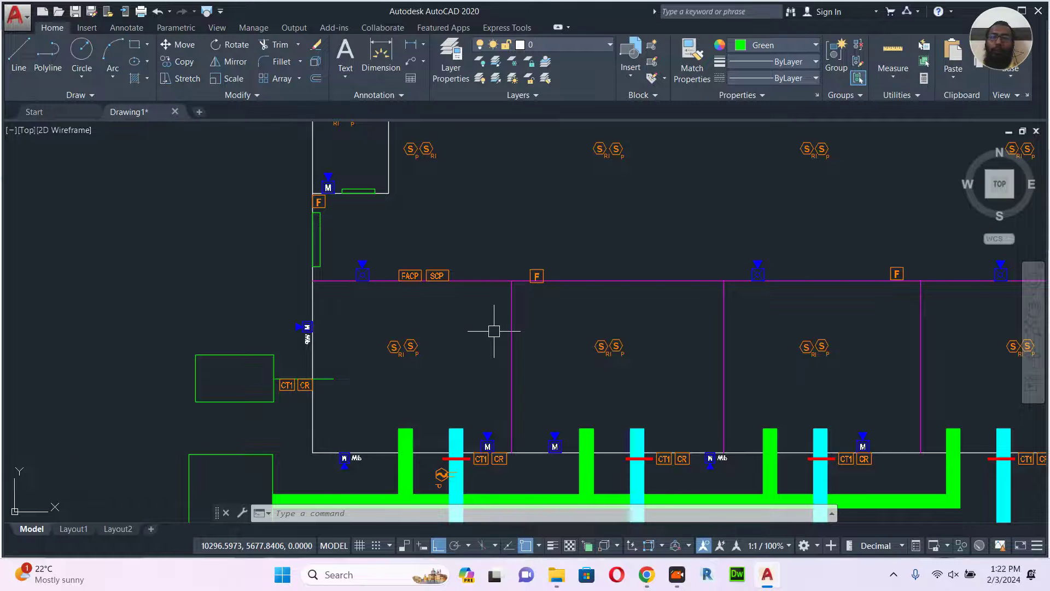
mouse_move(488, 328)
middle_mouse_down()
mouse_move(462, 296)
mouse_move(370, 246)
middle_mouse_up()
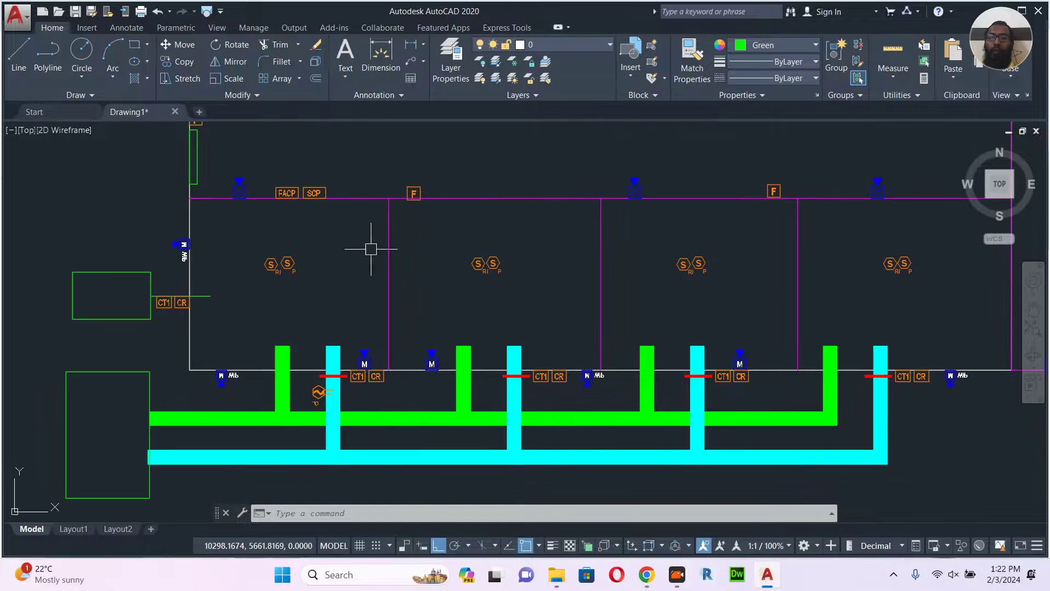
scroll(370, 246, "down", 2)
middle_click_drag(605, 246, 603, 306)
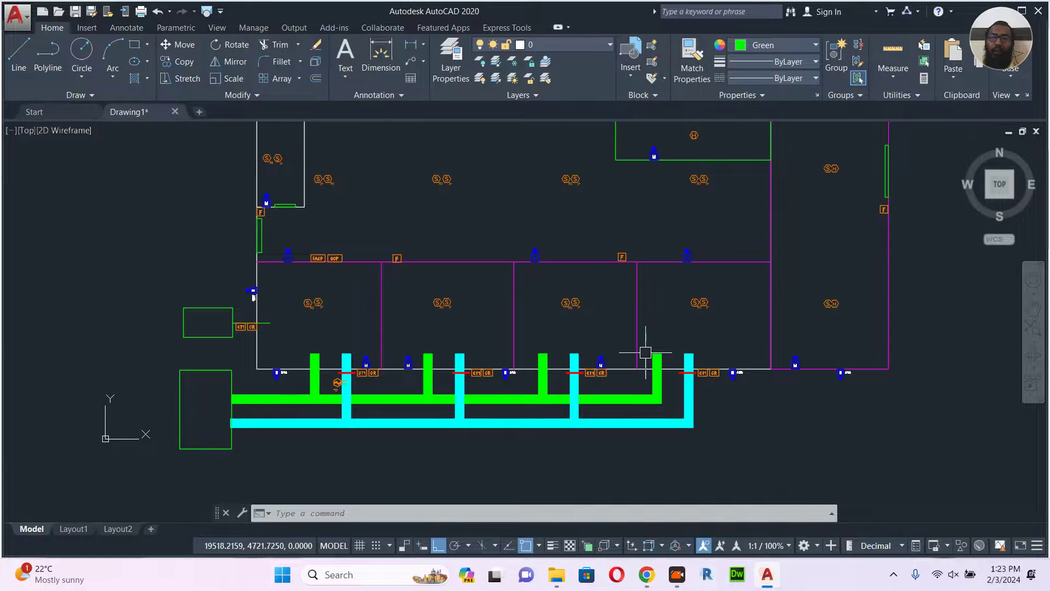
scroll(601, 237, "down", 2)
scroll(574, 205, "up", 2)
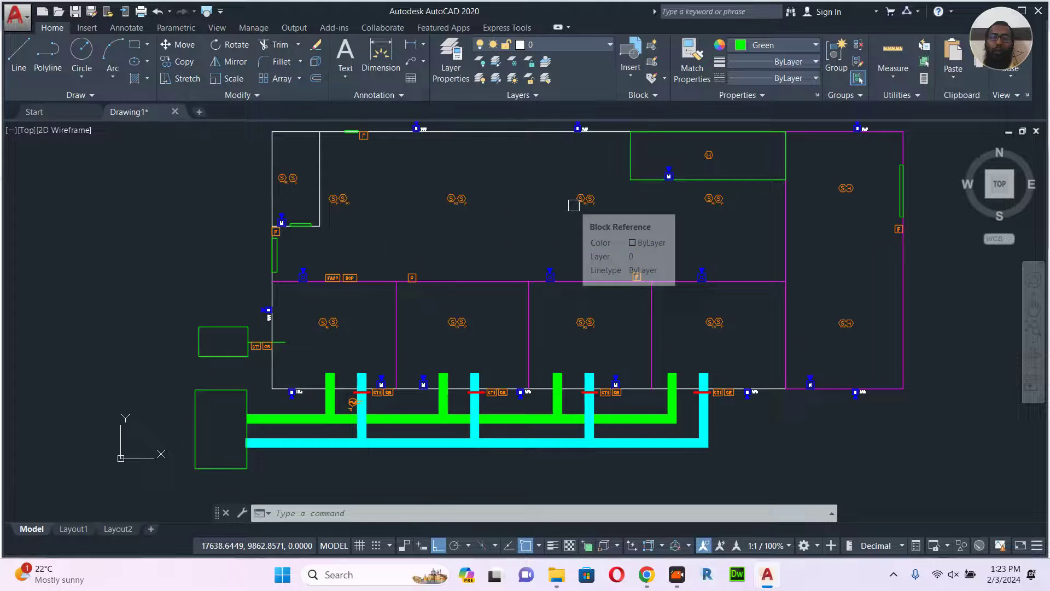
middle_click_drag(569, 203, 551, 224)
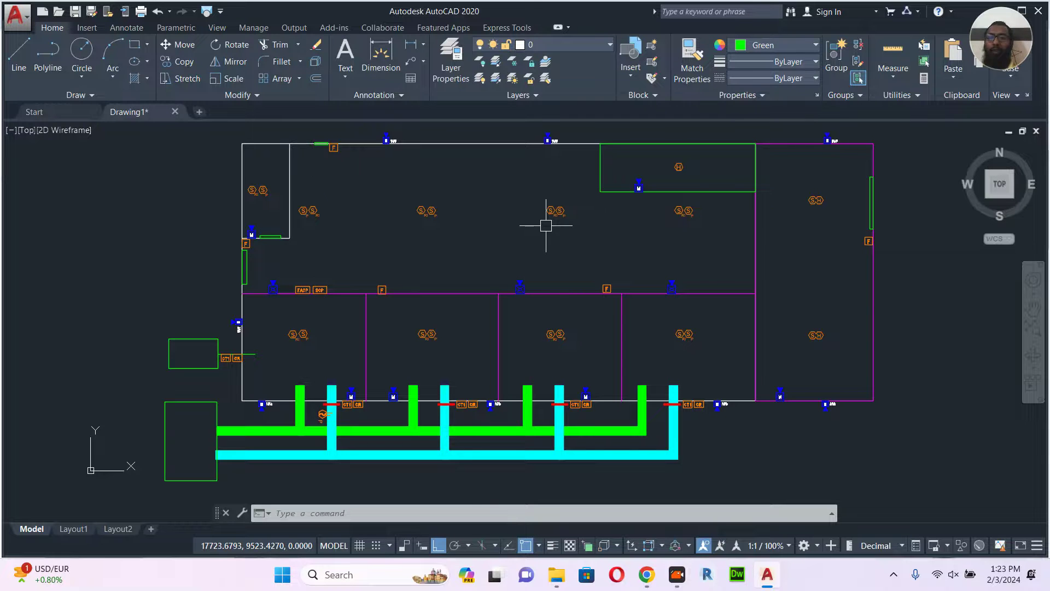
middle_click_drag(514, 298, 542, 227)
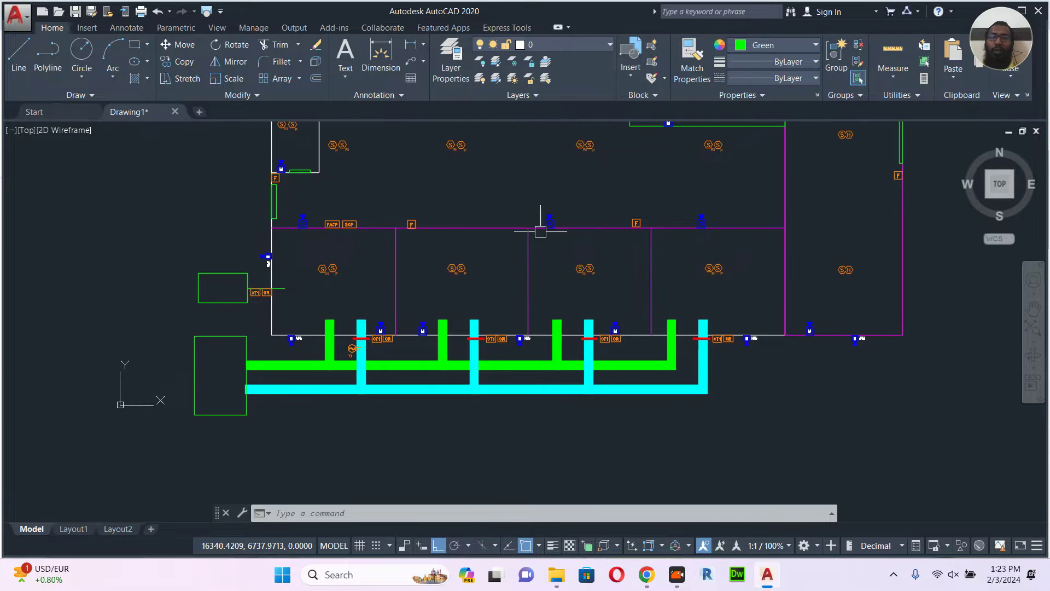
scroll(540, 231, "down", 6)
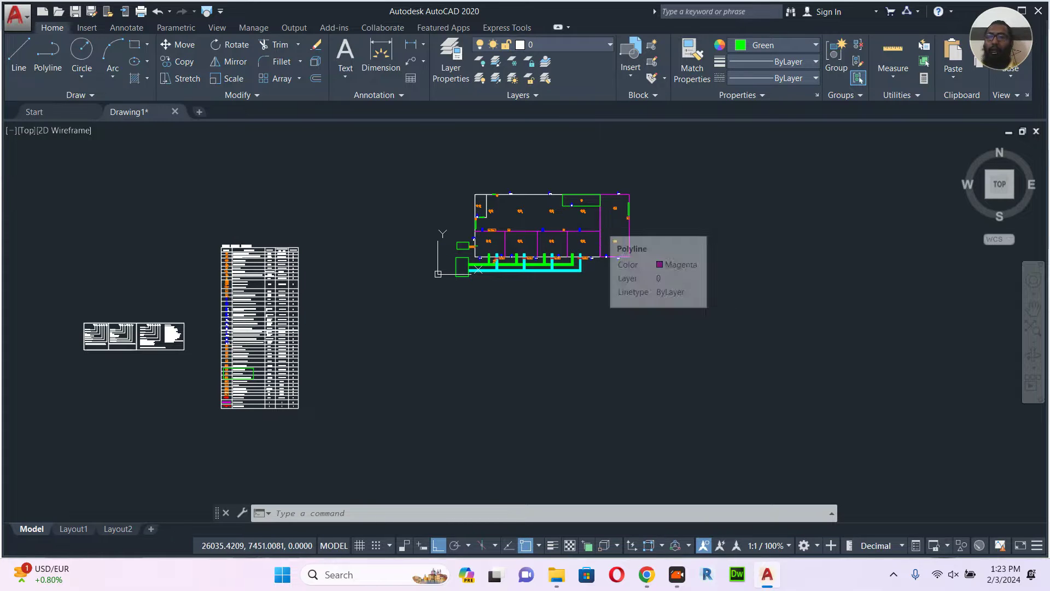
scroll(555, 210, "up", 2)
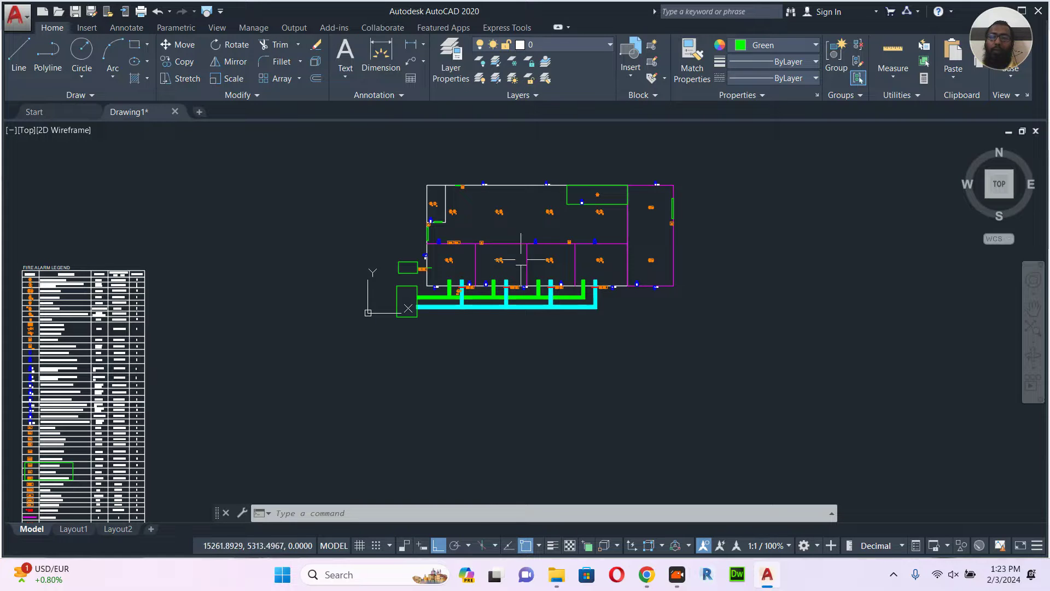
scroll(557, 237, "up", 4)
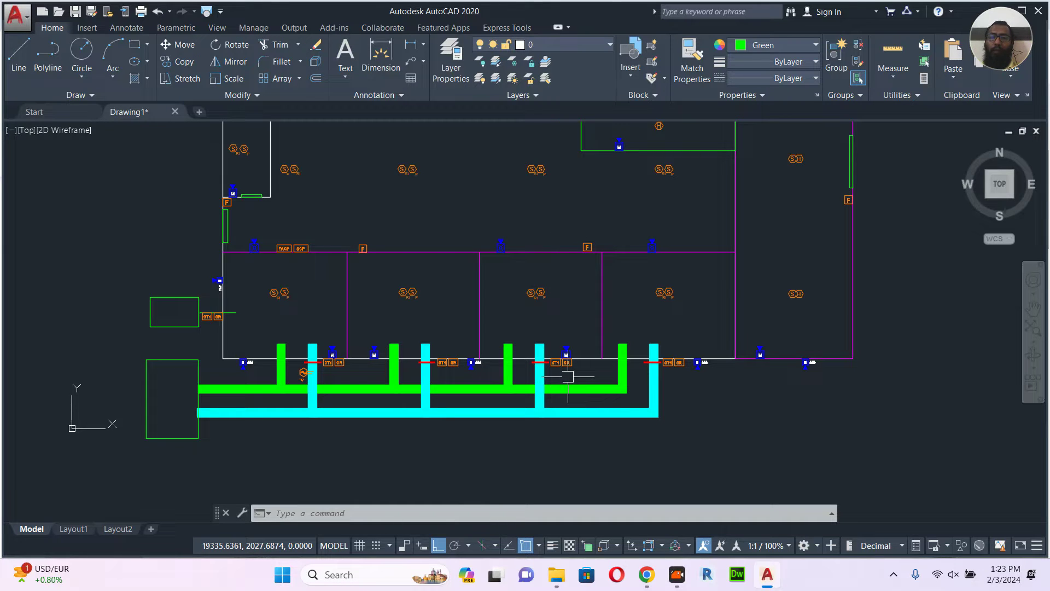
middle_click_drag(534, 220, 529, 258)
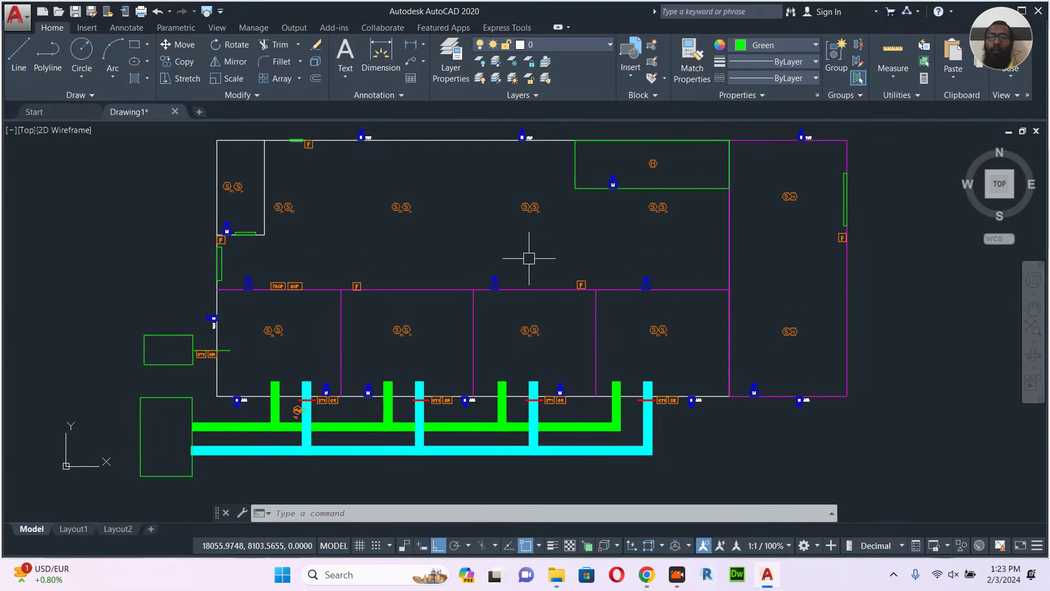